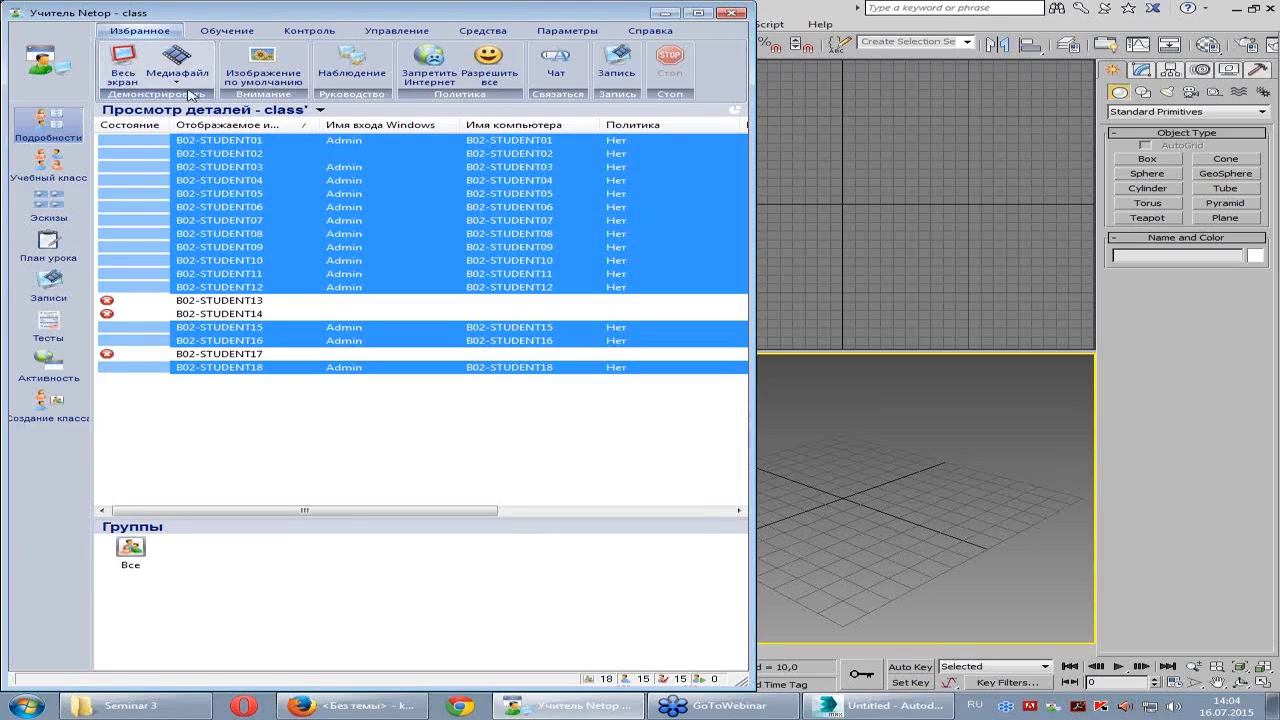
# - Minimize the Netop School window, then open and dismiss the 3ds Max viewport quad menu
pyautogui.click(123, 70)
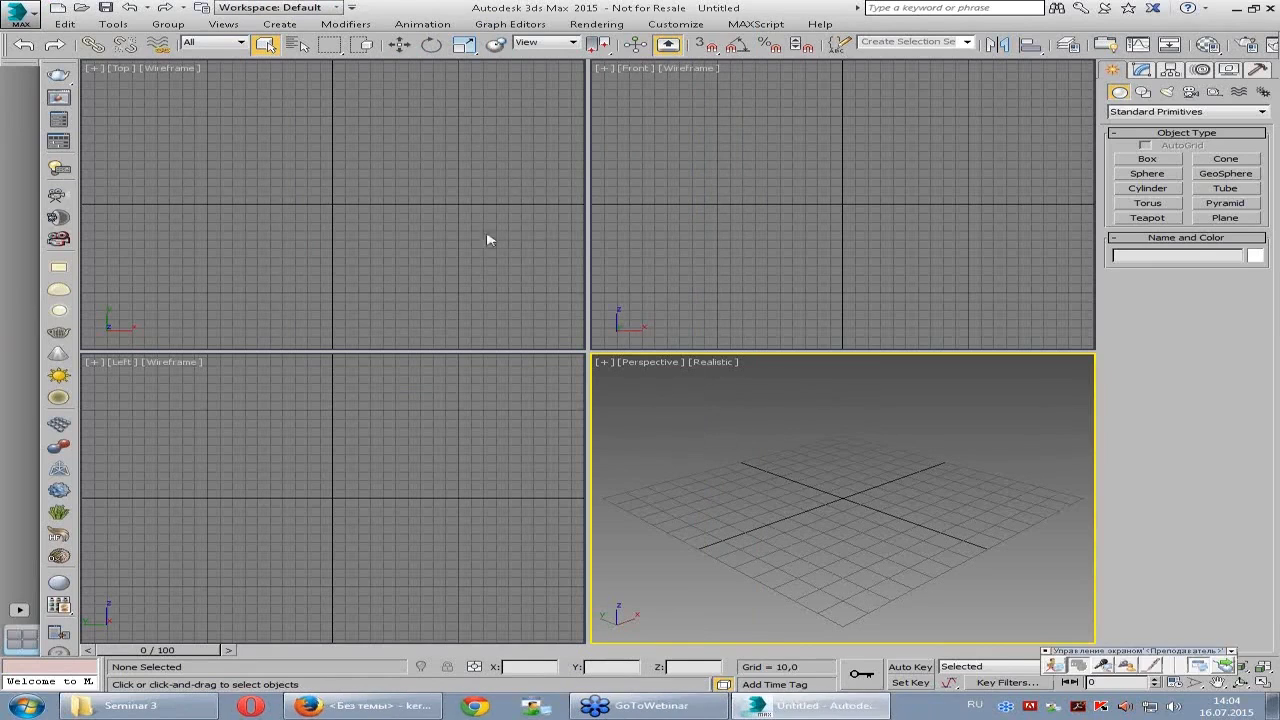
pyautogui.rightClick(790, 205)
pyautogui.click(757, 424)
# - Bring up the Seminar 3 folder and open Светильник_3ddd.jpeg in Windows Photo Viewer
pyautogui.click(147, 712)
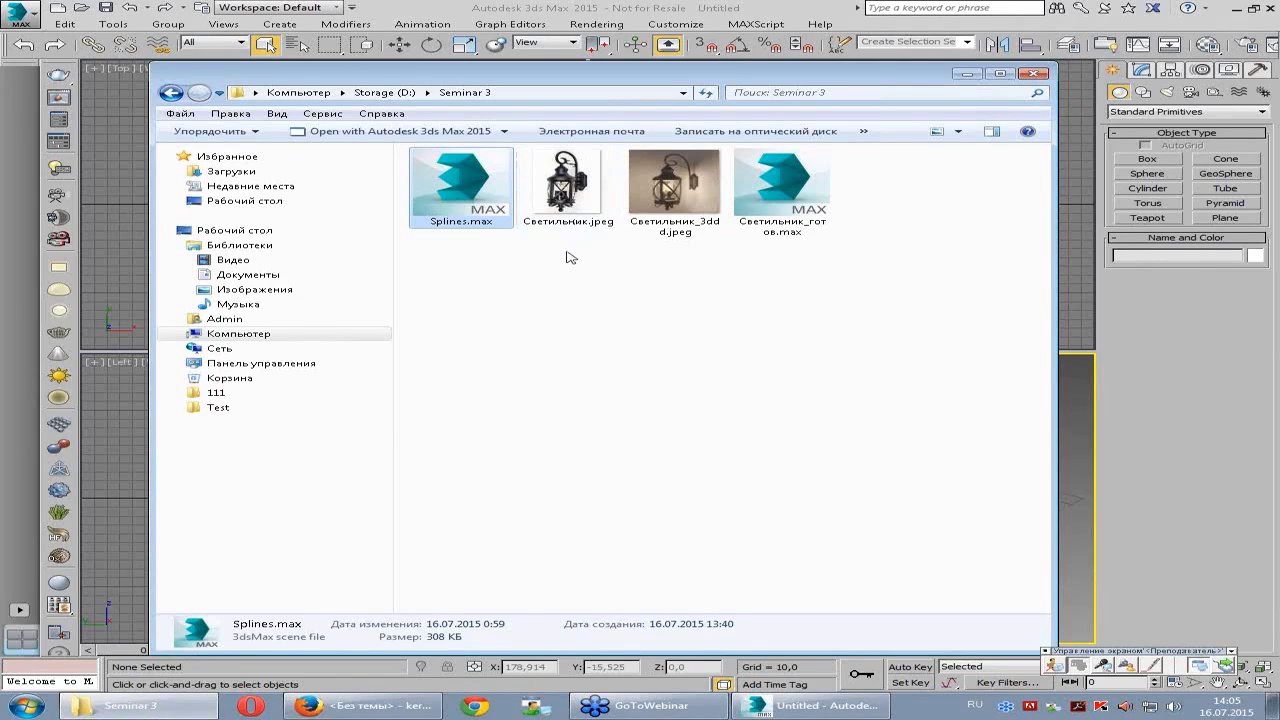
pyautogui.doubleClick(668, 192)
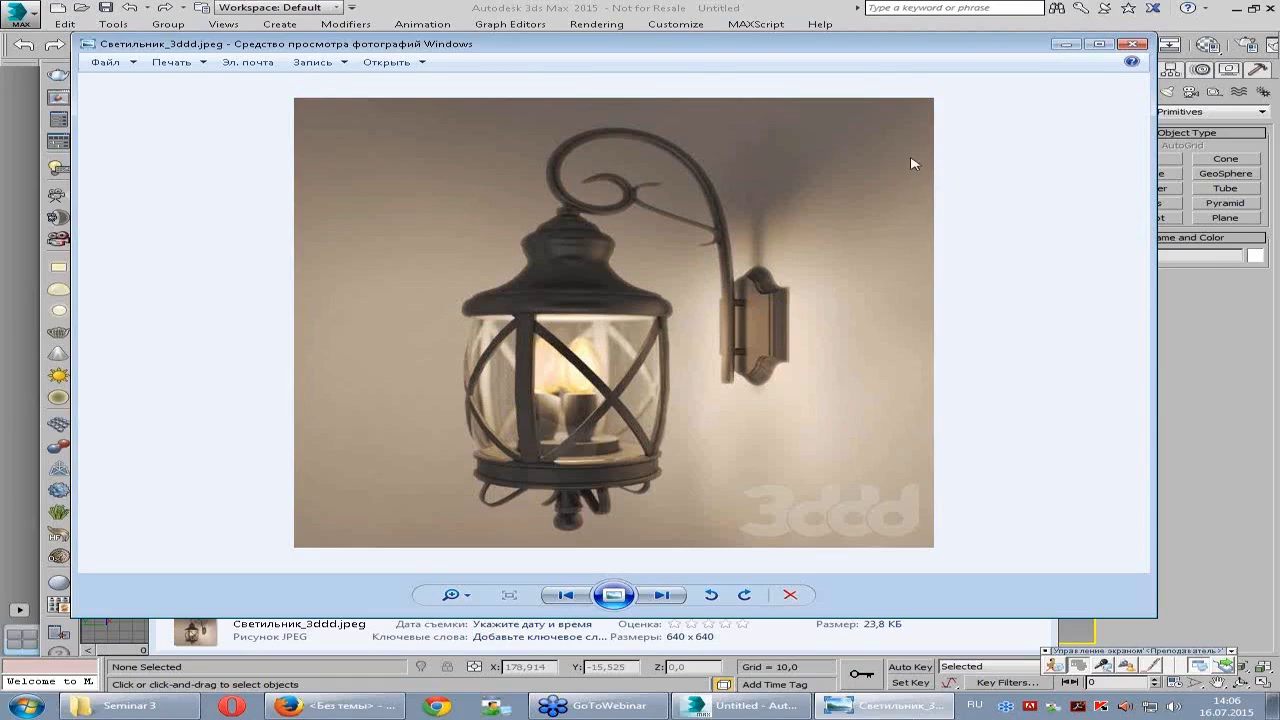
# - Reopen Светильник_3ddd.jpeg maximized in Photo Viewer, then close it
pyautogui.click(1133, 47)
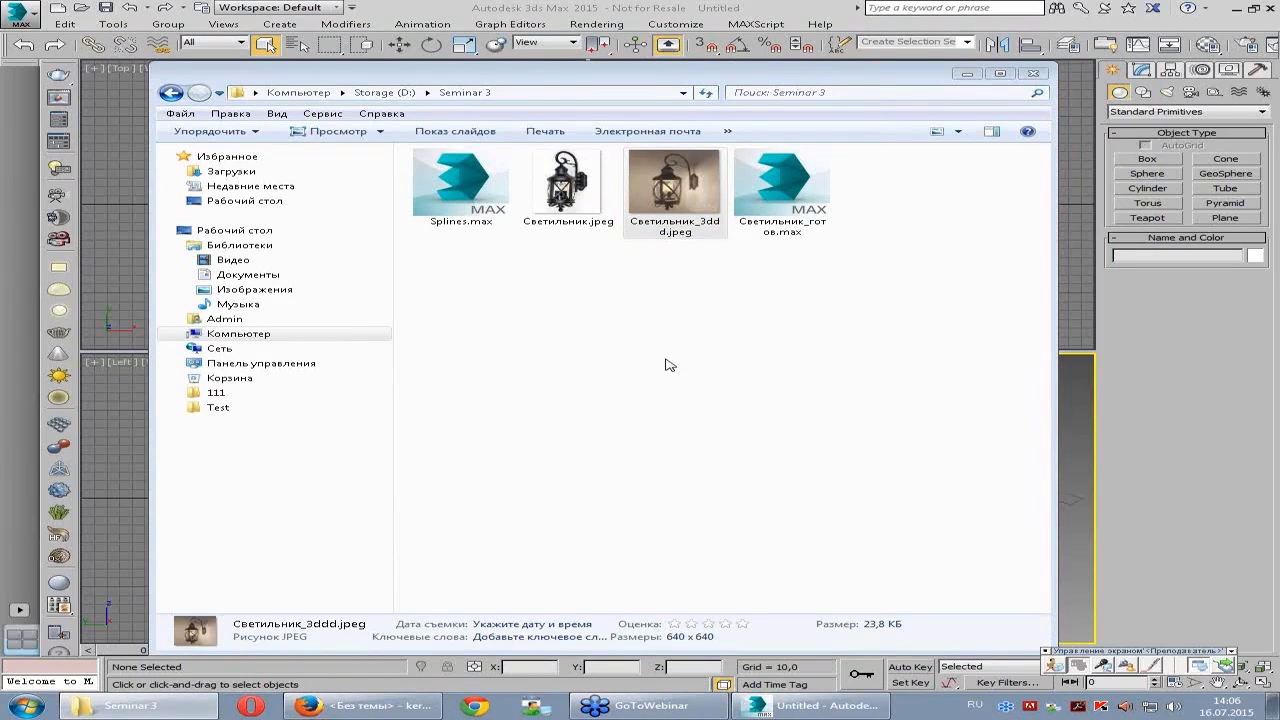
pyautogui.click(676, 200)
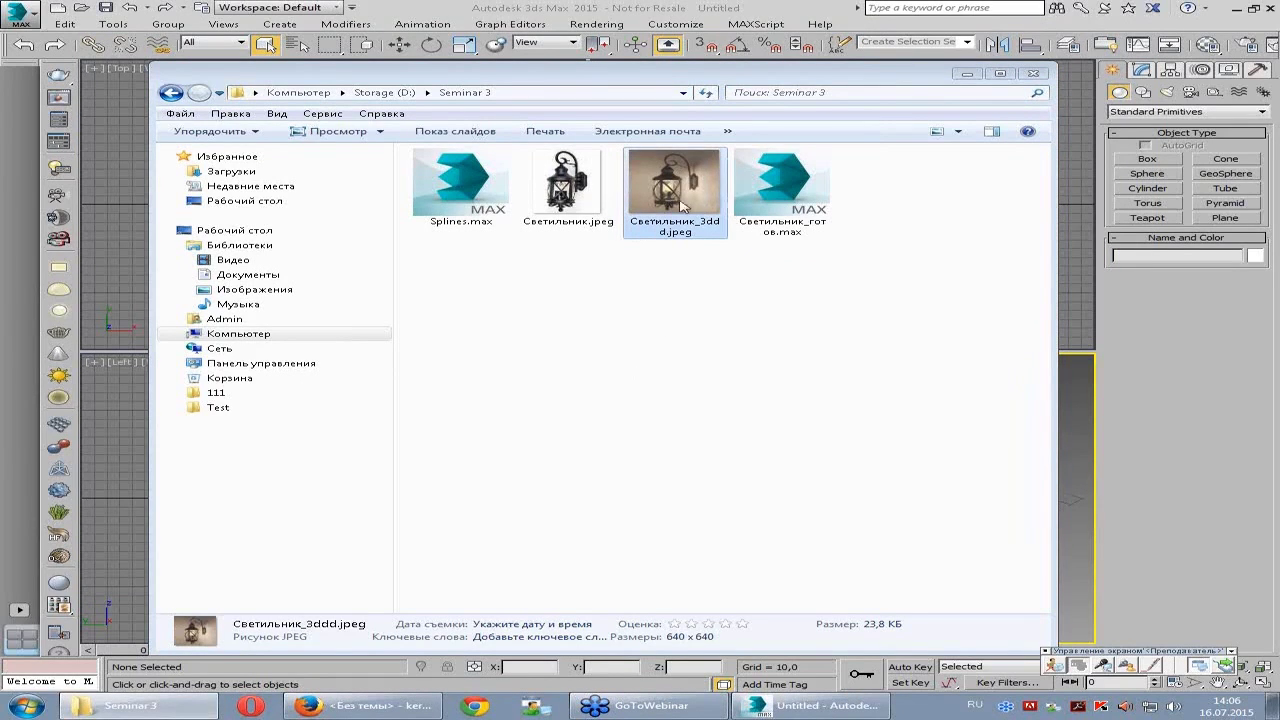
pyautogui.doubleClick(678, 178)
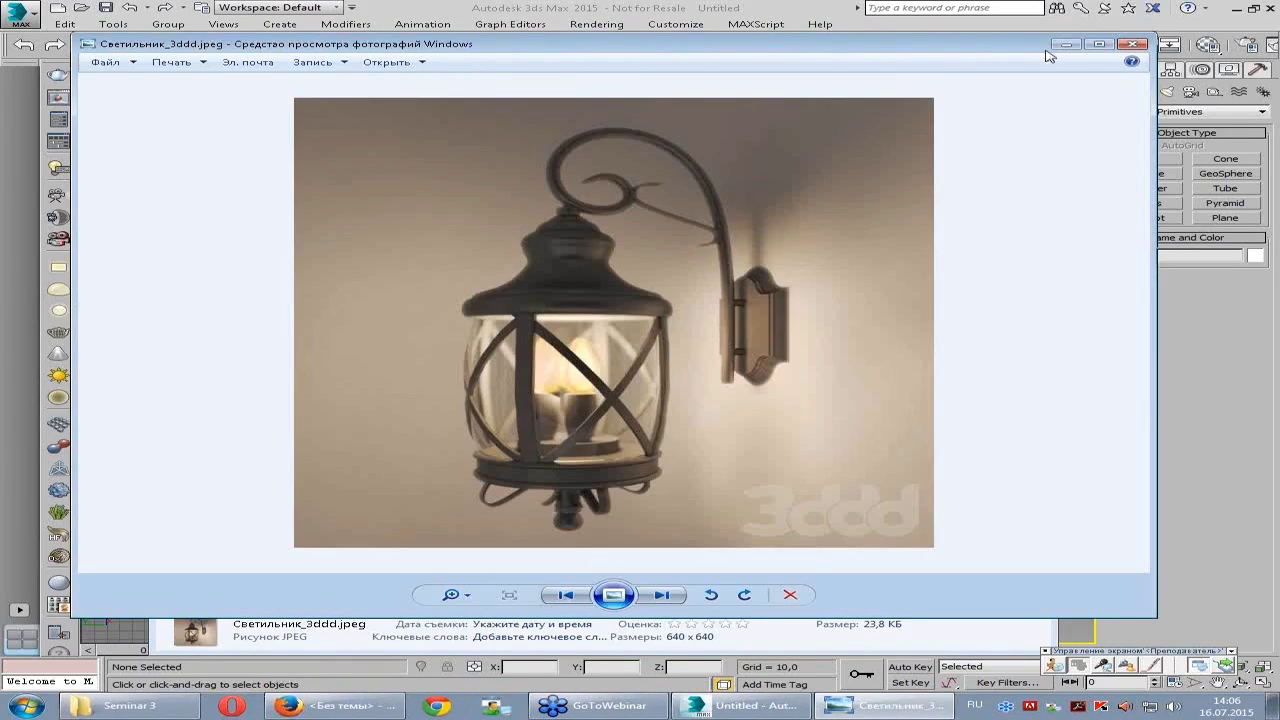
pyautogui.click(1099, 44)
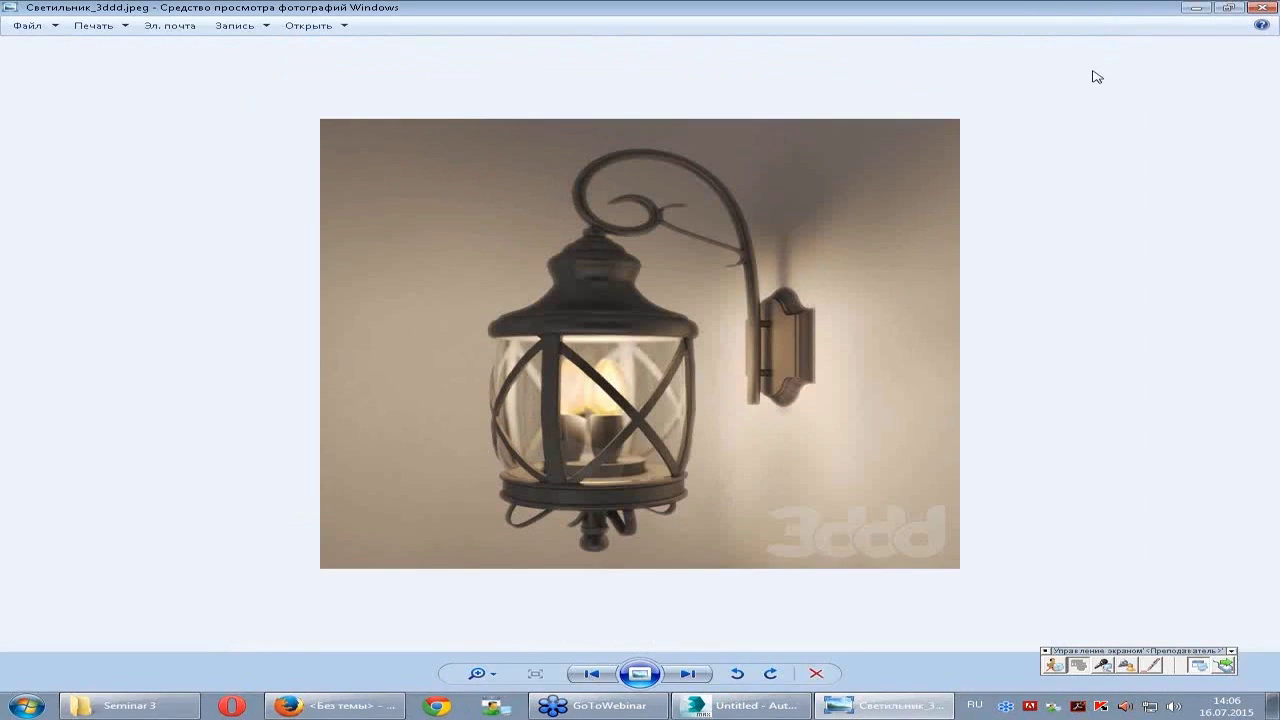
pyautogui.click(1259, 9)
# - View Светильник.jpeg and the next lamp photo, then close the viewer
pyautogui.doubleClick(577, 199)
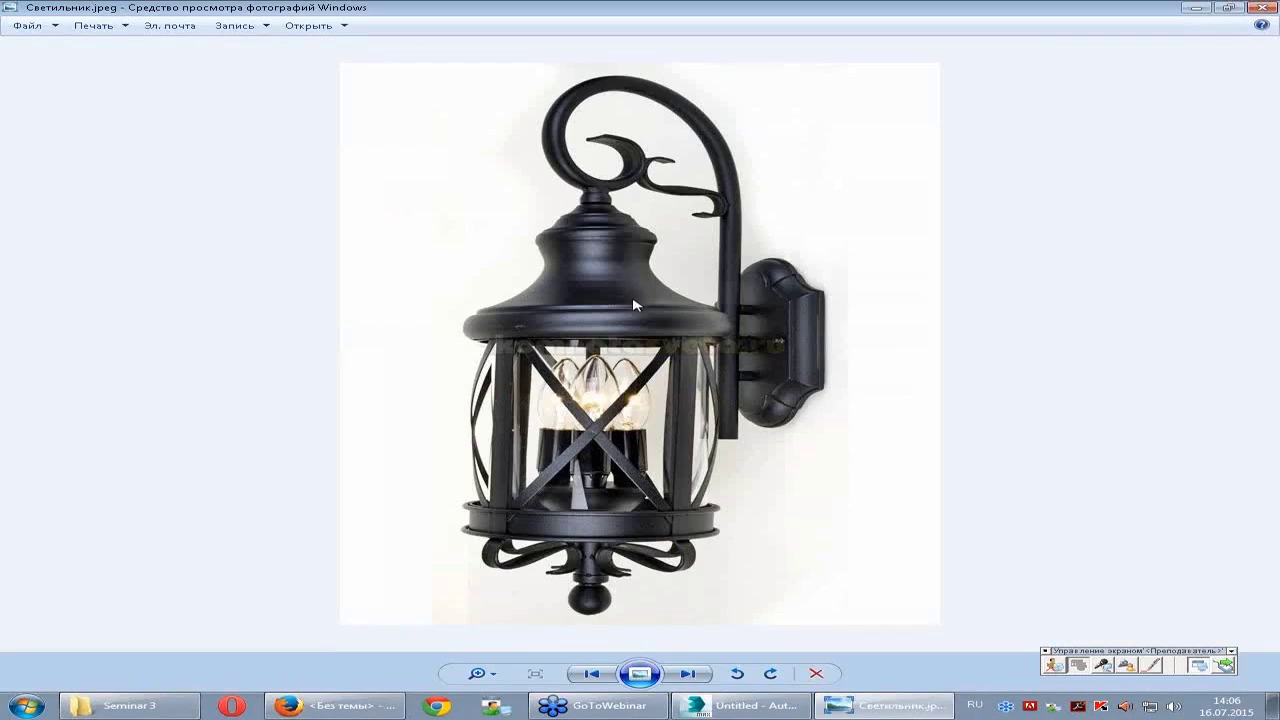
pyautogui.press('Right')
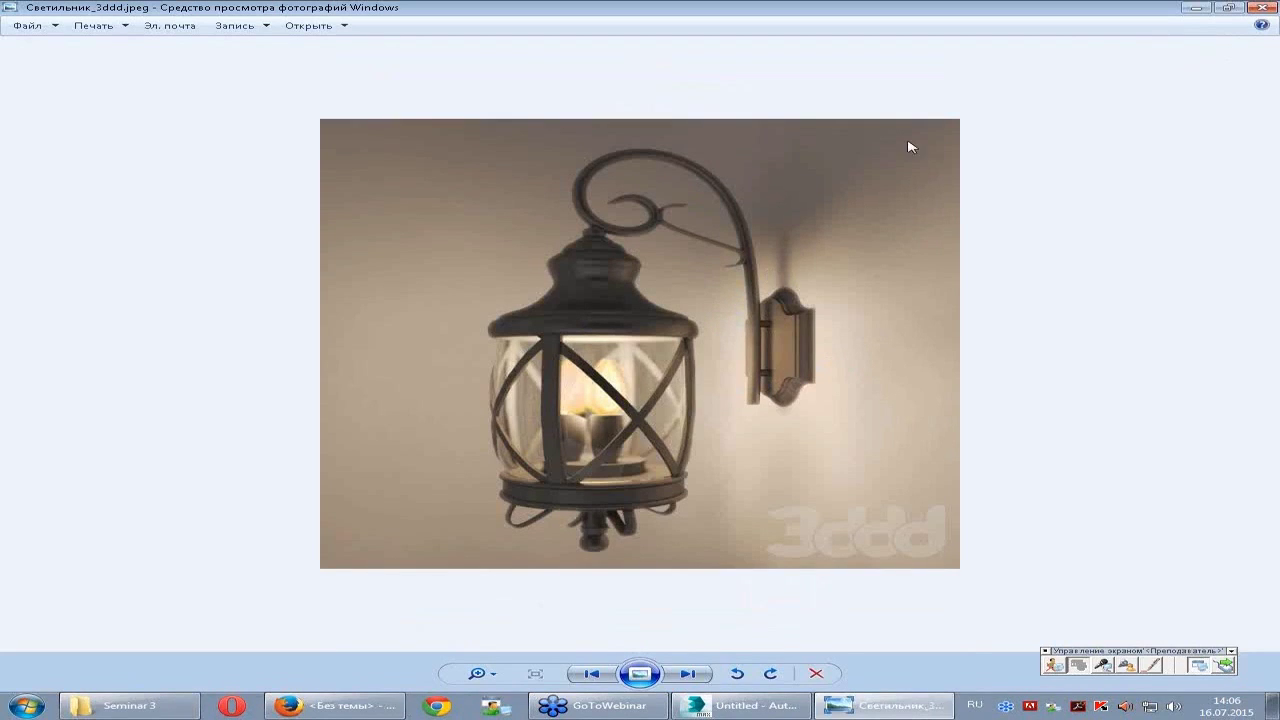
pyautogui.click(1262, 8)
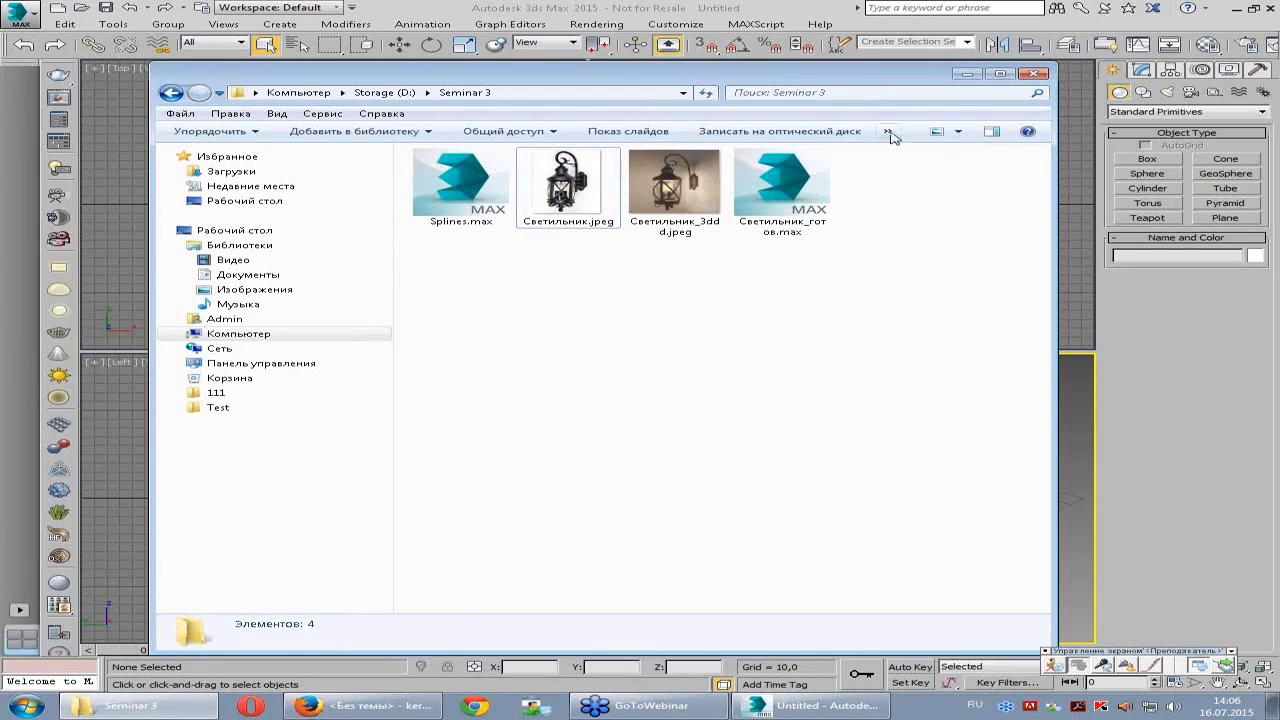
# - Open Splines.max by dropping it onto the viewport, then orbit toward the reference plane
pyautogui.click(447, 200)
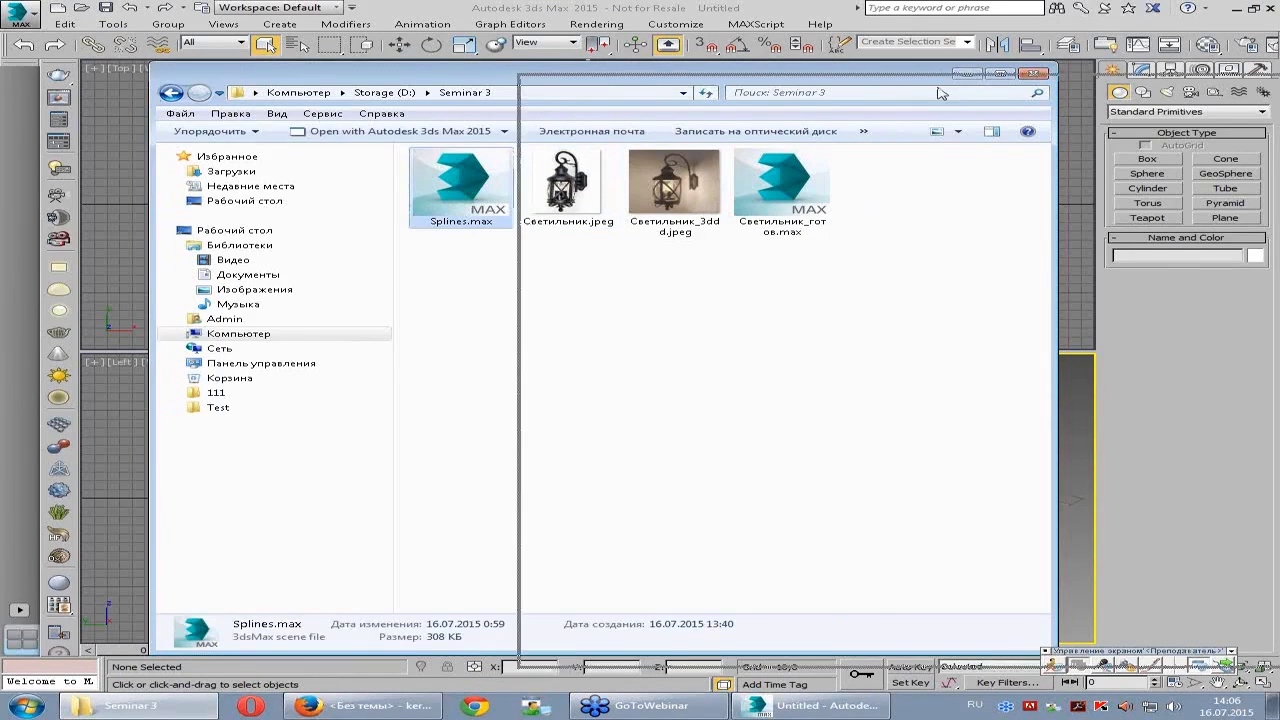
pyautogui.moveTo(620, 74); pyautogui.dragTo(994, 87)
pyautogui.moveTo(845, 210)
pyautogui.mouseDown()
pyautogui.moveTo(428, 293)
pyautogui.moveTo(316, 196)
pyautogui.mouseUp()
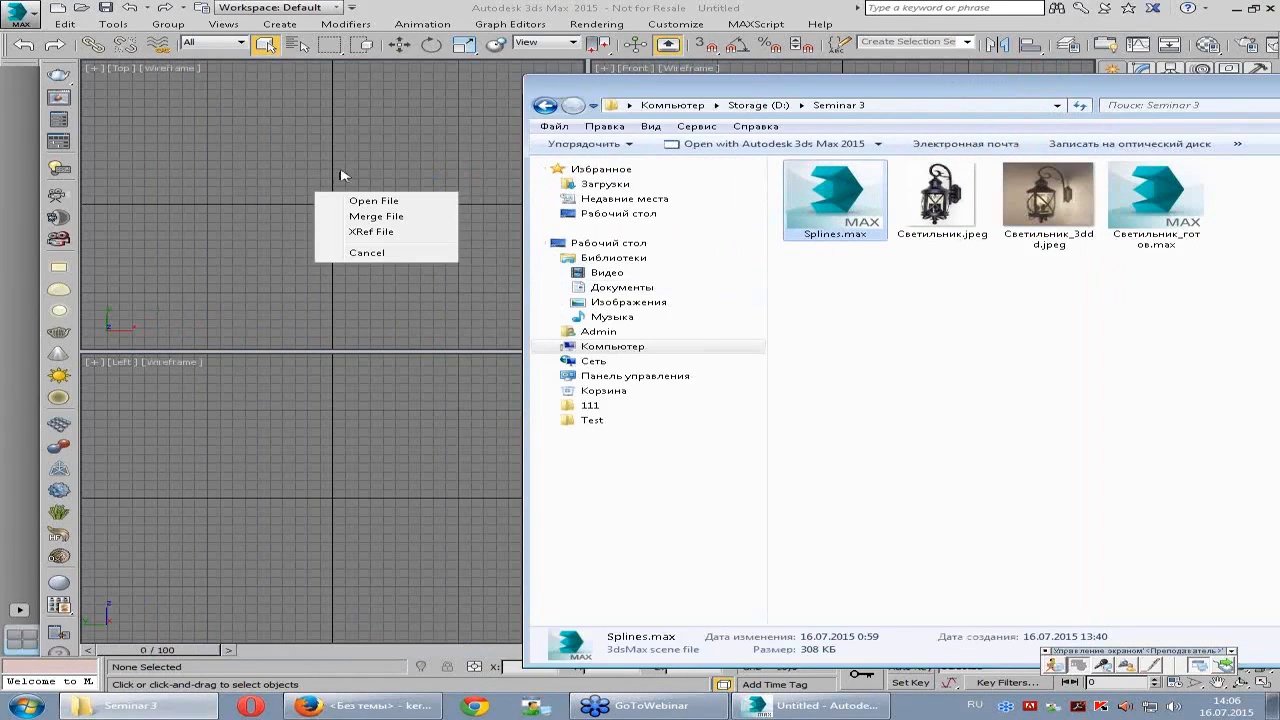
pyautogui.click(383, 203)
pyautogui.keyDown('alt'); pyautogui.moveTo(683, 286); pyautogui.dragTo(652, 315, button='middle'); pyautogui.keyUp('alt')
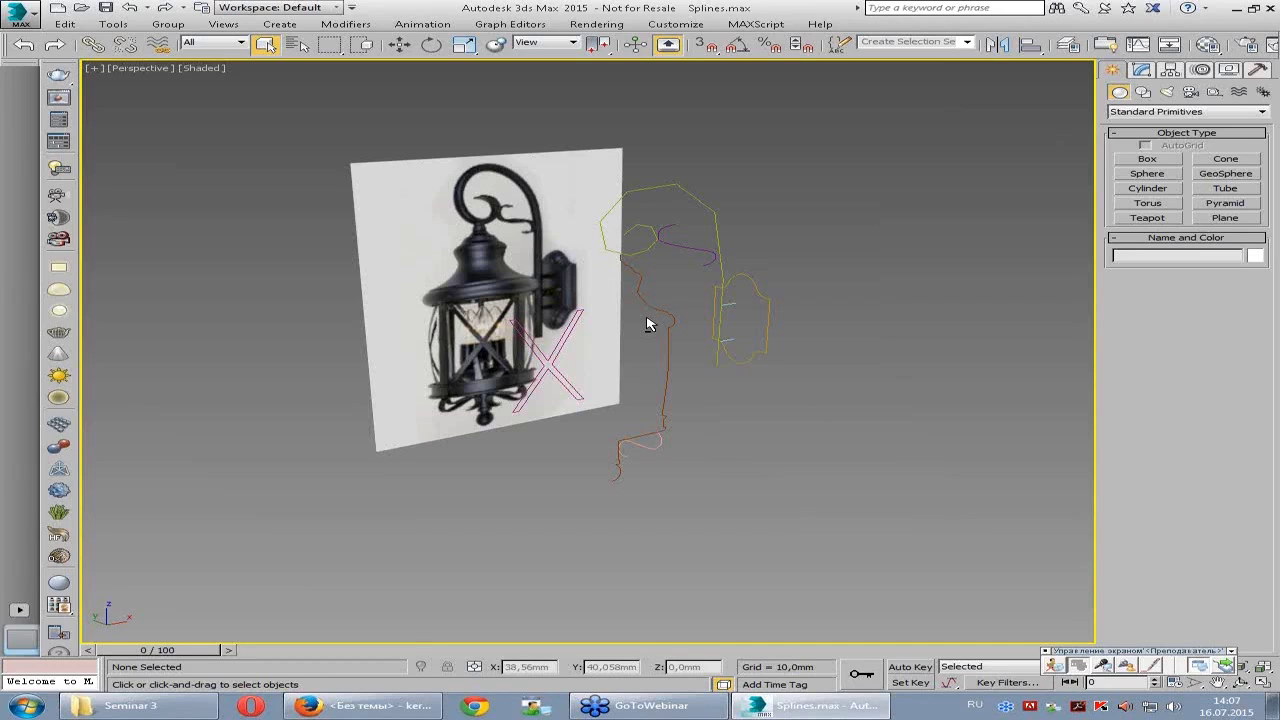
# - Compare the scene with the Светильник.jpeg reference photo, then minimize the Seminar 3 folder
pyautogui.moveTo(641, 315)
pyautogui.keyDown('alt'); pyautogui.mouseDown(button='middle')
pyautogui.moveTo(686, 309)
pyautogui.moveTo(505, 255)
pyautogui.moveTo(485, 275)
pyautogui.moveTo(487, 302)
pyautogui.mouseUp(button='middle'); pyautogui.keyUp('alt')
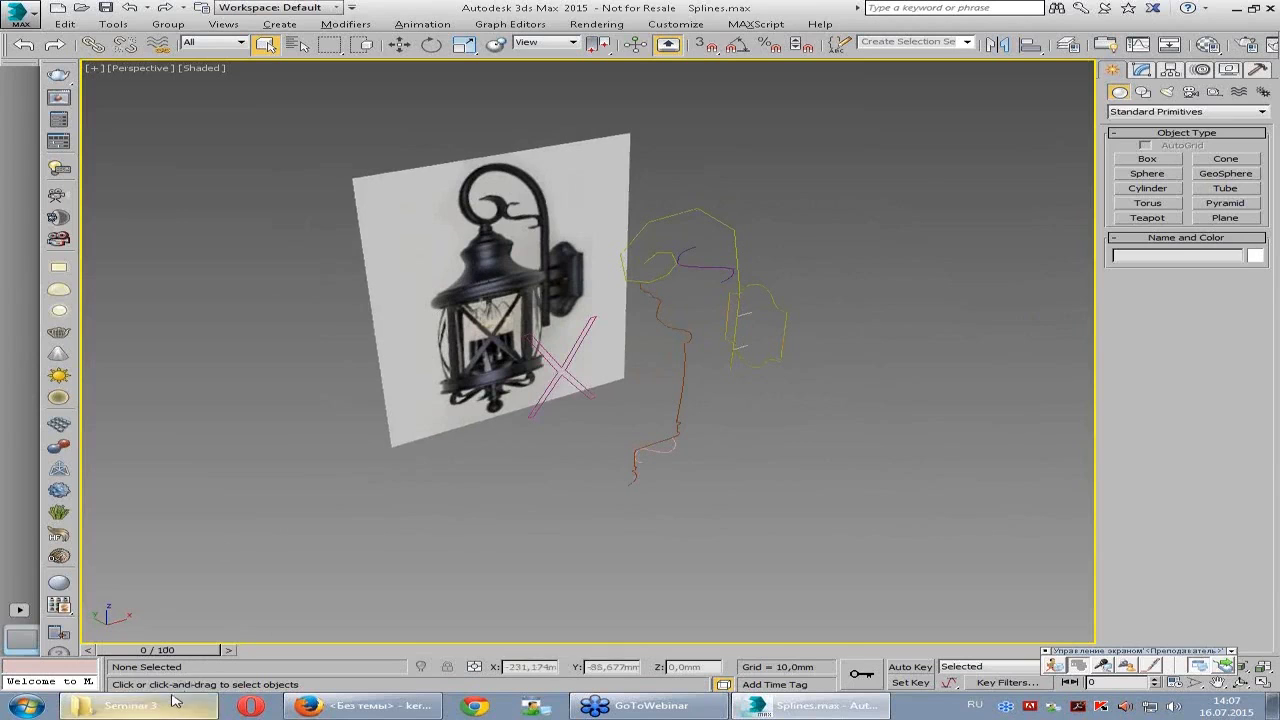
pyautogui.click(130, 705)
pyautogui.moveTo(897, 100); pyautogui.dragTo(524, 108)
pyautogui.doubleClick(568, 210)
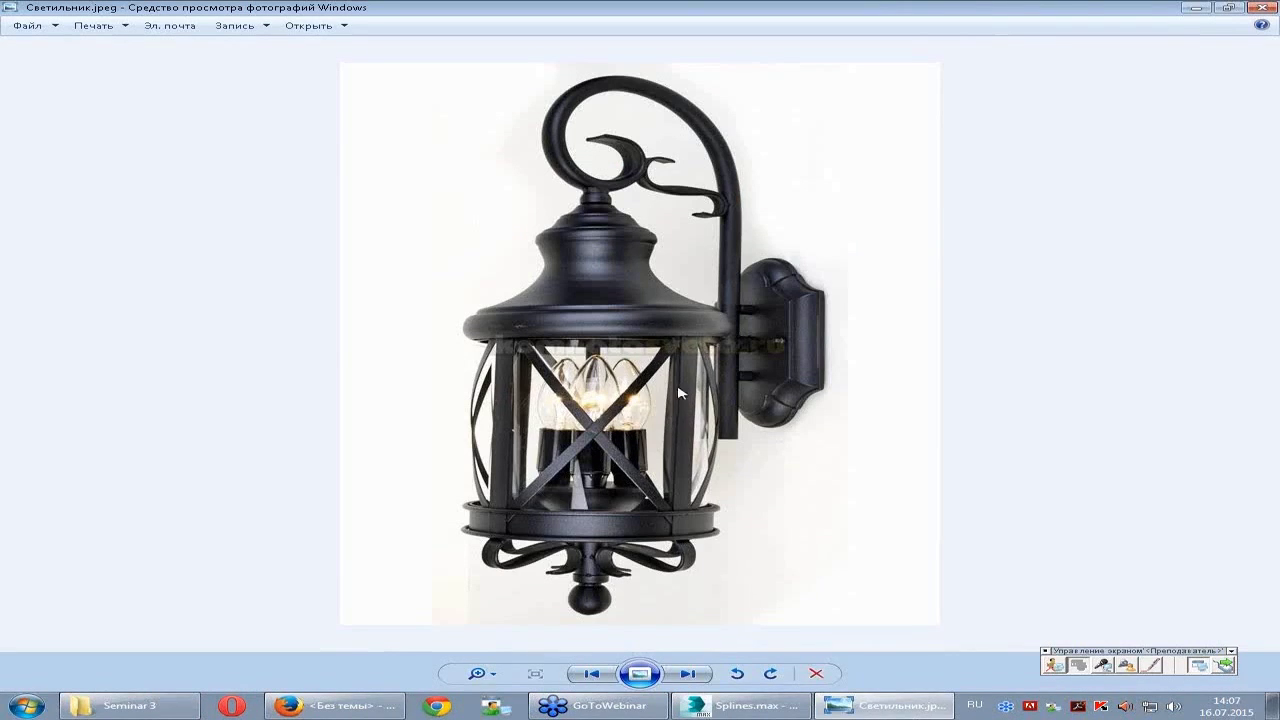
pyautogui.click(1258, 10)
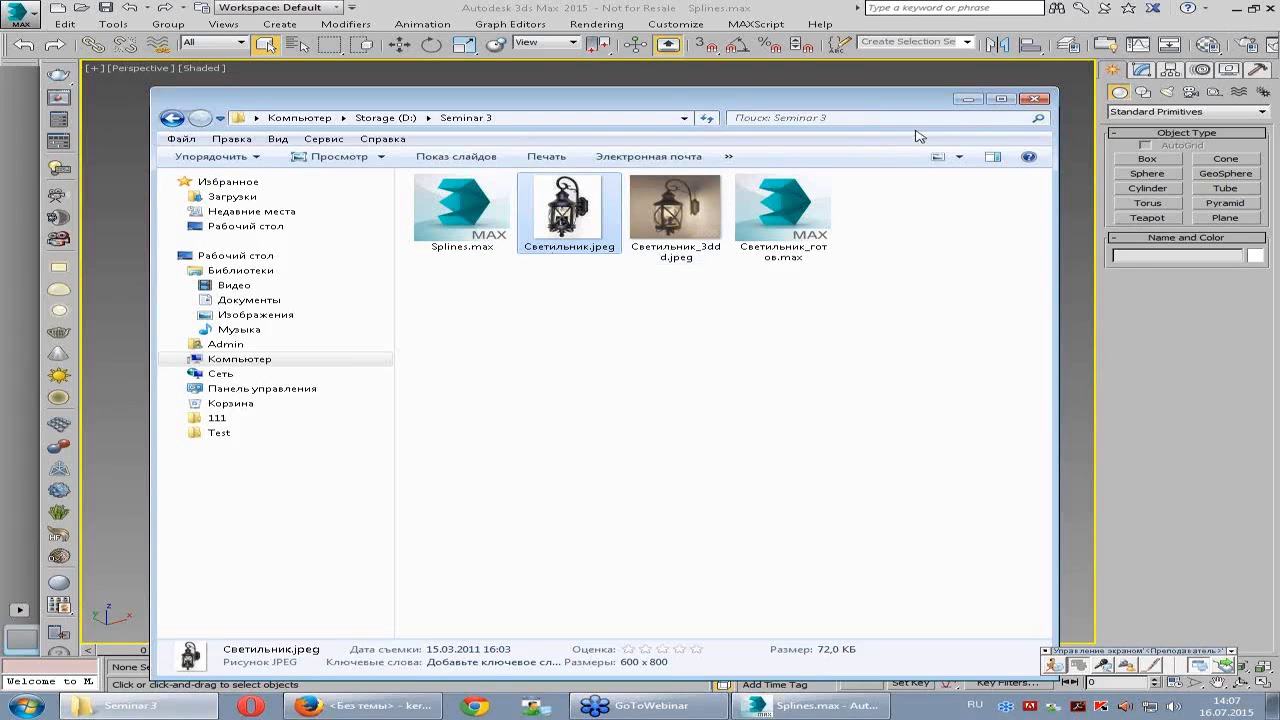
pyautogui.click(972, 100)
# - Zoom in on the lantern splines and toggle wireframe, returning to textured shading
pyautogui.scroll(1, 440, 242)
pyautogui.scroll(1, 465, 262)
pyautogui.scroll(2, 500, 288)
pyautogui.scroll(1, 533, 313)
pyautogui.scroll(1, 443, 297)
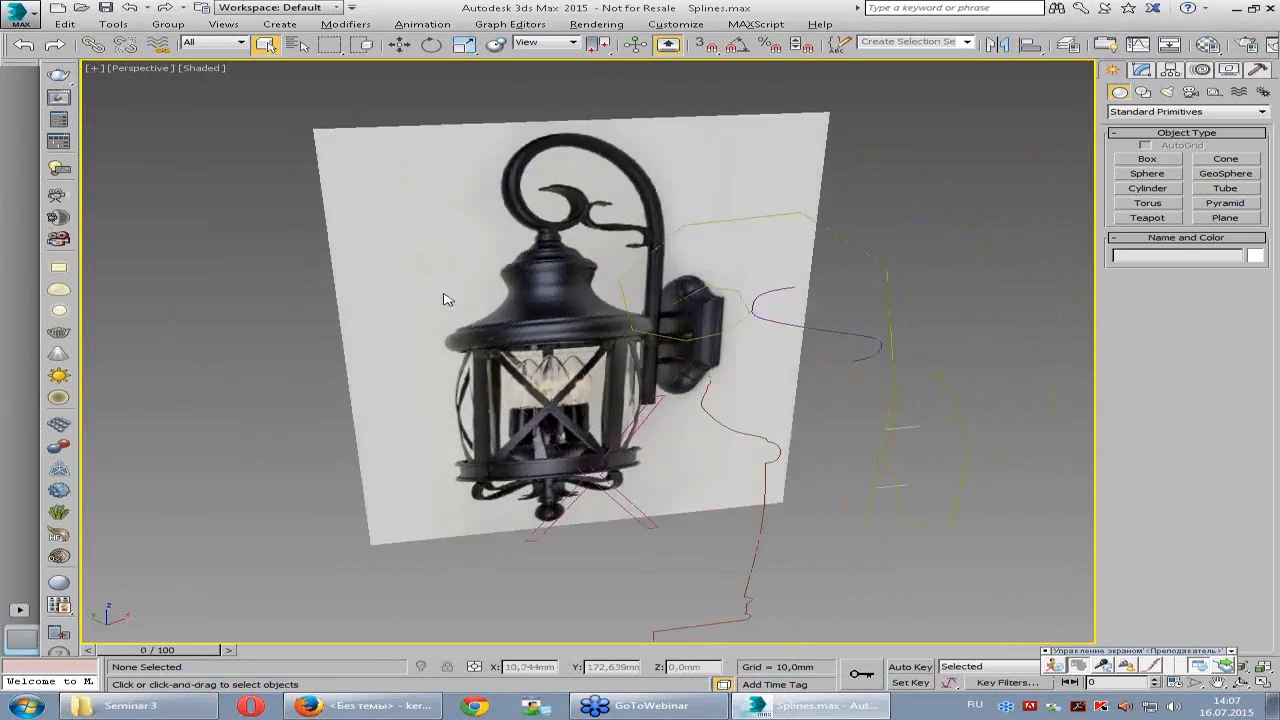
pyautogui.scroll(-2, 443, 297)
pyautogui.scroll(2, 490, 300)
pyautogui.scroll(1, 490, 300)
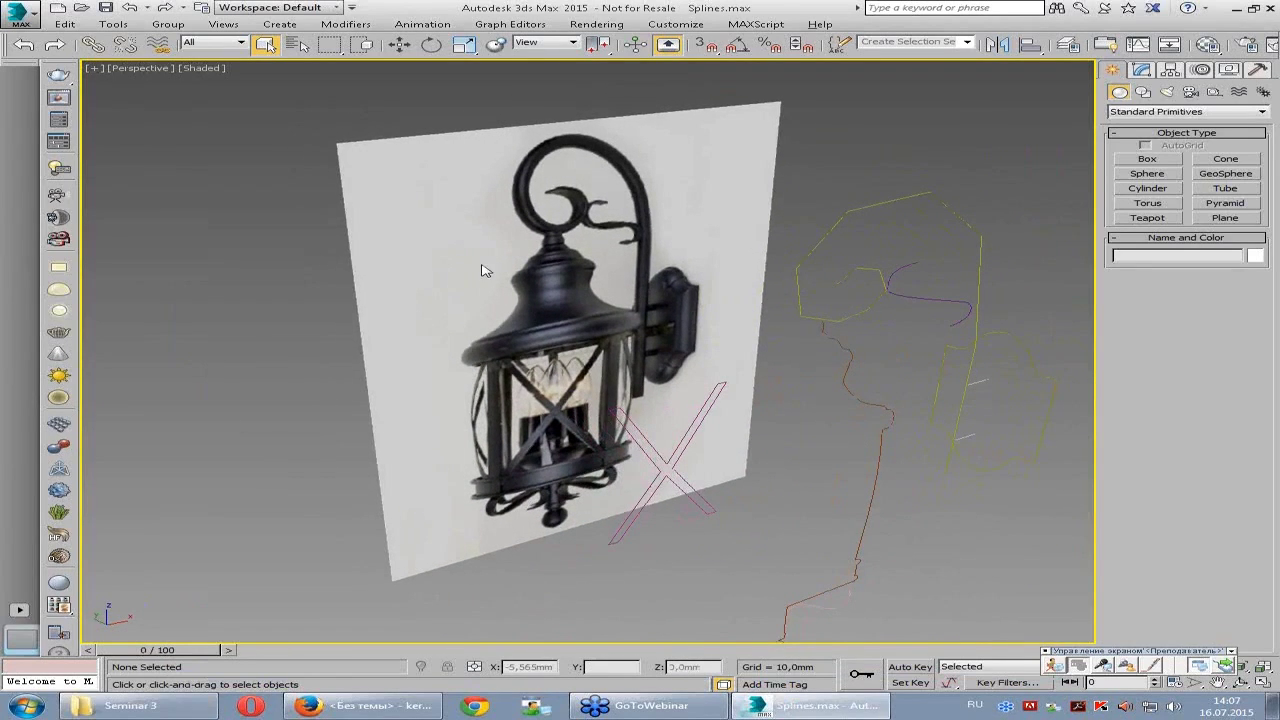
pyautogui.press('F3')
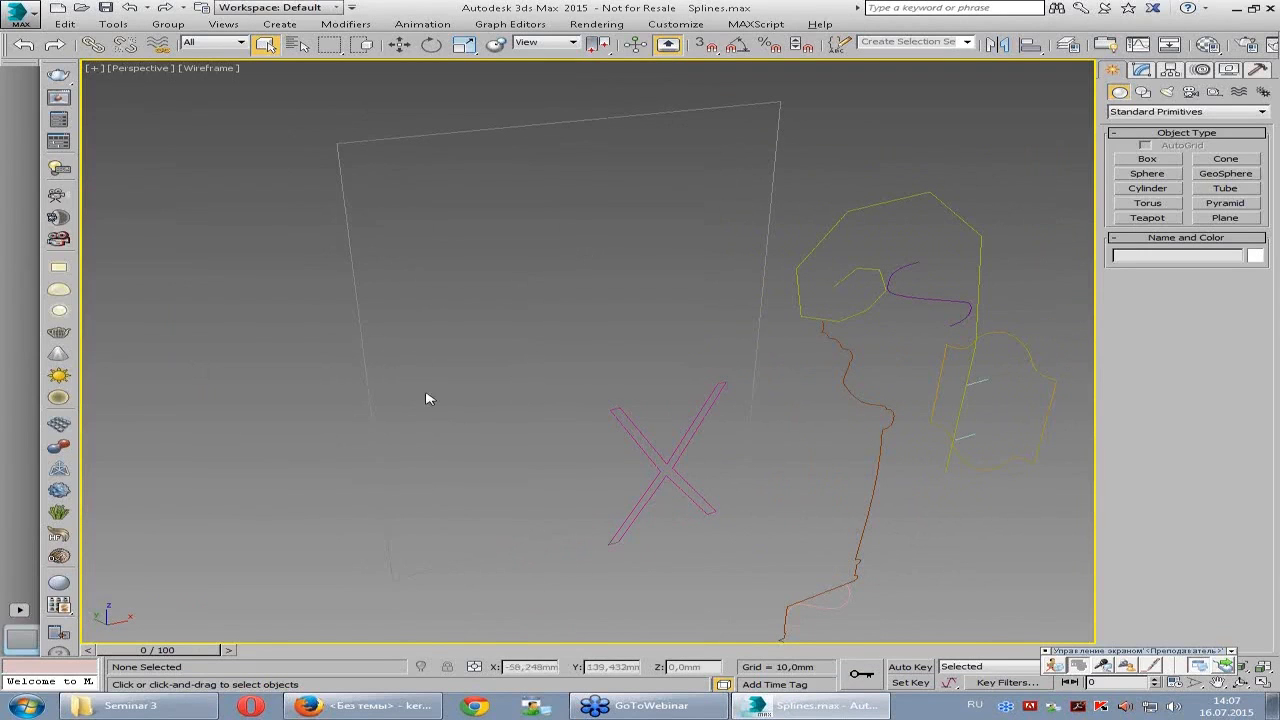
pyautogui.press('F3')
# - Orbit and pan around the lamp plane, then switch to four viewports with Front active
pyautogui.moveTo(449, 294)
pyautogui.keyDown('alt'); pyautogui.mouseDown(button='middle')
pyautogui.moveTo(611, 286)
pyautogui.moveTo(367, 291)
pyautogui.mouseUp(button='middle'); pyautogui.keyUp('alt')
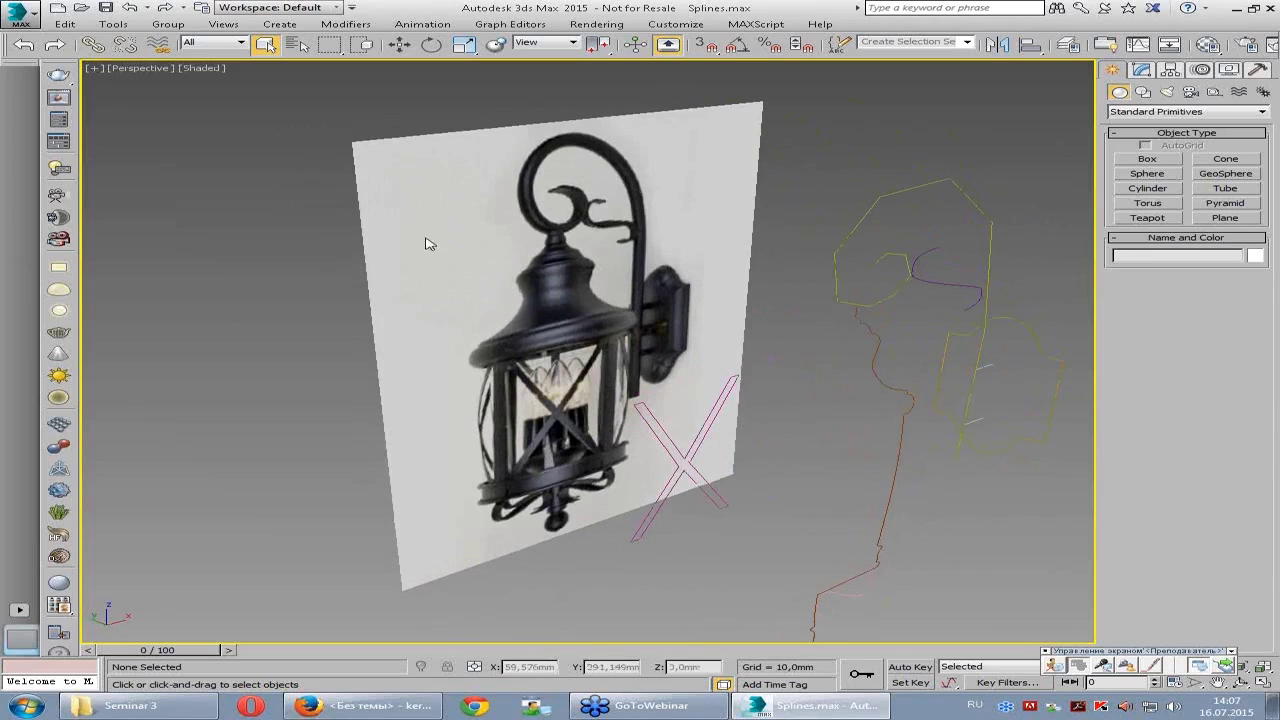
pyautogui.moveTo(531, 240); pyautogui.dragTo(305, 141)
pyautogui.scroll(-3, 369, 189)
pyautogui.keyDown('alt'); pyautogui.moveTo(369, 189); pyautogui.dragTo(409, 220, button='middle'); pyautogui.keyUp('alt')
pyautogui.scroll(2, 409, 220)
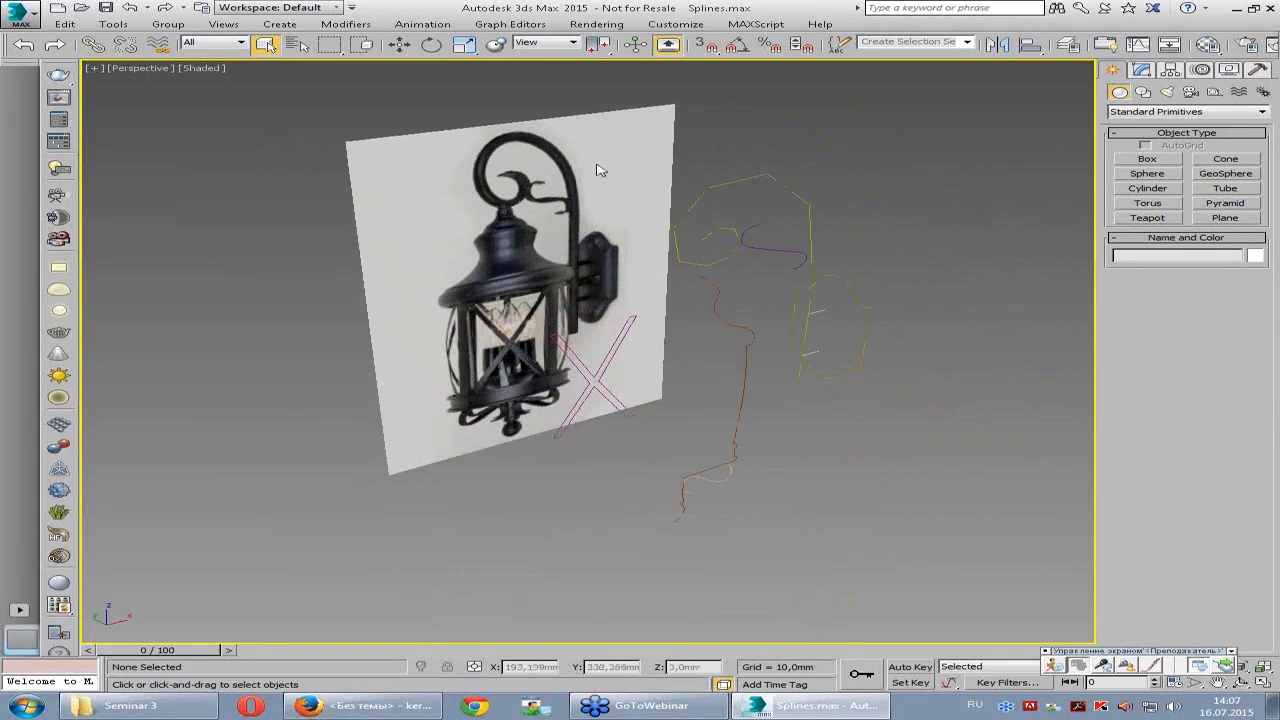
pyautogui.keyDown('alt'); pyautogui.moveTo(598, 170); pyautogui.dragTo(509, 266, button='middle'); pyautogui.keyUp('alt')
pyautogui.scroll(2, 549, 304)
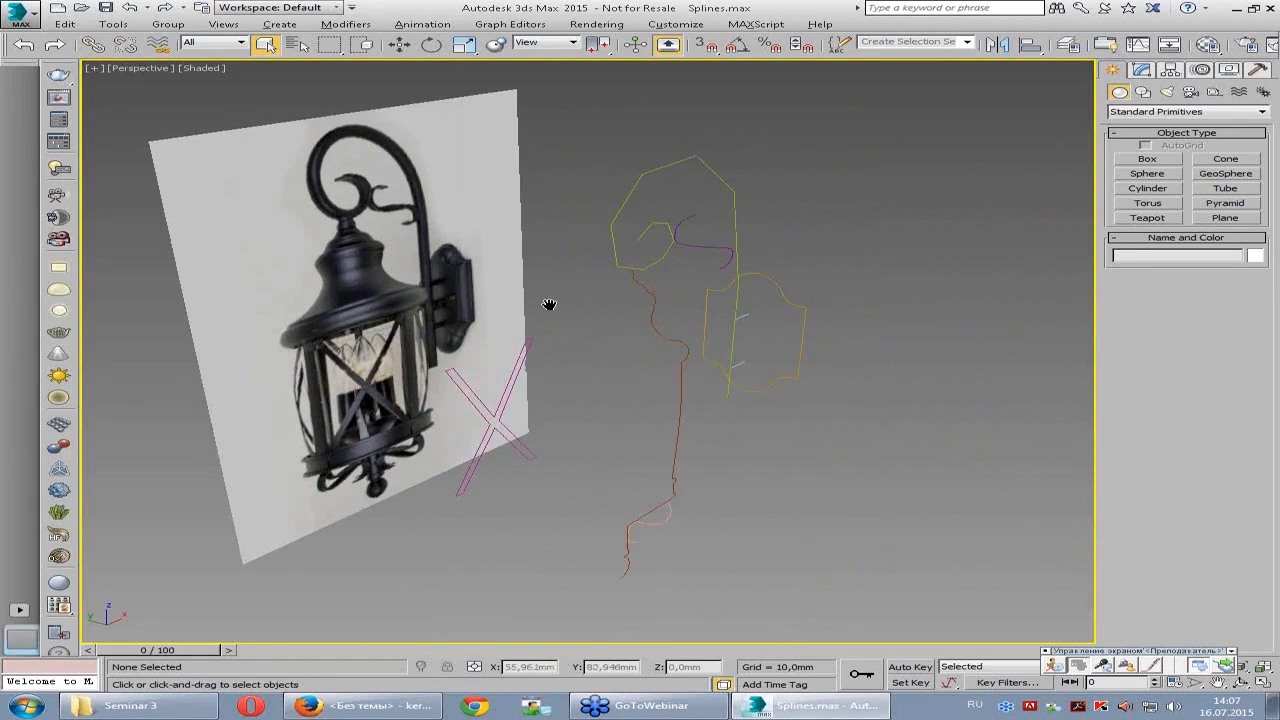
pyautogui.moveTo(549, 304); pyautogui.dragTo(526, 289, button='middle')
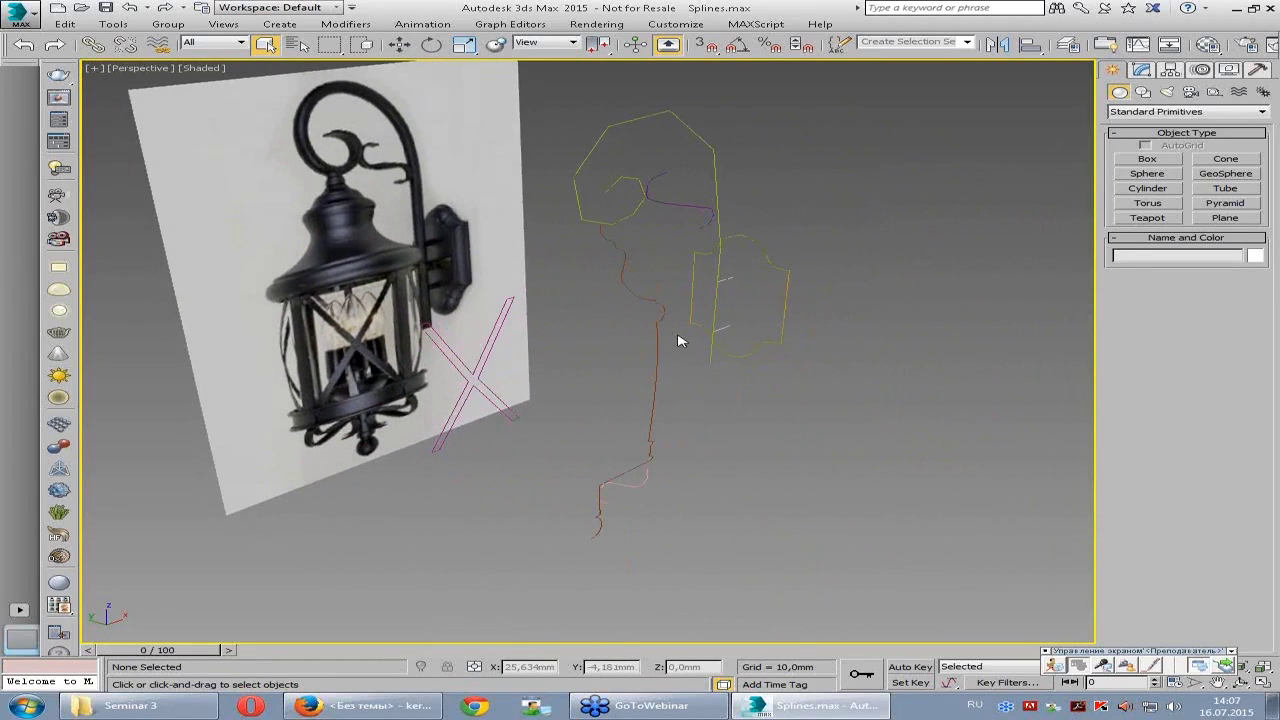
pyautogui.moveTo(678, 341)
pyautogui.keyDown('alt'); pyautogui.mouseDown(button='middle')
pyautogui.moveTo(660, 357)
pyautogui.moveTo(686, 349)
pyautogui.moveTo(677, 357)
pyautogui.moveTo(724, 372)
pyautogui.moveTo(752, 363)
pyautogui.mouseUp(button='middle'); pyautogui.keyUp('alt')
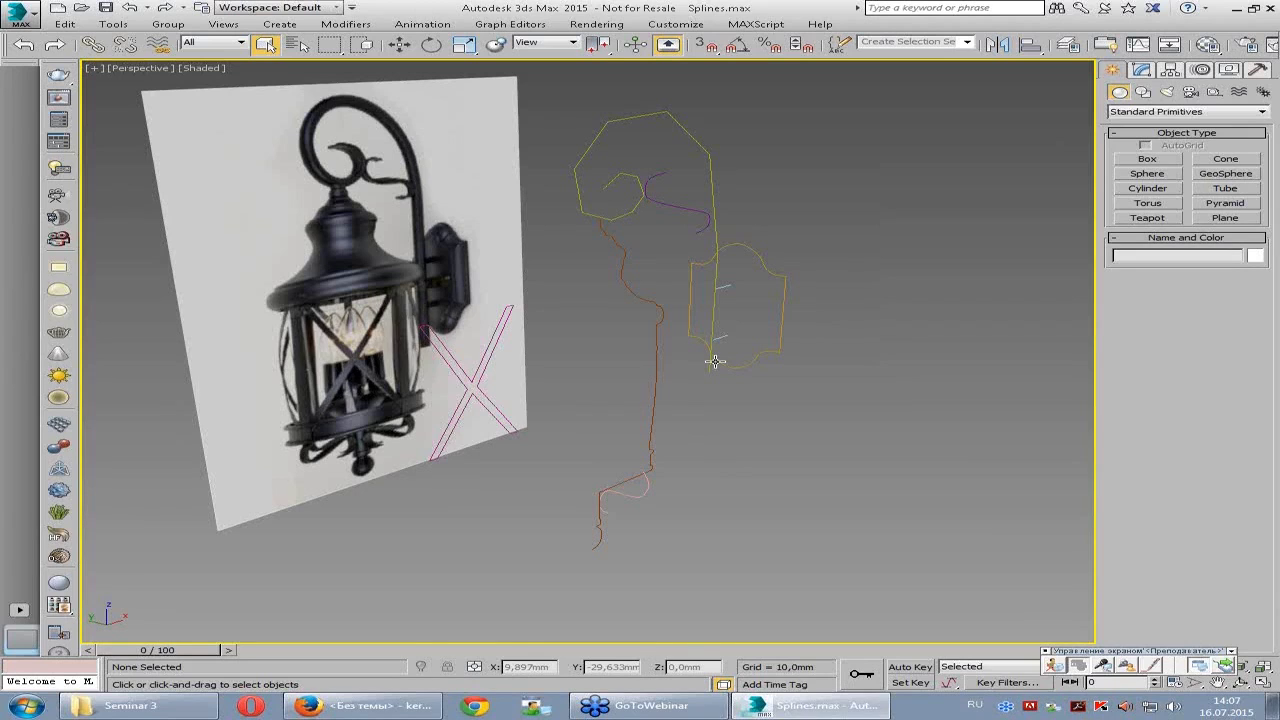
pyautogui.moveTo(687, 369)
pyautogui.keyDown('alt'); pyautogui.mouseDown(button='middle')
pyautogui.moveTo(674, 214)
pyautogui.moveTo(694, 237)
pyautogui.moveTo(705, 228)
pyautogui.mouseUp(button='middle'); pyautogui.keyUp('alt')
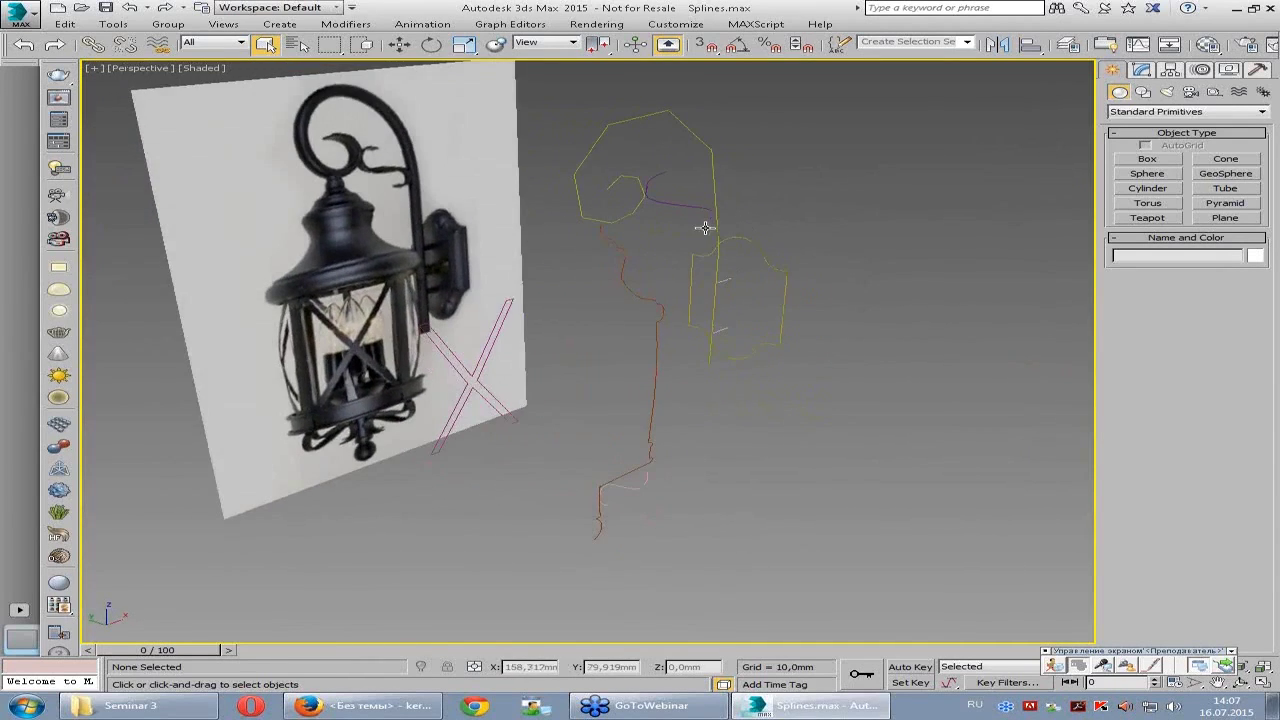
pyautogui.keyDown('alt'); pyautogui.moveTo(637, 329); pyautogui.dragTo(686, 337, button='middle'); pyautogui.keyUp('alt')
pyautogui.hotkey('alt', 'w')
pyautogui.click(850, 236)
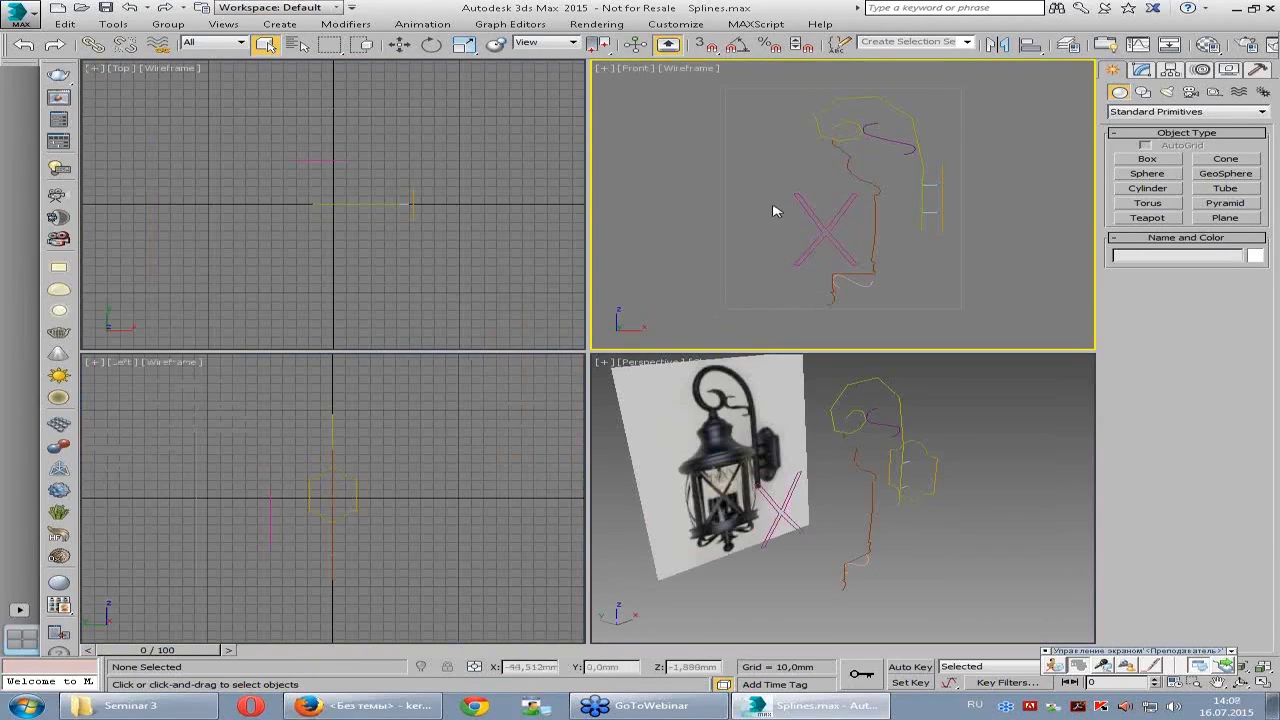
# - Select Line001 in the maximized Front view and compare it against the reference image
pyautogui.press('F3')
pyautogui.scroll(-1, 783, 216)
pyautogui.hotkey('alt', 'w')
pyautogui.click(576, 320)
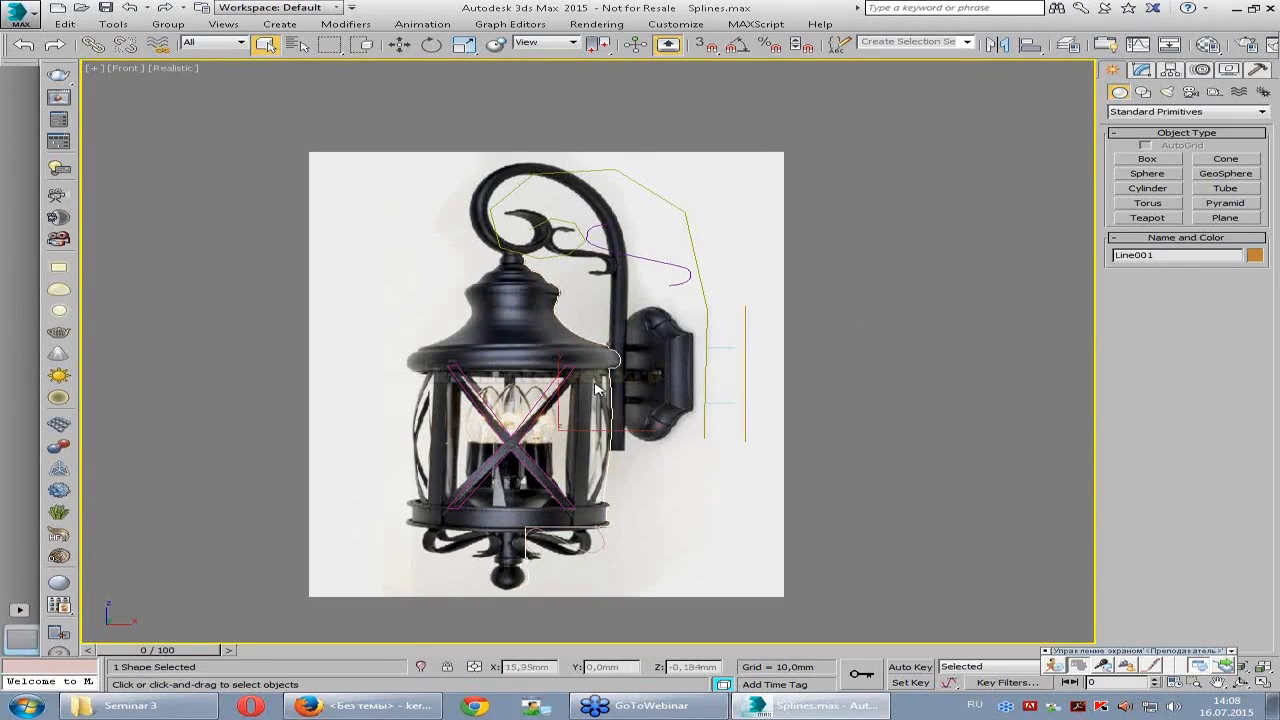
pyautogui.press('F3')
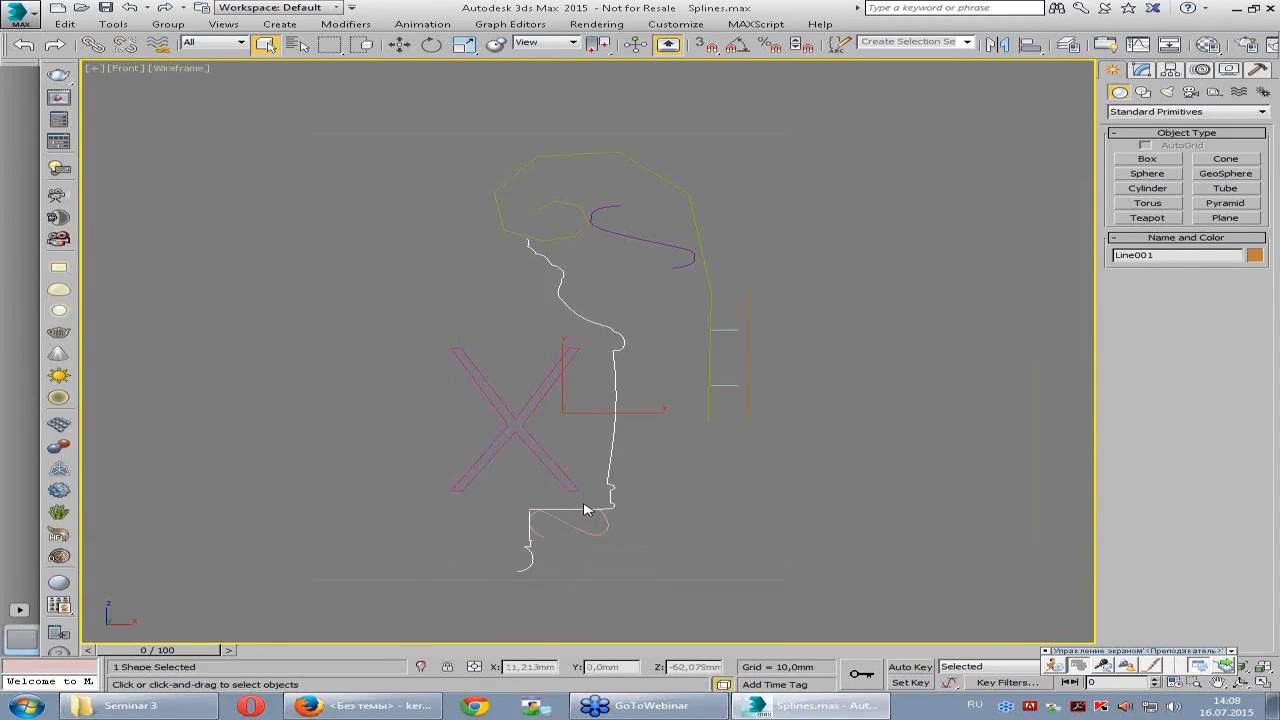
pyautogui.press('F3')
pyautogui.scroll(2, 507, 244)
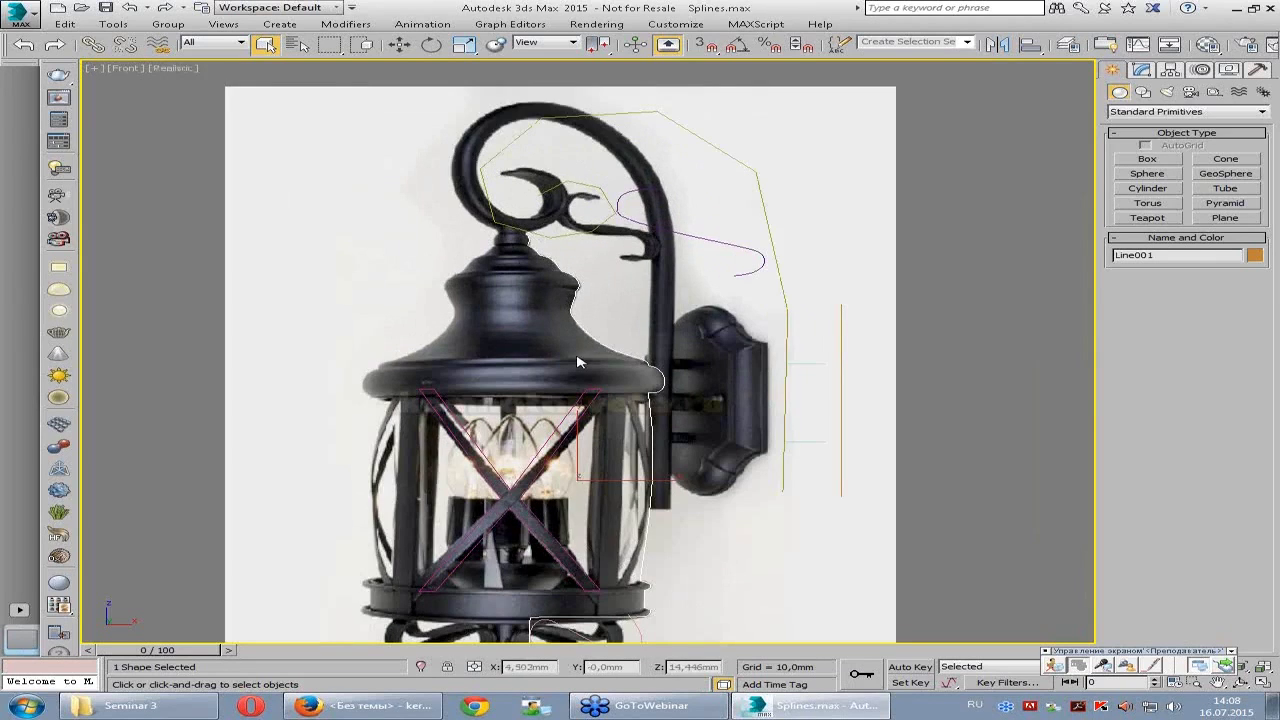
pyautogui.scroll(-1, 578, 362)
pyautogui.scroll(-1, 560, 489)
pyautogui.scroll(1, 531, 500)
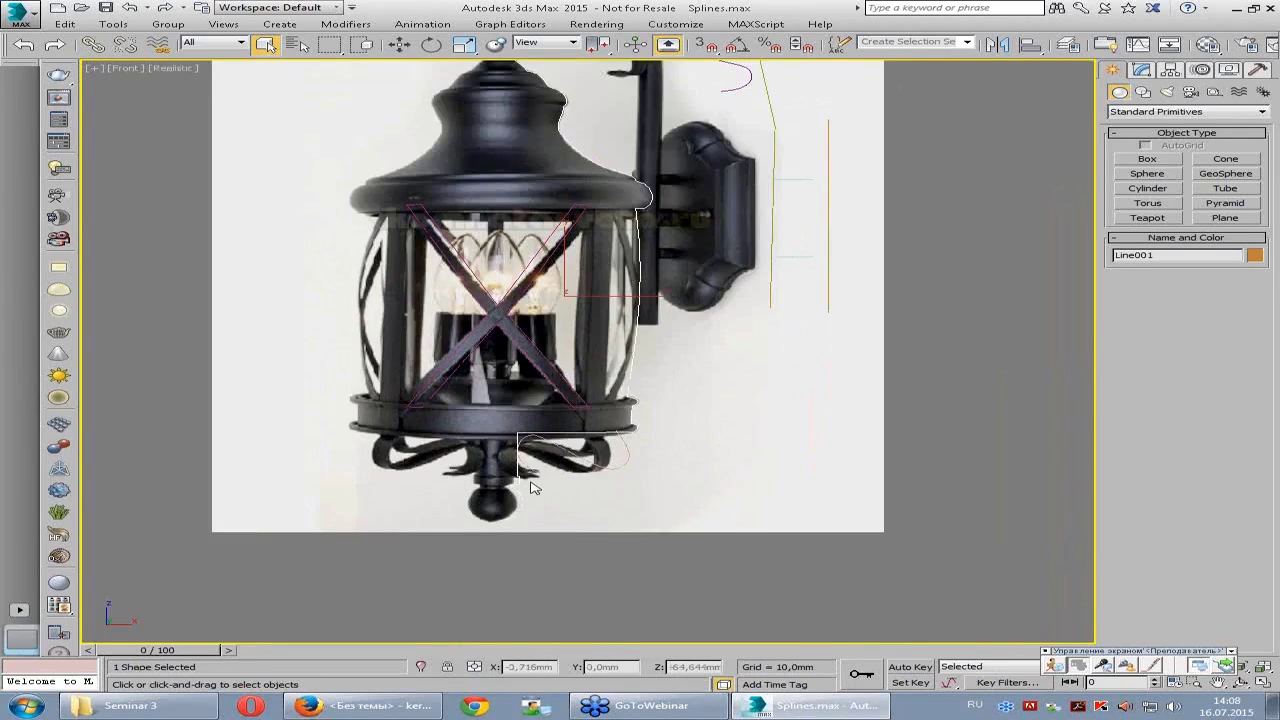
pyautogui.scroll(1, 466, 292)
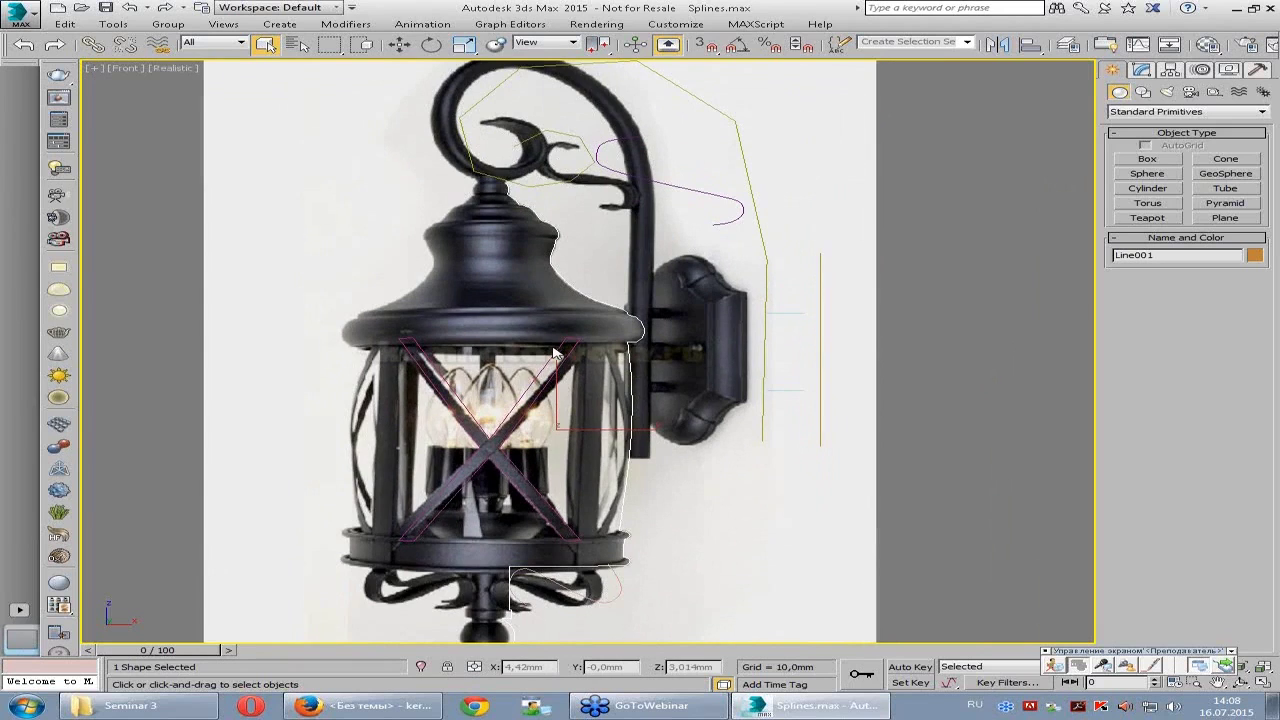
pyautogui.scroll(-1, 560, 352)
pyautogui.scroll(1, 535, 540)
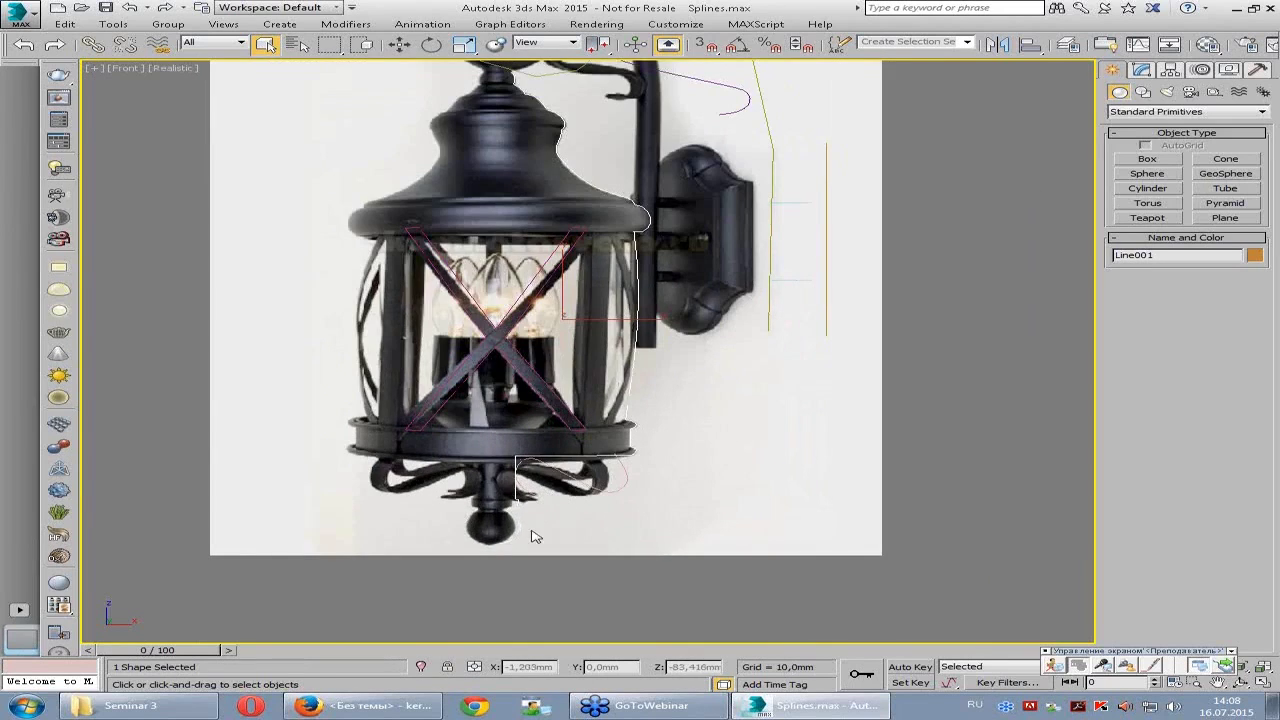
pyautogui.scroll(1, 522, 518)
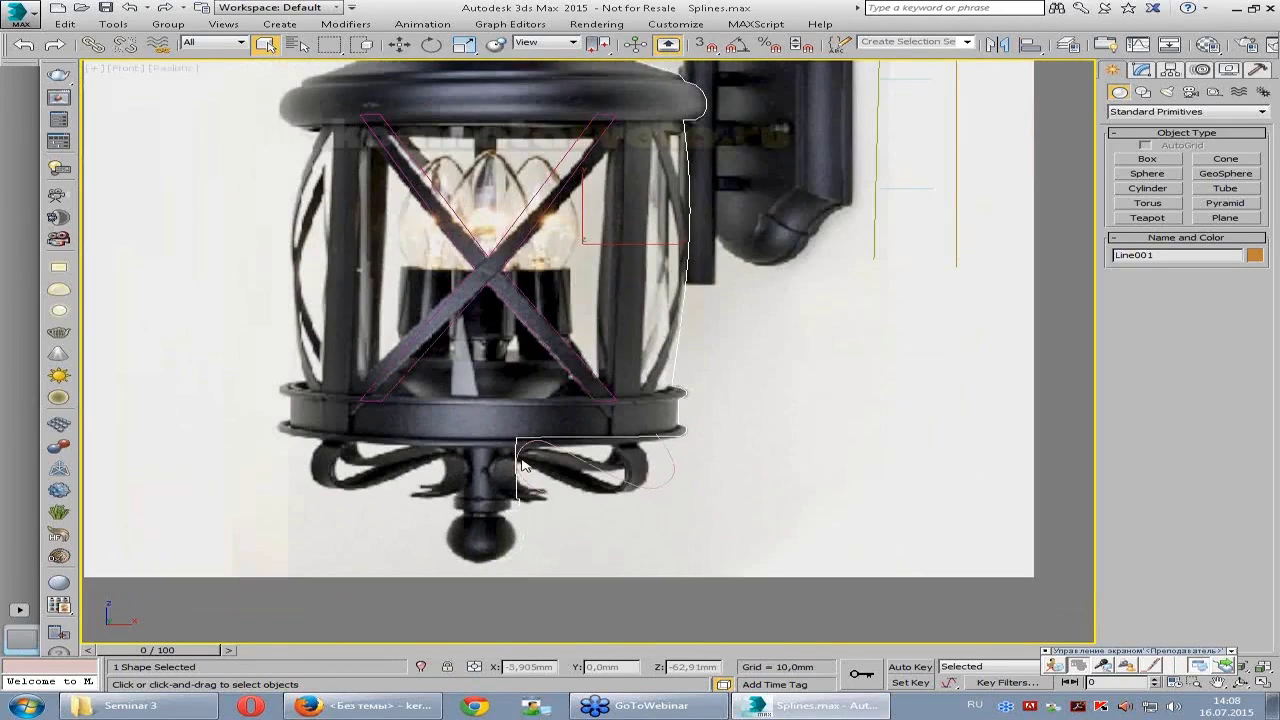
# - Finish the outline around the bottom ball, check it without the image, and enter Vertex level
pyautogui.hotkey('ctrl', 'z')
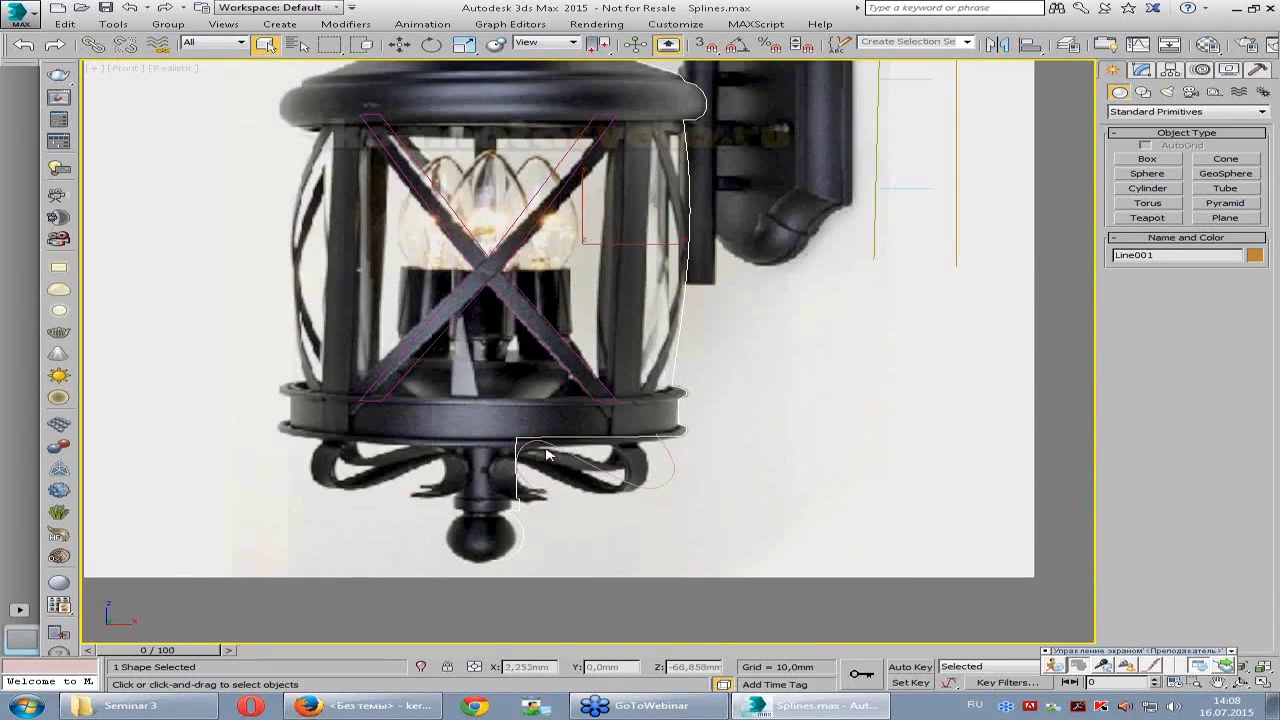
pyautogui.press('F3')
pyautogui.moveTo(686, 229); pyautogui.dragTo(662, 285, button='middle')
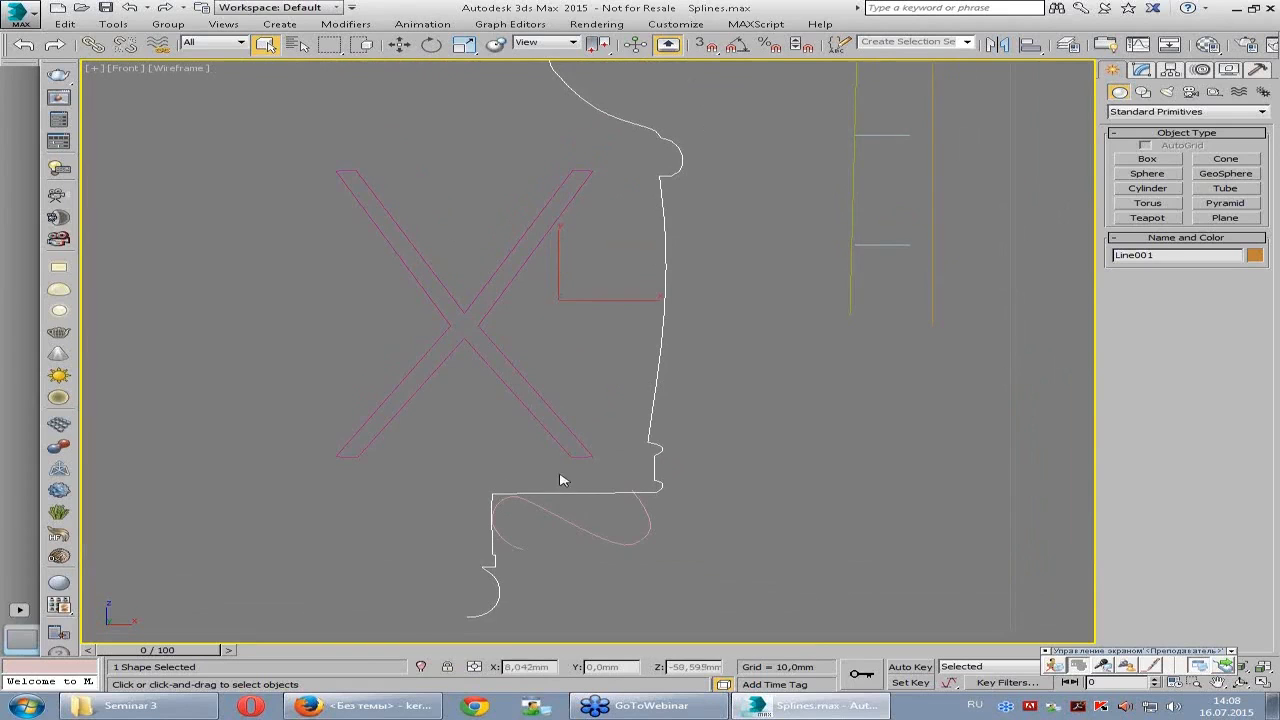
pyautogui.scroll(-2, 586, 316)
pyautogui.moveTo(586, 317); pyautogui.dragTo(603, 379, button='middle')
pyautogui.press('F3')
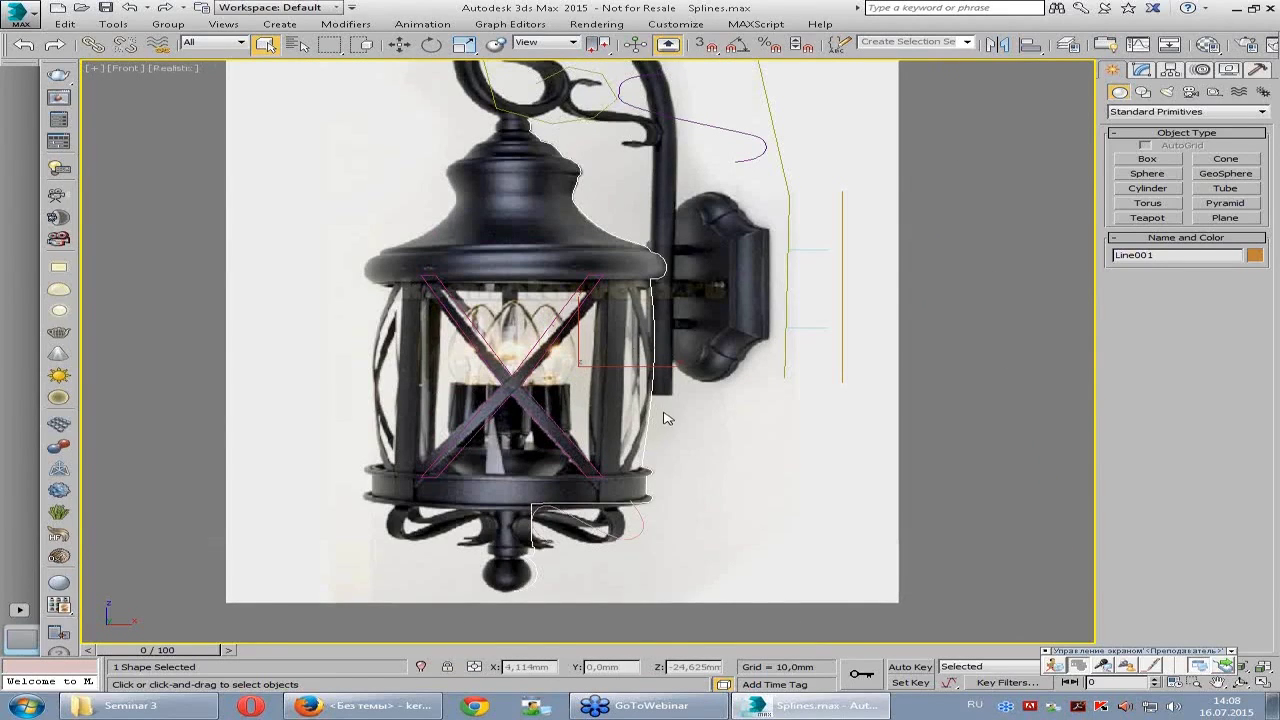
pyautogui.press('F3')
pyautogui.press('1')
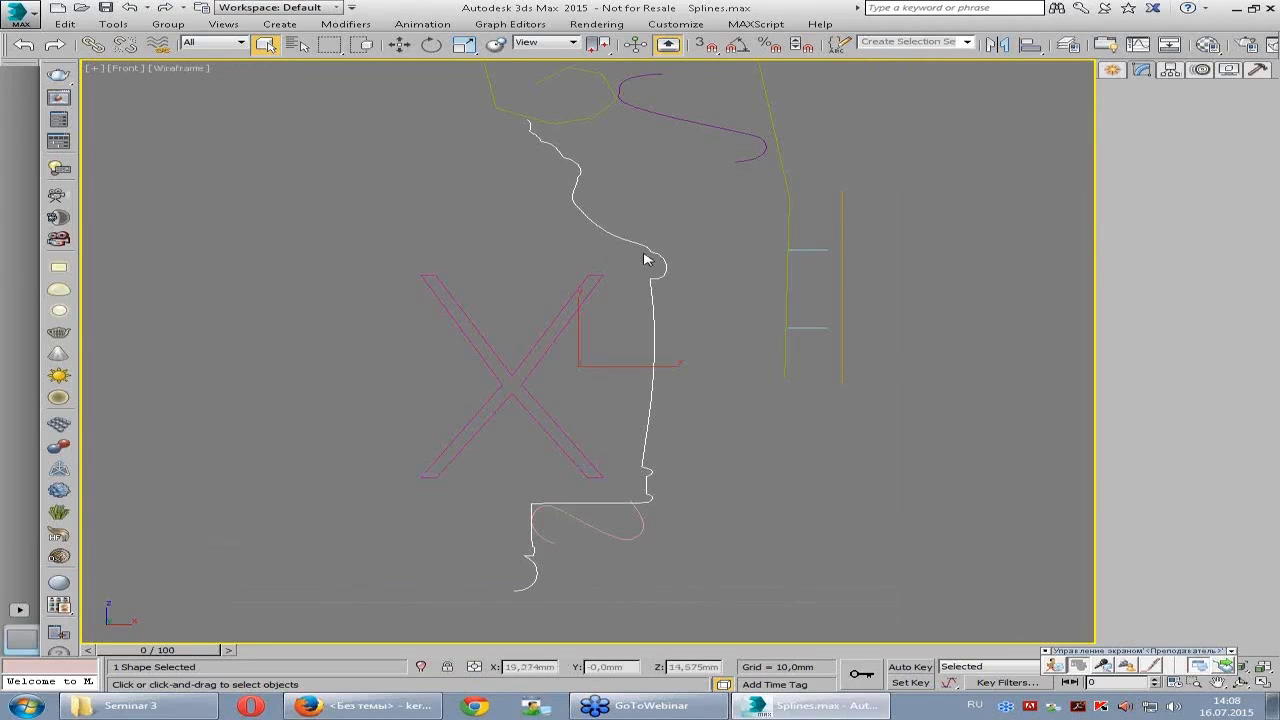
pyautogui.scroll(1, 571, 163)
# - Zoom and pan over Line001's vertices, then return the spline to object level
pyautogui.scroll(4, 580, 220)
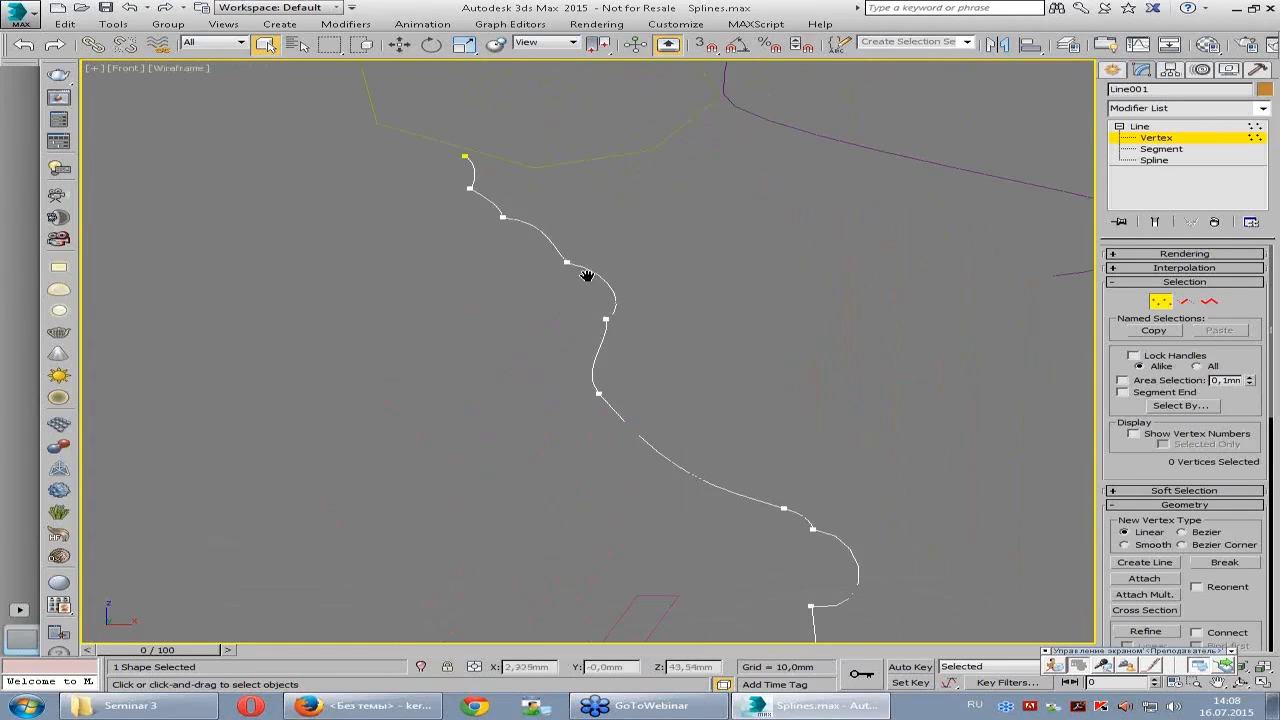
pyautogui.scroll(-1, 603, 323)
pyautogui.scroll(-1, 611, 354)
pyautogui.scroll(-2, 700, 420)
pyautogui.scroll(-1, 645, 322)
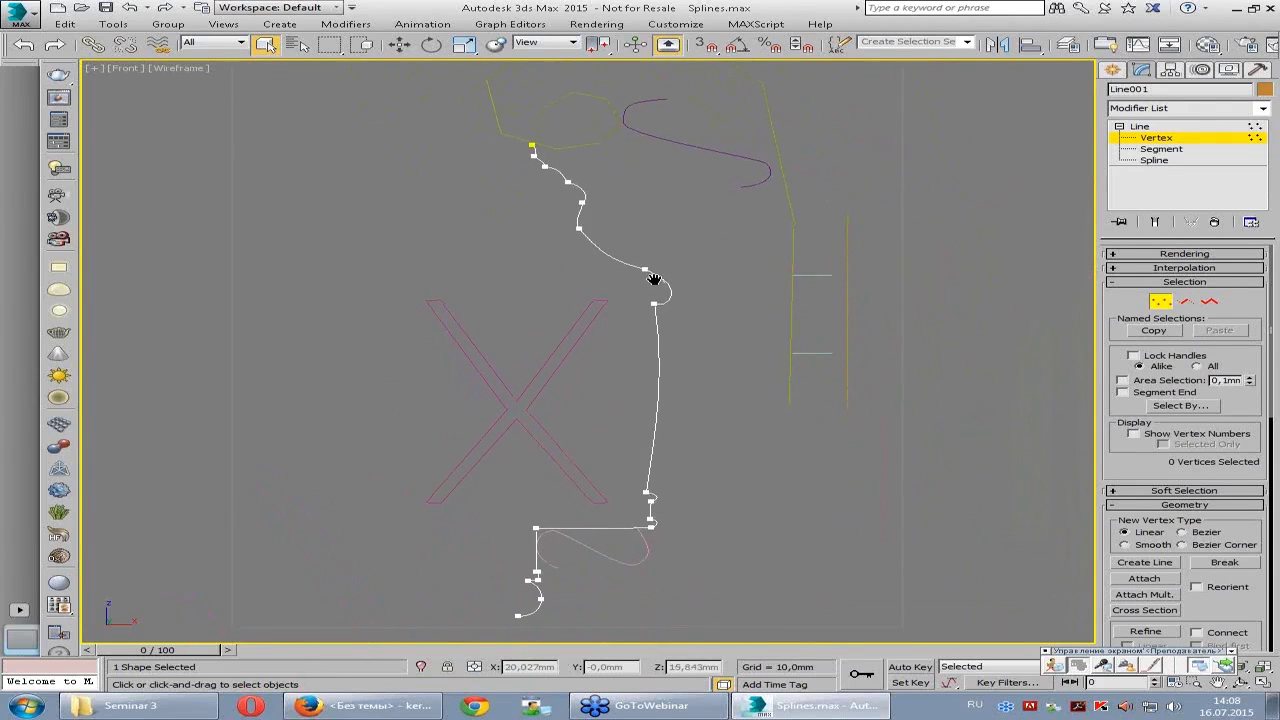
pyautogui.moveTo(684, 311); pyautogui.dragTo(686, 331, button='middle')
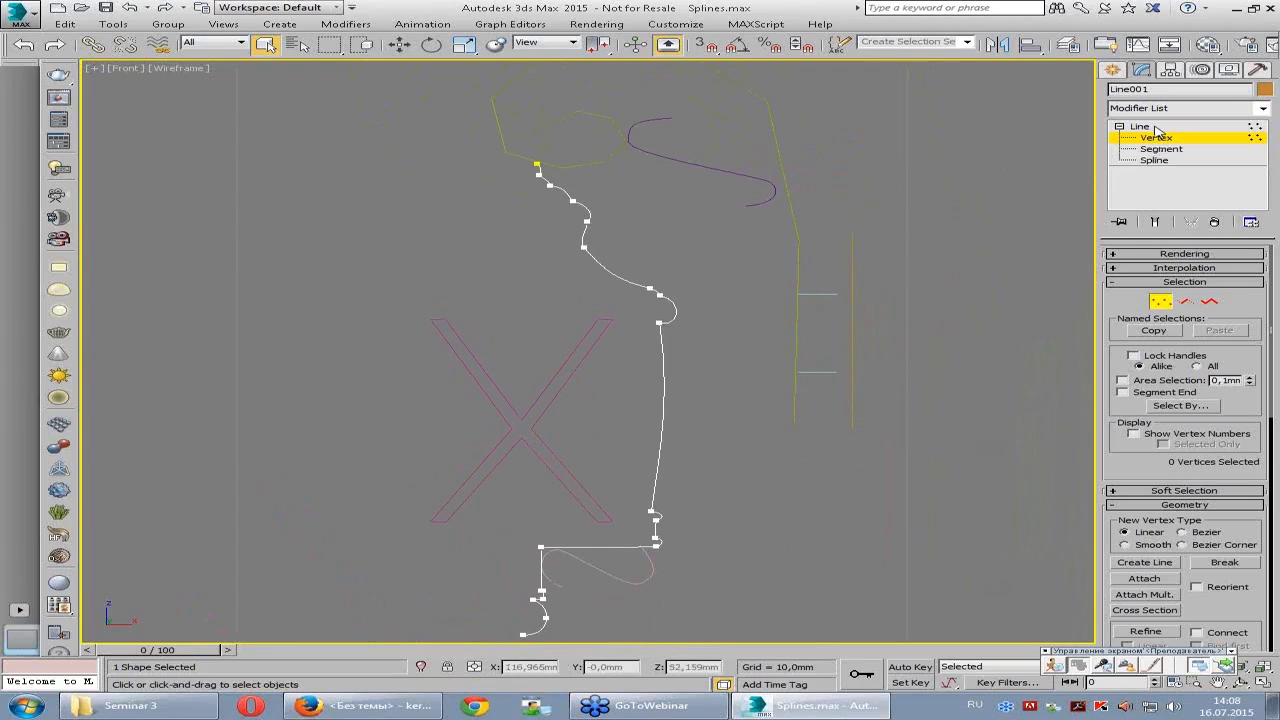
pyautogui.moveTo(629, 294)
pyautogui.keyDown('alt'); pyautogui.mouseDown(button='middle')
pyautogui.moveTo(654, 291)
pyautogui.moveTo(632, 296)
pyautogui.mouseUp(button='middle'); pyautogui.keyUp('alt')
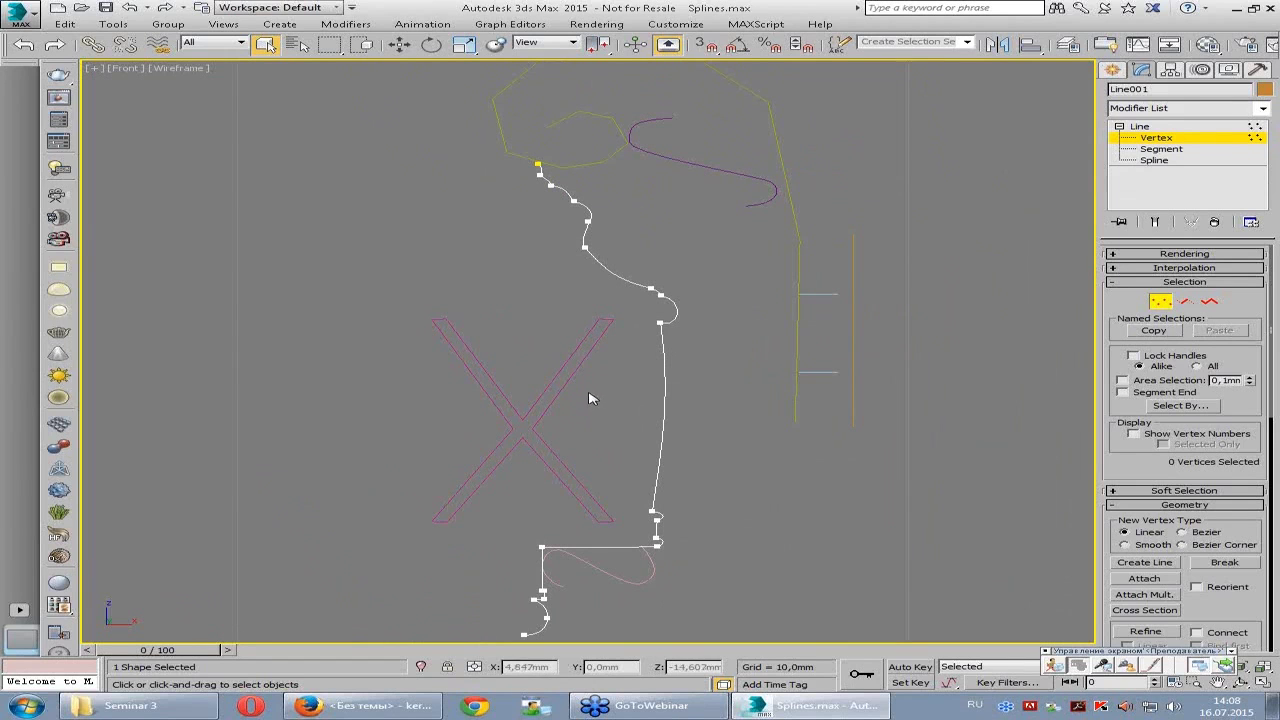
pyautogui.click(1170, 134)
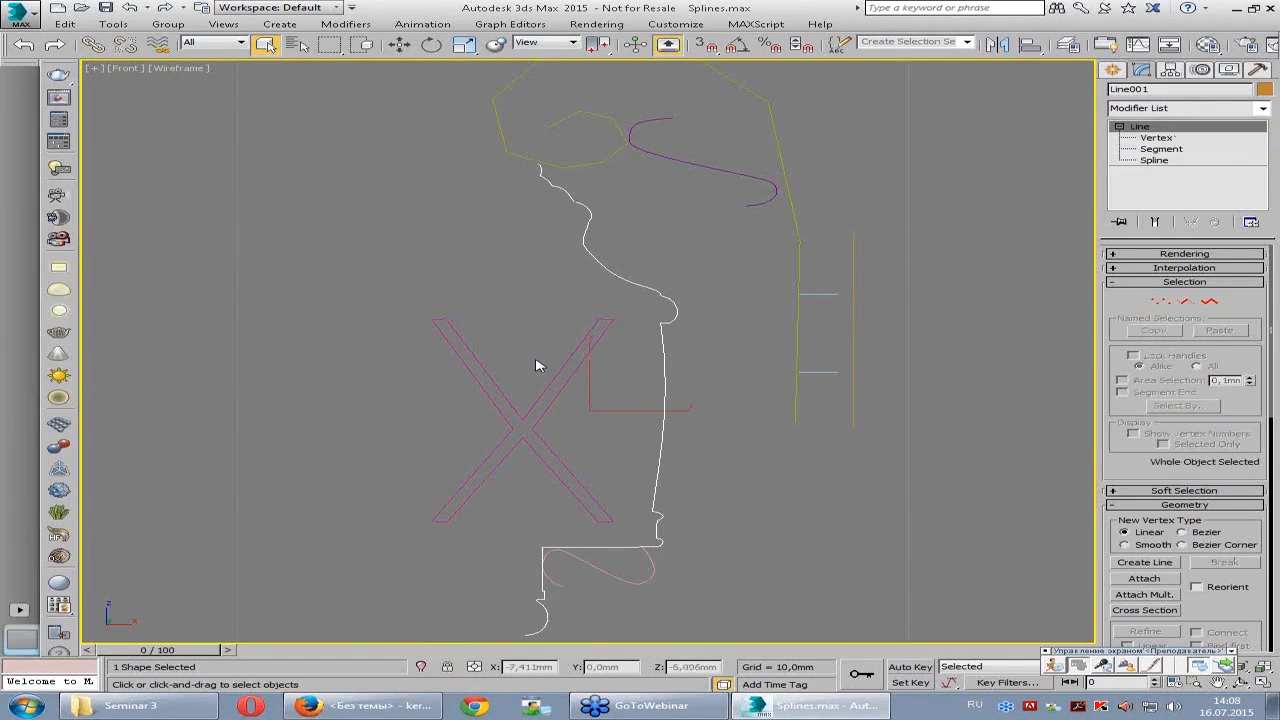
# - Maximize the Perspective viewport and zoom in on the lamp plane and splines
pyautogui.hotkey('alt', 'w')
pyautogui.rightClick(708, 388)
pyautogui.hotkey('alt', 'w')
pyautogui.moveTo(708, 388)
pyautogui.keyDown('alt'); pyautogui.mouseDown(button='middle')
pyautogui.moveTo(646, 380)
pyautogui.moveTo(734, 389)
pyautogui.moveTo(706, 366)
pyautogui.moveTo(700, 398)
pyautogui.moveTo(655, 388)
pyautogui.moveTo(720, 386)
pyautogui.moveTo(694, 380)
pyautogui.moveTo(711, 391)
pyautogui.mouseUp(button='middle'); pyautogui.keyUp('alt')
pyautogui.moveTo(788, 285)
pyautogui.keyDown('alt'); pyautogui.mouseDown(button='middle')
pyautogui.moveTo(529, 243)
pyautogui.moveTo(560, 300)
pyautogui.moveTo(609, 271)
pyautogui.mouseUp(button='middle'); pyautogui.keyUp('alt')
pyautogui.scroll(3, 605, 320)
pyautogui.scroll(2, 605, 370)
pyautogui.scroll(-1, 623, 374)
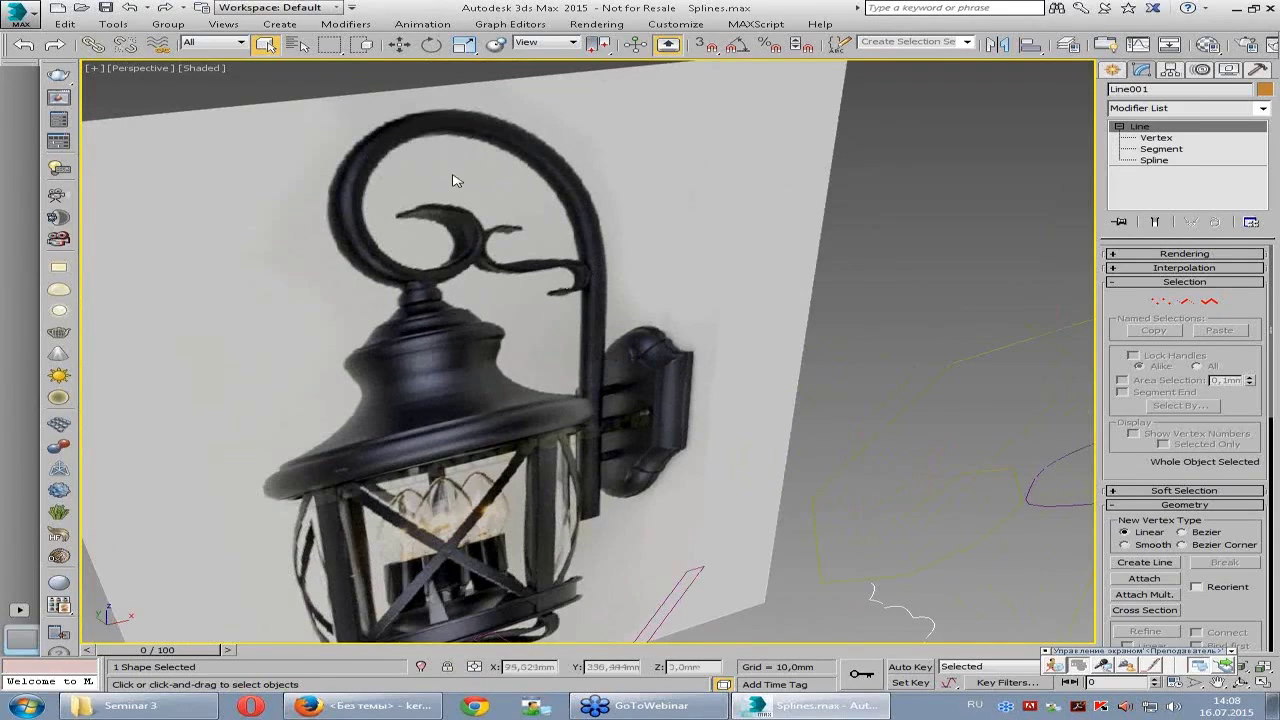
pyautogui.scroll(-3, 582, 309)
# - Orbit the Perspective view around the lamp plane to inspect the splines in 3D
pyautogui.keyDown('alt'); pyautogui.moveTo(582, 309); pyautogui.dragTo(497, 287, button='middle'); pyautogui.keyUp('alt')
pyautogui.moveTo(734, 394)
pyautogui.keyDown('alt'); pyautogui.mouseDown(button='middle')
pyautogui.moveTo(645, 338)
pyautogui.moveTo(646, 349)
pyautogui.moveTo(606, 280)
pyautogui.moveTo(510, 289)
pyautogui.moveTo(571, 289)
pyautogui.mouseUp(button='middle'); pyautogui.keyUp('alt')
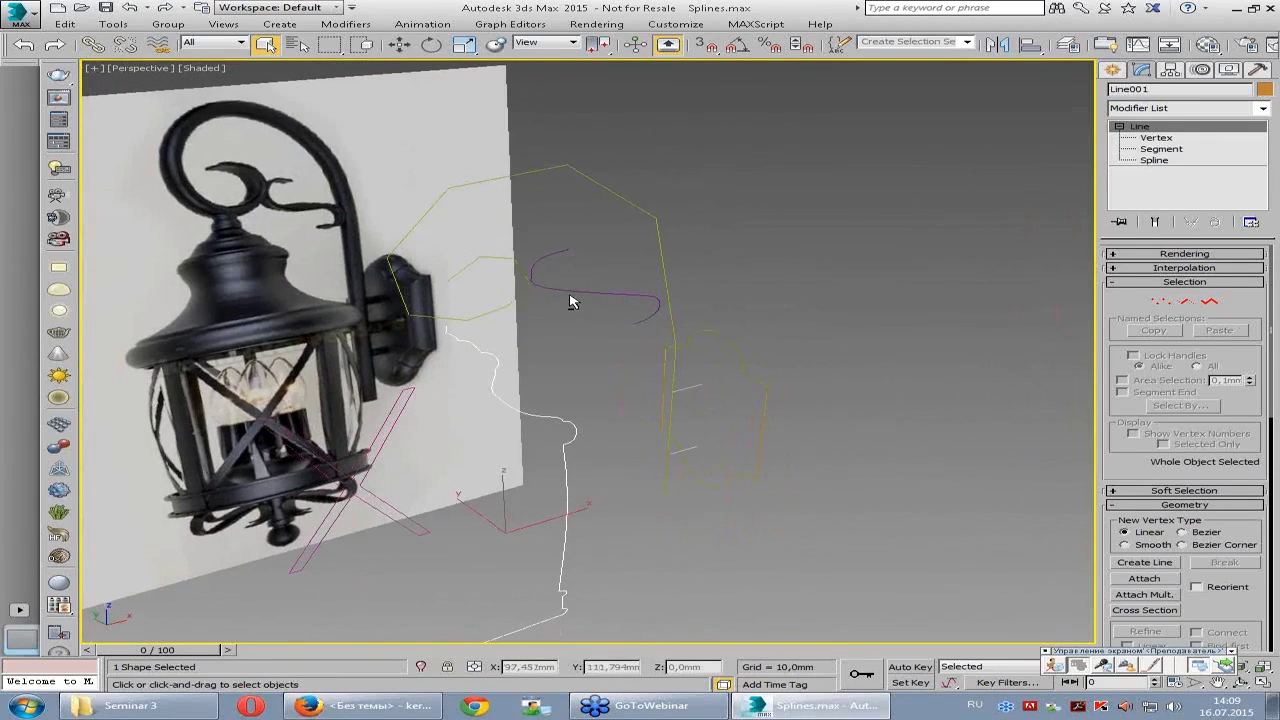
pyautogui.moveTo(670, 376)
pyautogui.keyDown('alt'); pyautogui.mouseDown(button='middle')
pyautogui.moveTo(700, 380)
pyautogui.moveTo(714, 432)
pyautogui.mouseUp(button='middle'); pyautogui.keyUp('alt')
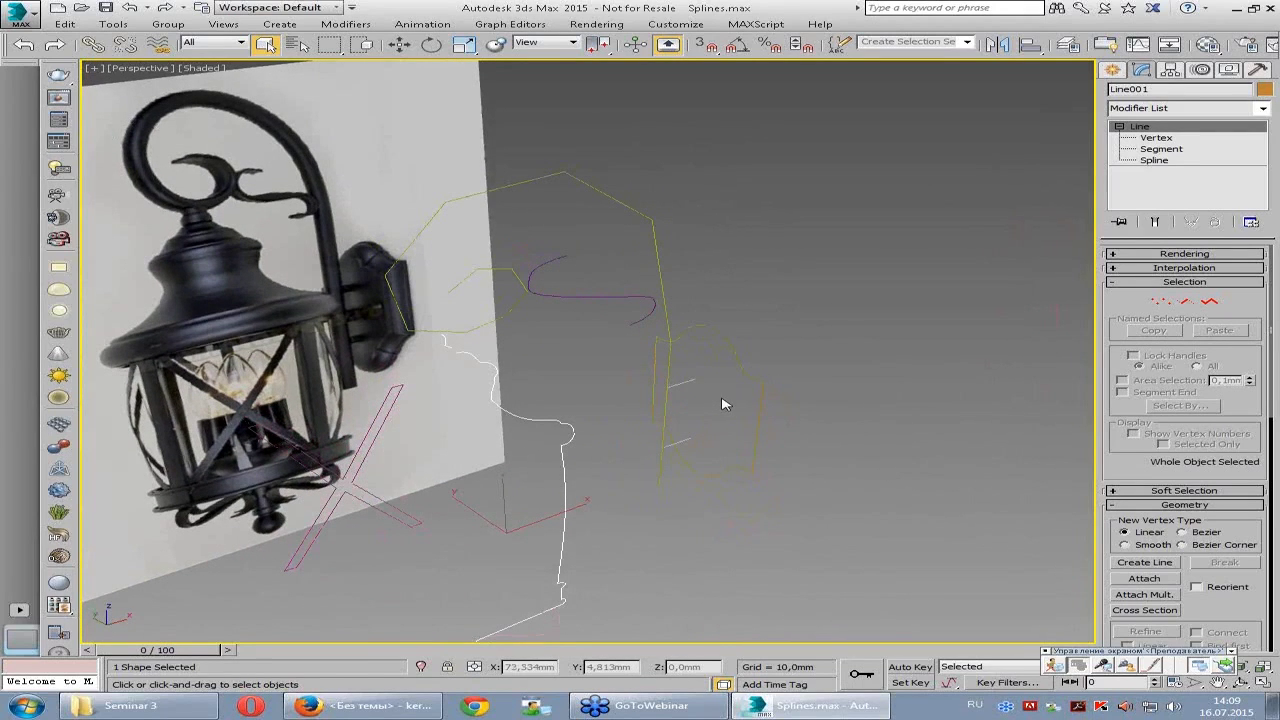
pyautogui.moveTo(729, 397)
pyautogui.keyDown('alt'); pyautogui.mouseDown(button='middle')
pyautogui.moveTo(651, 380)
pyautogui.moveTo(714, 397)
pyautogui.moveTo(674, 309)
pyautogui.moveTo(745, 326)
pyautogui.moveTo(680, 340)
pyautogui.moveTo(729, 339)
pyautogui.mouseUp(button='middle'); pyautogui.keyUp('alt')
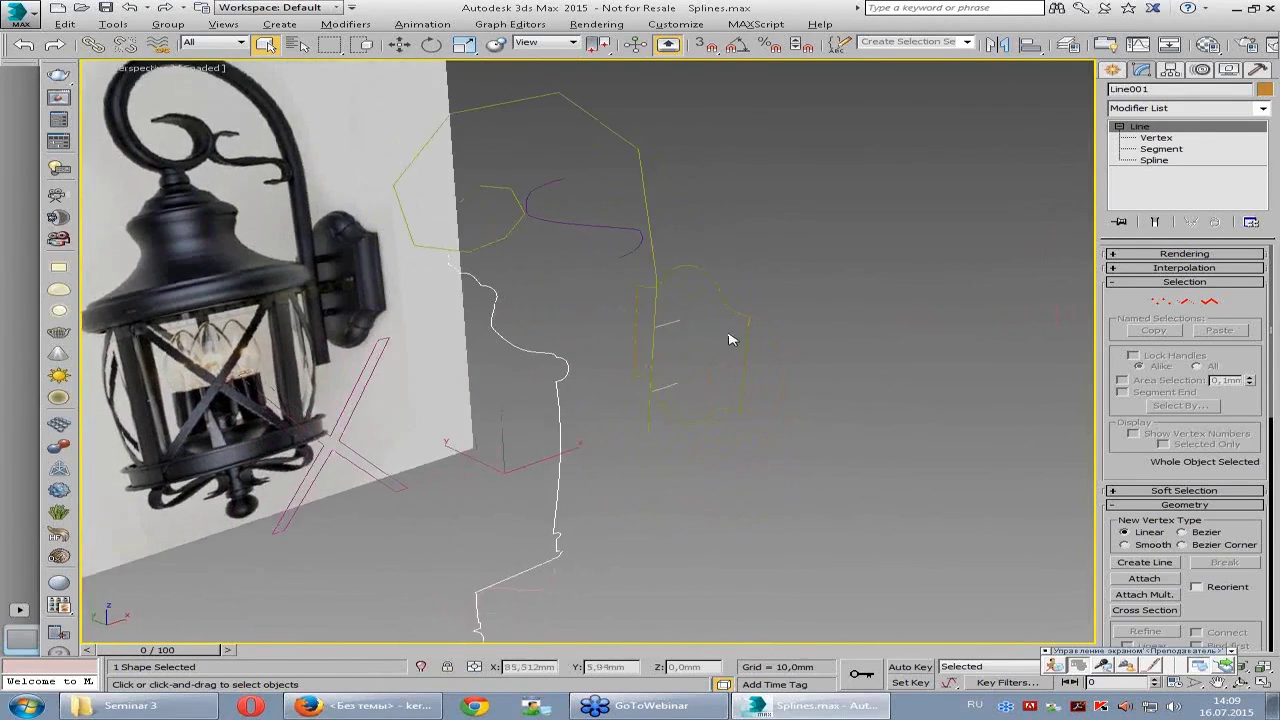
pyautogui.moveTo(783, 303)
pyautogui.keyDown('alt'); pyautogui.mouseDown(button='middle')
pyautogui.moveTo(680, 257)
pyautogui.moveTo(275, 348)
pyautogui.mouseUp(button='middle'); pyautogui.keyUp('alt')
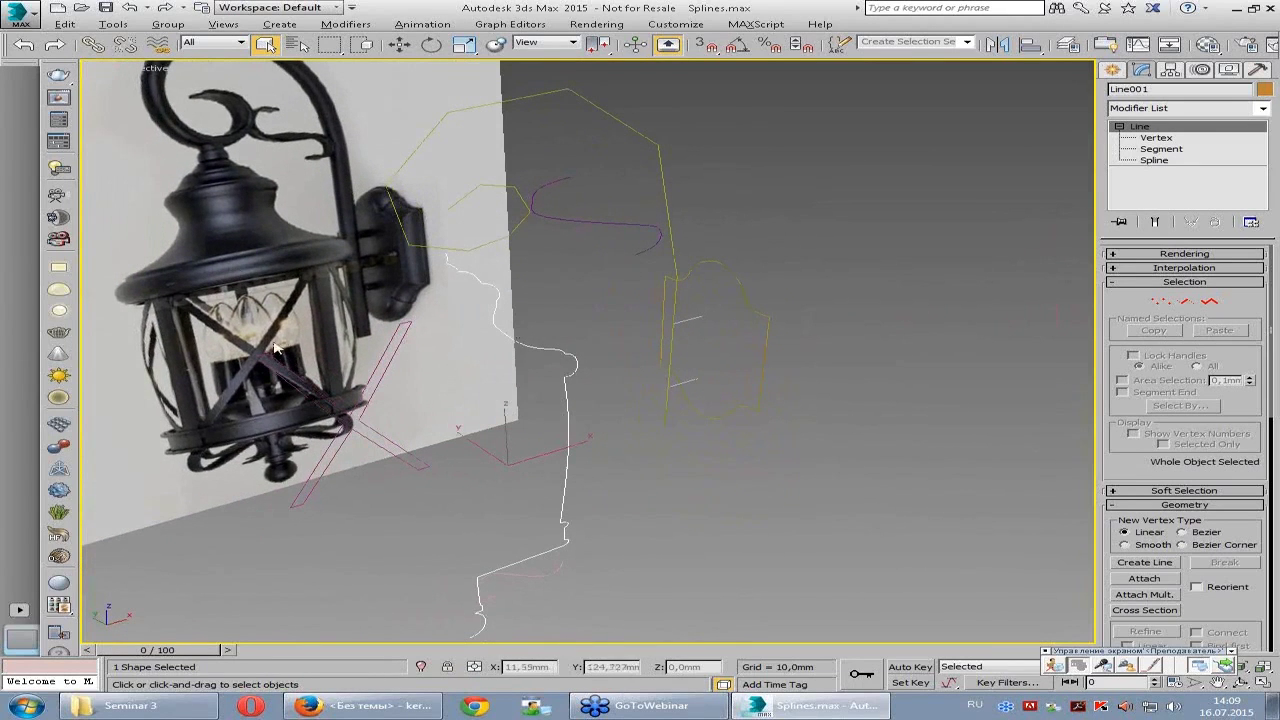
pyautogui.moveTo(428, 387)
pyautogui.keyDown('alt'); pyautogui.mouseDown(button='middle')
pyautogui.moveTo(603, 334)
pyautogui.moveTo(580, 346)
pyautogui.moveTo(680, 336)
pyautogui.moveTo(734, 357)
pyautogui.moveTo(692, 364)
pyautogui.mouseUp(button='middle'); pyautogui.keyUp('alt')
# - Select the Sheld backplate spline, orbit around it, and open the Modifier List
pyautogui.click(705, 329)
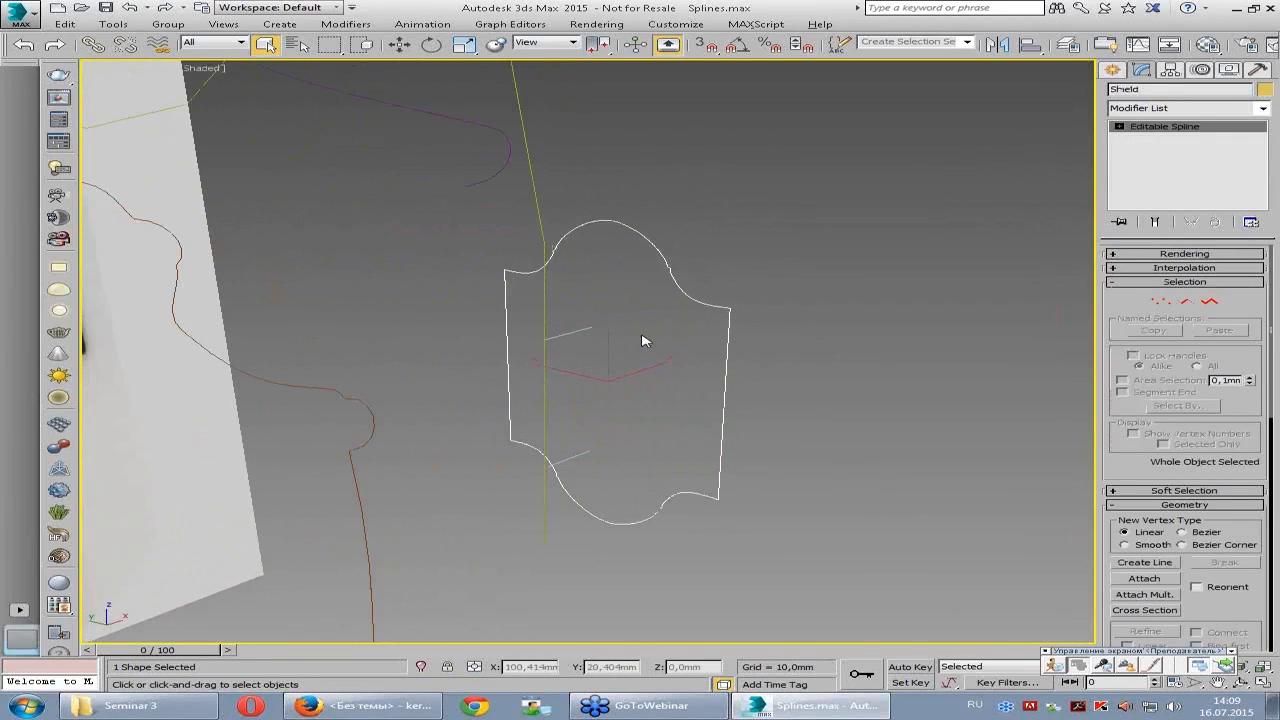
pyautogui.keyDown('alt'); pyautogui.moveTo(383, 423); pyautogui.dragTo(357, 389, button='middle'); pyautogui.keyUp('alt')
pyautogui.scroll(3, 357, 366)
pyautogui.scroll(3, 357, 366)
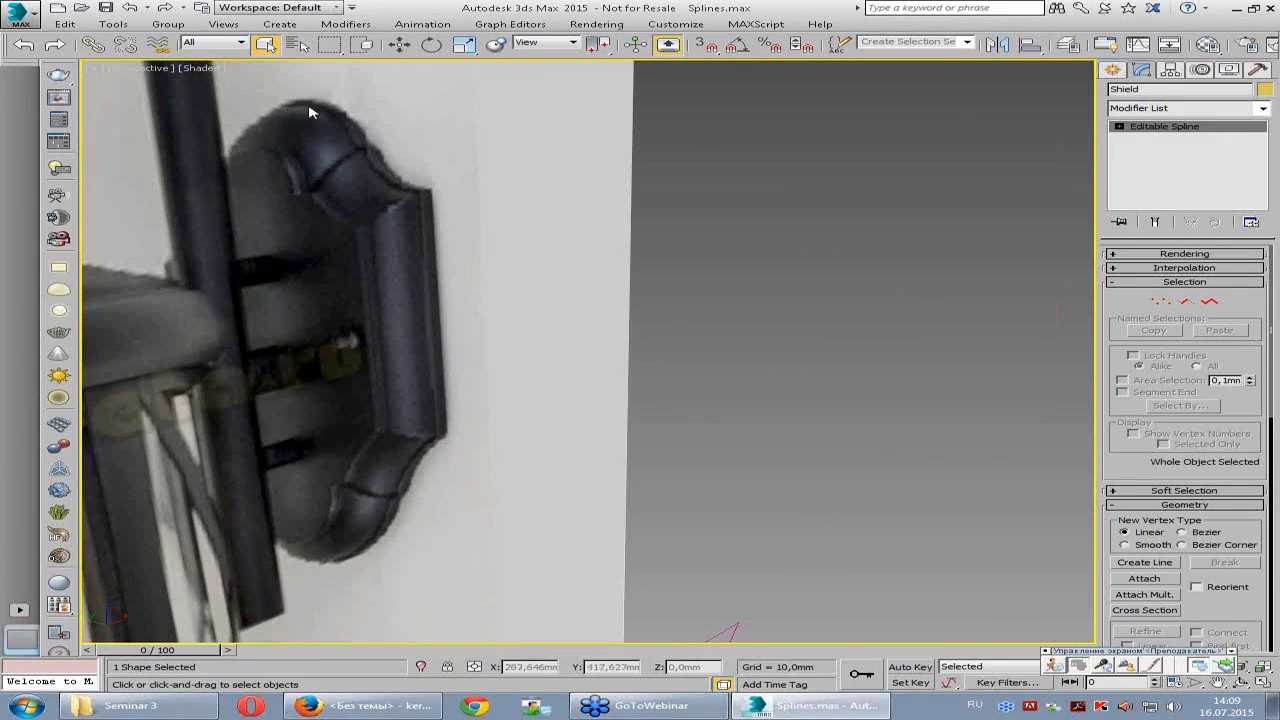
pyautogui.keyDown('alt'); pyautogui.moveTo(557, 296); pyautogui.dragTo(720, 314, button='middle'); pyautogui.keyUp('alt')
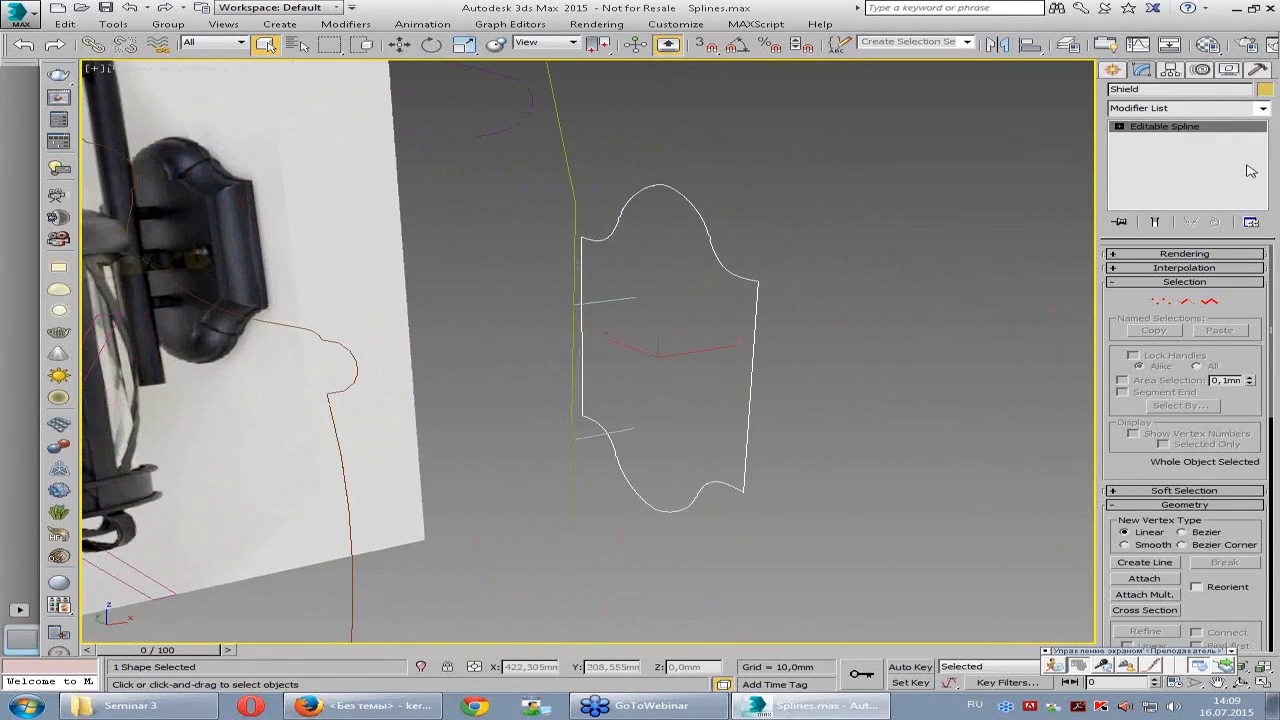
pyautogui.moveTo(615, 353)
pyautogui.keyDown('alt'); pyautogui.mouseDown(button='middle')
pyautogui.moveTo(663, 334)
pyautogui.moveTo(677, 349)
pyautogui.mouseUp(button='middle'); pyautogui.keyUp('alt')
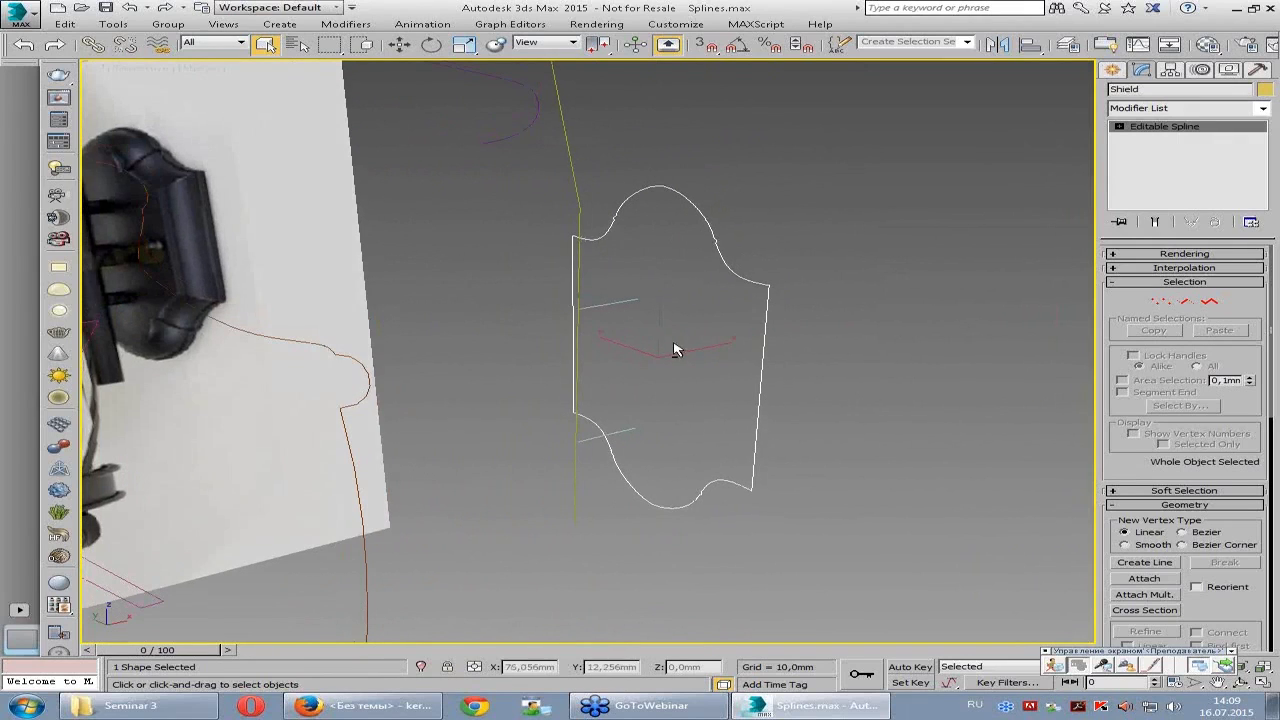
pyautogui.click(1155, 110)
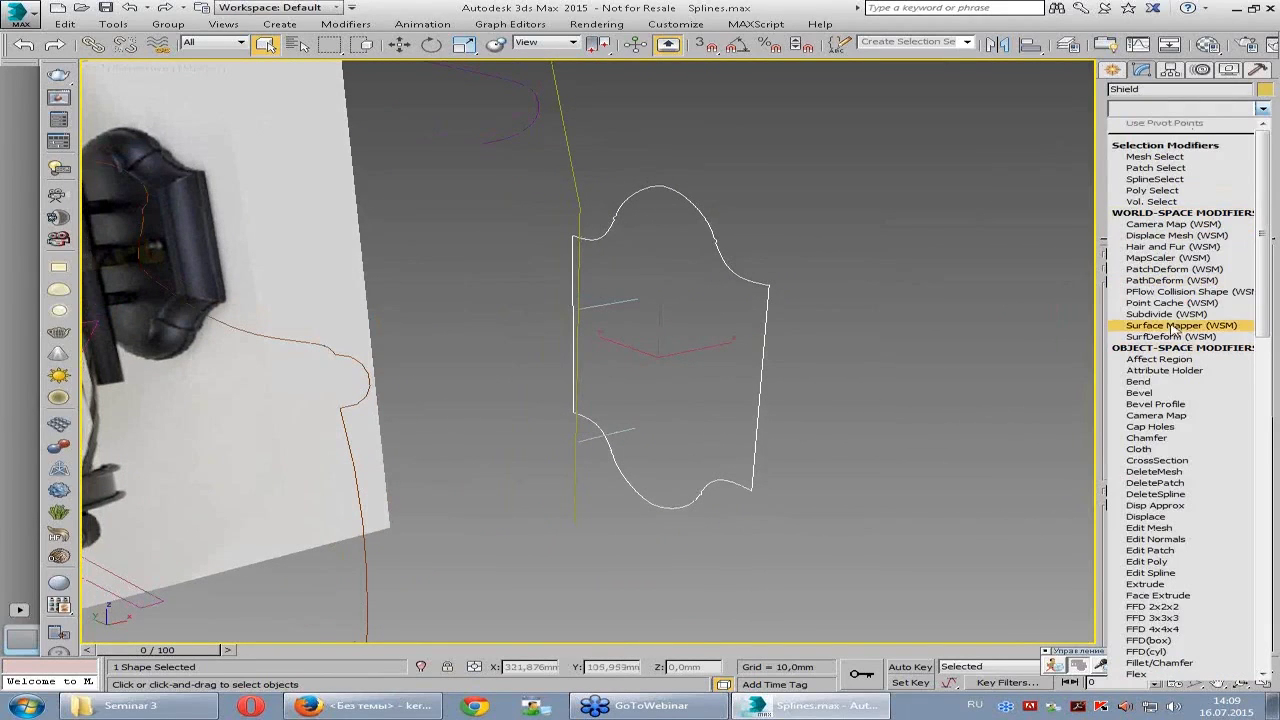
# - Add an Extrude modifier to the Sheld outline and set the Front view to plain shaded display
pyautogui.click(1205, 583)
pyautogui.keyDown('alt'); pyautogui.moveTo(843, 300); pyautogui.dragTo(765, 305, button='middle'); pyautogui.keyUp('alt')
pyautogui.moveTo(765, 310); pyautogui.dragTo(823, 214, button='middle')
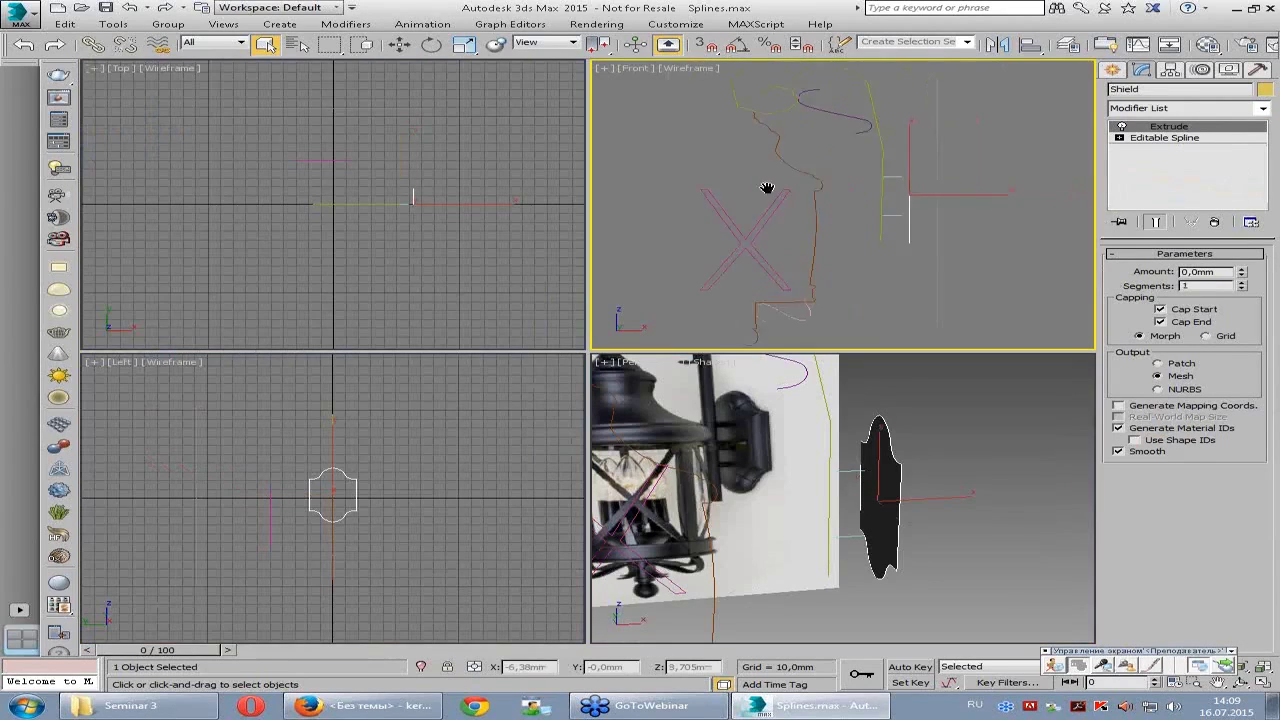
pyautogui.press('F3')
pyautogui.scroll(3, 871, 205)
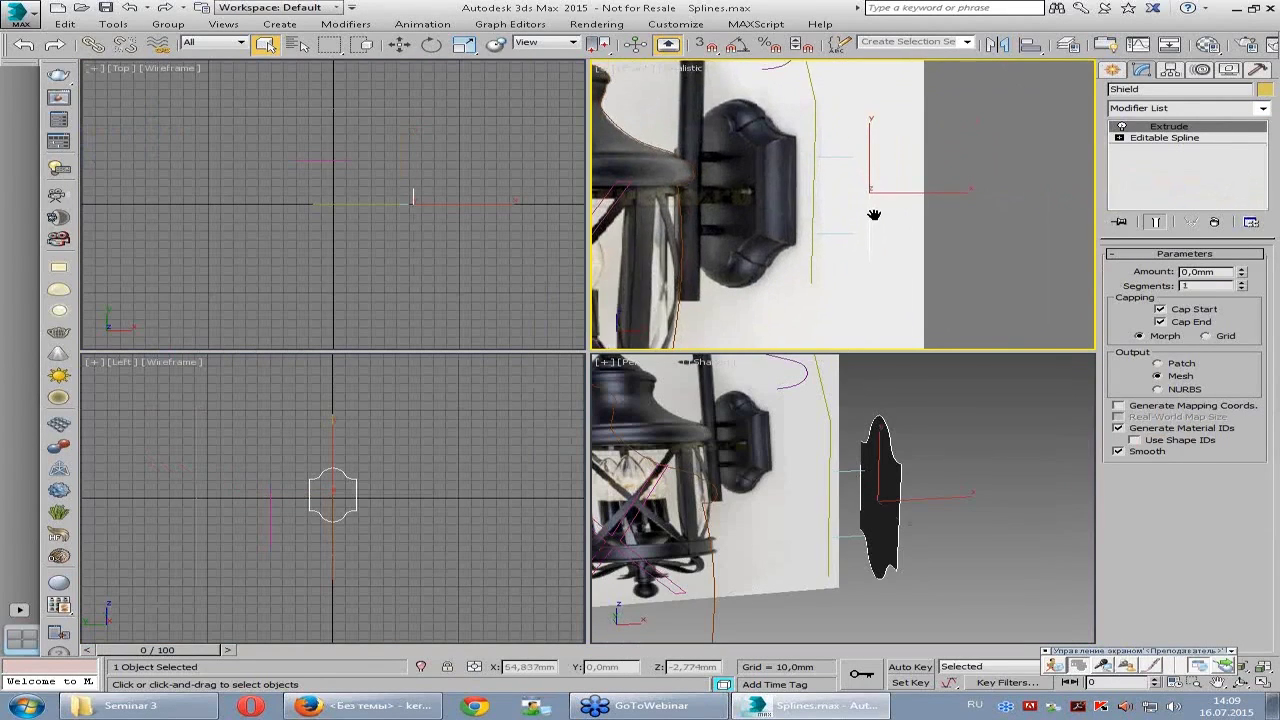
pyautogui.moveTo(1242, 272); pyautogui.dragTo(1242, 255)
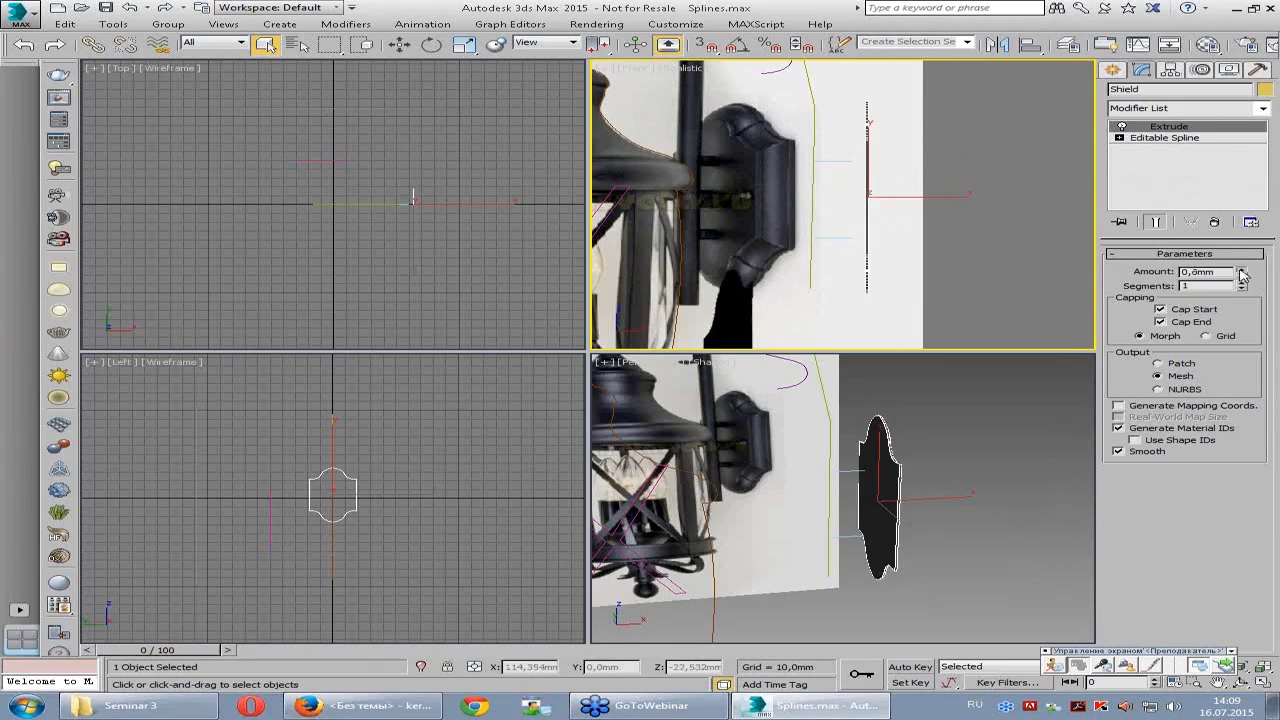
pyautogui.click(681, 70)
pyautogui.click(716, 97)
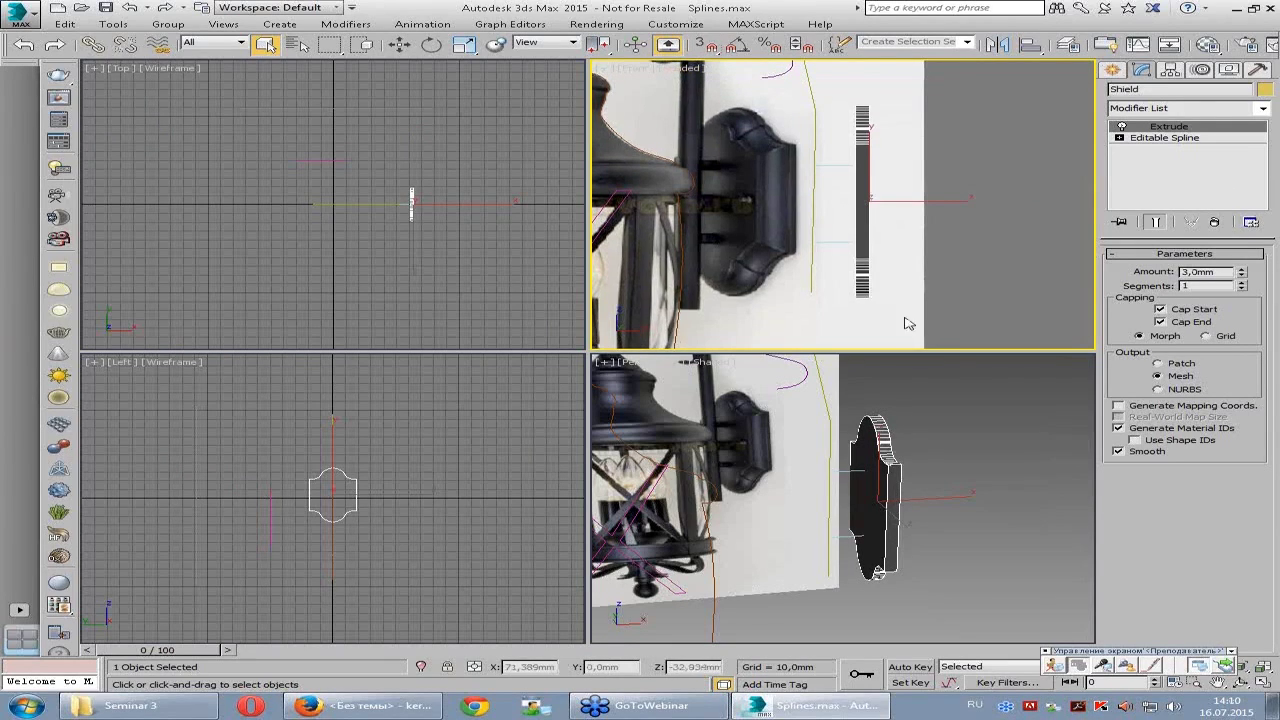
# - Set the Extrude Amount to 1,5mm and orbit the maximized Perspective view to check thickness
pyautogui.doubleClick(1218, 272)
pyautogui.write('2')
pyautogui.press('Return')
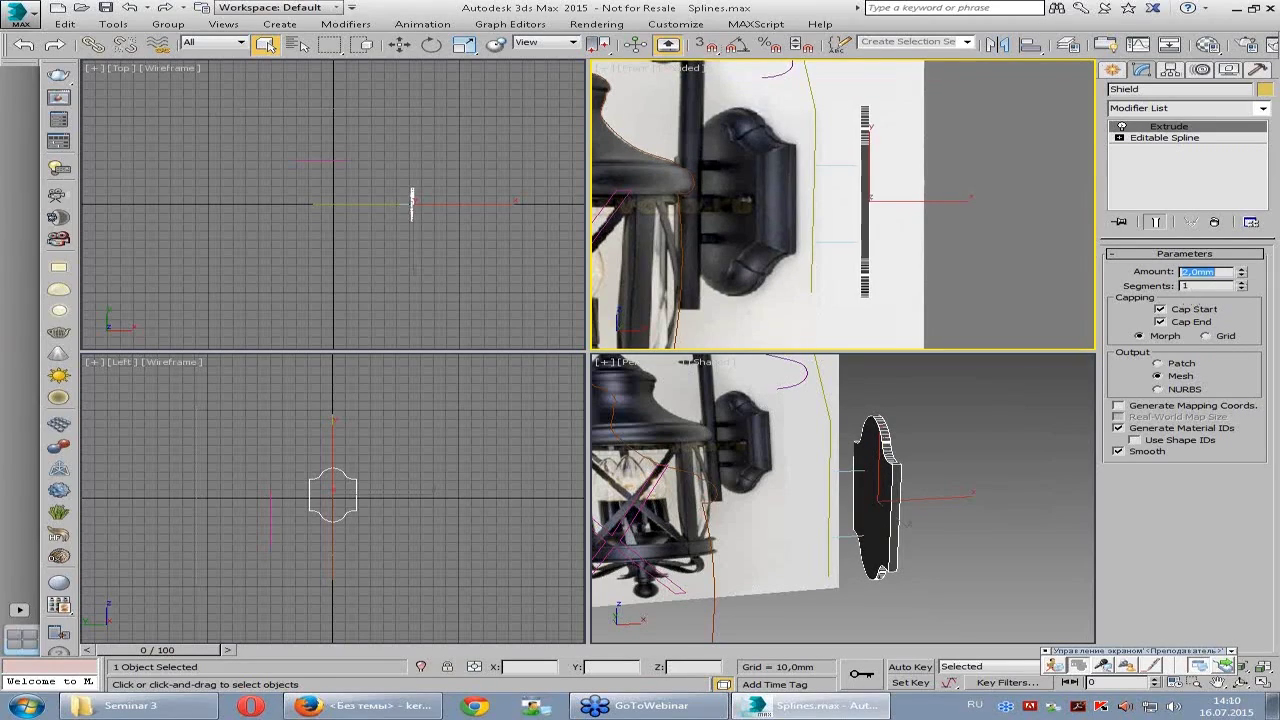
pyautogui.write('16')
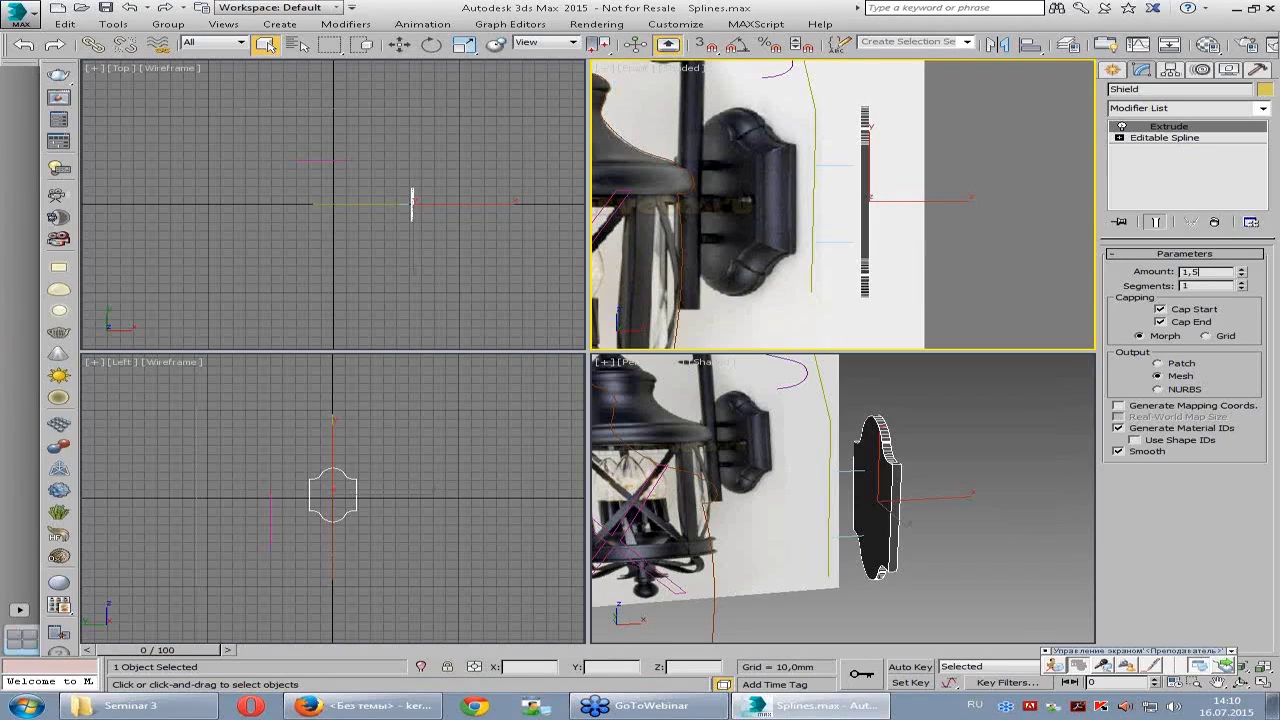
pyautogui.press('Return')
pyautogui.middleClick(930, 487)
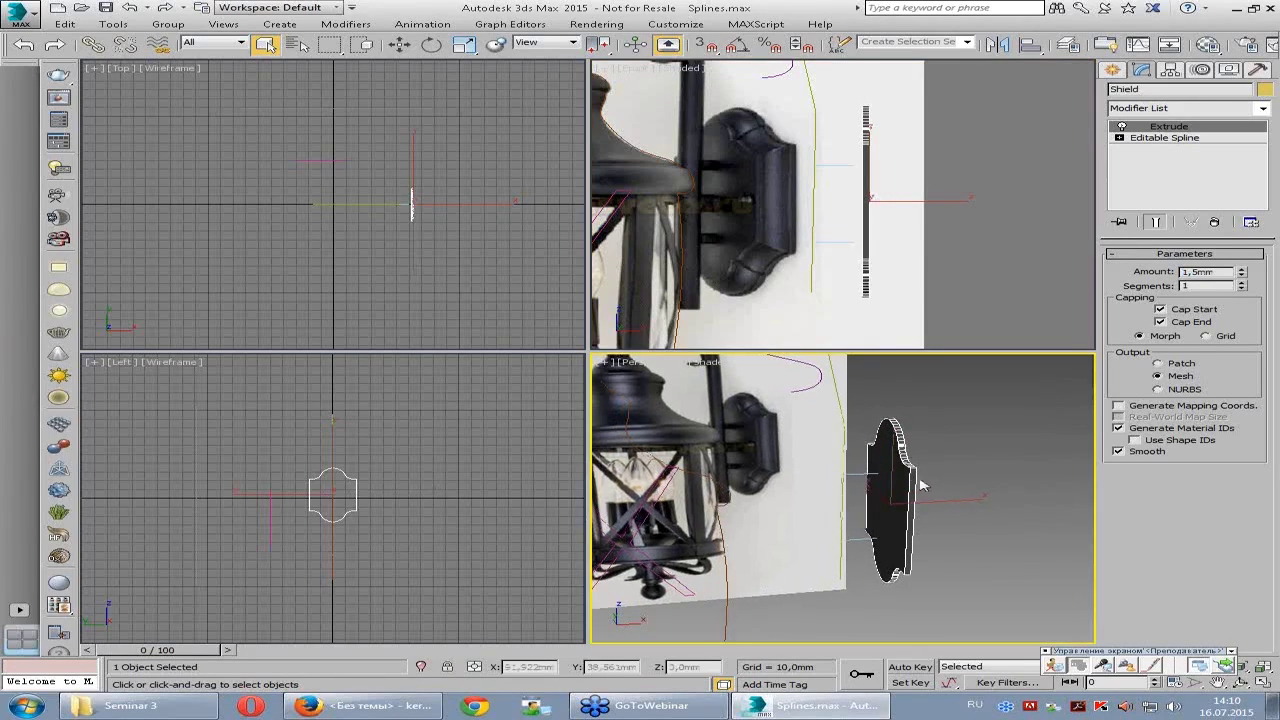
pyautogui.hotkey('alt', 'w')
pyautogui.moveTo(700, 398)
pyautogui.keyDown('alt'); pyautogui.mouseDown(button='middle')
pyautogui.moveTo(743, 400)
pyautogui.moveTo(725, 395)
pyautogui.mouseUp(button='middle'); pyautogui.keyUp('alt')
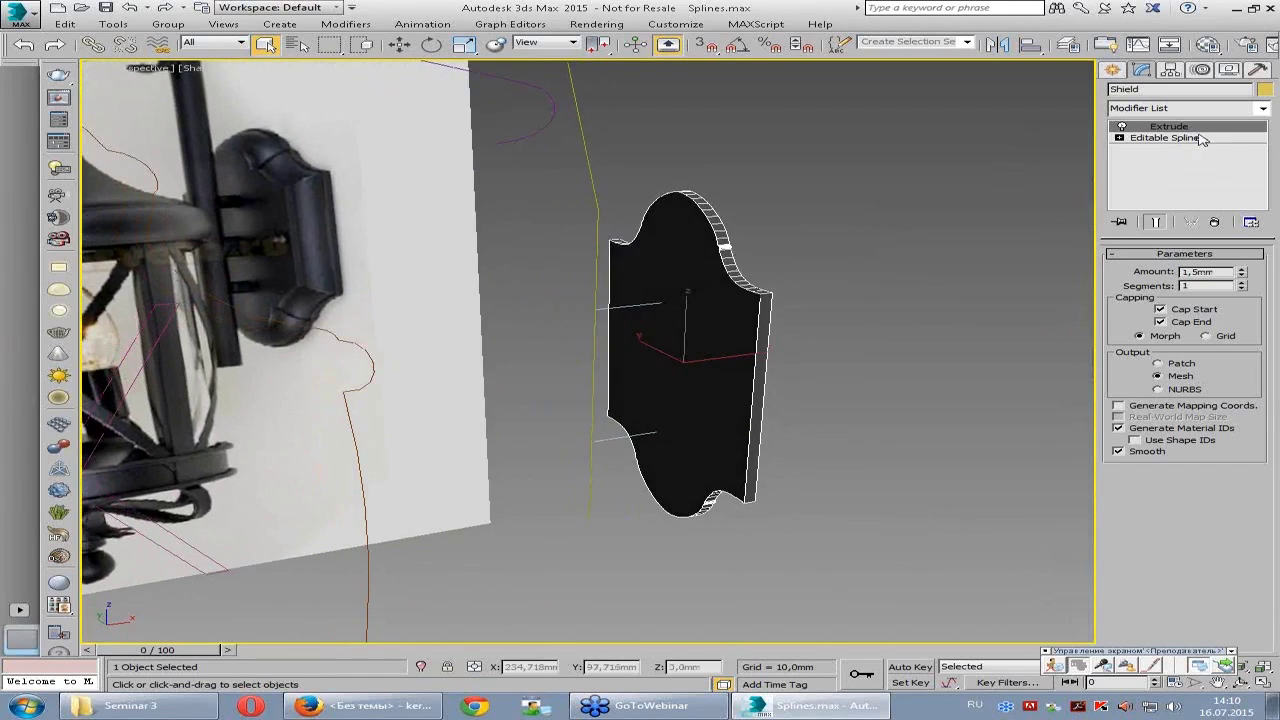
pyautogui.moveTo(917, 231)
pyautogui.keyDown('alt'); pyautogui.mouseDown(button='middle')
pyautogui.moveTo(726, 337)
pyautogui.moveTo(754, 349)
pyautogui.moveTo(829, 320)
pyautogui.mouseUp(button='middle'); pyautogui.keyUp('alt')
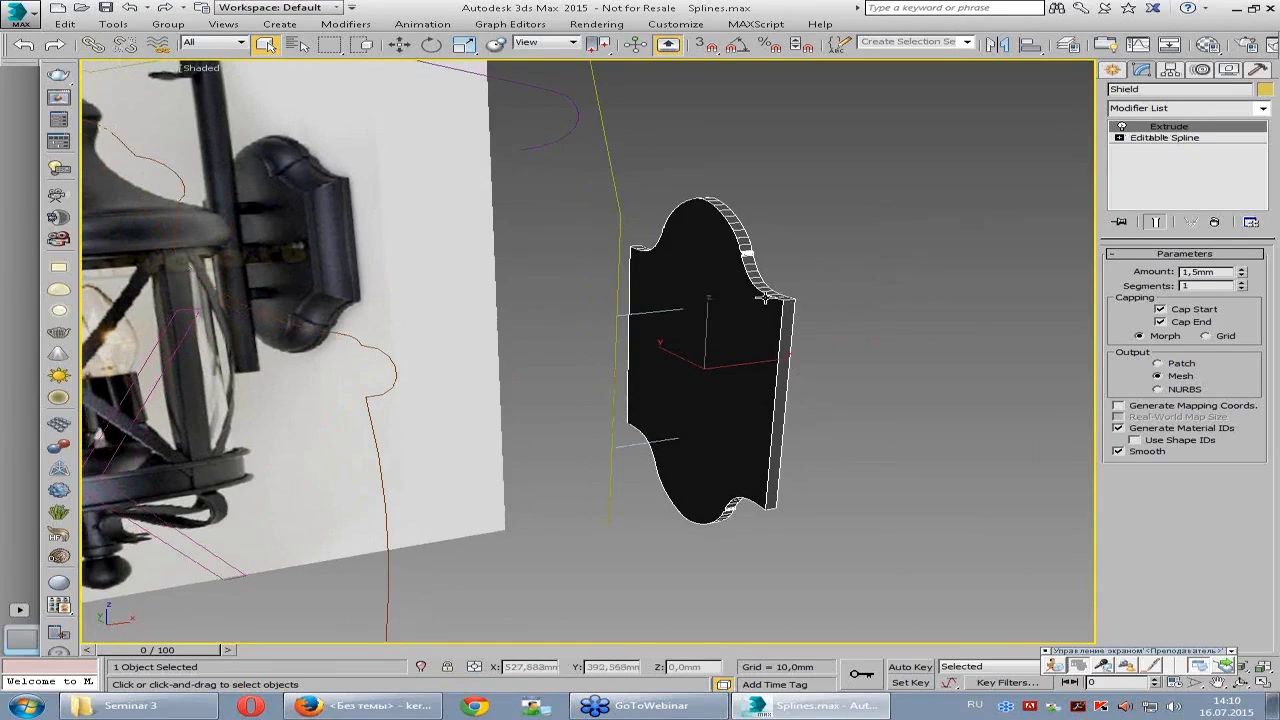
pyautogui.moveTo(811, 260)
pyautogui.keyDown('alt'); pyautogui.mouseDown(button='middle')
pyautogui.moveTo(766, 317)
pyautogui.moveTo(727, 311)
pyautogui.moveTo(729, 294)
pyautogui.moveTo(701, 306)
pyautogui.moveTo(694, 294)
pyautogui.moveTo(737, 294)
pyautogui.moveTo(712, 300)
pyautogui.mouseUp(button='middle'); pyautogui.keyUp('alt')
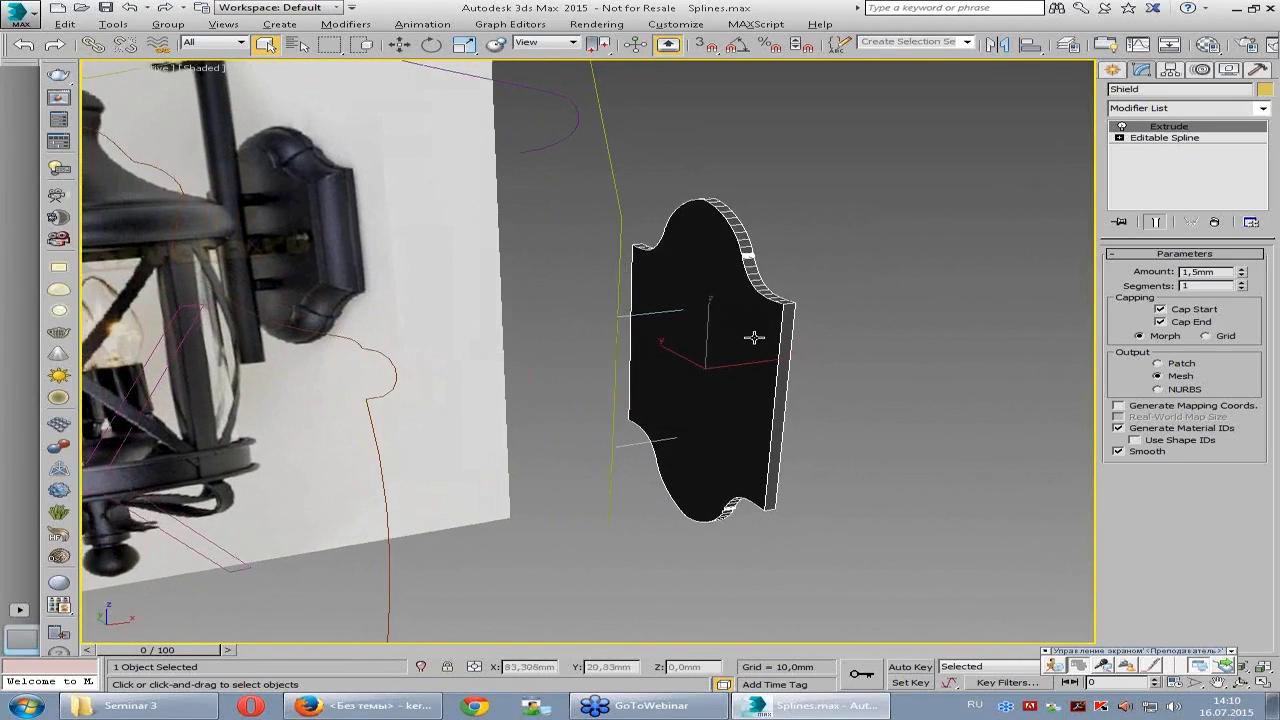
# - Add an Edit Poly modifier from the Modifier List on top of the Shield's Extrude
pyautogui.rightClick(709, 299)
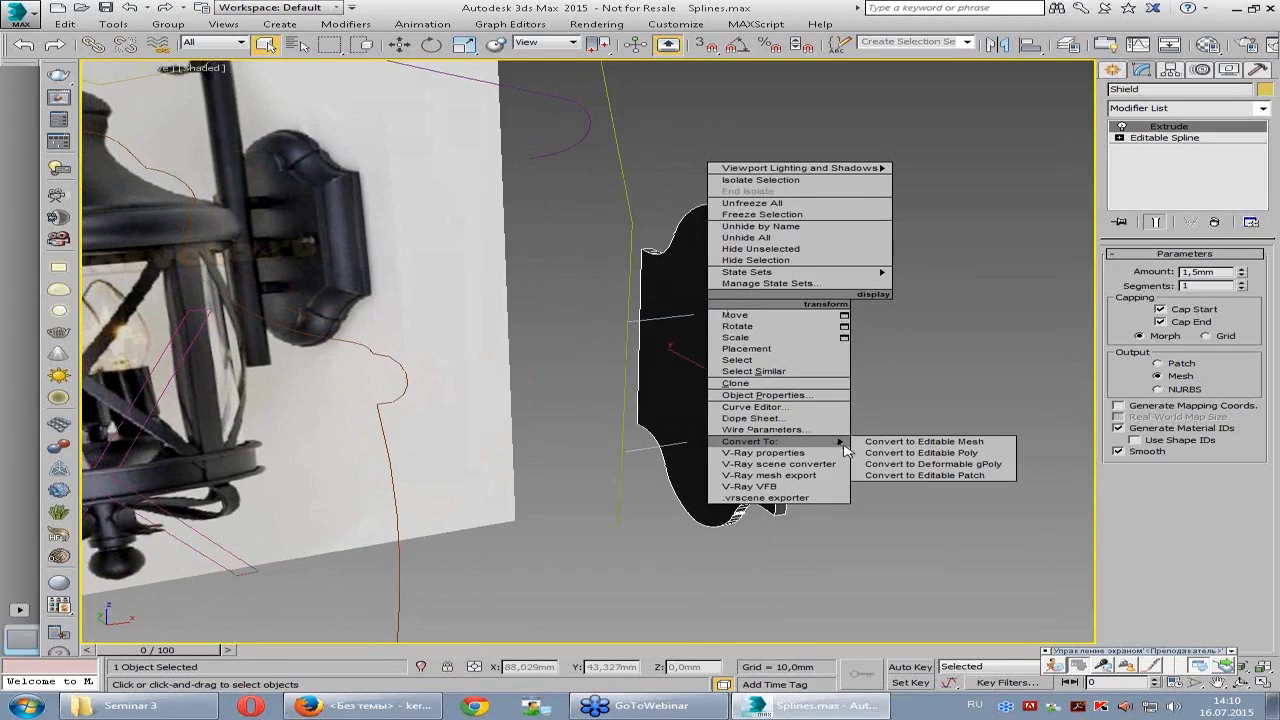
pyautogui.moveTo(750, 441)
pyautogui.click(690, 262)
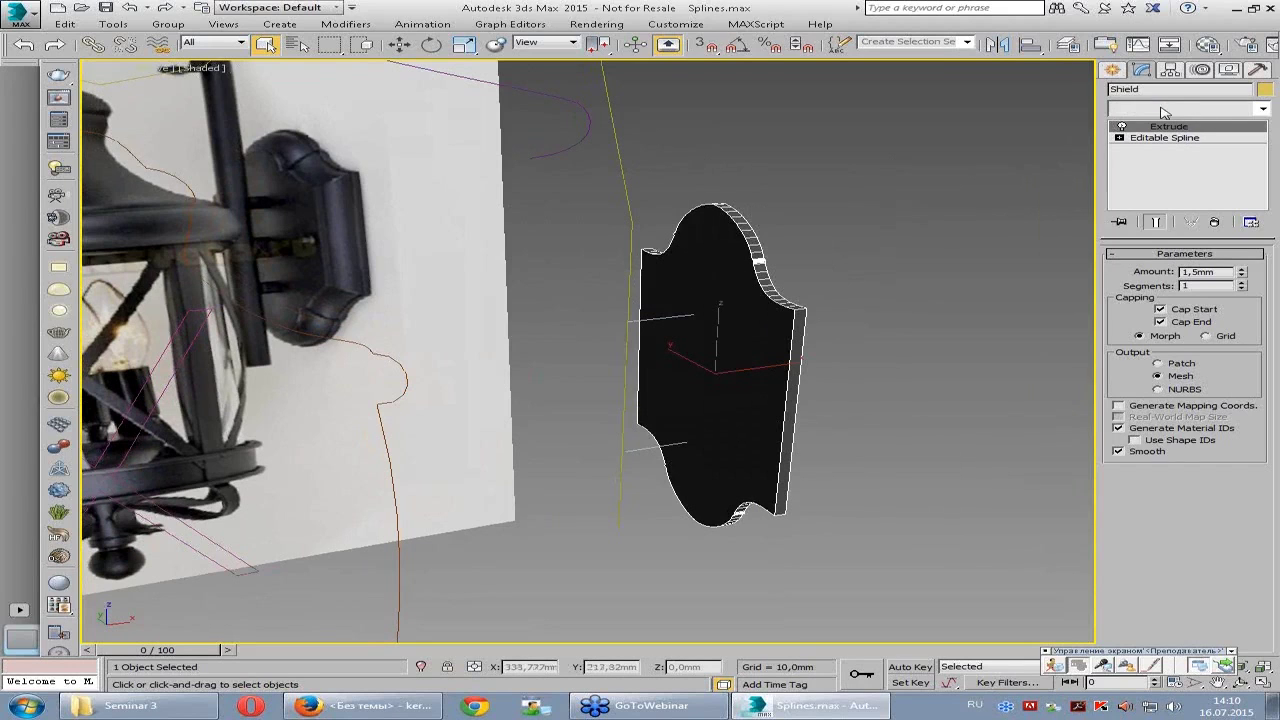
pyautogui.click(1160, 108)
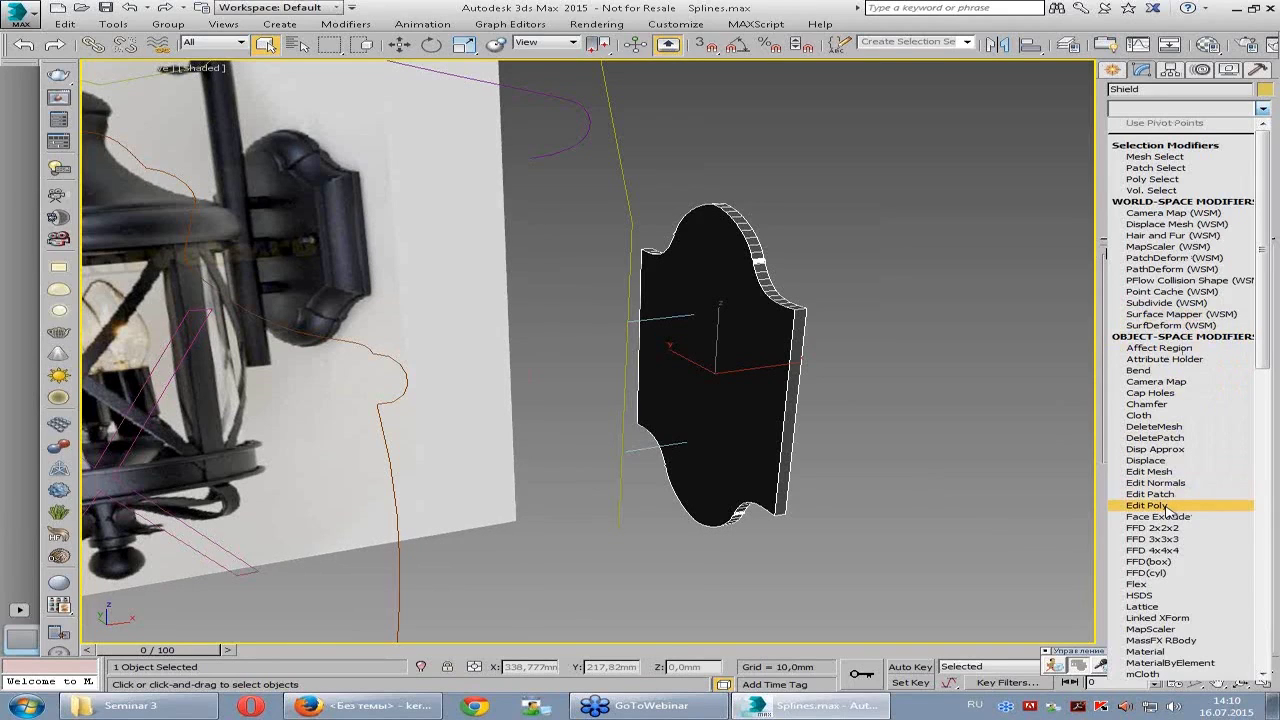
pyautogui.click(1168, 508)
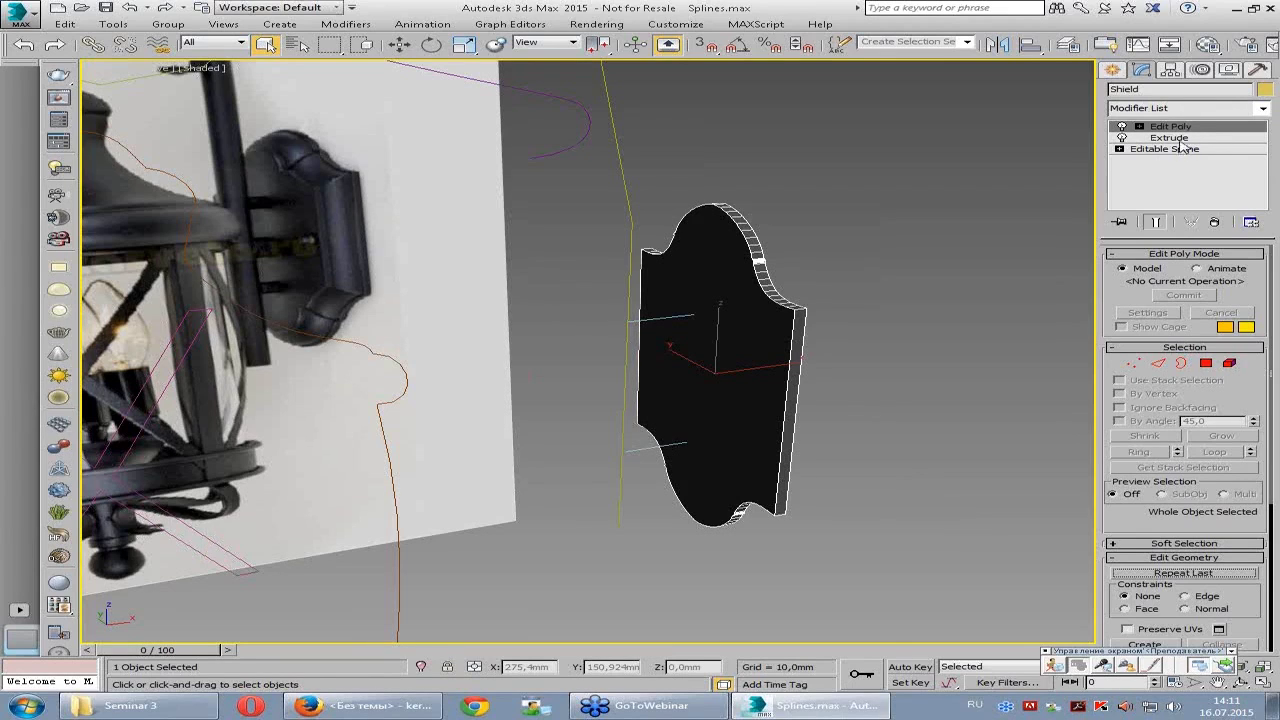
# - Check the Extrude and Editable Spline levels in the stack, then return to Edit Poly
pyautogui.click(1168, 138)
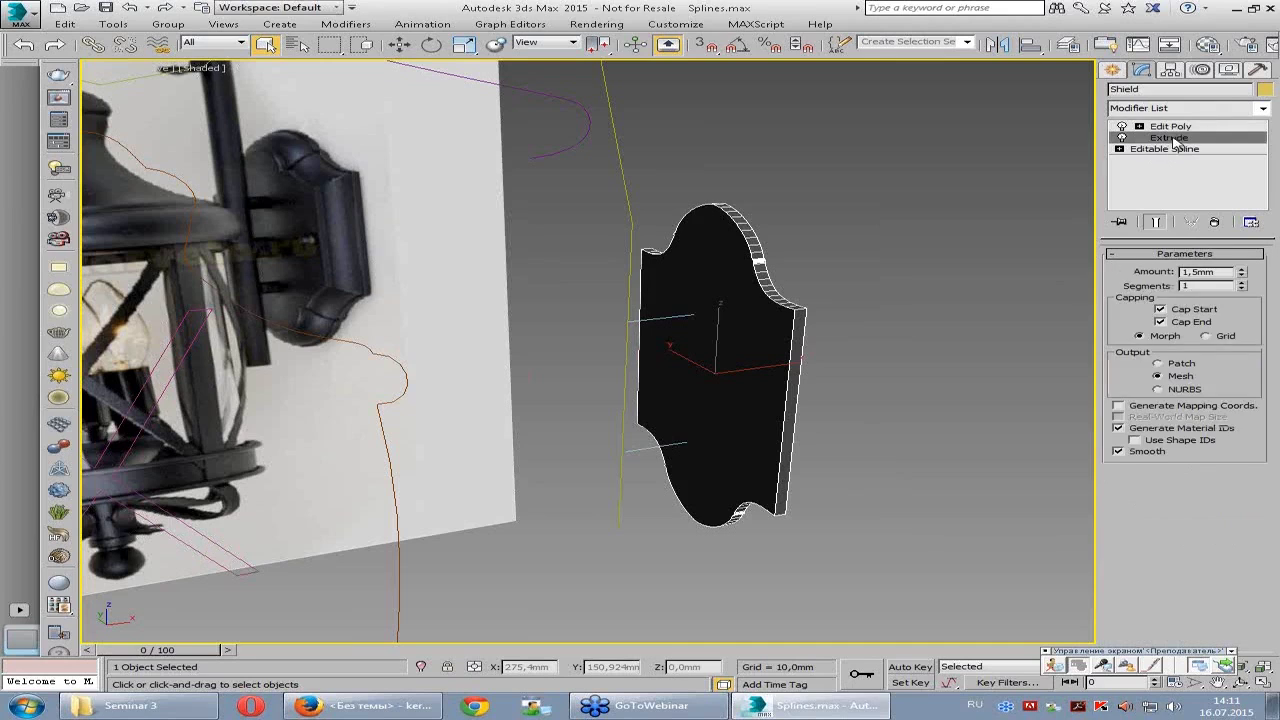
pyautogui.click(1155, 150)
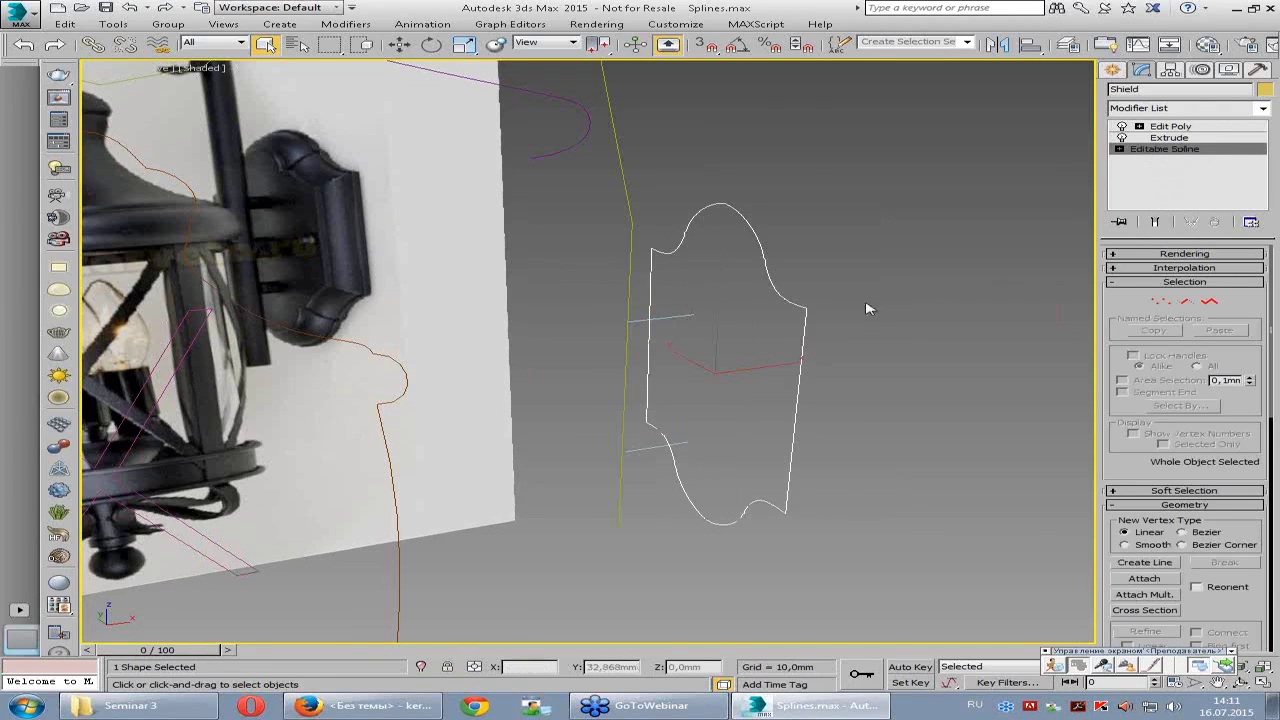
pyautogui.click(1170, 139)
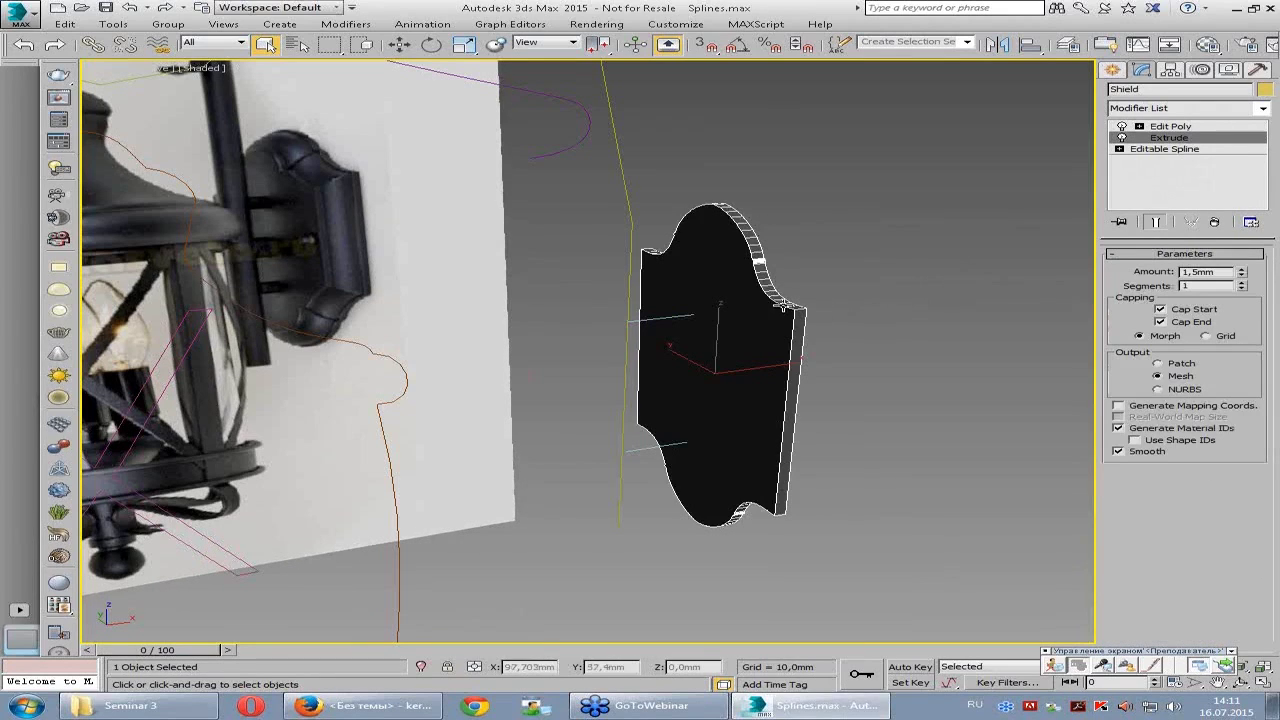
pyautogui.click(1162, 127)
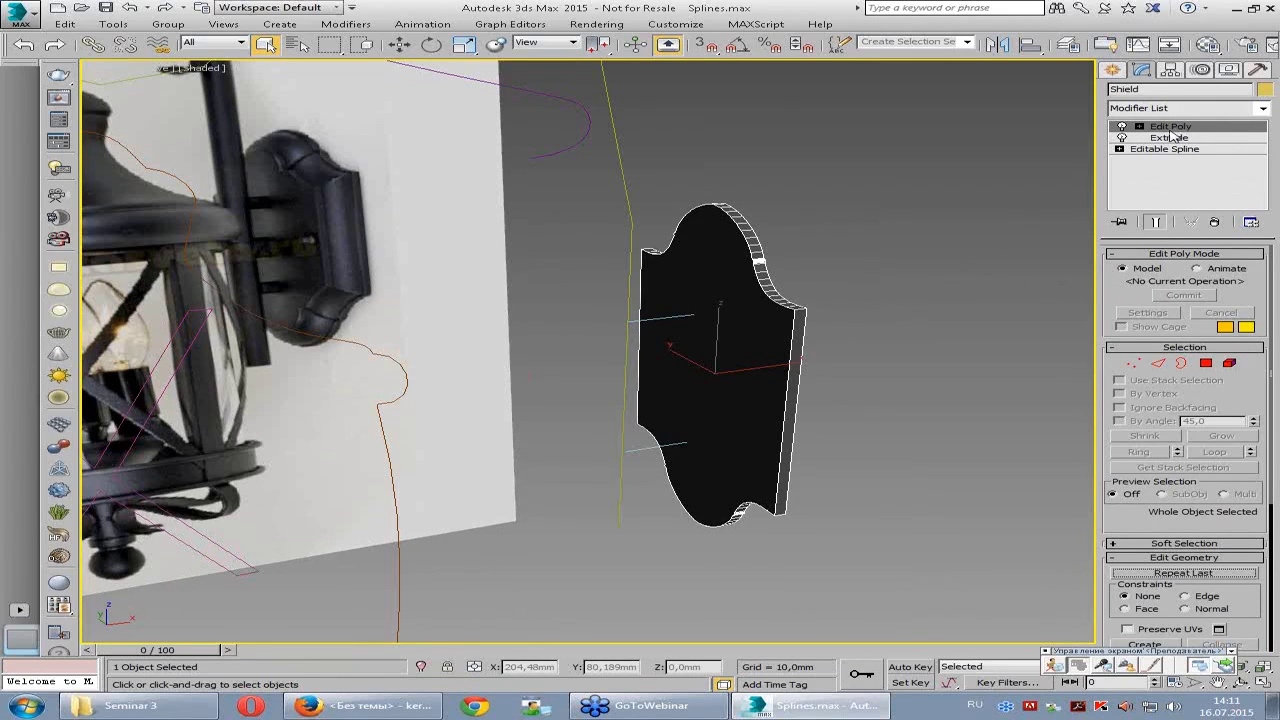
pyautogui.click(1164, 139)
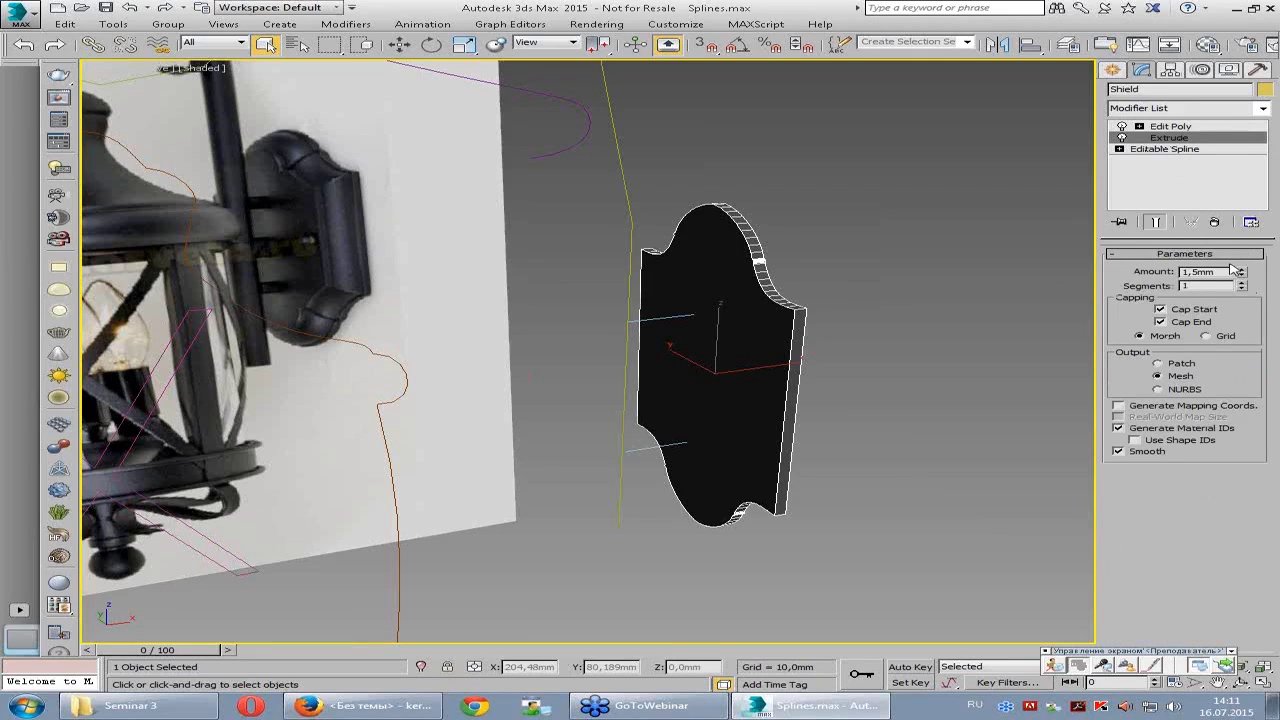
pyautogui.click(1178, 127)
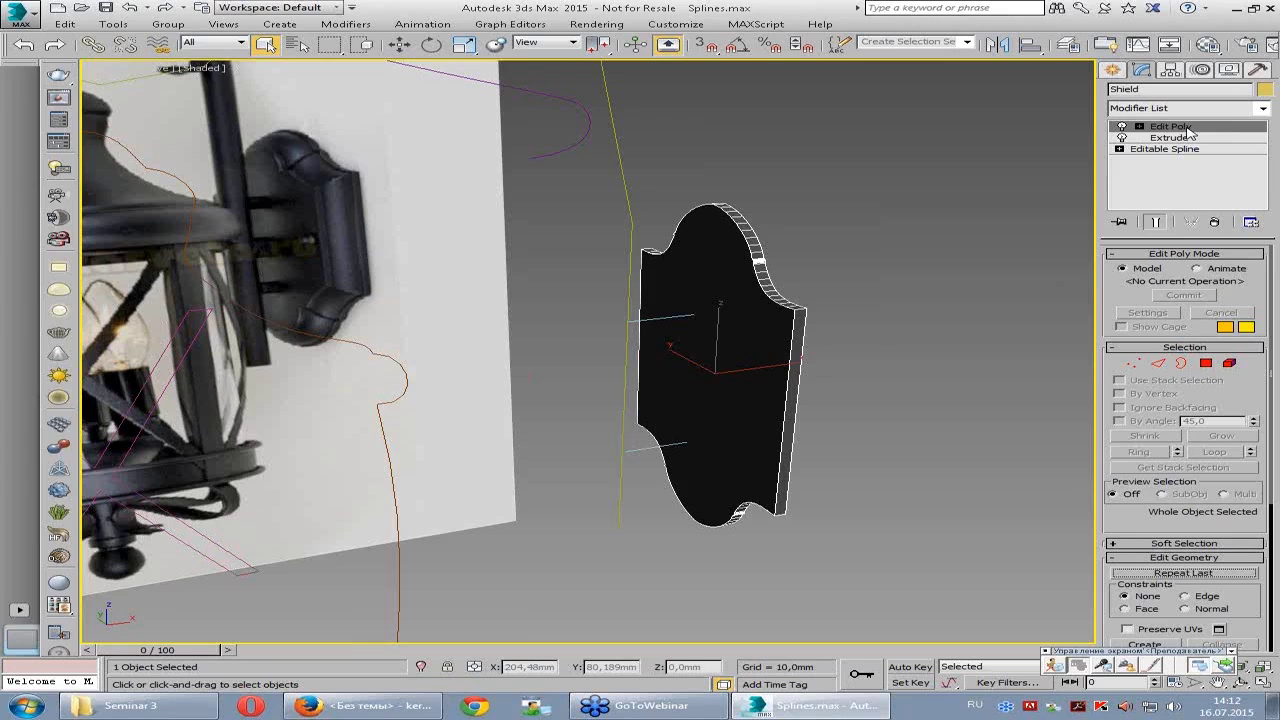
# - At Polygon level, select the shield's front polygon, then clear the selection
pyautogui.keyDown('alt'); pyautogui.moveTo(969, 340); pyautogui.dragTo(917, 371, button='middle'); pyautogui.keyUp('alt')
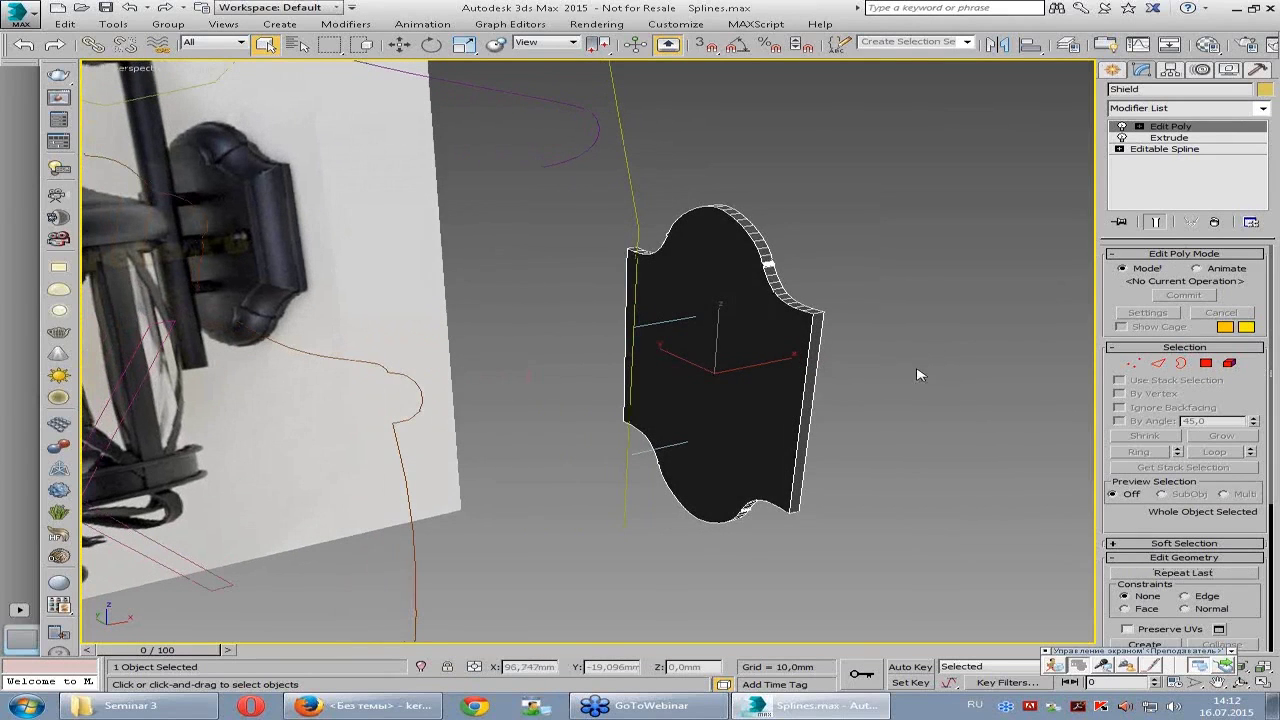
pyautogui.click(1205, 364)
pyautogui.click(731, 379)
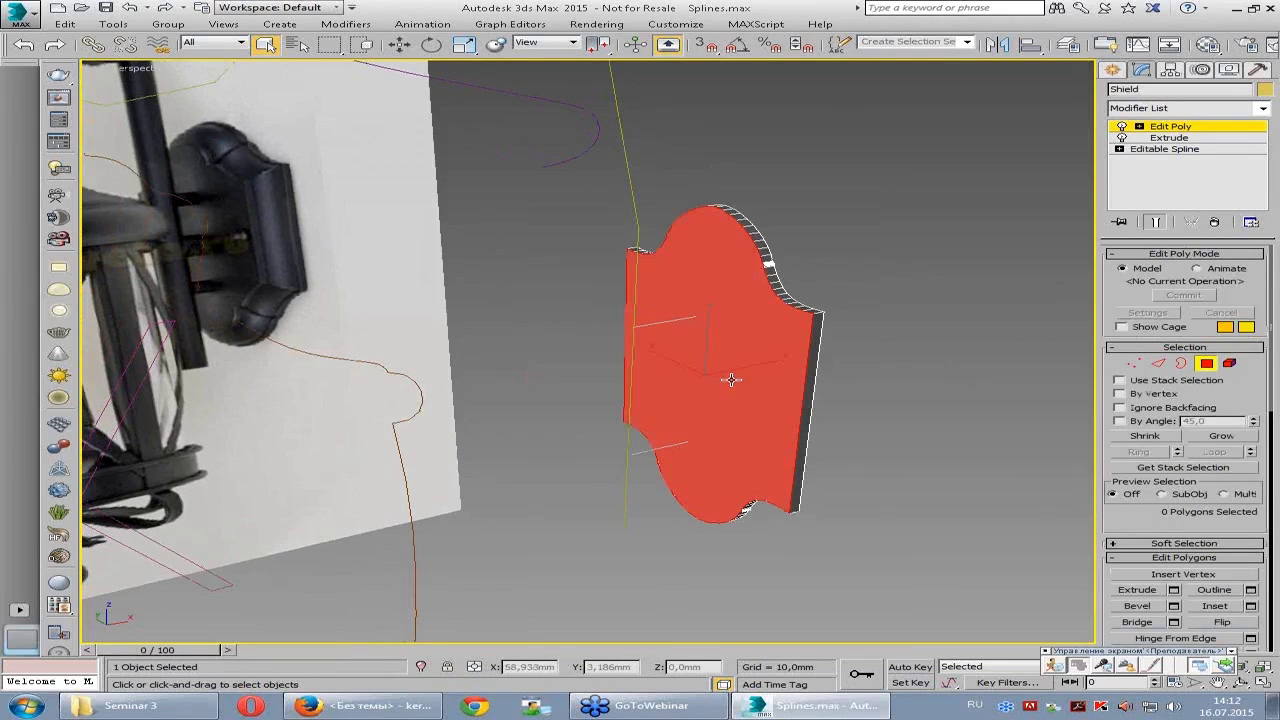
pyautogui.moveTo(654, 369); pyautogui.dragTo(744, 373, button='middle')
pyautogui.scroll(-3, 747, 355)
pyautogui.scroll(3, 765, 315)
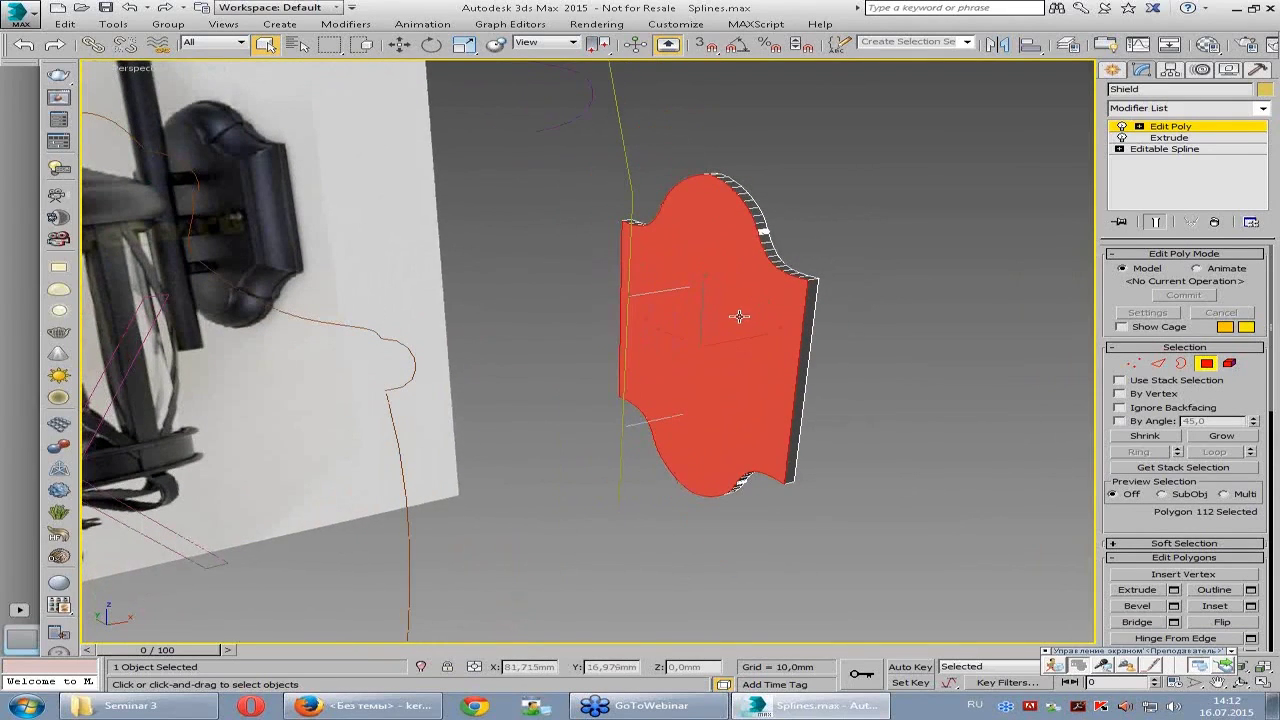
pyautogui.click(968, 348)
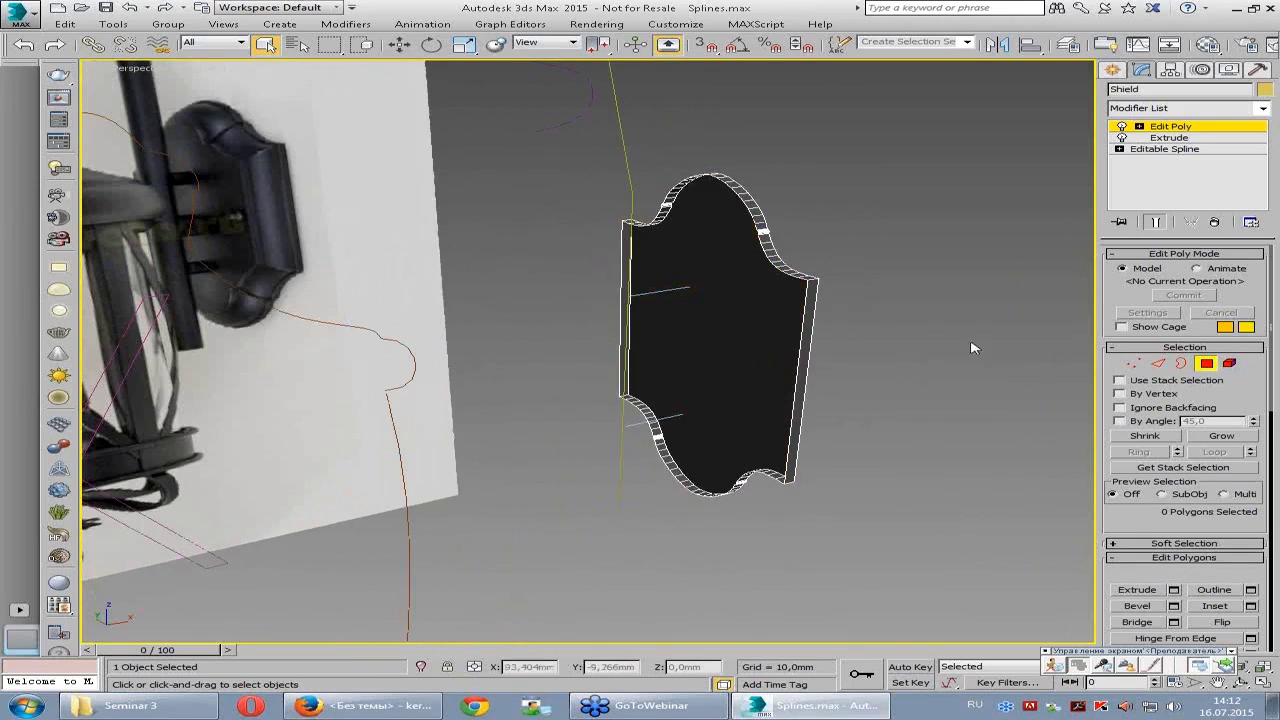
# - At Border level, select the shield's outline border and scale it slightly
pyautogui.click(1183, 364)
pyautogui.click(703, 300)
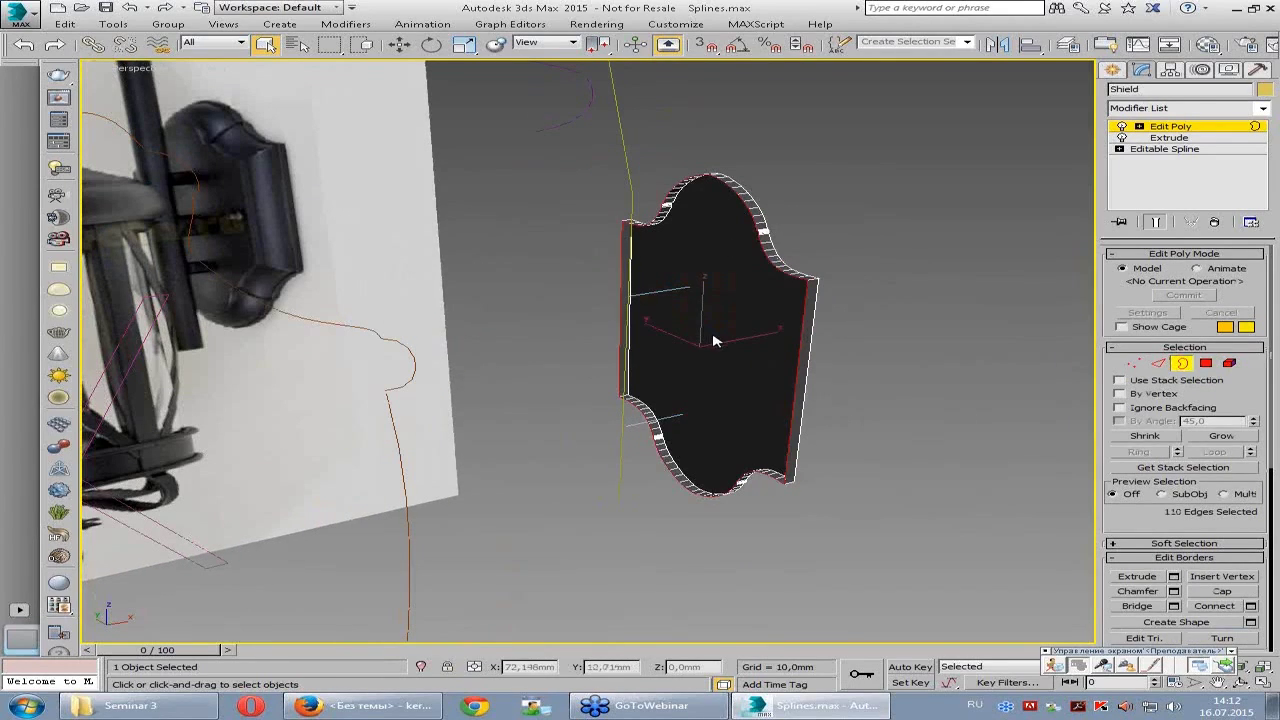
pyautogui.press('w')
pyautogui.hotkey('alt', 'w')
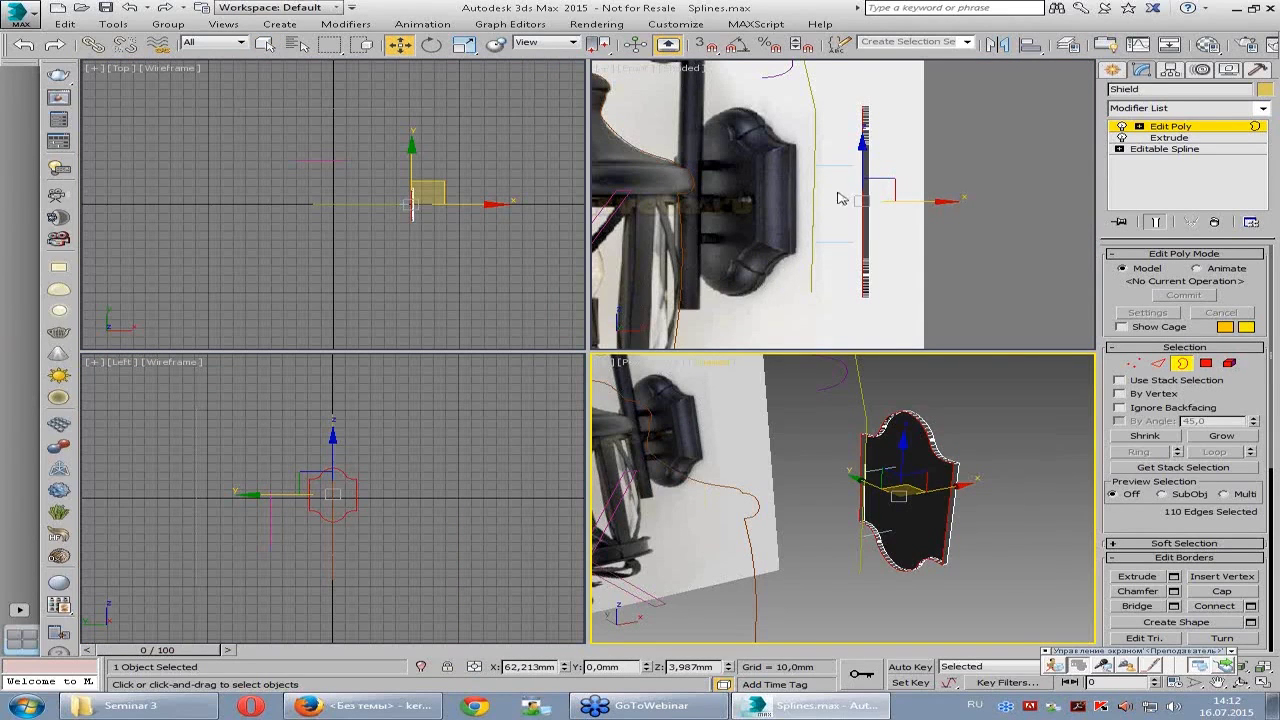
pyautogui.hotkey('alt', 'w')
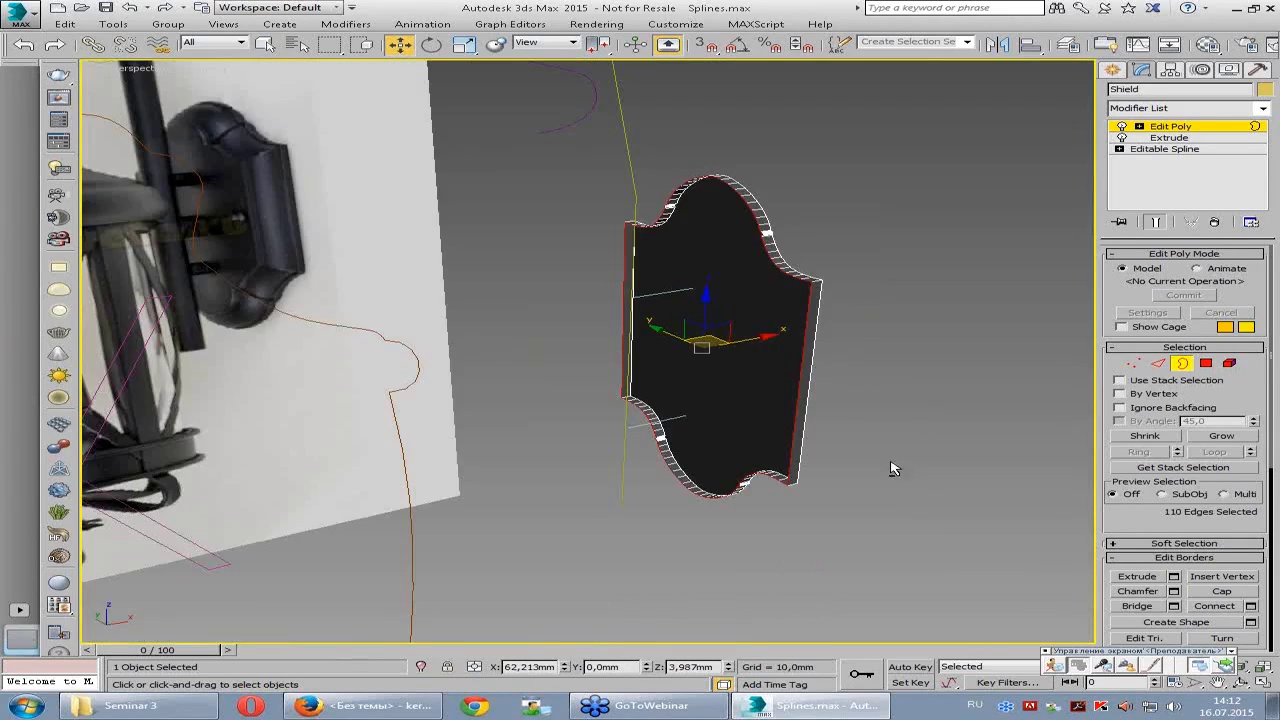
pyautogui.keyDown('alt'); pyautogui.moveTo(749, 410); pyautogui.dragTo(730, 373, button='middle'); pyautogui.keyUp('alt')
pyautogui.press('r')
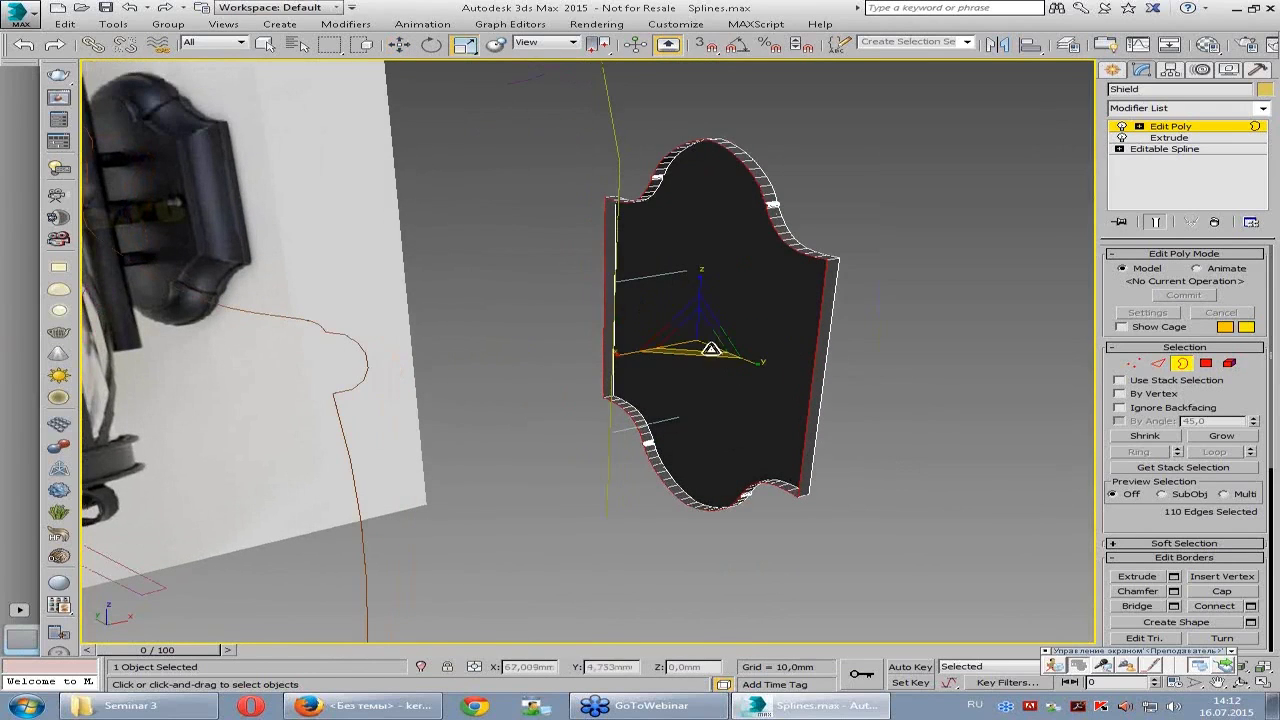
pyautogui.moveTo(690, 335); pyautogui.dragTo(705, 341)
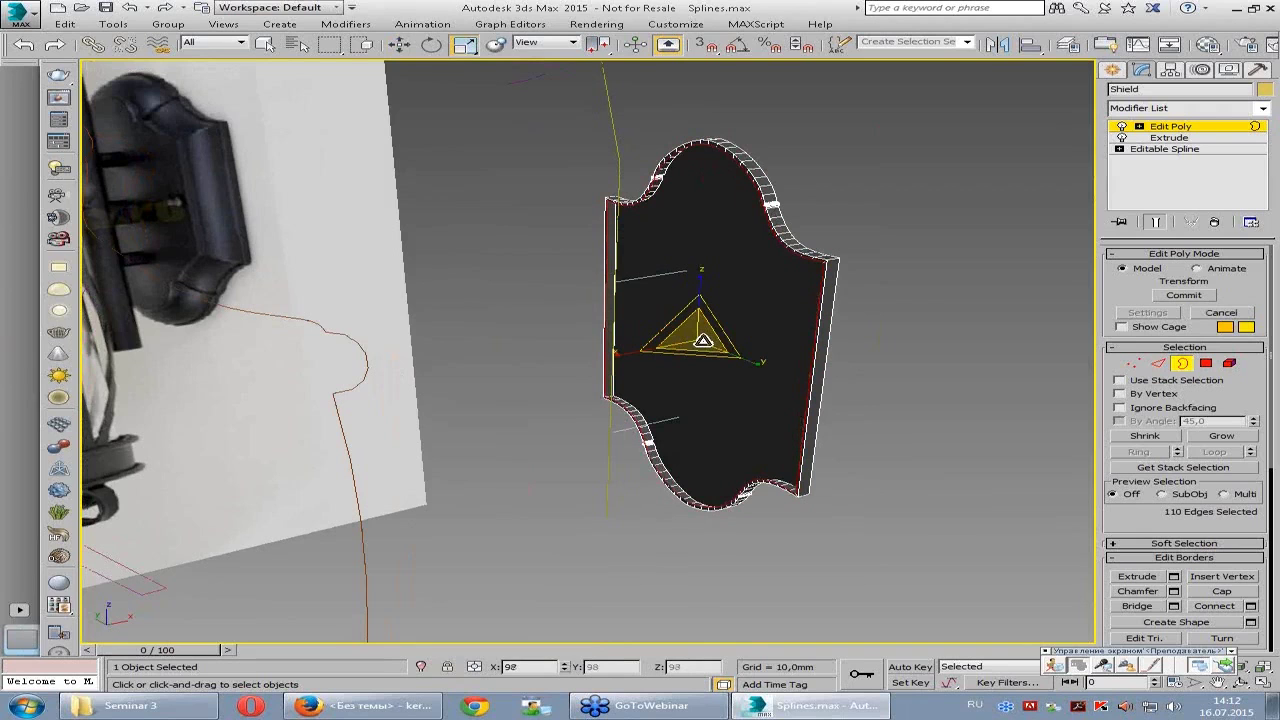
# - Scale the outline border again, then Shift-move it outward into a first rim strip
pyautogui.keyDown('alt'); pyautogui.moveTo(703, 341); pyautogui.dragTo(757, 249, button='middle'); pyautogui.keyUp('alt')
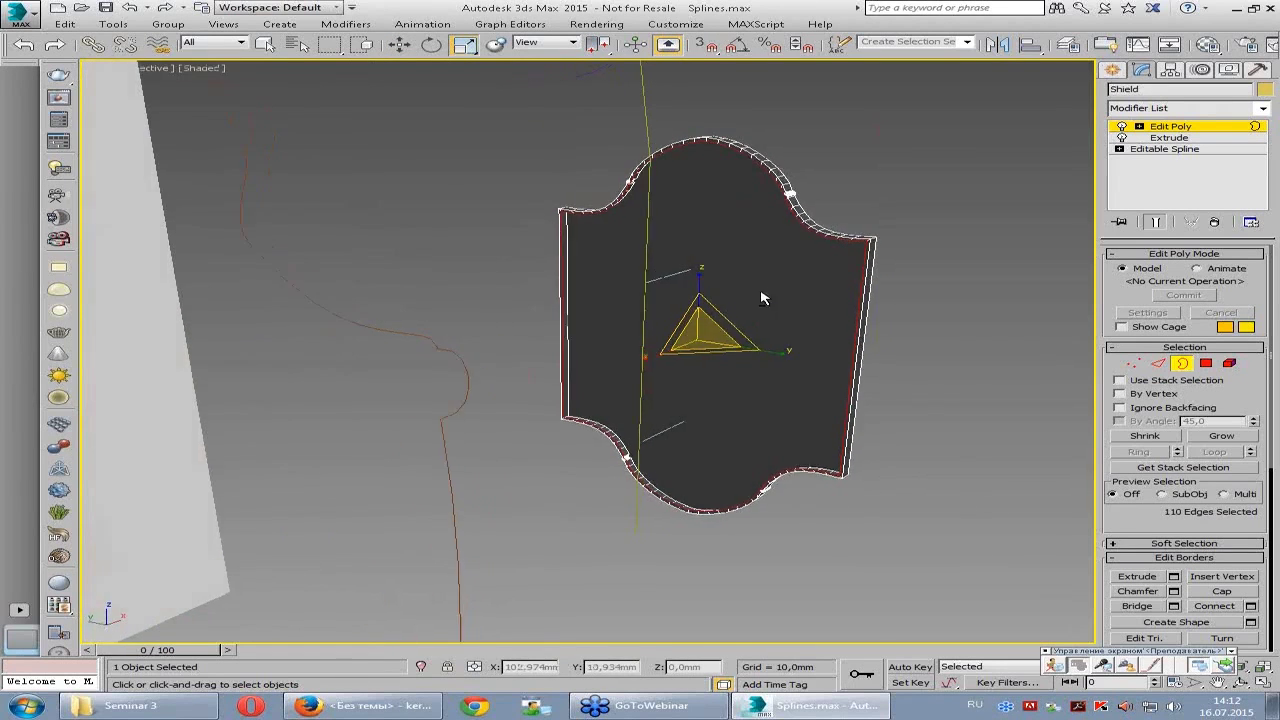
pyautogui.scroll(3, 760, 290)
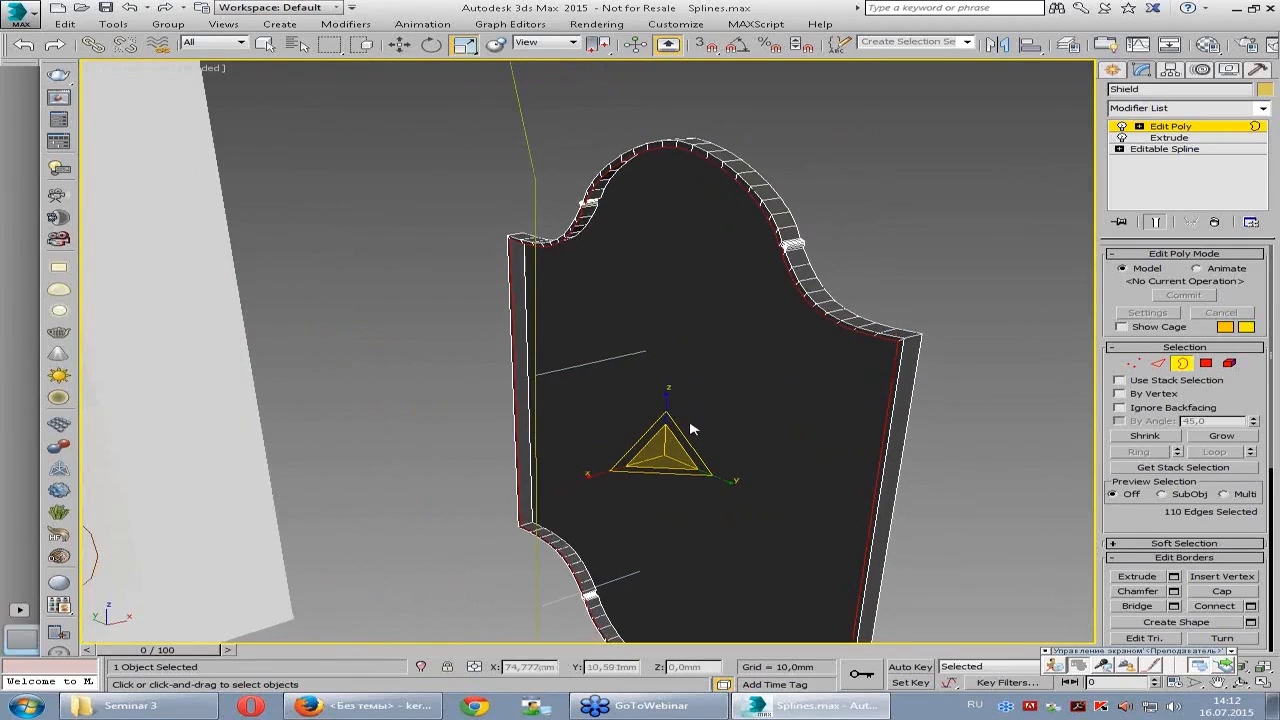
pyautogui.click(657, 447)
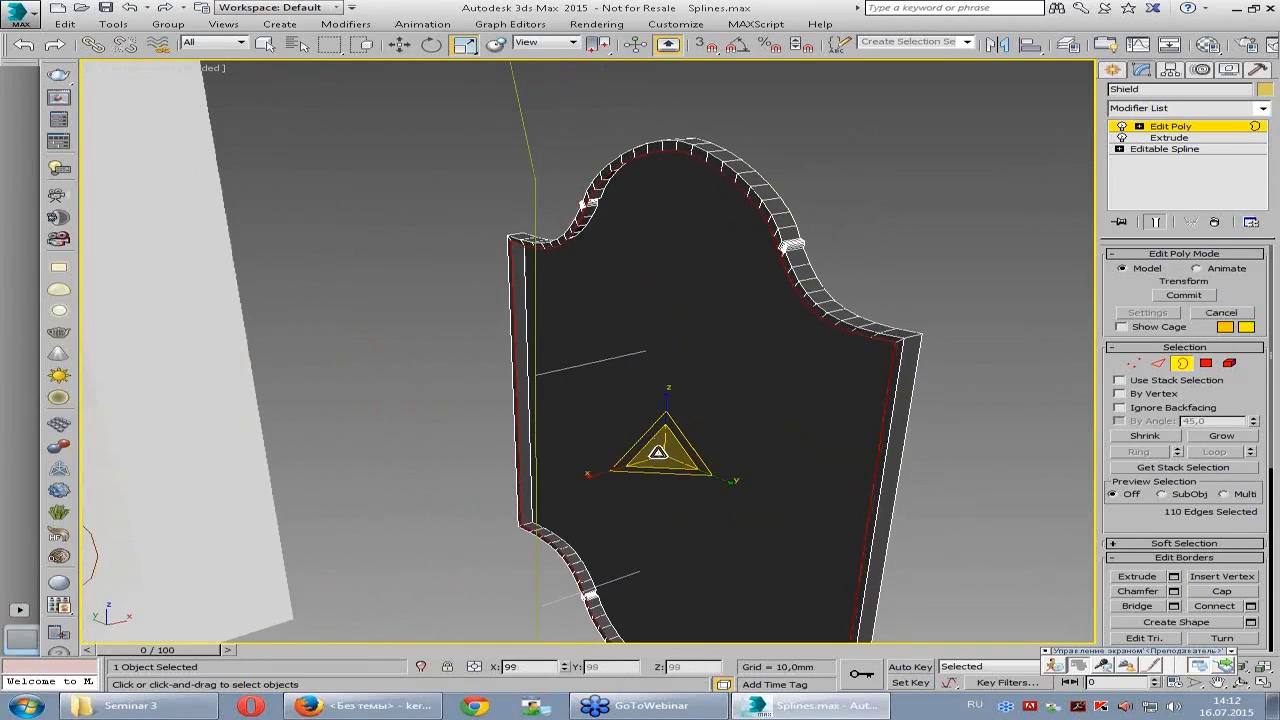
pyautogui.hotkey('alt', 'w')
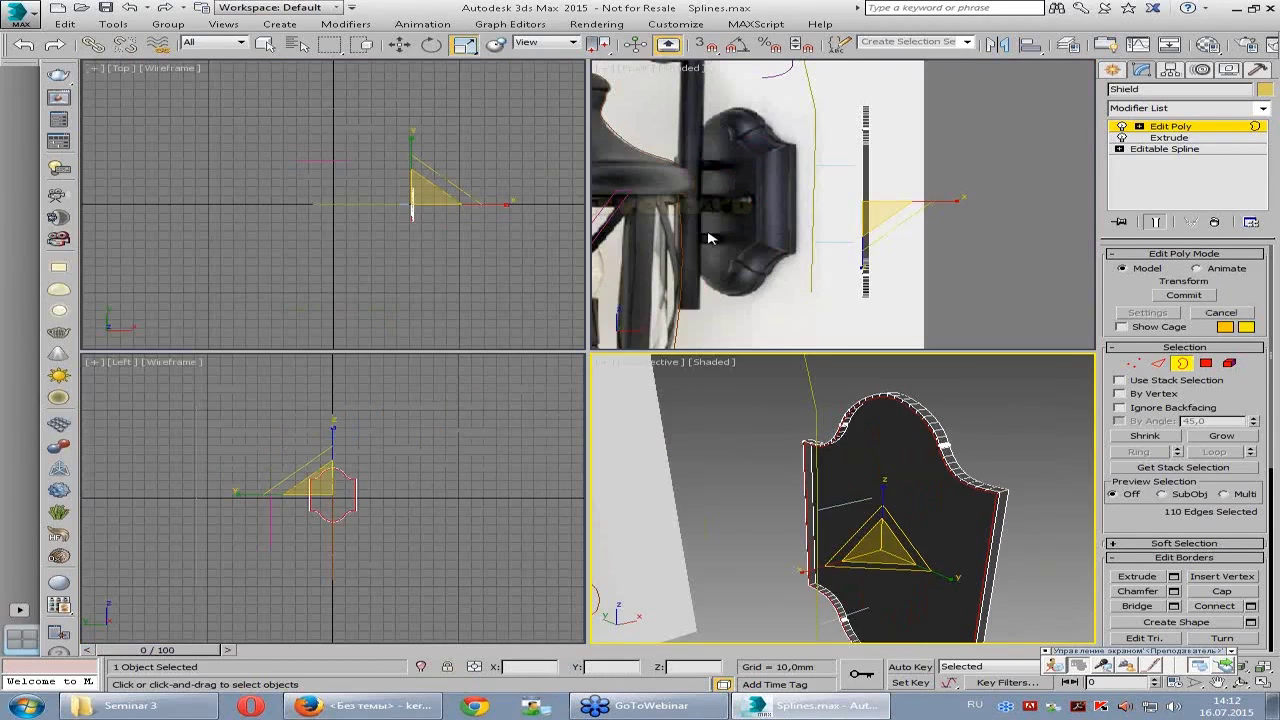
pyautogui.scroll(3, 820, 200)
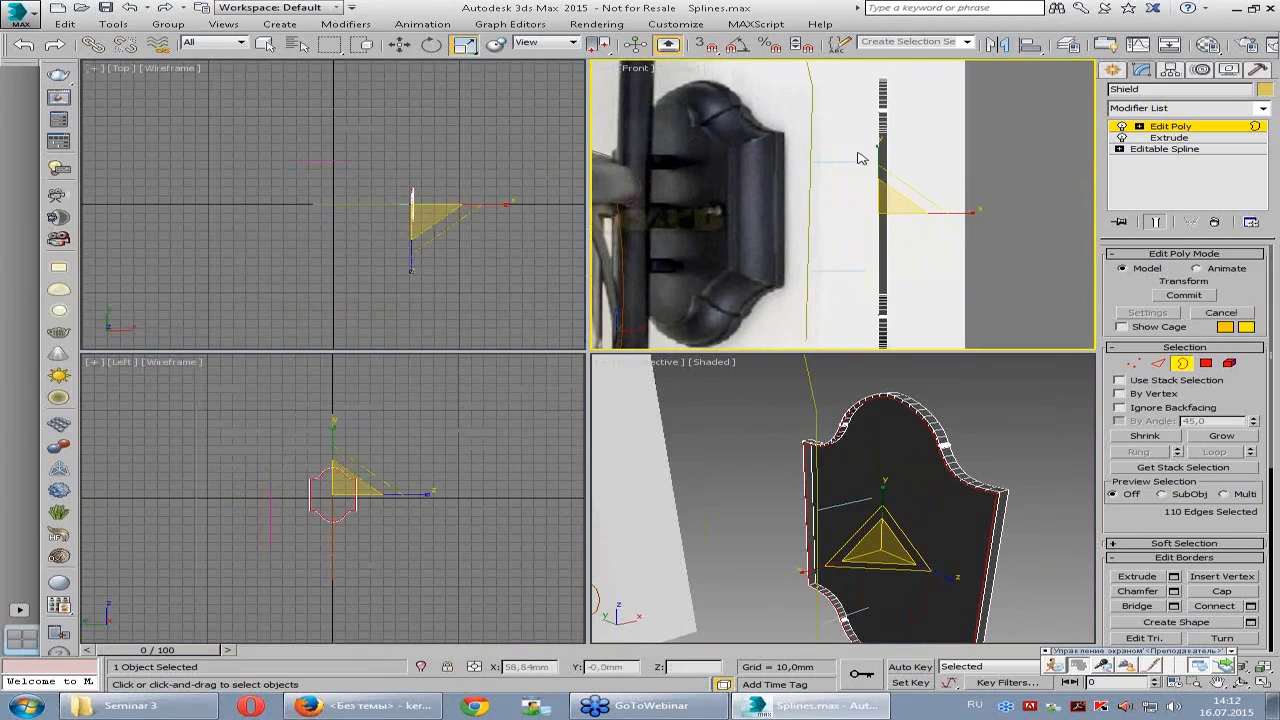
pyautogui.press('w')
pyautogui.keyDown('shift'); pyautogui.moveTo(933, 213); pyautogui.dragTo(921, 213); pyautogui.keyUp('shift')
# - Extrude further stepped rim strips, shrinking the border to 94%, then view the shield frontally
pyautogui.press('r')
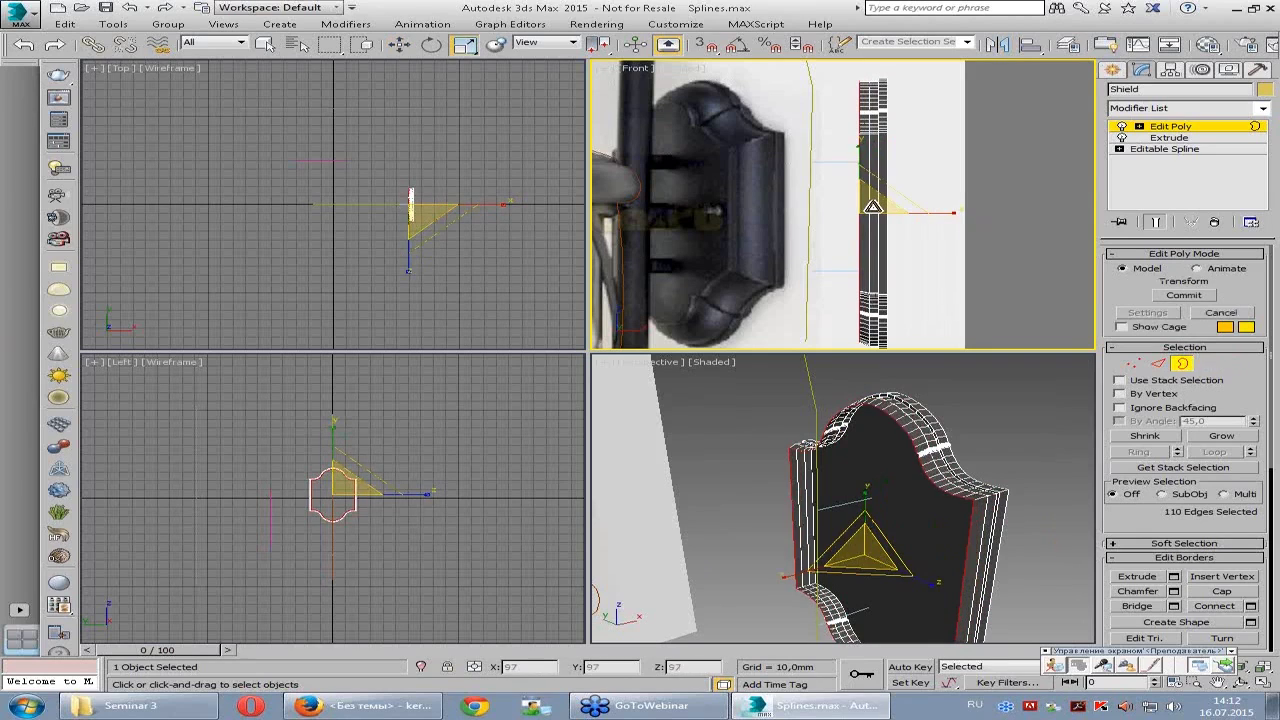
pyautogui.press('w')
pyautogui.keyDown('shift'); pyautogui.moveTo(911, 216); pyautogui.dragTo(866, 211); pyautogui.keyUp('shift')
pyautogui.press('r')
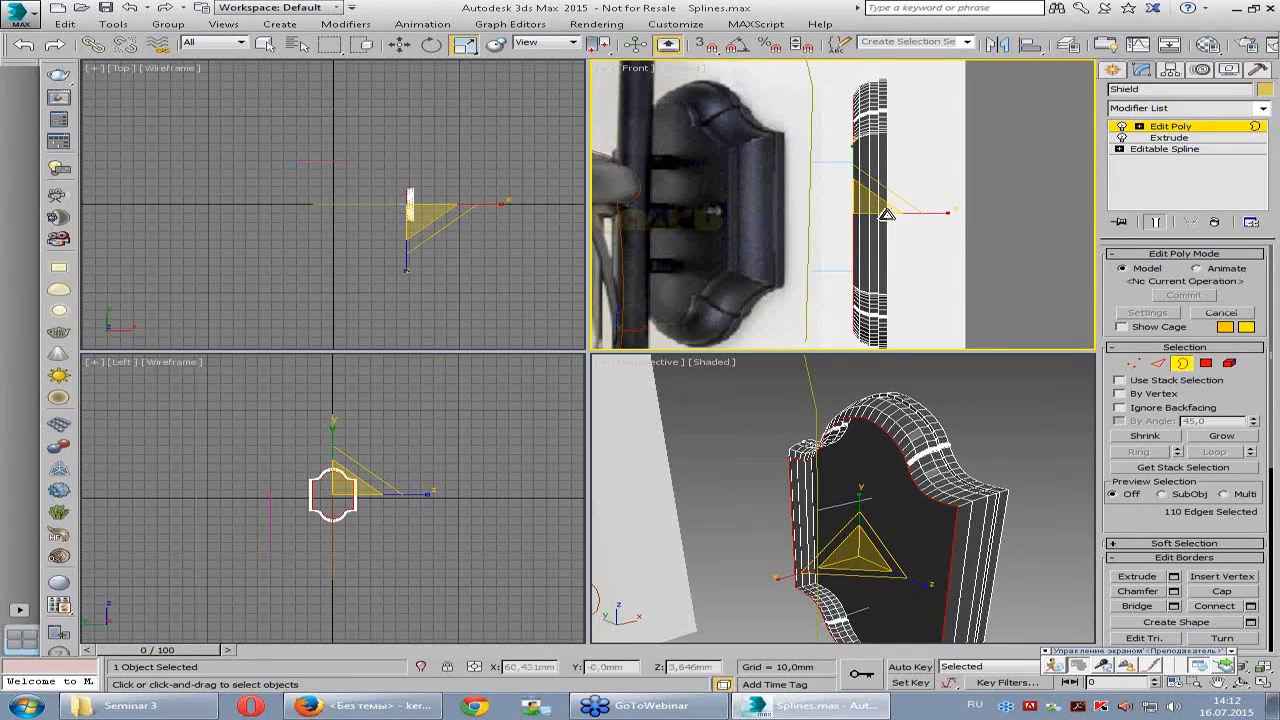
pyautogui.press('w')
pyautogui.keyDown('shift'); pyautogui.moveTo(907, 216); pyautogui.dragTo(901, 215); pyautogui.keyUp('shift')
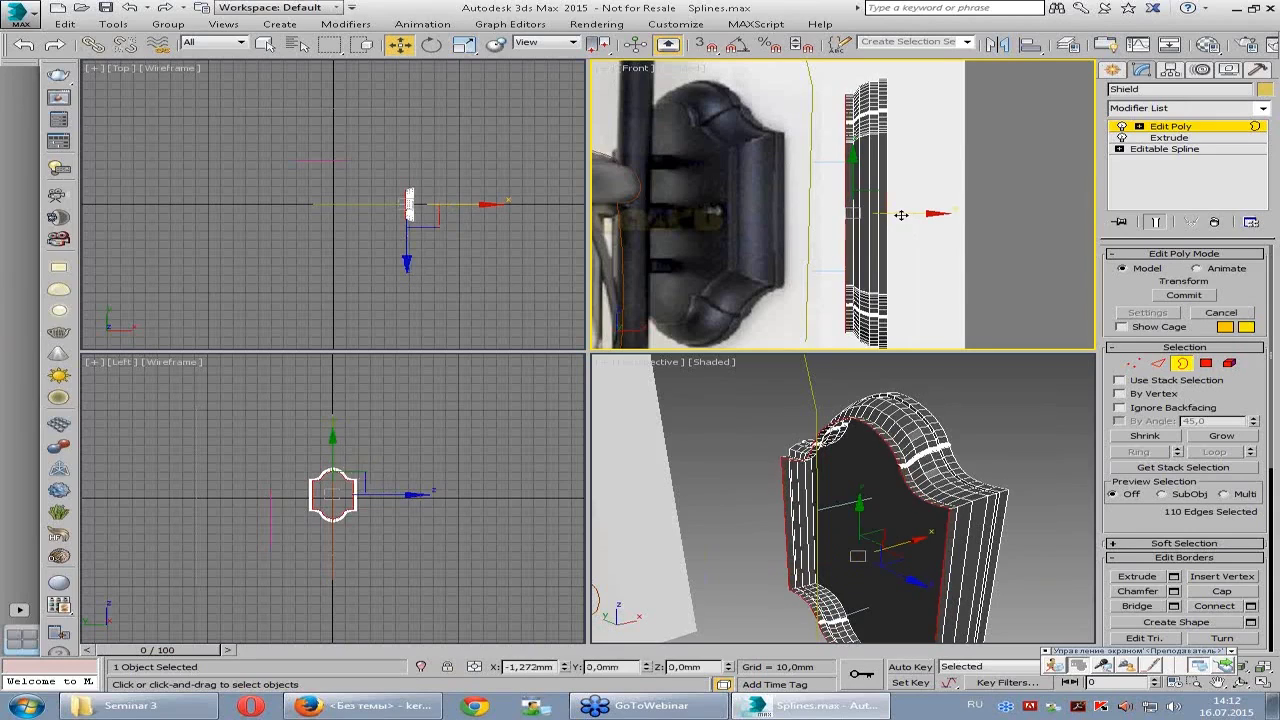
pyautogui.hotkey('alt', 'w')
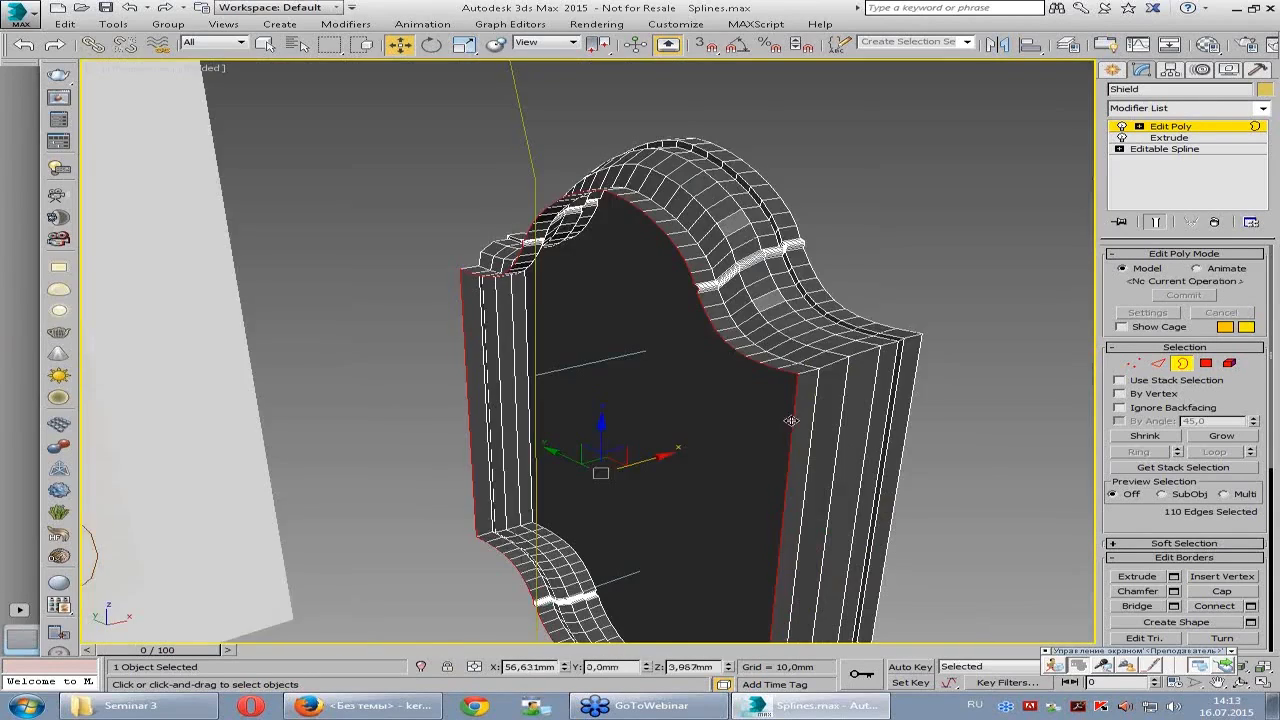
pyautogui.scroll(3, 740, 393)
pyautogui.keyDown('alt'); pyautogui.moveTo(740, 393); pyautogui.dragTo(745, 340, button='middle'); pyautogui.keyUp('alt')
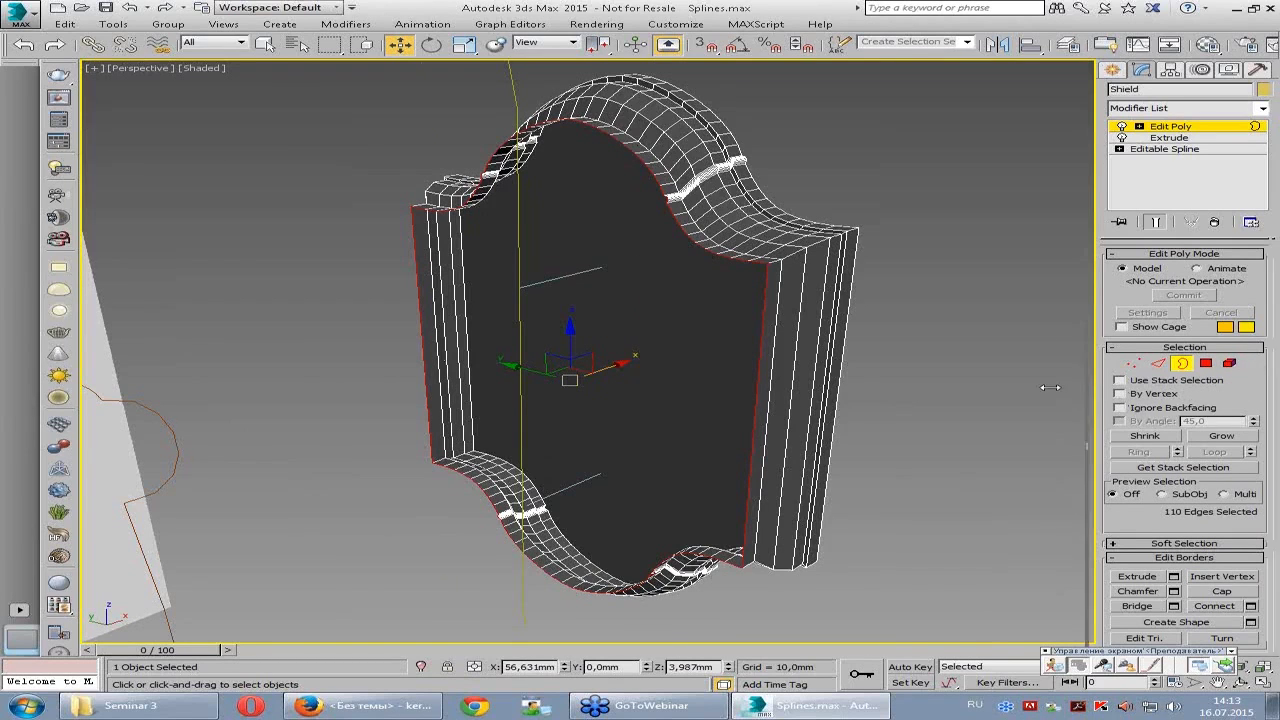
pyautogui.moveTo(1098, 395); pyautogui.dragTo(1050, 380)
pyautogui.scroll(-1, 975, 458)
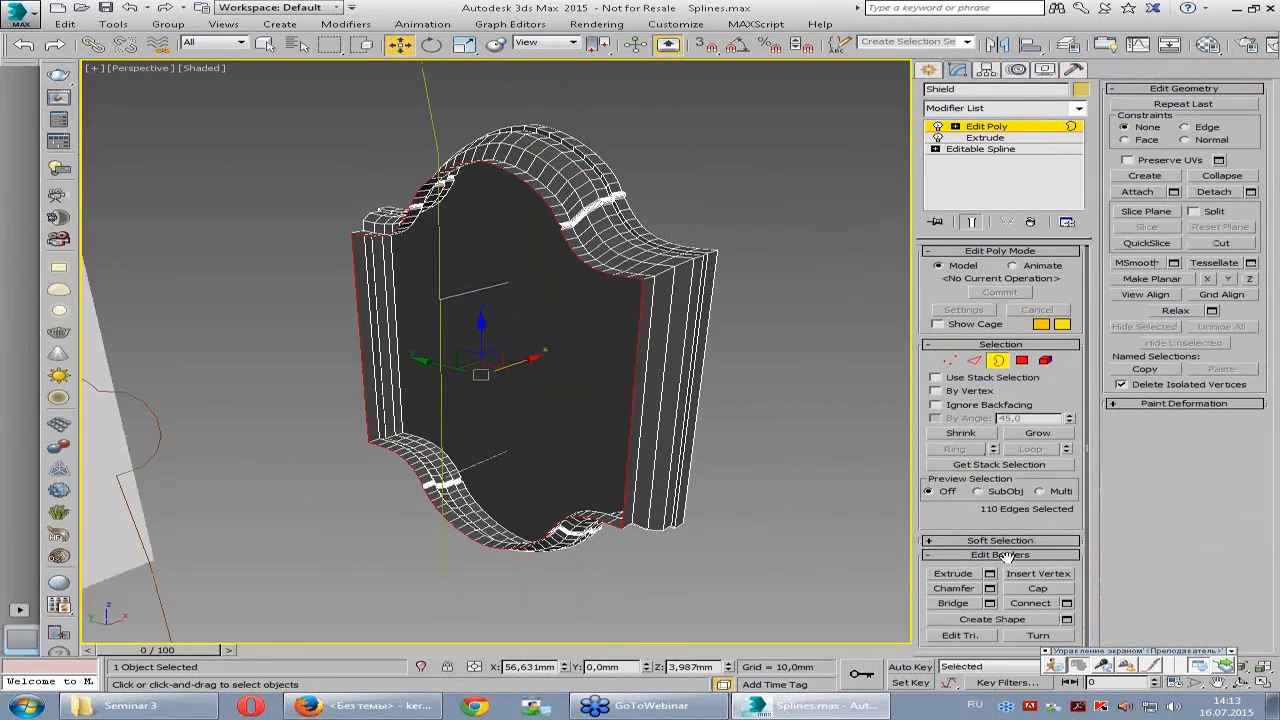
pyautogui.click(1042, 589)
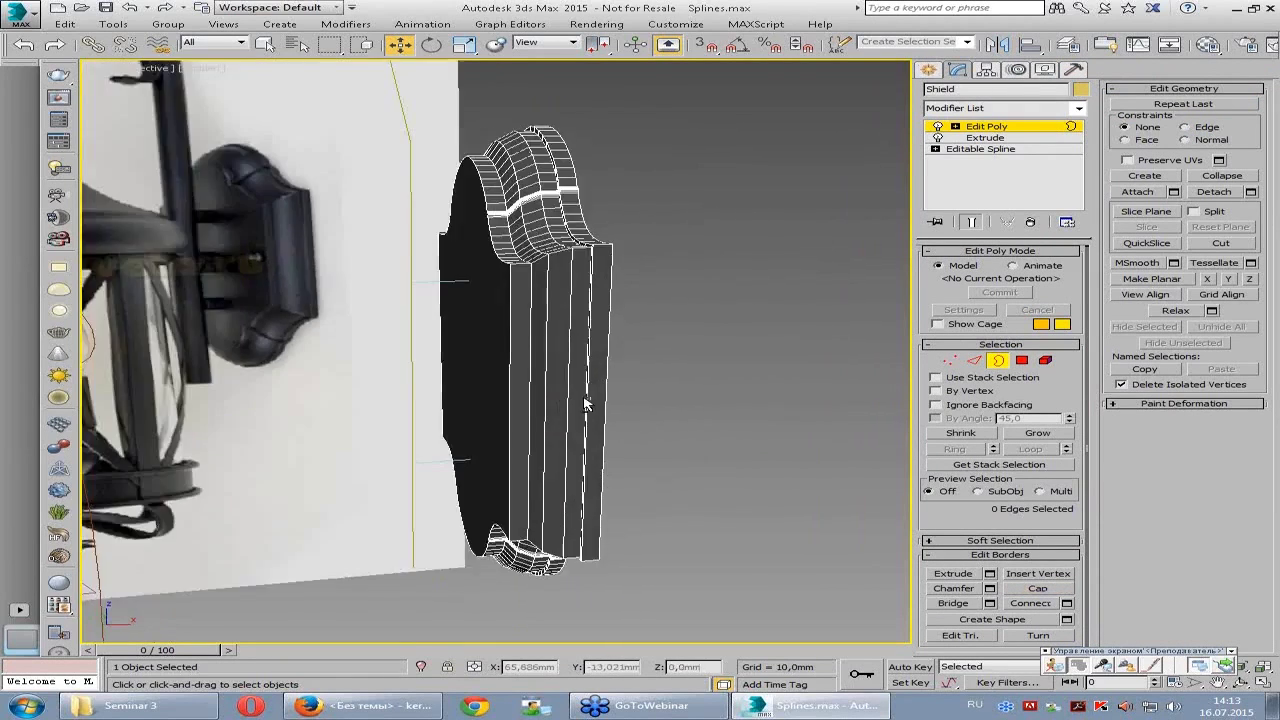
pyautogui.keyDown('alt'); pyautogui.moveTo(658, 416); pyautogui.dragTo(771, 351, button='middle'); pyautogui.keyUp('alt')
pyautogui.moveTo(749, 294)
pyautogui.keyDown('alt'); pyautogui.mouseDown(button='middle')
pyautogui.moveTo(727, 345)
pyautogui.moveTo(706, 297)
pyautogui.moveTo(743, 303)
pyautogui.mouseUp(button='middle'); pyautogui.keyUp('alt')
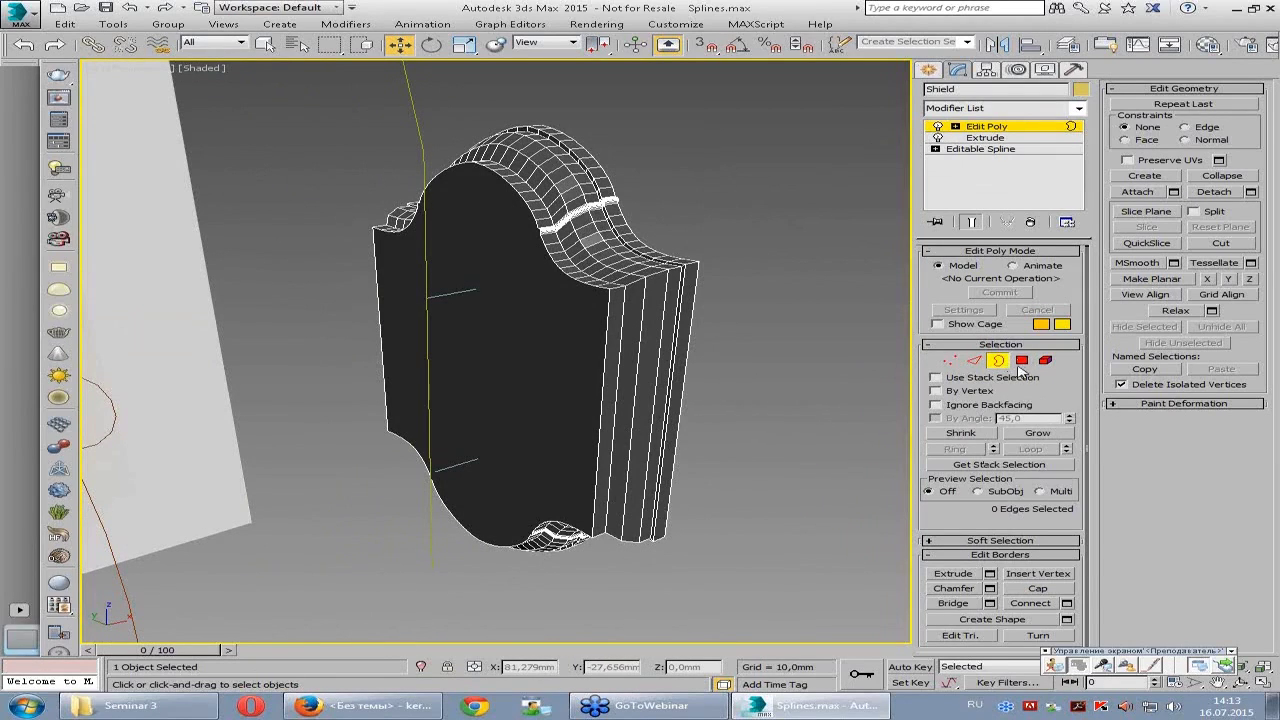
pyautogui.click(1021, 361)
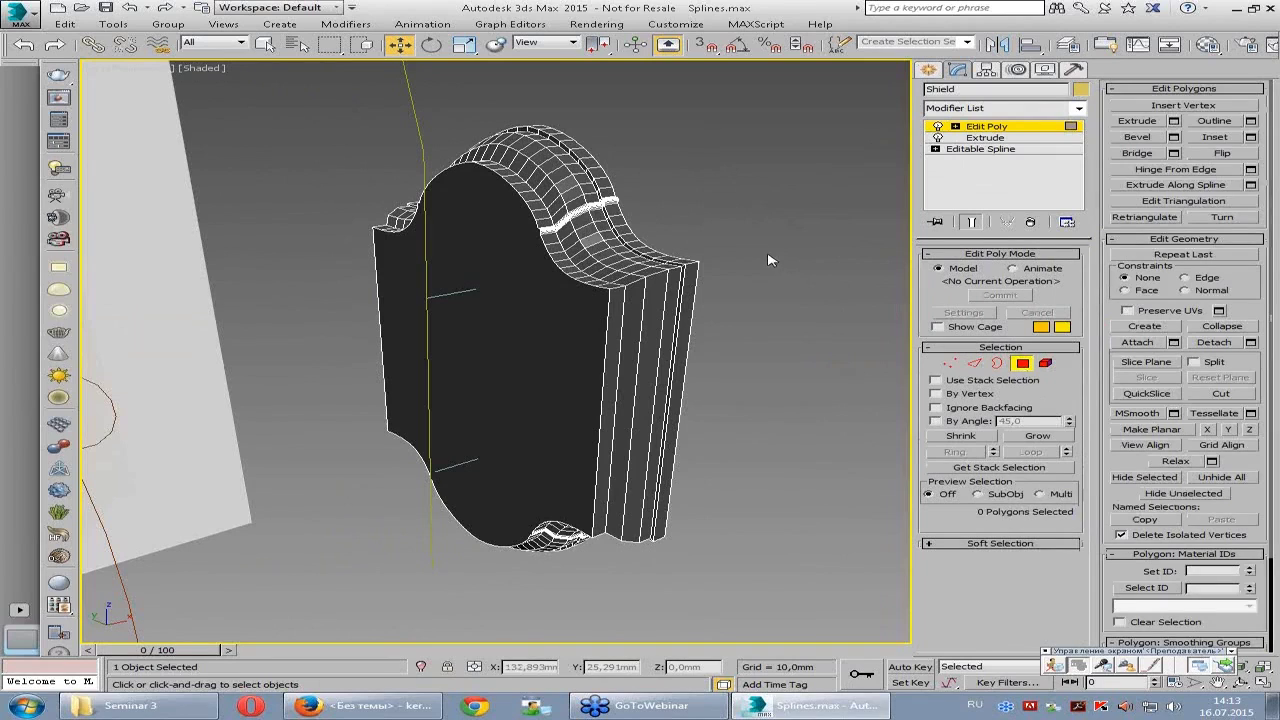
pyautogui.press('4')
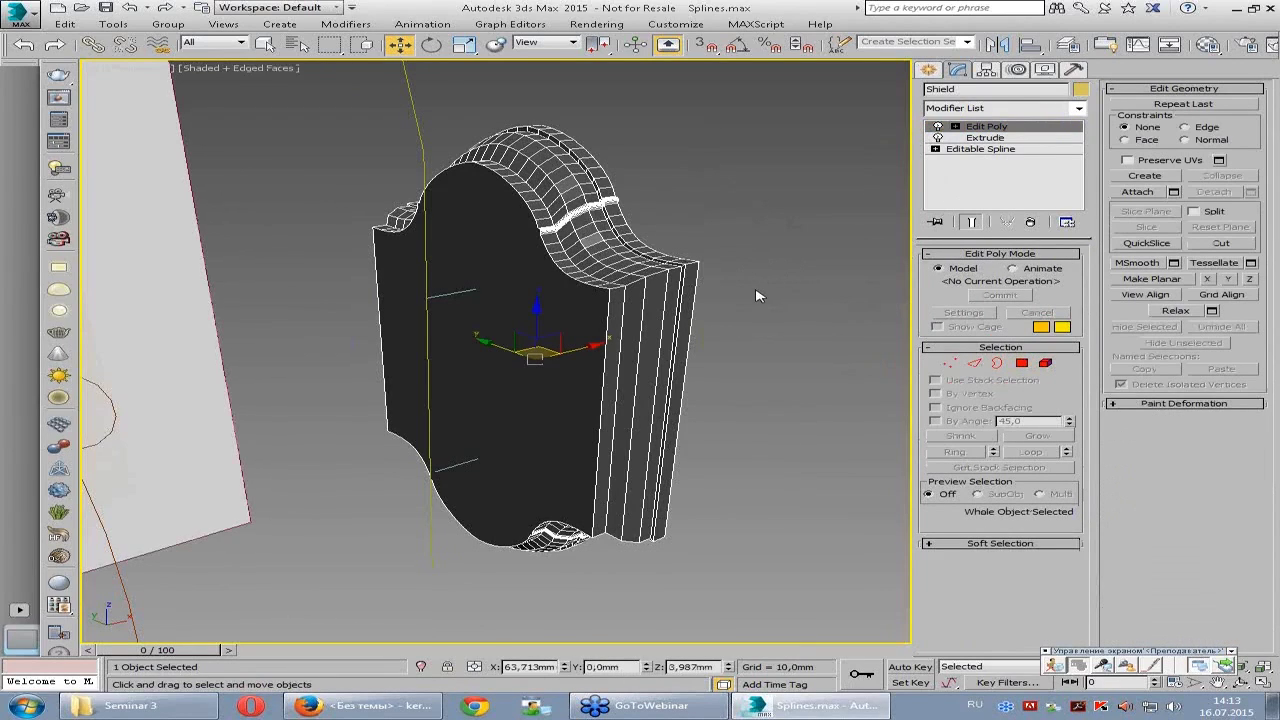
# - Turn off Display Selected with Edged Faces in Viewport Configuration and apply it to the active view
pyautogui.hotkey('alt', 'b')
pyautogui.click(428, 196)
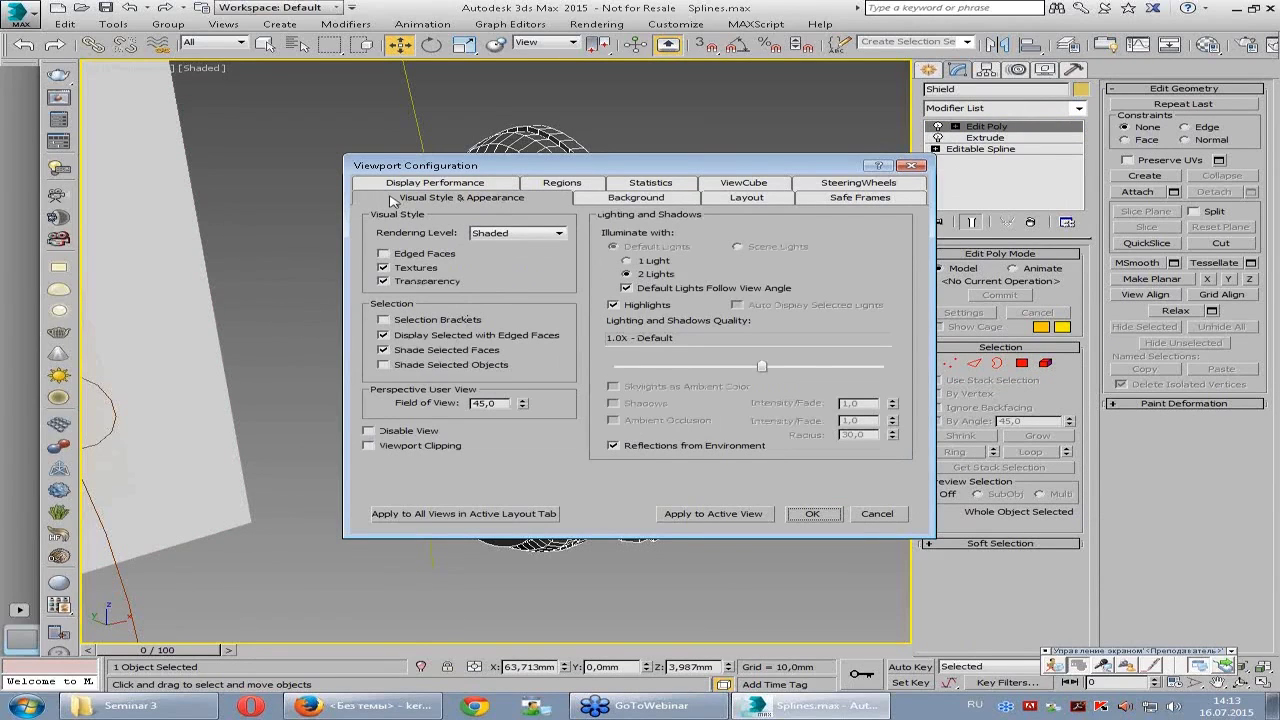
pyautogui.click(713, 513)
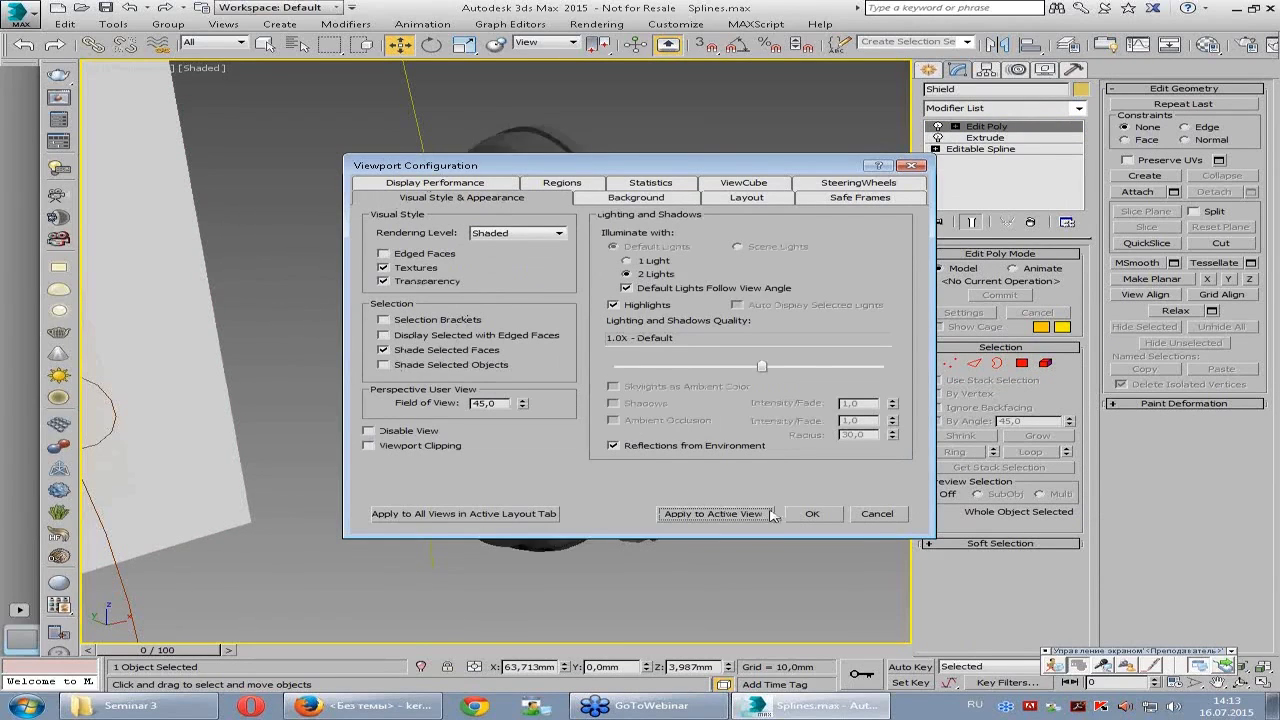
pyautogui.click(812, 513)
pyautogui.moveTo(592, 256)
pyautogui.keyDown('alt'); pyautogui.mouseDown(button='middle')
pyautogui.moveTo(676, 243)
pyautogui.moveTo(641, 488)
pyautogui.moveTo(674, 526)
pyautogui.moveTo(531, 370)
pyautogui.moveTo(440, 323)
pyautogui.moveTo(420, 266)
pyautogui.moveTo(380, 257)
pyautogui.moveTo(447, 316)
pyautogui.moveTo(534, 337)
pyautogui.moveTo(720, 303)
pyautogui.moveTo(556, 313)
pyautogui.moveTo(449, 229)
pyautogui.moveTo(420, 294)
pyautogui.moveTo(691, 345)
pyautogui.mouseUp(button='middle'); pyautogui.keyUp('alt')
# - Select all 662 shield polygons, Auto Smooth them at 45, then exit Polygon level
pyautogui.scroll(-3, 644, 280)
pyautogui.click(1021, 363)
pyautogui.hotkey('ctrl', 'a')
pyautogui.moveTo(689, 323)
pyautogui.keyDown('alt'); pyautogui.mouseDown(button='middle')
pyautogui.moveTo(657, 309)
pyautogui.moveTo(579, 317)
pyautogui.mouseUp(button='middle'); pyautogui.keyUp('alt')
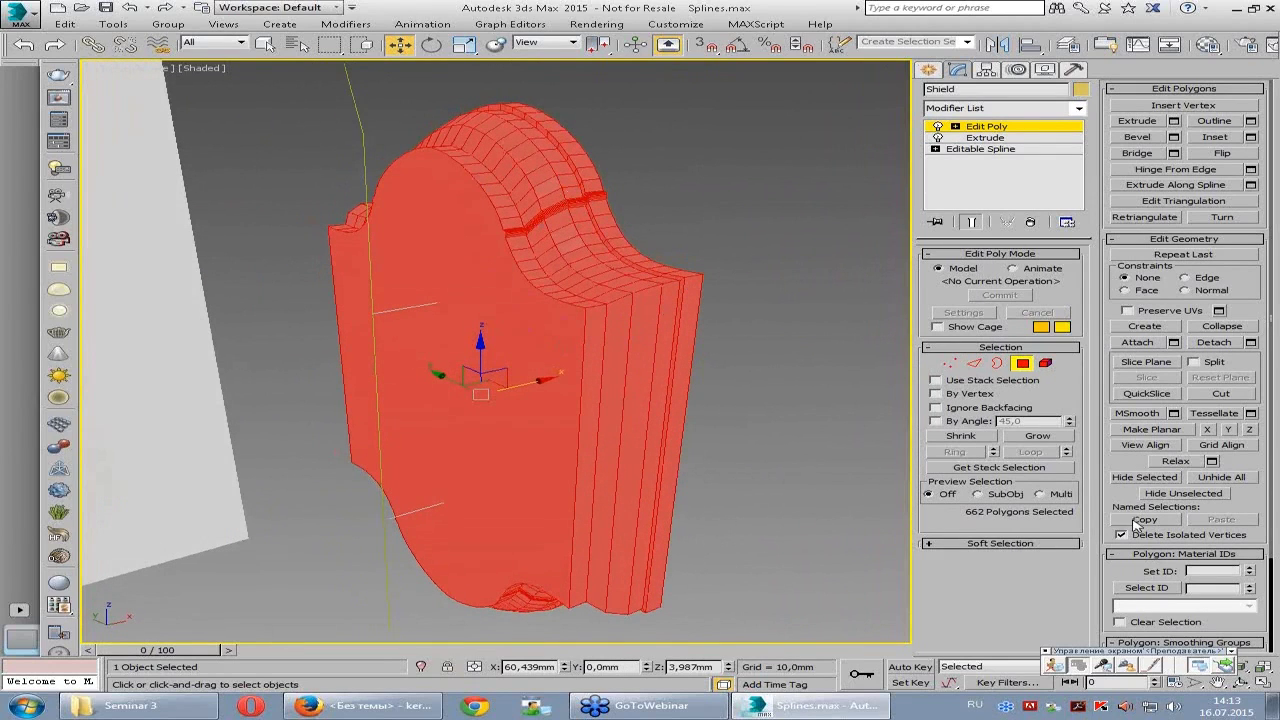
pyautogui.scroll(-2, 1248, 500)
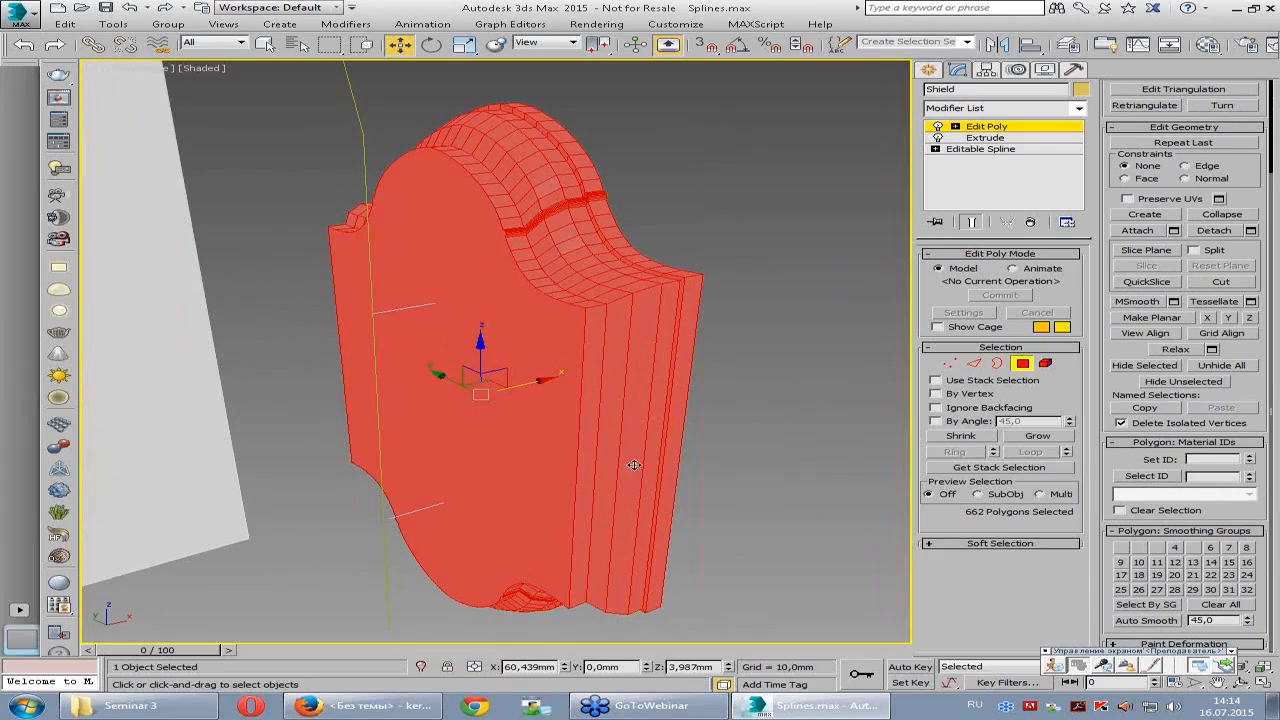
pyautogui.keyDown('alt'); pyautogui.moveTo(586, 296); pyautogui.dragTo(620, 275, button='middle'); pyautogui.keyUp('alt')
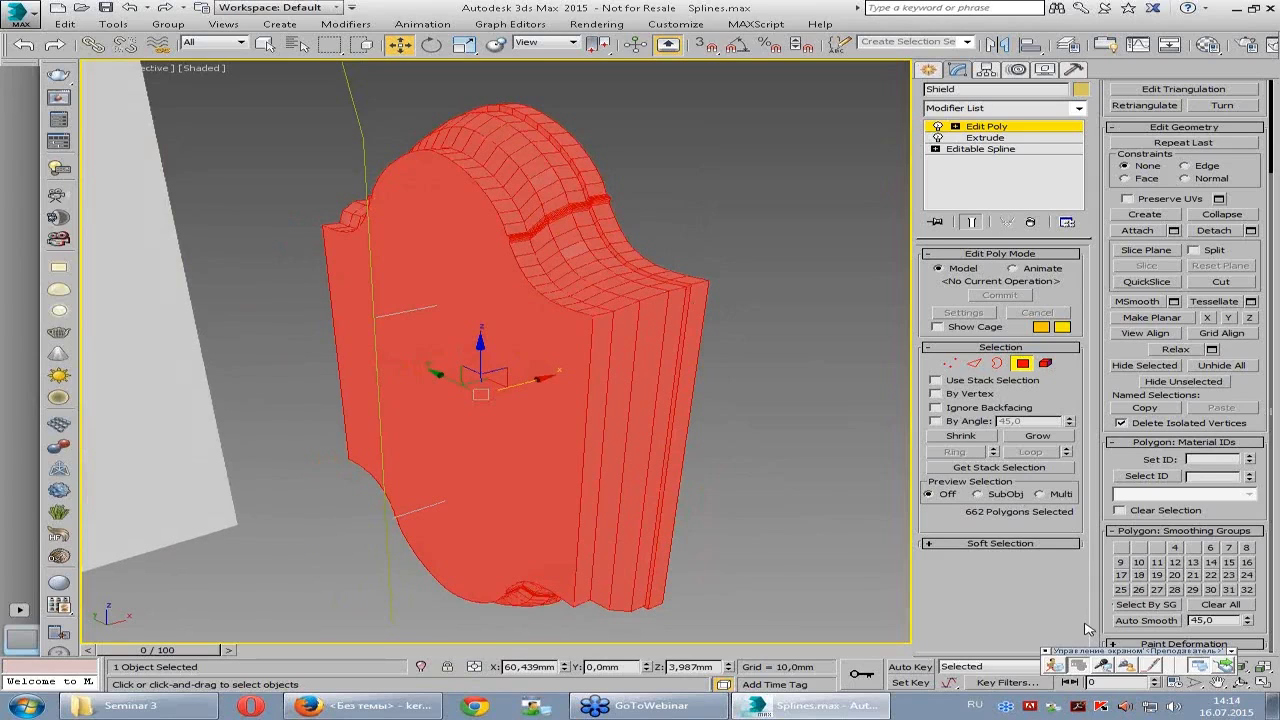
pyautogui.click(1150, 621)
pyautogui.click(1005, 128)
pyautogui.moveTo(728, 243)
pyautogui.keyDown('alt'); pyautogui.mouseDown(button='middle')
pyautogui.moveTo(737, 234)
pyautogui.moveTo(728, 246)
pyautogui.moveTo(576, 178)
pyautogui.mouseUp(button='middle'); pyautogui.keyUp('alt')
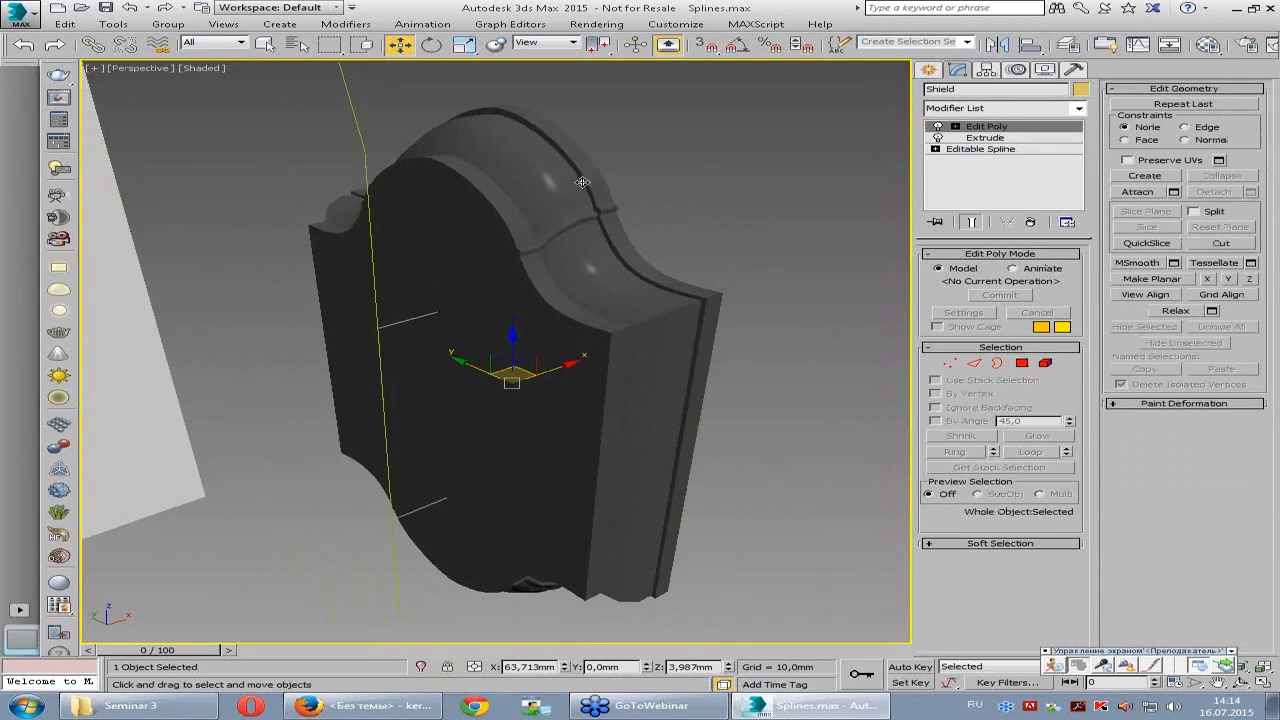
# - Inspect the smoothed shield beside the lamp photo, frame it with Z, and select Line008
pyautogui.keyDown('alt'); pyautogui.moveTo(553, 224); pyautogui.dragTo(538, 200, button='middle'); pyautogui.keyUp('alt')
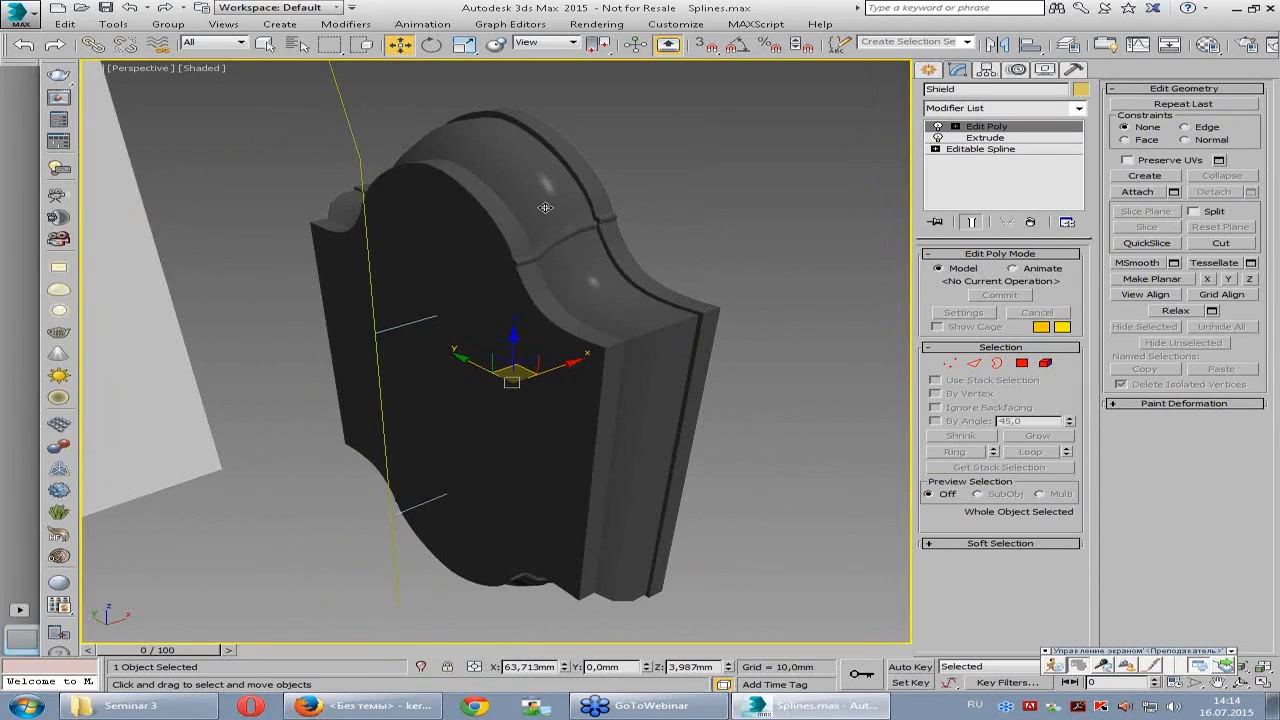
pyautogui.keyDown('alt'); pyautogui.moveTo(451, 147); pyautogui.dragTo(537, 196, button='middle'); pyautogui.keyUp('alt')
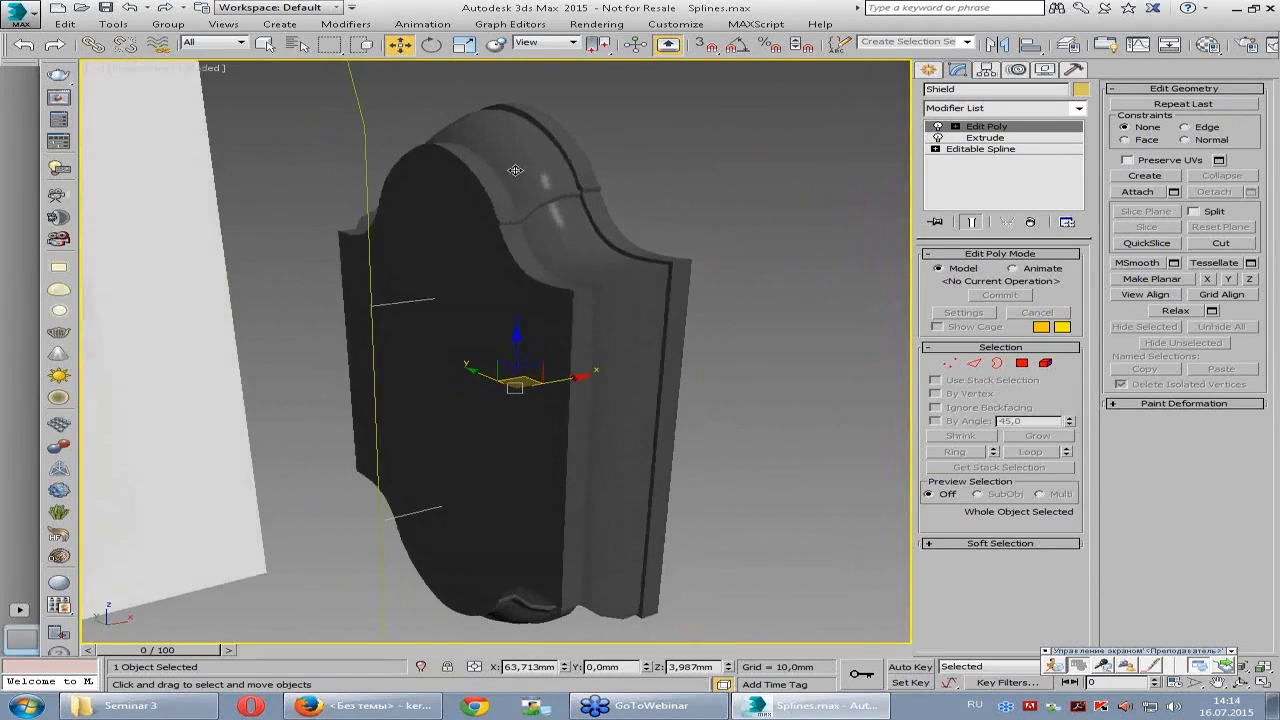
pyautogui.keyDown('alt'); pyautogui.moveTo(522, 255); pyautogui.dragTo(195, 230, button='middle'); pyautogui.keyUp('alt')
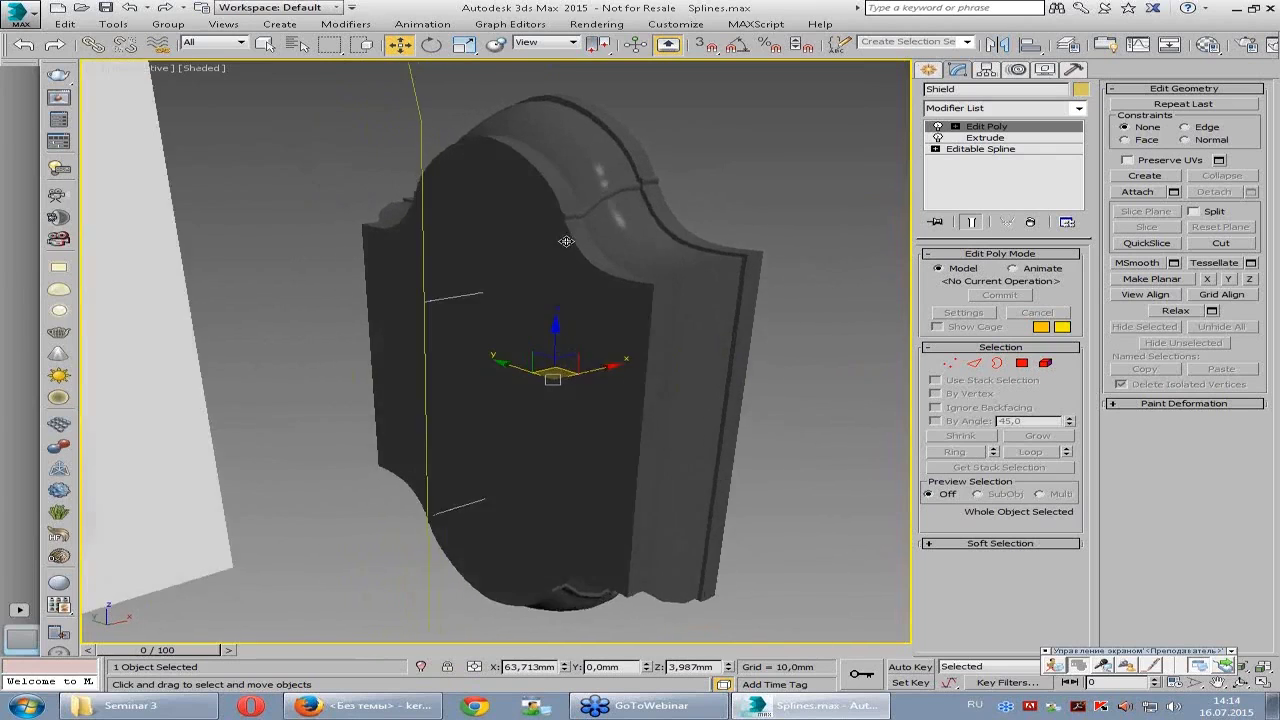
pyautogui.scroll(-3, 195, 230)
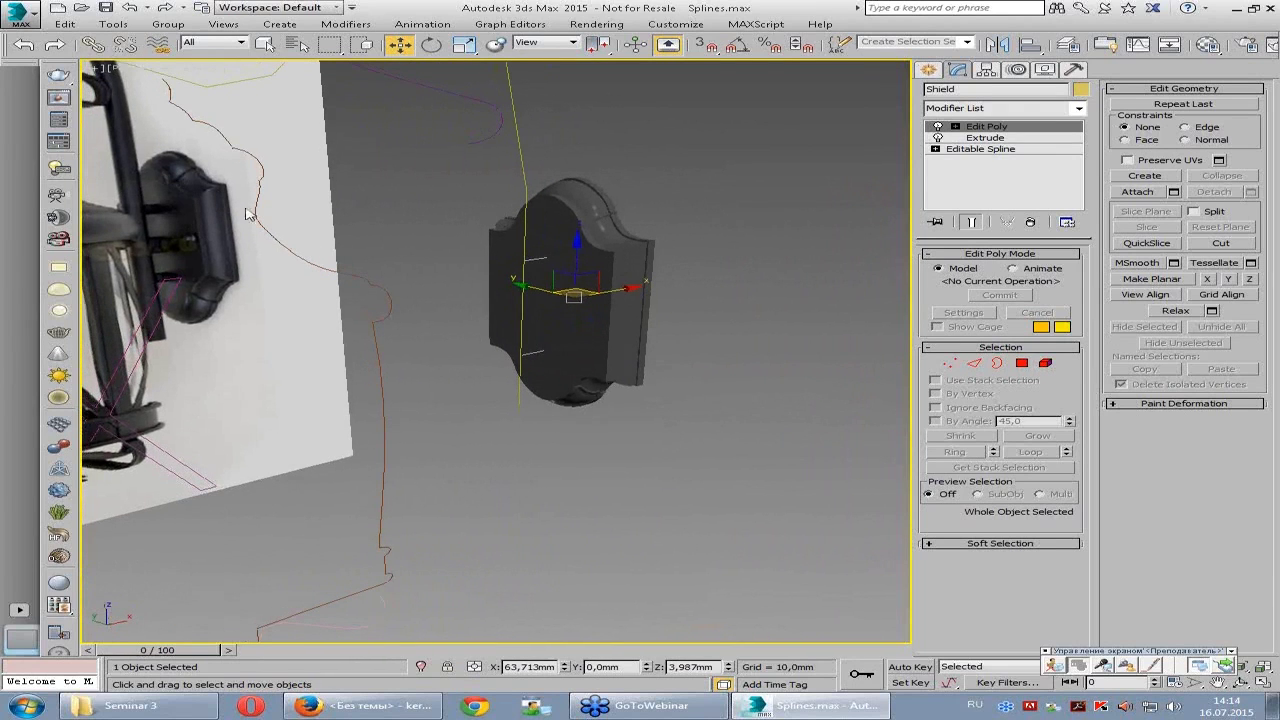
pyautogui.moveTo(362, 167)
pyautogui.keyDown('alt'); pyautogui.mouseDown(button='middle')
pyautogui.moveTo(386, 186)
pyautogui.moveTo(366, 194)
pyautogui.moveTo(403, 220)
pyautogui.mouseUp(button='middle'); pyautogui.keyUp('alt')
pyautogui.moveTo(623, 295)
pyautogui.keyDown('alt'); pyautogui.mouseDown(button='middle')
pyautogui.moveTo(543, 323)
pyautogui.moveTo(378, 338)
pyautogui.mouseUp(button='middle'); pyautogui.keyUp('alt')
pyautogui.scroll(3, 378, 338)
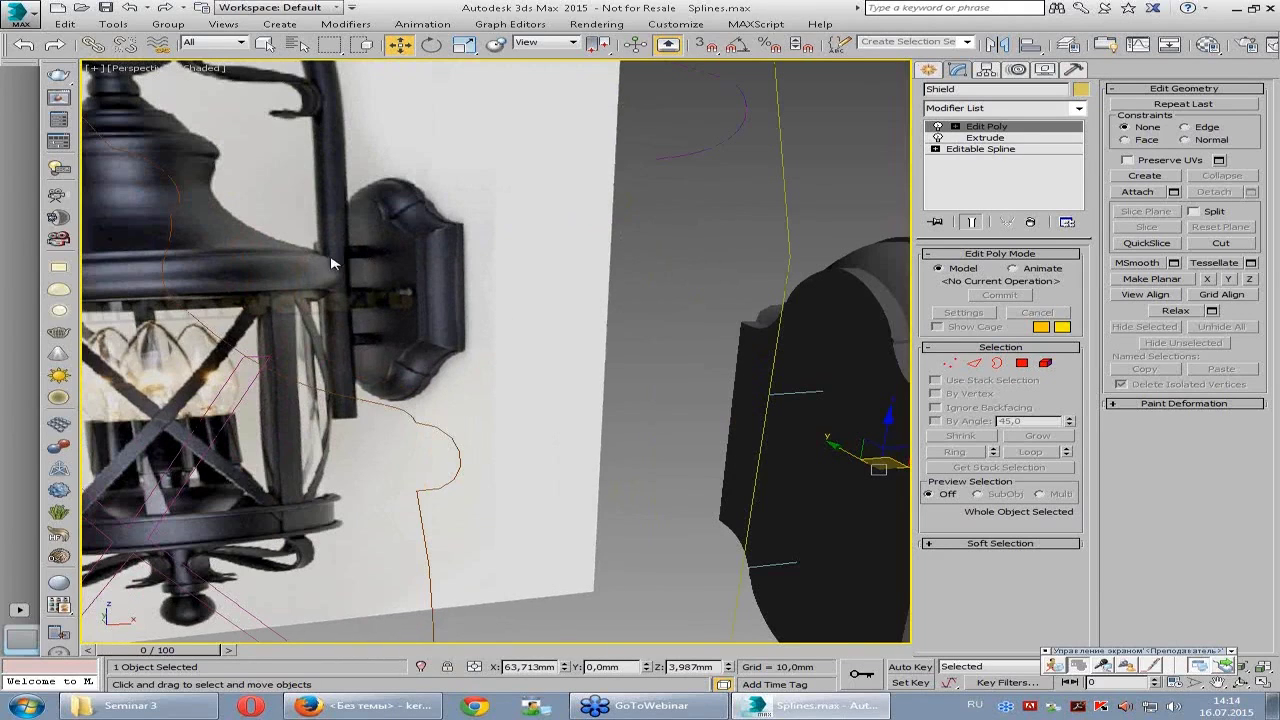
pyautogui.press('z')
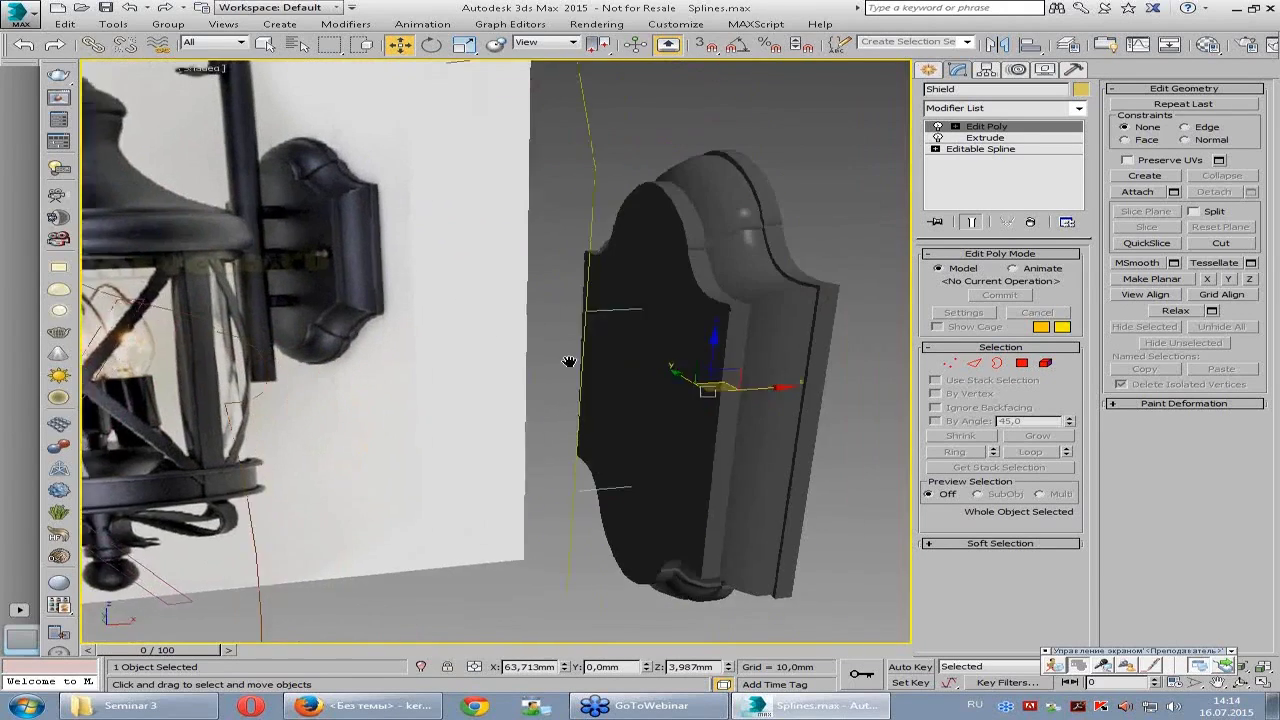
pyautogui.keyDown('alt'); pyautogui.moveTo(613, 311); pyautogui.dragTo(627, 389, button='middle'); pyautogui.keyUp('alt')
pyautogui.click(600, 311)
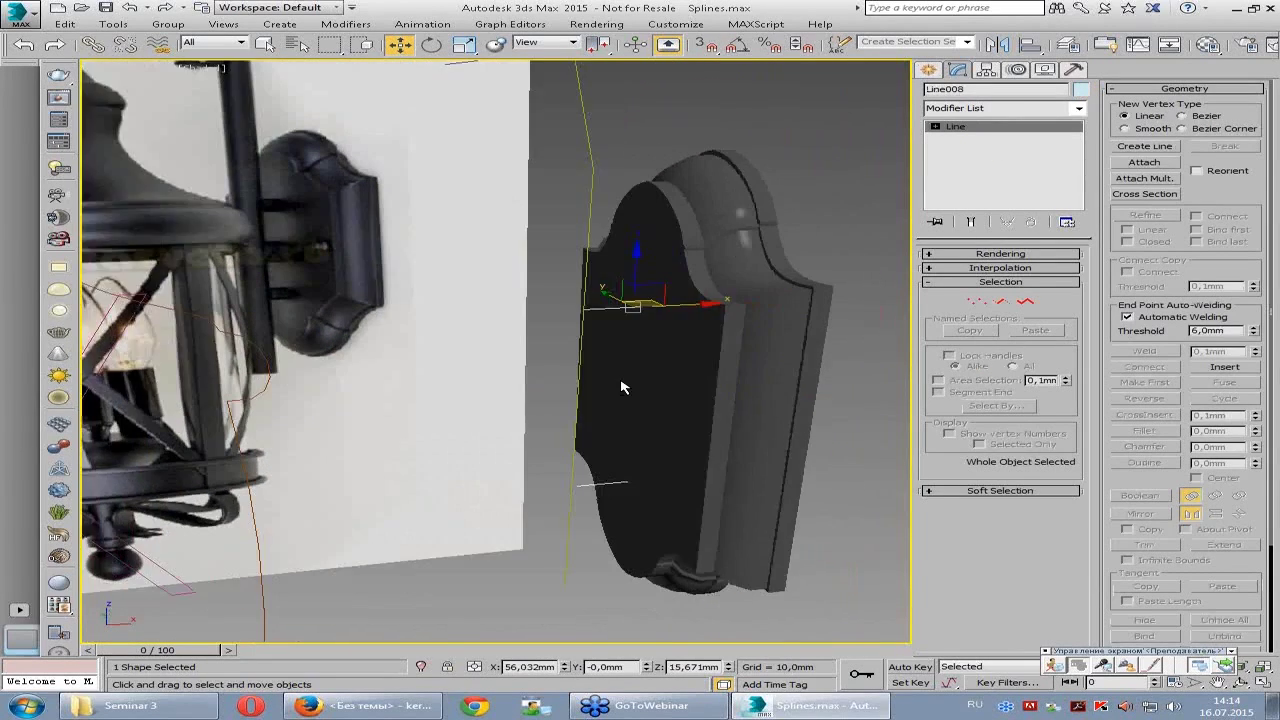
# - Enable Line008 in renderer and viewport with 3.035mm thickness and 16 sides
pyautogui.scroll(2, 626, 392)
pyautogui.scroll(2, 630, 385)
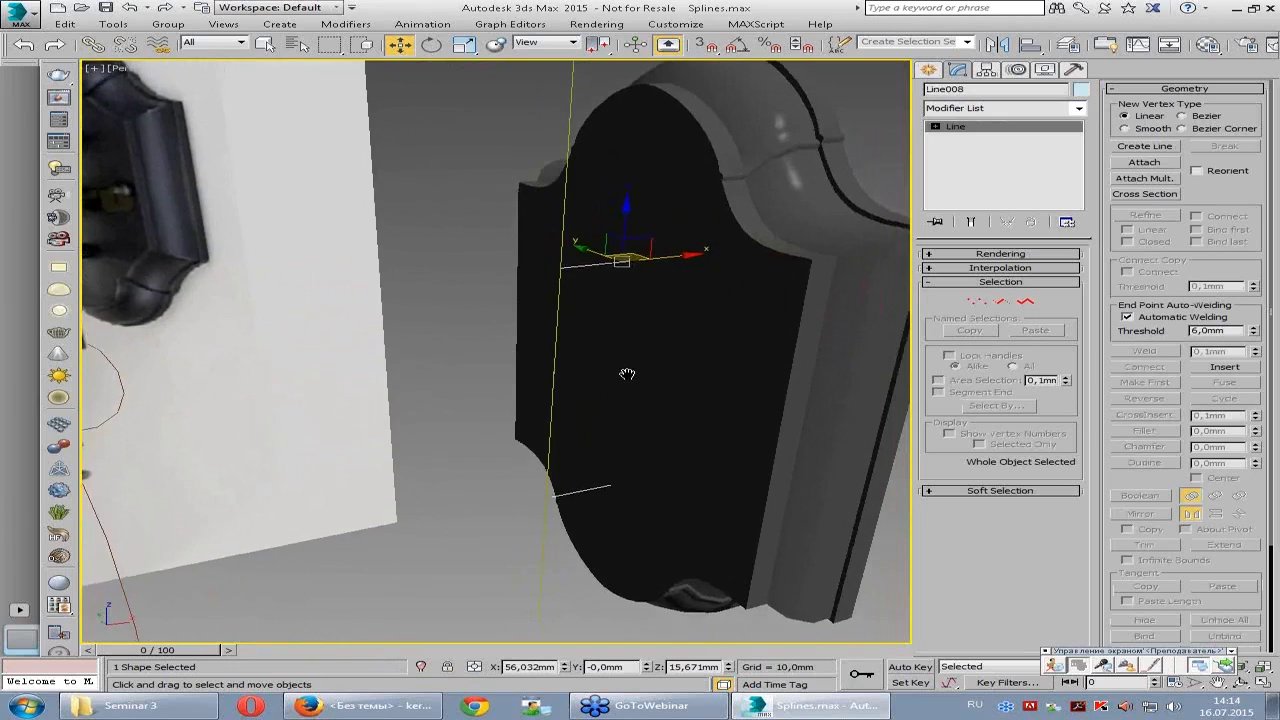
pyautogui.scroll(2, 600, 300)
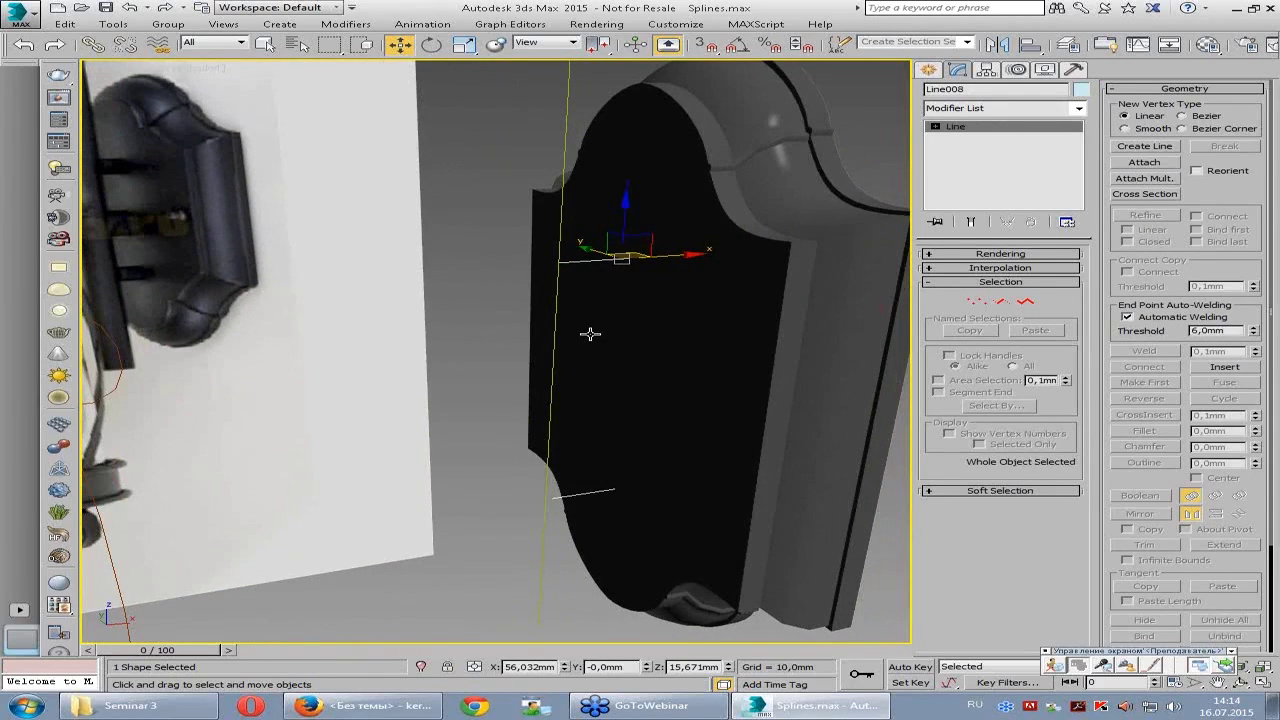
pyautogui.keyDown('alt'); pyautogui.moveTo(529, 347); pyautogui.dragTo(663, 354, button='middle'); pyautogui.keyUp('alt')
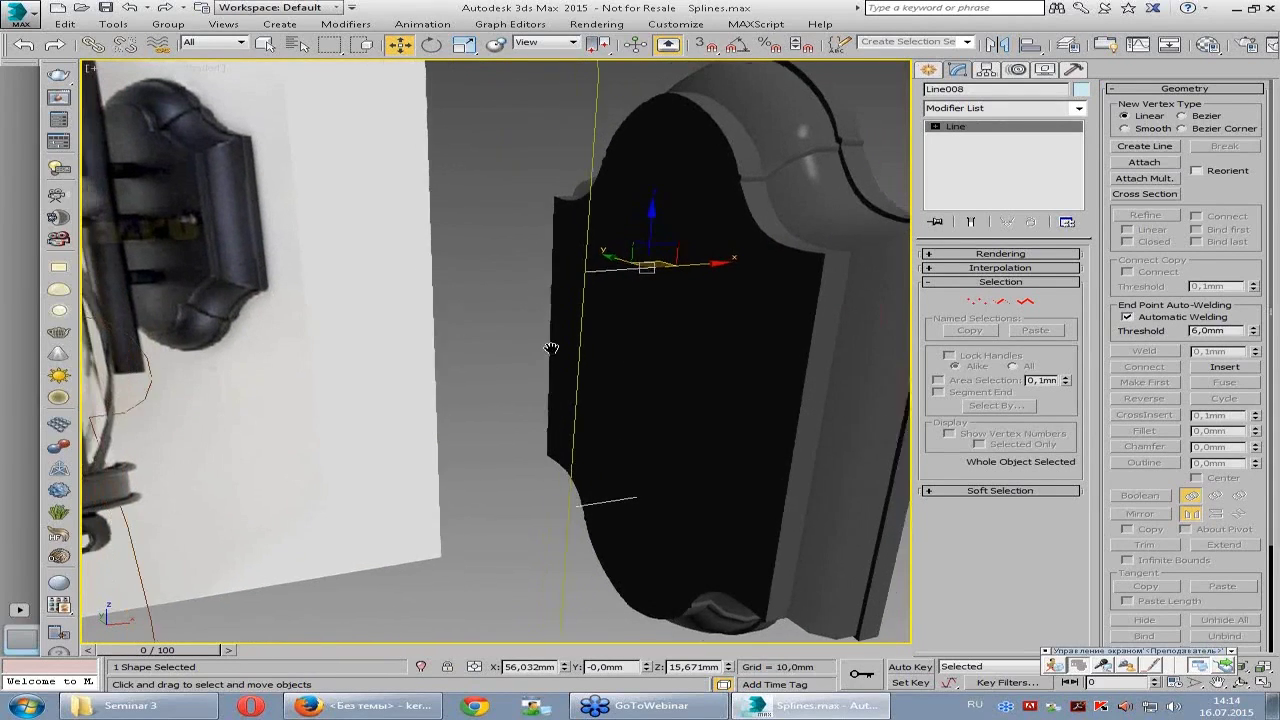
pyautogui.click(983, 255)
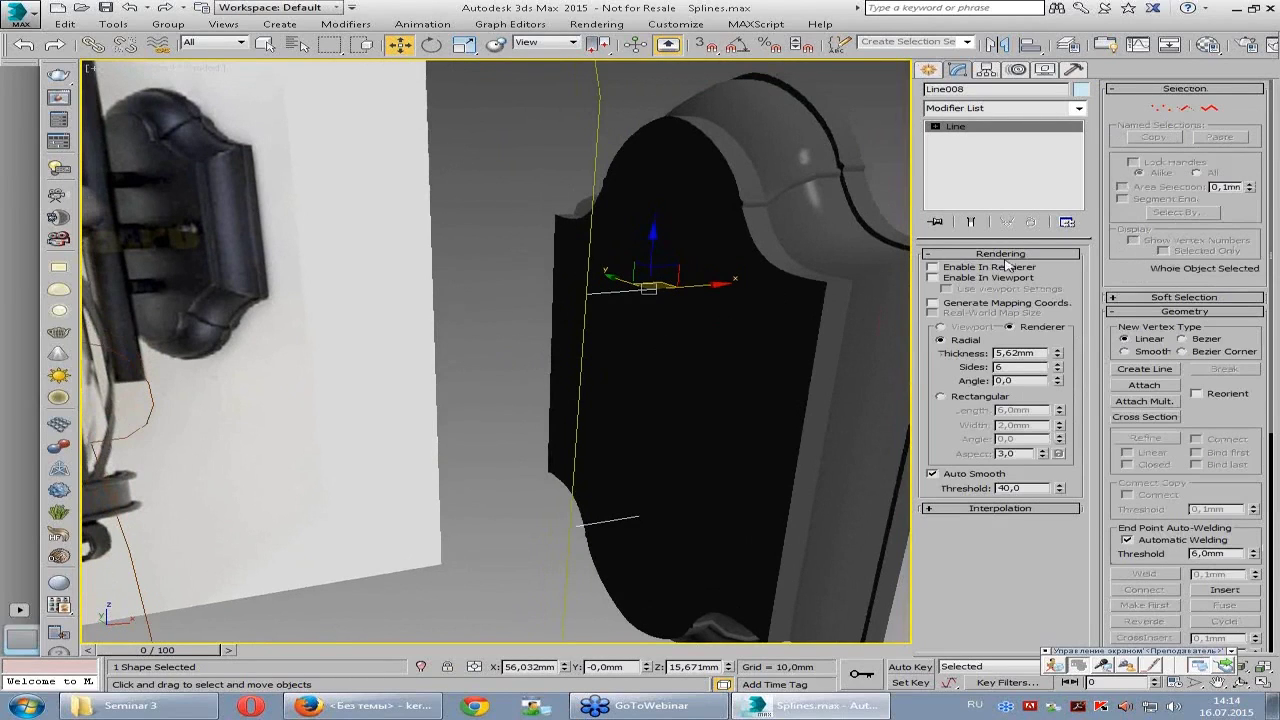
pyautogui.click(944, 278)
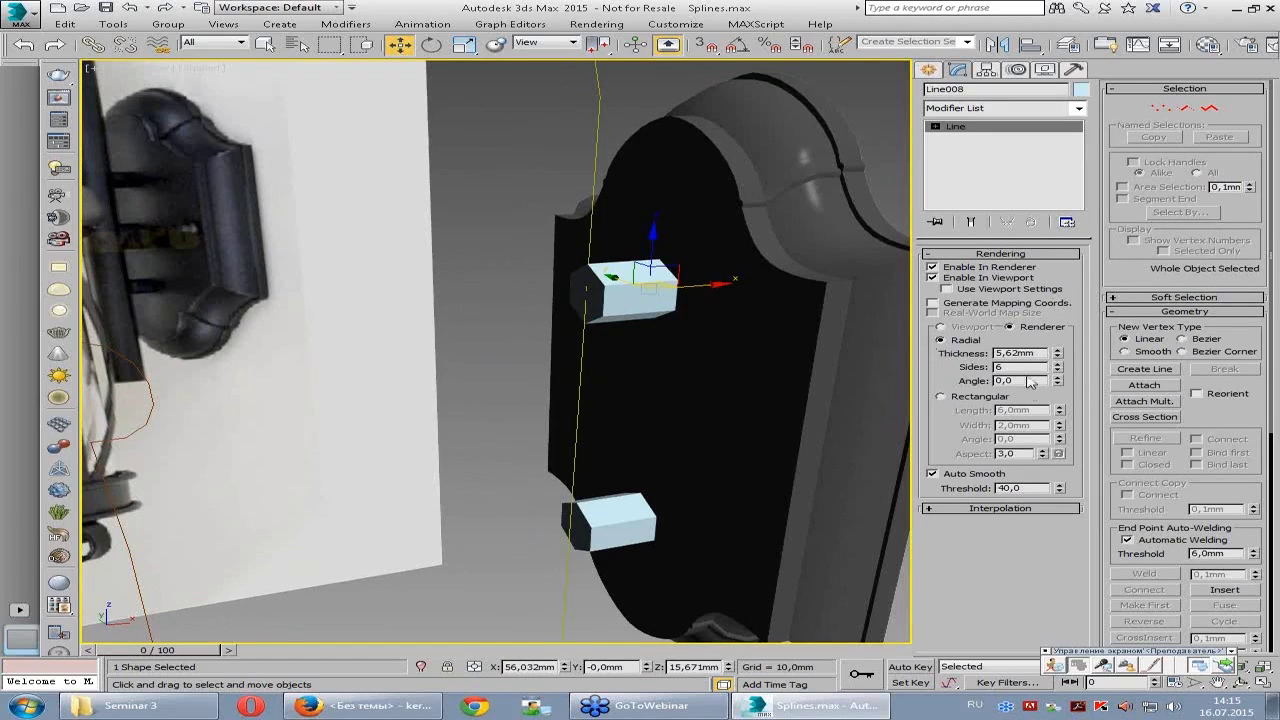
pyautogui.moveTo(1058, 358); pyautogui.dragTo(1058, 395)
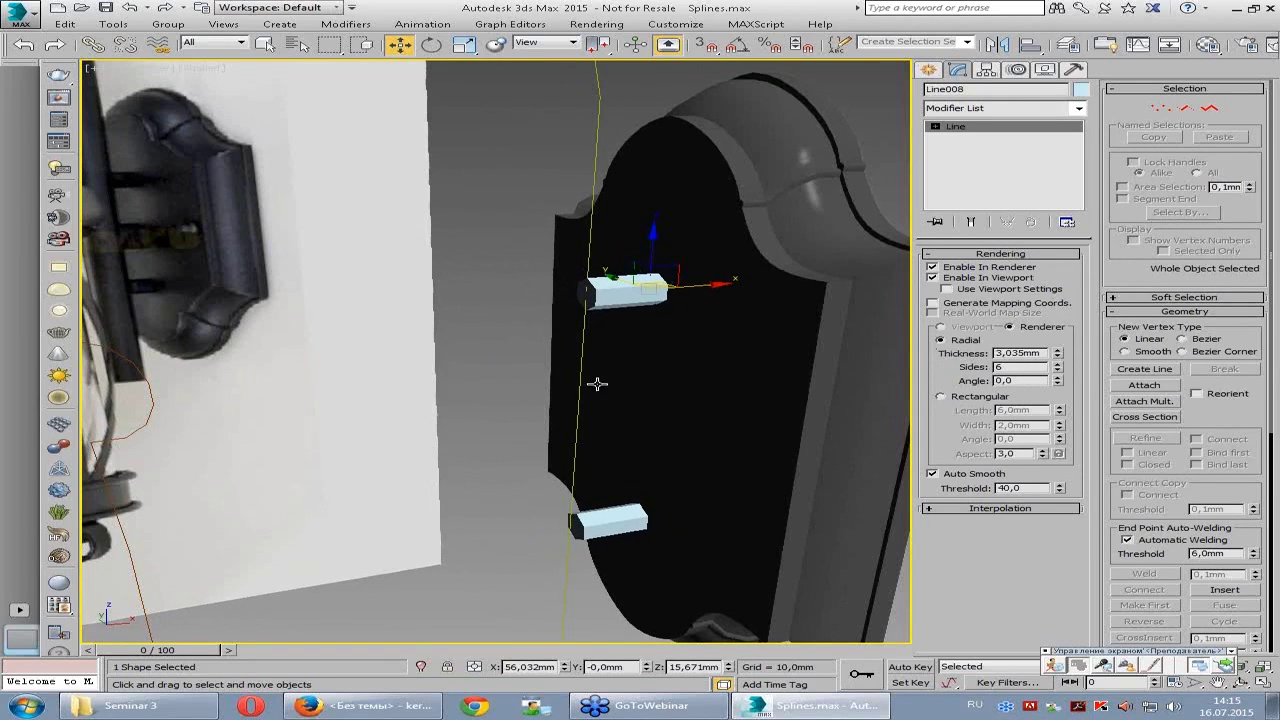
pyautogui.scroll(-2, 625, 268)
pyautogui.scroll(-2, 620, 264)
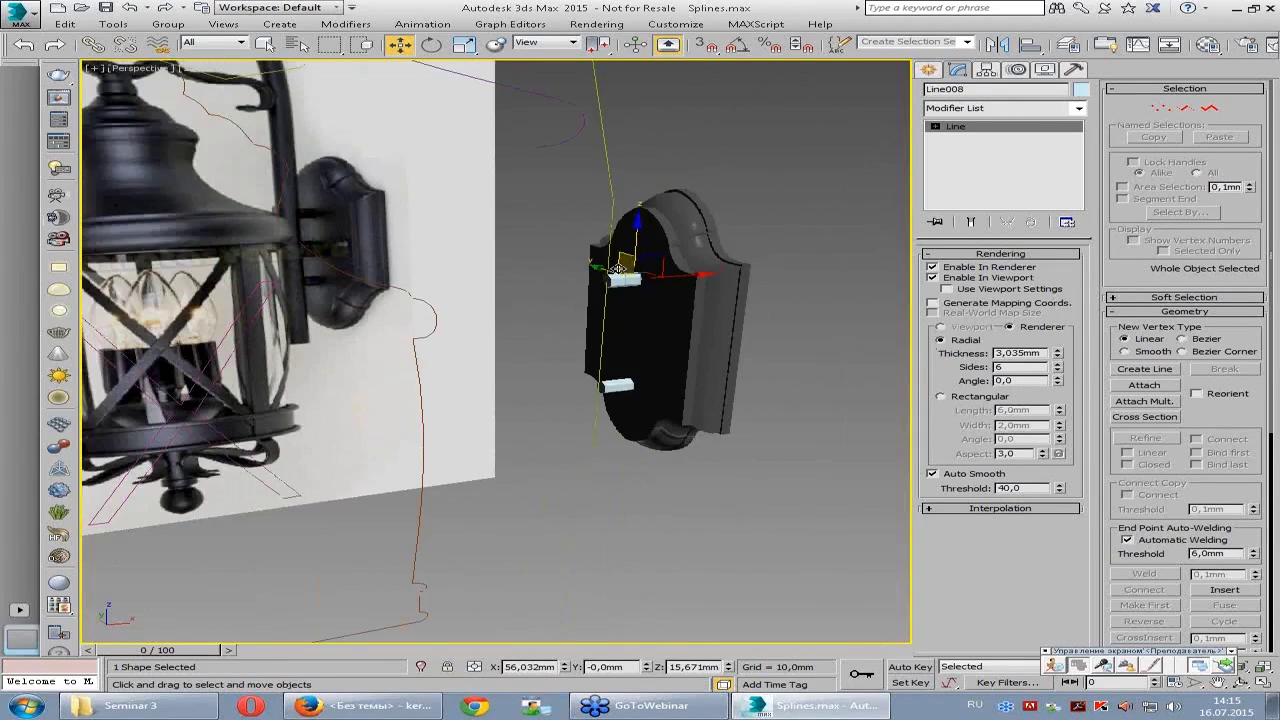
pyautogui.scroll(2, 609, 241)
pyautogui.scroll(2, 603, 262)
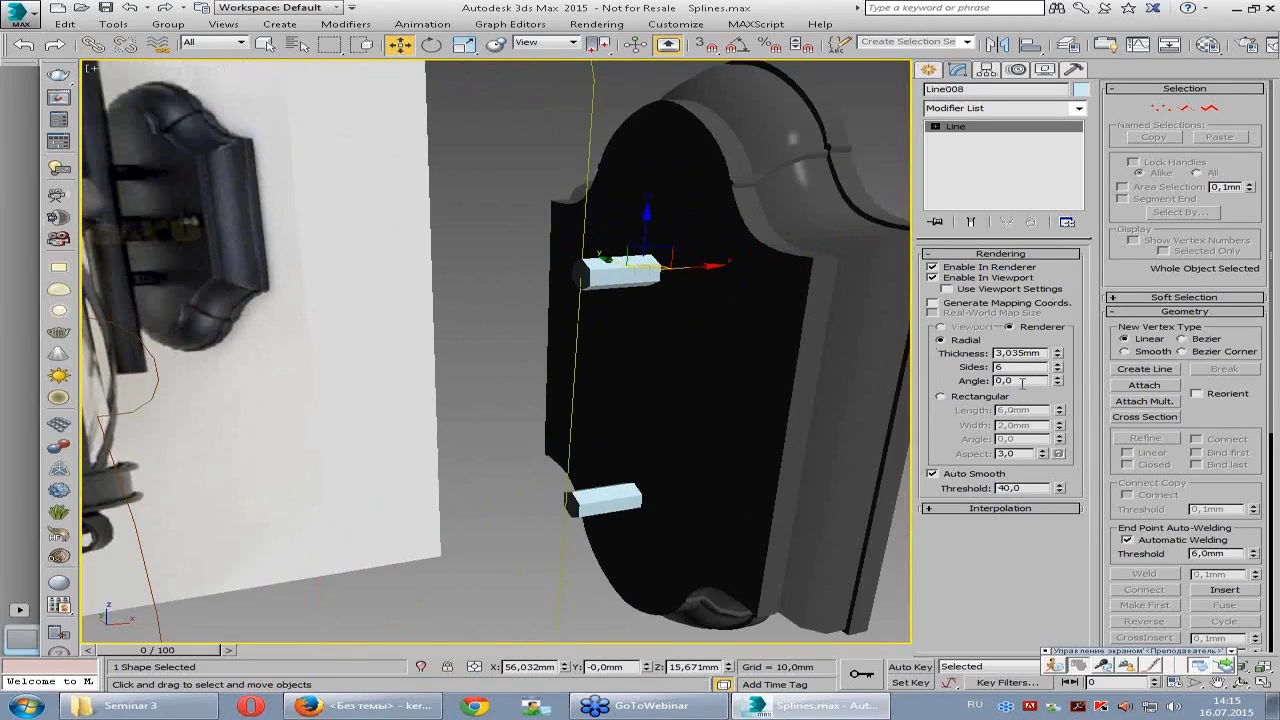
pyautogui.moveTo(1058, 370); pyautogui.dragTo(1065, 243)
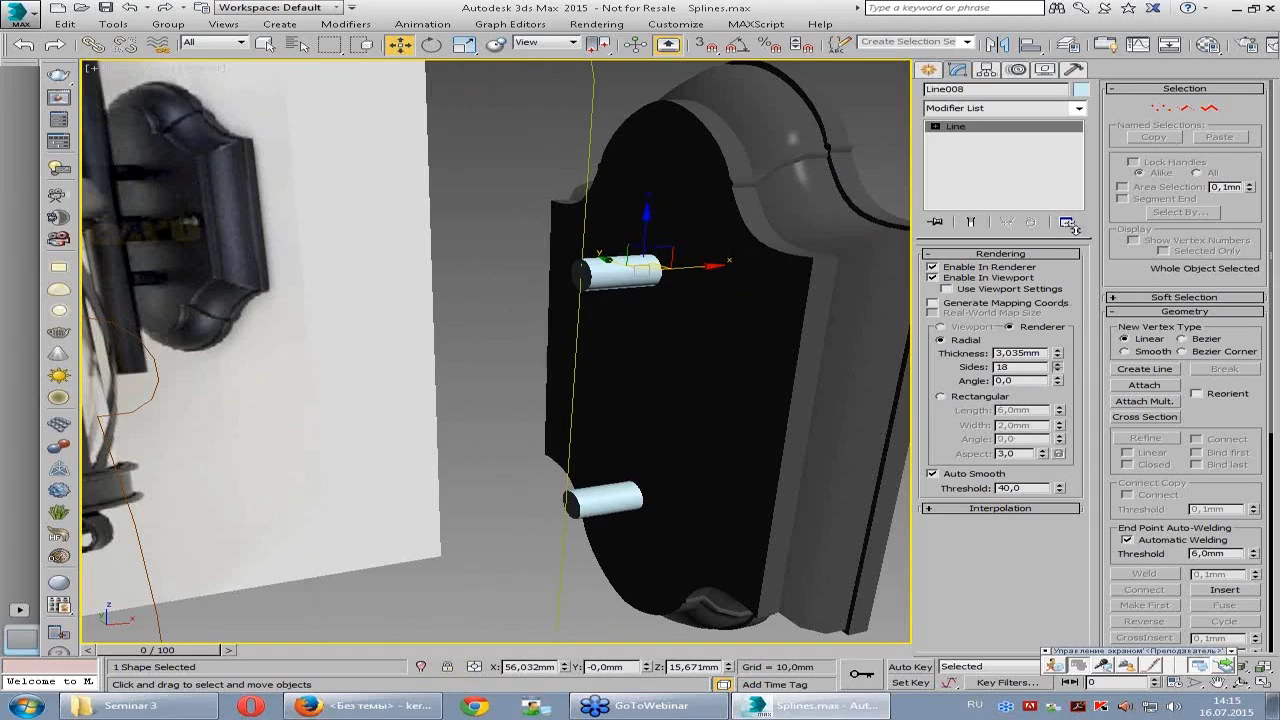
pyautogui.moveTo(586, 343)
pyautogui.keyDown('alt'); pyautogui.mouseDown(button='middle')
pyautogui.moveTo(674, 343)
pyautogui.moveTo(634, 337)
pyautogui.moveTo(612, 241)
pyautogui.mouseUp(button='middle'); pyautogui.keyUp('alt')
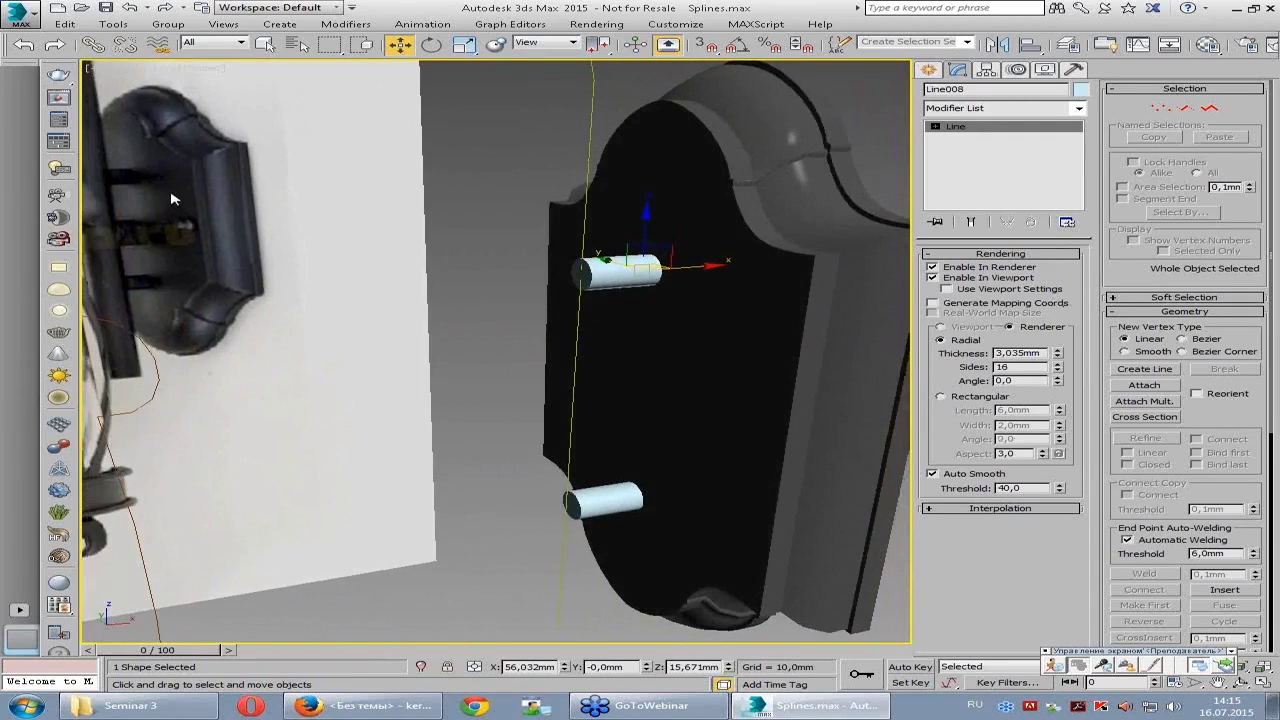
pyautogui.keyDown('alt'); pyautogui.moveTo(600, 400); pyautogui.dragTo(573, 337, button='middle'); pyautogui.keyUp('alt')
# - Toggle wireframe with F3 to inspect the pinned shield, then return to shaded display
pyautogui.press('F3')
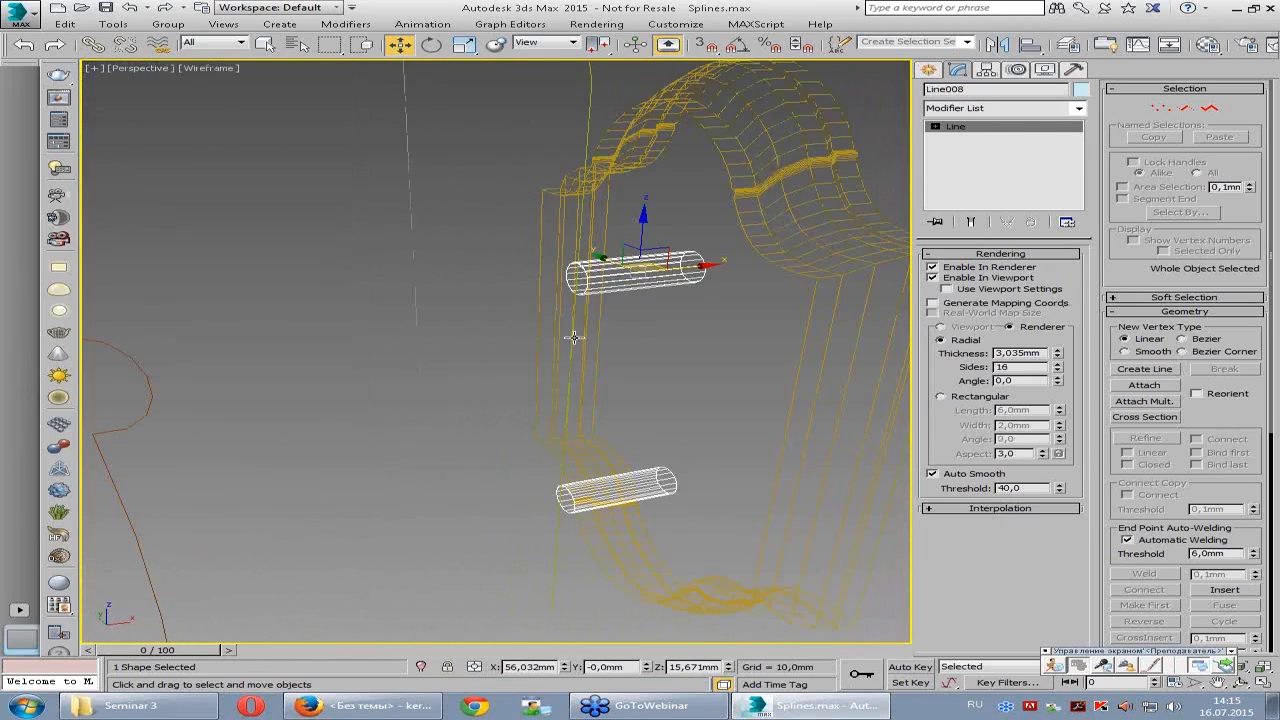
pyautogui.scroll(-3, 520, 280)
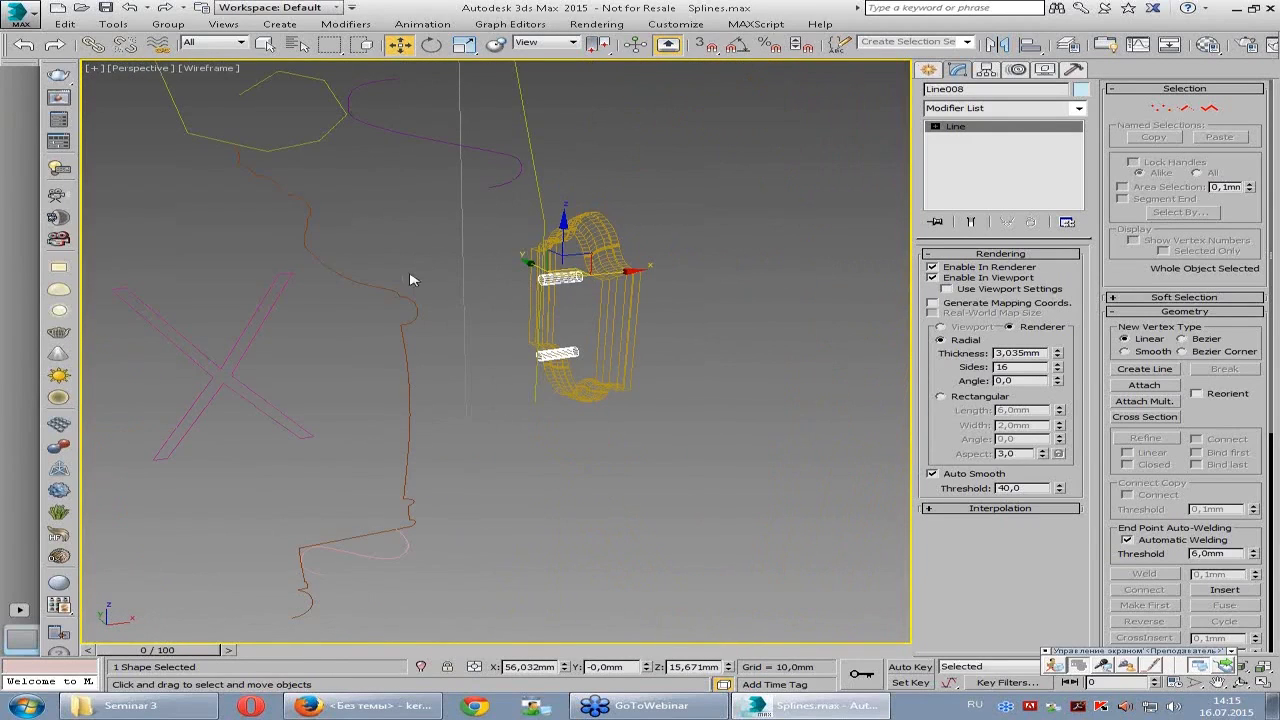
pyautogui.scroll(2, 502, 297)
pyautogui.scroll(-2, 543, 297)
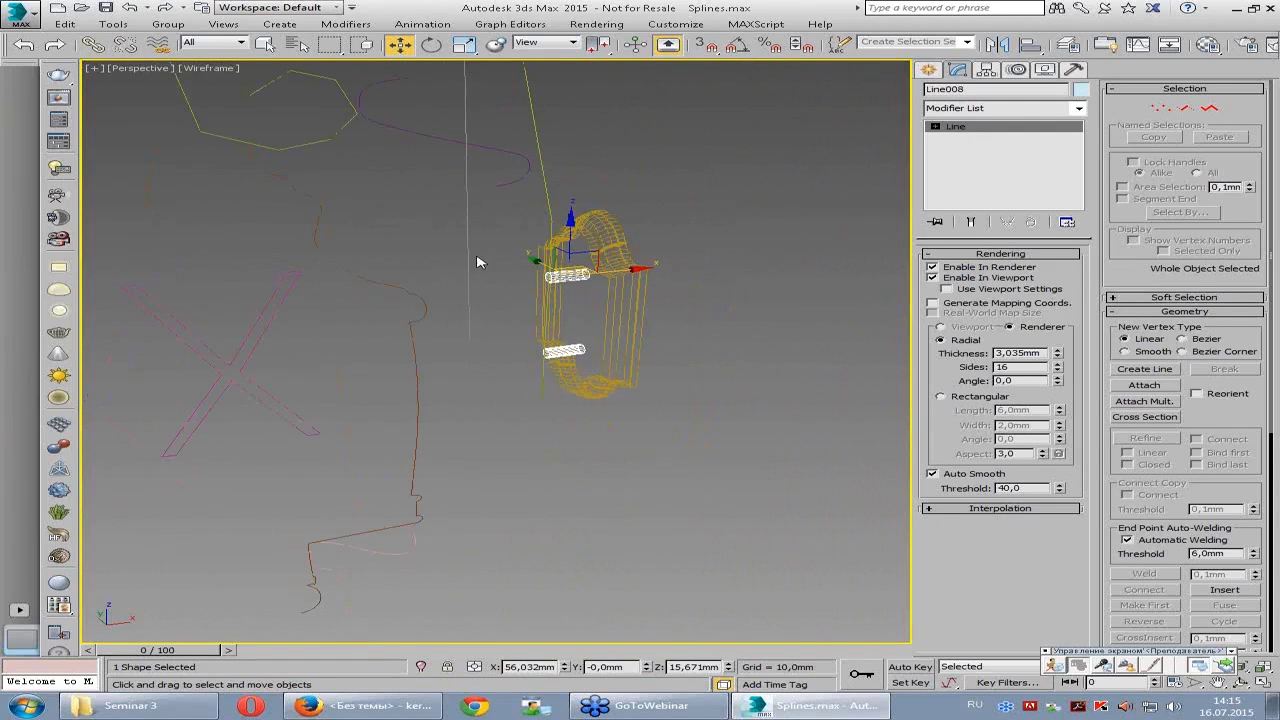
pyautogui.scroll(2, 500, 286)
pyautogui.scroll(-1, 520, 286)
pyautogui.scroll(-2, 550, 285)
pyautogui.scroll(3, 578, 282)
pyautogui.press('F3')
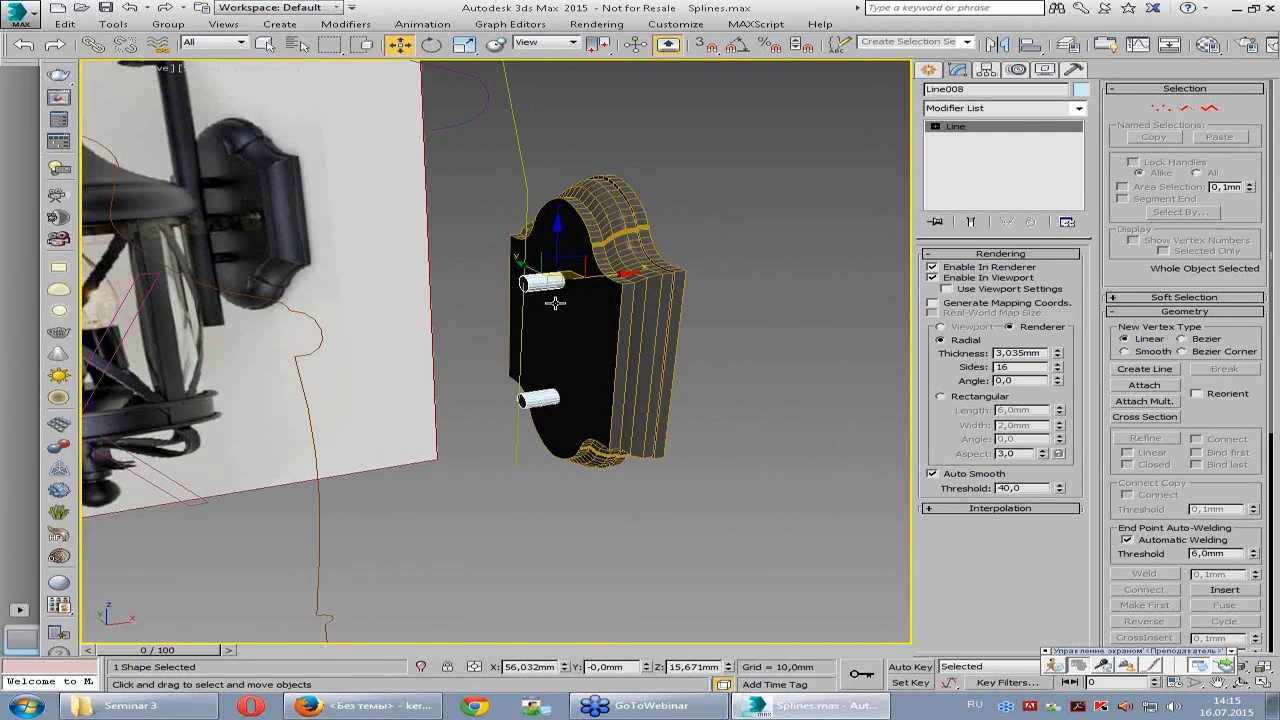
# - Reframe the view toward the lamp photo and select the Line006 bracket spline
pyautogui.scroll(-2, 560, 290)
pyautogui.scroll(-2, 558, 270)
pyautogui.scroll(-2, 555, 250)
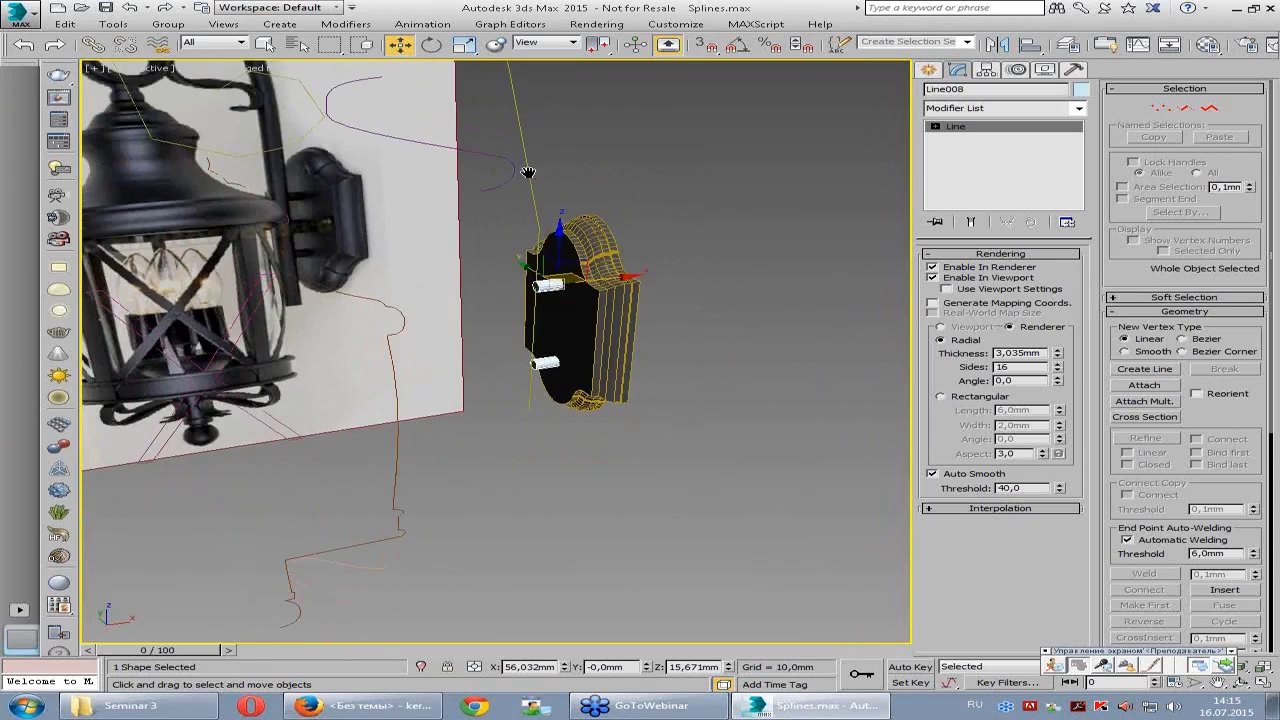
pyautogui.scroll(-2, 550, 226)
pyautogui.moveTo(550, 226); pyautogui.dragTo(560, 255, button='middle')
pyautogui.scroll(2, 609, 343)
pyautogui.keyDown('alt'); pyautogui.moveTo(585, 311); pyautogui.dragTo(623, 285, button='middle'); pyautogui.keyUp('alt')
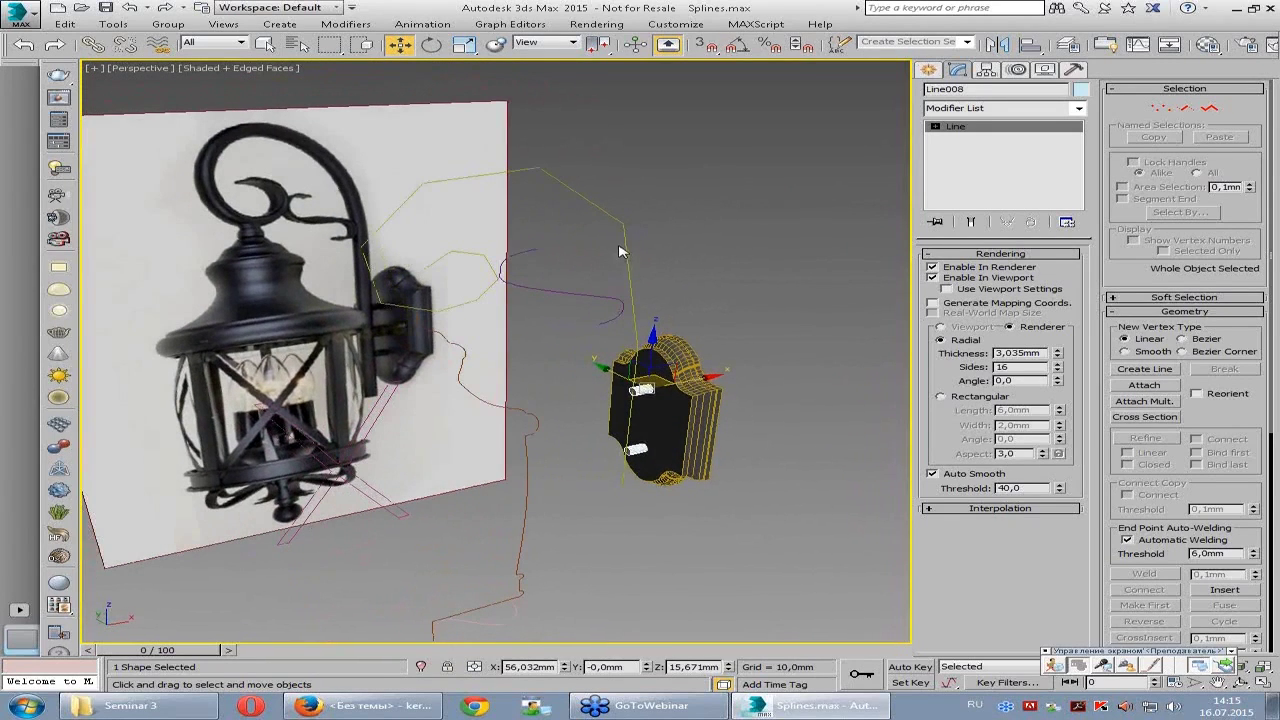
pyautogui.click(621, 251)
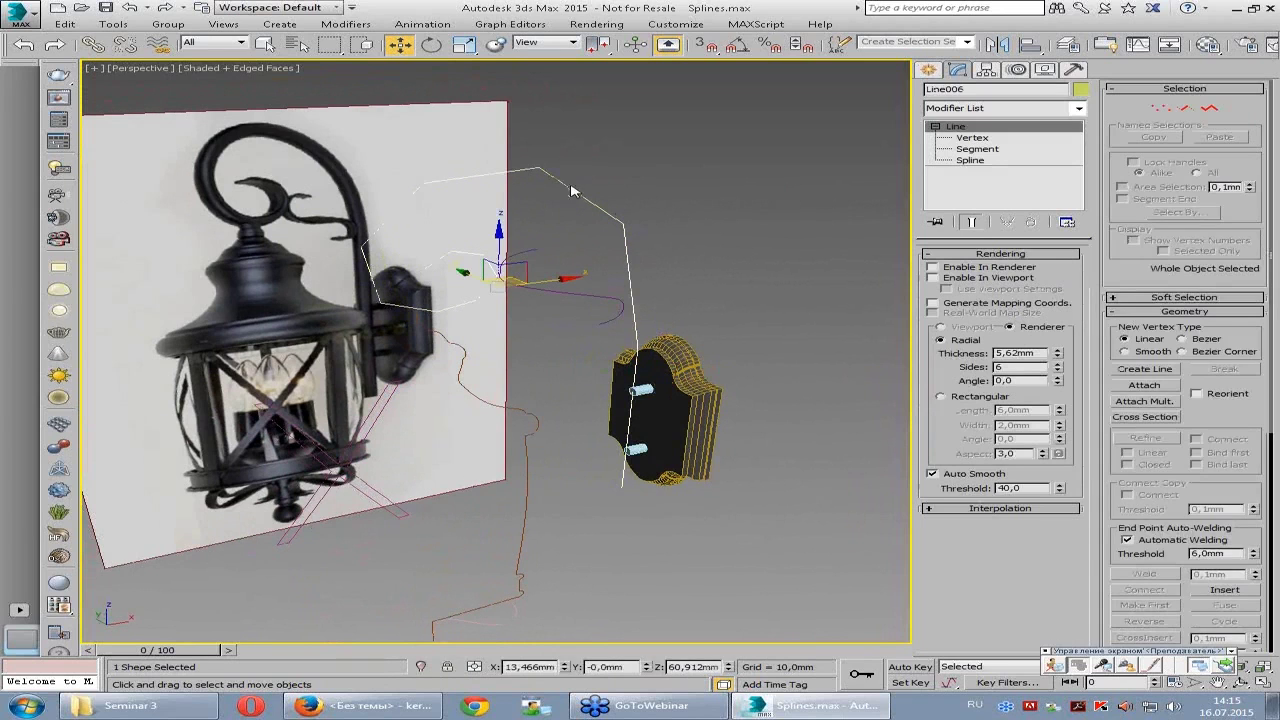
# - At Vertex level, select all bracket-spline vertices and check them in the enlarged Front view
pyautogui.keyDown('alt'); pyautogui.moveTo(565, 323); pyautogui.dragTo(537, 323, button='middle'); pyautogui.keyUp('alt')
pyautogui.keyDown('alt'); pyautogui.moveTo(463, 246); pyautogui.dragTo(527, 258, button='middle'); pyautogui.keyUp('alt')
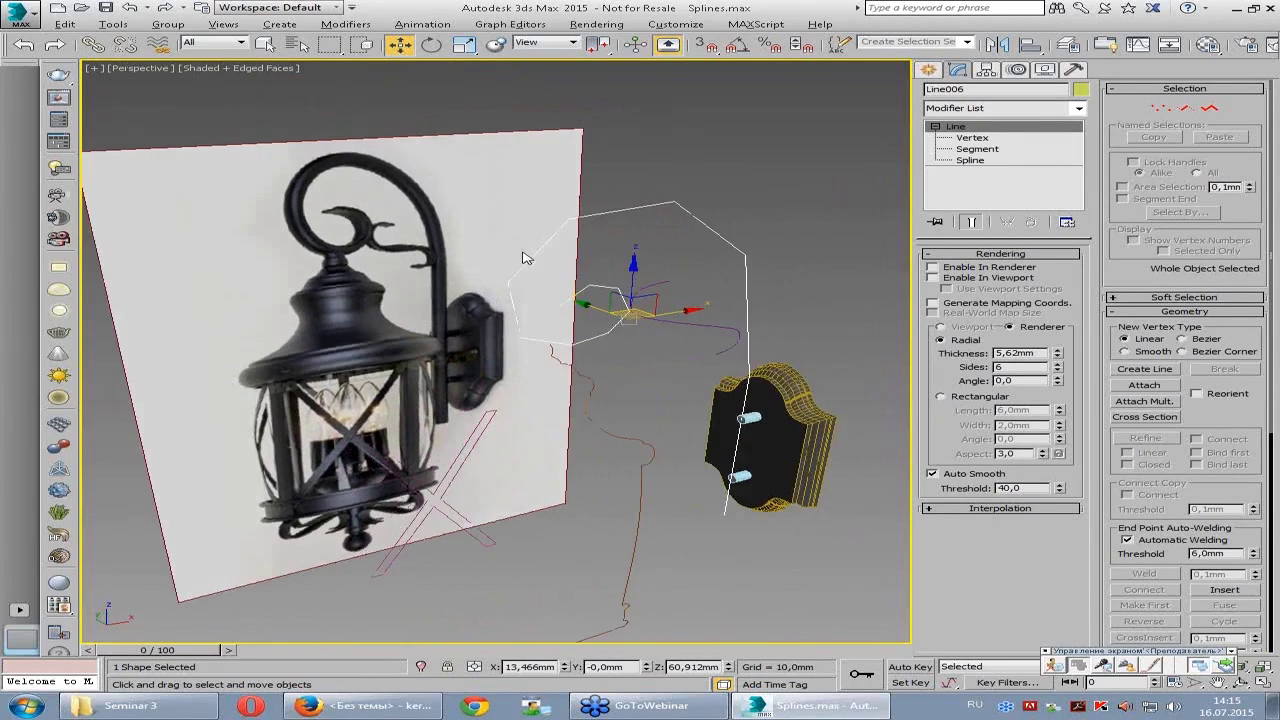
pyautogui.click(975, 254)
pyautogui.click(972, 138)
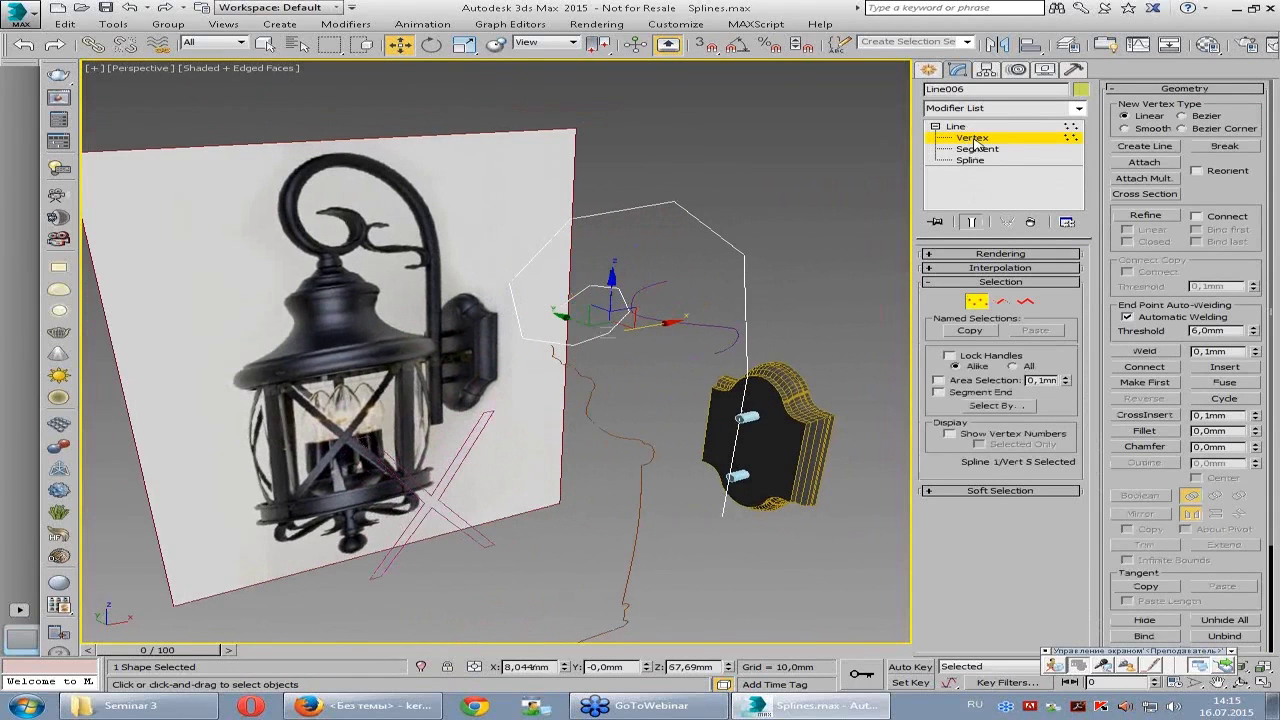
pyautogui.hotkey('ctrl', 'a')
pyautogui.hotkey('alt', 'w')
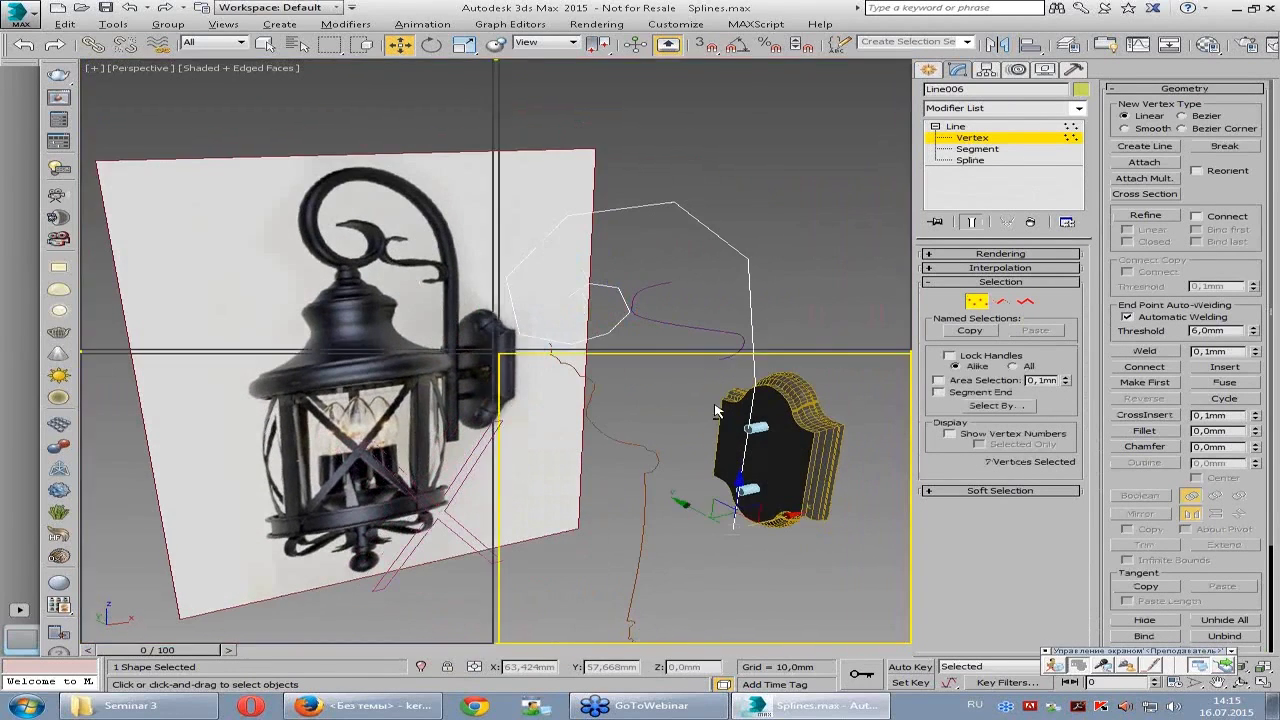
pyautogui.hotkey('alt', 'w')
pyautogui.moveTo(435, 165); pyautogui.dragTo(490, 293, button='middle')
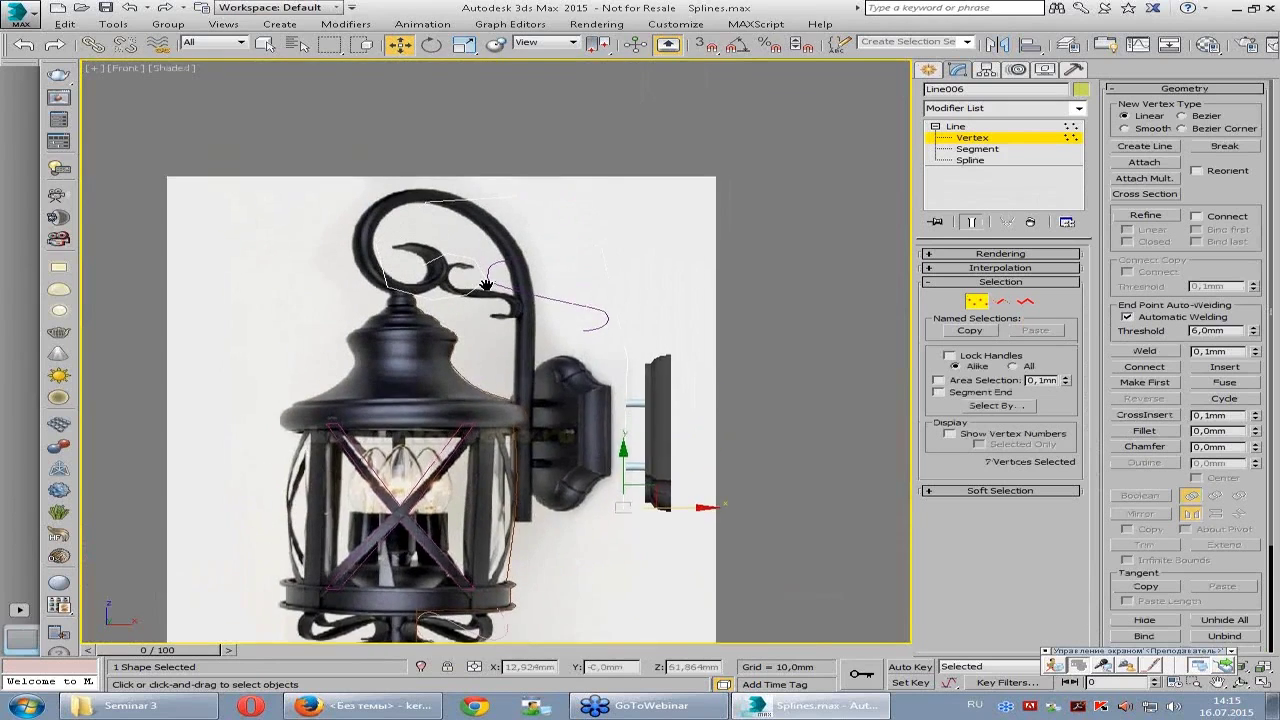
pyautogui.scroll(-2, 490, 293)
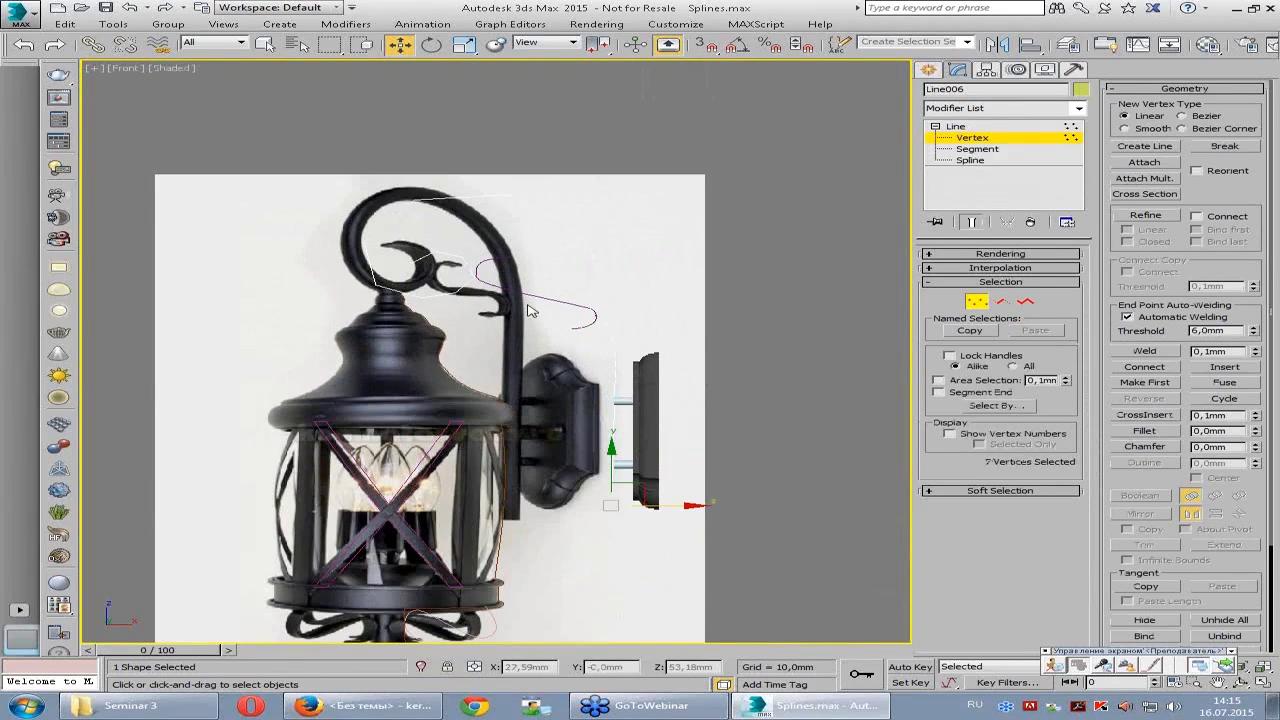
pyautogui.moveTo(286, 143); pyautogui.dragTo(620, 325)
pyautogui.click(489, 337)
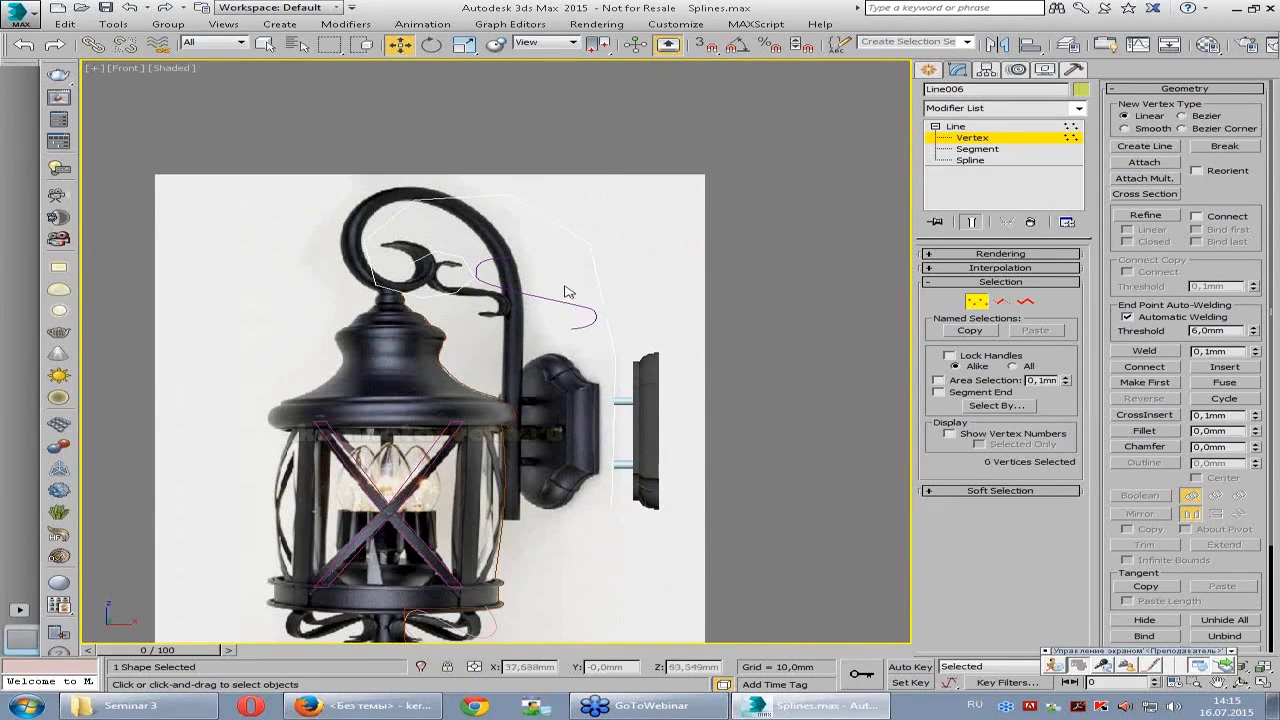
# - Return to object level in Perspective, Hold the scene, and quit 3ds Max without saving
pyautogui.press('p')
pyautogui.keyDown('alt'); pyautogui.moveTo(562, 358); pyautogui.dragTo(700, 300, button='middle'); pyautogui.keyUp('alt')
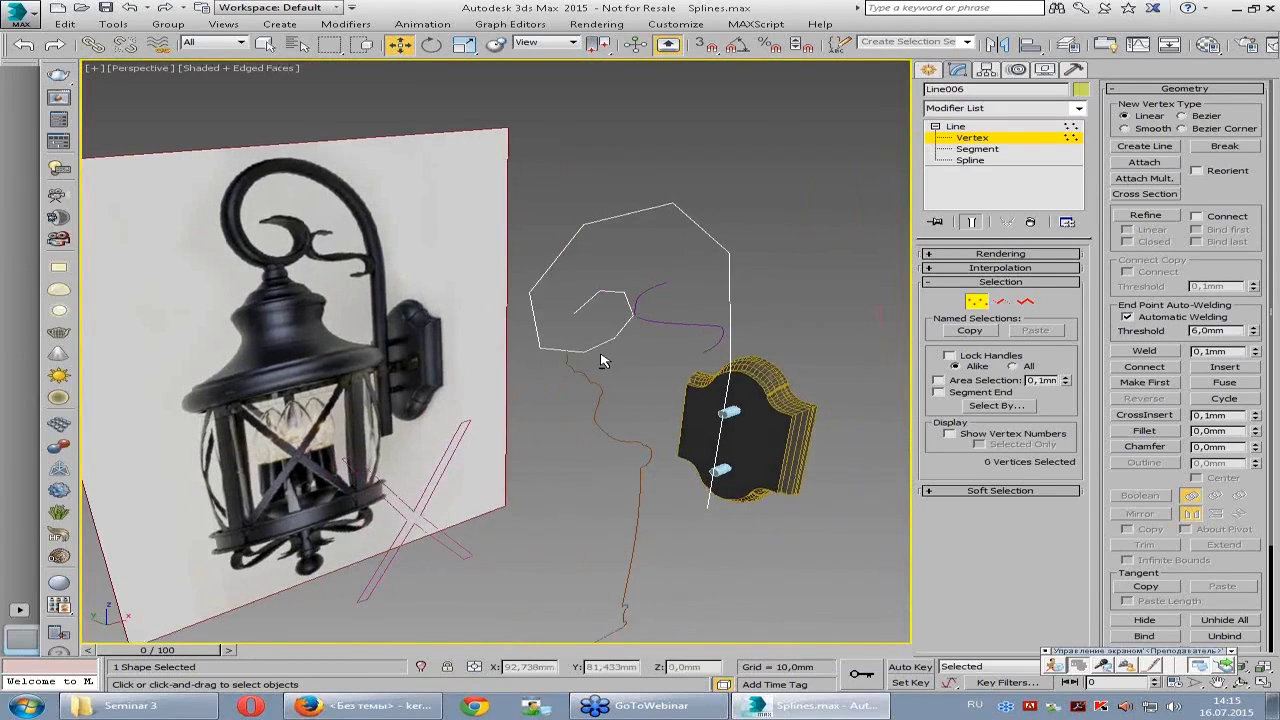
pyautogui.press('1')
pyautogui.keyDown('alt'); pyautogui.moveTo(900, 240); pyautogui.dragTo(790, 246, button='middle'); pyautogui.keyUp('alt')
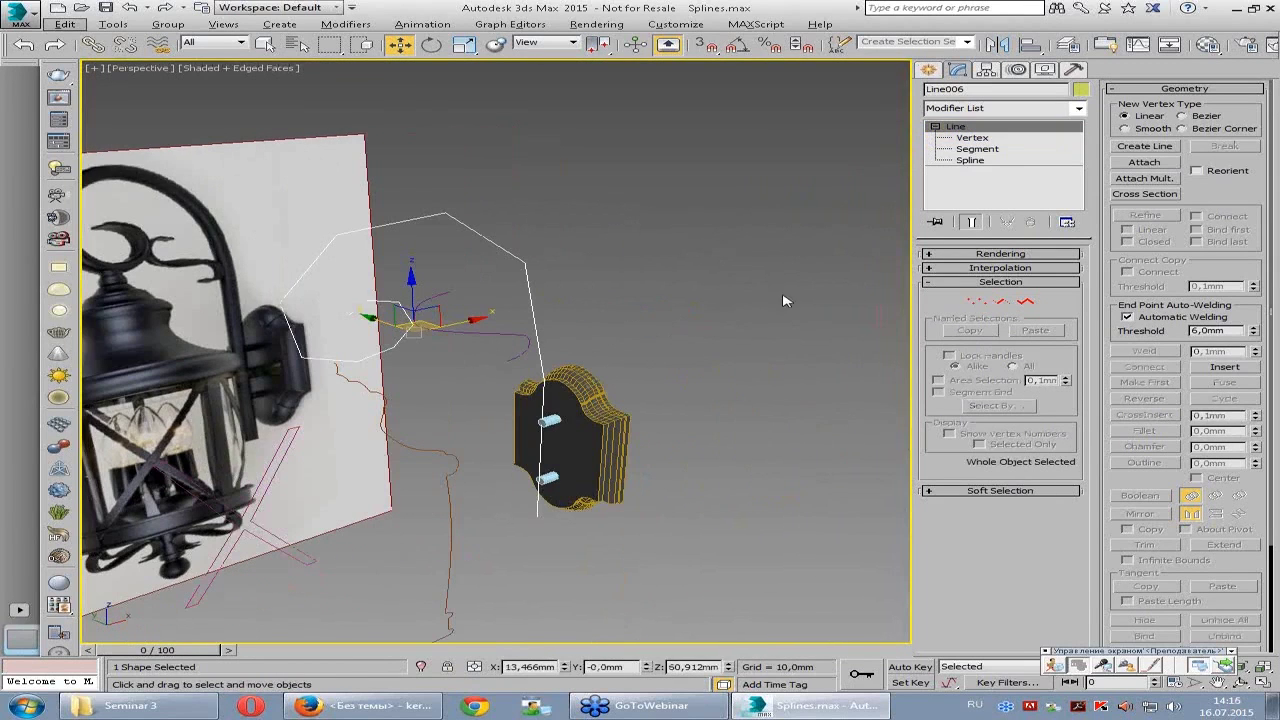
pyautogui.hotkey('ctrl', 'alt', 'h')
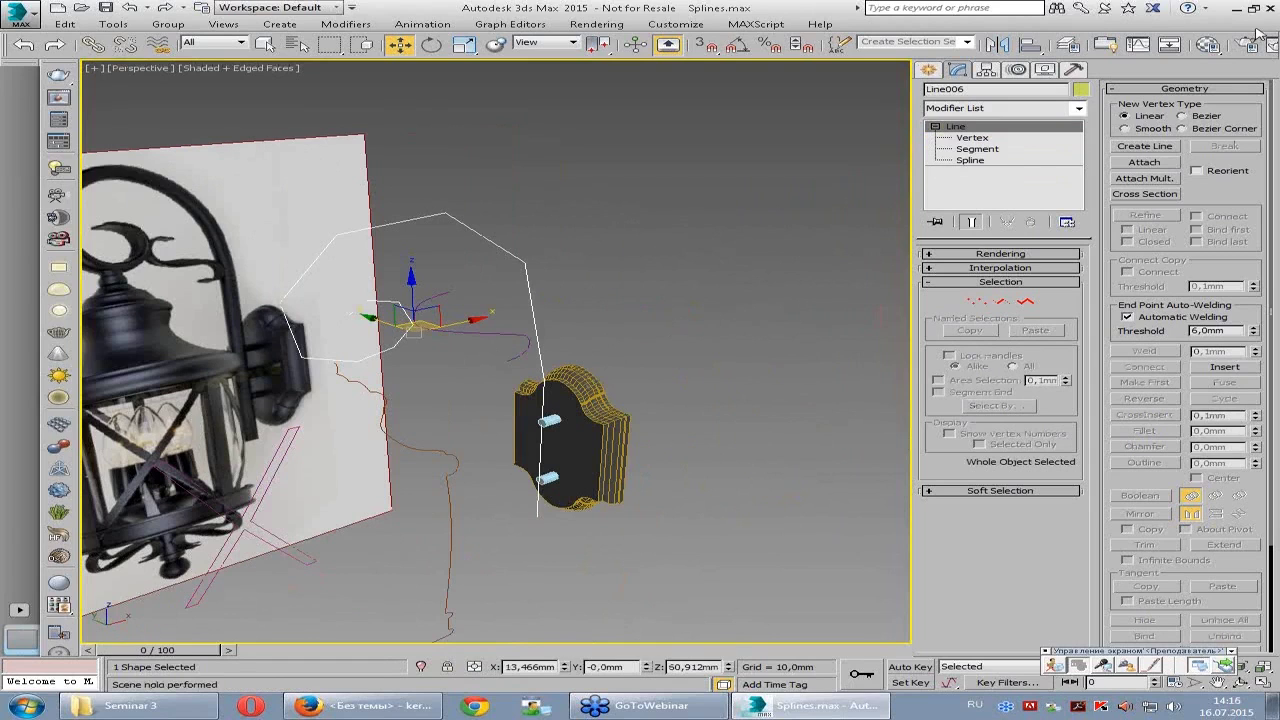
pyautogui.click(1268, 8)
pyautogui.click(632, 378)
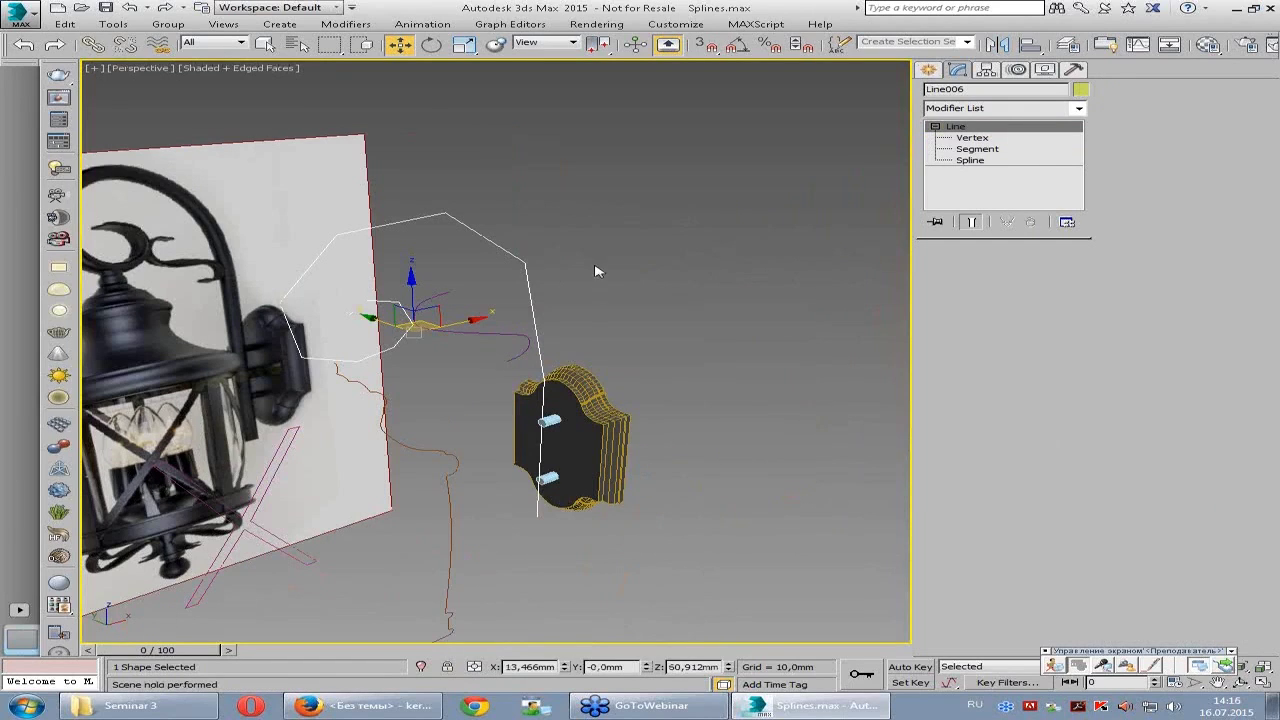
# - Relaunch 3ds Max, open Splines.max, dismiss the gamma warning, and fetch the held scene
pyautogui.doubleClick(37, 332)
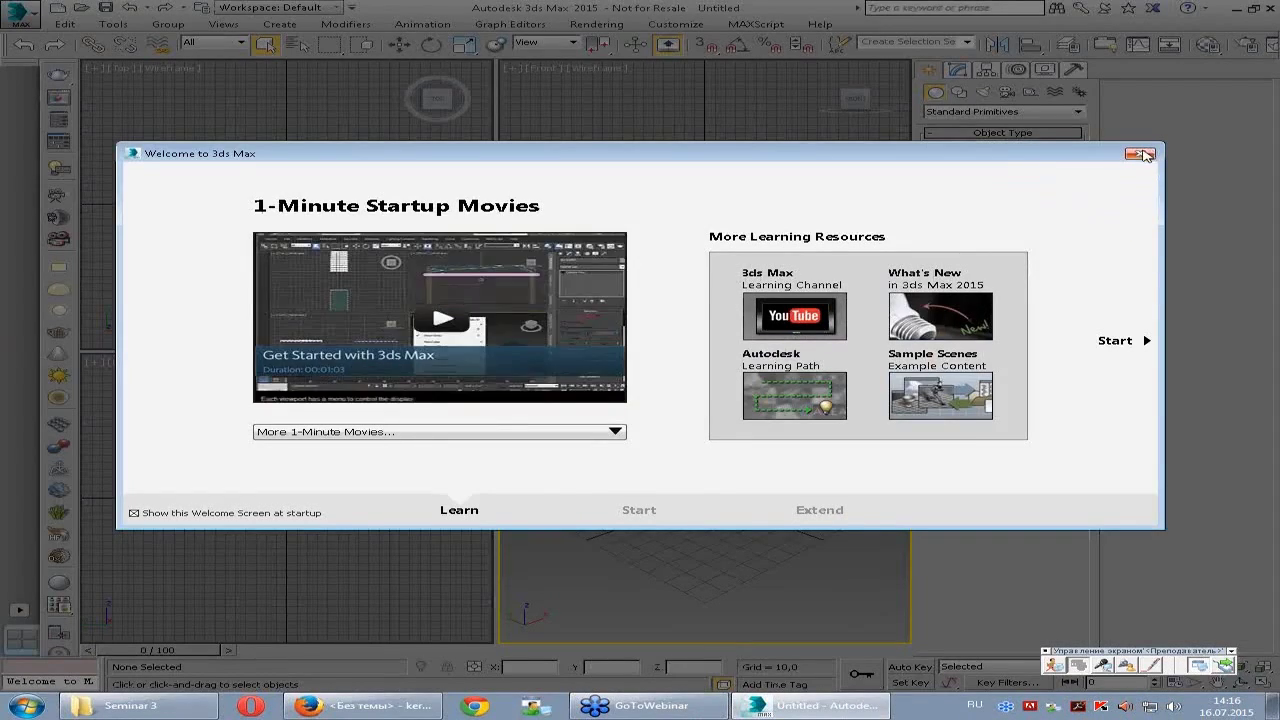
pyautogui.click(1141, 155)
pyautogui.click(226, 90)
pyautogui.click(638, 465)
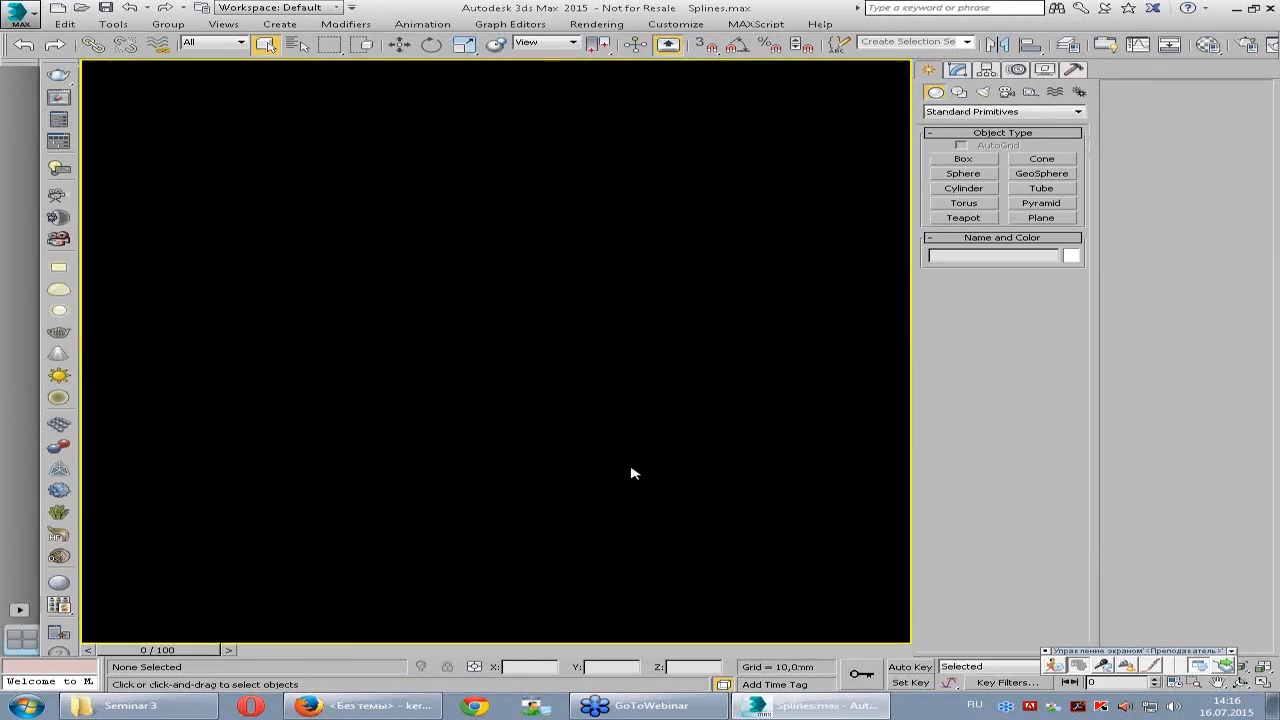
pyautogui.hotkey('ctrl', 'alt', 'f')
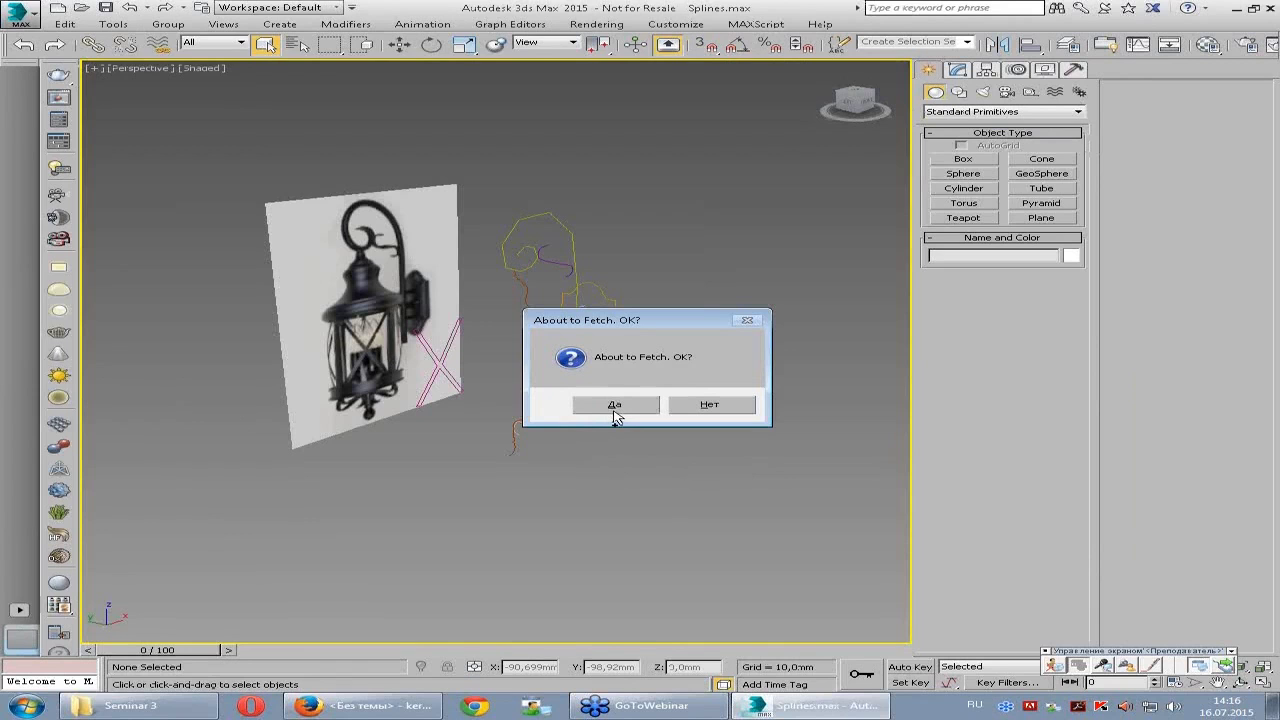
pyautogui.click(614, 405)
# - Select the Line006 bracket spline and enter its vertex editing
pyautogui.click(492, 275)
pyautogui.press('1')
pyautogui.keyDown('alt'); pyautogui.moveTo(540, 305); pyautogui.dragTo(555, 315, button='middle'); pyautogui.keyUp('alt')
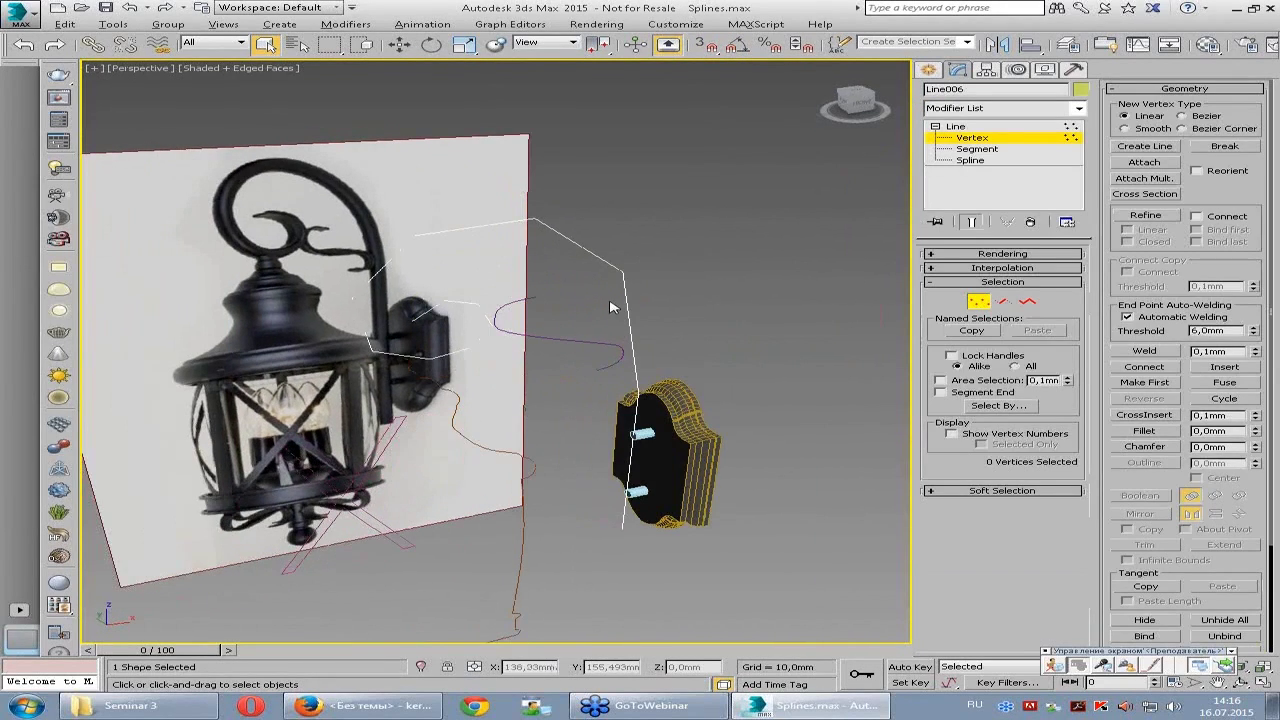
# - Return the spline to object level and select the octagonal bracket spline Line006
pyautogui.rightClick(518, 291)
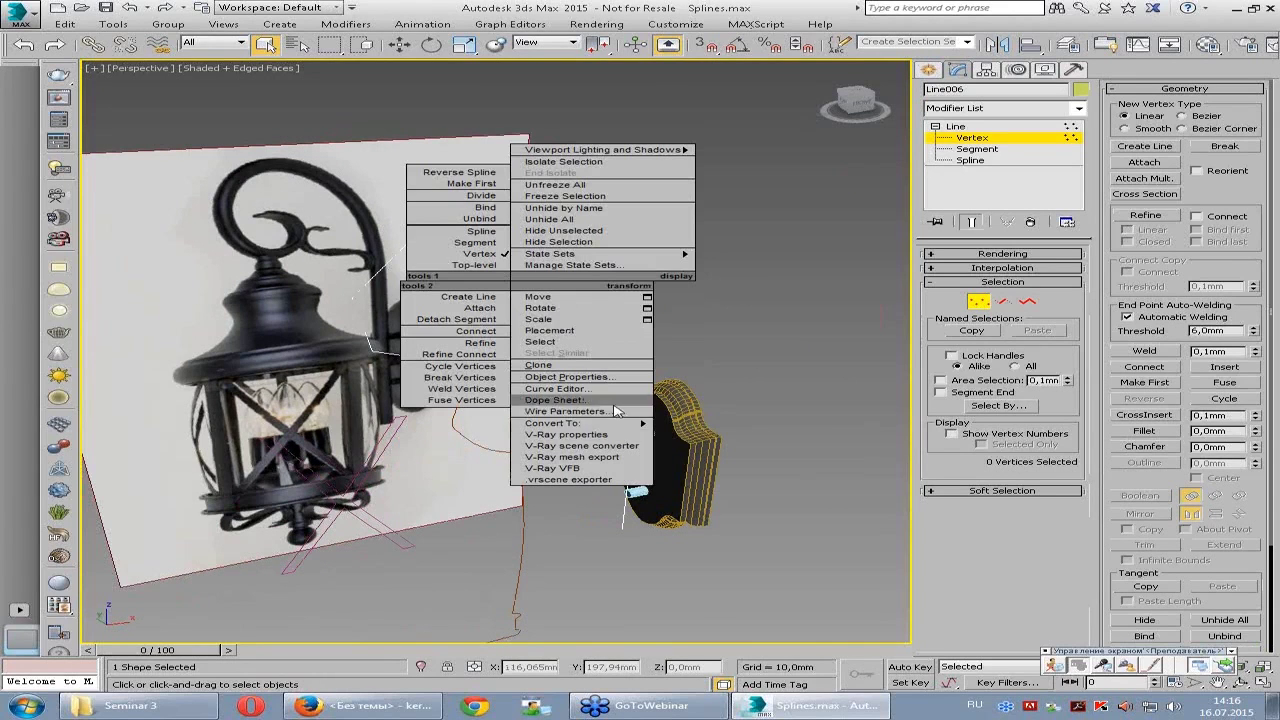
pyautogui.click(460, 268)
pyautogui.rightClick(640, 372)
pyautogui.moveTo(552, 423)
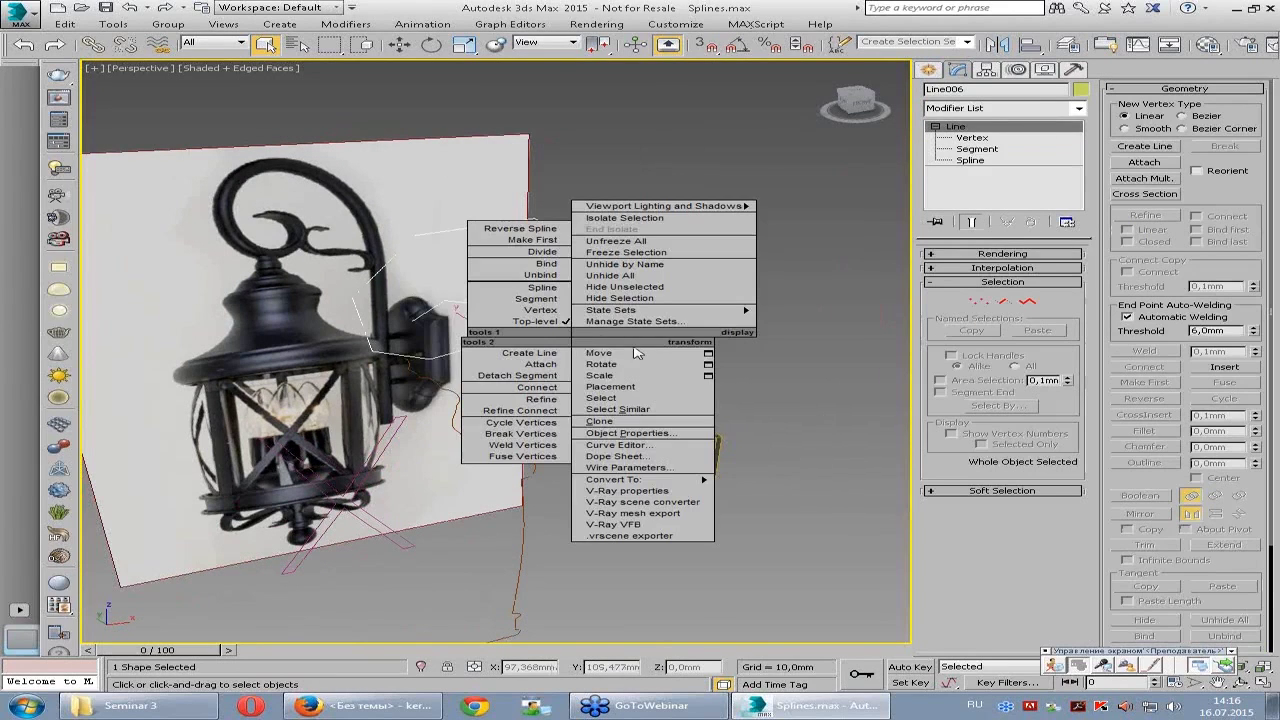
pyautogui.click(745, 485)
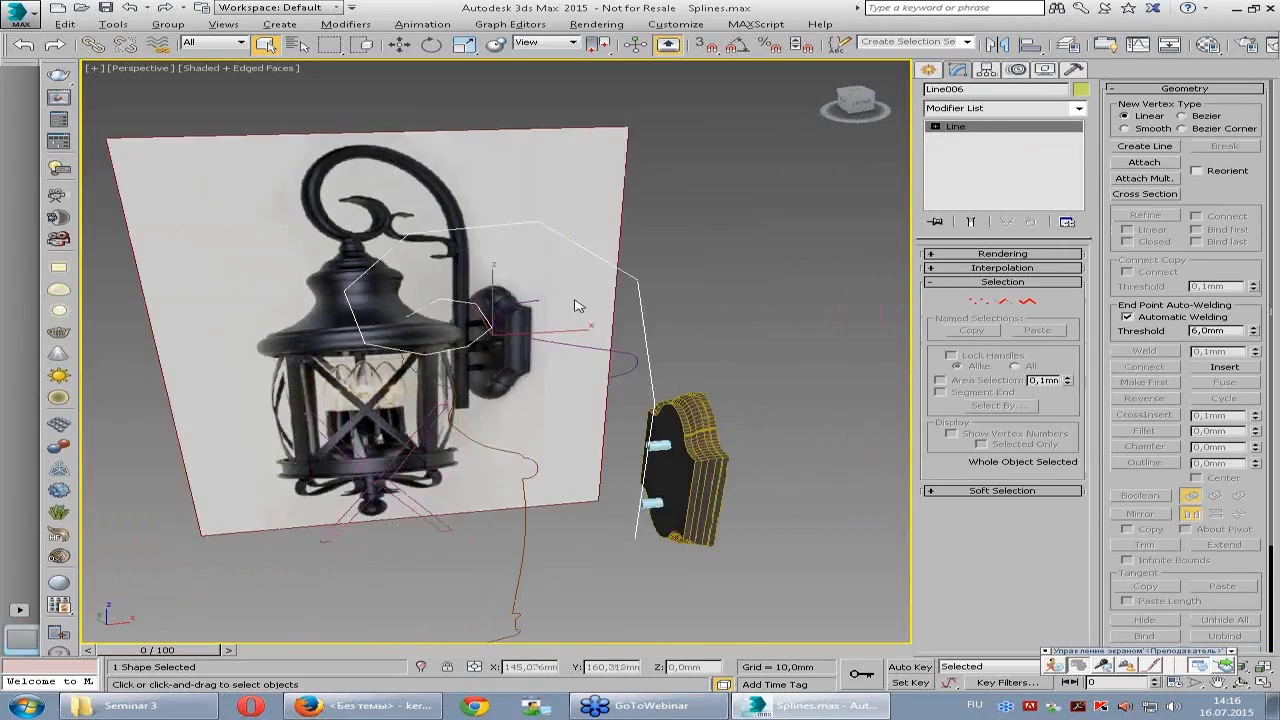
pyautogui.keyDown('alt'); pyautogui.moveTo(745, 485); pyautogui.dragTo(634, 297, button='middle'); pyautogui.keyUp('alt')
pyautogui.click(568, 345)
pyautogui.click(568, 345)
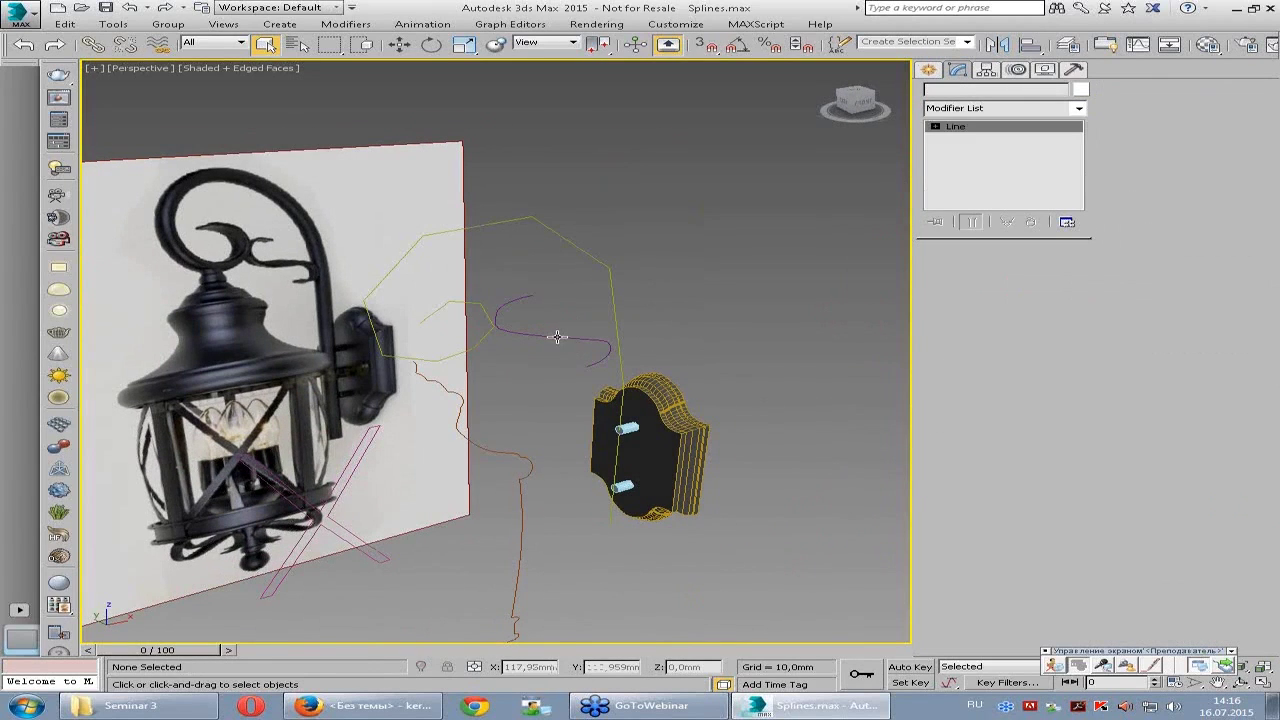
pyautogui.click(576, 244)
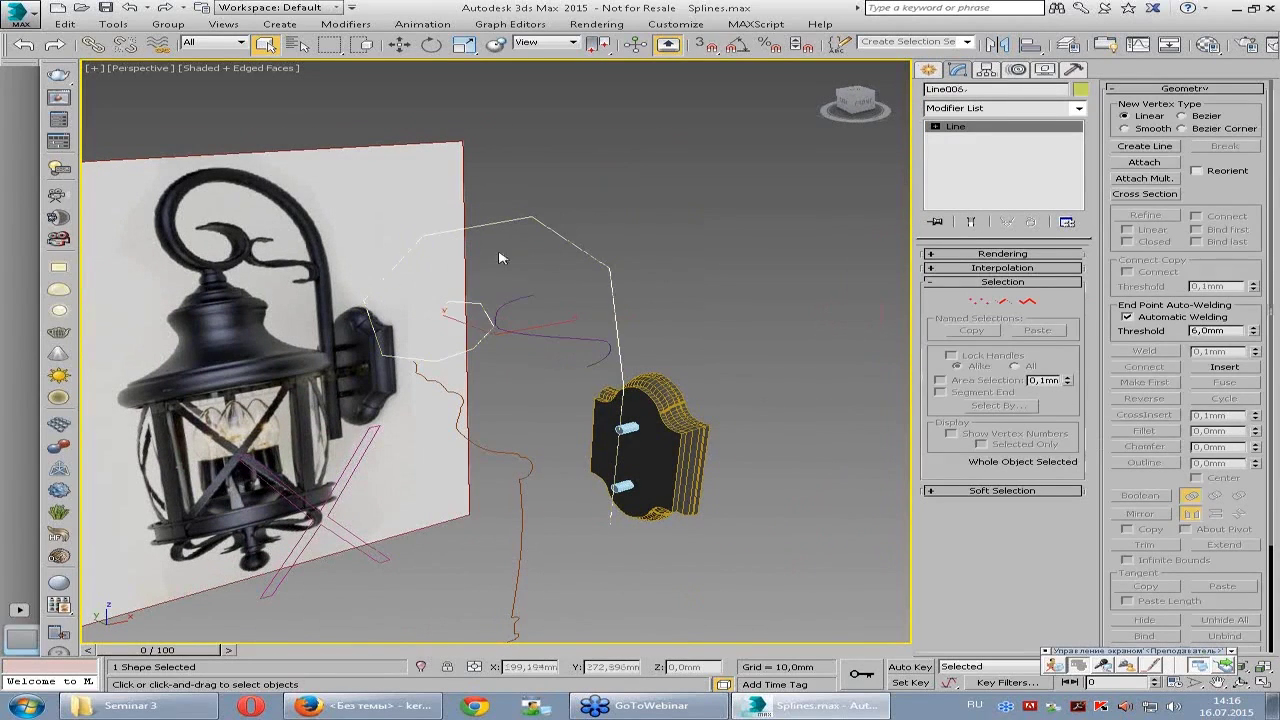
# - Expand Line006's Rendering rollout and turn on Enable In Renderer
pyautogui.click(978, 270)
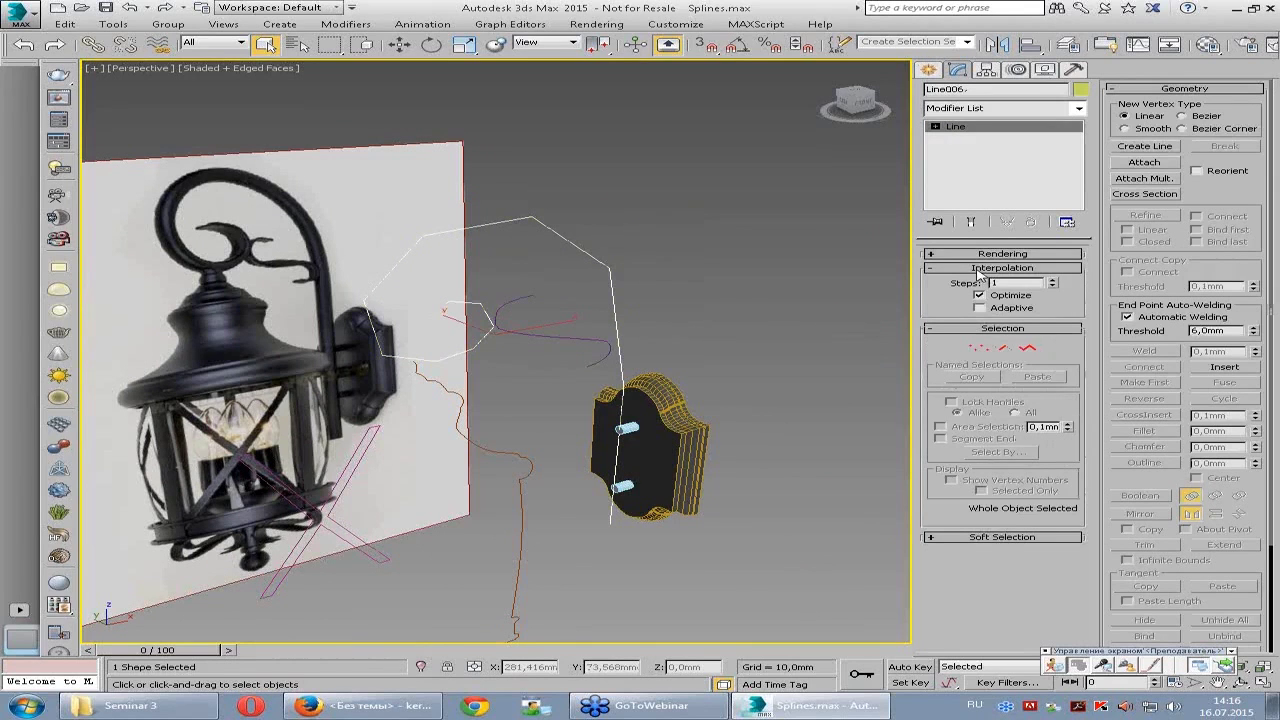
pyautogui.click(978, 268)
pyautogui.click(982, 254)
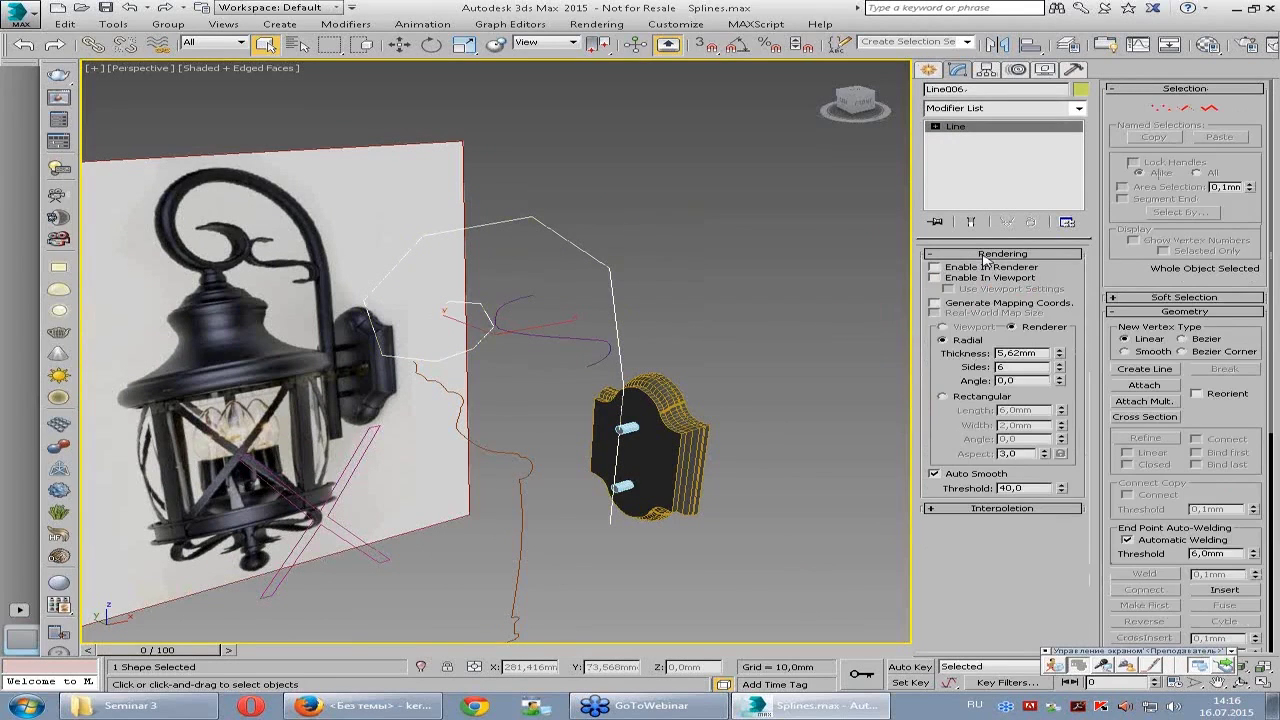
pyautogui.click(985, 255)
pyautogui.moveTo(645, 335)
pyautogui.mouseDown(button='middle')
pyautogui.moveTo(589, 414)
pyautogui.moveTo(537, 257)
pyautogui.moveTo(648, 225)
pyautogui.mouseUp(button='middle')
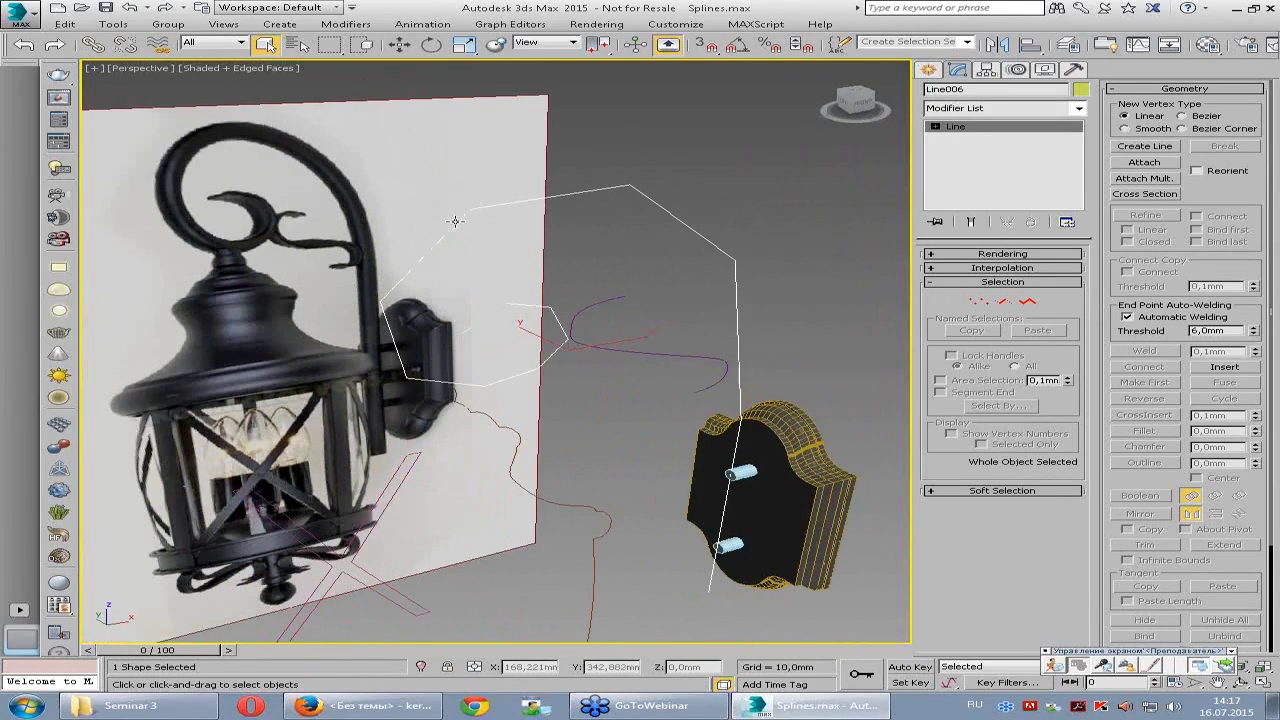
pyautogui.keyDown('alt'); pyautogui.moveTo(473, 325); pyautogui.dragTo(514, 331, button='middle'); pyautogui.keyUp('alt')
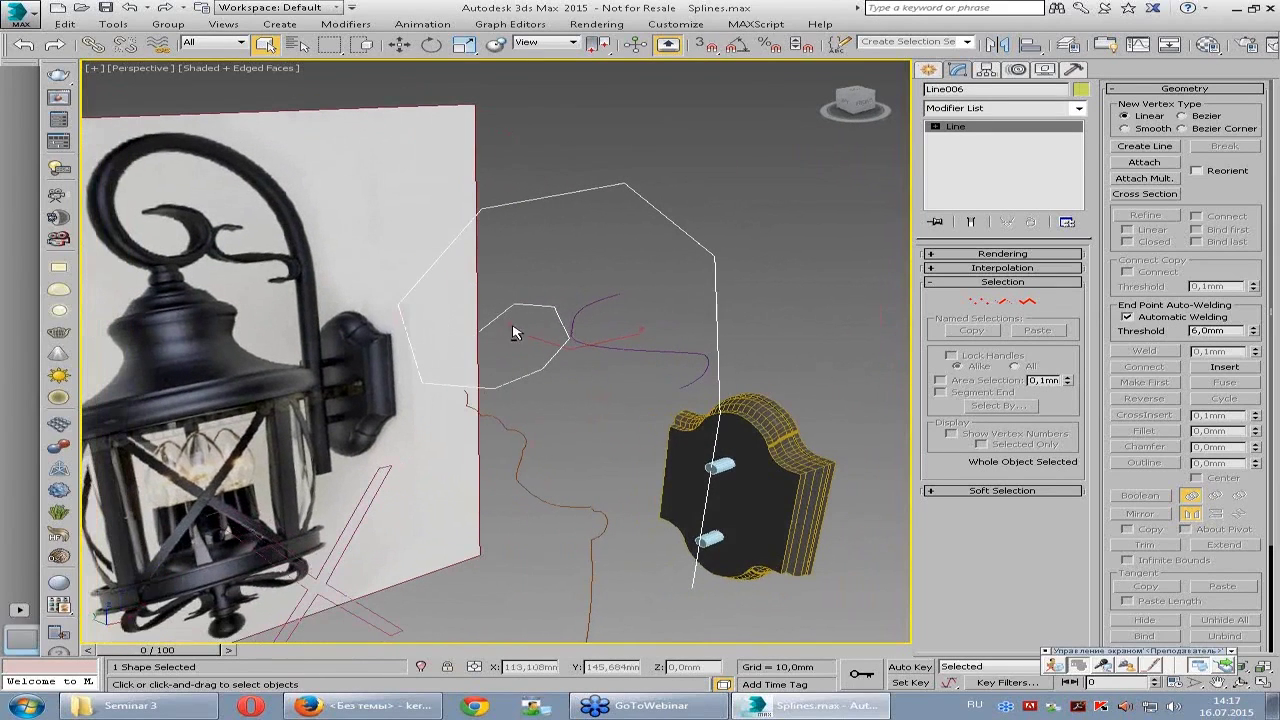
pyautogui.click(990, 268)
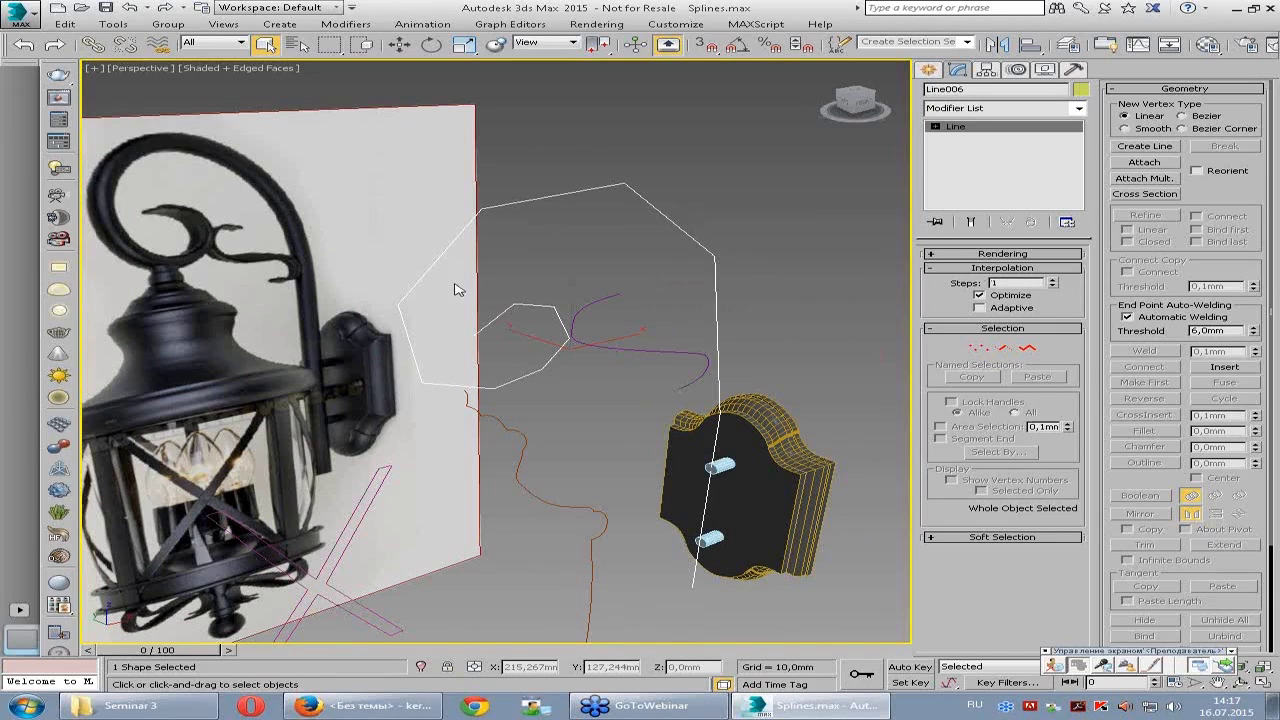
pyautogui.moveTo(497, 326)
pyautogui.keyDown('alt'); pyautogui.mouseDown(button='middle')
pyautogui.moveTo(634, 291)
pyautogui.moveTo(751, 286)
pyautogui.mouseUp(button='middle'); pyautogui.keyUp('alt')
pyautogui.click(956, 255)
pyautogui.click(948, 277)
# - Turn on Enable In Viewport so Line006 shows as a 5.62 mm six-sided tube
pyautogui.click(948, 267)
pyautogui.moveTo(667, 400)
pyautogui.keyDown('alt'); pyautogui.mouseDown(button='middle')
pyautogui.moveTo(530, 372)
pyautogui.moveTo(586, 366)
pyautogui.mouseUp(button='middle'); pyautogui.keyUp('alt')
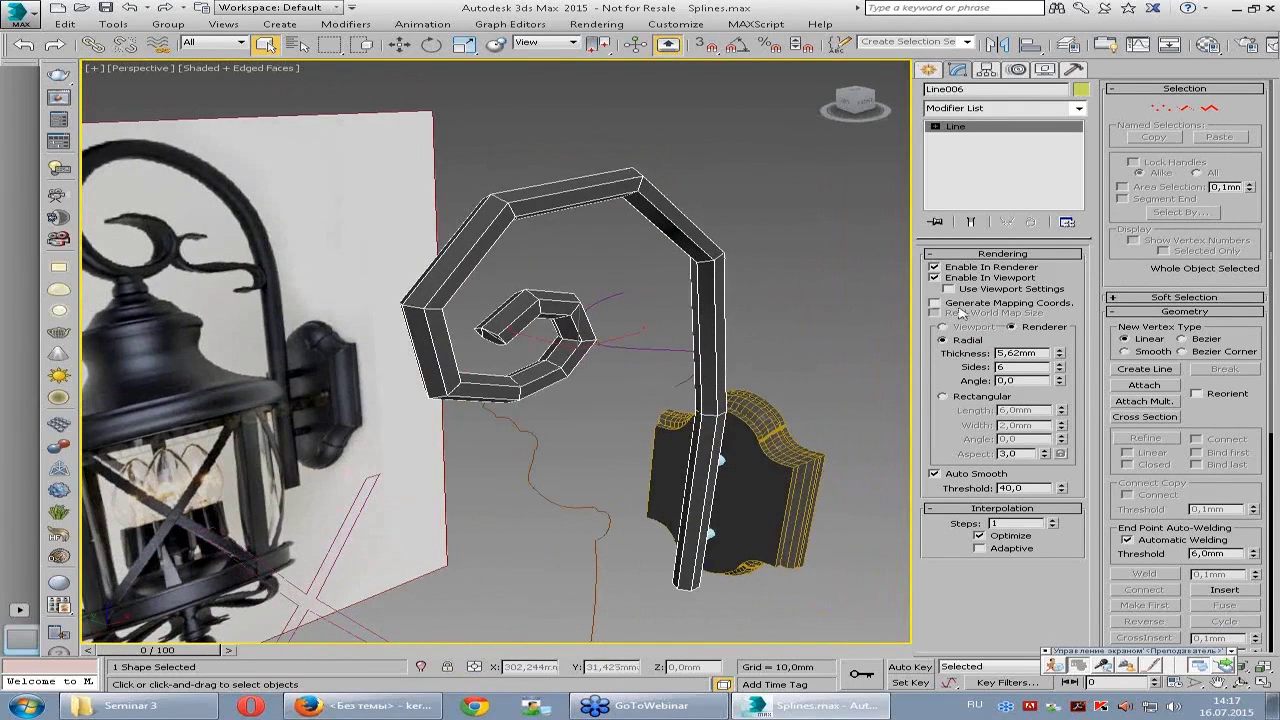
pyautogui.click(975, 256)
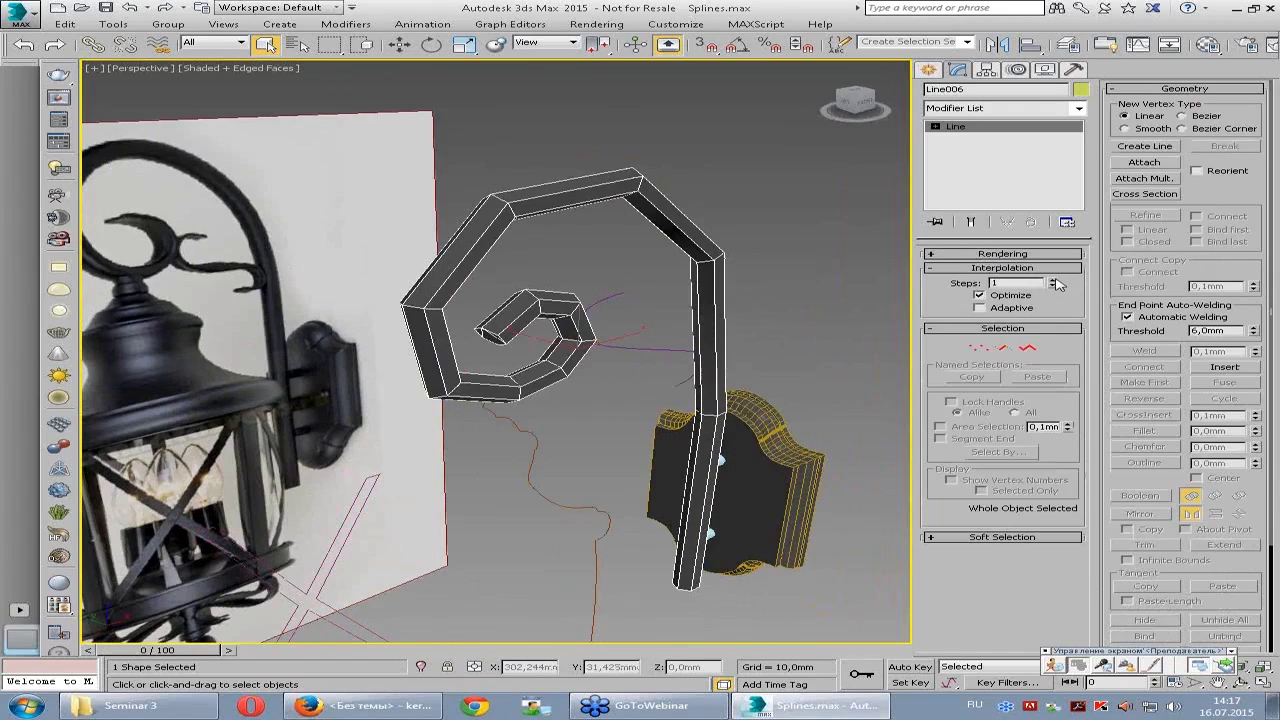
# - Preview Interpolation Steps rising to 7, then reset them to 1
pyautogui.click(1053, 281)
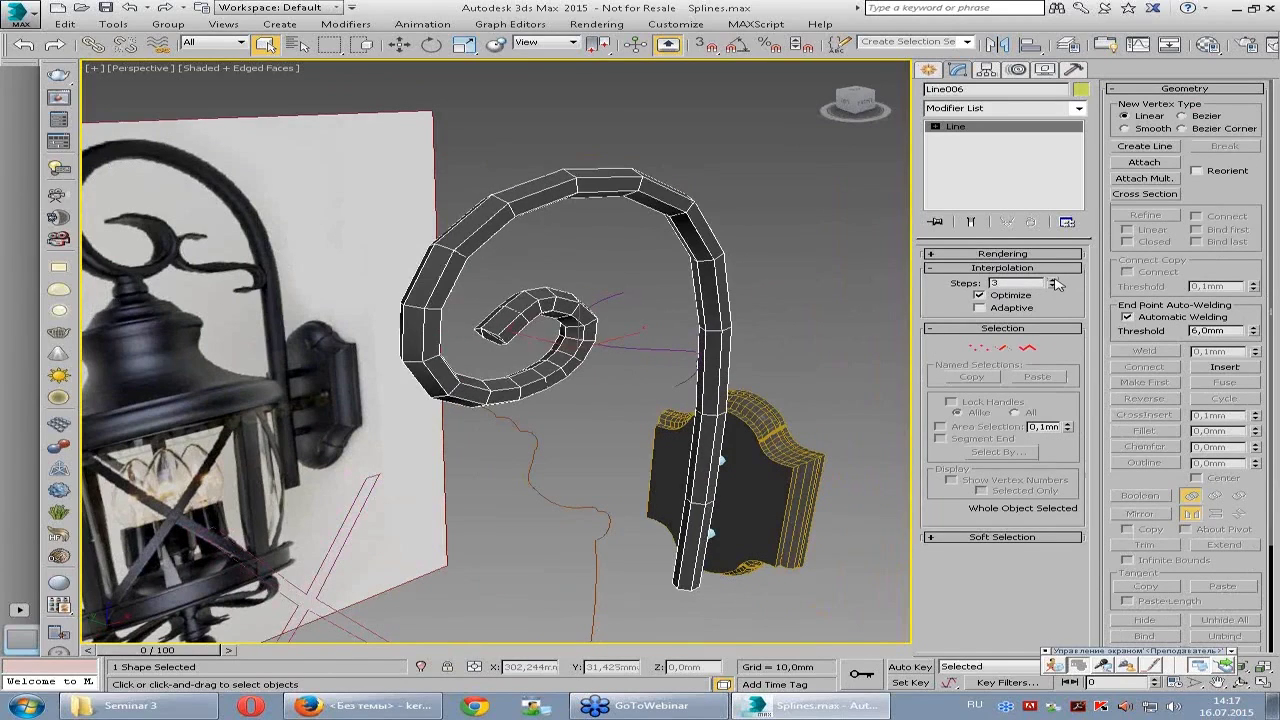
pyautogui.click(1053, 281)
pyautogui.click(1053, 281)
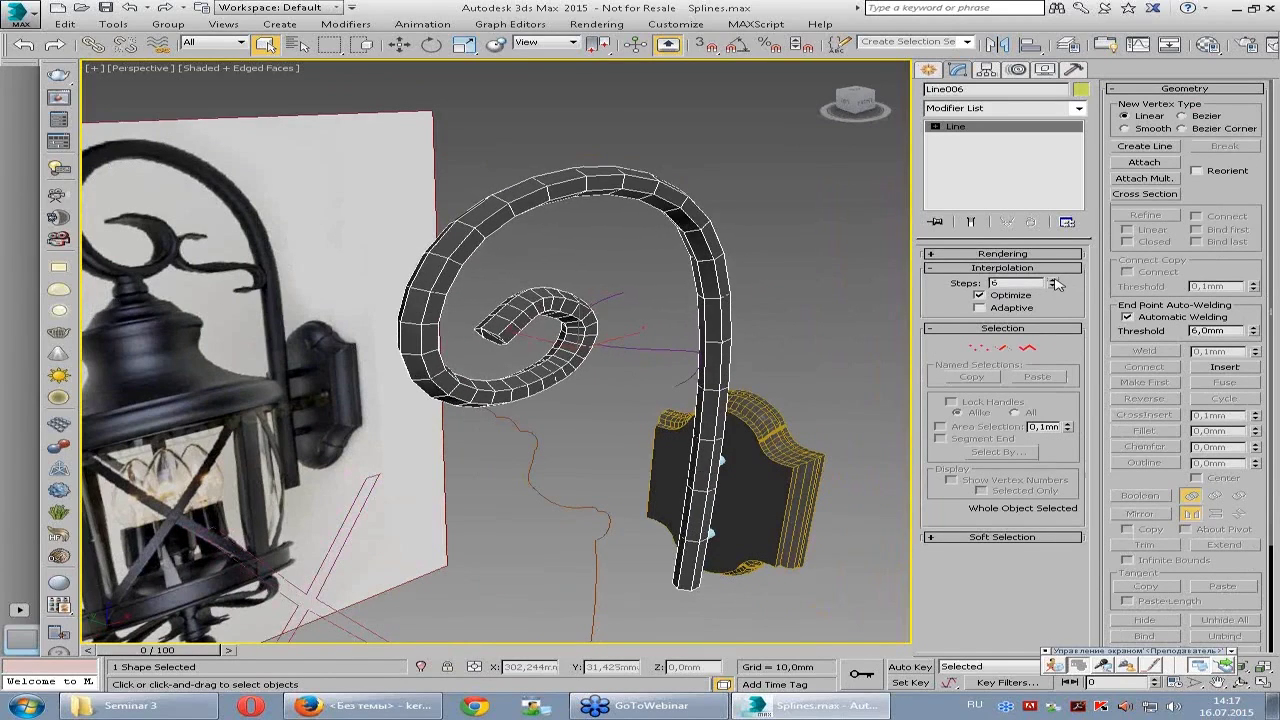
pyautogui.click(1053, 281)
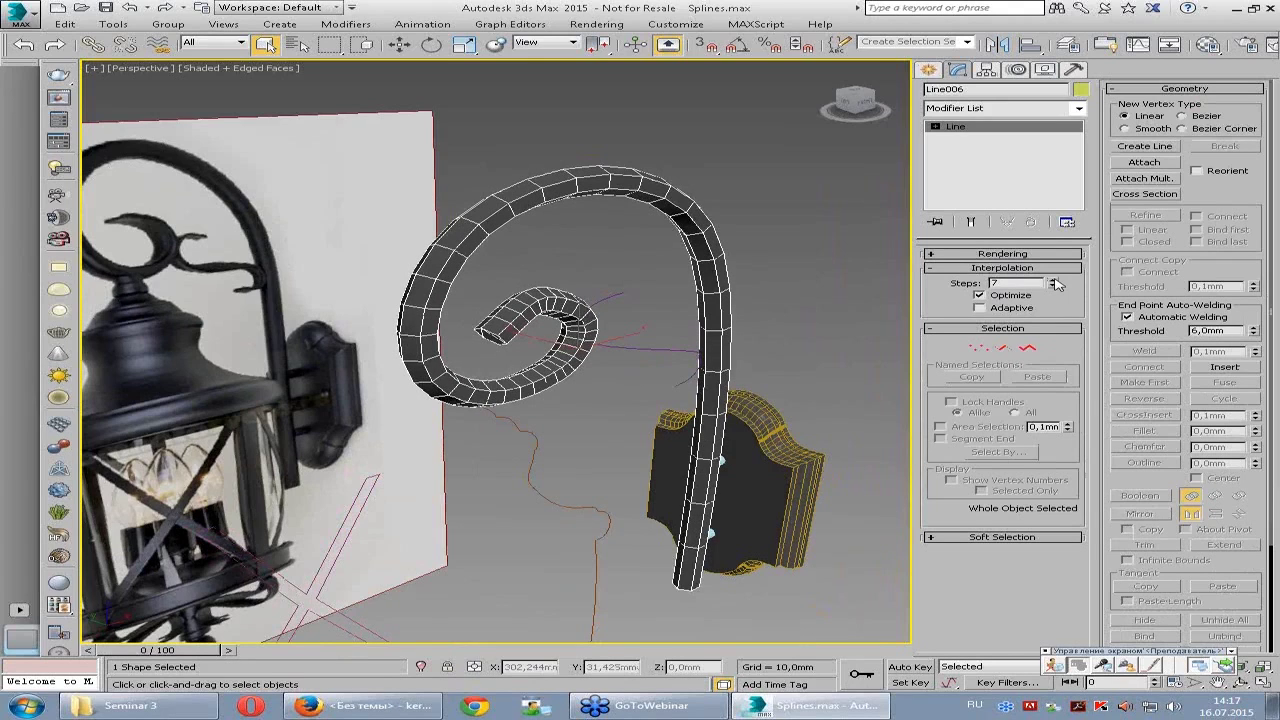
pyautogui.rightClick(1053, 284)
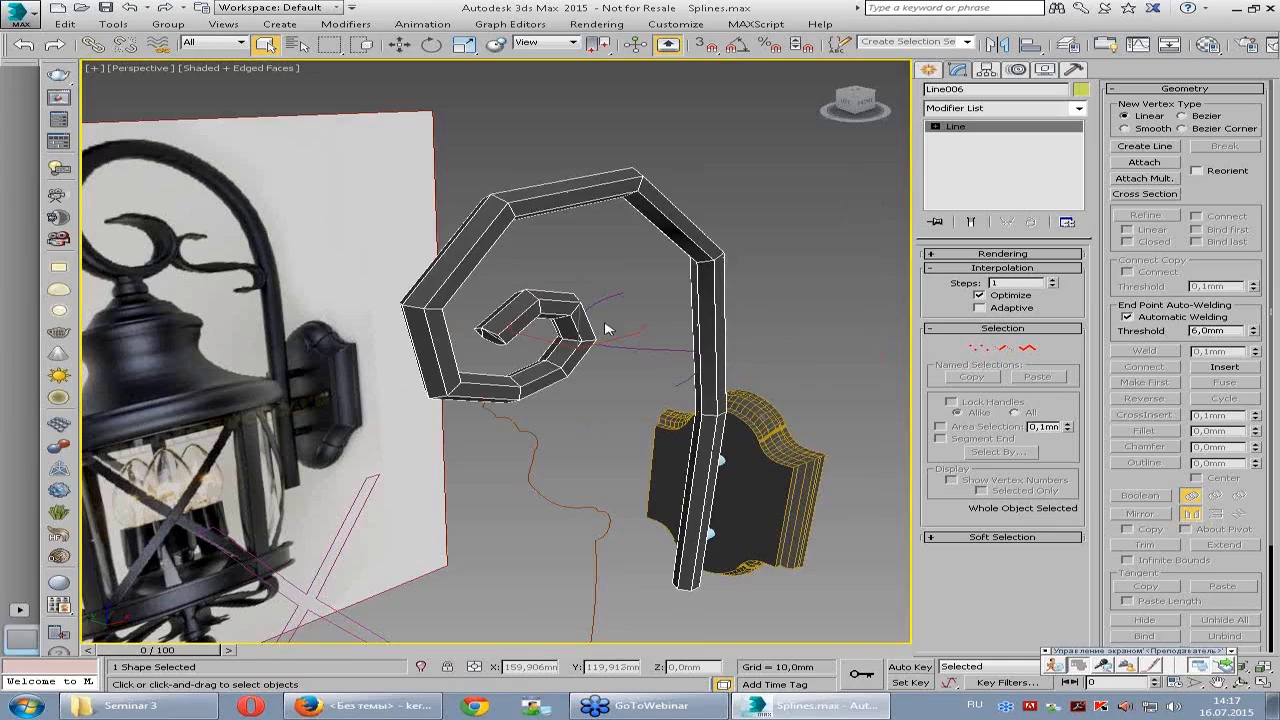
pyautogui.moveTo(607, 329)
pyautogui.keyDown('alt'); pyautogui.mouseDown(button='middle')
pyautogui.moveTo(340, 320)
pyautogui.moveTo(363, 325)
pyautogui.mouseUp(button='middle'); pyautogui.keyUp('alt')
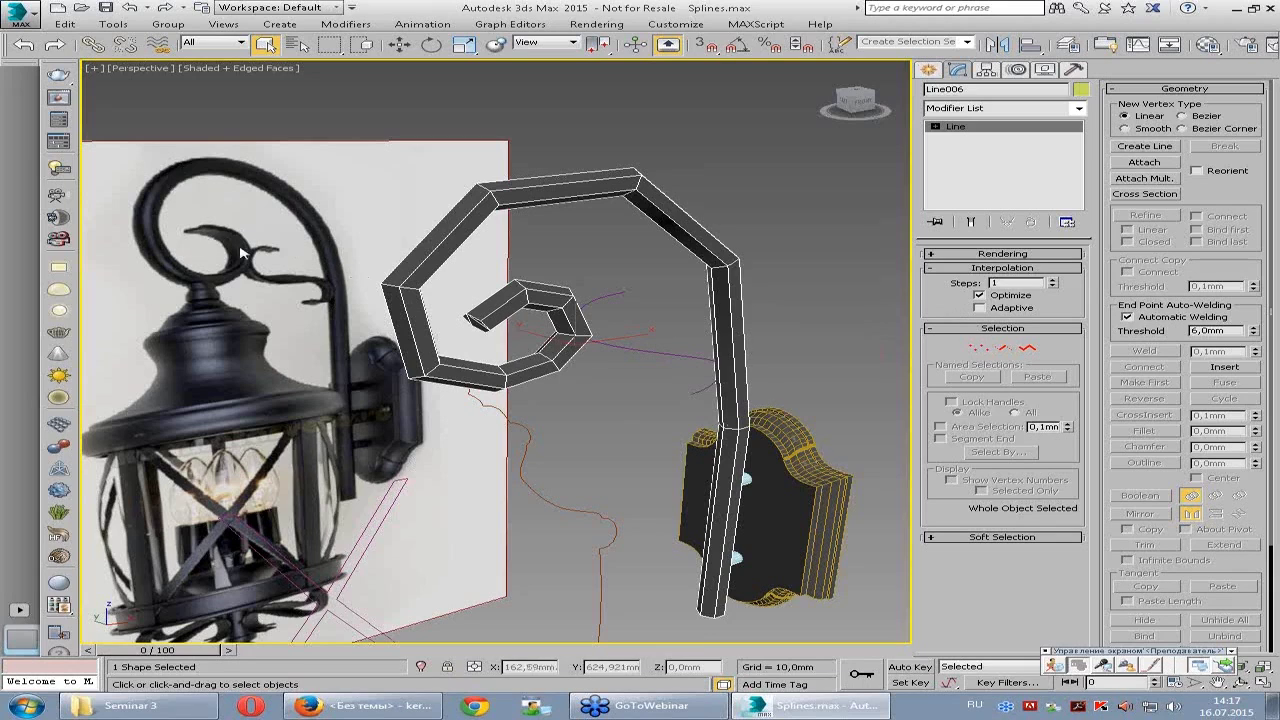
# - Add an Edit Poly modifier on top of Line006
pyautogui.keyDown('alt'); pyautogui.moveTo(551, 340); pyautogui.dragTo(553, 337, button='middle'); pyautogui.keyUp('alt')
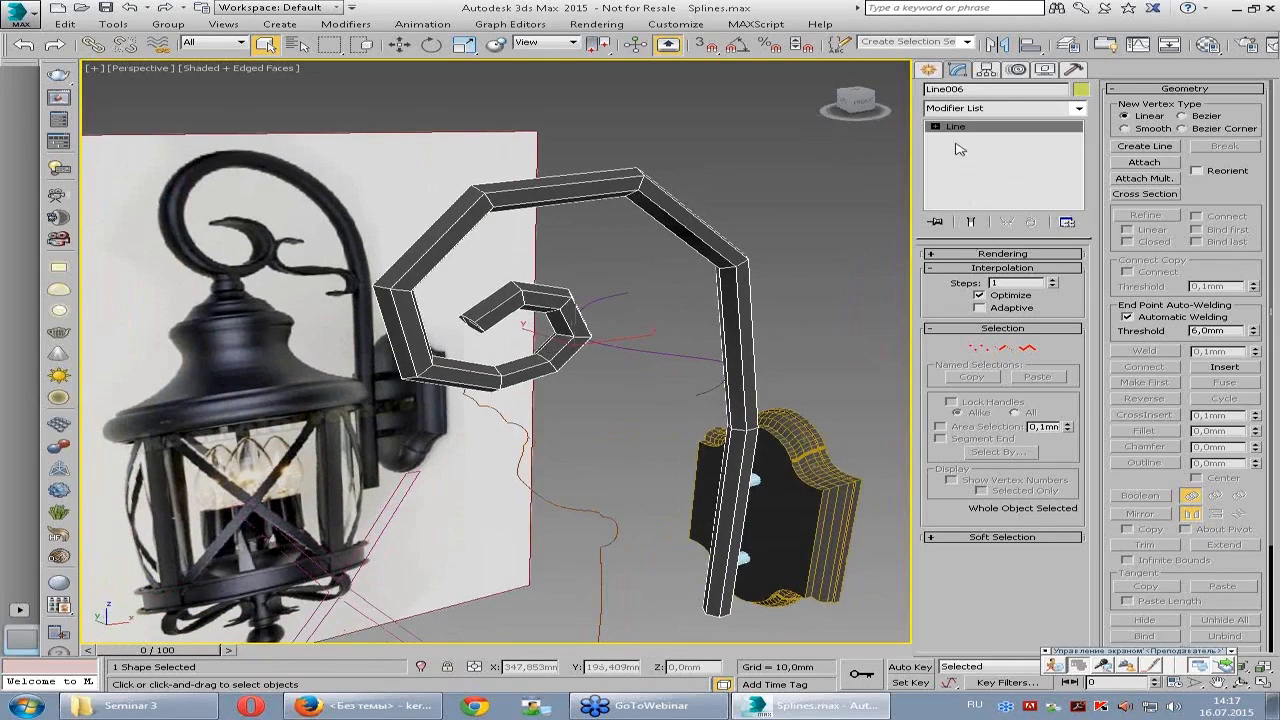
pyautogui.click(981, 110)
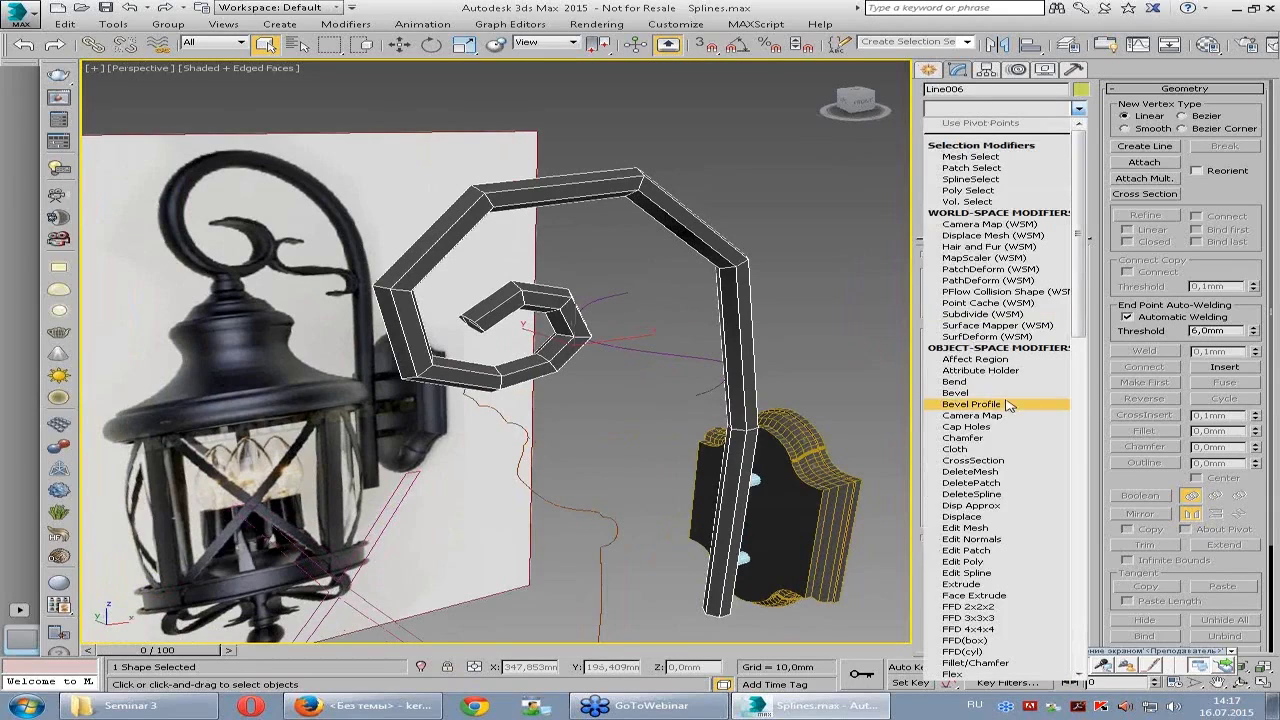
pyautogui.click(987, 564)
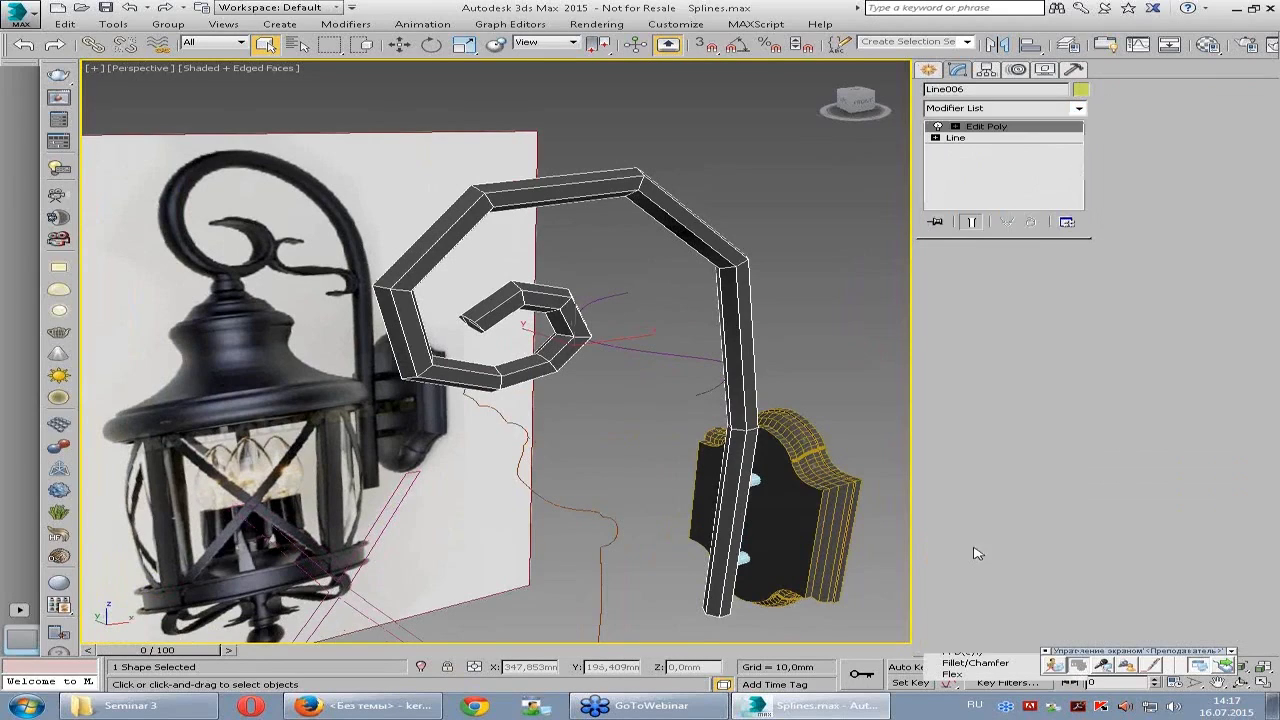
# - Delete the two end-cap triangles at the spiral's inner tip
pyautogui.keyDown('alt'); pyautogui.moveTo(576, 294); pyautogui.dragTo(620, 310, button='middle'); pyautogui.keyUp('alt')
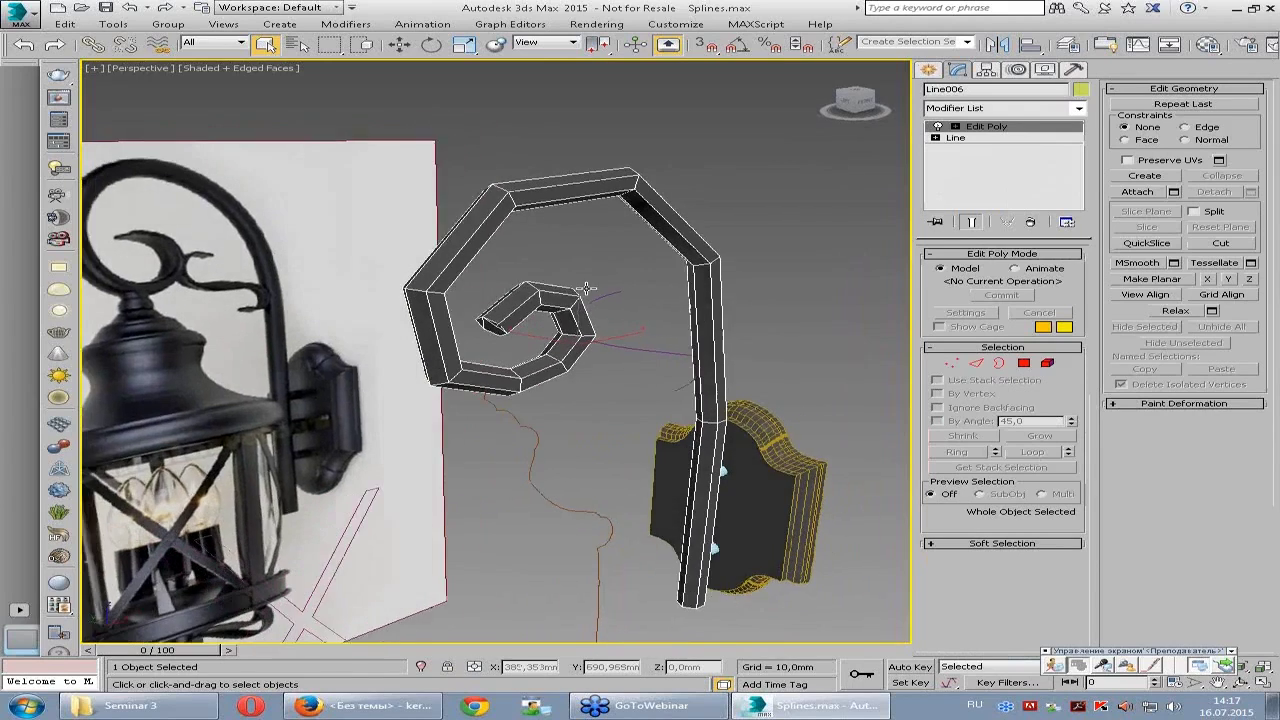
pyautogui.click(1028, 364)
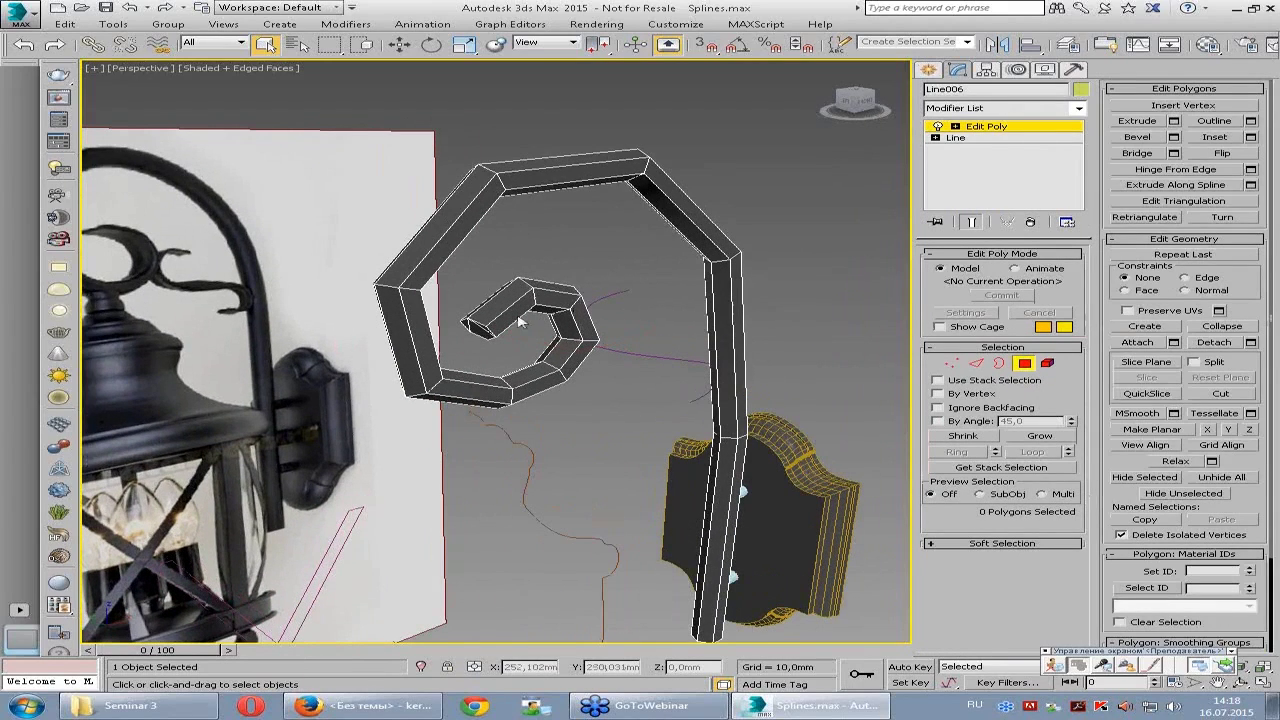
pyautogui.scroll(2, 483, 325)
pyautogui.scroll(2, 486, 318)
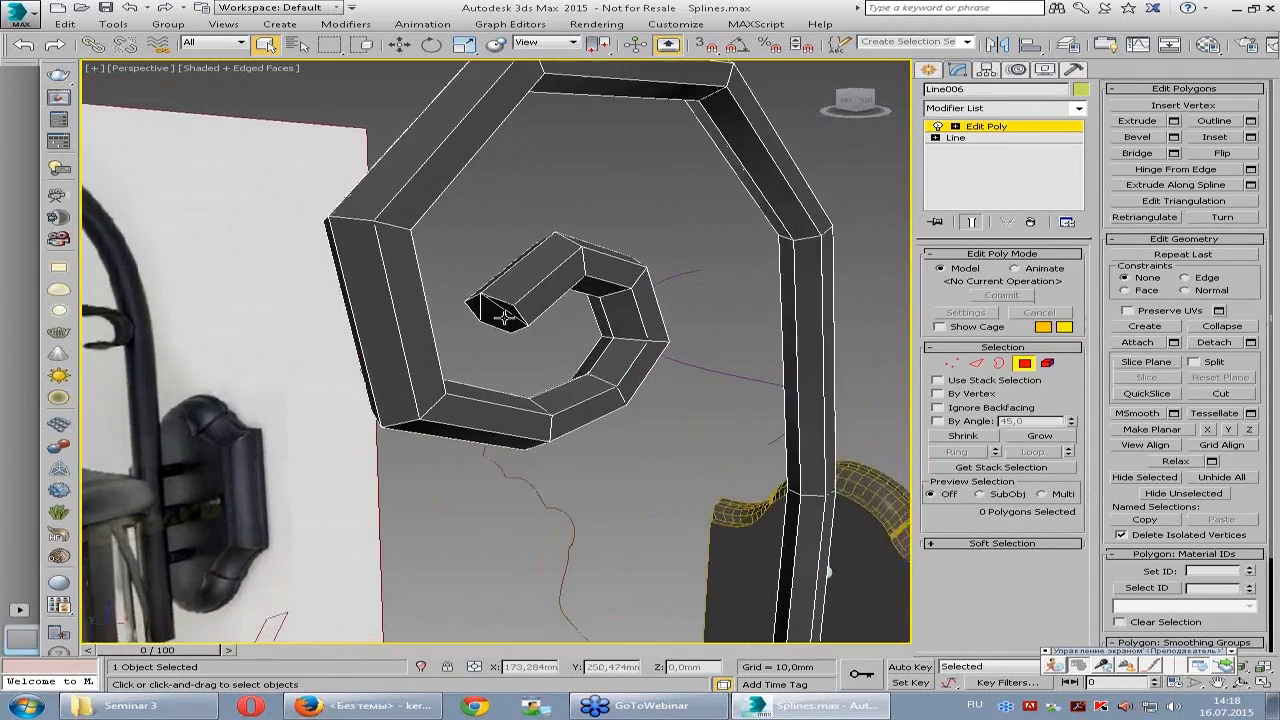
pyautogui.scroll(2, 488, 315)
pyautogui.scroll(2, 491, 311)
pyautogui.scroll(2, 491, 311)
pyautogui.click(489, 303)
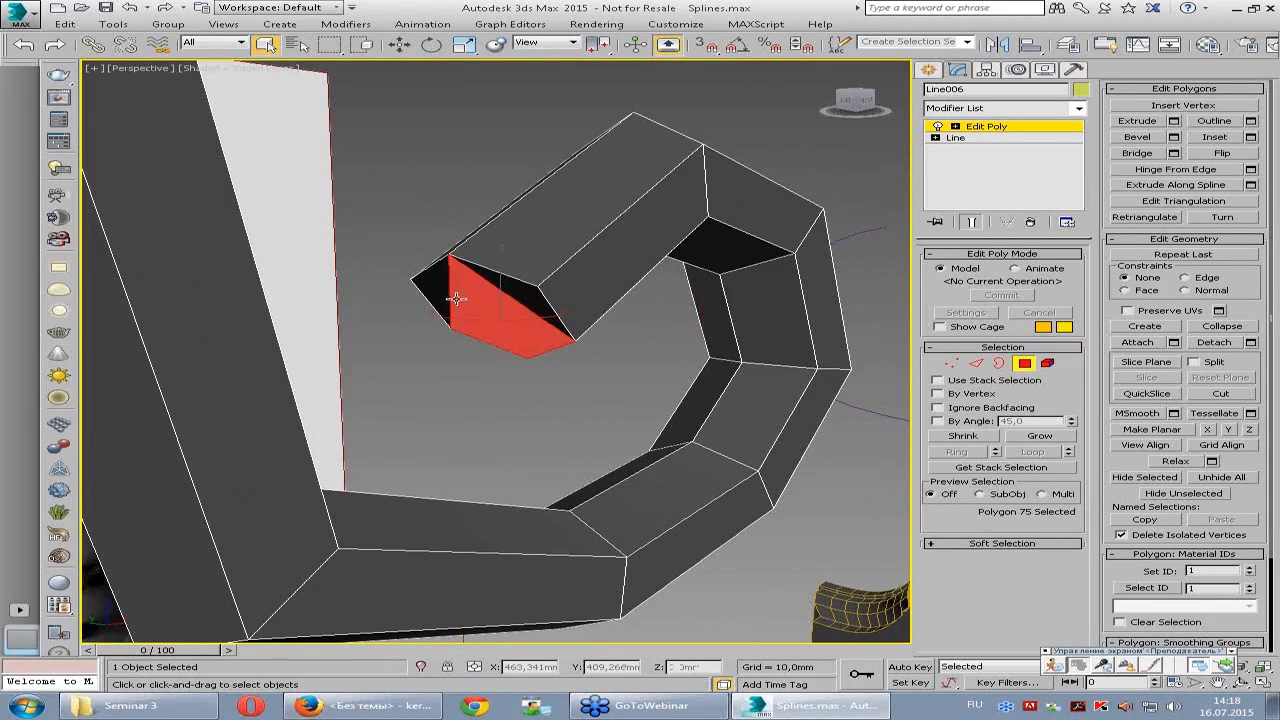
pyautogui.click(513, 304)
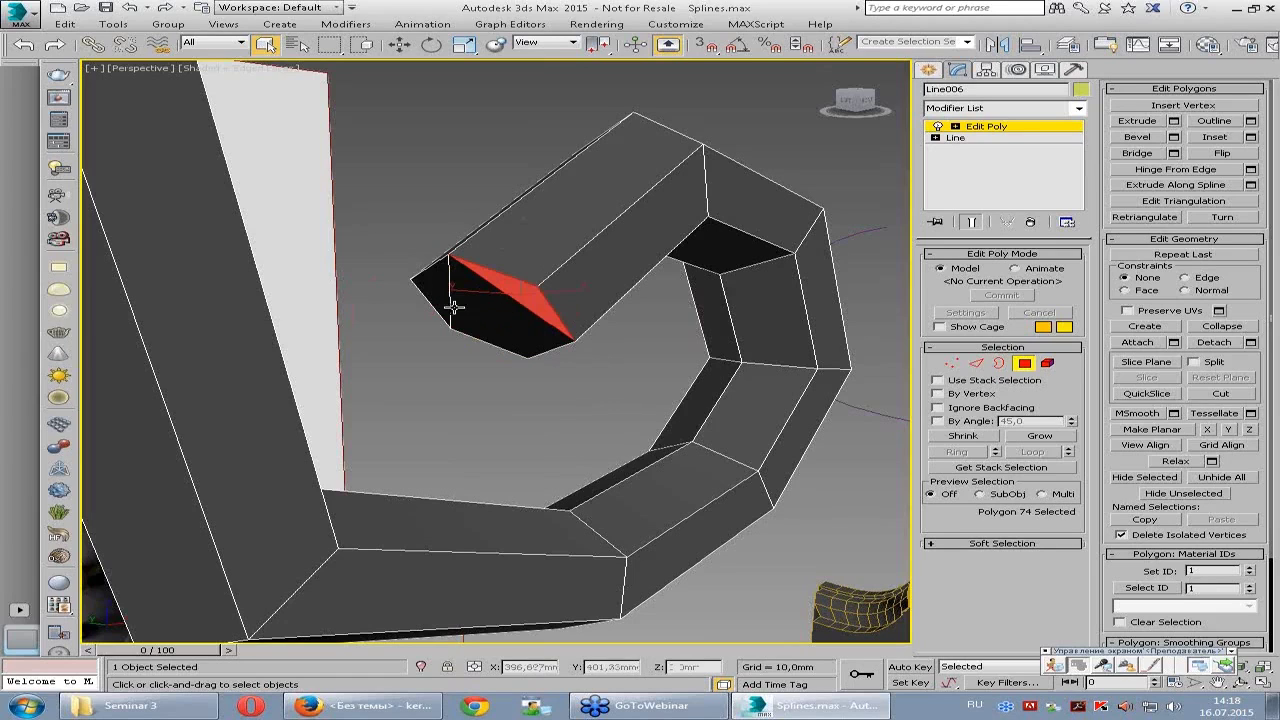
pyautogui.keyDown('ctrl'); pyautogui.click(505, 301); pyautogui.keyUp('ctrl')
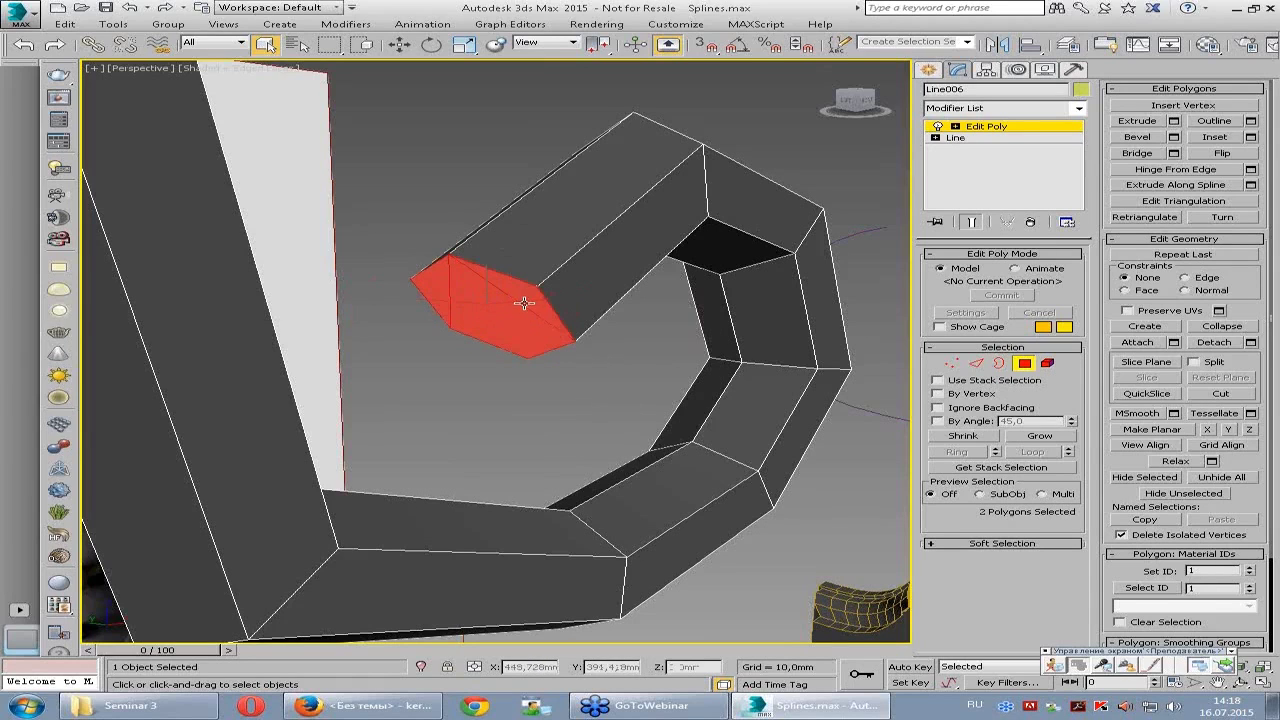
pyautogui.press('Delete')
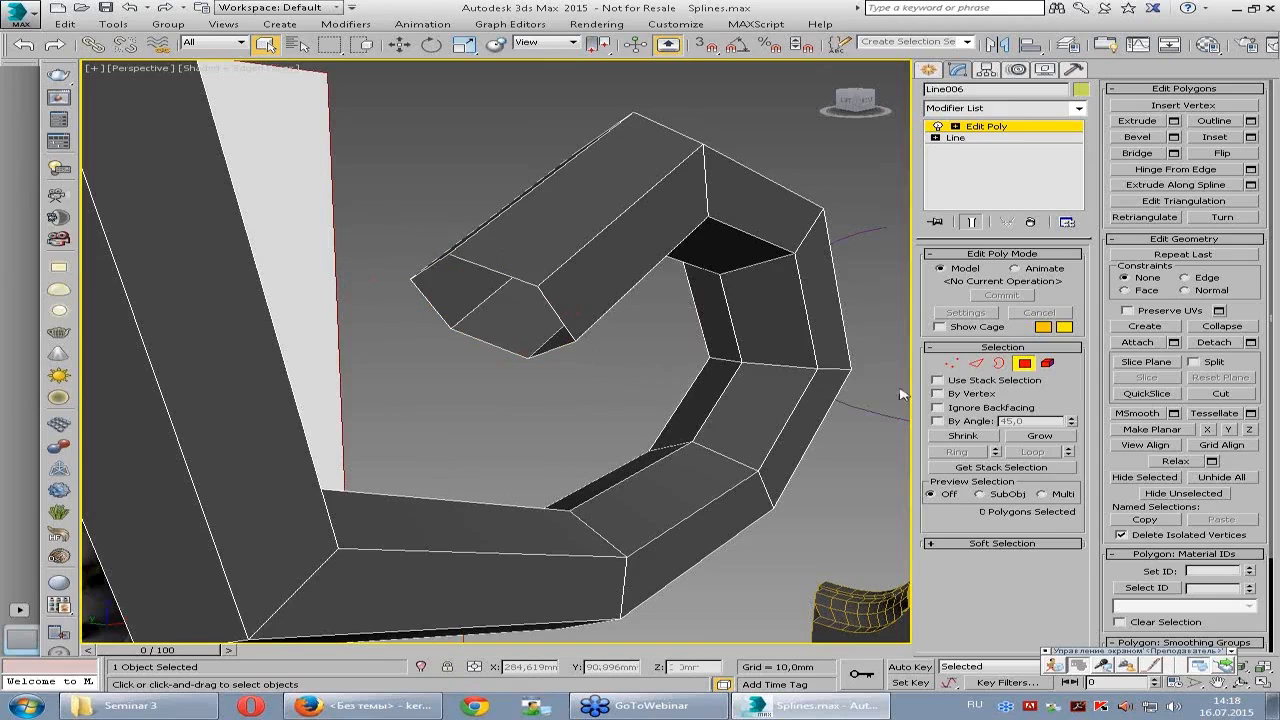
# - Cap the open tip border and connect two opposite cap vertices with a new edge
pyautogui.click(999, 363)
pyautogui.click(536, 352)
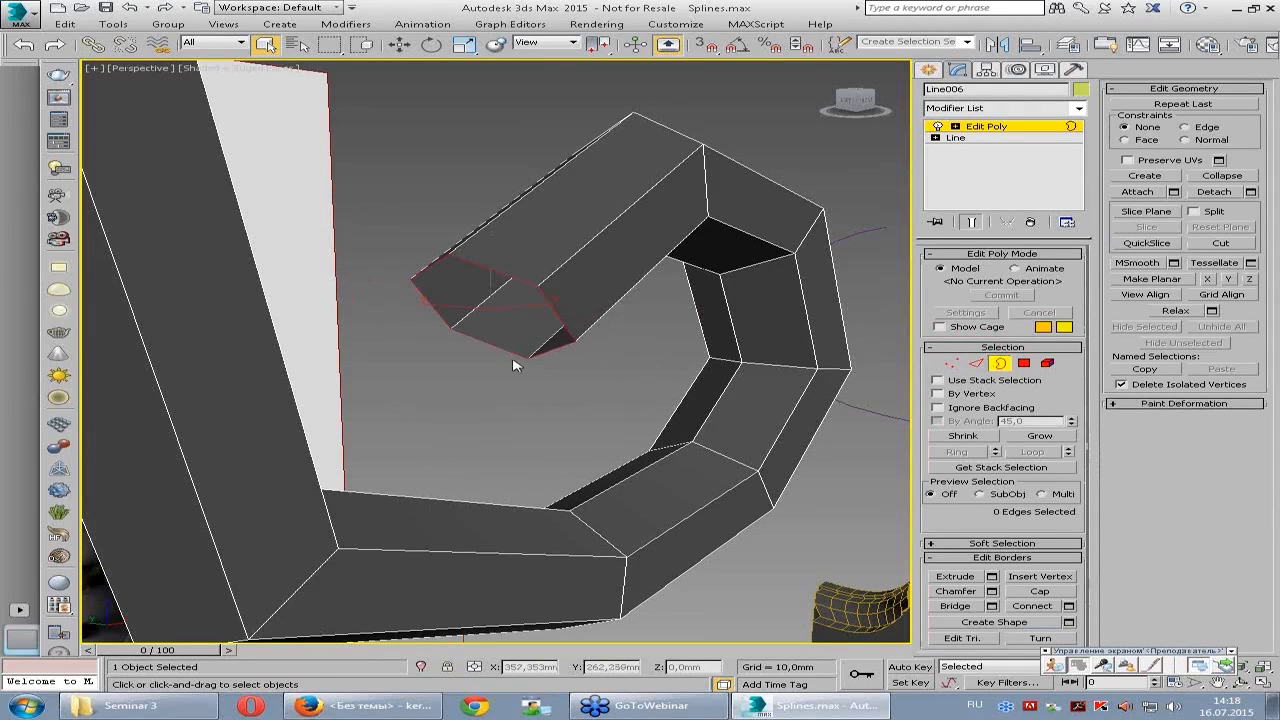
pyautogui.click(1040, 591)
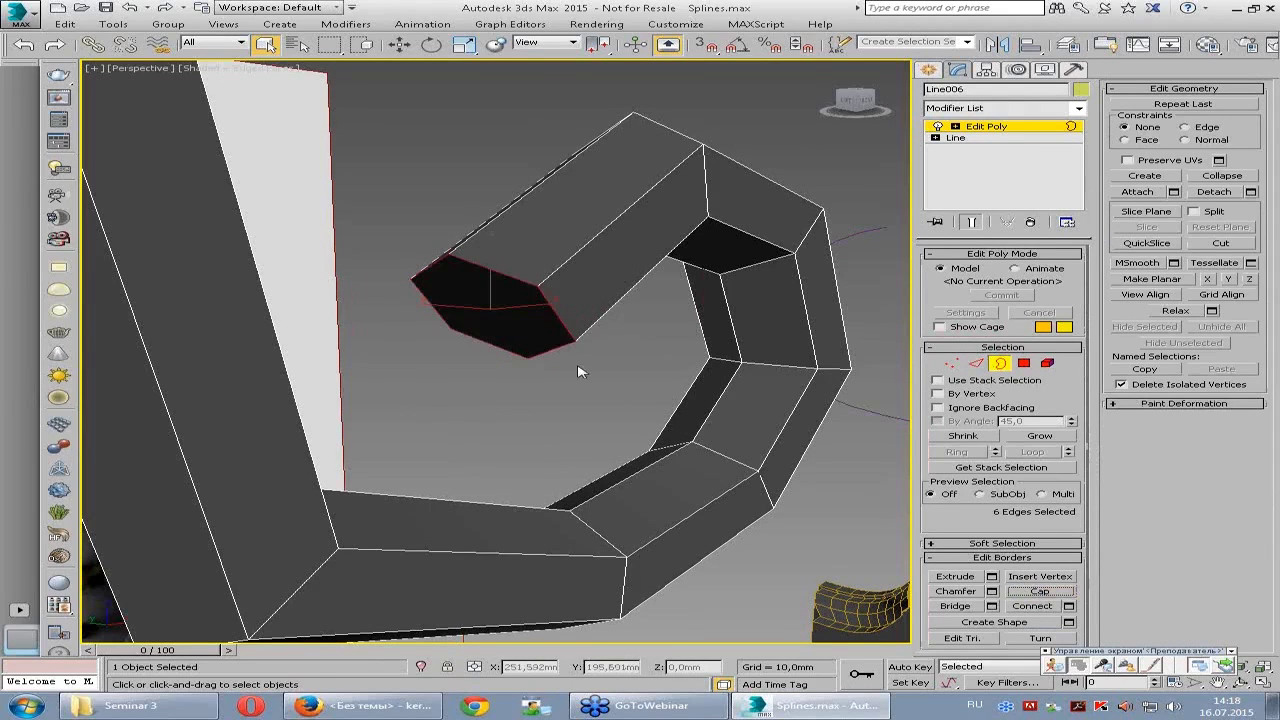
pyautogui.press('1')
pyautogui.moveTo(432, 330); pyautogui.dragTo(560, 282)
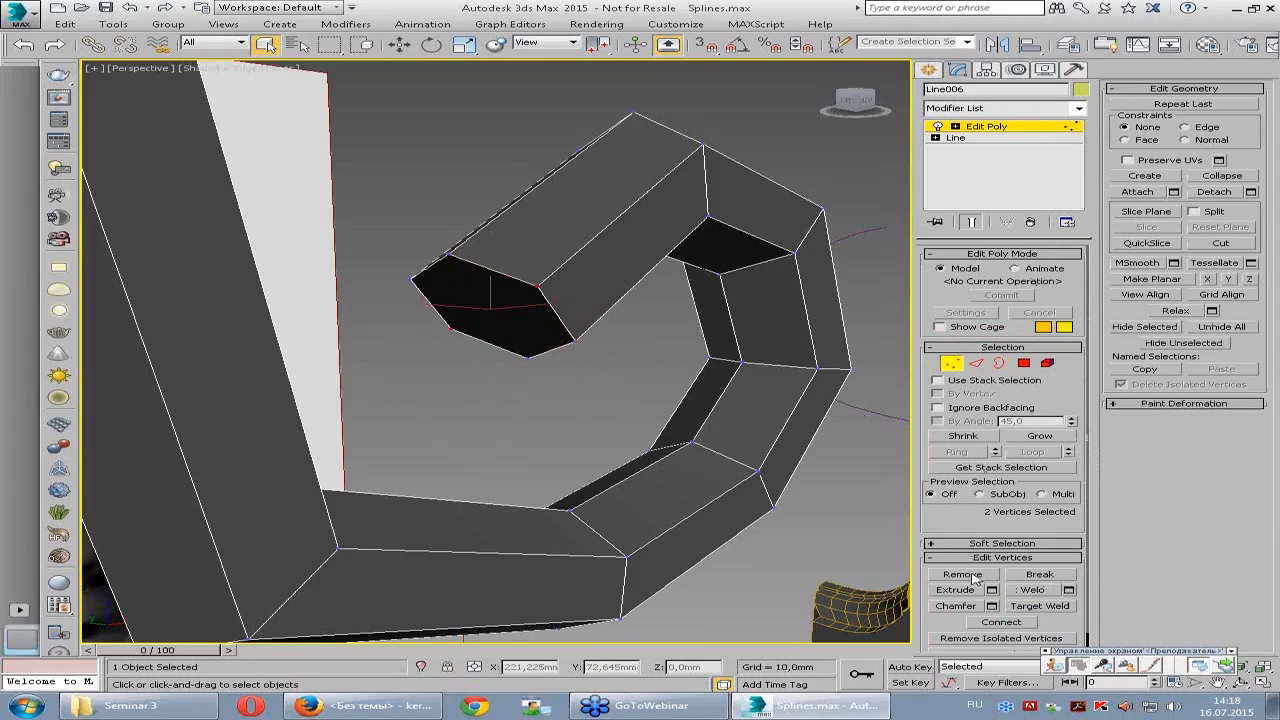
pyautogui.click(997, 623)
pyautogui.scroll(-2, 500, 320)
pyautogui.scroll(-2, 493, 315)
pyautogui.scroll(-3, 491, 314)
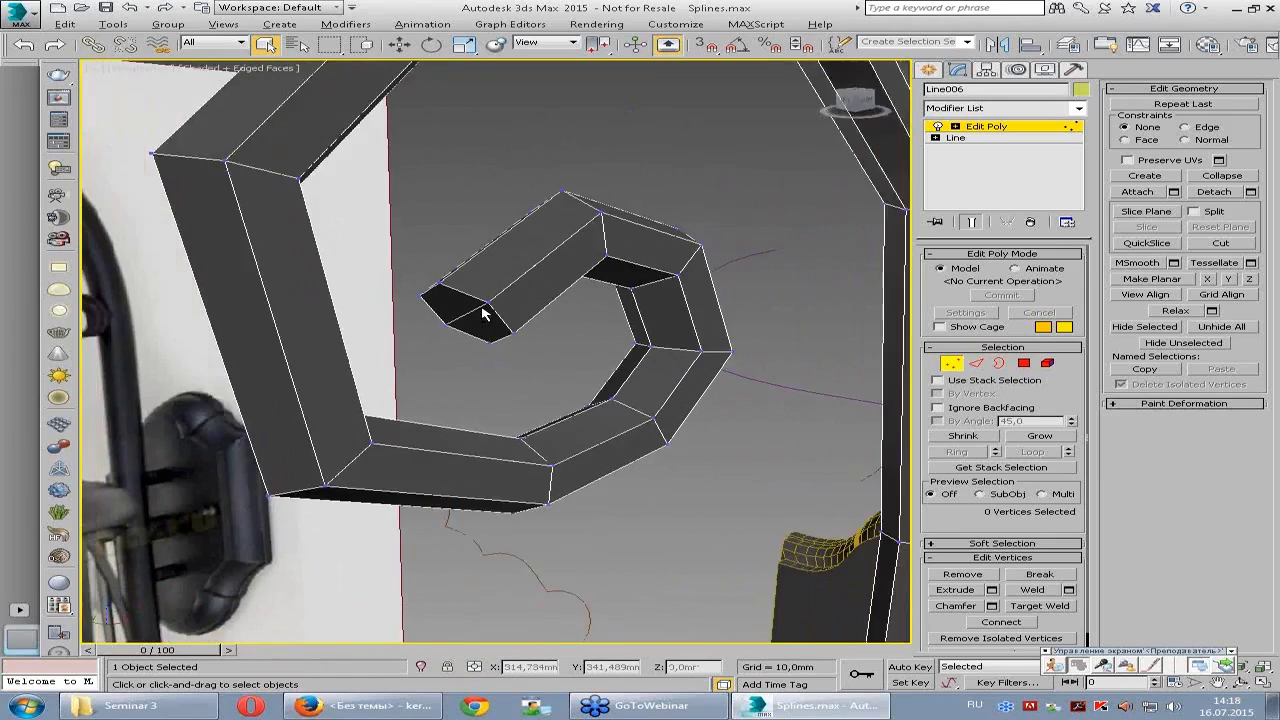
pyautogui.scroll(-1, 485, 313)
pyautogui.scroll(-1, 483, 314)
pyautogui.scroll(-2, 482, 312)
pyautogui.scroll(2, 480, 309)
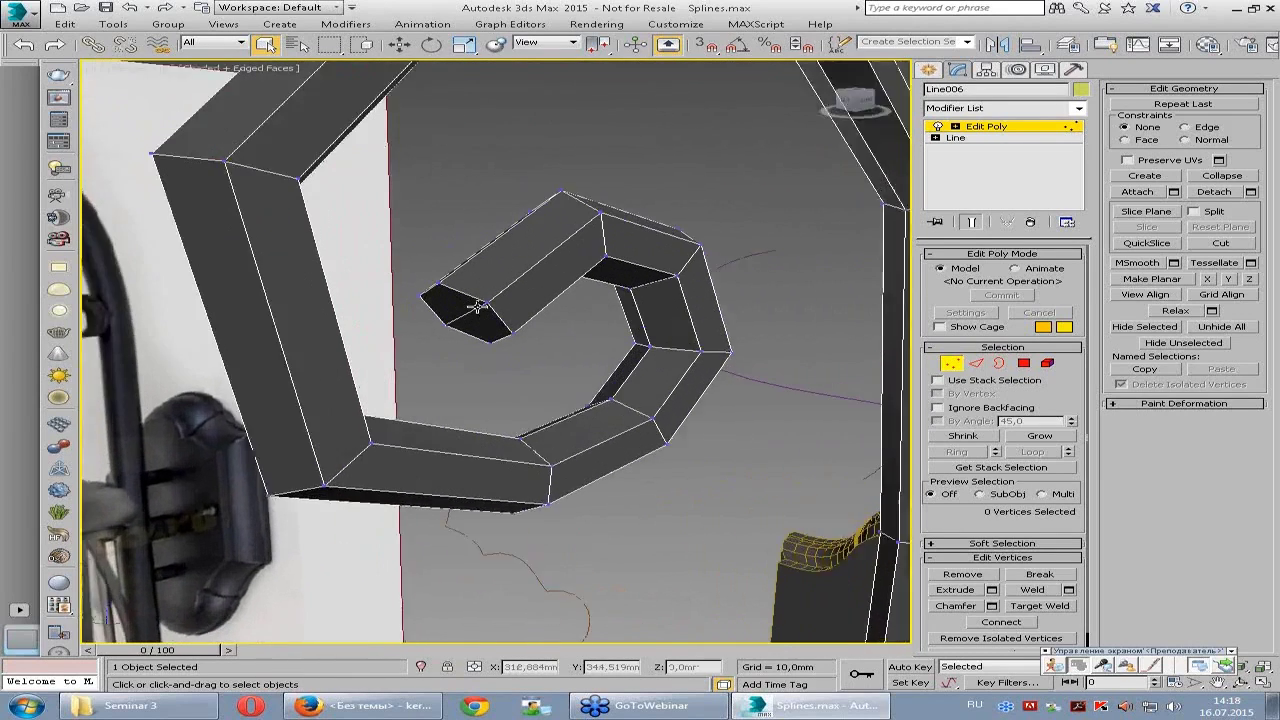
pyautogui.scroll(2, 477, 305)
pyautogui.scroll(2, 478, 306)
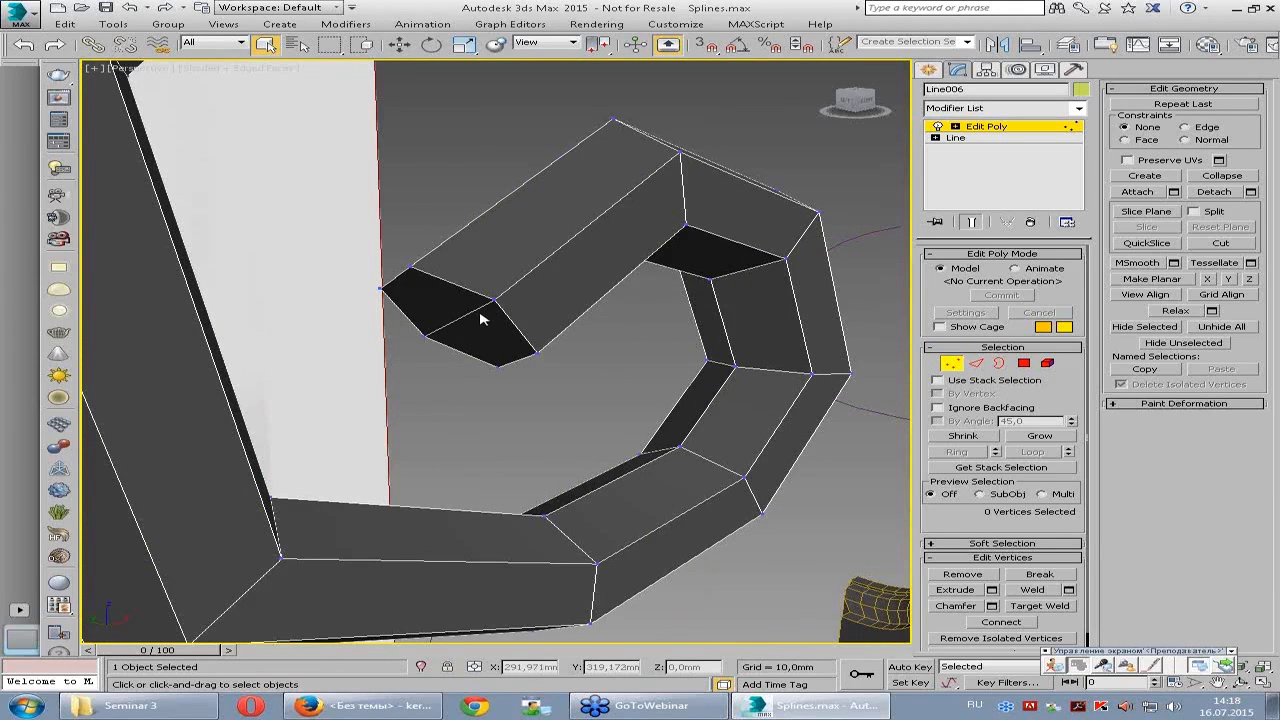
pyautogui.scroll(-3, 484, 316)
pyautogui.scroll(-2, 494, 318)
pyautogui.scroll(3, 504, 320)
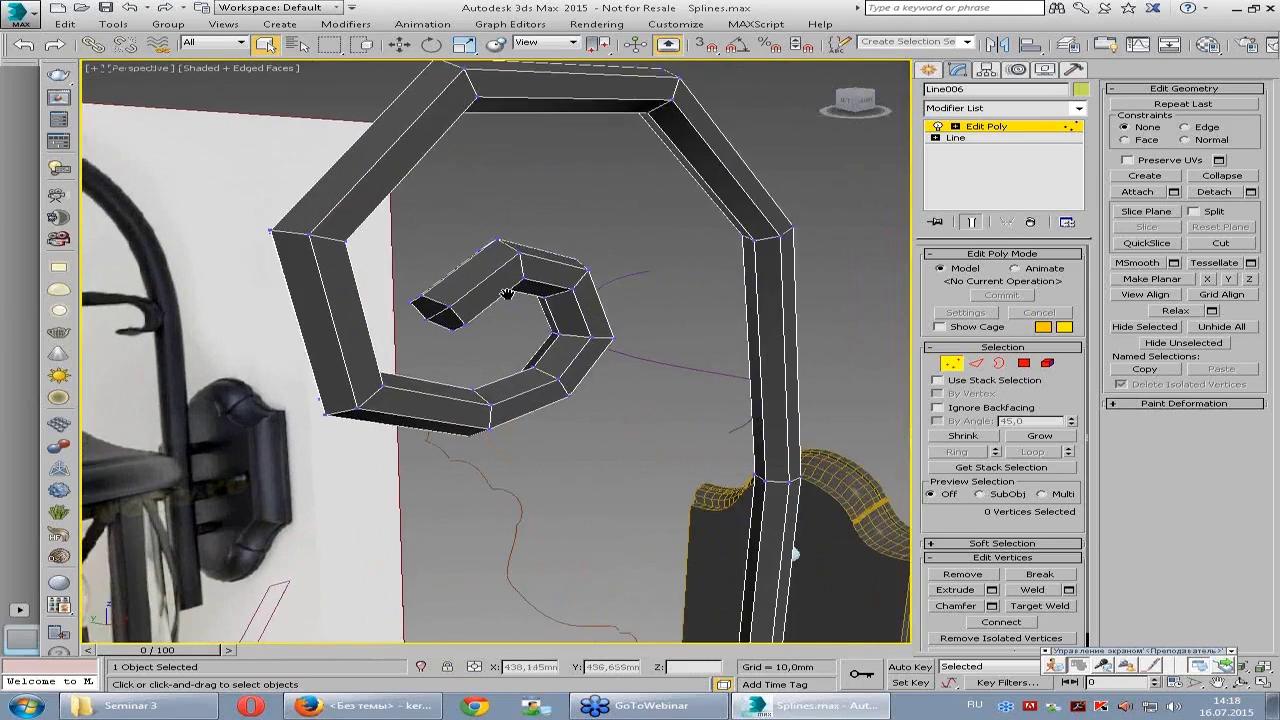
pyautogui.scroll(2, 507, 293)
pyautogui.keyDown('alt'); pyautogui.moveTo(794, 203); pyautogui.dragTo(205, 177, button='middle'); pyautogui.keyUp('alt')
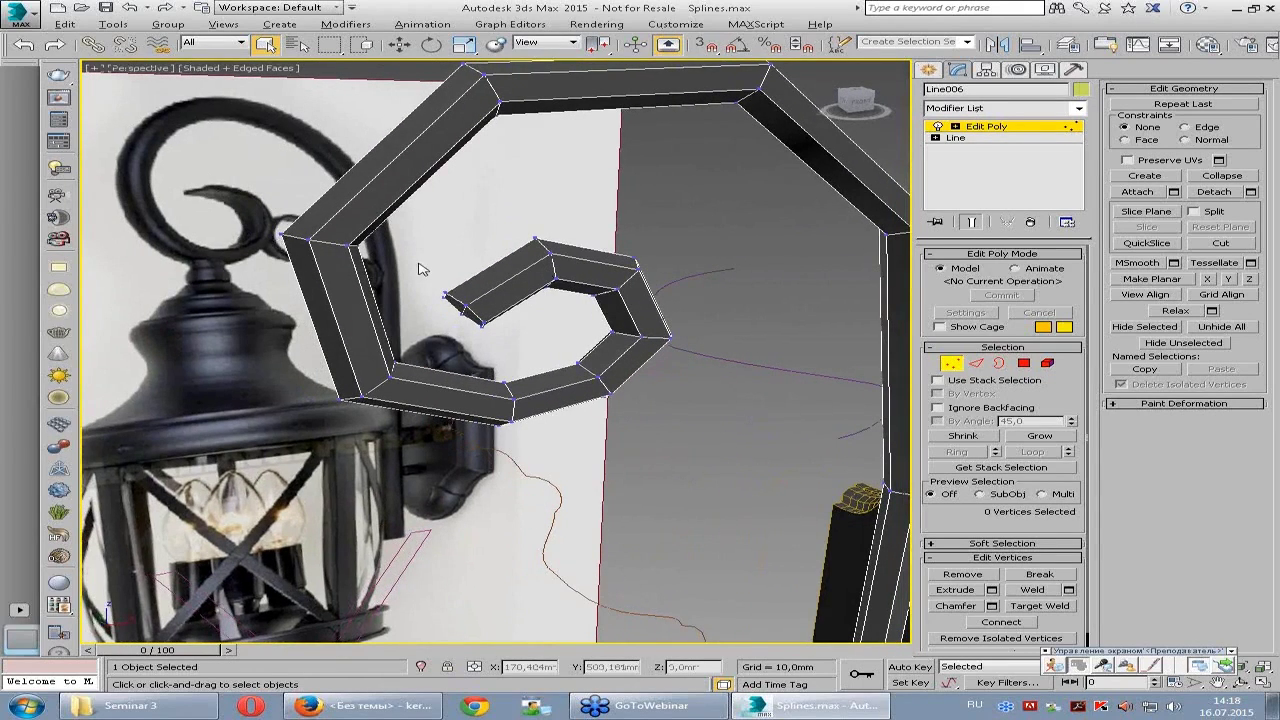
pyautogui.moveTo(503, 340)
pyautogui.keyDown('alt'); pyautogui.mouseDown(button='middle')
pyautogui.moveTo(586, 323)
pyautogui.moveTo(490, 327)
pyautogui.moveTo(790, 177)
pyautogui.mouseUp(button='middle'); pyautogui.keyUp('alt')
# - Drop to the base Line level, dismissing the topology warning
pyautogui.click(987, 138)
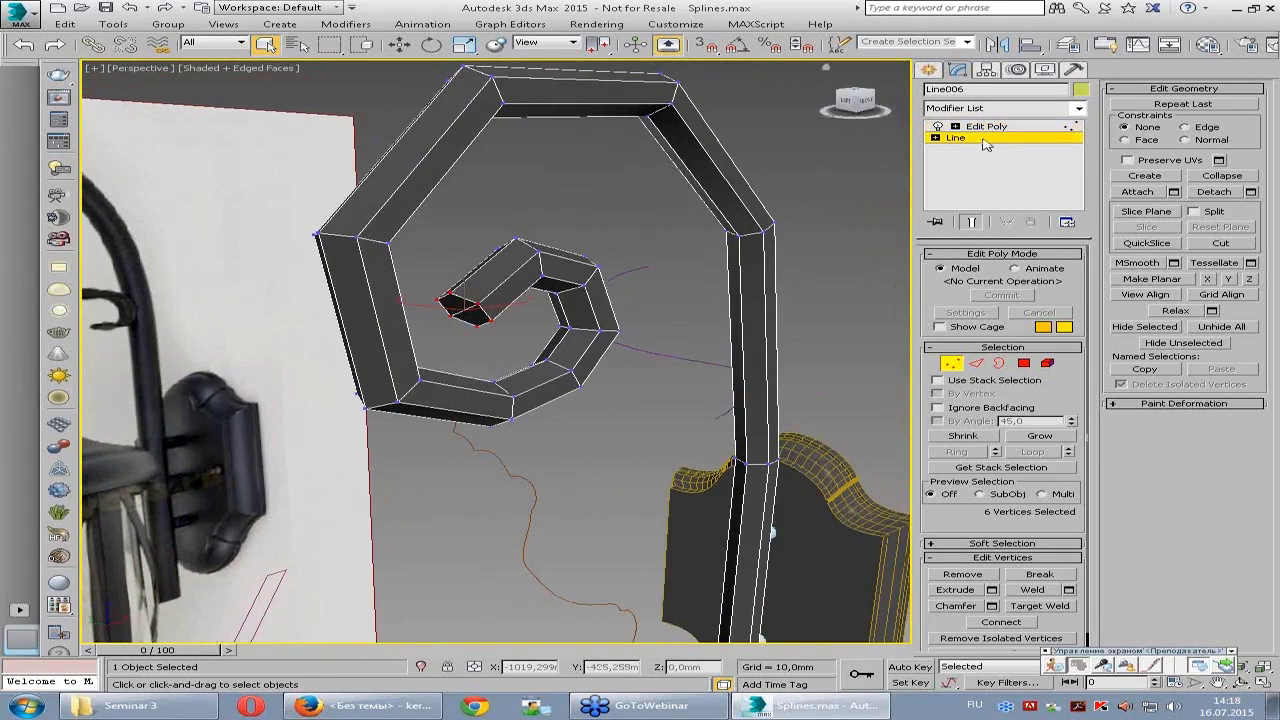
pyautogui.click(722, 389)
pyautogui.moveTo(737, 400)
pyautogui.keyDown('alt'); pyautogui.mouseDown(button='middle')
pyautogui.moveTo(528, 337)
pyautogui.moveTo(740, 340)
pyautogui.moveTo(480, 360)
pyautogui.moveTo(617, 303)
pyautogui.moveTo(565, 332)
pyautogui.moveTo(574, 340)
pyautogui.mouseUp(button='middle'); pyautogui.keyUp('alt')
pyautogui.scroll(5, 757, 340)
# - Check the scene in the four-viewport layout, then return to a maximized Perspective view
pyautogui.hotkey('alt', 'w')
pyautogui.scroll(4, 300, 212)
pyautogui.scroll(4, 229, 214)
pyautogui.scroll(-2, 229, 214)
pyautogui.scroll(-2, 300, 225)
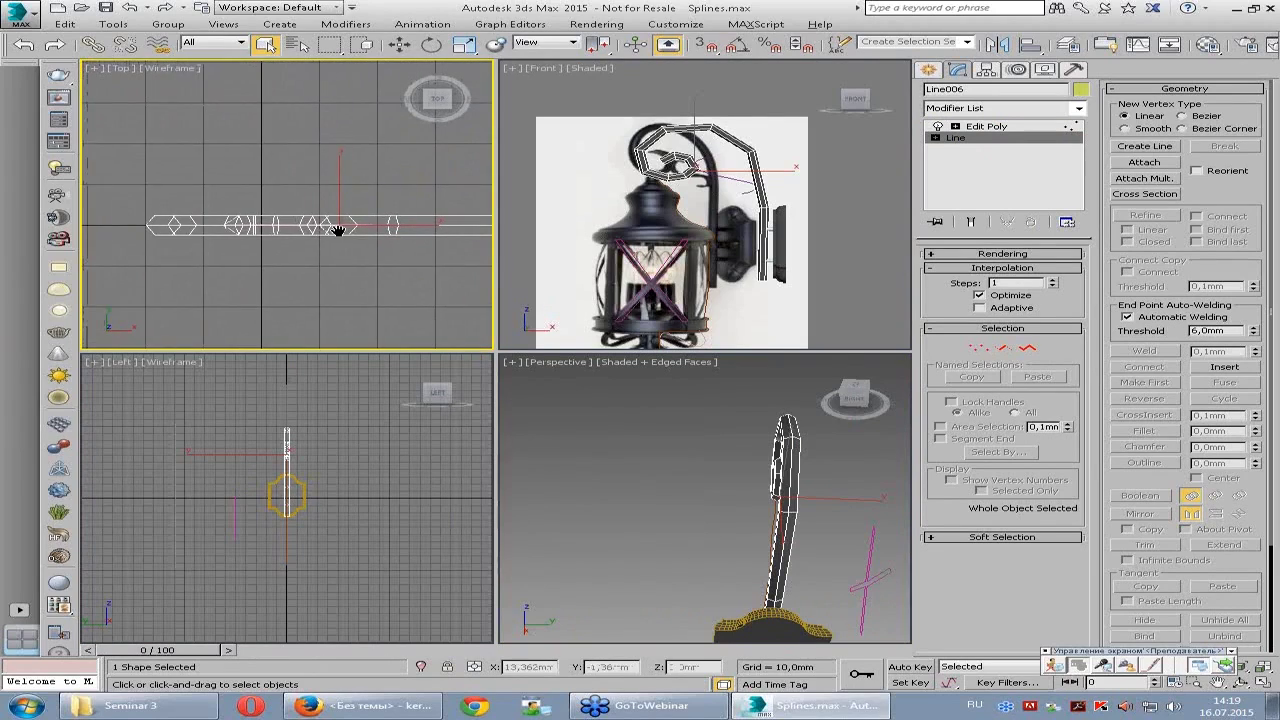
pyautogui.scroll(-2, 337, 229)
pyautogui.middleClick(591, 429)
pyautogui.hotkey('alt', 'w')
pyautogui.keyDown('alt'); pyautogui.moveTo(455, 352); pyautogui.dragTo(590, 358, button='middle'); pyautogui.keyUp('alt')
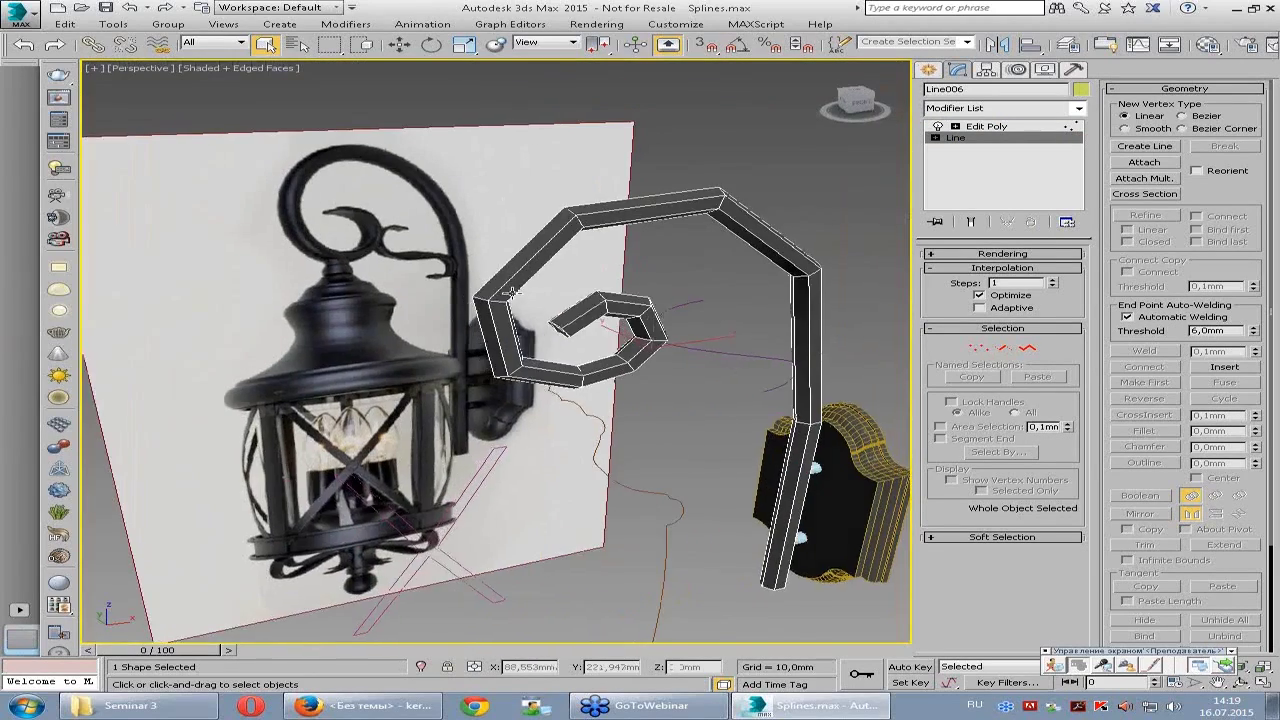
pyautogui.scroll(5, 600, 362)
pyautogui.scroll(3, 588, 352)
pyautogui.scroll(-3, 588, 352)
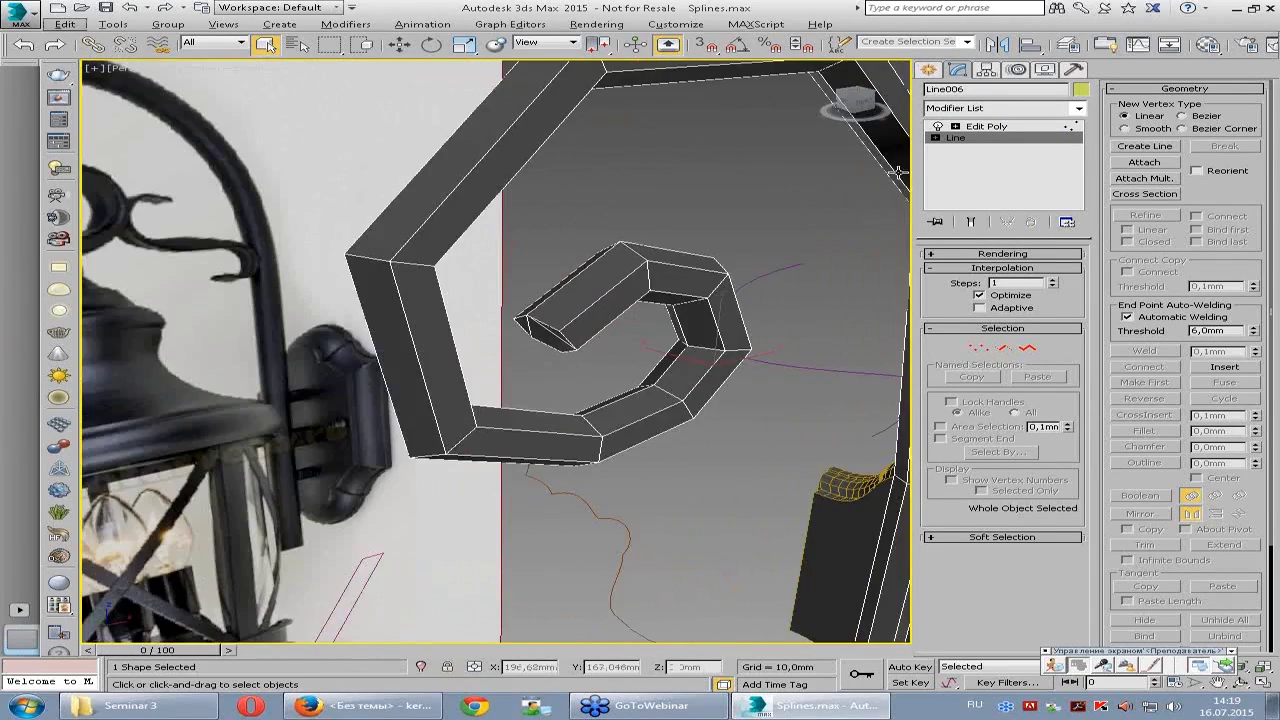
# - Return to Line006's Edit Poly level at the spiral tip
pyautogui.click(981, 126)
pyautogui.moveTo(726, 286)
pyautogui.keyDown('alt'); pyautogui.mouseDown(button='middle')
pyautogui.moveTo(580, 323)
pyautogui.moveTo(606, 363)
pyautogui.mouseUp(button='middle'); pyautogui.keyUp('alt')
pyautogui.scroll(2, 508, 357)
# - Move the six tip vertices and enable Soft Selection limited by Edge Distance
pyautogui.press('w')
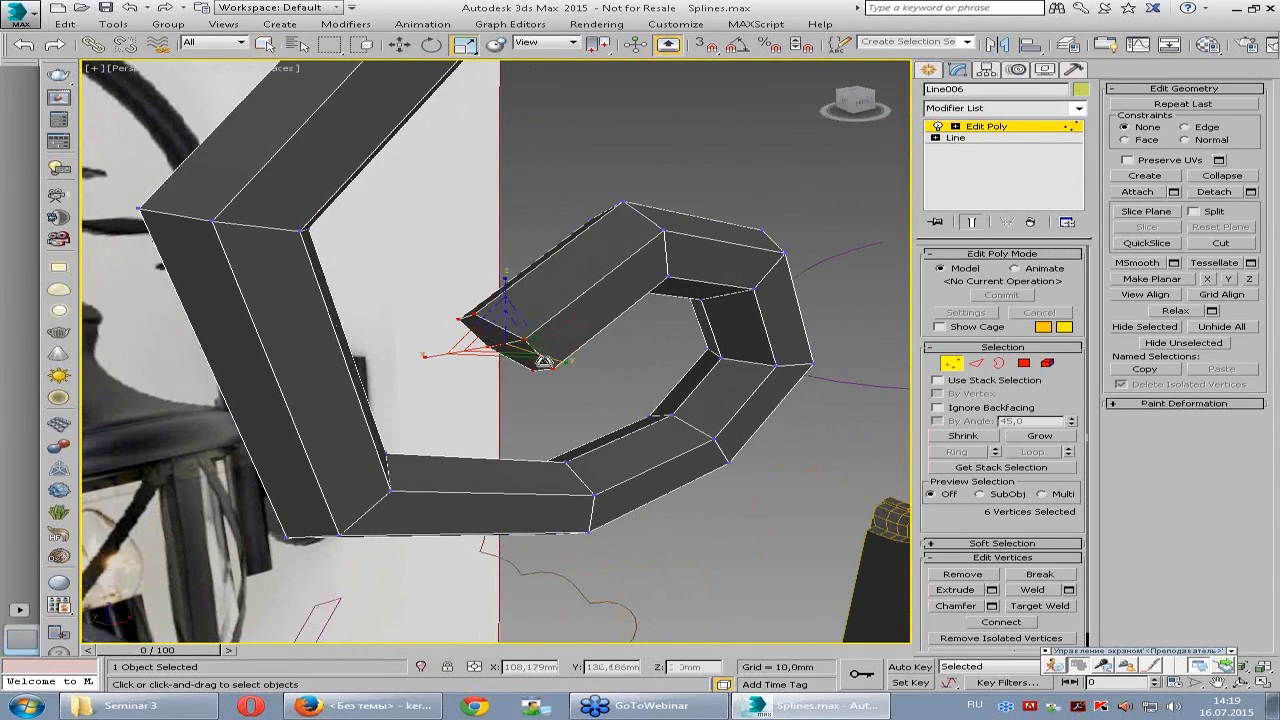
pyautogui.moveTo(541, 360); pyautogui.dragTo(676, 368)
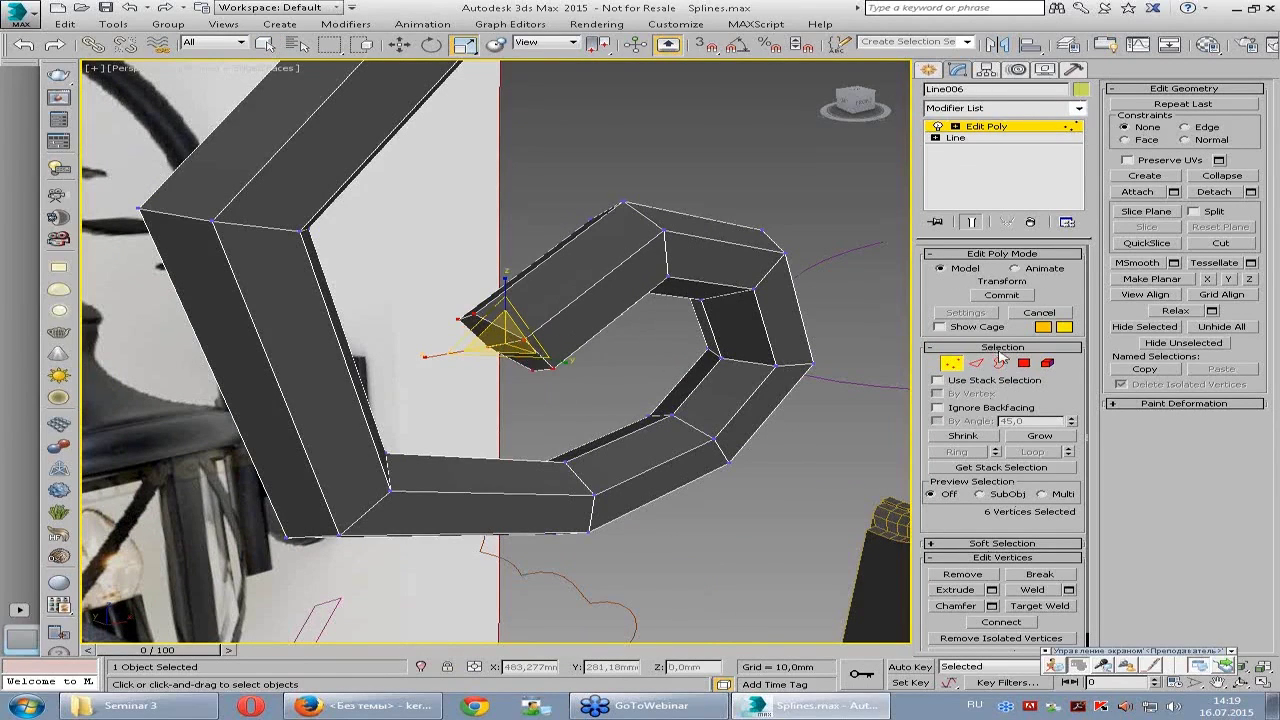
pyautogui.click(969, 541)
pyautogui.click(1141, 107)
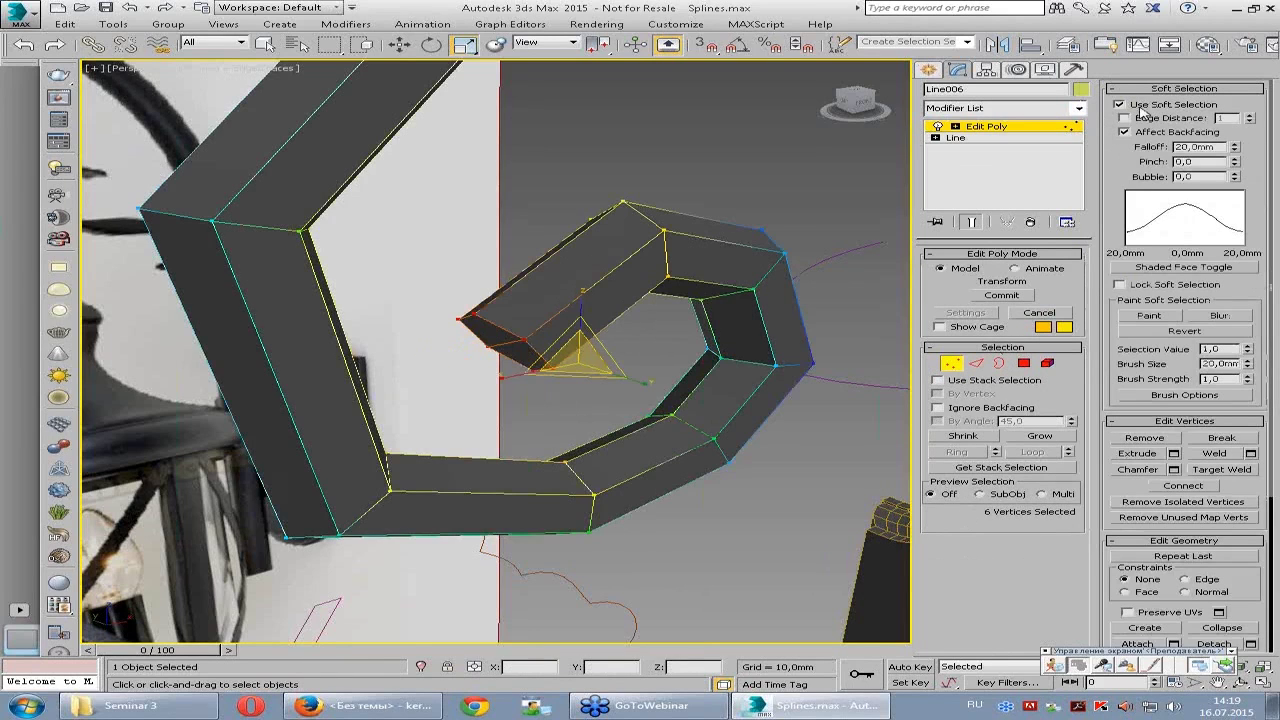
pyautogui.click(1163, 119)
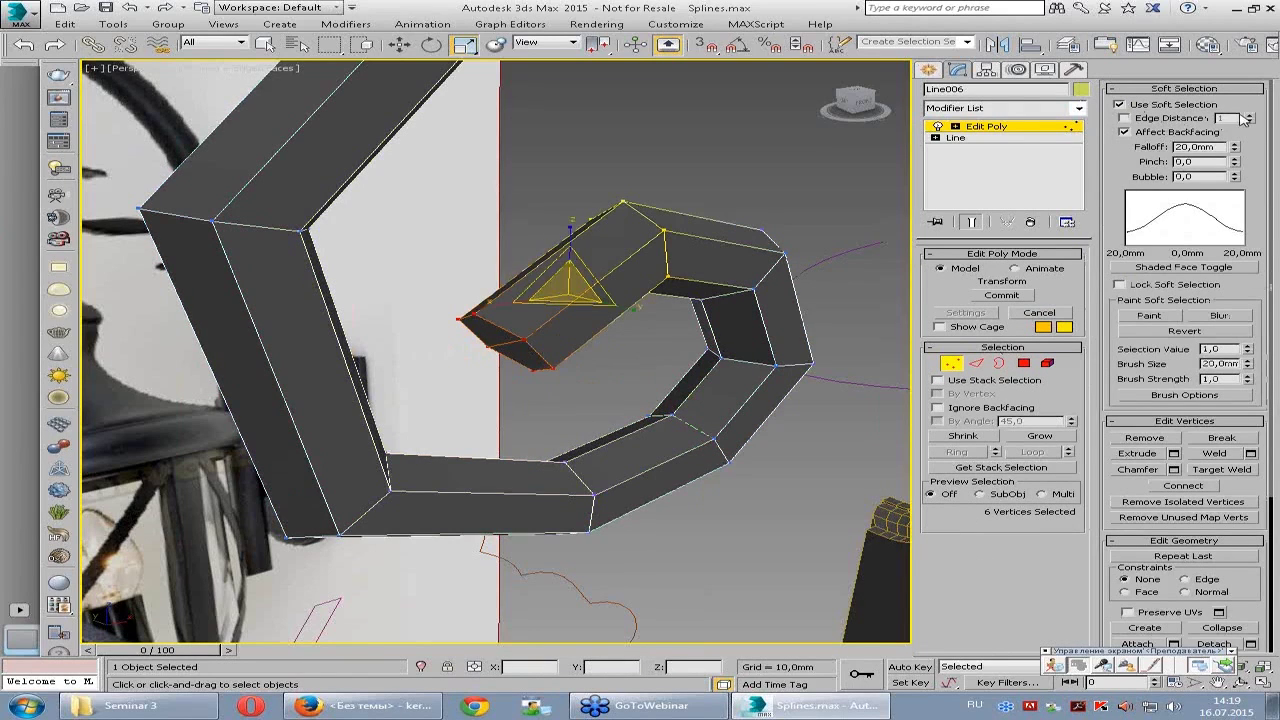
pyautogui.click(1250, 115)
pyautogui.click(1250, 115)
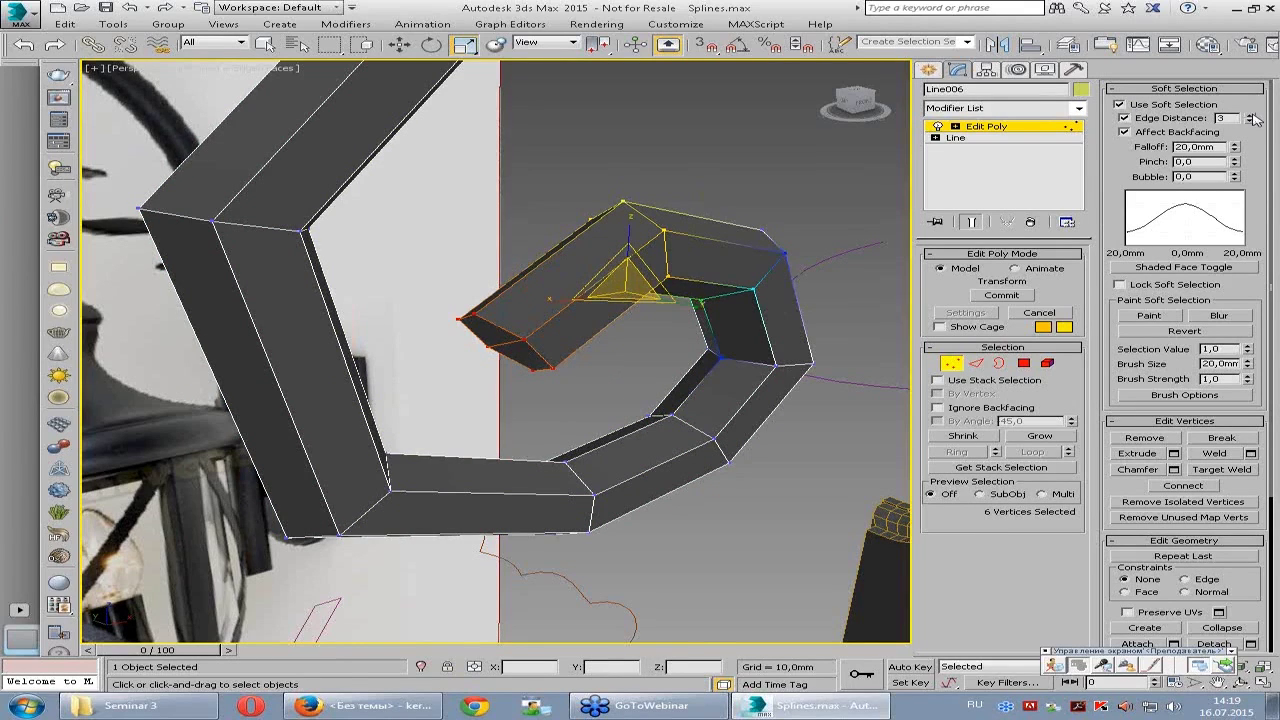
# - Scale the spiral tip down and flatten it along Z, then exit vertex level
pyautogui.moveTo(628, 288); pyautogui.dragTo(663, 323)
pyautogui.moveTo(659, 232); pyautogui.dragTo(662, 262)
pyautogui.keyDown('alt'); pyautogui.moveTo(662, 262); pyautogui.dragTo(666, 322, button='middle'); pyautogui.keyUp('alt')
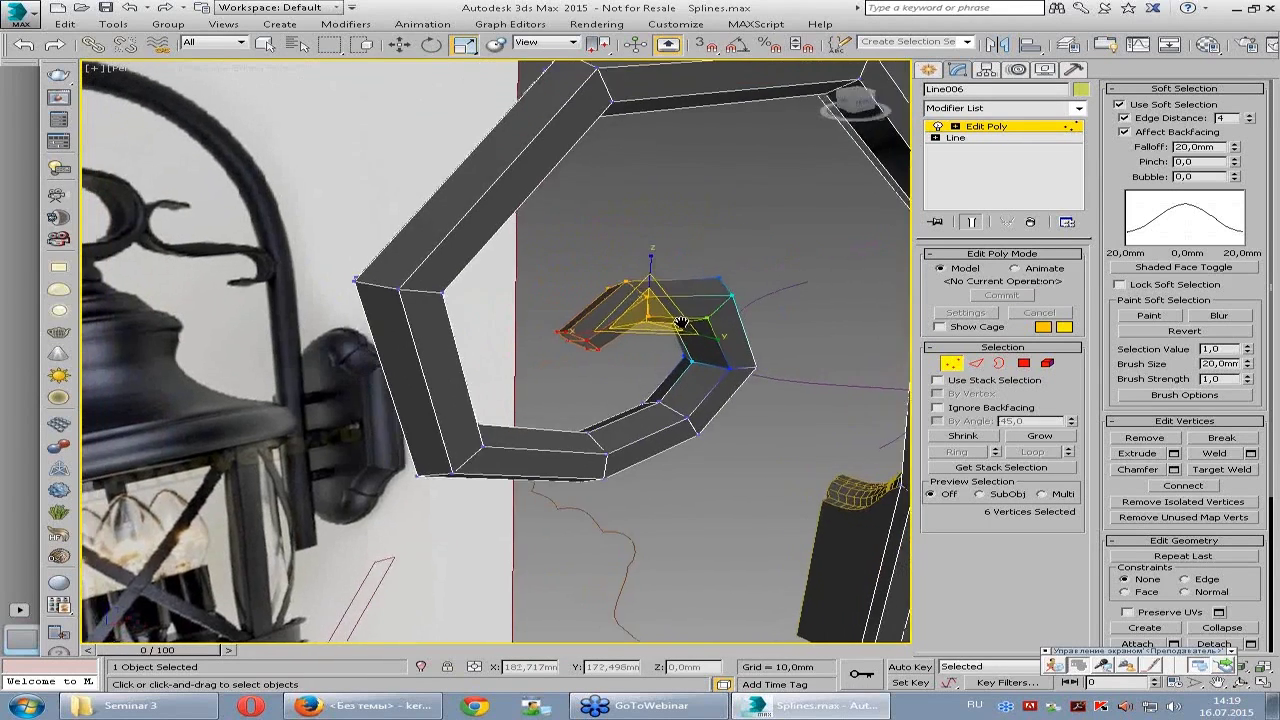
pyautogui.moveTo(660, 255); pyautogui.dragTo(663, 266)
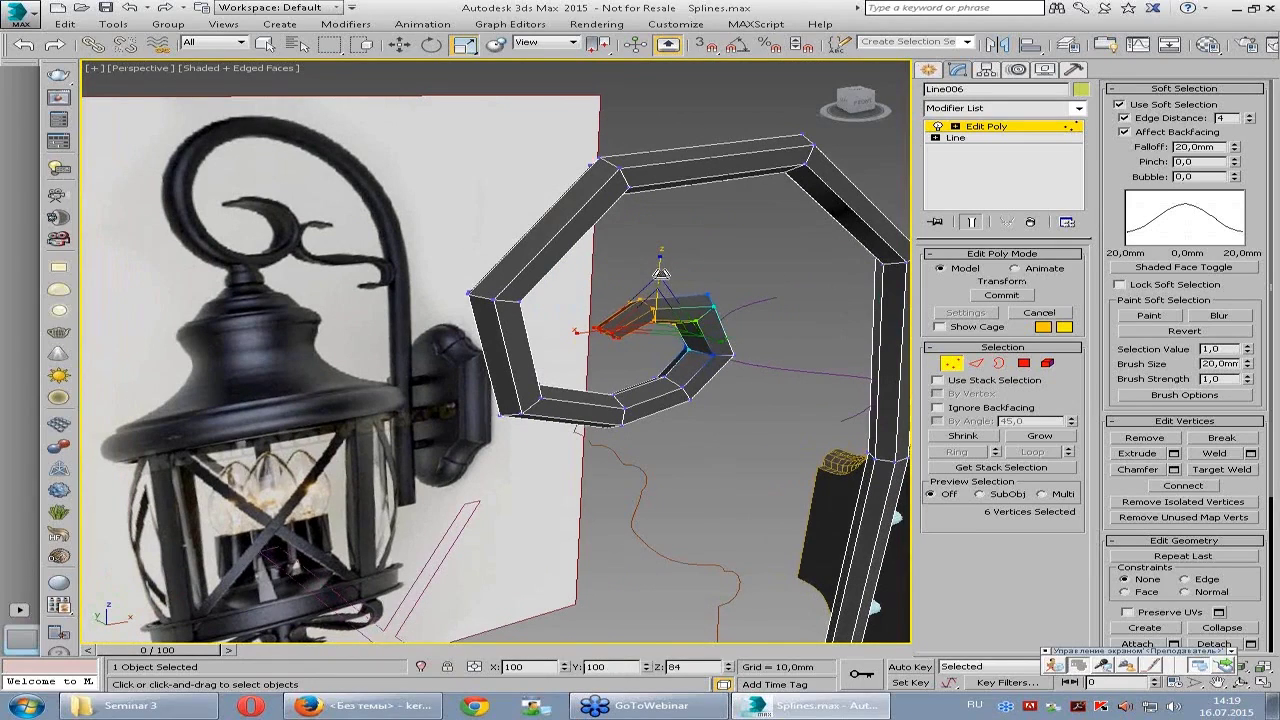
pyautogui.keyDown('alt'); pyautogui.moveTo(785, 218); pyautogui.dragTo(725, 252, button='middle'); pyautogui.keyUp('alt')
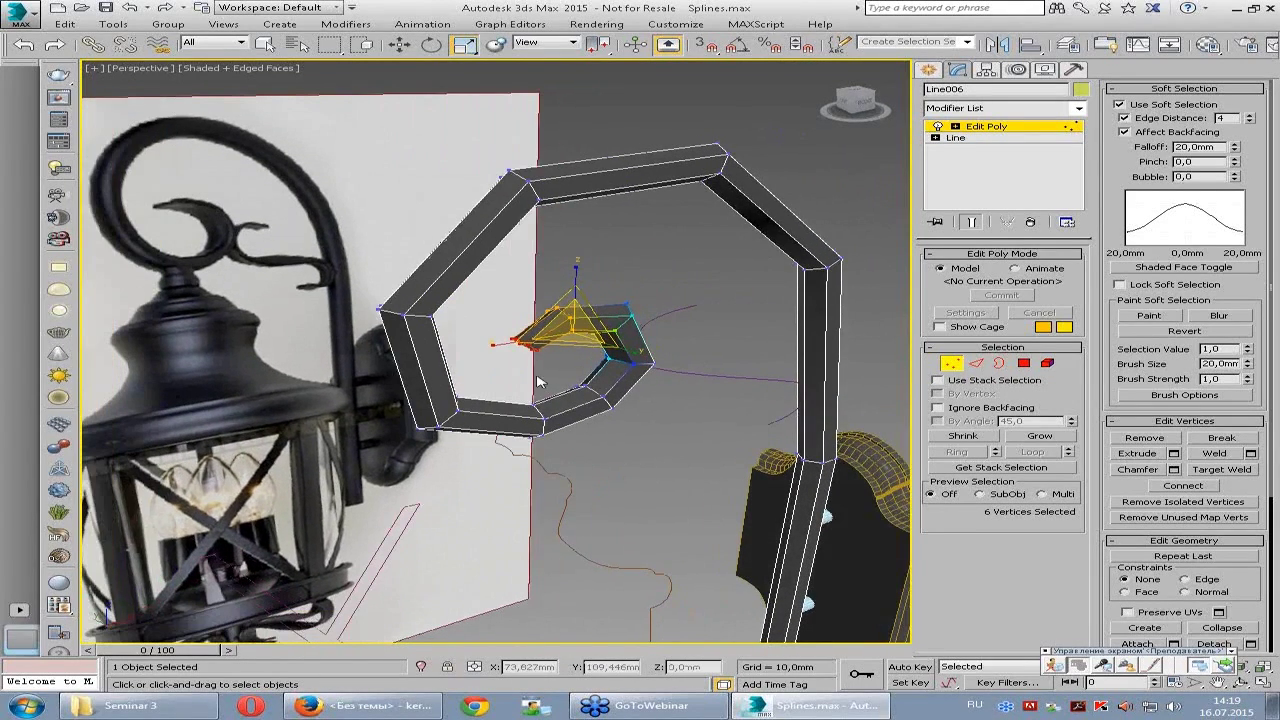
pyautogui.click(980, 126)
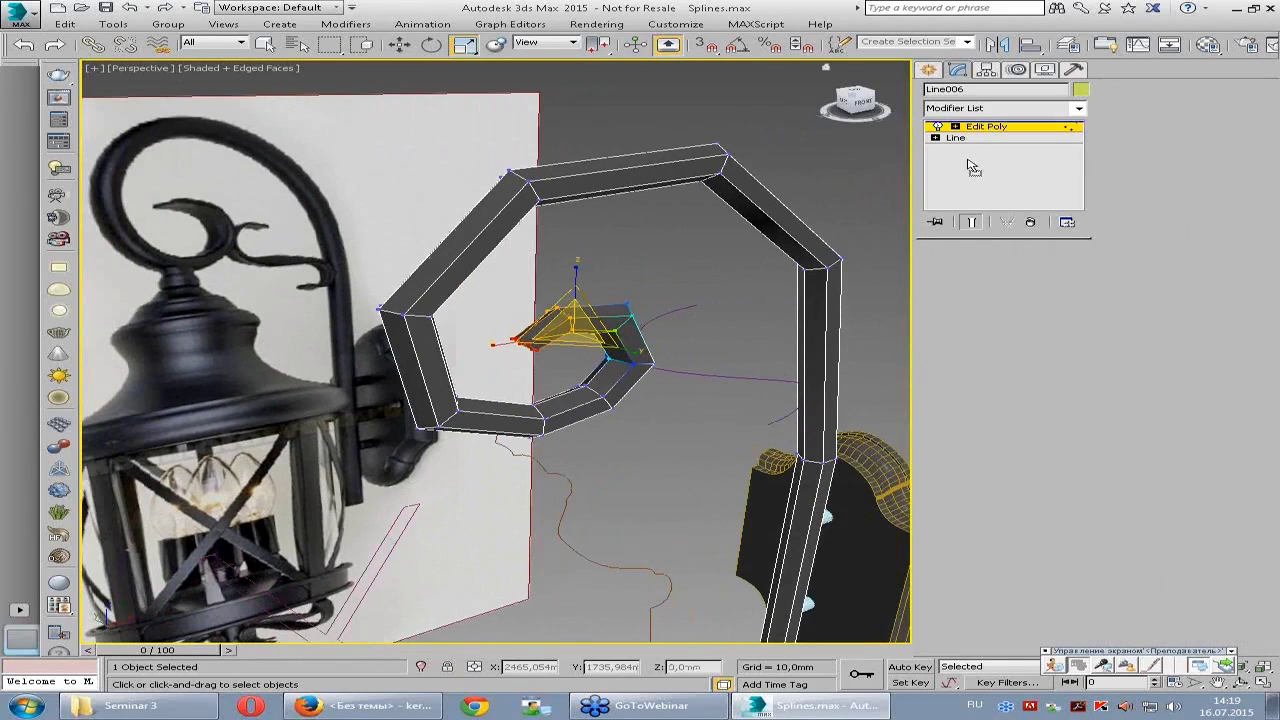
pyautogui.click(1018, 128)
pyautogui.click(1010, 108)
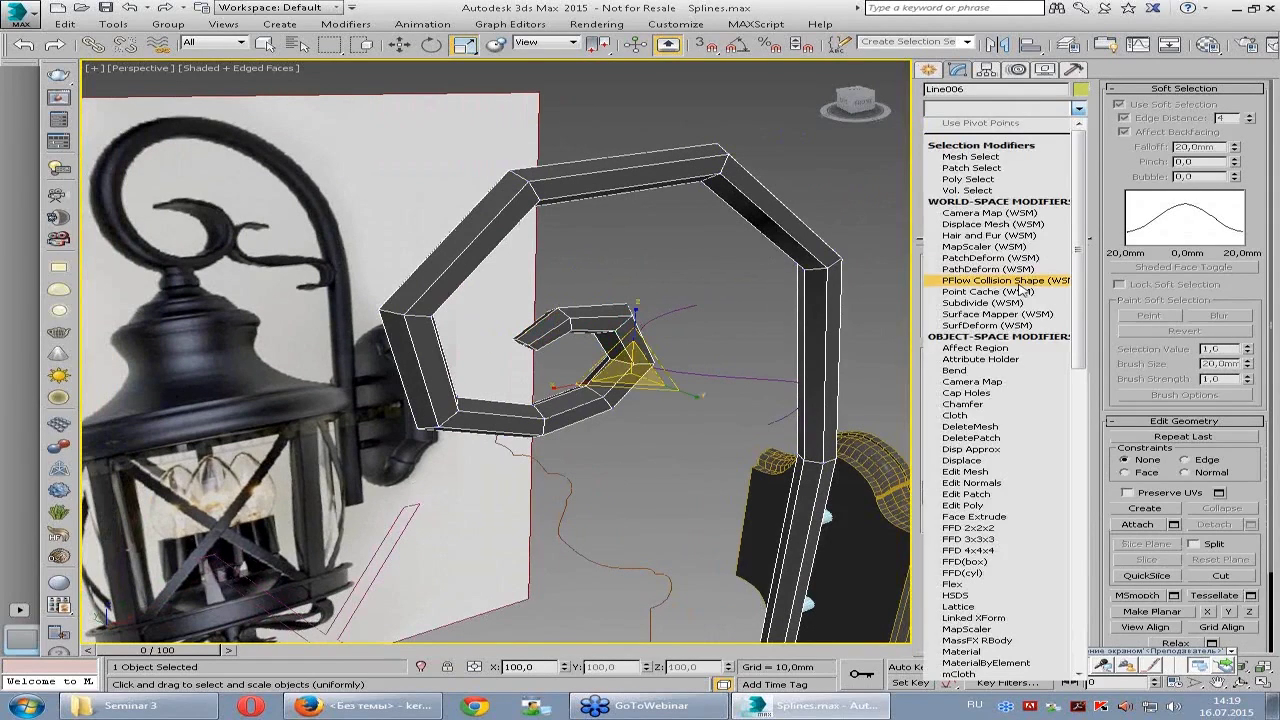
# - Add TurboSmooth above Line006's Edit Poly and set Iterations to 2
pyautogui.click(580, 250)
pyautogui.click(1012, 109)
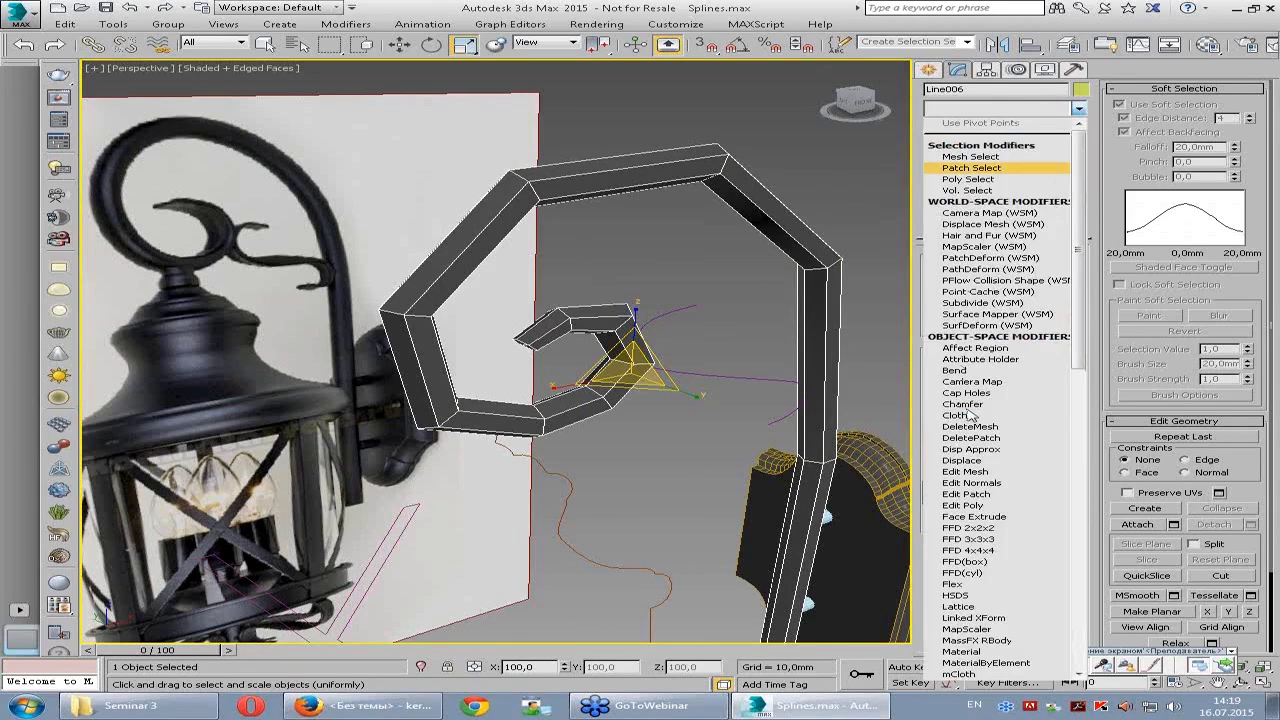
pyautogui.scroll(-10, 975, 415)
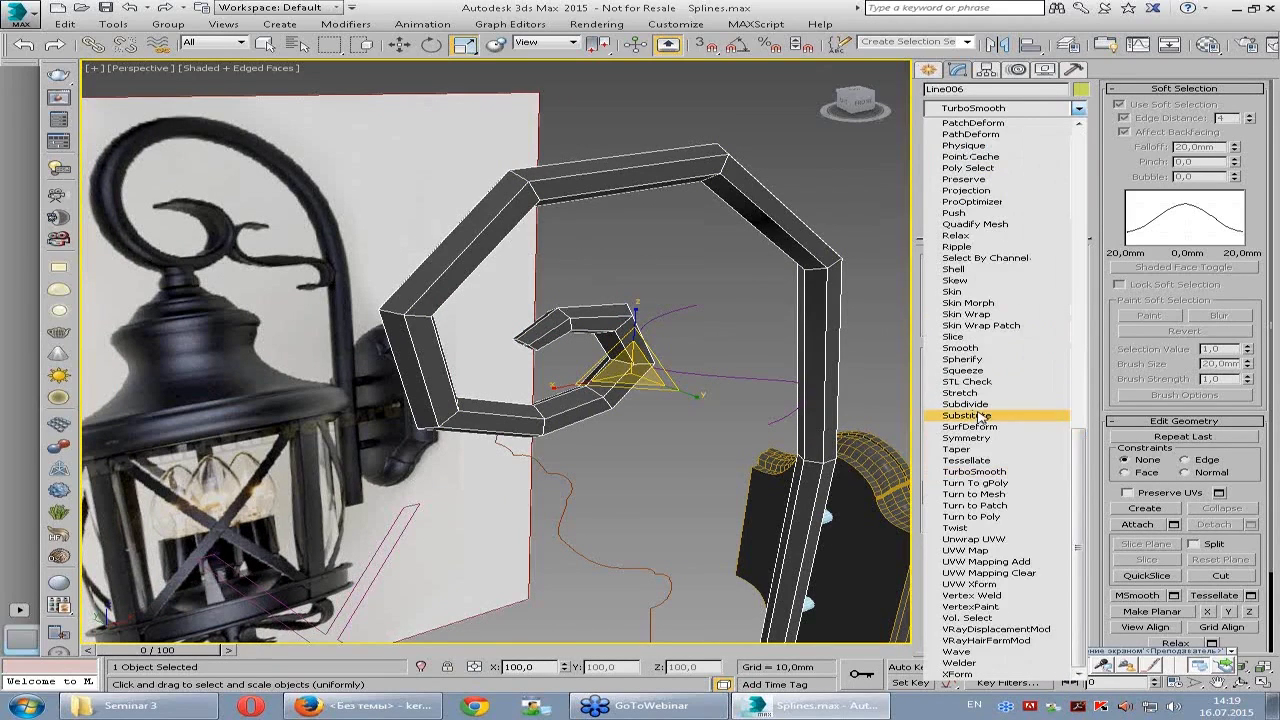
pyautogui.click(990, 472)
pyautogui.scroll(-5, 640, 350)
pyautogui.keyDown('alt'); pyautogui.moveTo(640, 350); pyautogui.dragTo(680, 320, button='middle'); pyautogui.keyUp('alt')
pyautogui.scroll(4, 686, 296)
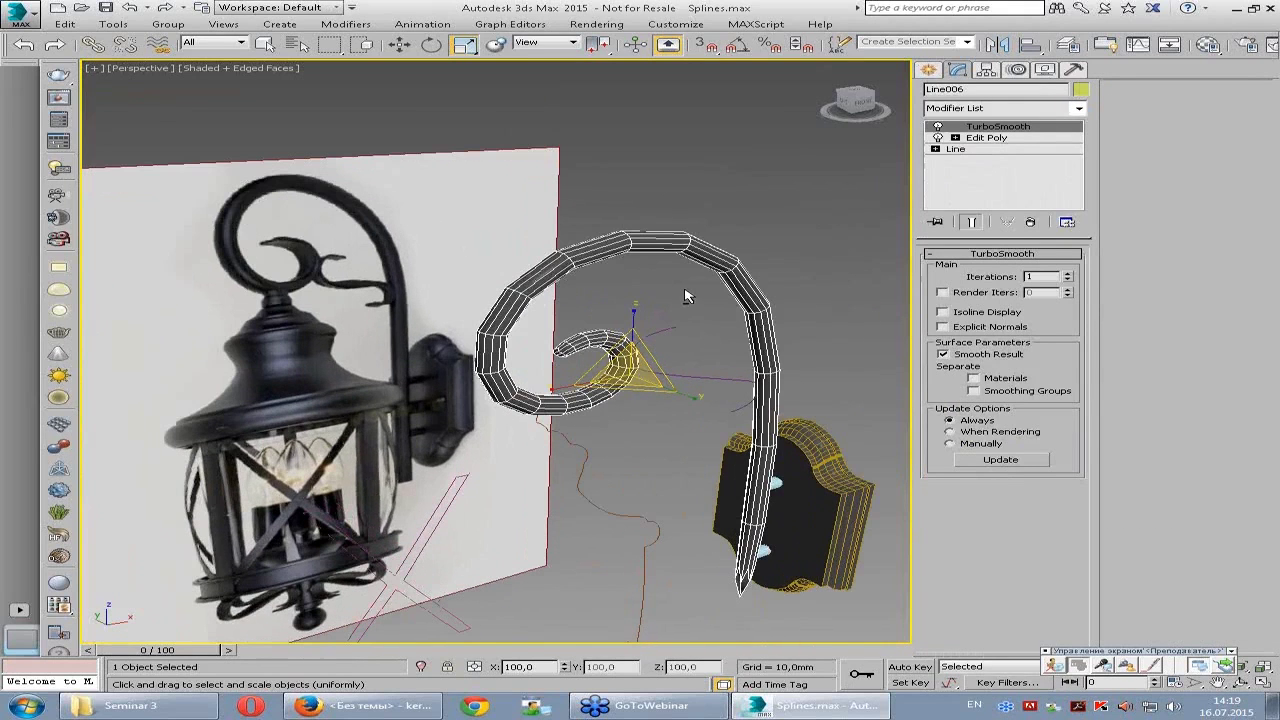
pyautogui.click(1068, 273)
pyautogui.keyDown('alt'); pyautogui.moveTo(603, 290); pyautogui.dragTo(614, 281, button='middle'); pyautogui.keyUp('alt')
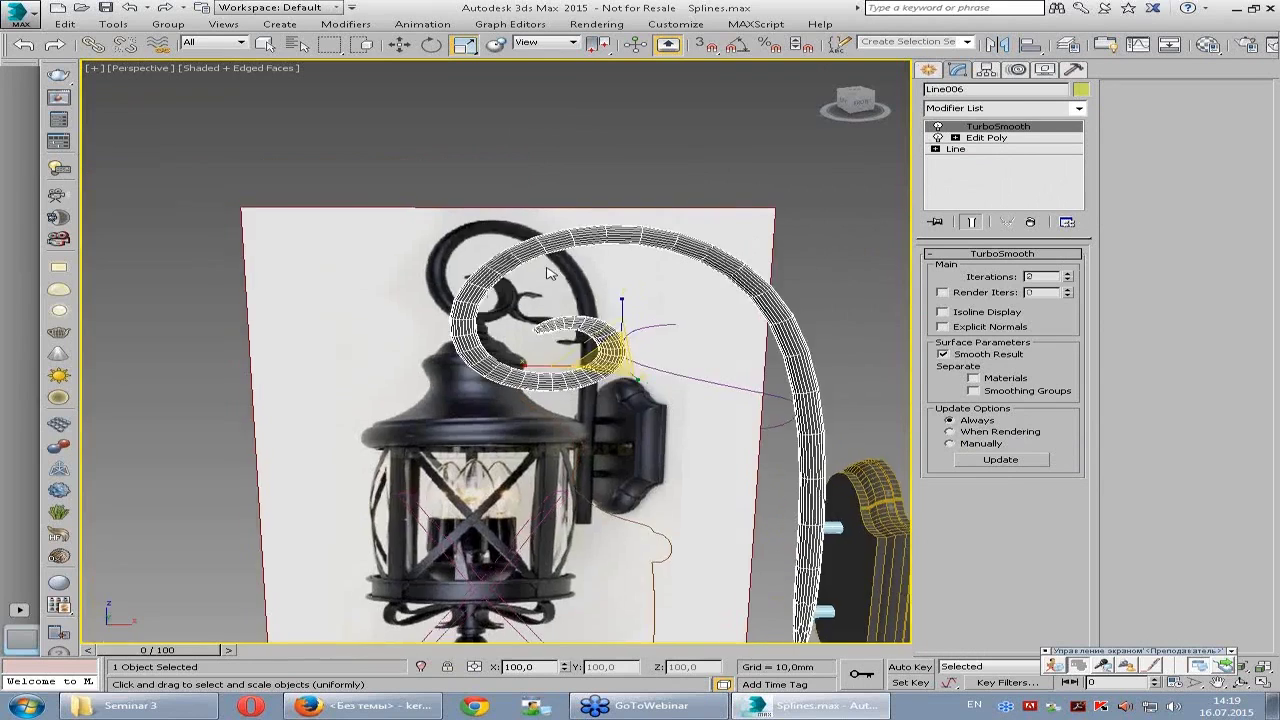
# - Edit the base Line's vertices with the result shown, moving the upper-left arc vertex about 5 mm in X
pyautogui.click(935, 149)
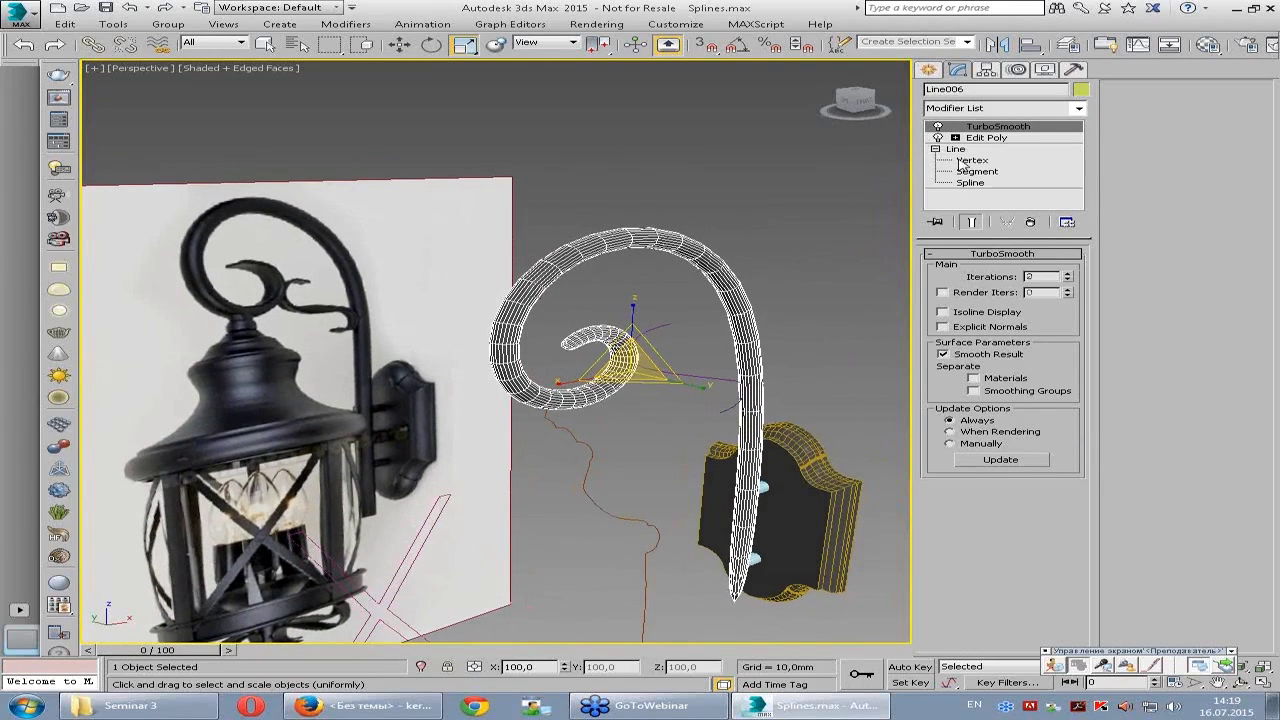
pyautogui.click(964, 161)
pyautogui.click(720, 391)
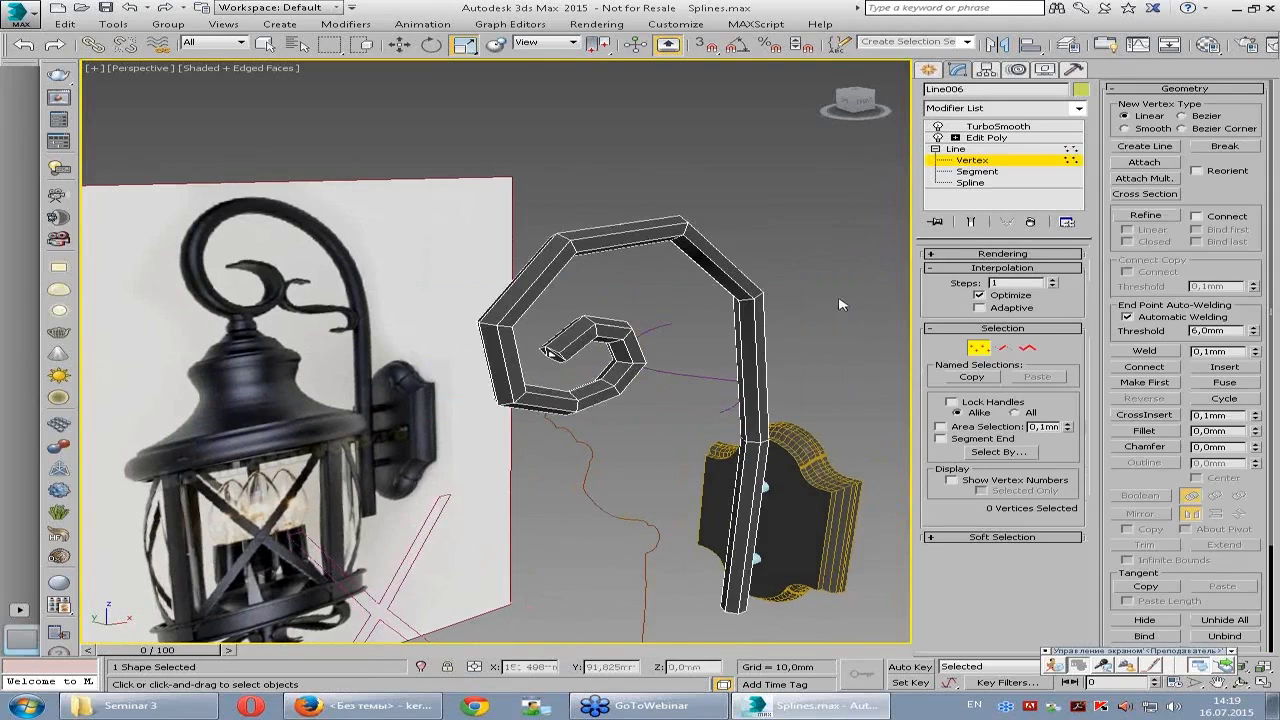
pyautogui.click(972, 222)
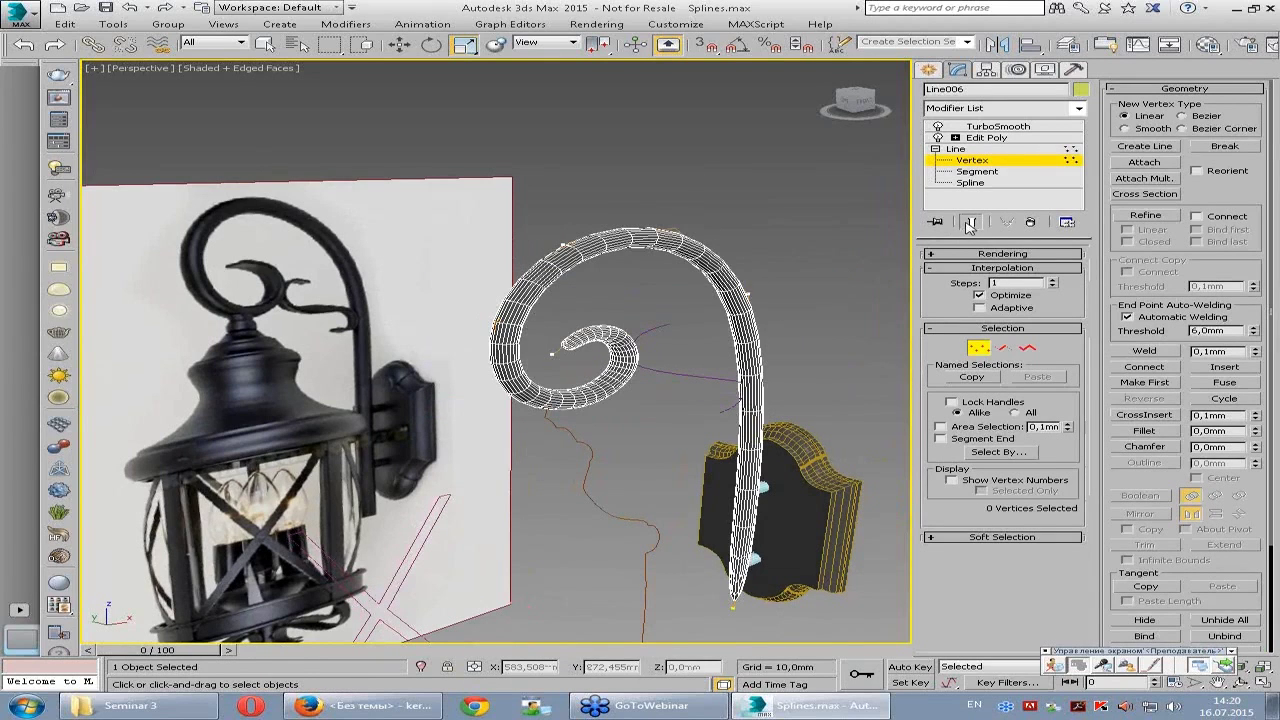
pyautogui.keyDown('alt'); pyautogui.moveTo(680, 357); pyautogui.dragTo(700, 363, button='middle'); pyautogui.keyUp('alt')
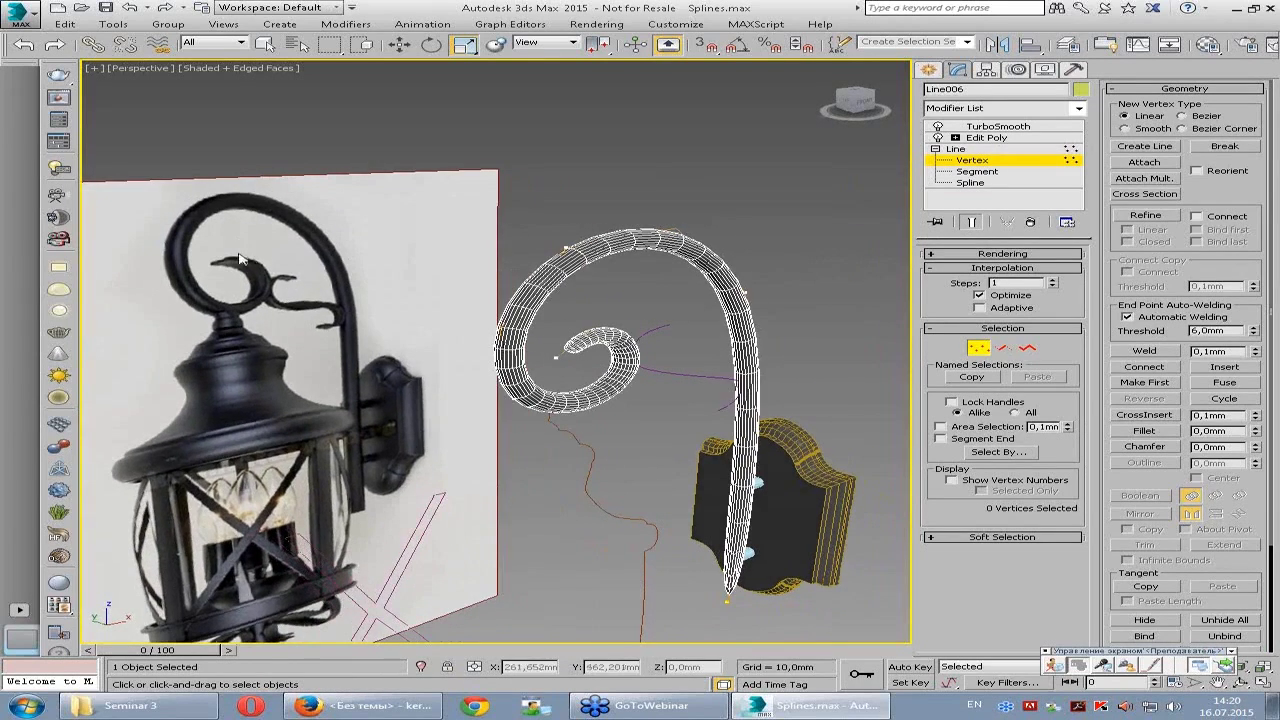
pyautogui.click(745, 296)
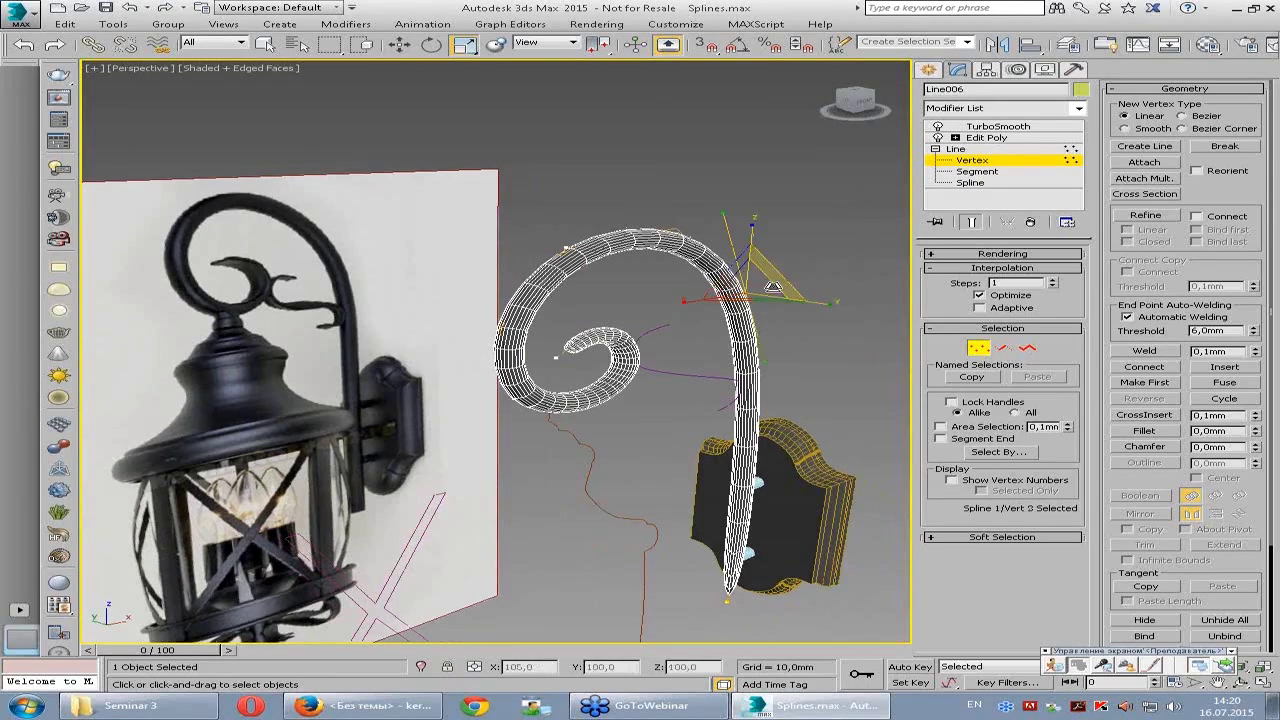
pyautogui.press('w')
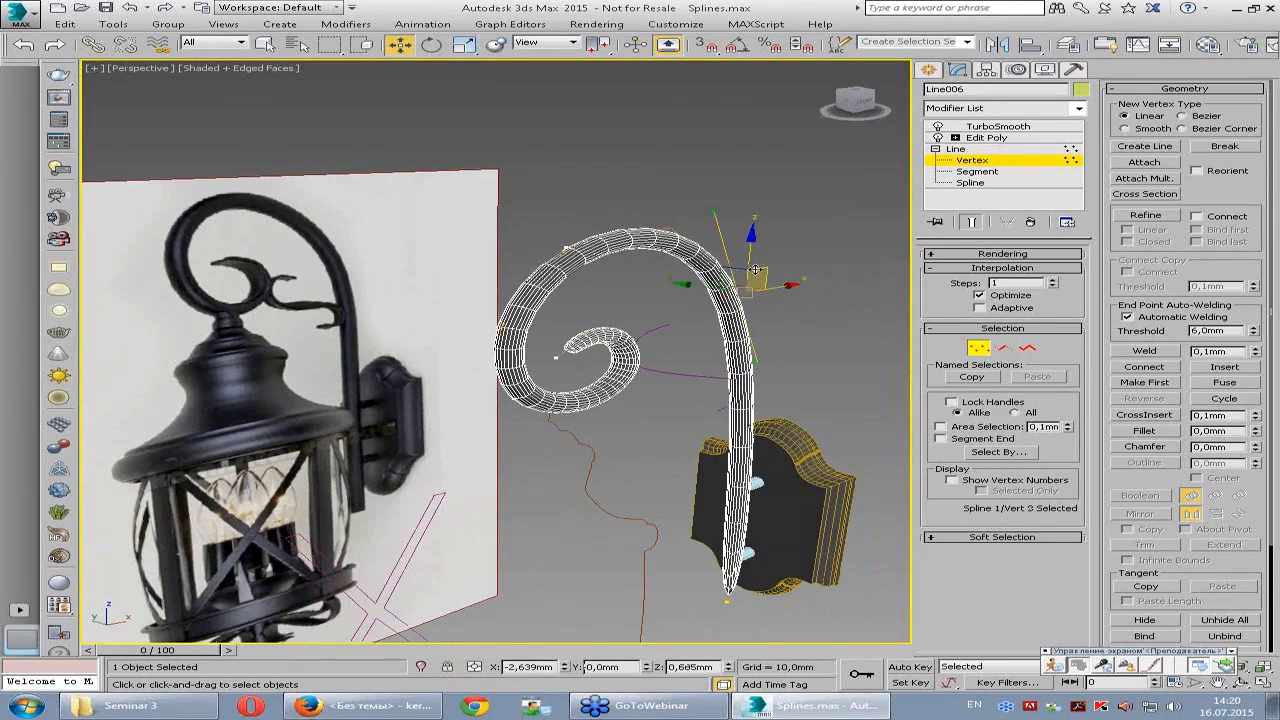
pyautogui.click(570, 232)
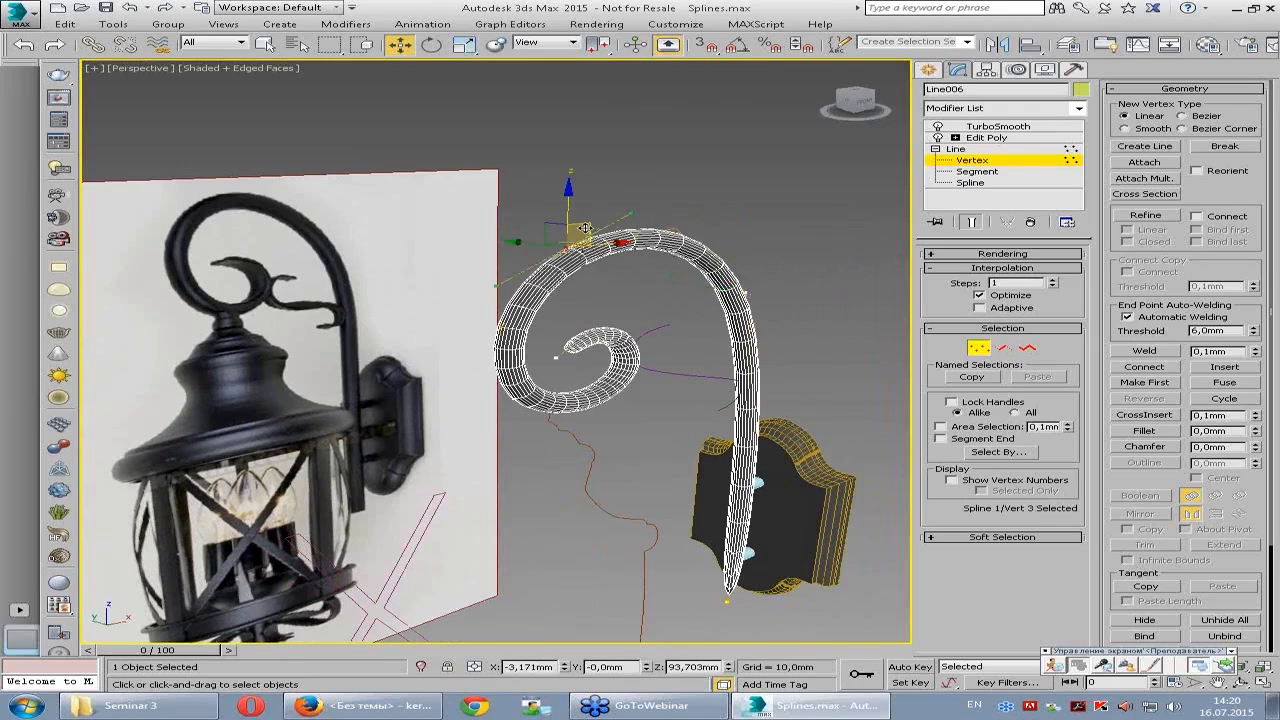
pyautogui.moveTo(588, 228)
pyautogui.mouseDown()
pyautogui.moveTo(577, 230)
pyautogui.moveTo(631, 293)
pyautogui.mouseUp()
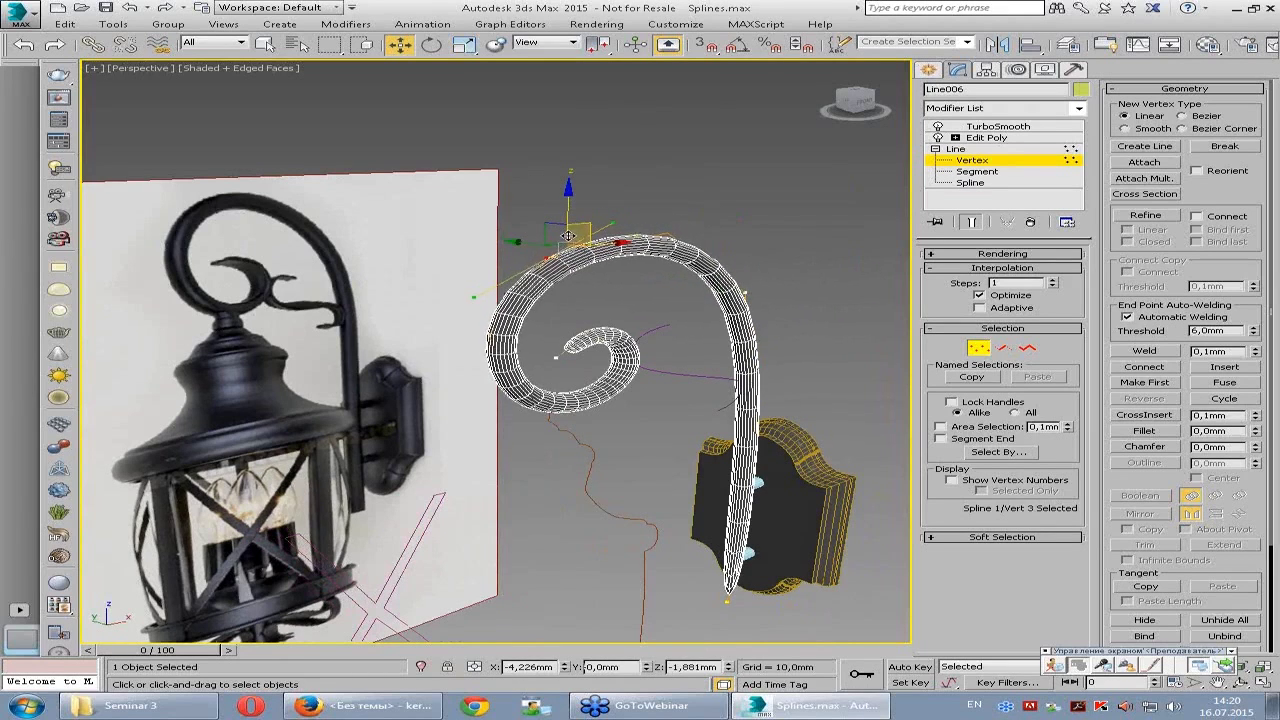
pyautogui.moveTo(631, 293)
pyautogui.mouseDown()
pyautogui.moveTo(490, 284)
pyautogui.moveTo(525, 272)
pyautogui.mouseUp()
pyautogui.click(670, 343)
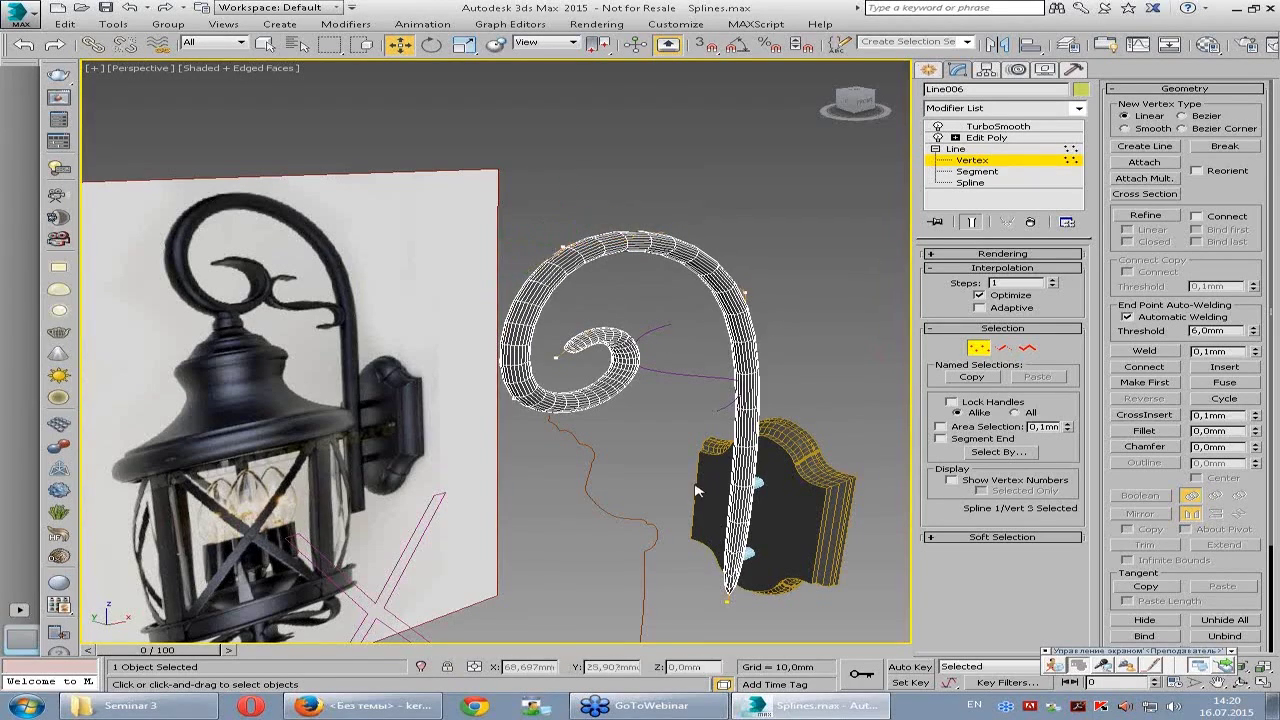
pyautogui.scroll(8, 700, 560)
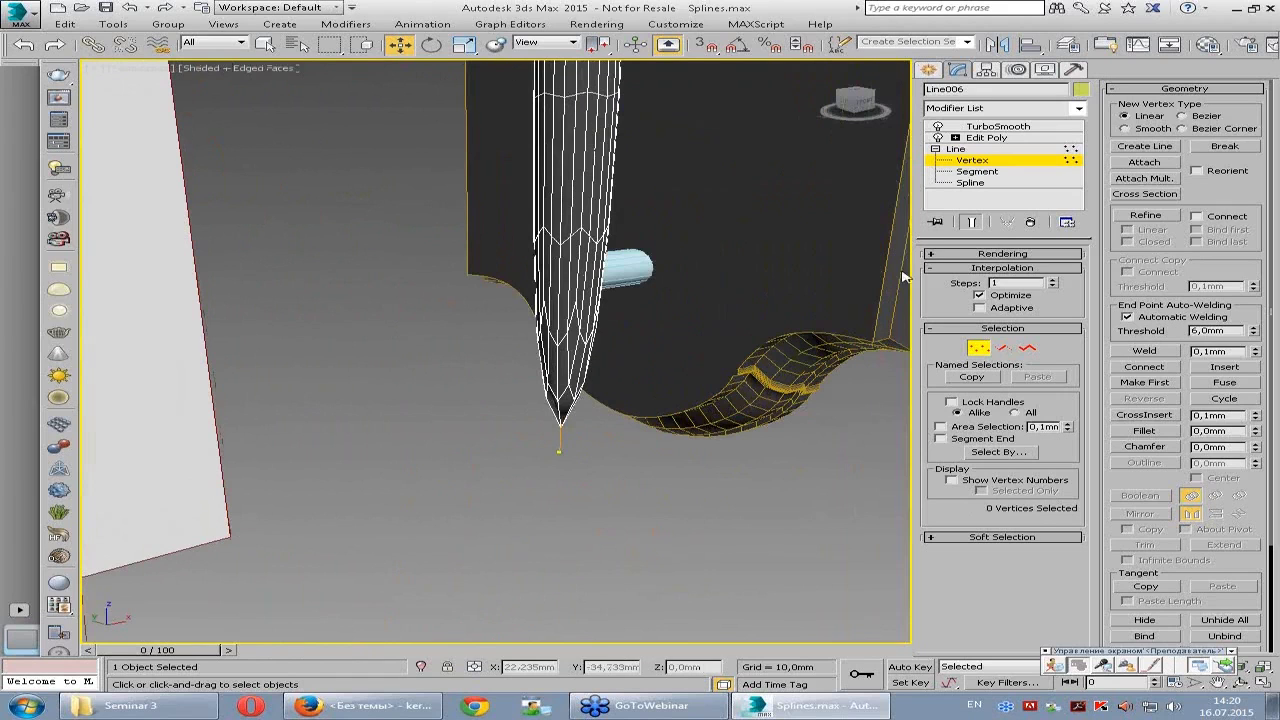
# - Select the 12 edges at the arm's bottom end in Edit Poly with Soft Selection off
pyautogui.moveTo(600, 320)
pyautogui.mouseDown(button='middle')
pyautogui.moveTo(677, 371)
pyautogui.moveTo(597, 305)
pyautogui.mouseUp(button='middle')
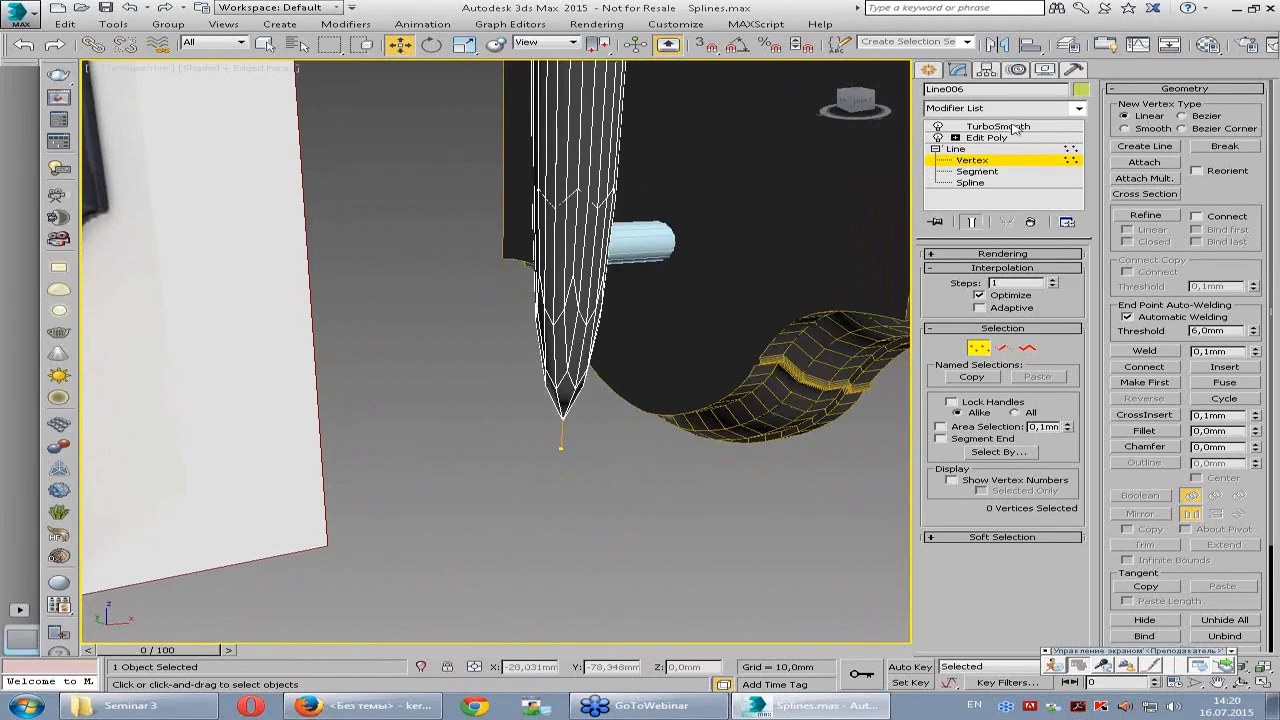
pyautogui.moveTo(800, 330)
pyautogui.keyDown('alt'); pyautogui.mouseDown(button='middle')
pyautogui.moveTo(620, 403)
pyautogui.moveTo(691, 457)
pyautogui.moveTo(558, 478)
pyautogui.mouseUp(button='middle'); pyautogui.keyUp('alt')
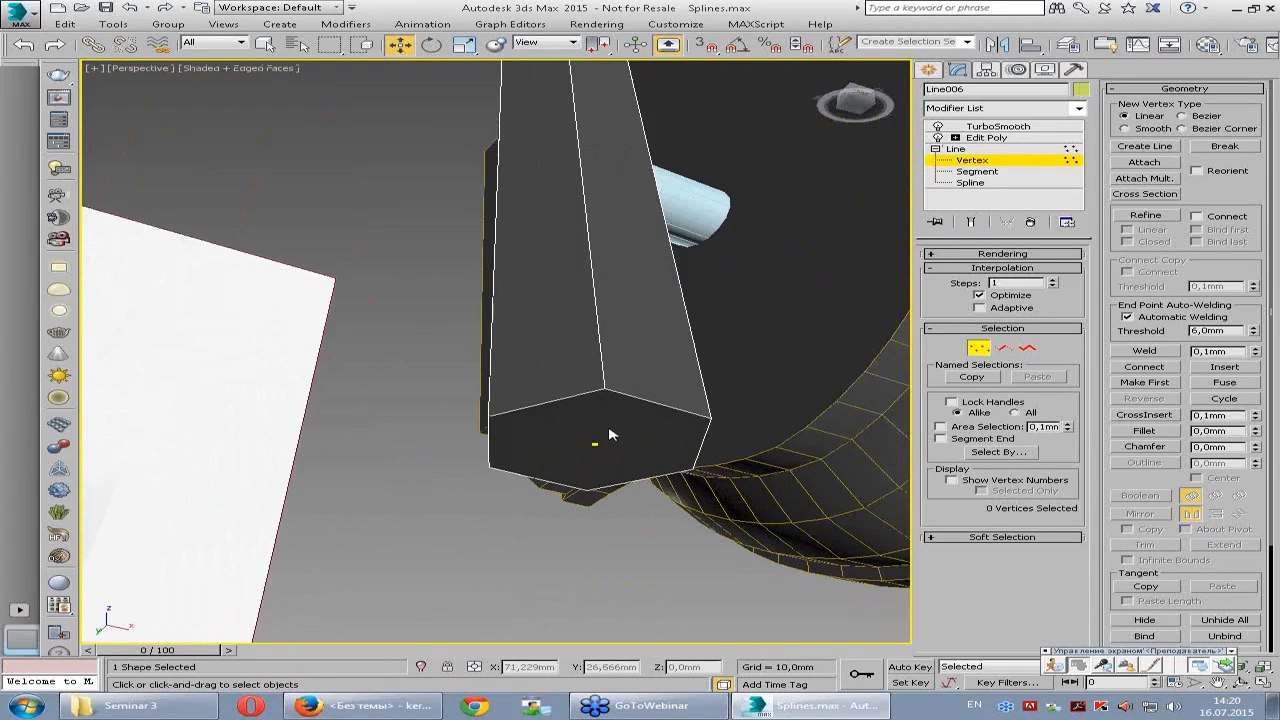
pyautogui.click(1002, 348)
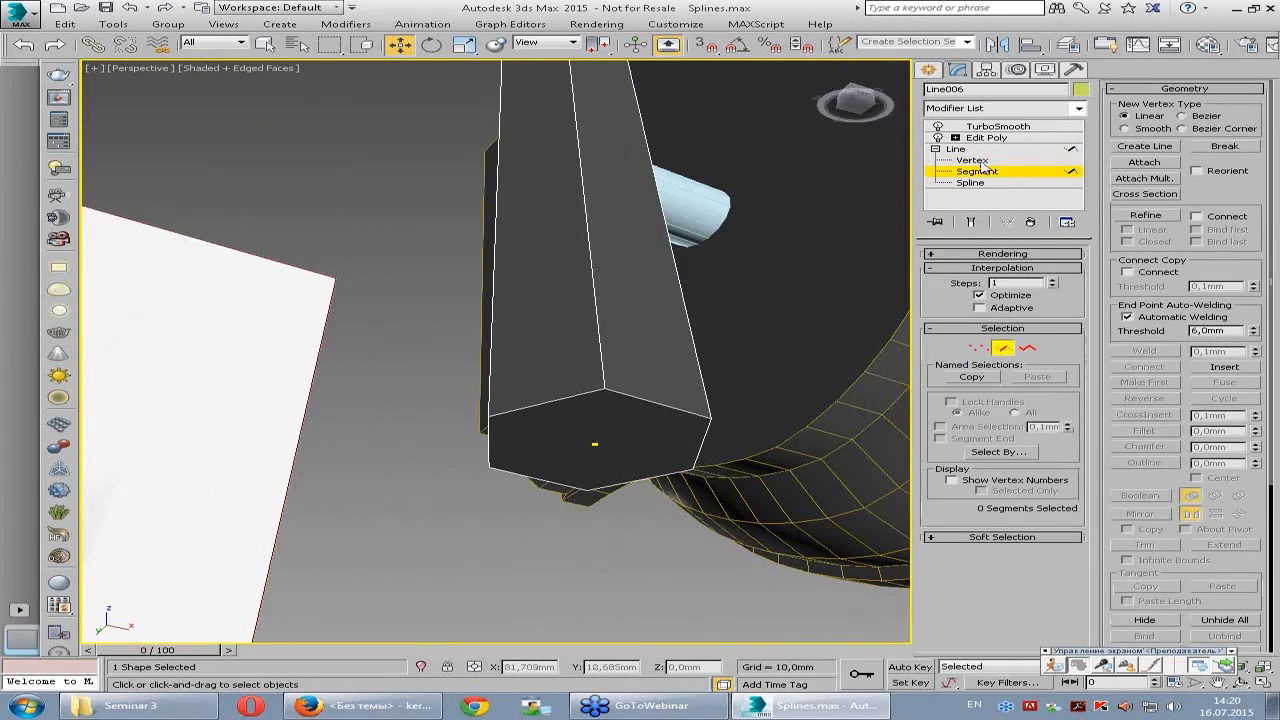
pyautogui.click(1005, 138)
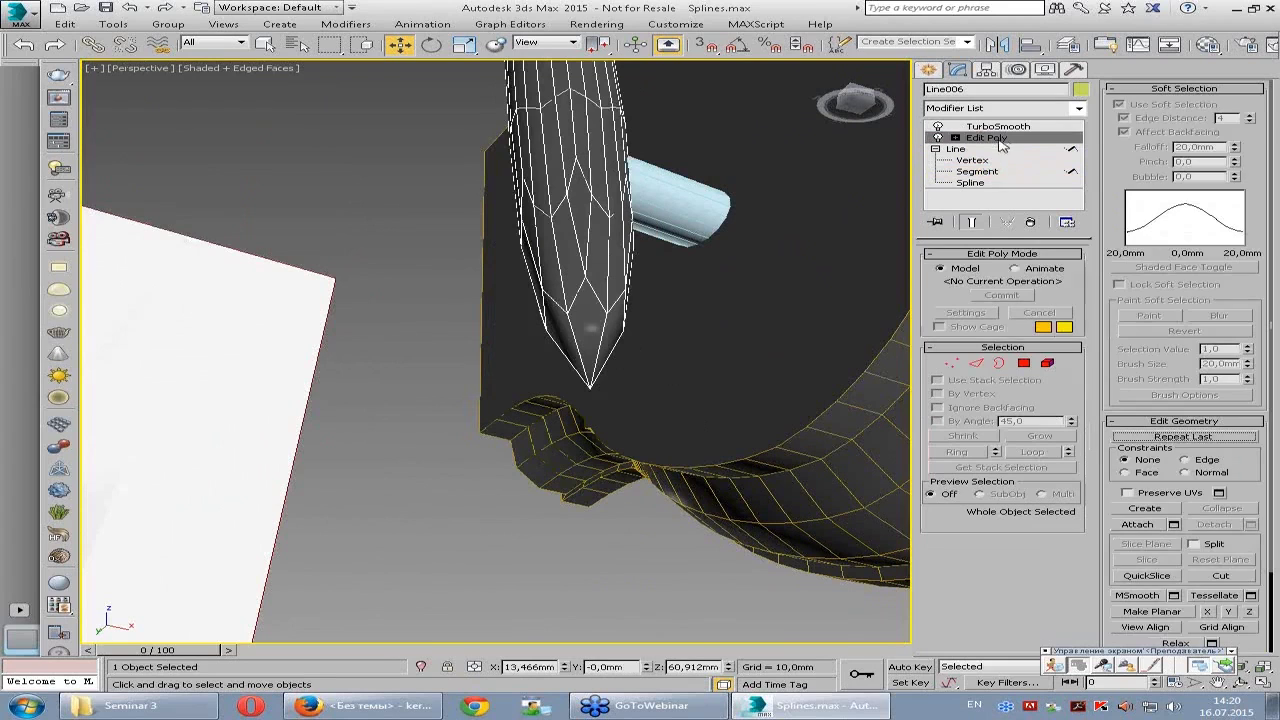
pyautogui.click(976, 363)
pyautogui.click(971, 222)
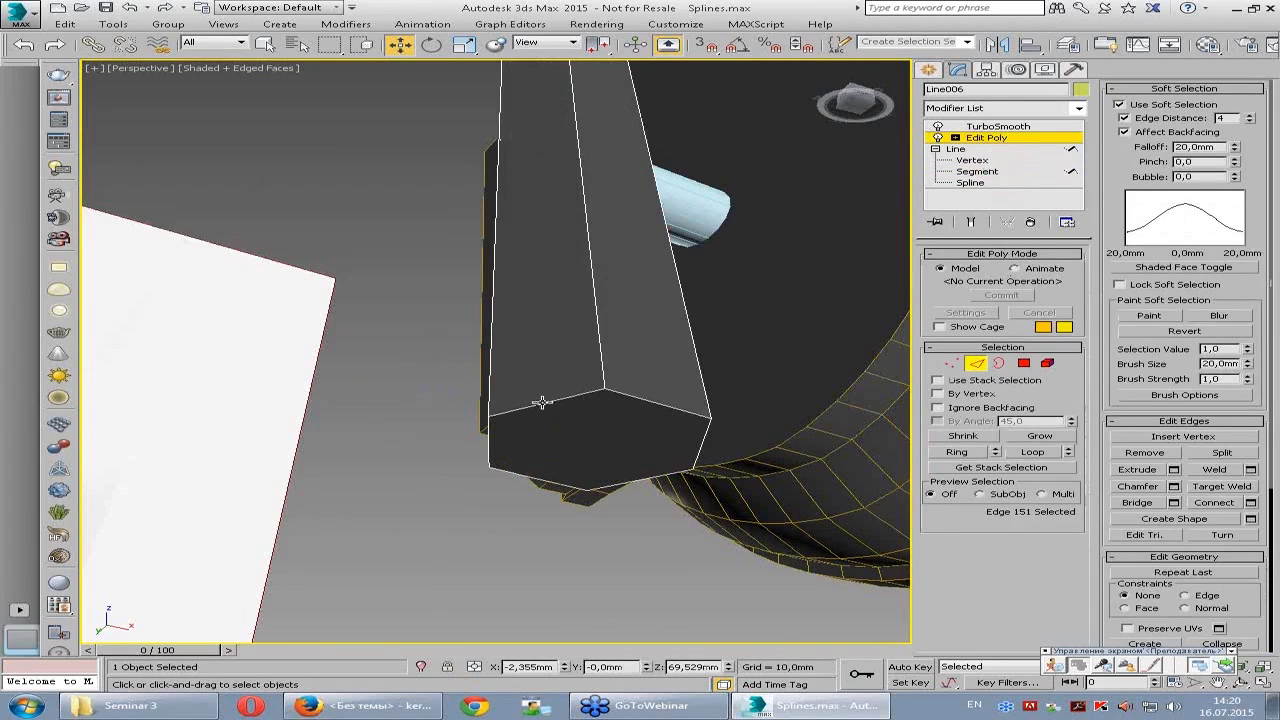
pyautogui.moveTo(407, 367); pyautogui.dragTo(631, 507)
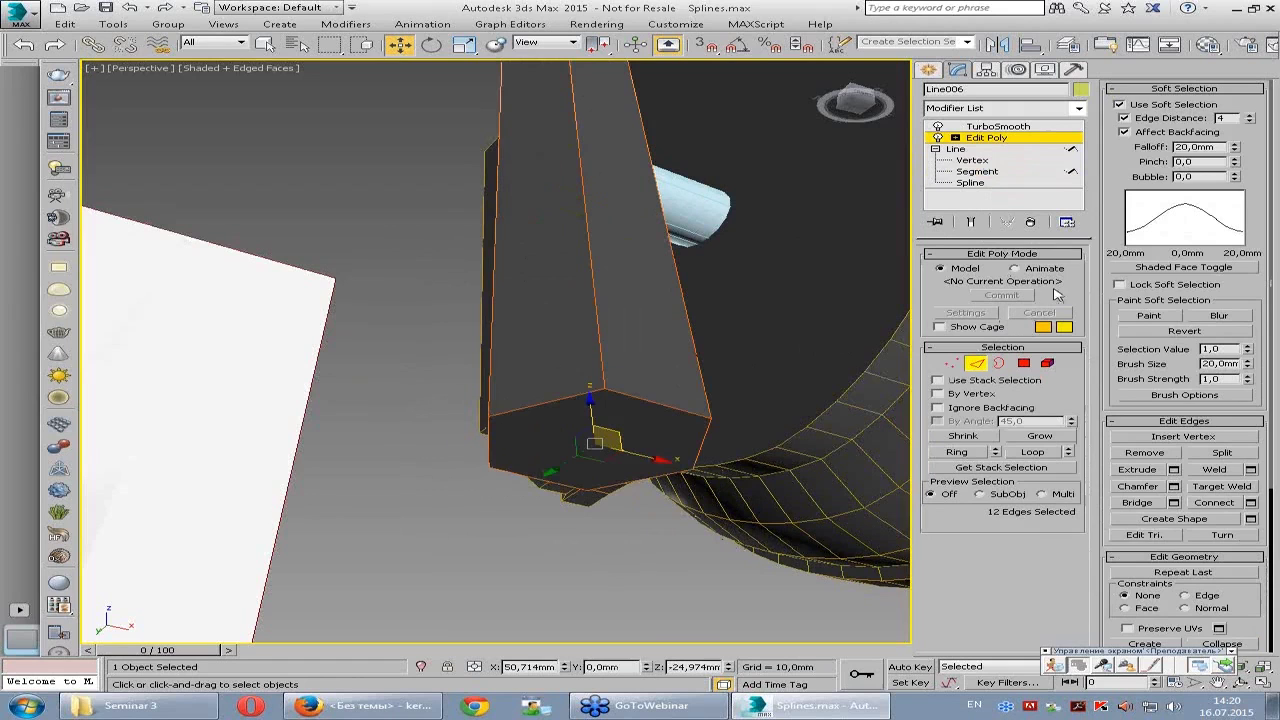
pyautogui.click(1147, 108)
pyautogui.click(1184, 88)
pyautogui.keyDown('alt'); pyautogui.moveTo(751, 371); pyautogui.dragTo(641, 439, button='middle'); pyautogui.keyUp('alt')
pyautogui.moveTo(981, 528); pyautogui.dragTo(968, 433)
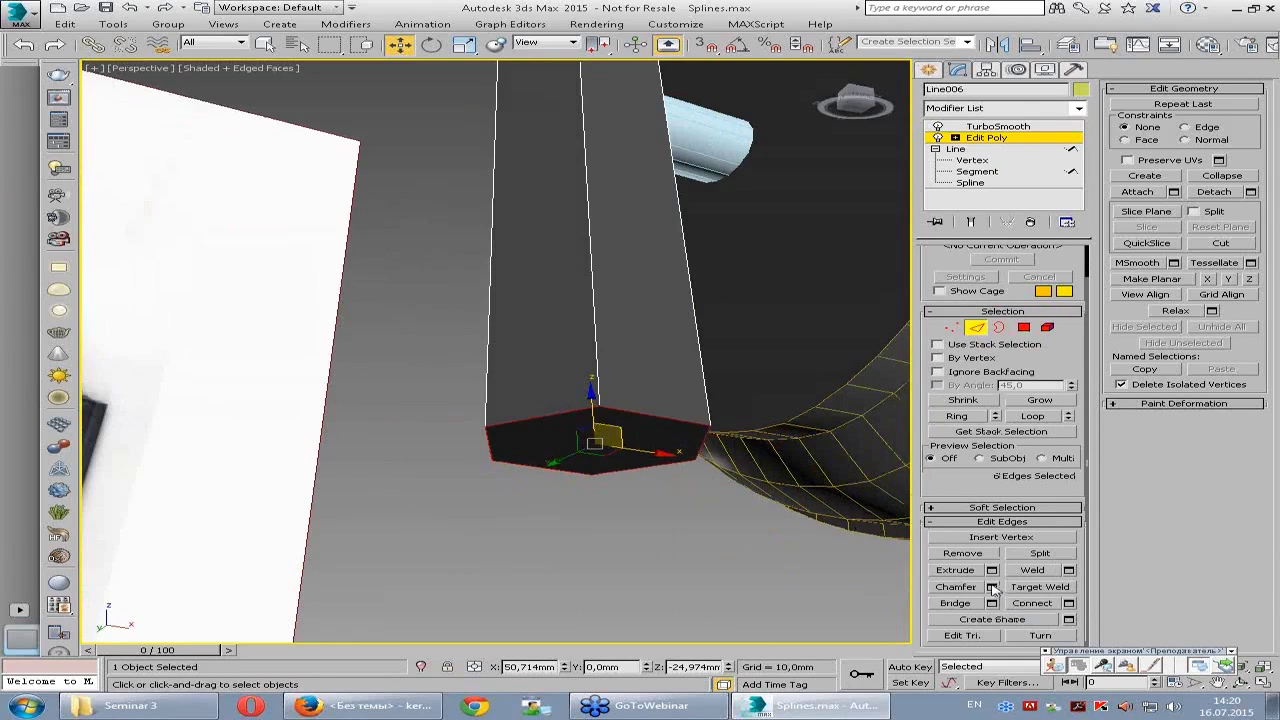
pyautogui.click(970, 221)
# - Chamfer the selected edges with 2 segments at 0.01 mm
pyautogui.click(991, 587)
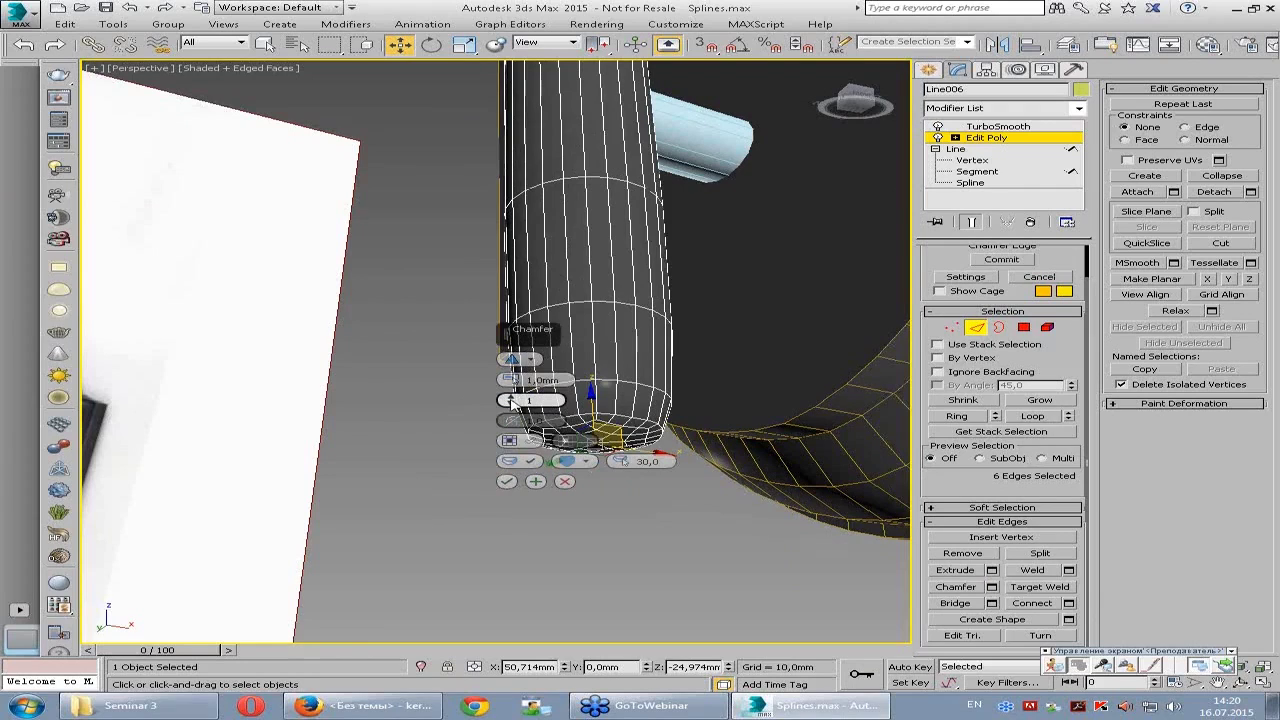
pyautogui.click(510, 398)
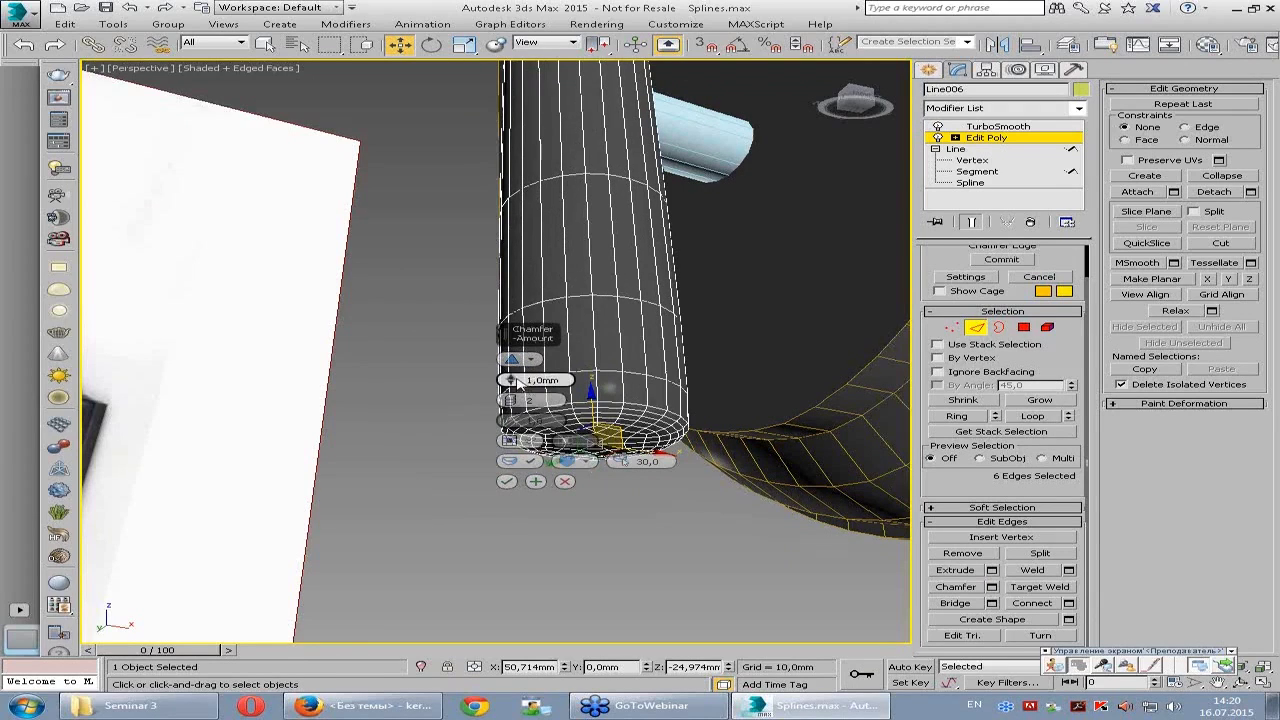
pyautogui.rightClick(512, 379)
pyautogui.moveTo(512, 379); pyautogui.dragTo(512, 377)
pyautogui.keyDown('alt'); pyautogui.moveTo(512, 377); pyautogui.dragTo(493, 440, button='middle'); pyautogui.keyUp('alt')
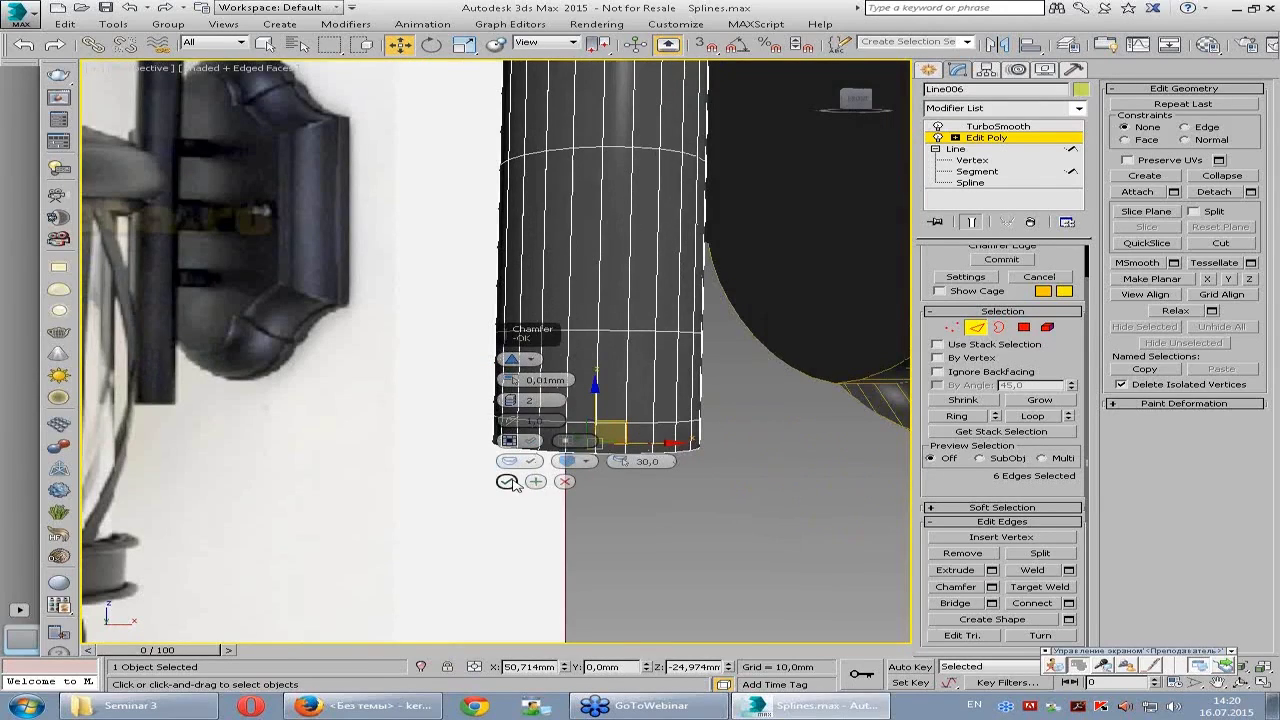
pyautogui.click(507, 482)
pyautogui.scroll(-5, 523, 466)
pyautogui.moveTo(423, 263)
pyautogui.keyDown('alt'); pyautogui.mouseDown(button='middle')
pyautogui.moveTo(535, 330)
pyautogui.moveTo(523, 315)
pyautogui.mouseUp(button='middle'); pyautogui.keyUp('alt')
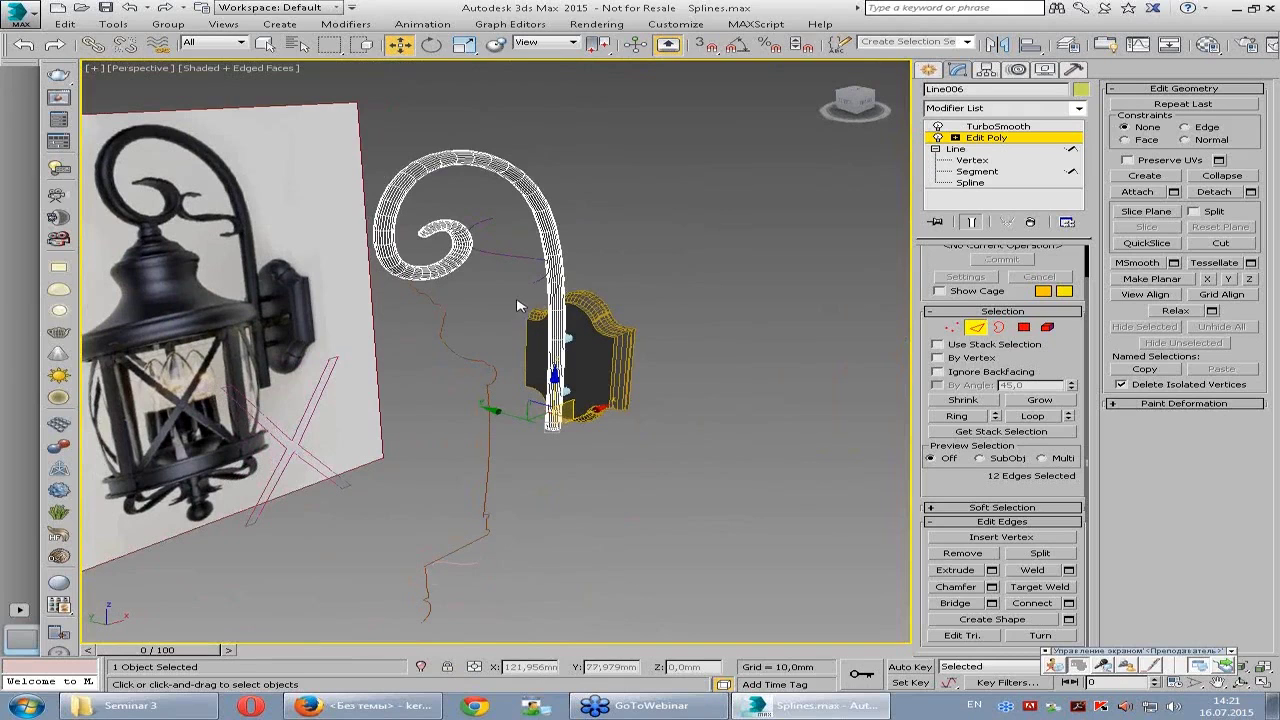
pyautogui.click(987, 148)
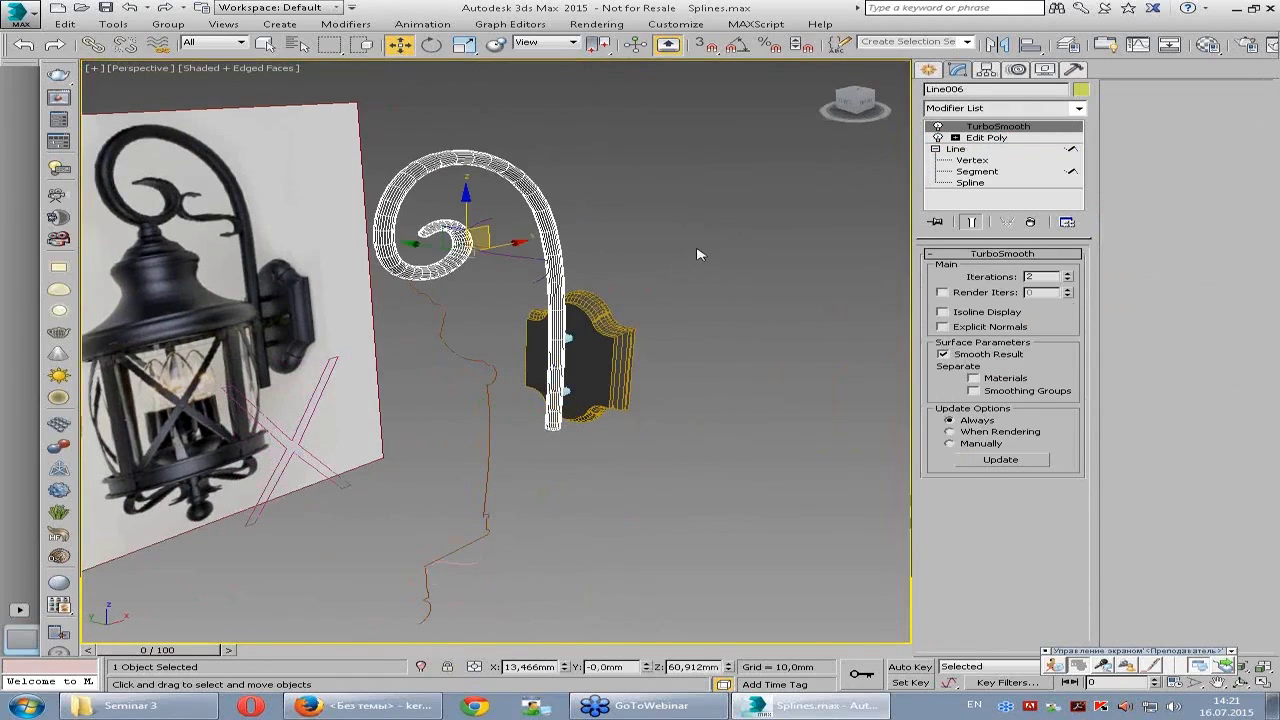
pyautogui.click(510, 270)
pyautogui.moveTo(510, 270)
pyautogui.keyDown('alt'); pyautogui.mouseDown(button='middle')
pyautogui.moveTo(560, 260)
pyautogui.moveTo(657, 295)
pyautogui.mouseUp(button='middle'); pyautogui.keyUp('alt')
pyautogui.click(560, 260)
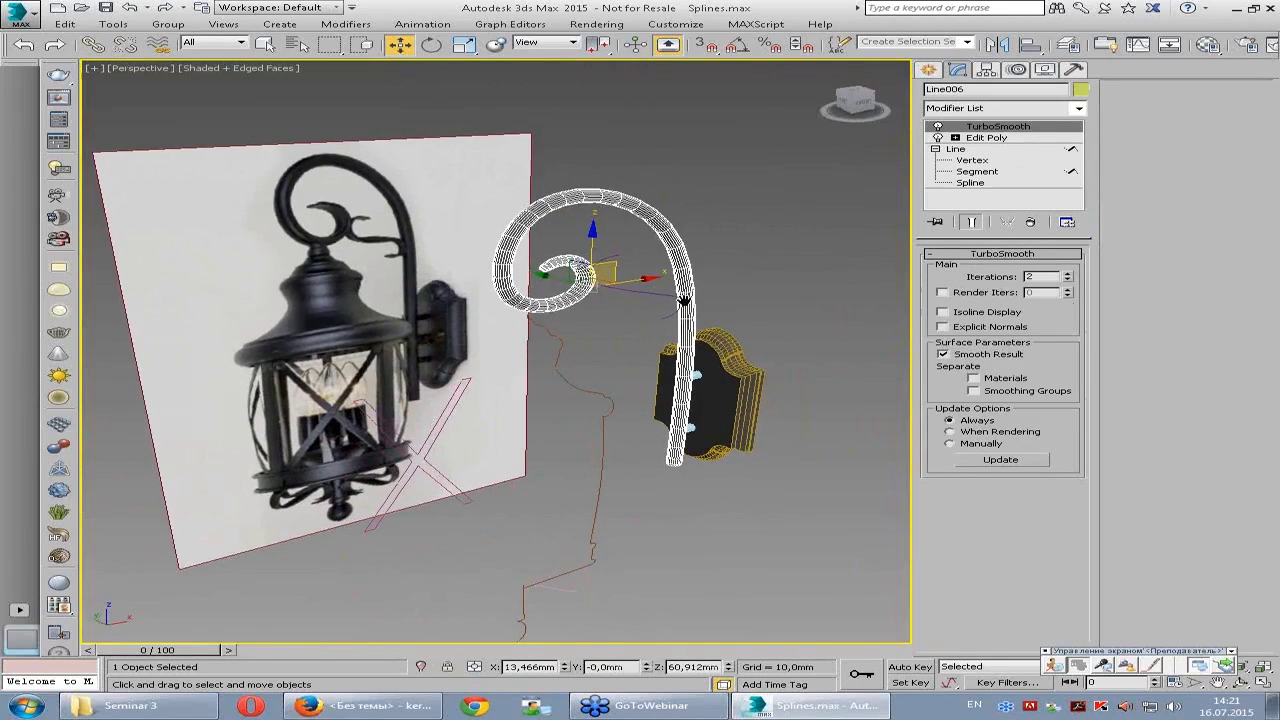
pyautogui.scroll(3, 657, 289)
pyautogui.scroll(2, 510, 313)
pyautogui.click(515, 258)
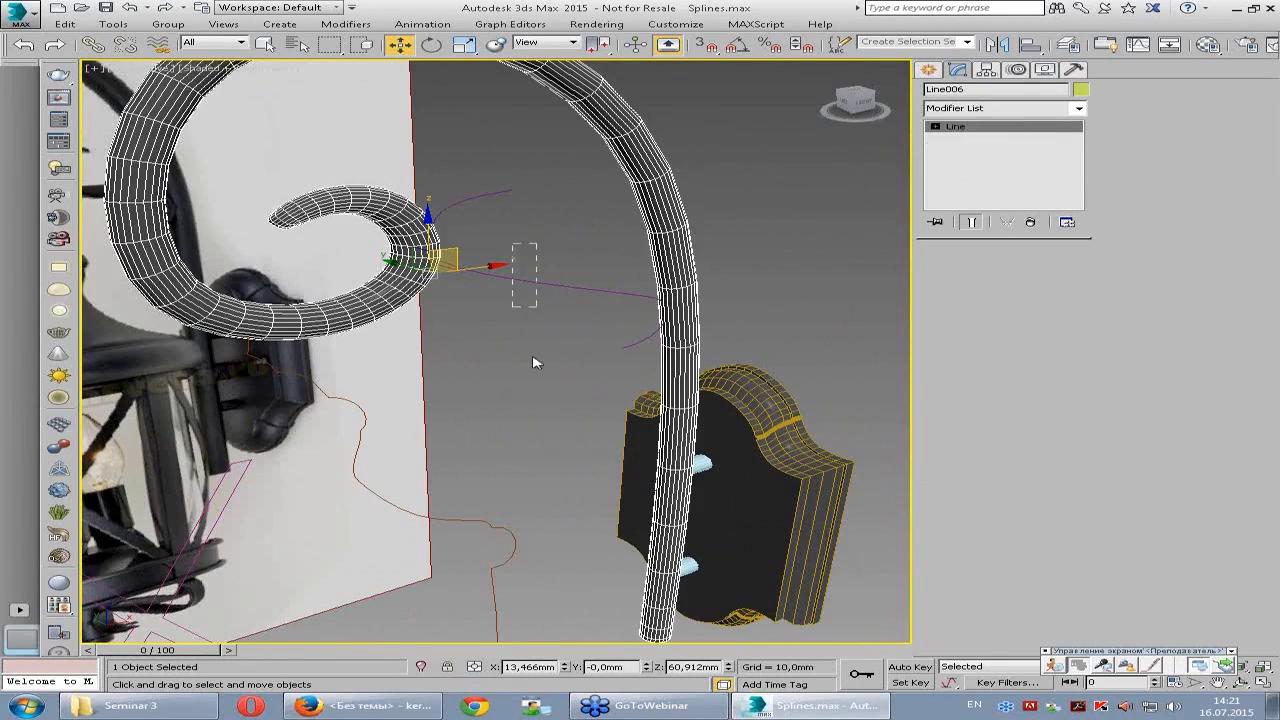
pyautogui.moveTo(548, 318)
pyautogui.keyDown('alt'); pyautogui.mouseDown(button='middle')
pyautogui.moveTo(403, 316)
pyautogui.moveTo(557, 326)
pyautogui.mouseUp(button='middle'); pyautogui.keyUp('alt')
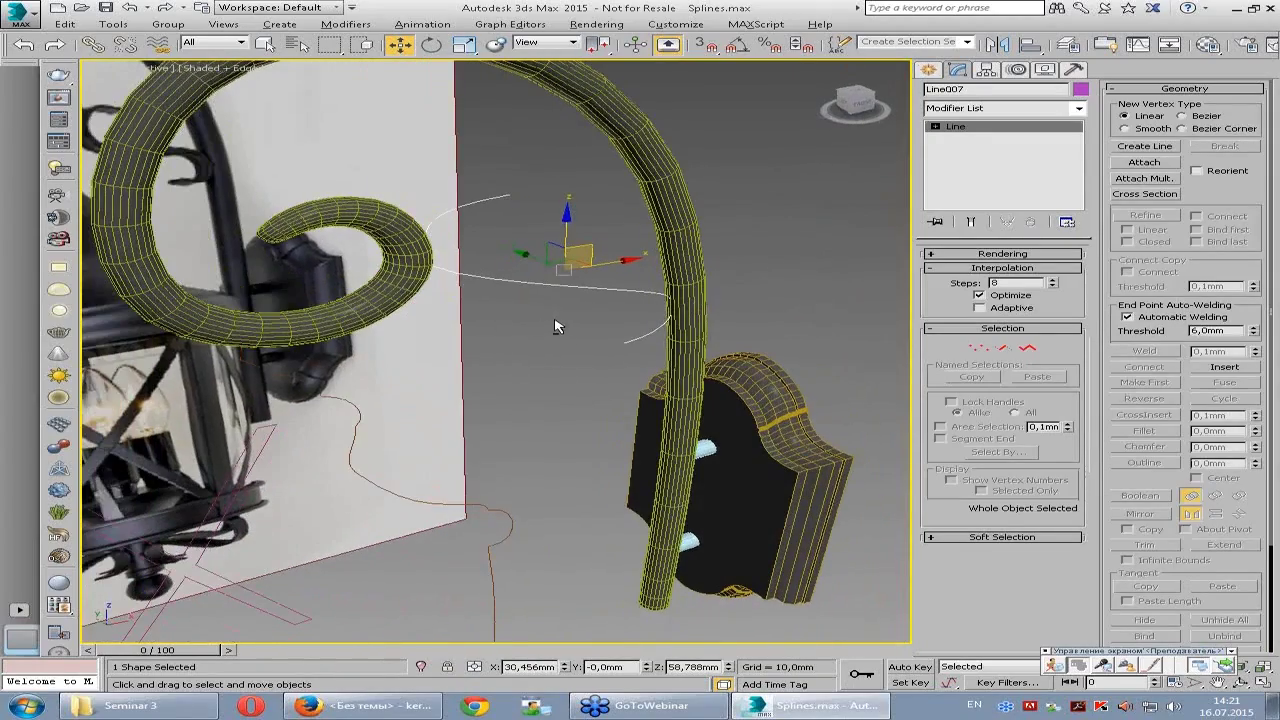
pyautogui.scroll(-2, 585, 312)
pyautogui.scroll(4, 594, 306)
pyautogui.scroll(-2, 600, 294)
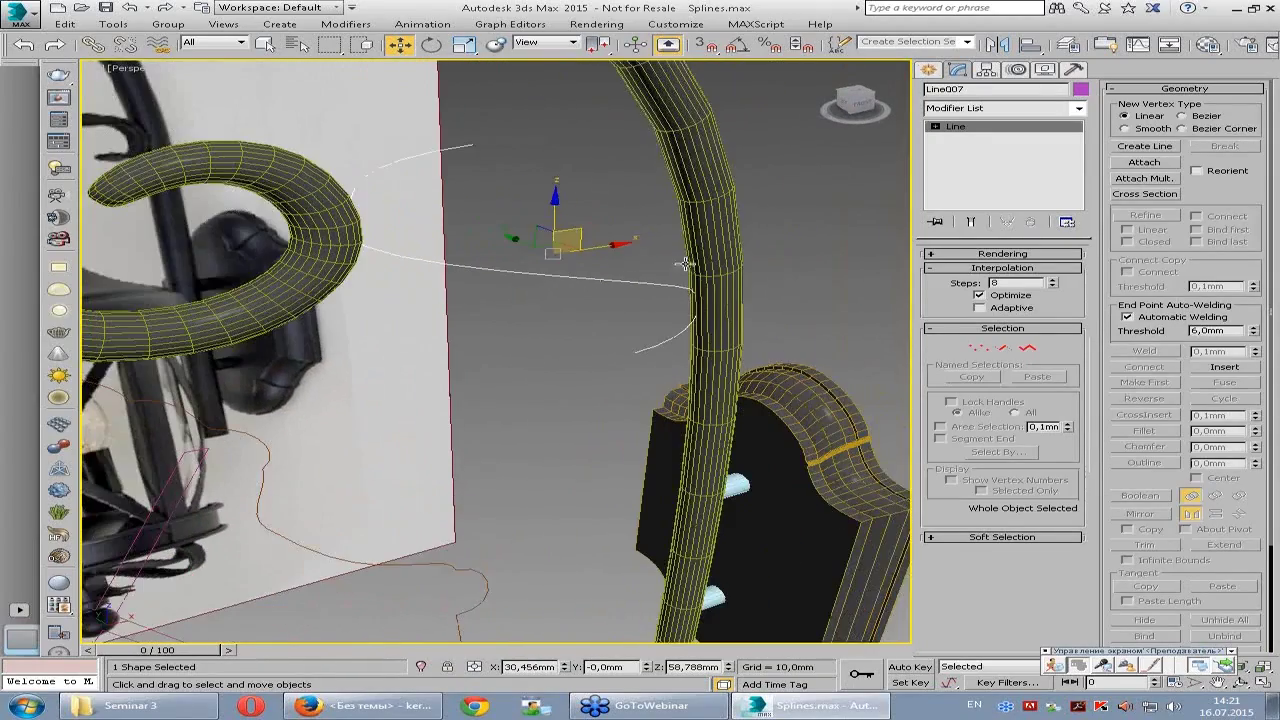
pyautogui.moveTo(682, 266); pyautogui.dragTo(675, 262, button='middle')
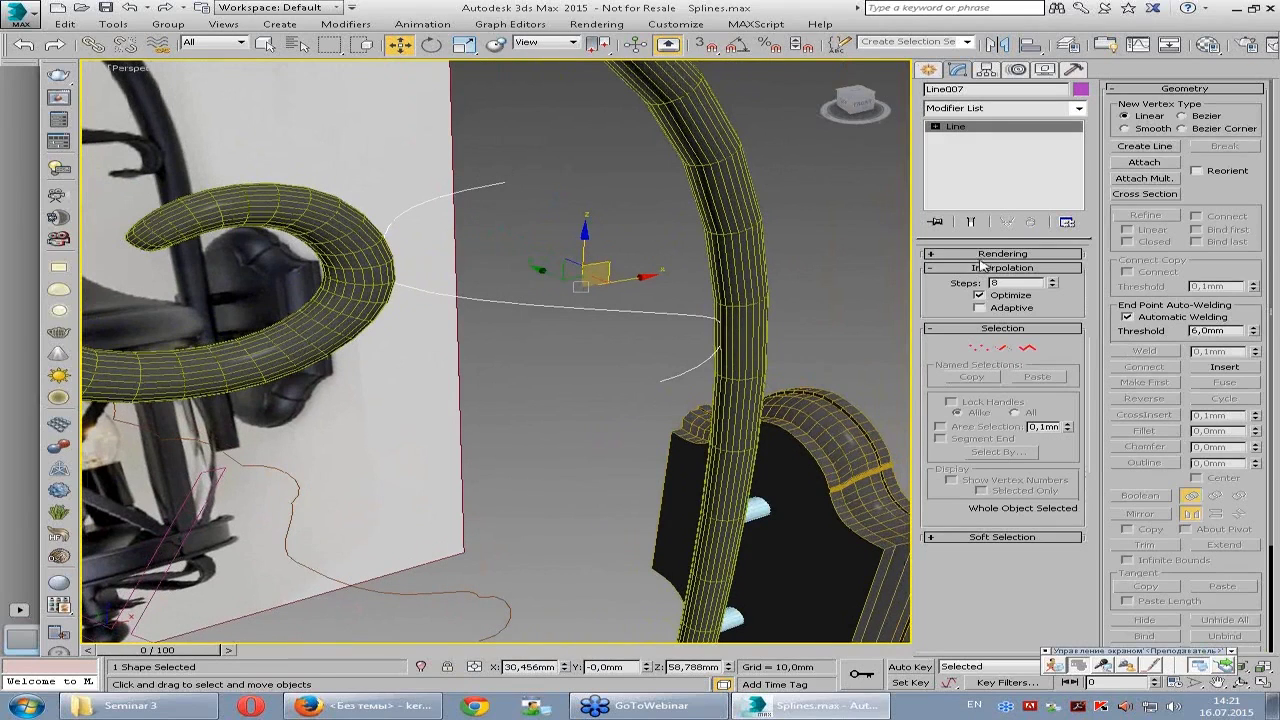
pyautogui.click(981, 256)
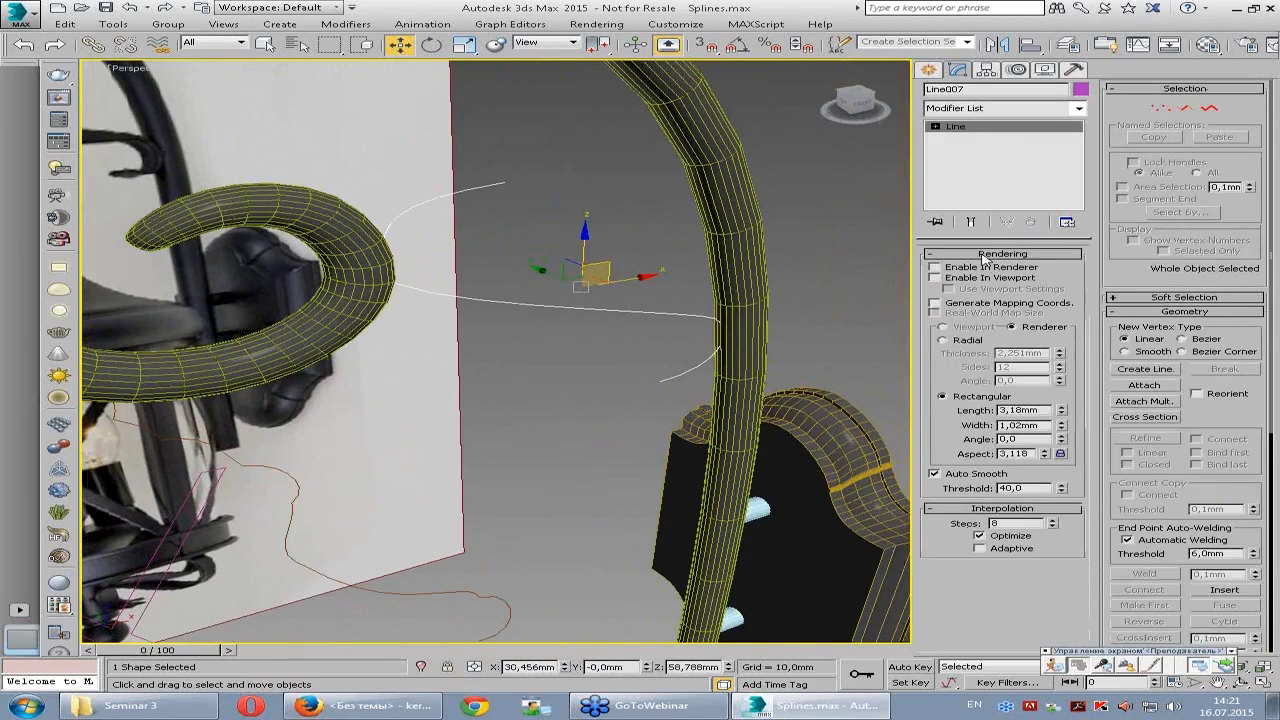
pyautogui.click(934, 278)
pyautogui.keyDown('alt'); pyautogui.moveTo(532, 288); pyautogui.dragTo(655, 360, button='middle'); pyautogui.keyUp('alt')
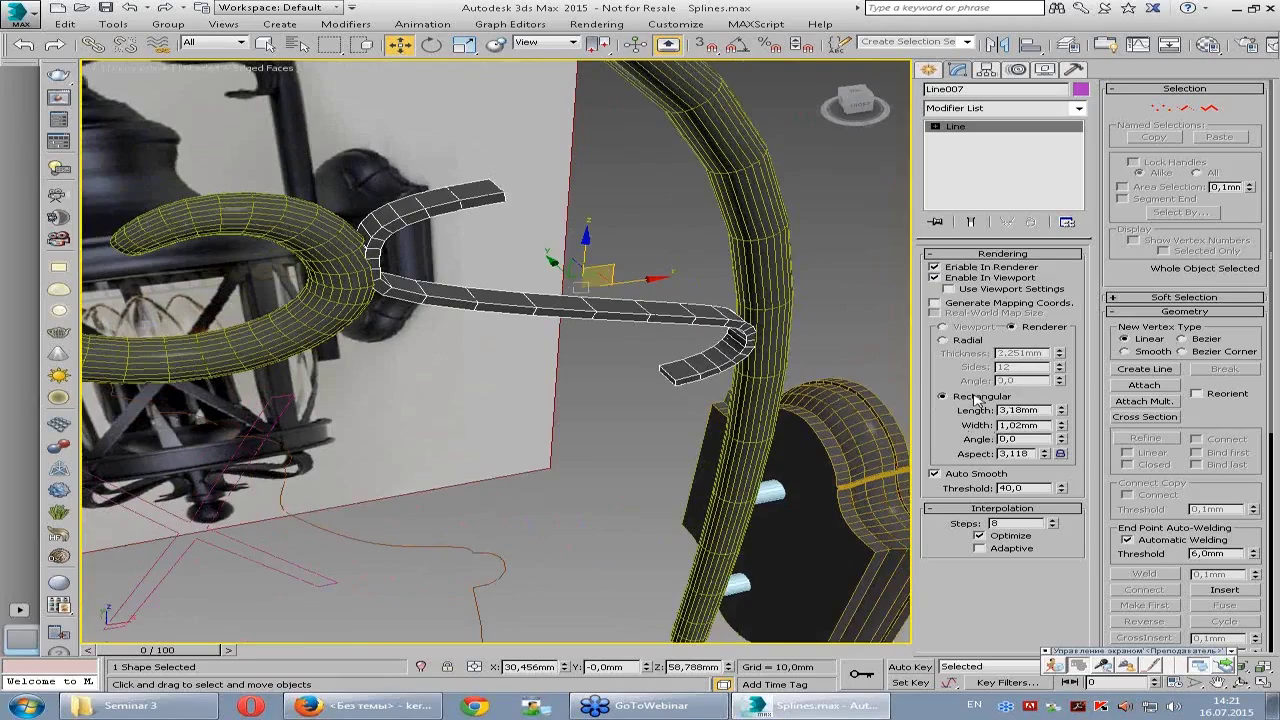
pyautogui.keyDown('alt'); pyautogui.moveTo(520, 294); pyautogui.dragTo(563, 336, button='middle'); pyautogui.keyUp('alt')
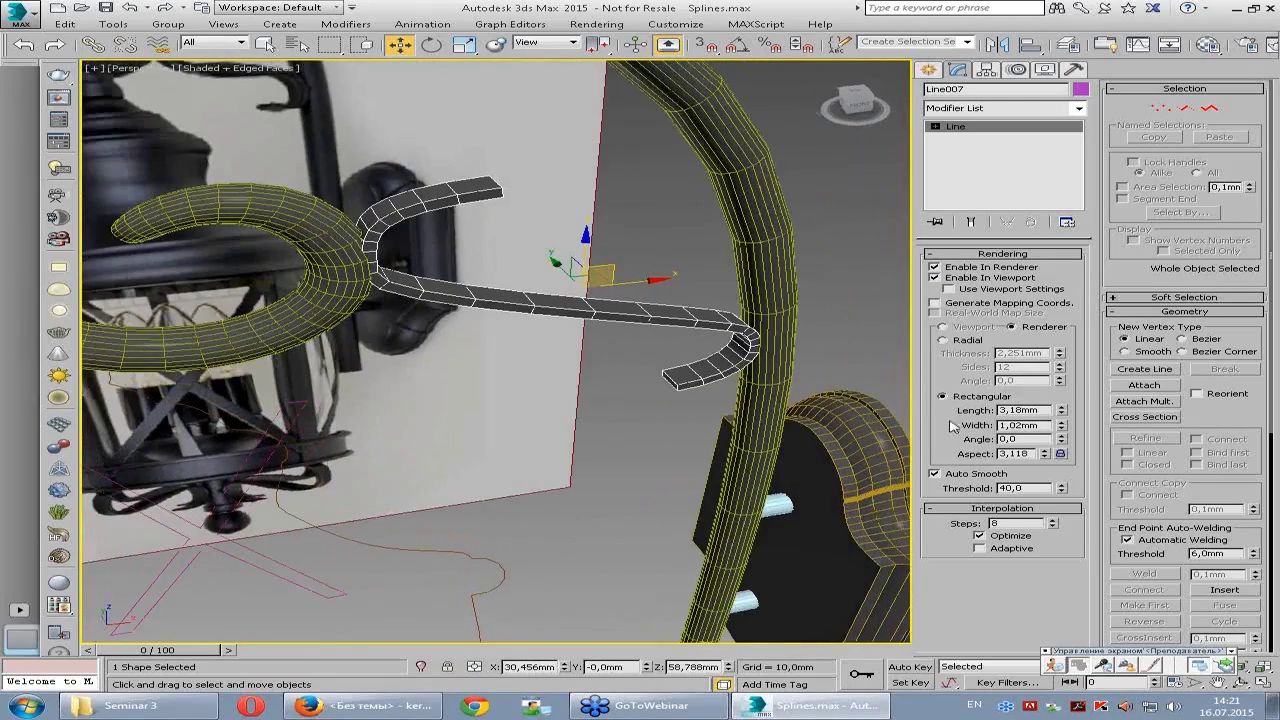
pyautogui.moveTo(539, 266)
pyautogui.keyDown('alt'); pyautogui.mouseDown(button='middle')
pyautogui.moveTo(483, 263)
pyautogui.moveTo(600, 280)
pyautogui.mouseUp(button='middle'); pyautogui.keyUp('alt')
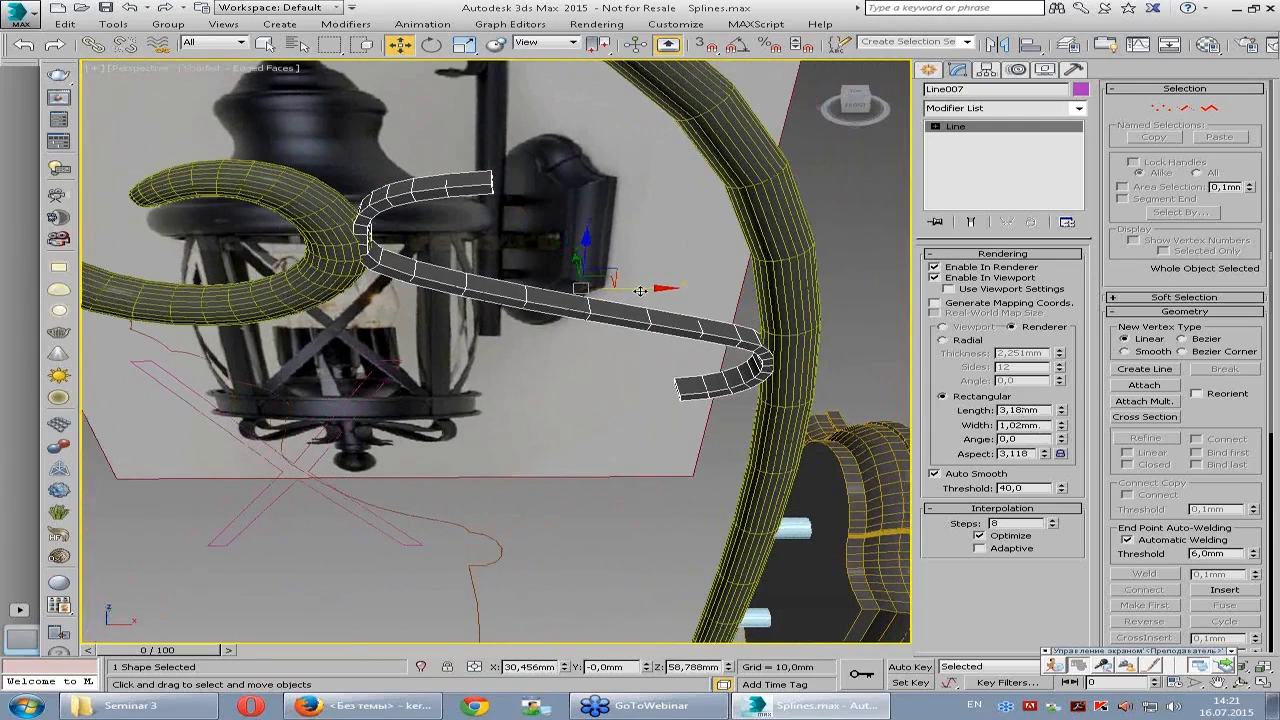
pyautogui.moveTo(640, 290); pyautogui.dragTo(642, 289)
pyautogui.keyDown('alt'); pyautogui.moveTo(642, 289); pyautogui.dragTo(712, 338, button='middle'); pyautogui.keyUp('alt')
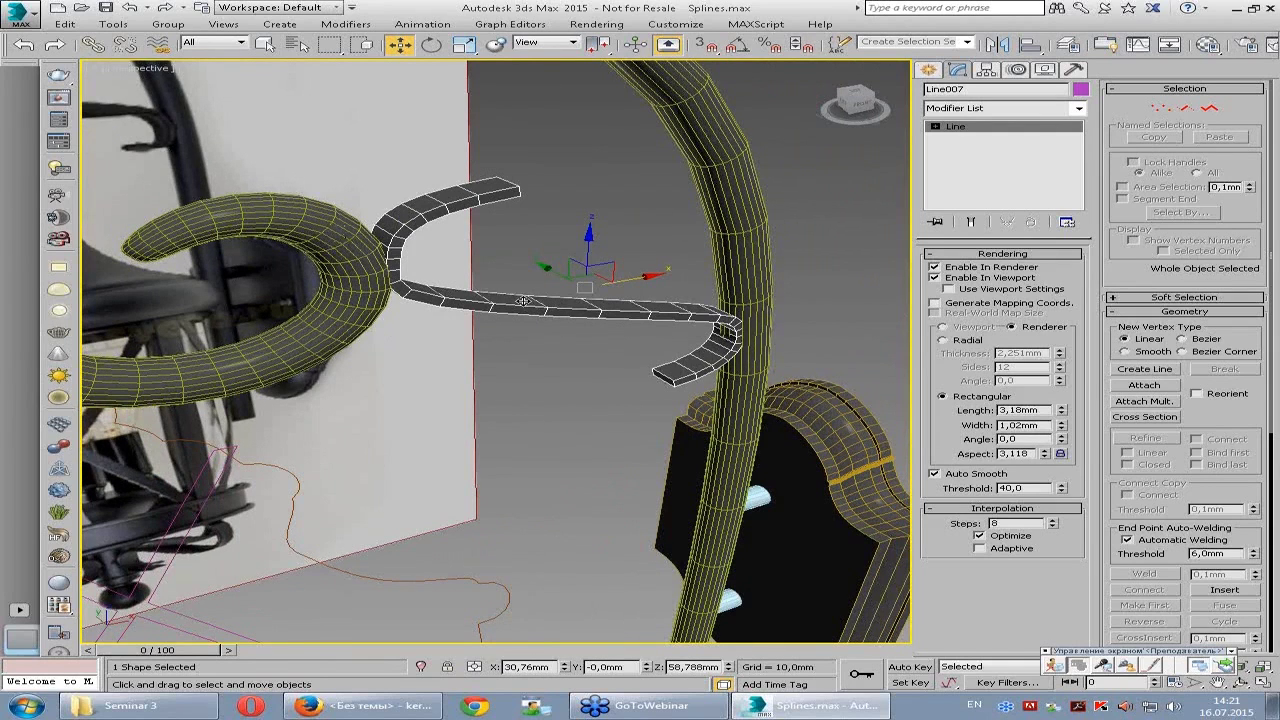
pyautogui.scroll(1, 523, 301)
pyautogui.scroll(4, 520, 303)
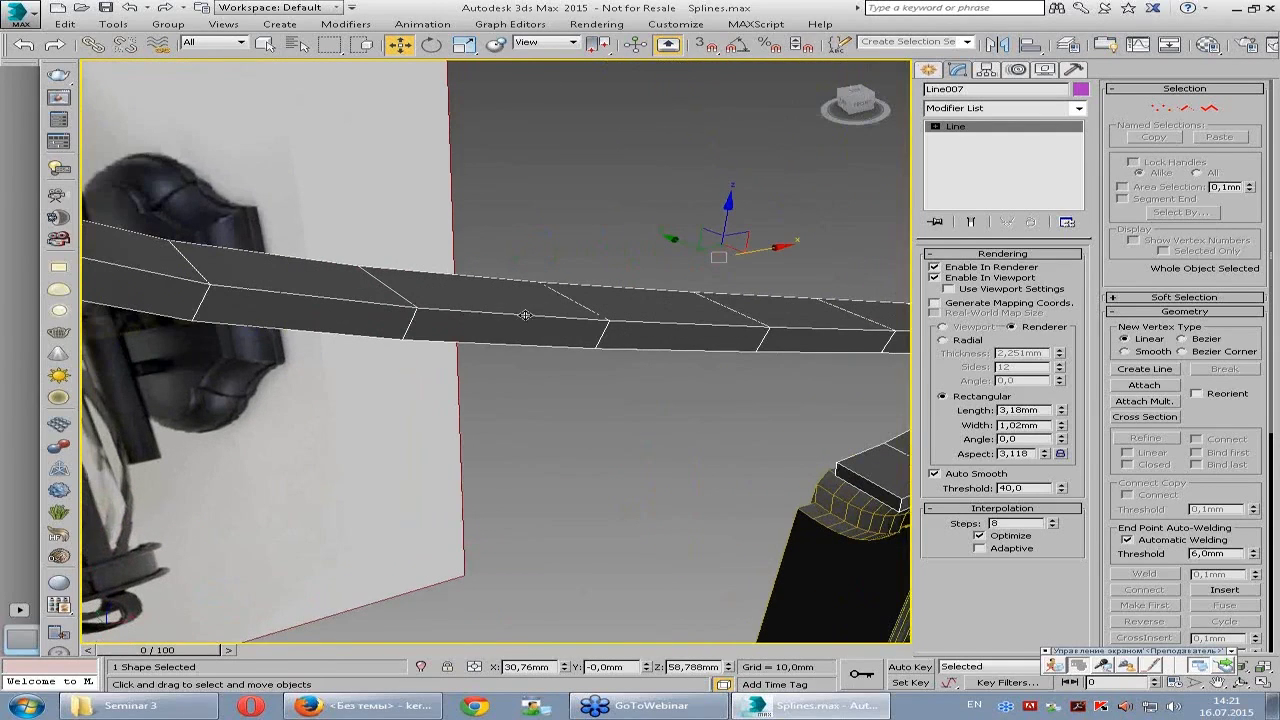
pyautogui.scroll(-3, 505, 321)
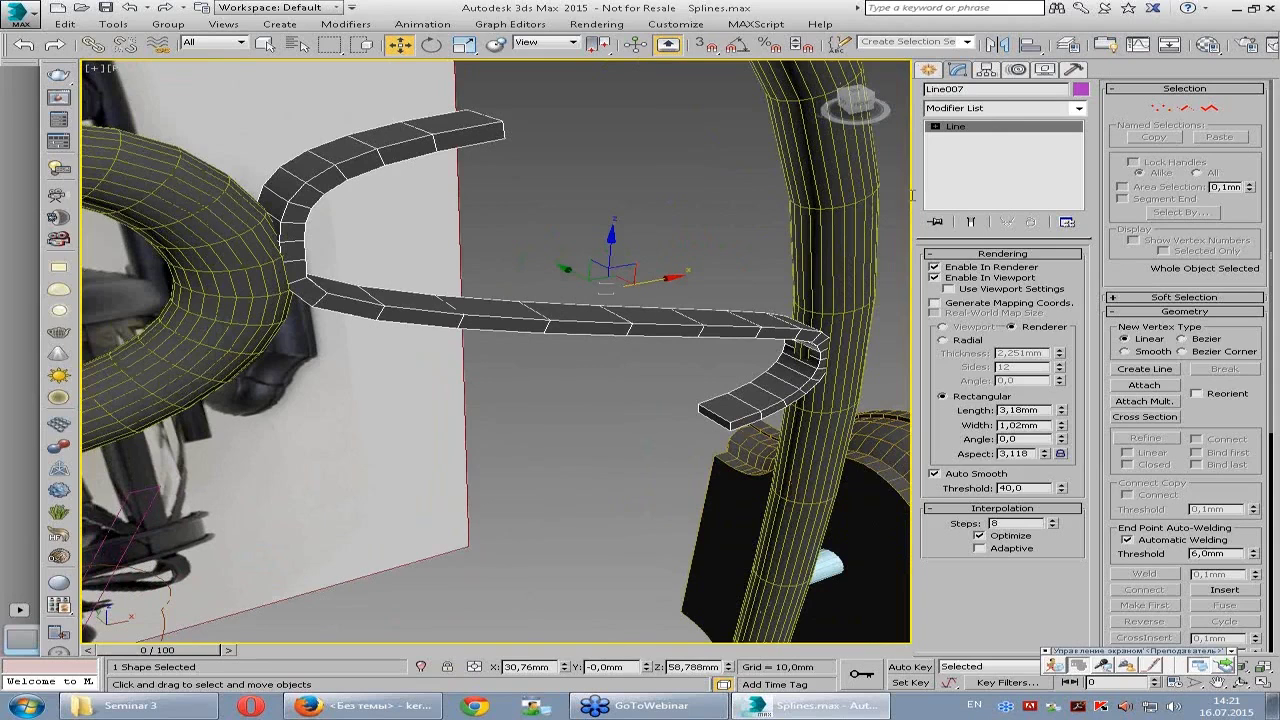
pyautogui.click(1002, 254)
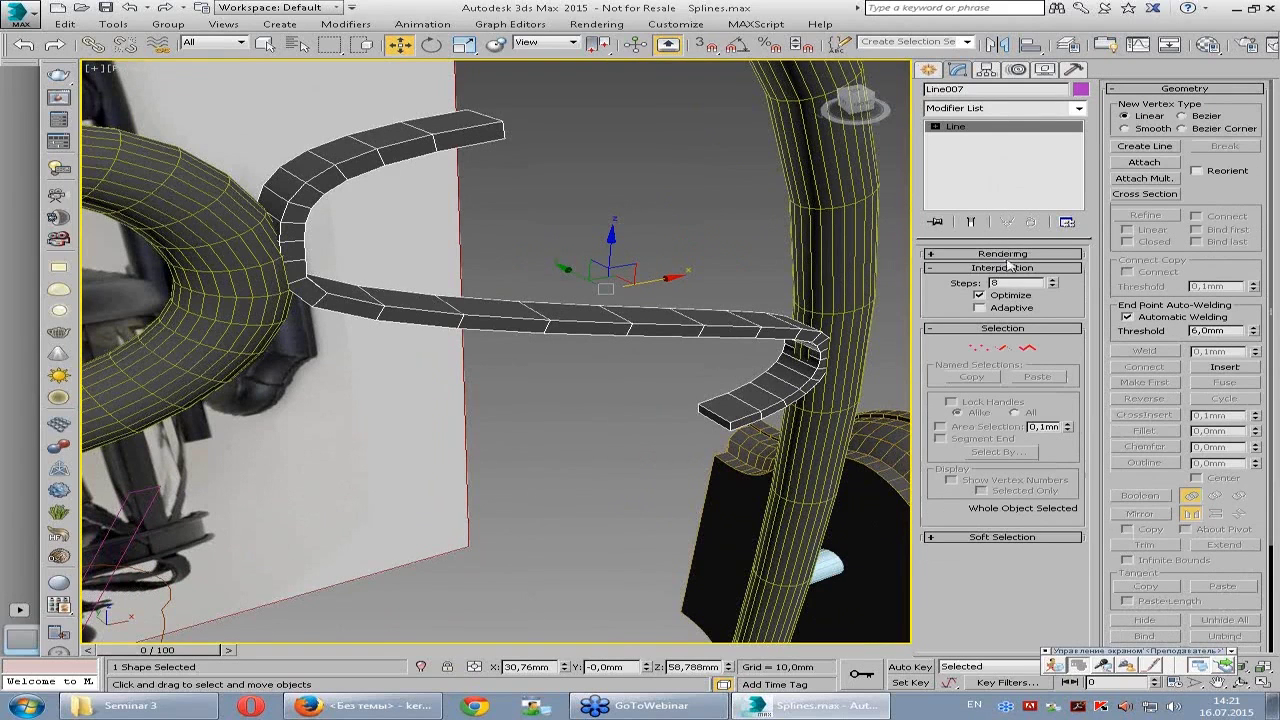
# - Add an Edit Poly modifier to Line007 and select a lengthwise edge loop plus its end edges
pyautogui.click(992, 110)
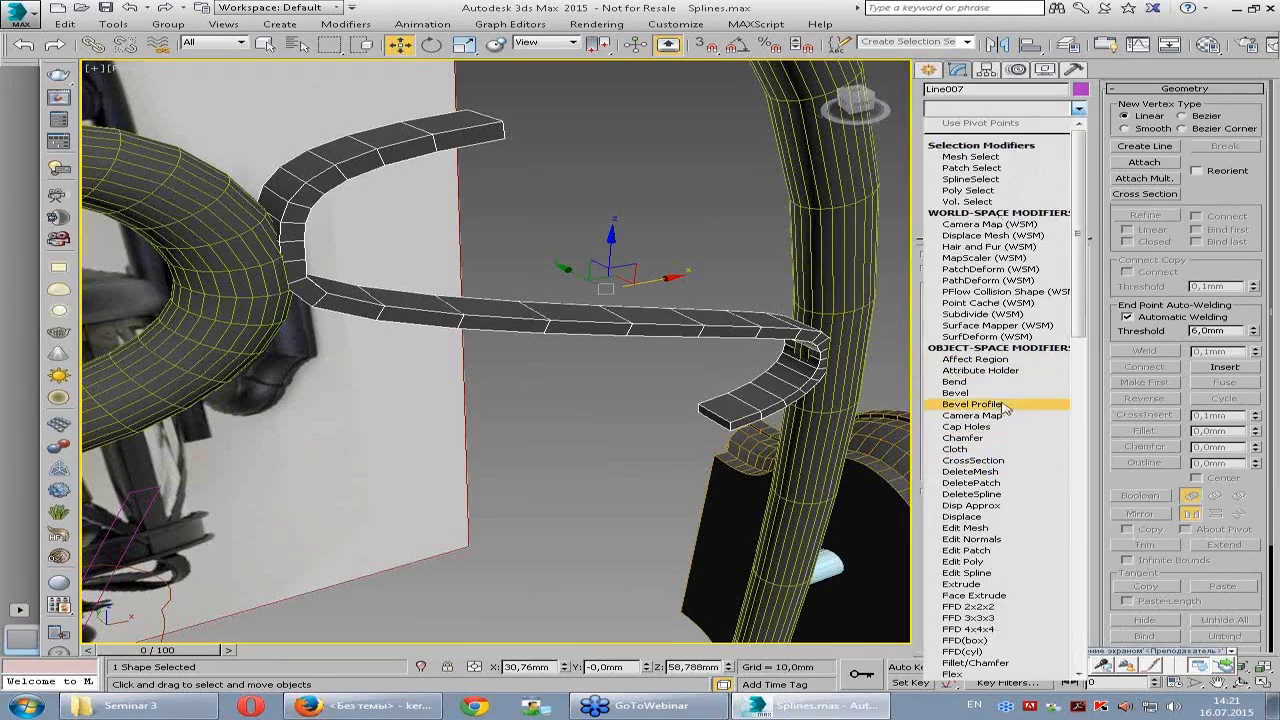
pyautogui.click(997, 564)
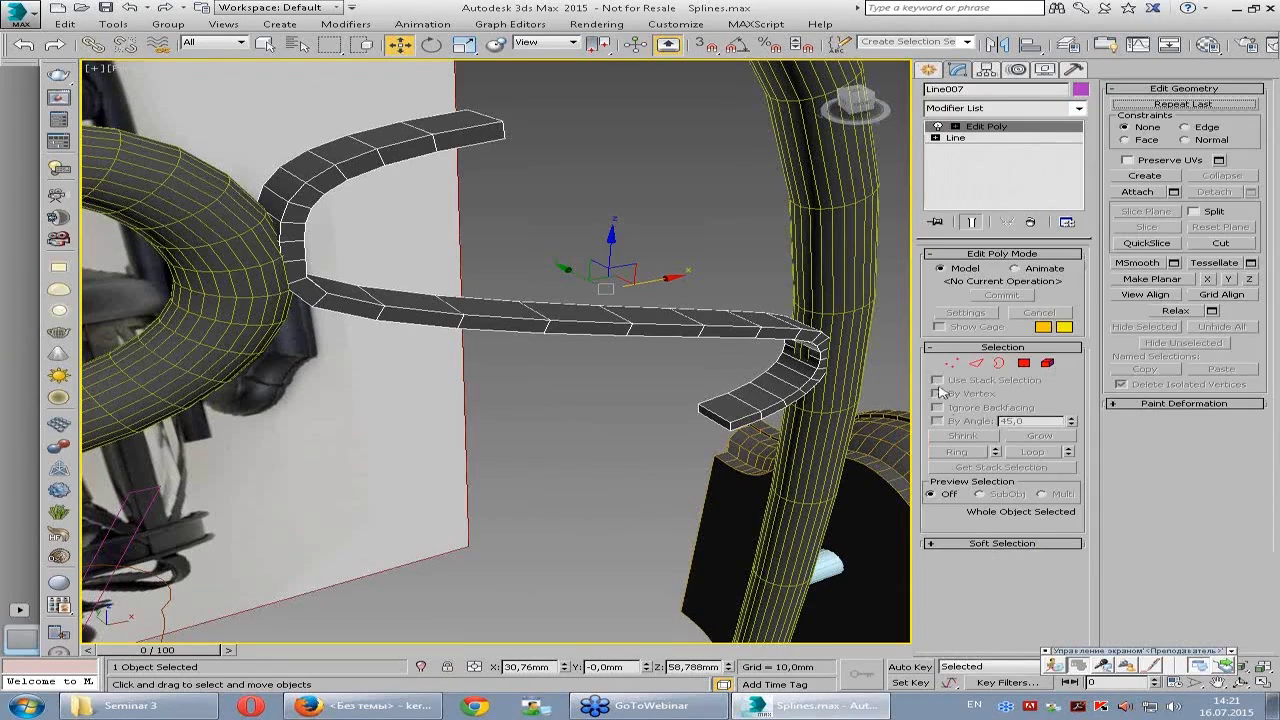
pyautogui.click(578, 335)
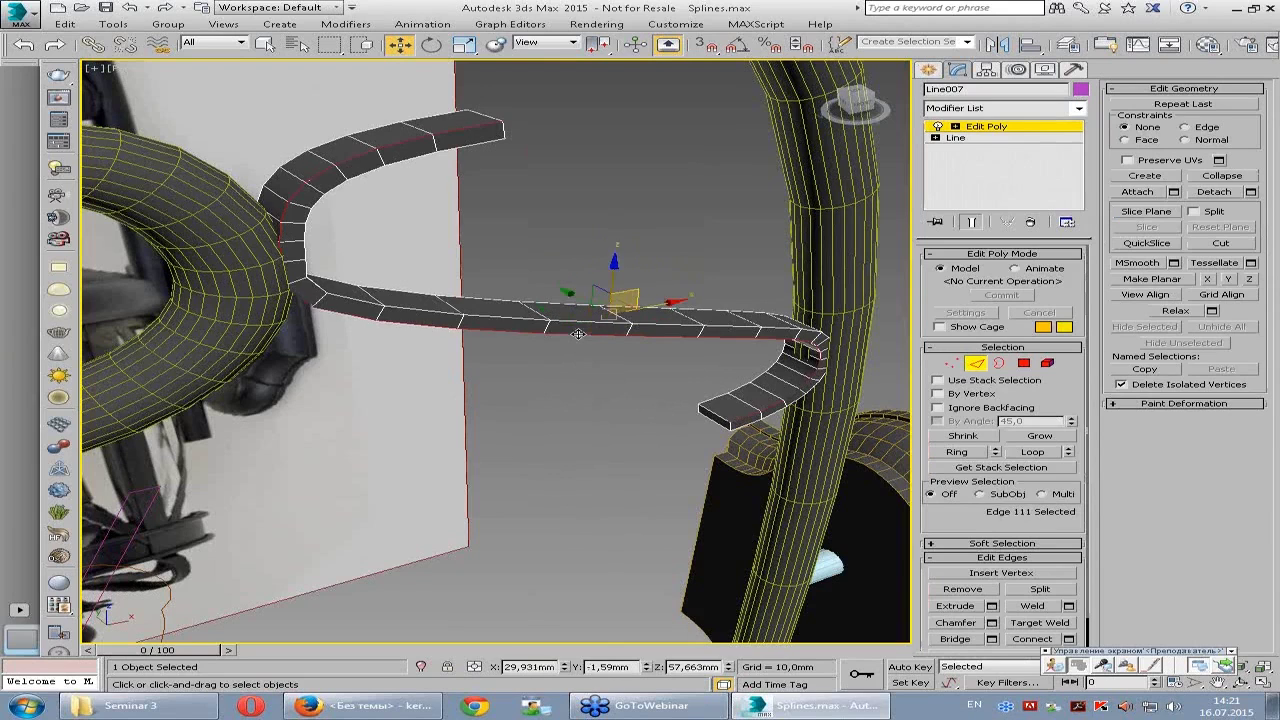
pyautogui.doubleClick(571, 334)
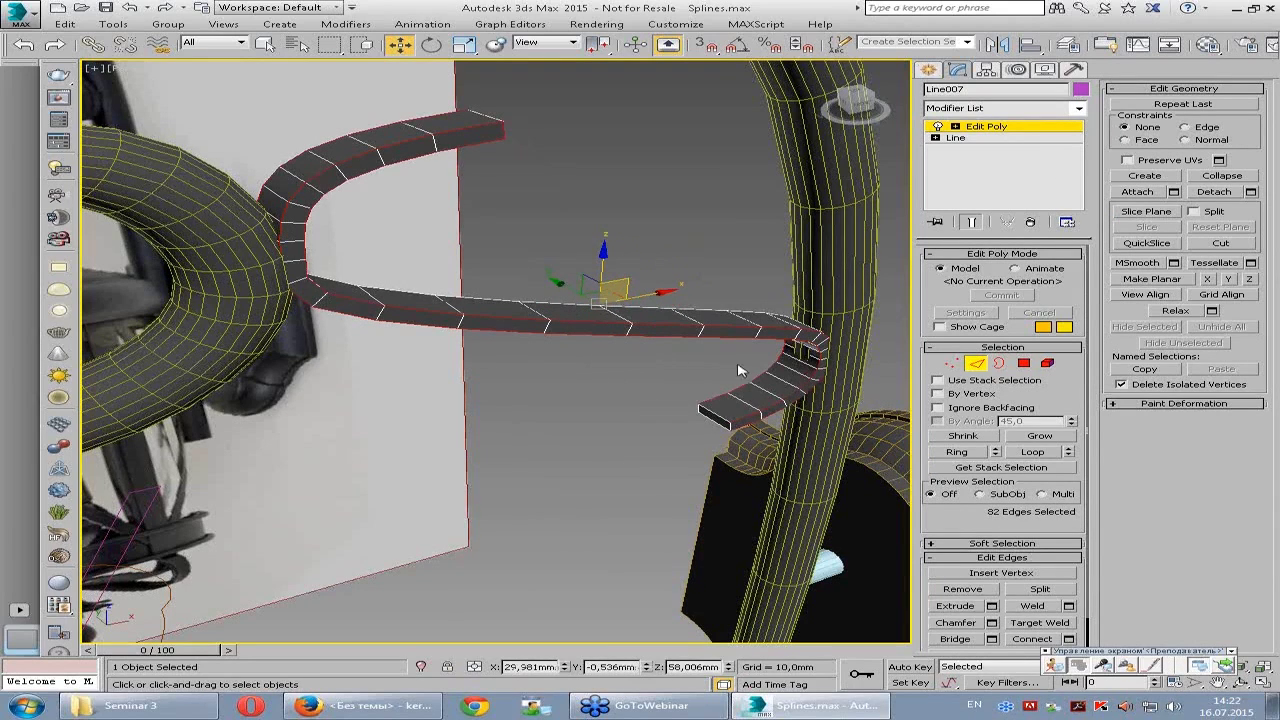
pyautogui.keyDown('ctrl'); pyautogui.click(731, 425); pyautogui.keyUp('ctrl')
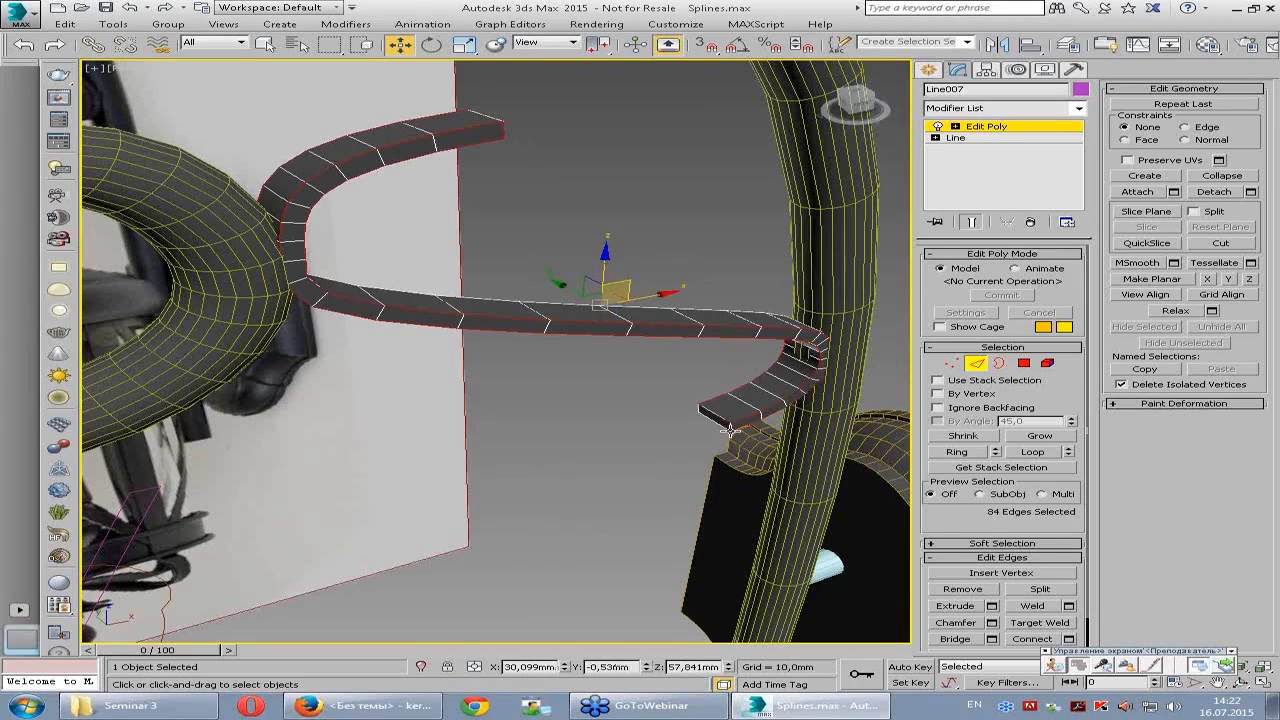
pyautogui.scroll(5, 731, 425)
pyautogui.keyDown('alt'); pyautogui.click(727, 411); pyautogui.keyUp('alt')
pyautogui.keyDown('ctrl'); pyautogui.click(698, 364); pyautogui.keyUp('ctrl')
pyautogui.keyDown('ctrl'); pyautogui.click(672, 396); pyautogui.keyUp('ctrl')
pyautogui.scroll(-5, 422, 262)
pyautogui.moveTo(407, 302)
pyautogui.keyDown('alt'); pyautogui.mouseDown(button='middle')
pyautogui.moveTo(750, 318)
pyautogui.moveTo(745, 138)
pyautogui.mouseUp(button='middle'); pyautogui.keyUp('alt')
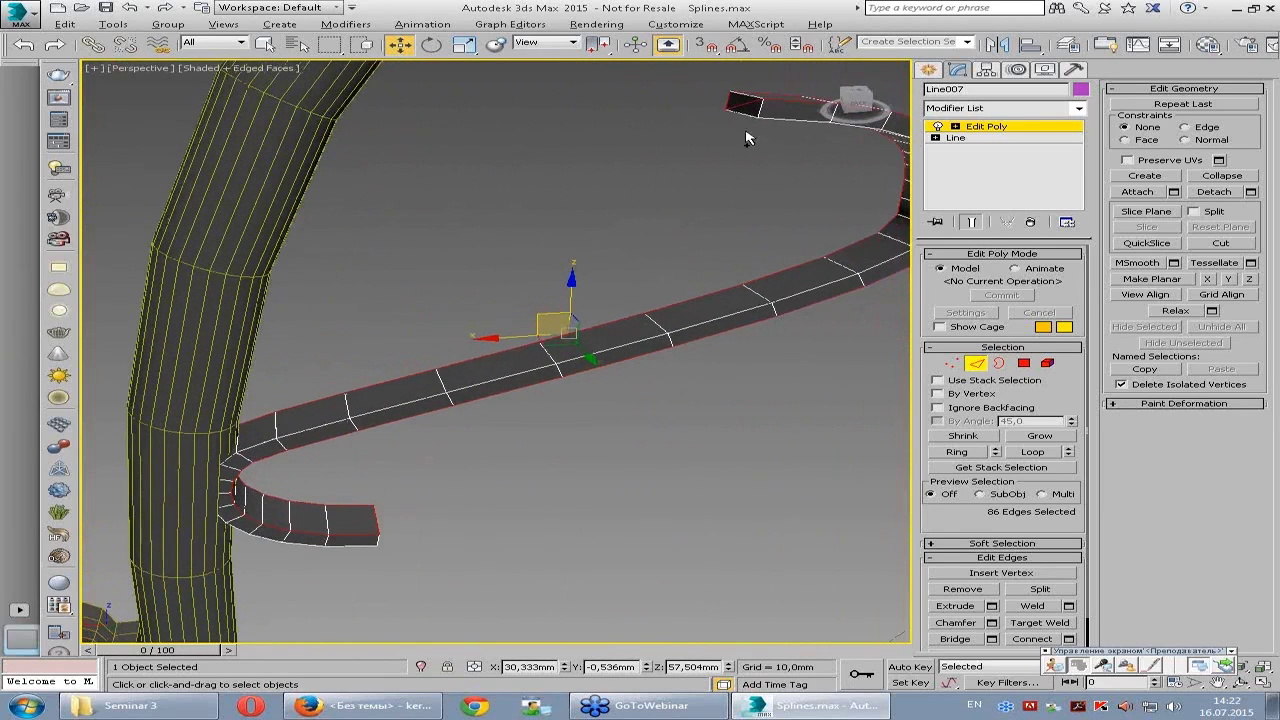
# - Add the remaining lengthwise edge loops and end-cap edges at the hooked end to the selection
pyautogui.keyDown('ctrl'); pyautogui.click(742, 97); pyautogui.keyUp('ctrl')
pyautogui.scroll(1, 740, 110)
pyautogui.scroll(4, 731, 163)
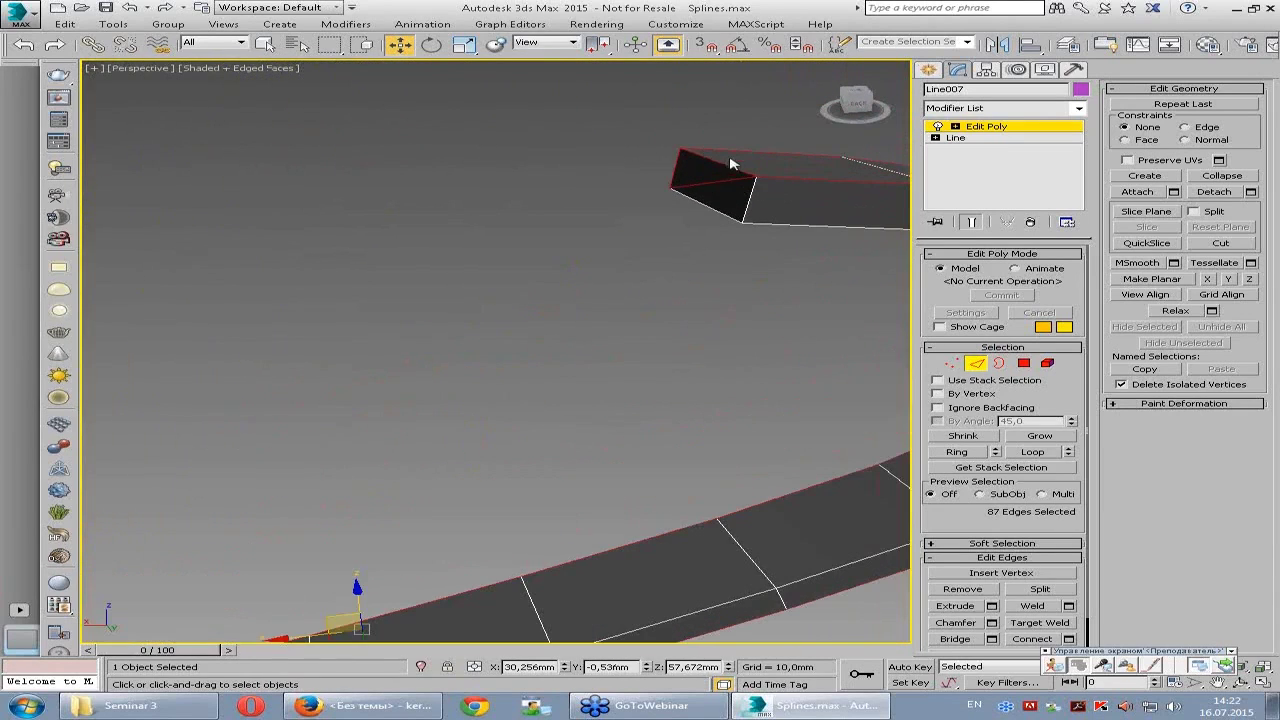
pyautogui.keyDown('alt'); pyautogui.click(718, 184); pyautogui.keyUp('alt')
pyautogui.scroll(-5, 693, 275)
pyautogui.moveTo(693, 275); pyautogui.dragTo(687, 237, button='middle')
pyautogui.keyDown('ctrl'); pyautogui.doubleClick(680, 301); pyautogui.keyUp('ctrl')
pyautogui.keyDown('ctrl'); pyautogui.click(710, 115); pyautogui.keyUp('ctrl')
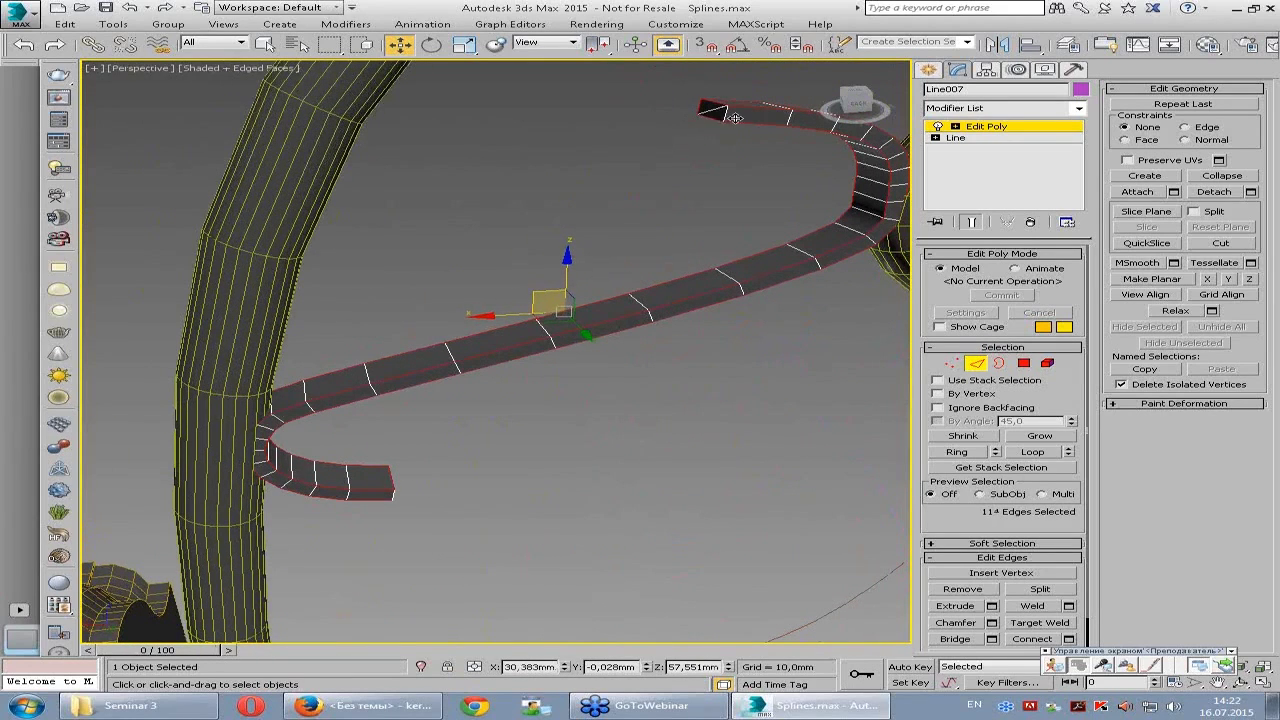
pyautogui.scroll(5, 575, 484)
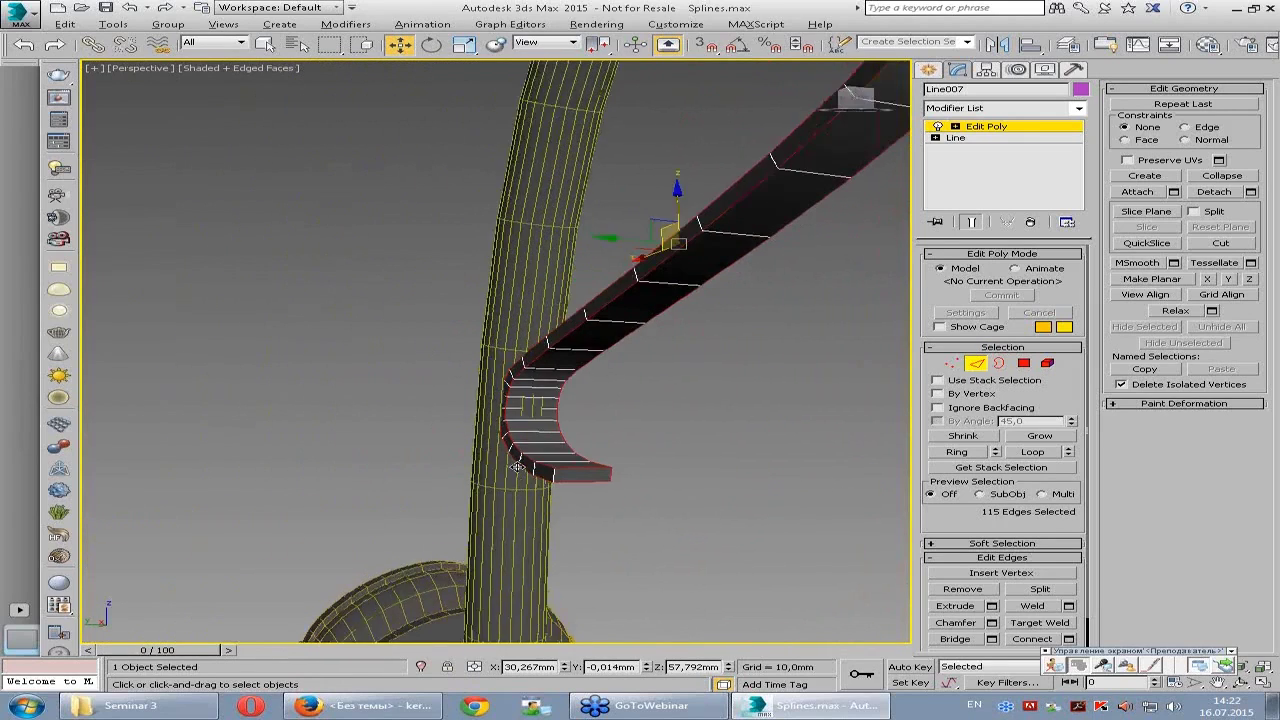
pyautogui.keyDown('ctrl'); pyautogui.click(575, 484); pyautogui.keyUp('ctrl')
pyautogui.scroll(-2, 575, 484)
pyautogui.scroll(-3, 700, 237)
pyautogui.scroll(-4, 580, 240)
pyautogui.scroll(-1, 628, 145)
pyautogui.keyDown('alt'); pyautogui.moveTo(628, 145); pyautogui.dragTo(390, 420, button='middle'); pyautogui.keyUp('alt')
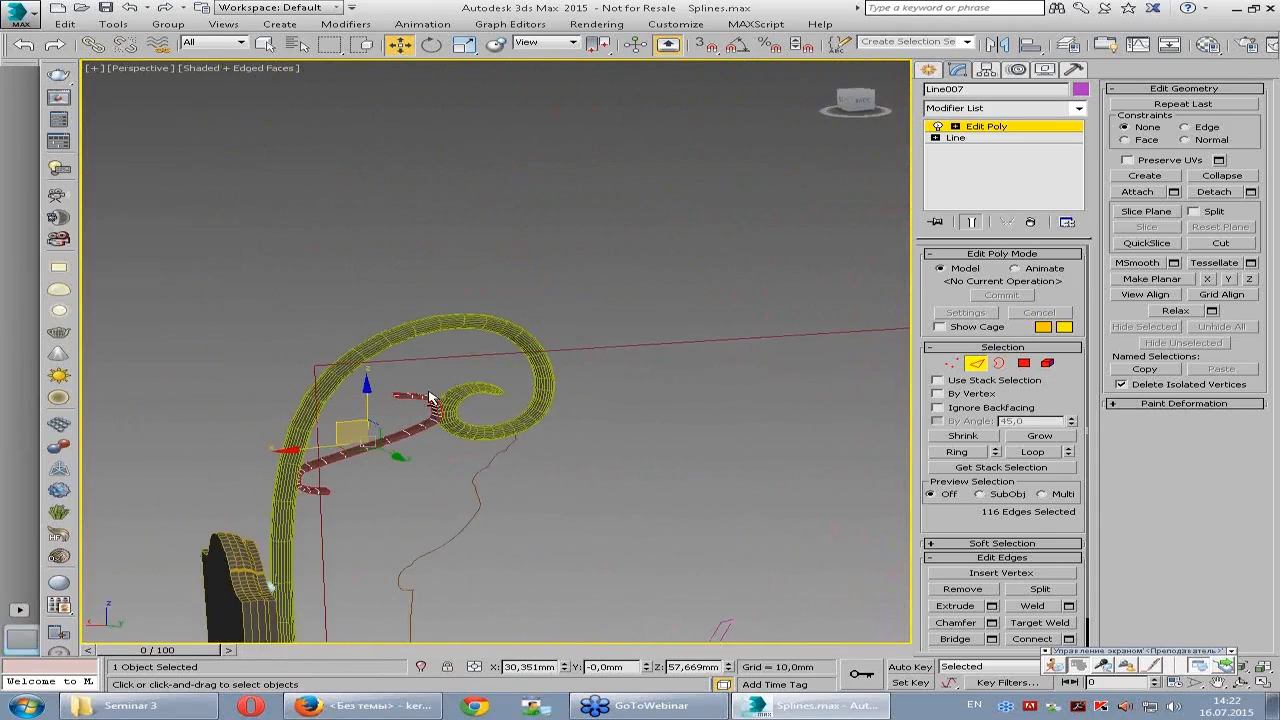
pyautogui.scroll(2, 388, 419)
pyautogui.scroll(2, 388, 419)
pyautogui.scroll(2, 388, 419)
pyautogui.scroll(3, 406, 407)
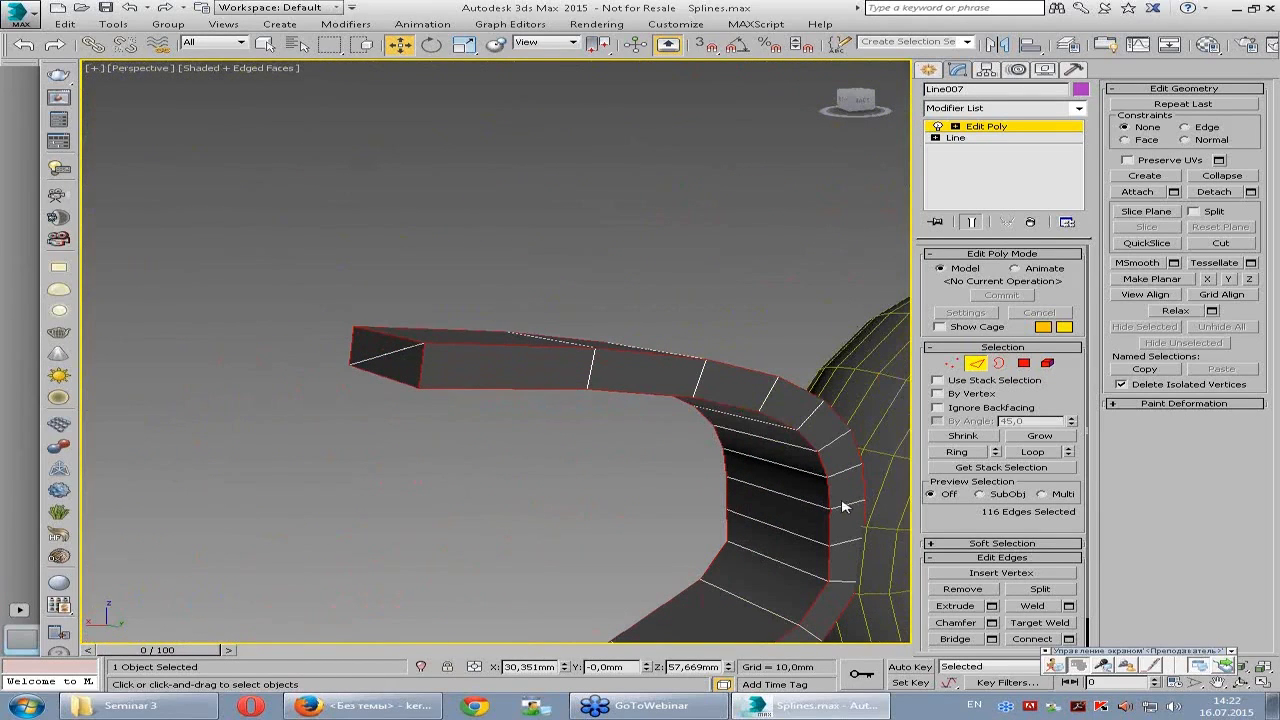
# - Chamfer the selected strip edges with 0,16mm amount and 2 segments, then deselect at object level
pyautogui.click(992, 622)
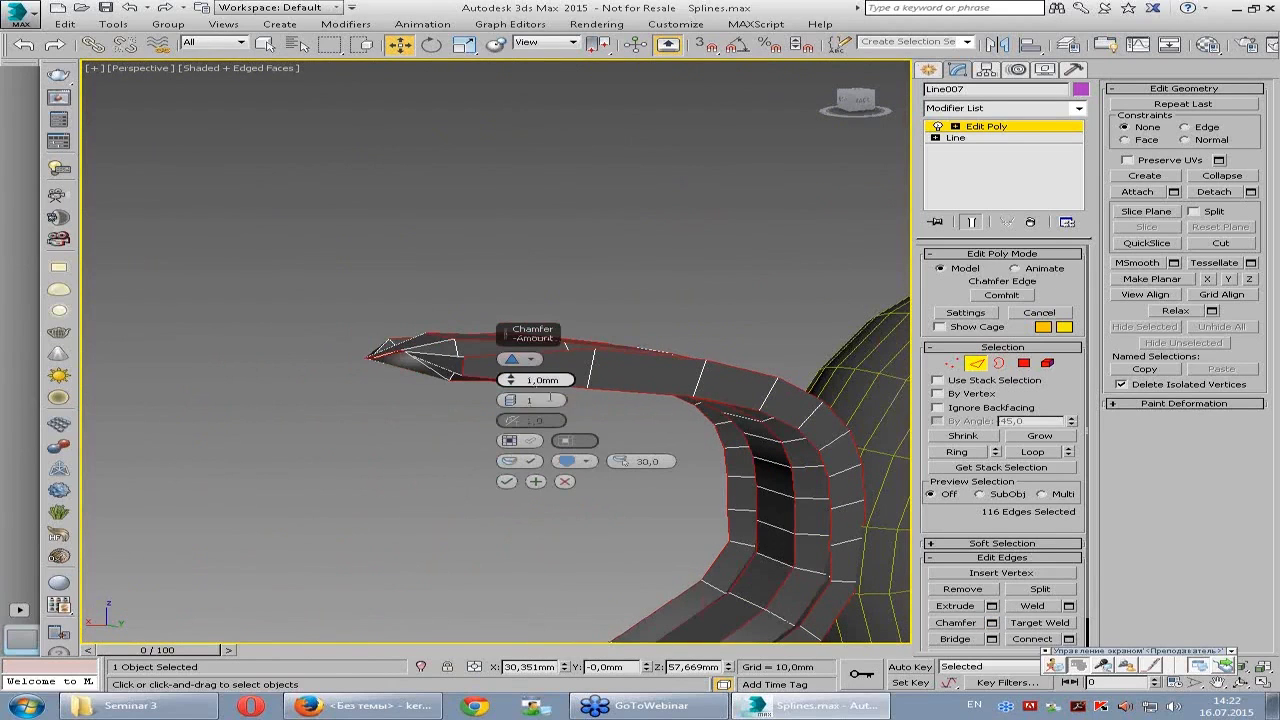
pyautogui.rightClick(509, 382)
pyautogui.moveTo(511, 377); pyautogui.dragTo(515, 382)
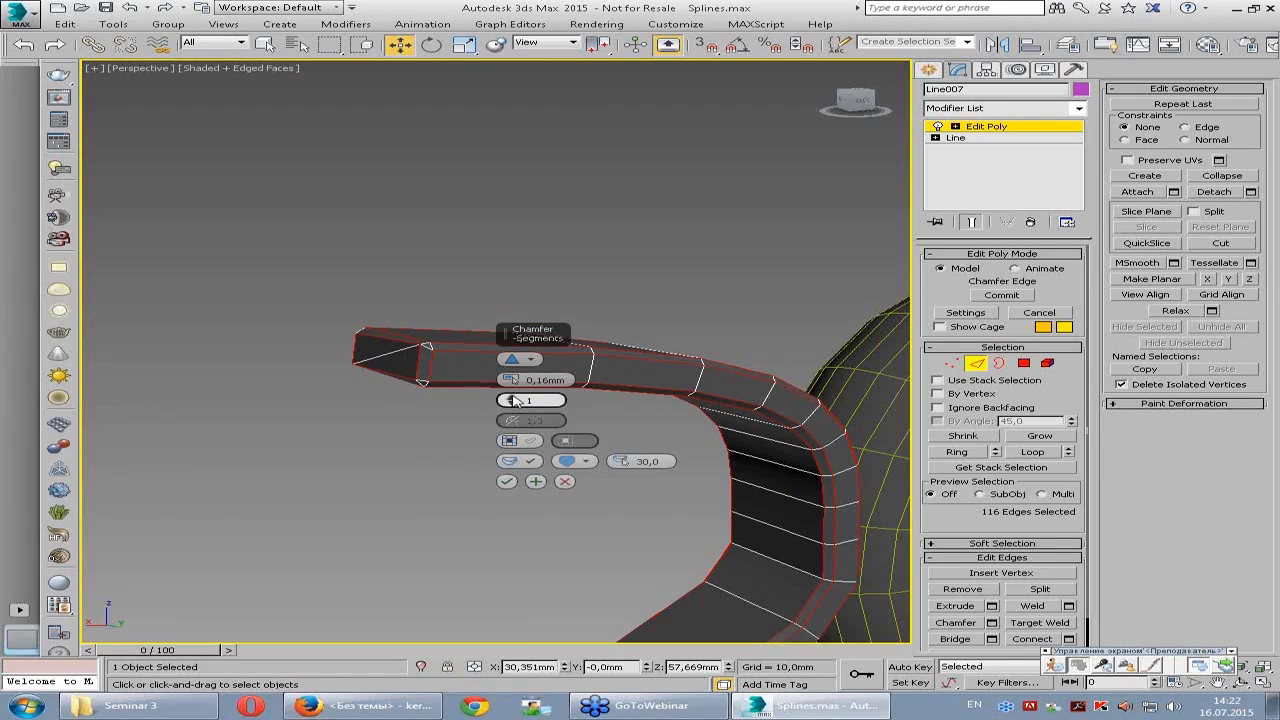
pyautogui.moveTo(515, 400); pyautogui.dragTo(516, 398)
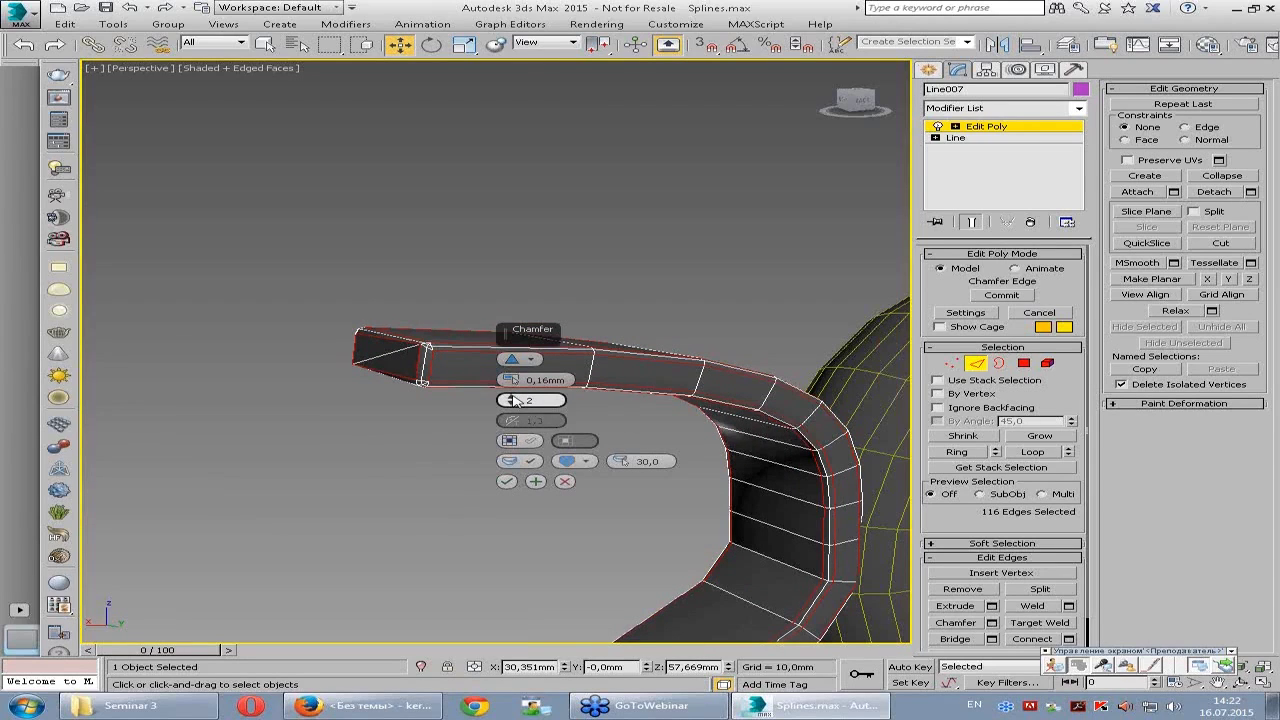
pyautogui.click(507, 481)
pyautogui.click(978, 127)
pyautogui.click(640, 303)
# - Turn off Edged Faces and frame the bracket, chamfered strip and backplate beside the lantern photo
pyautogui.scroll(-3, 586, 337)
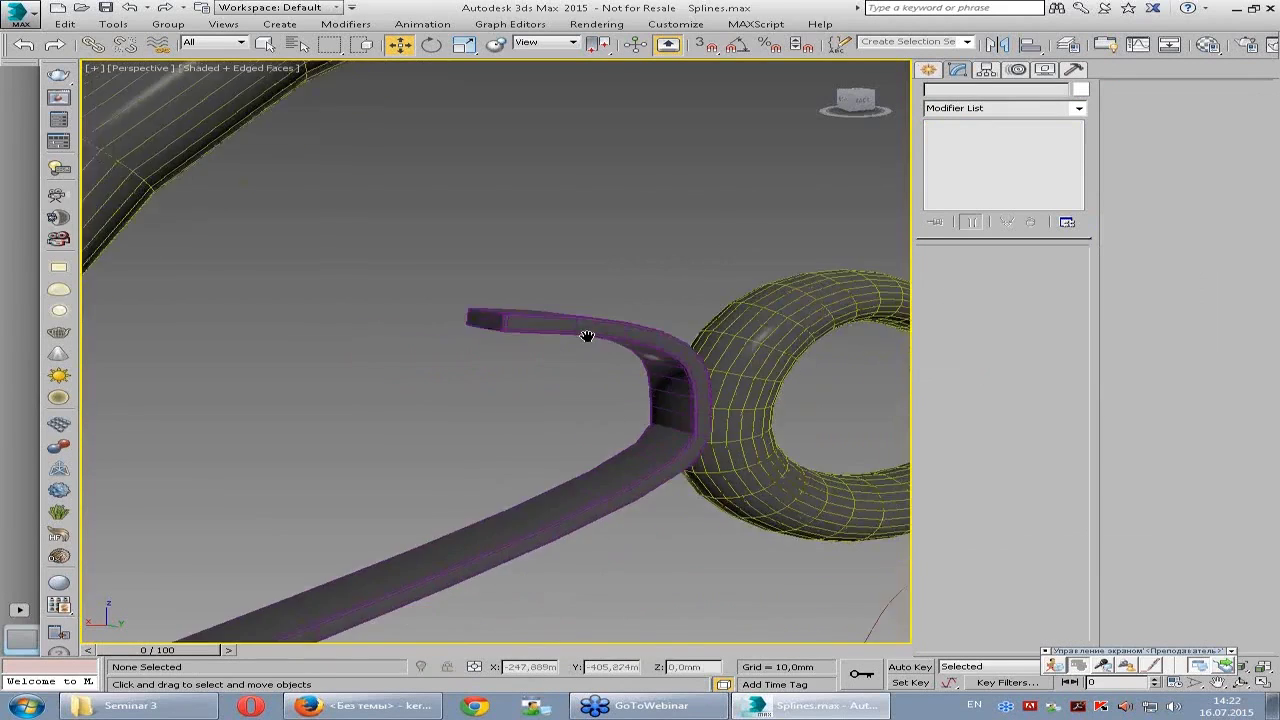
pyautogui.scroll(-2, 580, 329)
pyautogui.press('F4')
pyautogui.scroll(-1, 510, 412)
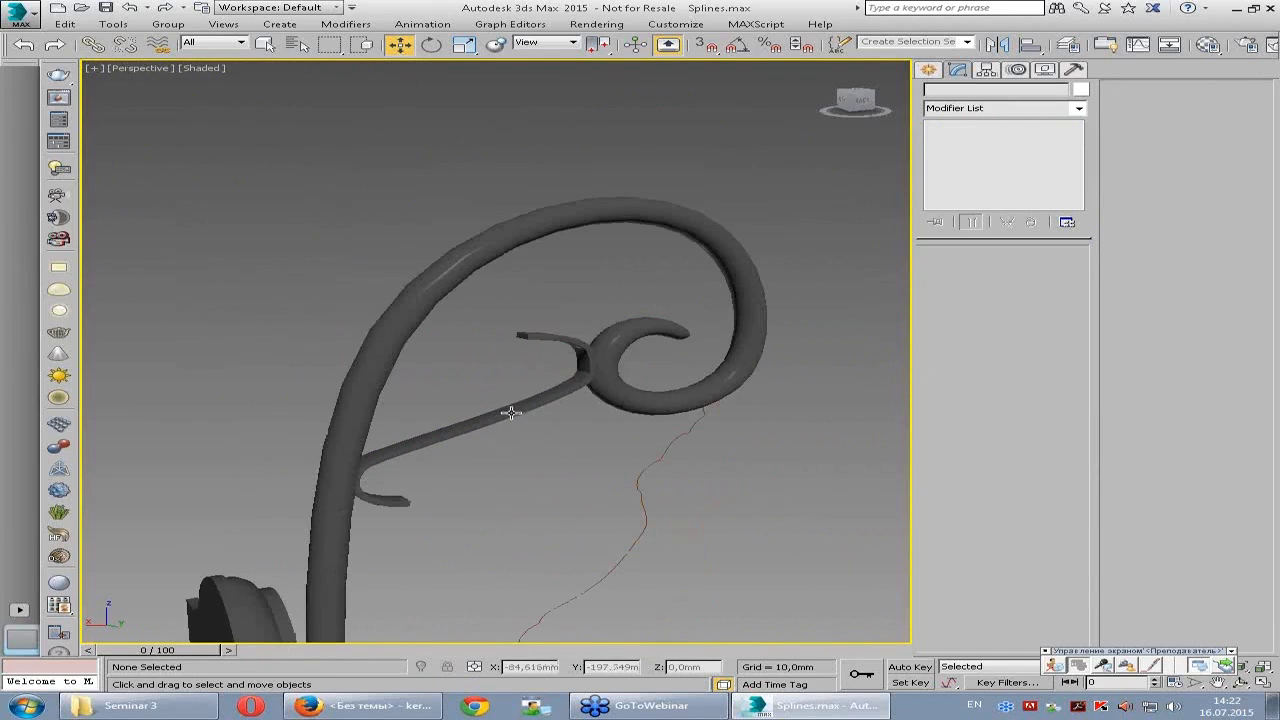
pyautogui.scroll(-2, 535, 418)
pyautogui.scroll(-2, 470, 468)
pyautogui.scroll(-2, 463, 474)
pyautogui.scroll(-2, 453, 465)
pyautogui.scroll(3, 453, 465)
pyautogui.keyDown('alt'); pyautogui.moveTo(560, 420); pyautogui.dragTo(643, 384, button='middle'); pyautogui.keyUp('alt')
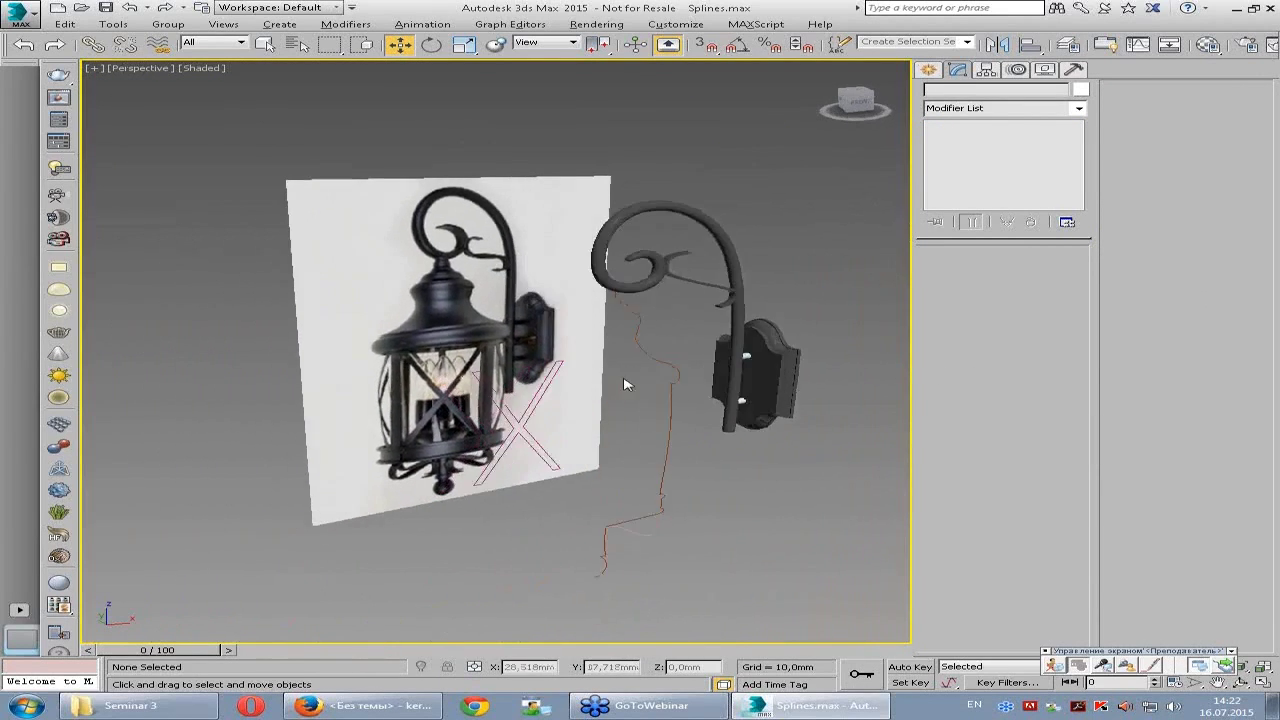
pyautogui.scroll(1, 755, 347)
pyautogui.scroll(2, 755, 347)
pyautogui.scroll(-1, 669, 348)
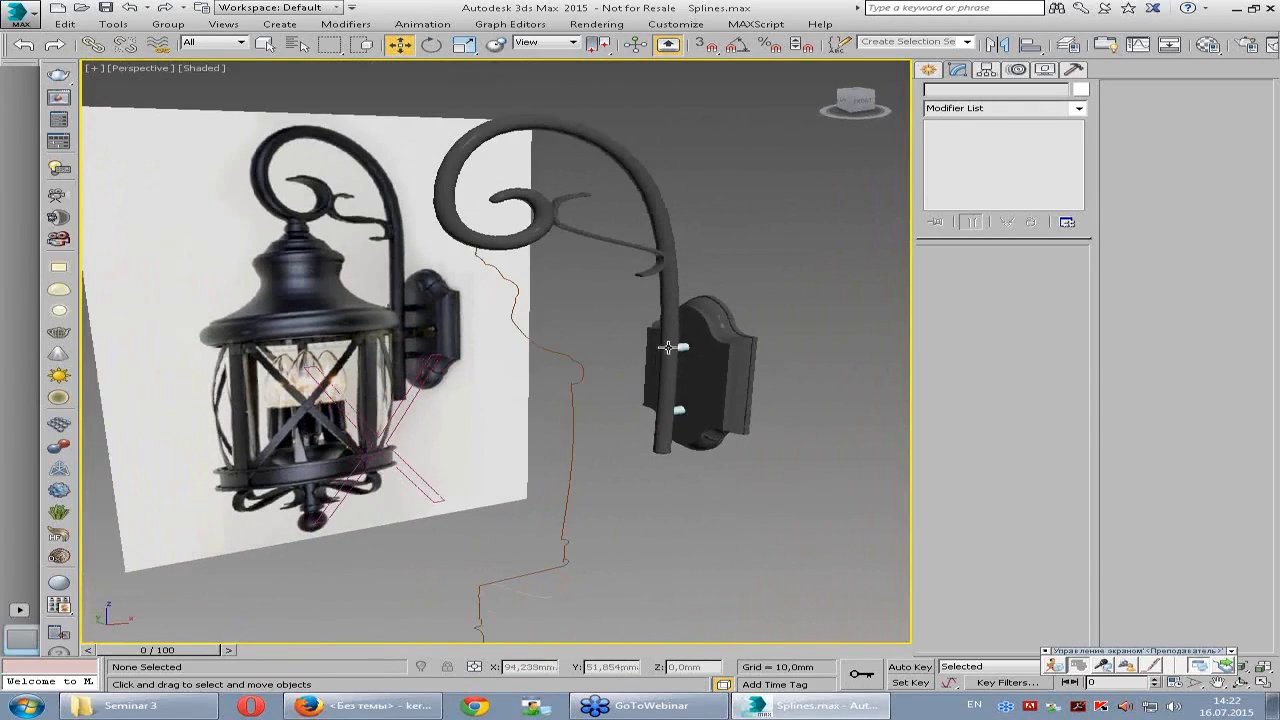
pyautogui.scroll(-2, 530, 340)
pyautogui.scroll(1, 530, 340)
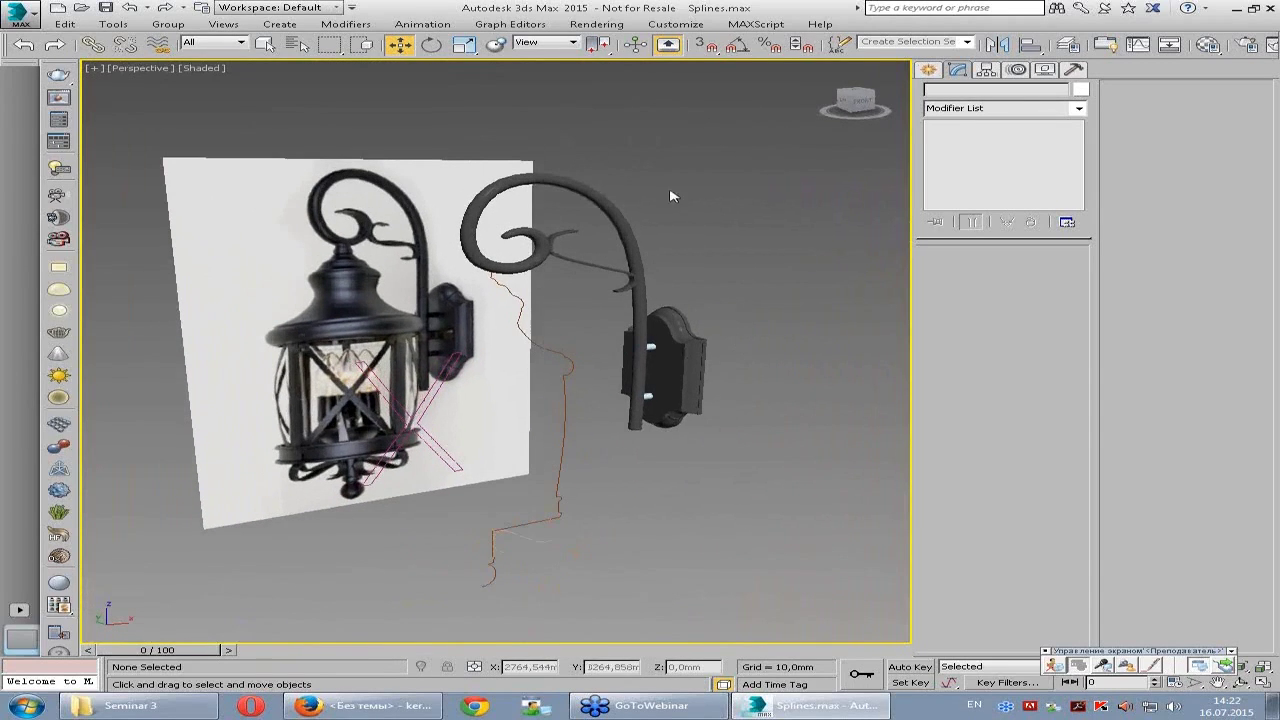
pyautogui.keyDown('alt'); pyautogui.moveTo(590, 276); pyautogui.dragTo(548, 290, button='middle'); pyautogui.keyUp('alt')
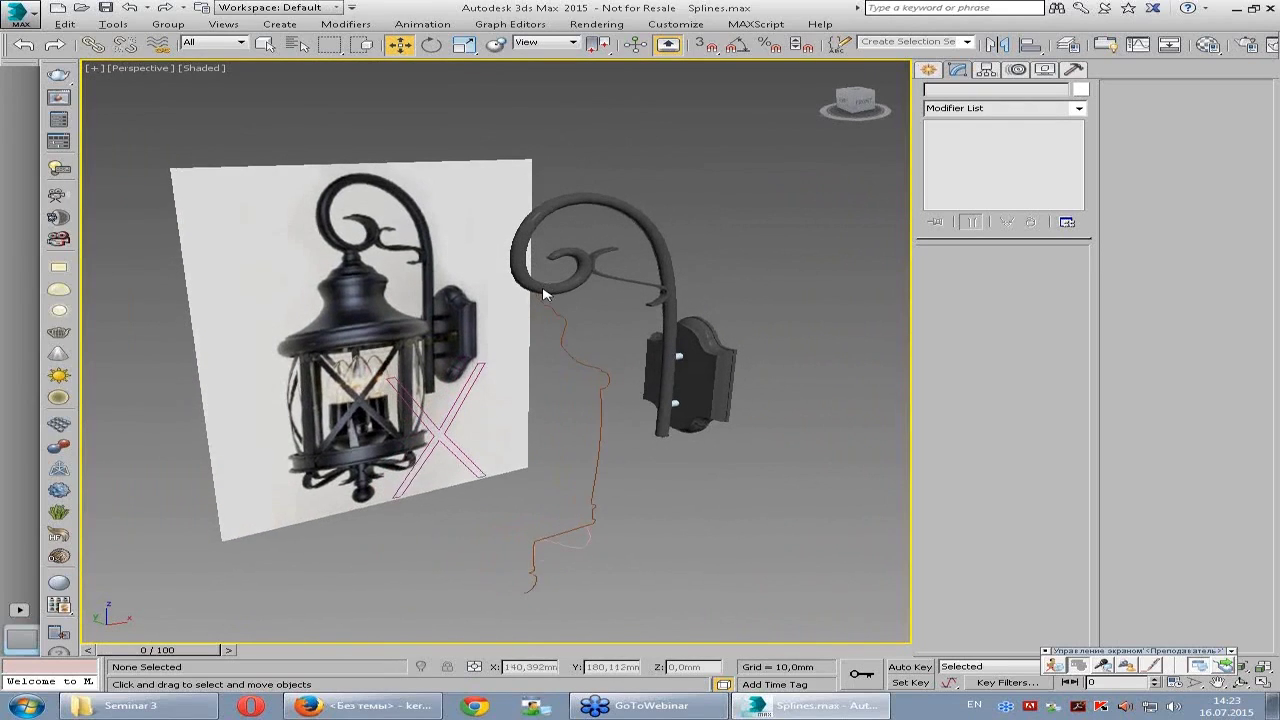
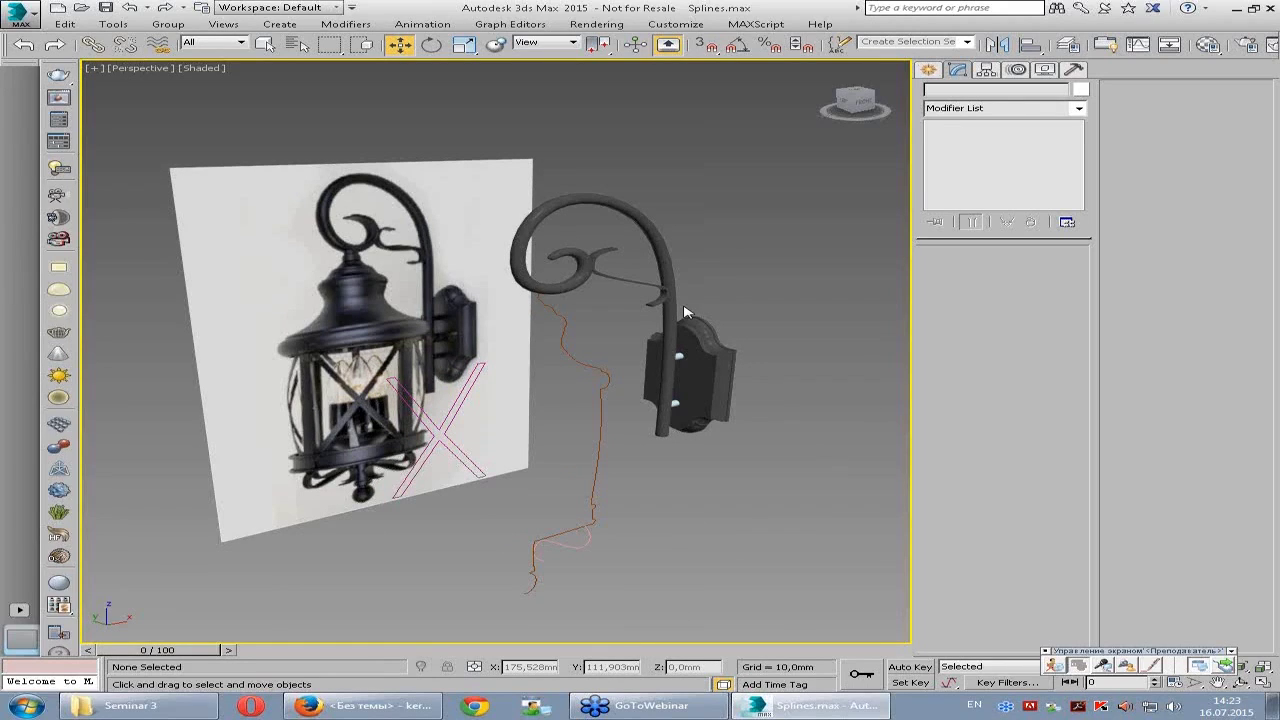
# - Select the traced Line001 profile spline and apply a Lathe modifier to revolve it 360 degrees
pyautogui.moveTo(666, 400)
pyautogui.mouseDown(button='middle')
pyautogui.moveTo(603, 423)
pyautogui.moveTo(570, 480)
pyautogui.mouseUp(button='middle')
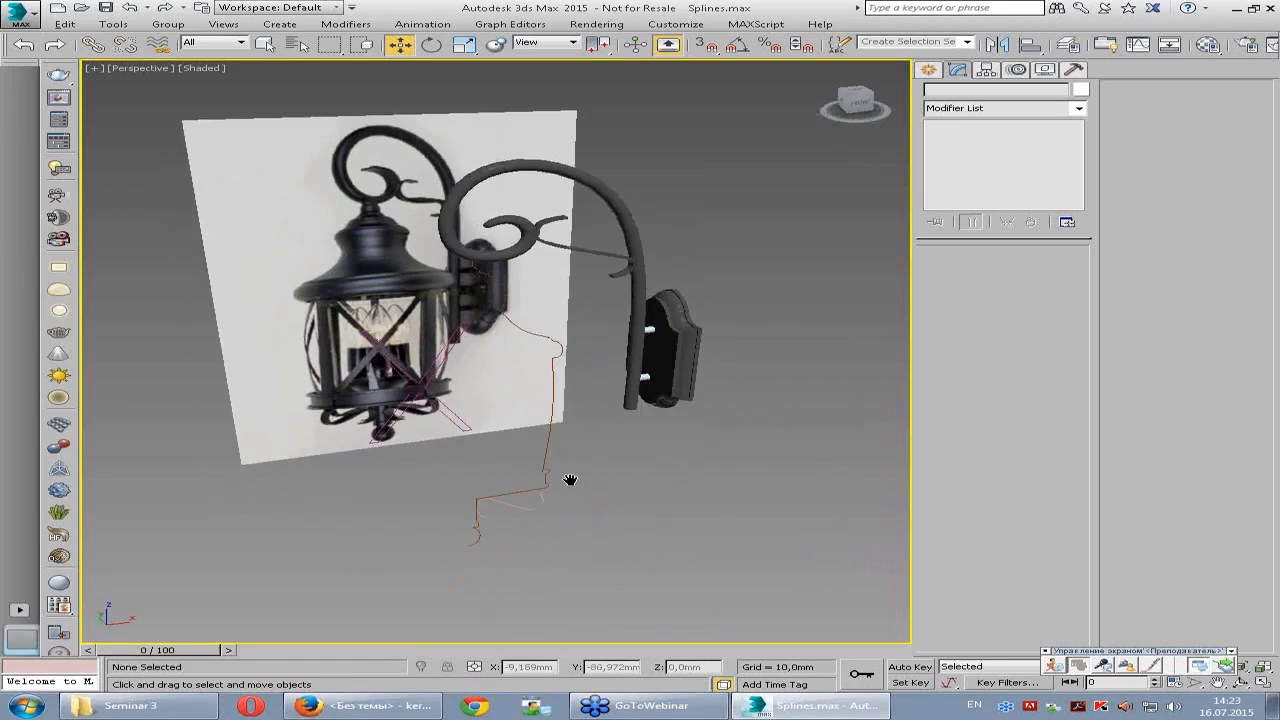
pyautogui.scroll(2, 585, 478)
pyautogui.scroll(2, 610, 460)
pyautogui.scroll(-2, 633, 326)
pyautogui.moveTo(633, 326)
pyautogui.keyDown('alt'); pyautogui.mouseDown(button='middle')
pyautogui.moveTo(680, 360)
pyautogui.moveTo(657, 291)
pyautogui.moveTo(611, 371)
pyautogui.moveTo(592, 372)
pyautogui.moveTo(663, 371)
pyautogui.moveTo(632, 407)
pyautogui.mouseUp(button='middle'); pyautogui.keyUp('alt')
pyautogui.click(624, 370)
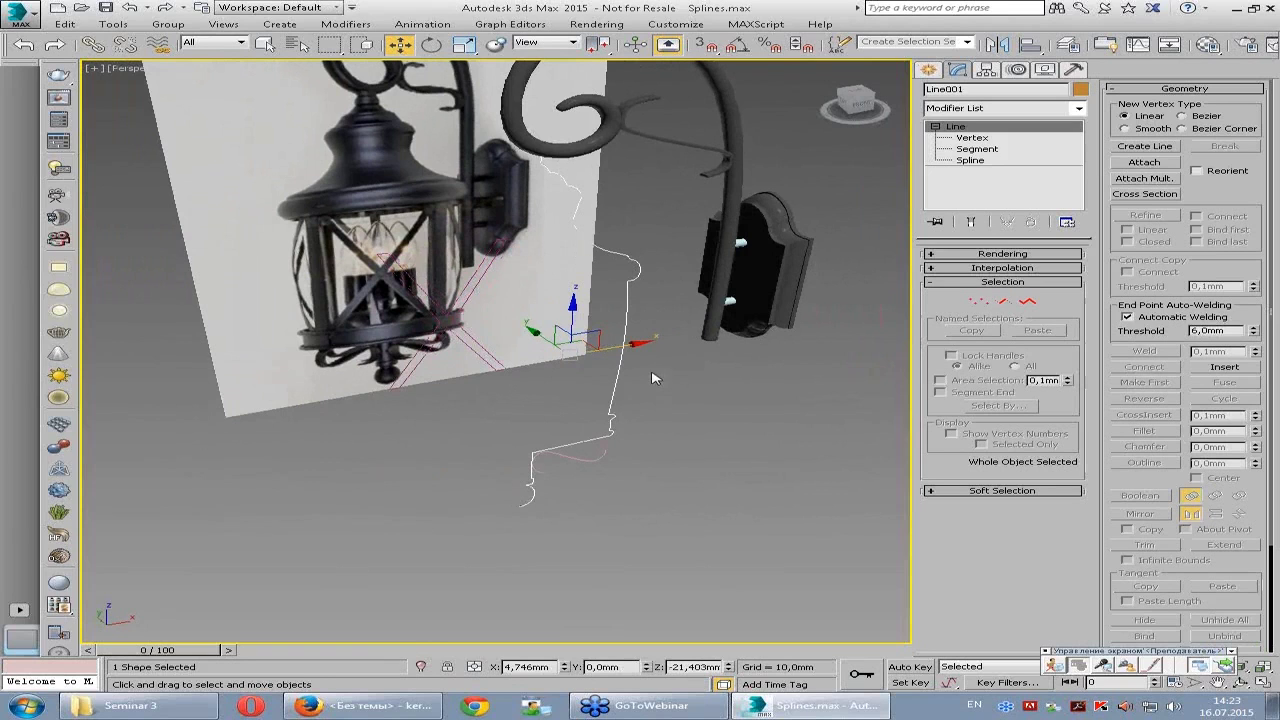
pyautogui.keyDown('alt'); pyautogui.moveTo(558, 308); pyautogui.dragTo(575, 303, button='middle'); pyautogui.keyUp('alt')
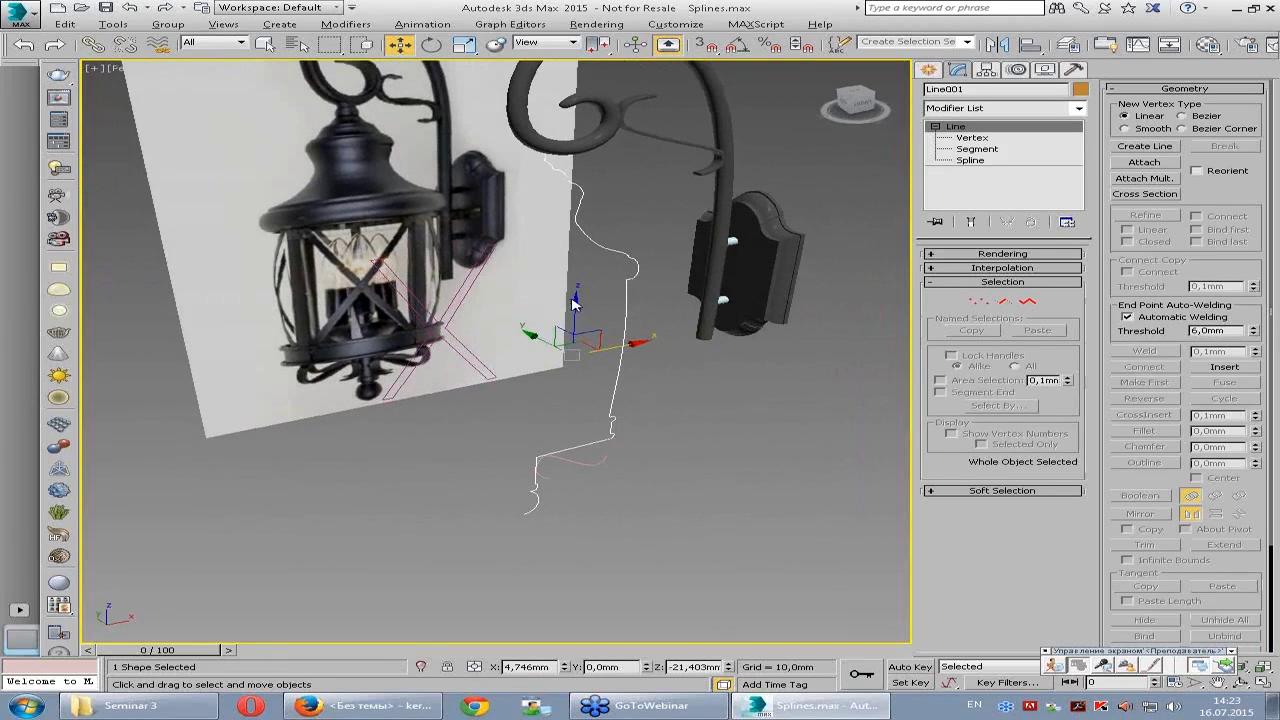
pyautogui.click(935, 126)
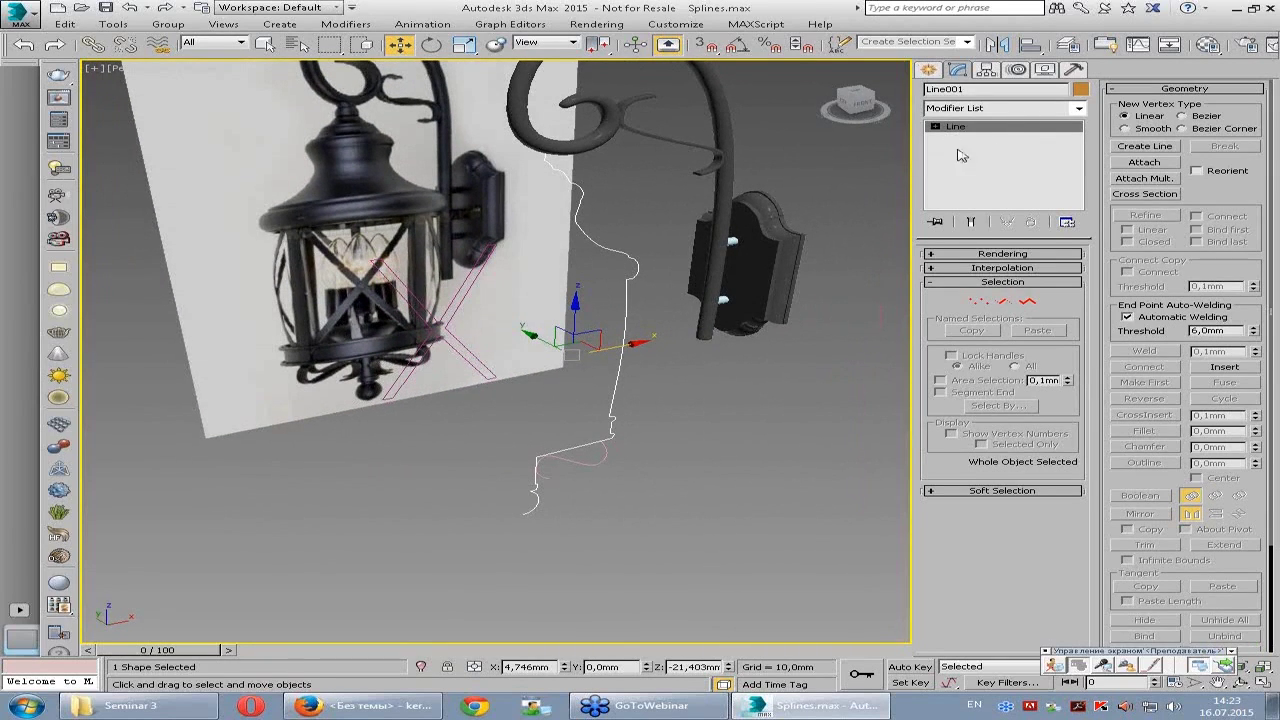
pyautogui.click(1008, 110)
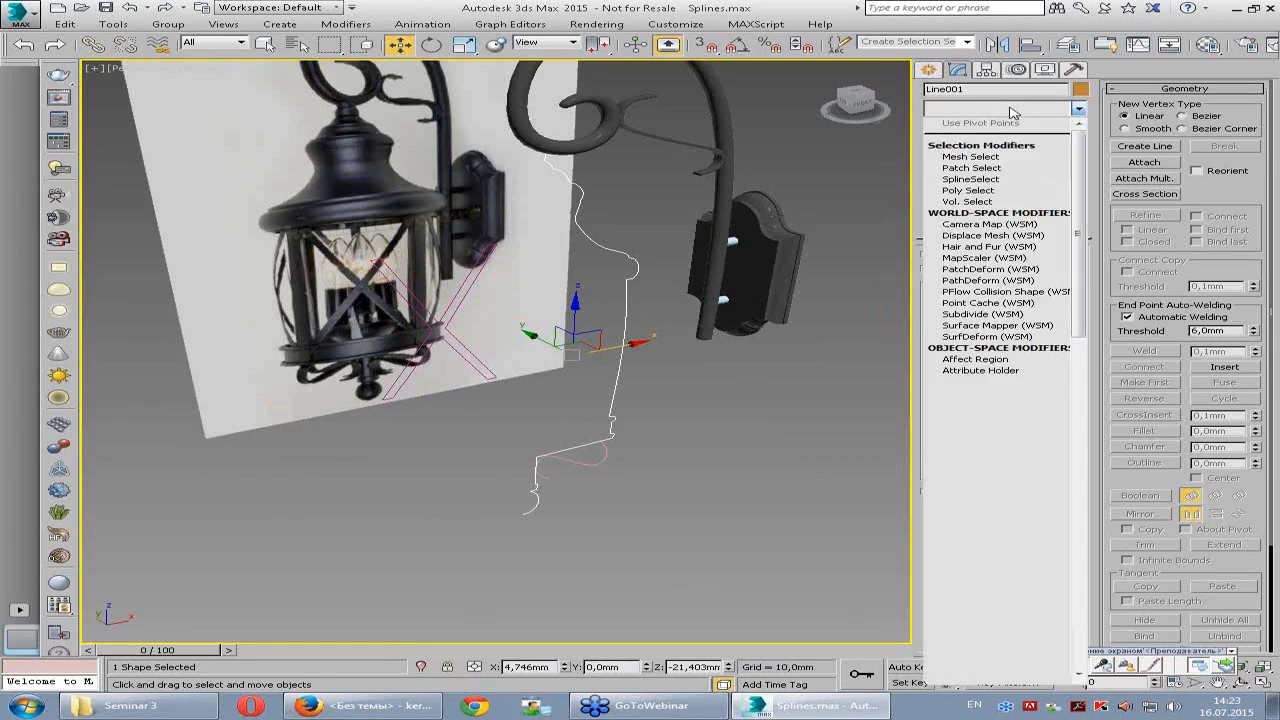
pyautogui.press('l')
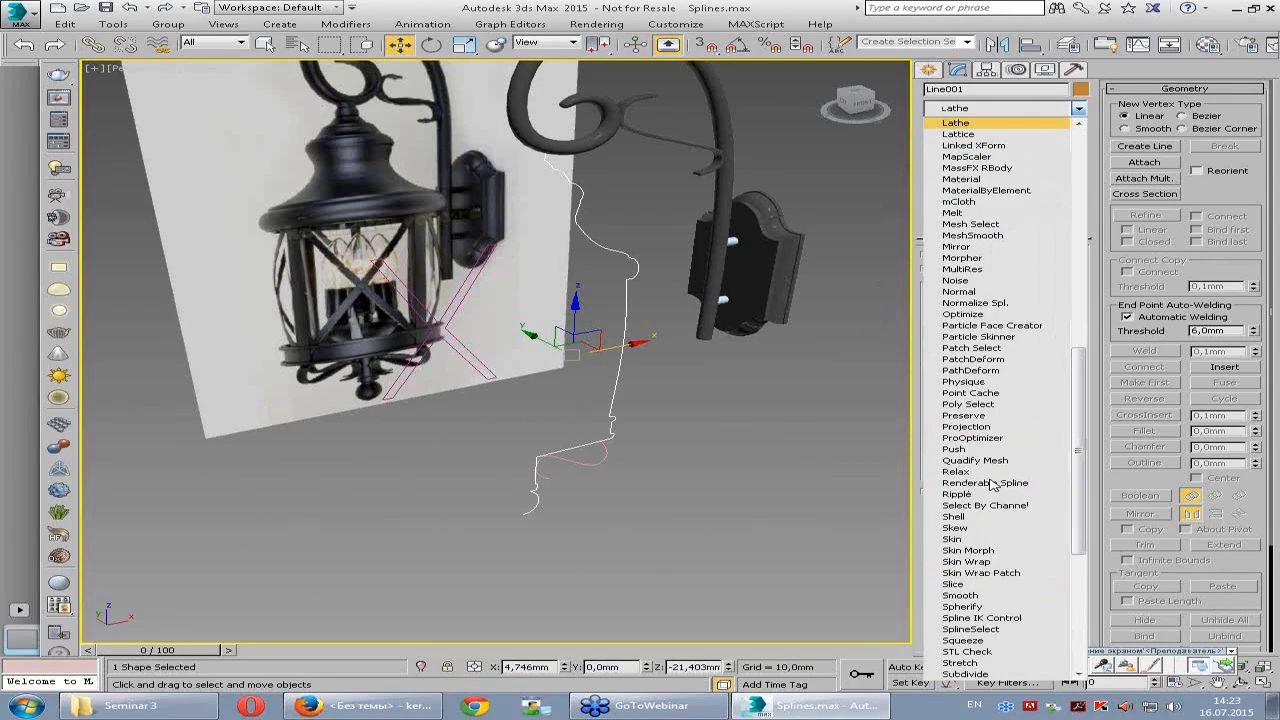
pyautogui.click(958, 127)
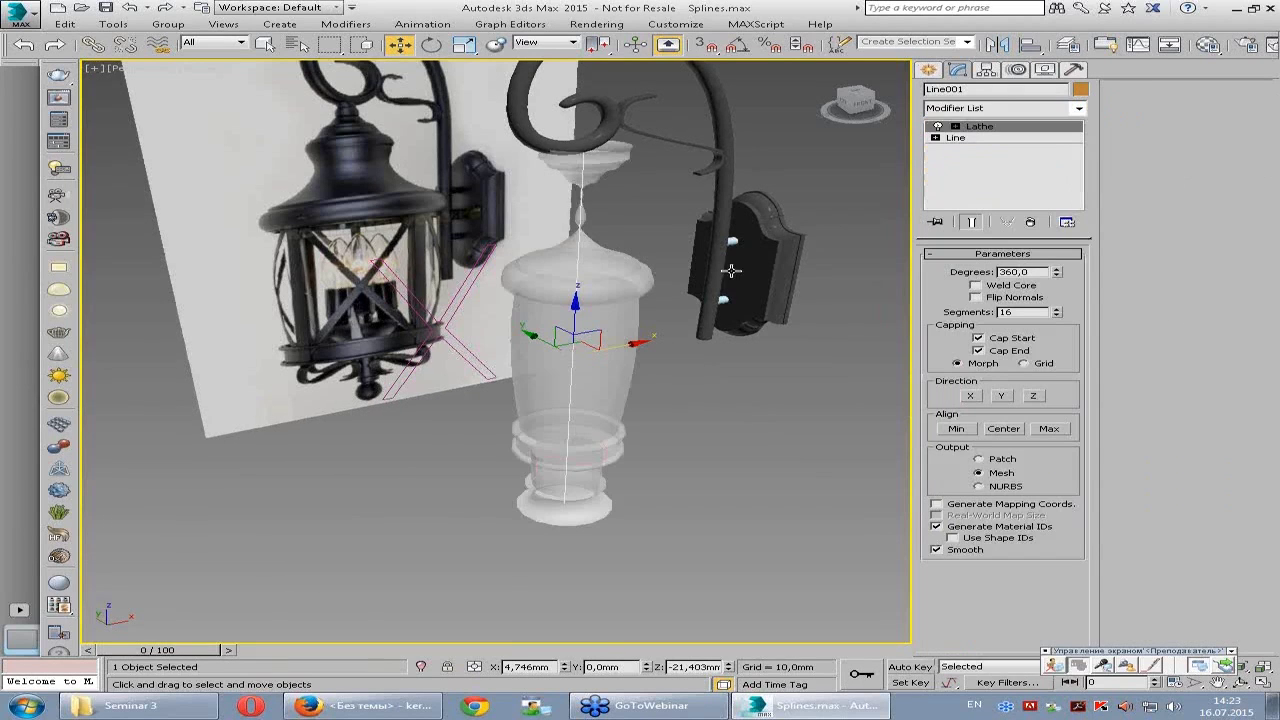
# - Align the lathe to Min and inspect the lantern body with See-Through and Edged Faces
pyautogui.moveTo(681, 389)
pyautogui.keyDown('alt'); pyautogui.mouseDown(button='middle')
pyautogui.moveTo(615, 377)
pyautogui.moveTo(672, 399)
pyautogui.mouseUp(button='middle'); pyautogui.keyUp('alt')
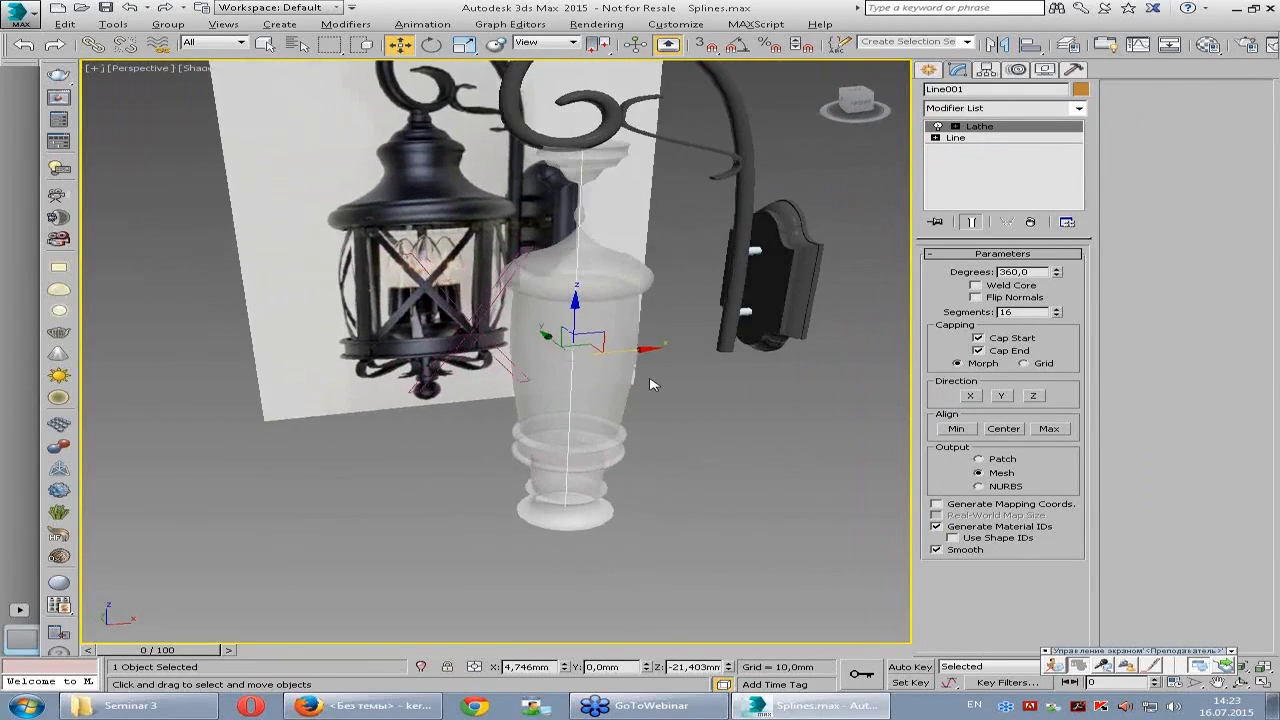
pyautogui.click(957, 429)
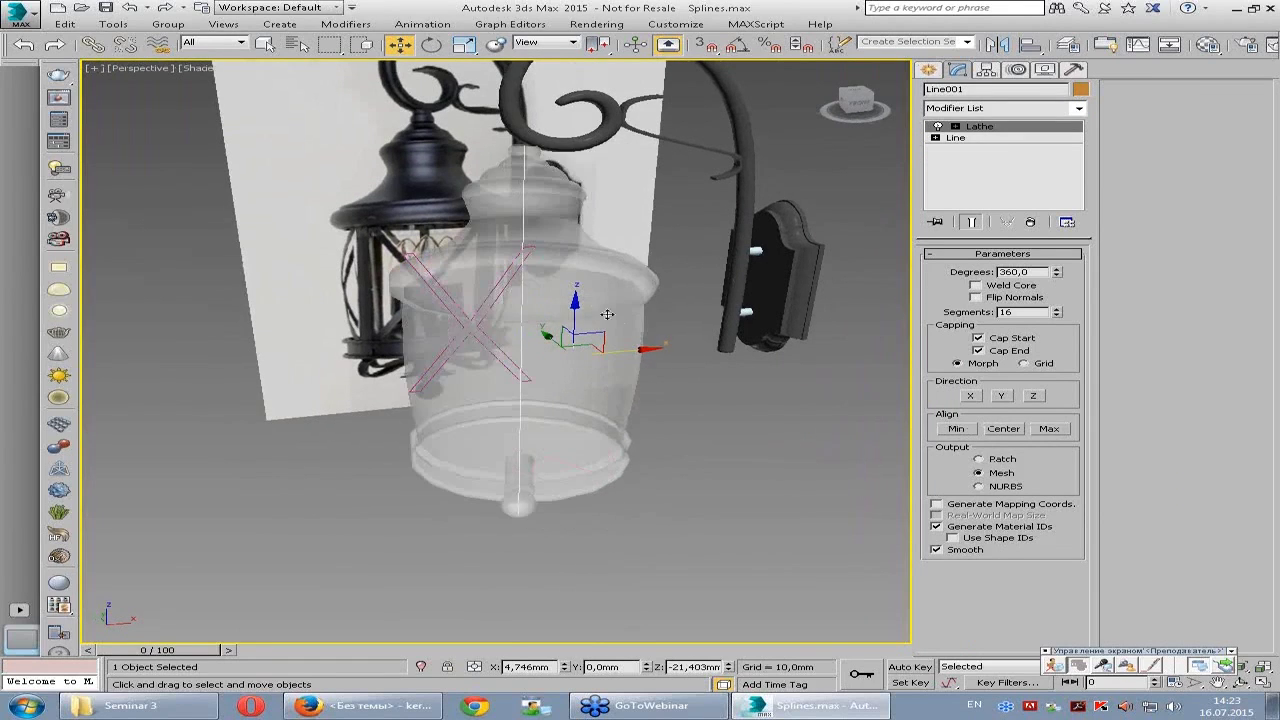
pyautogui.hotkey('alt', 'x')
pyautogui.moveTo(607, 314)
pyautogui.keyDown('alt'); pyautogui.mouseDown(button='middle')
pyautogui.moveTo(685, 326)
pyautogui.moveTo(623, 369)
pyautogui.mouseUp(button='middle'); pyautogui.keyUp('alt')
pyautogui.hotkey('alt', 'x')
pyautogui.hotkey('alt', 'x')
pyautogui.hotkey('alt', 'x')
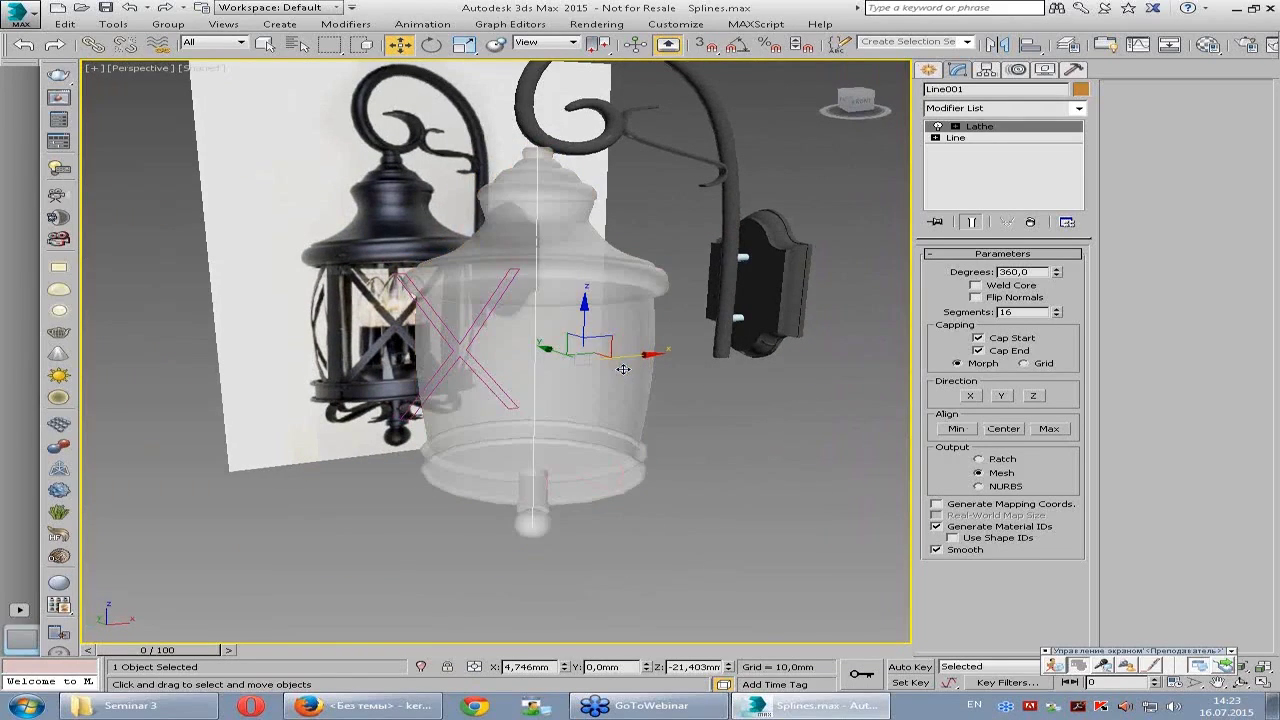
pyautogui.hotkey('alt', 'x')
pyautogui.moveTo(578, 414)
pyautogui.keyDown('alt'); pyautogui.mouseDown(button='middle')
pyautogui.moveTo(523, 394)
pyautogui.moveTo(427, 392)
pyautogui.mouseUp(button='middle'); pyautogui.keyUp('alt')
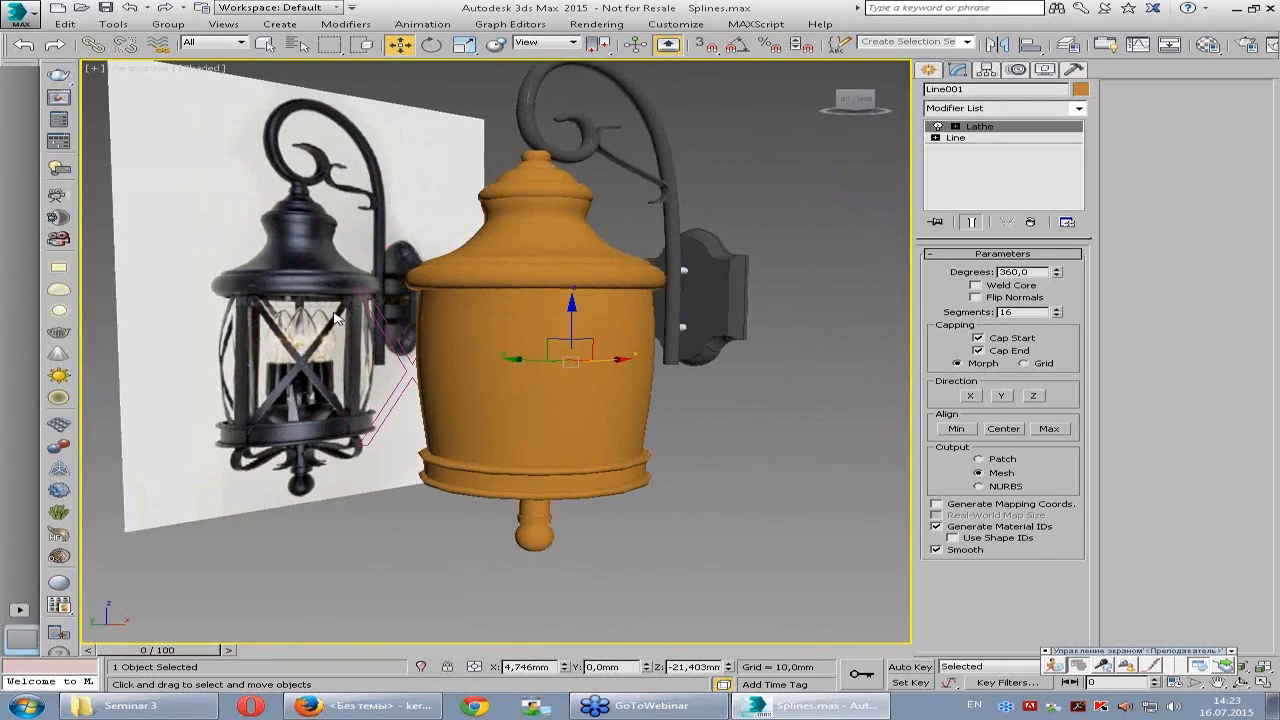
pyautogui.moveTo(495, 337)
pyautogui.keyDown('alt'); pyautogui.mouseDown(button='middle')
pyautogui.moveTo(492, 295)
pyautogui.moveTo(494, 369)
pyautogui.moveTo(677, 323)
pyautogui.mouseUp(button='middle'); pyautogui.keyUp('alt')
pyautogui.press('F4')
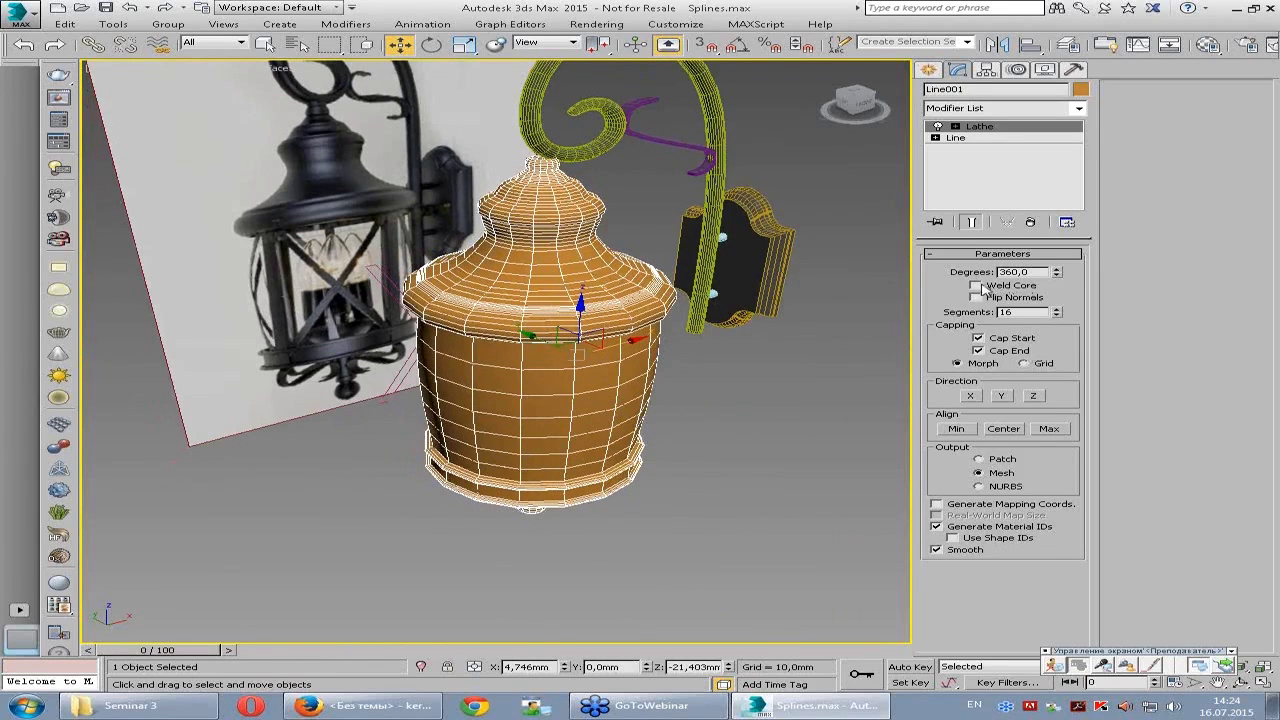
# - Turn on Flip Normals for the lathed lantern body
pyautogui.keyDown('alt'); pyautogui.moveTo(495, 400); pyautogui.dragTo(488, 317, button='middle'); pyautogui.keyUp('alt')
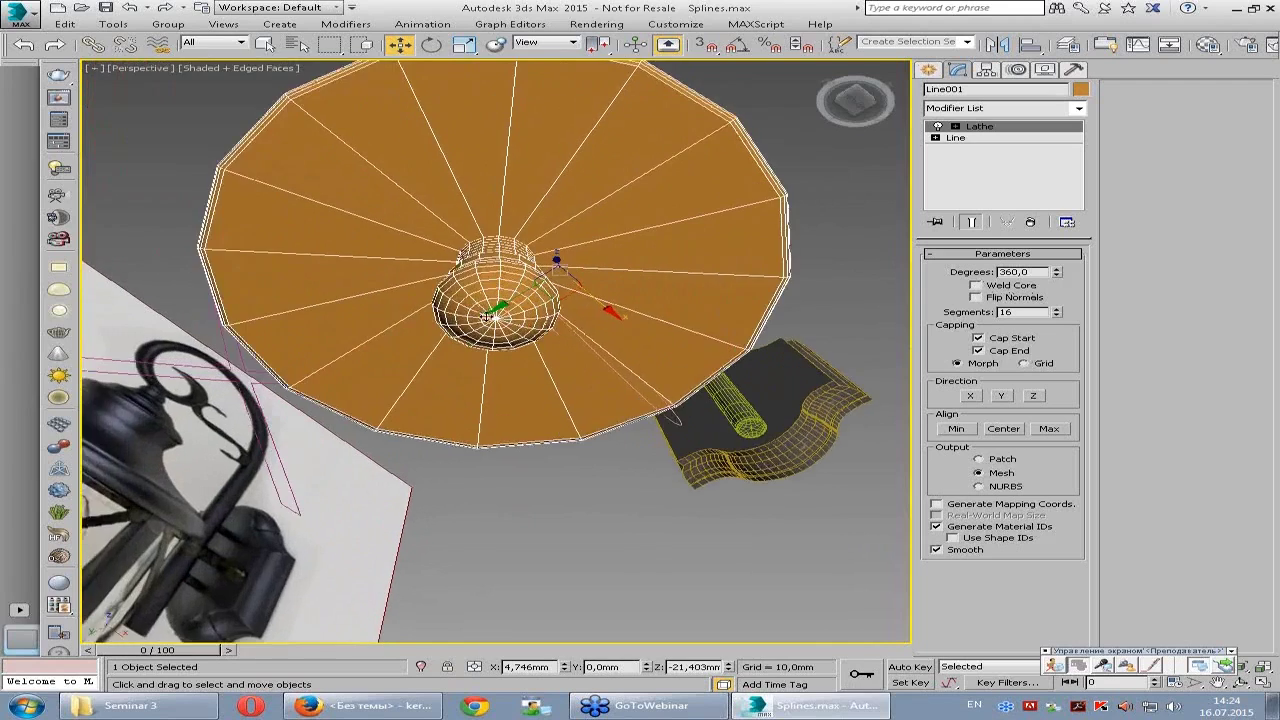
pyautogui.scroll(1, 486, 317)
pyautogui.scroll(3, 505, 318)
pyautogui.scroll(2, 507, 317)
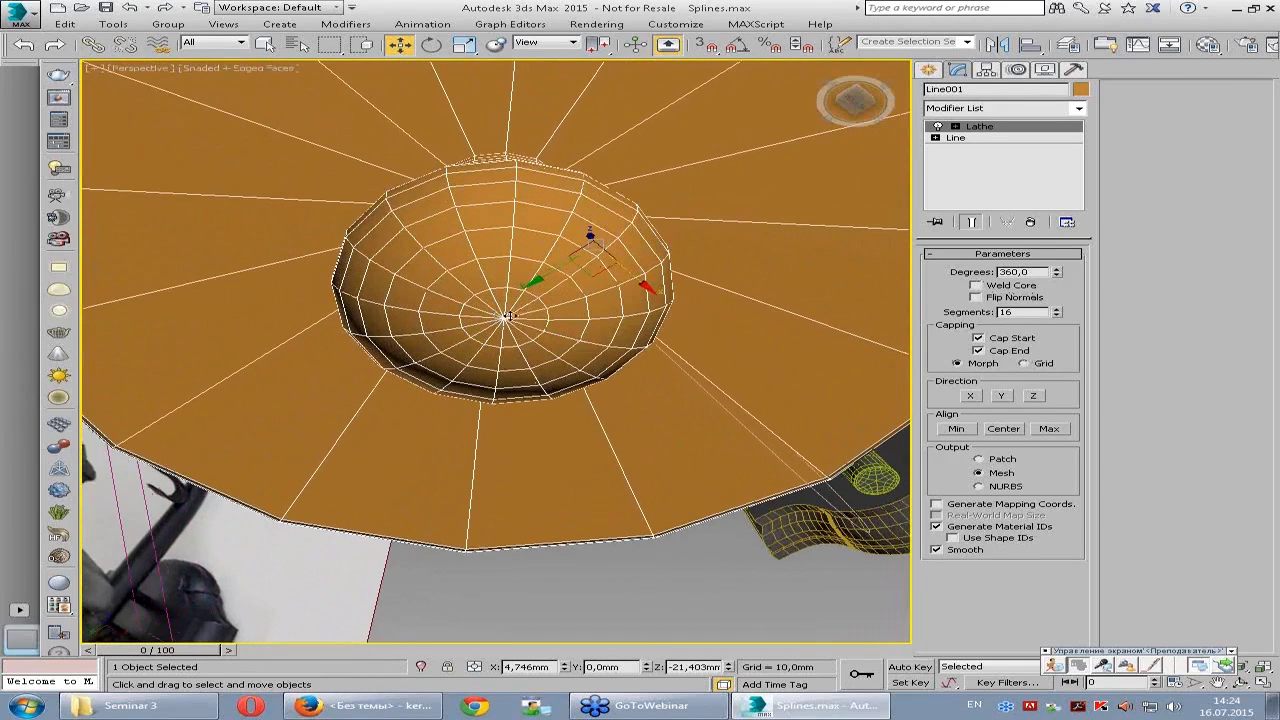
pyautogui.scroll(2, 505, 318)
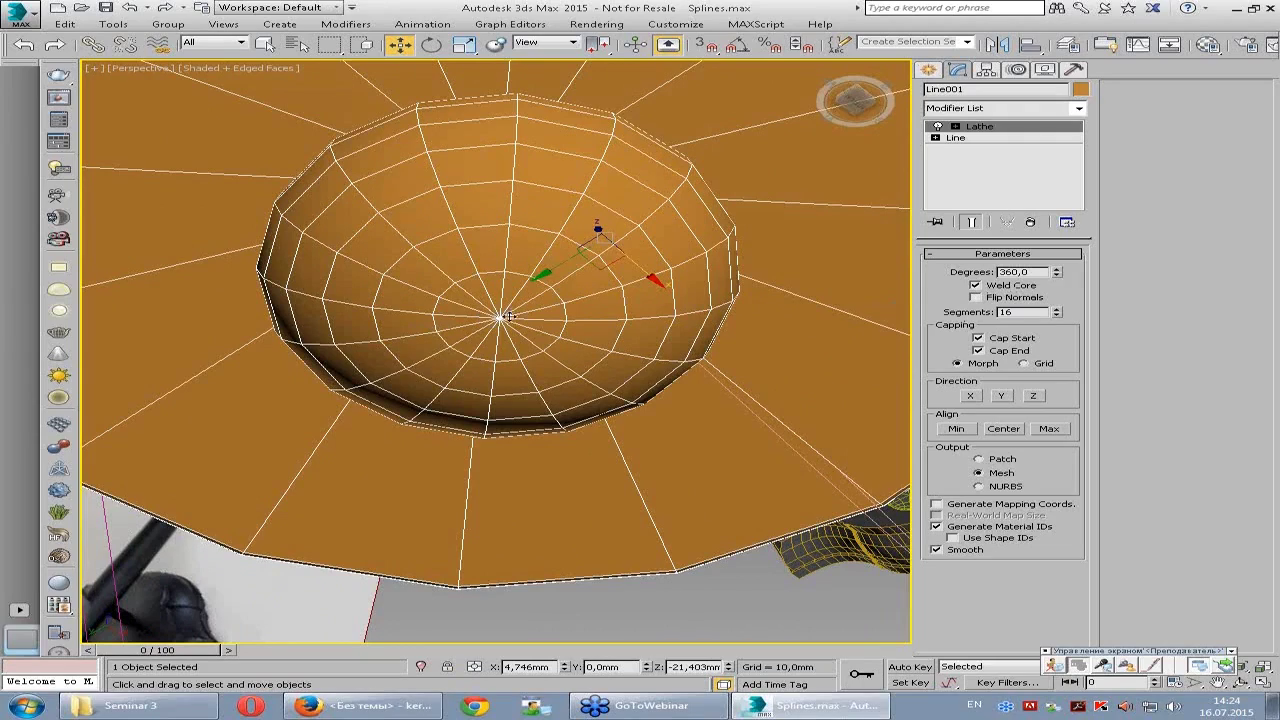
pyautogui.moveTo(500, 321)
pyautogui.keyDown('alt'); pyautogui.mouseDown(button='middle')
pyautogui.moveTo(491, 294)
pyautogui.moveTo(531, 354)
pyautogui.moveTo(545, 341)
pyautogui.mouseUp(button='middle'); pyautogui.keyUp('alt')
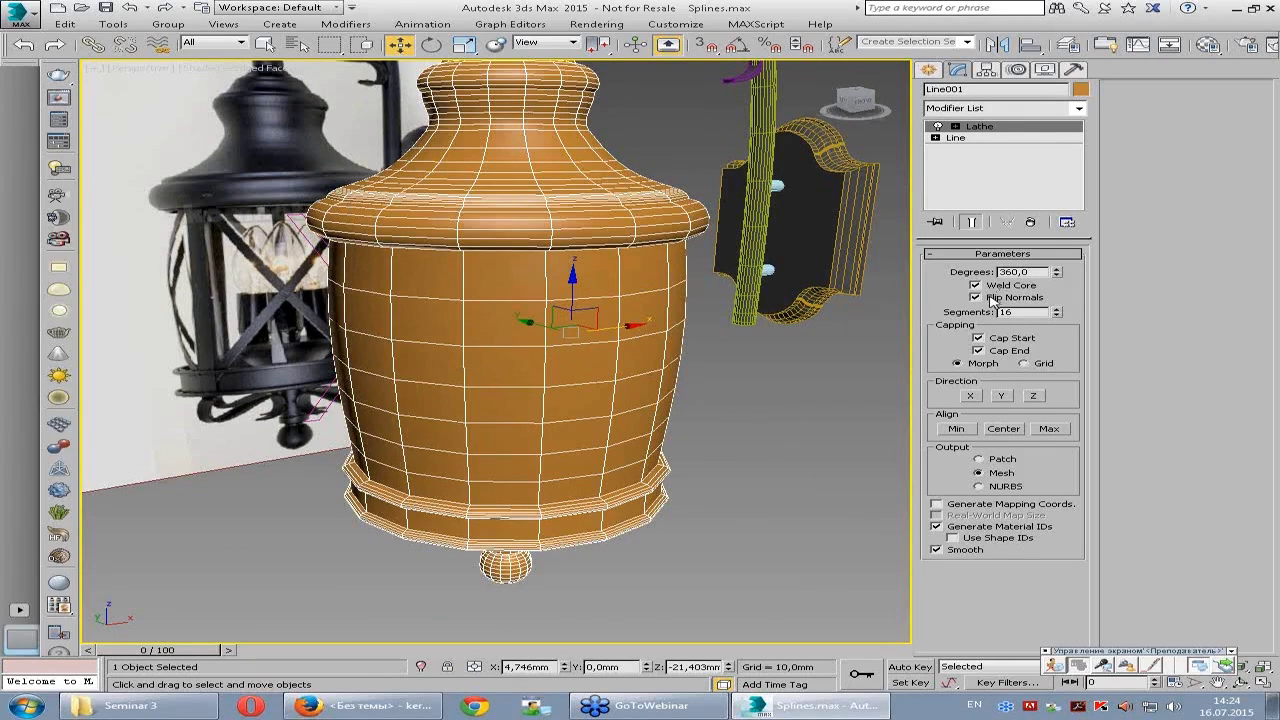
pyautogui.press('F4')
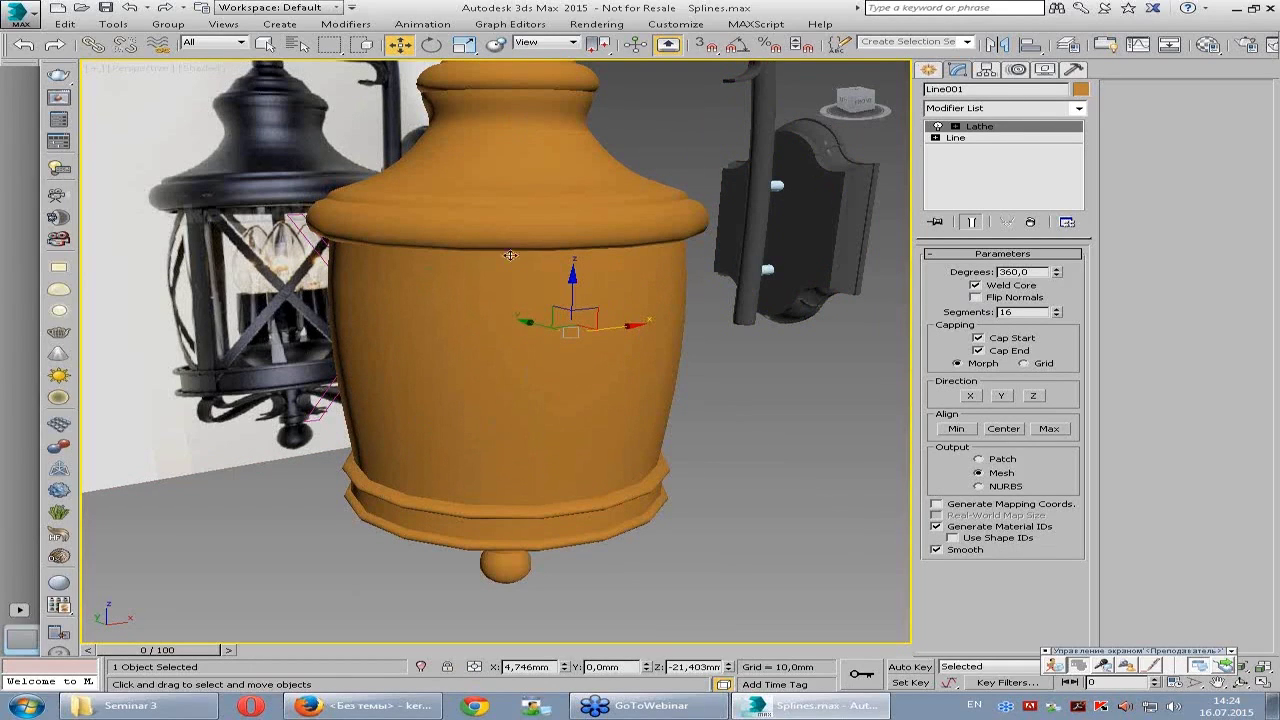
pyautogui.click(997, 299)
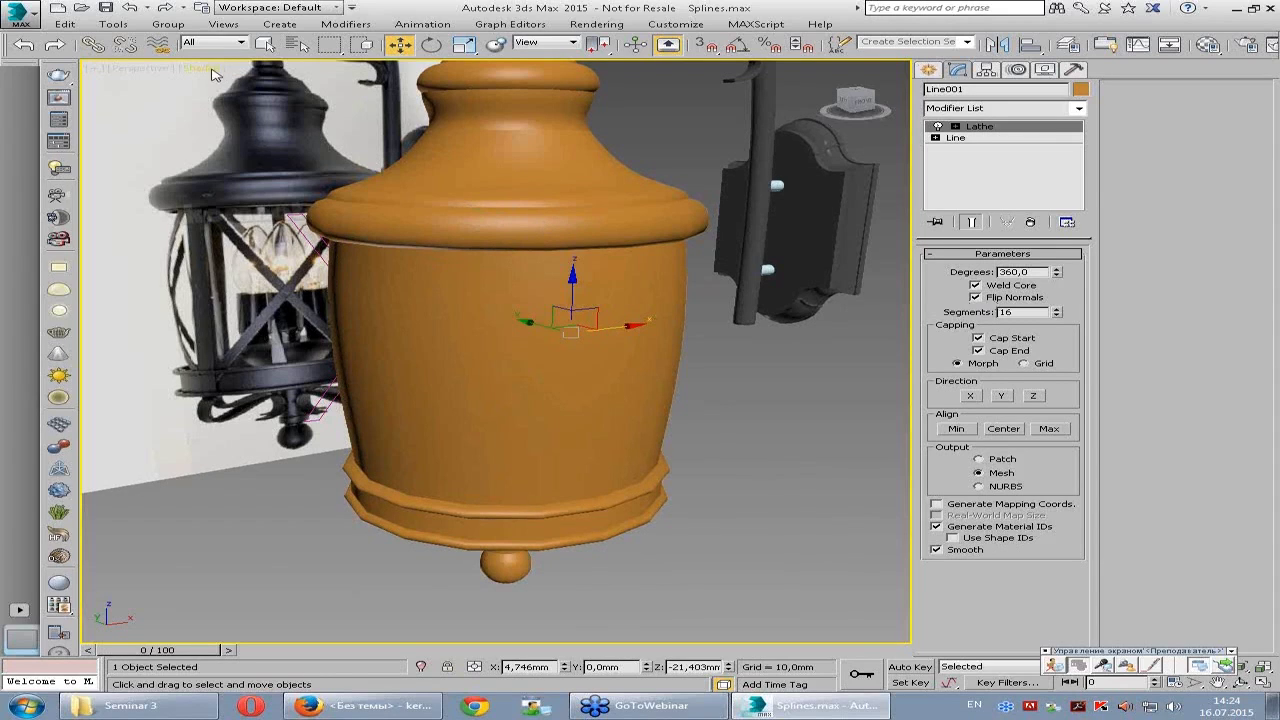
pyautogui.click(975, 297)
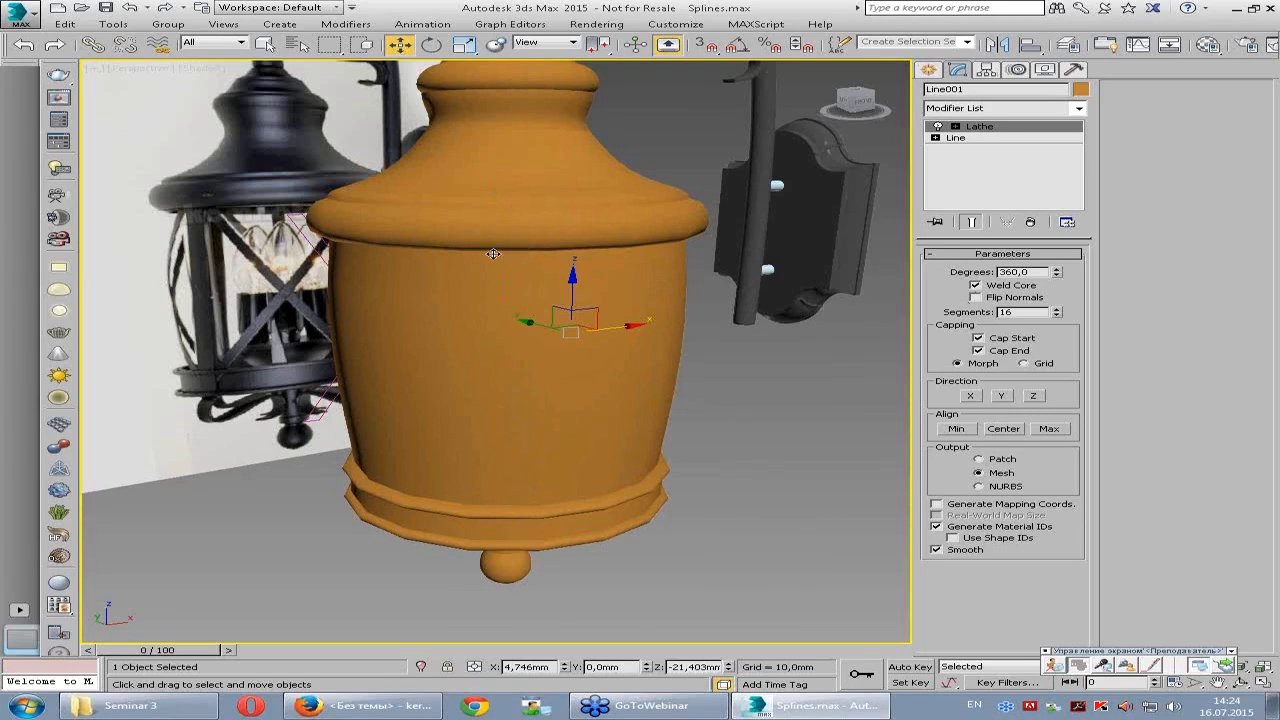
pyautogui.click(983, 305)
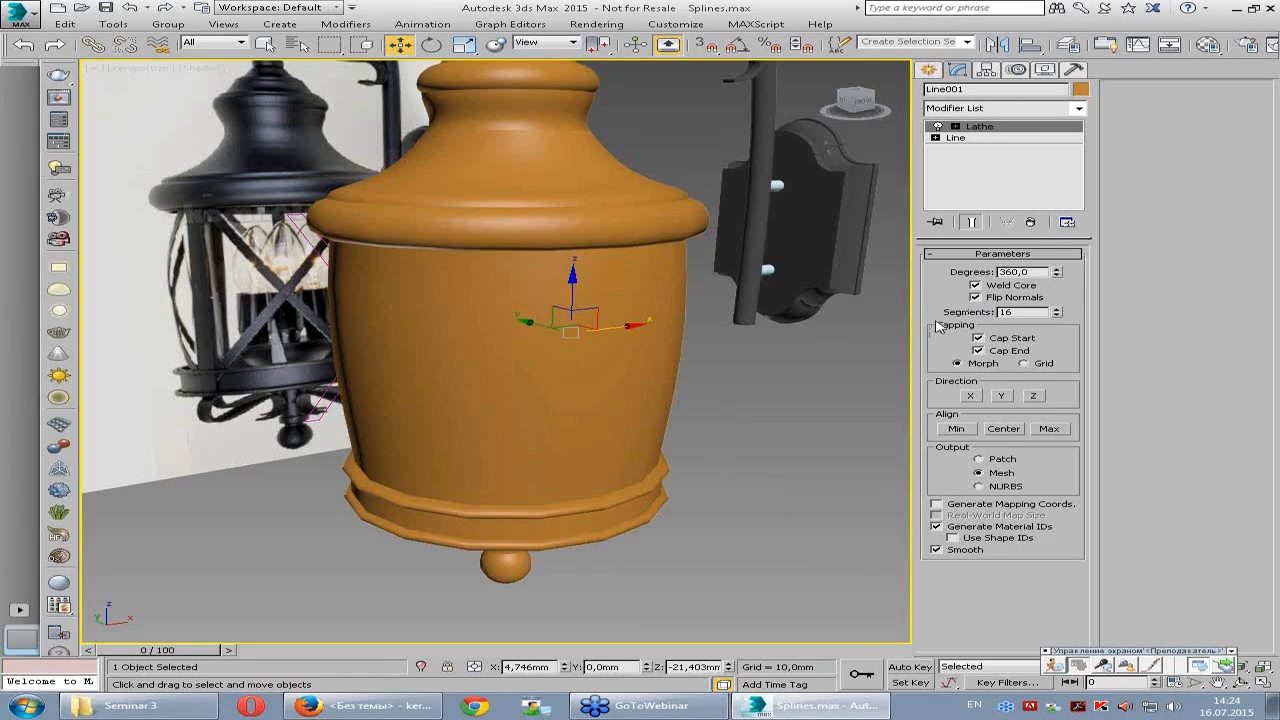
# - Set the lathe Segments to 30 for smoother, rounder curves
pyautogui.moveTo(491, 288)
pyautogui.keyDown('alt'); pyautogui.mouseDown(button='middle')
pyautogui.moveTo(535, 317)
pyautogui.moveTo(547, 457)
pyautogui.mouseUp(button='middle'); pyautogui.keyUp('alt')
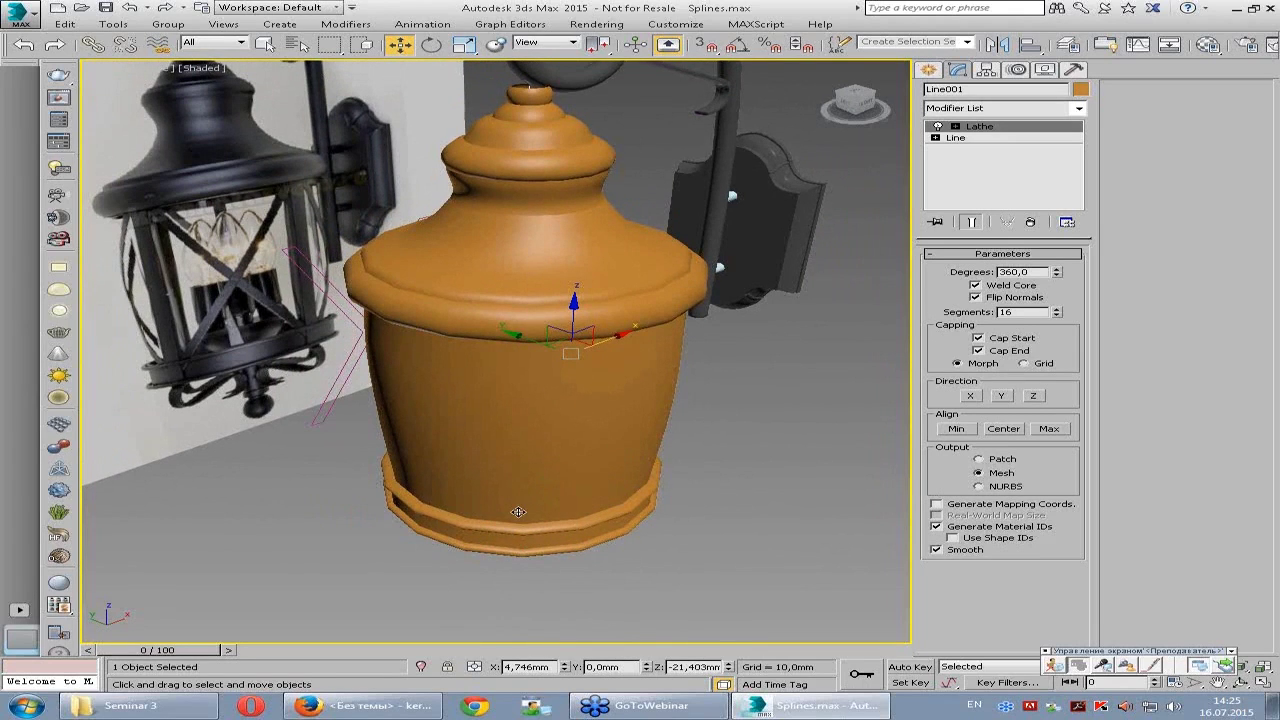
pyautogui.press('F4')
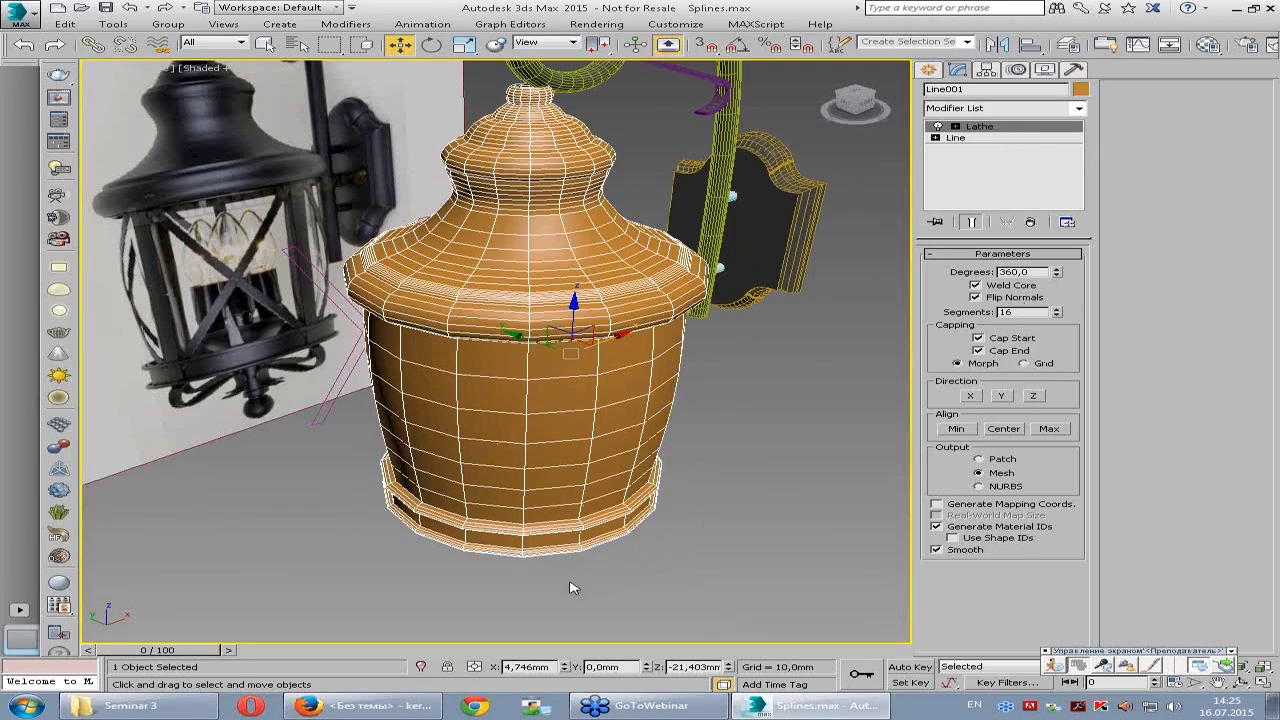
pyautogui.press('F4')
pyautogui.keyDown('alt'); pyautogui.moveTo(548, 547); pyautogui.dragTo(556, 562, button='middle'); pyautogui.keyUp('alt')
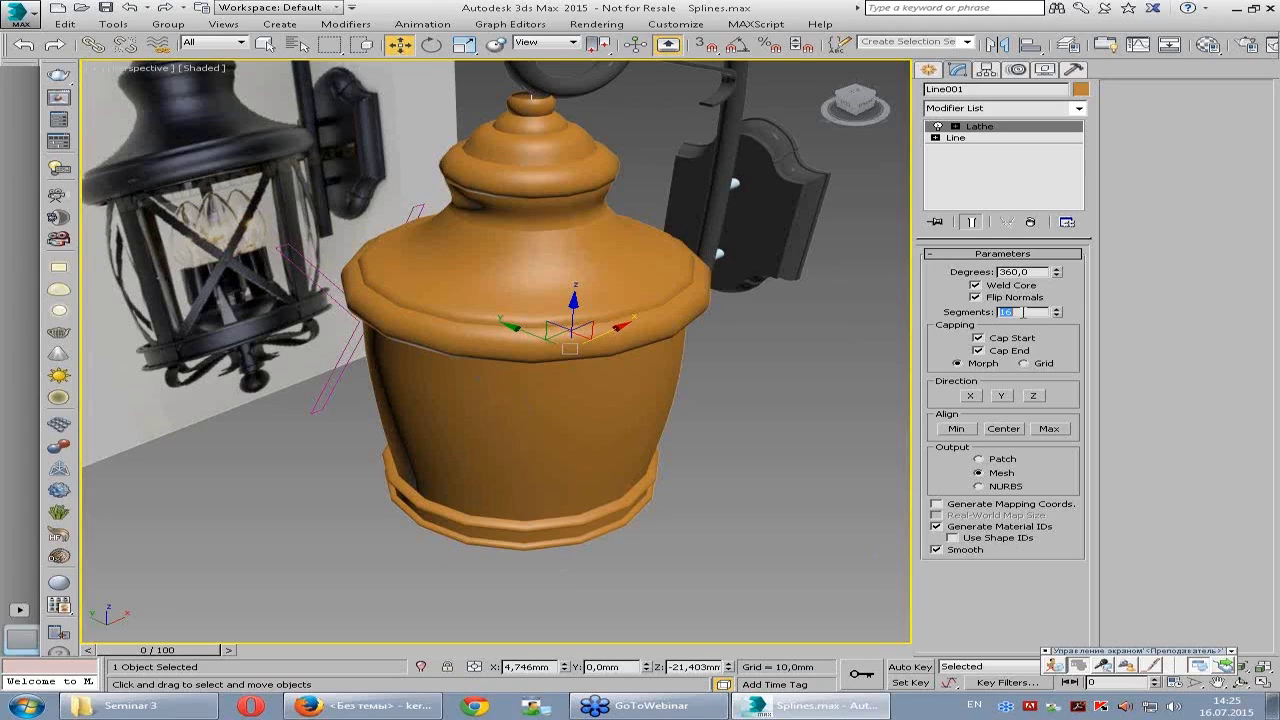
pyautogui.write('30')
pyautogui.press('Return')
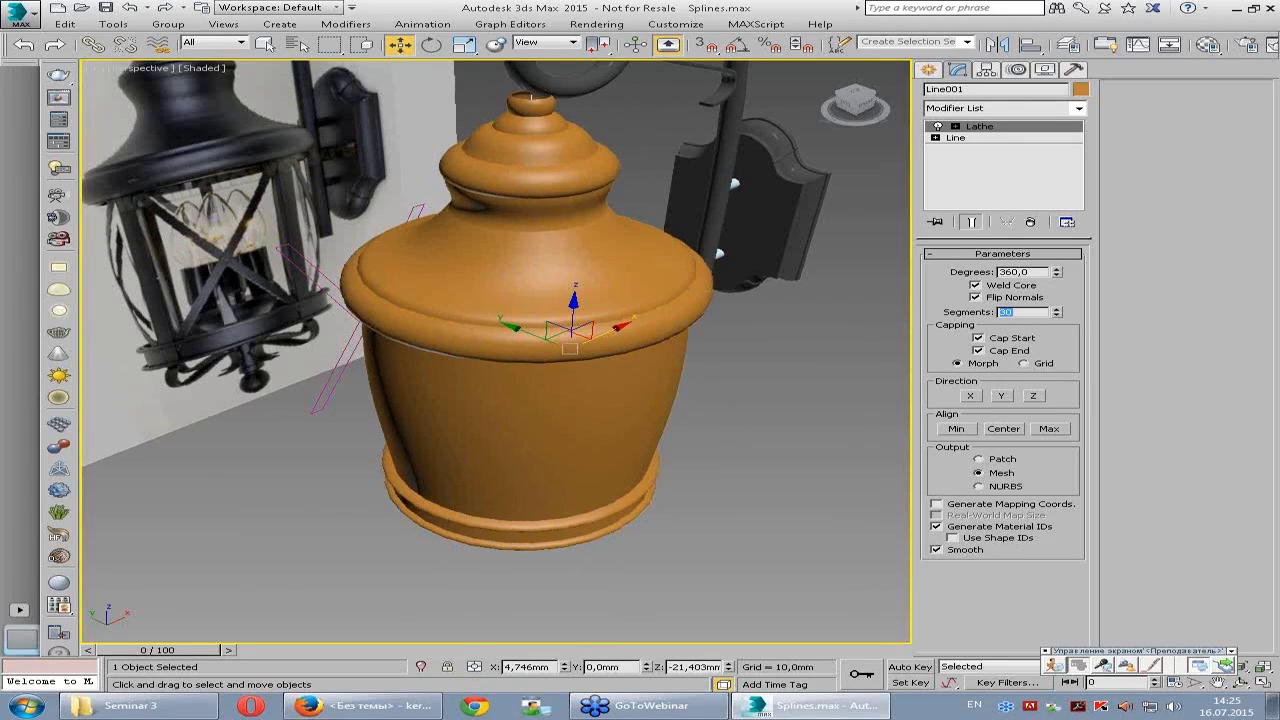
# - Orbit around the 30-segment lathed lantern with see-through display to inspect it
pyautogui.scroll(-5, 757, 400)
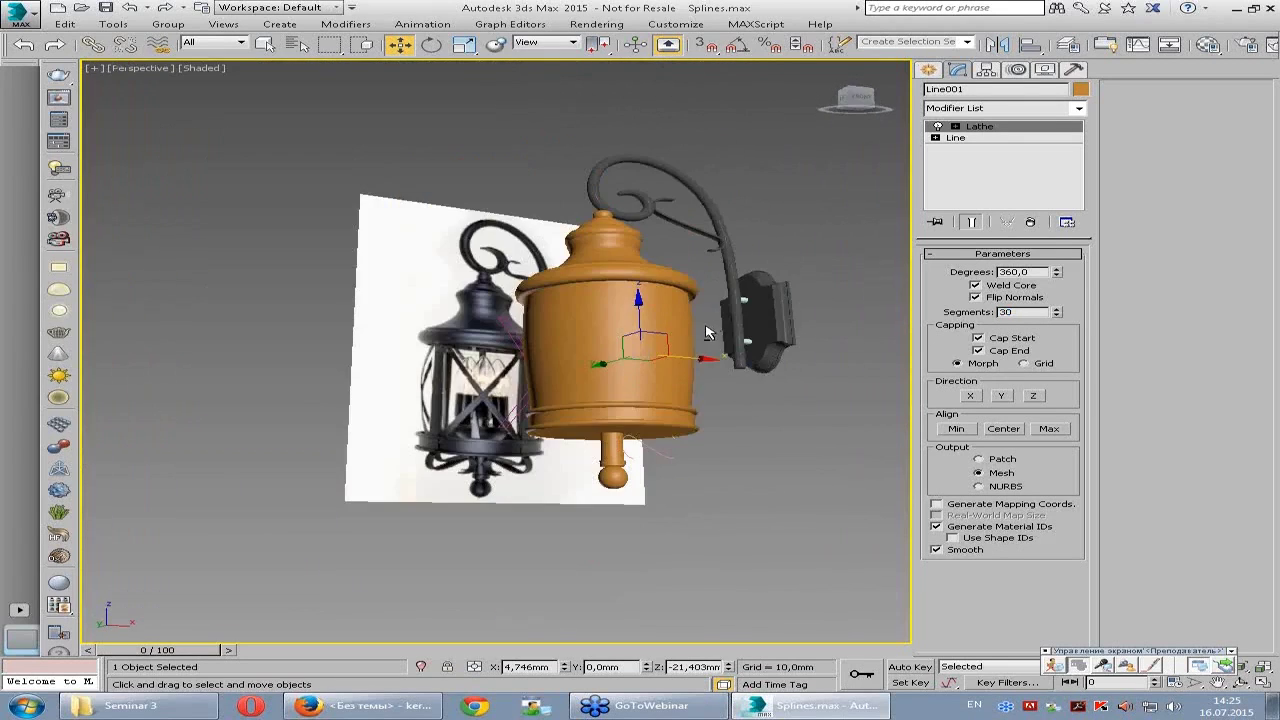
pyautogui.scroll(-1, 707, 395)
pyautogui.keyDown('alt'); pyautogui.moveTo(707, 395); pyautogui.dragTo(724, 390, button='middle'); pyautogui.keyUp('alt')
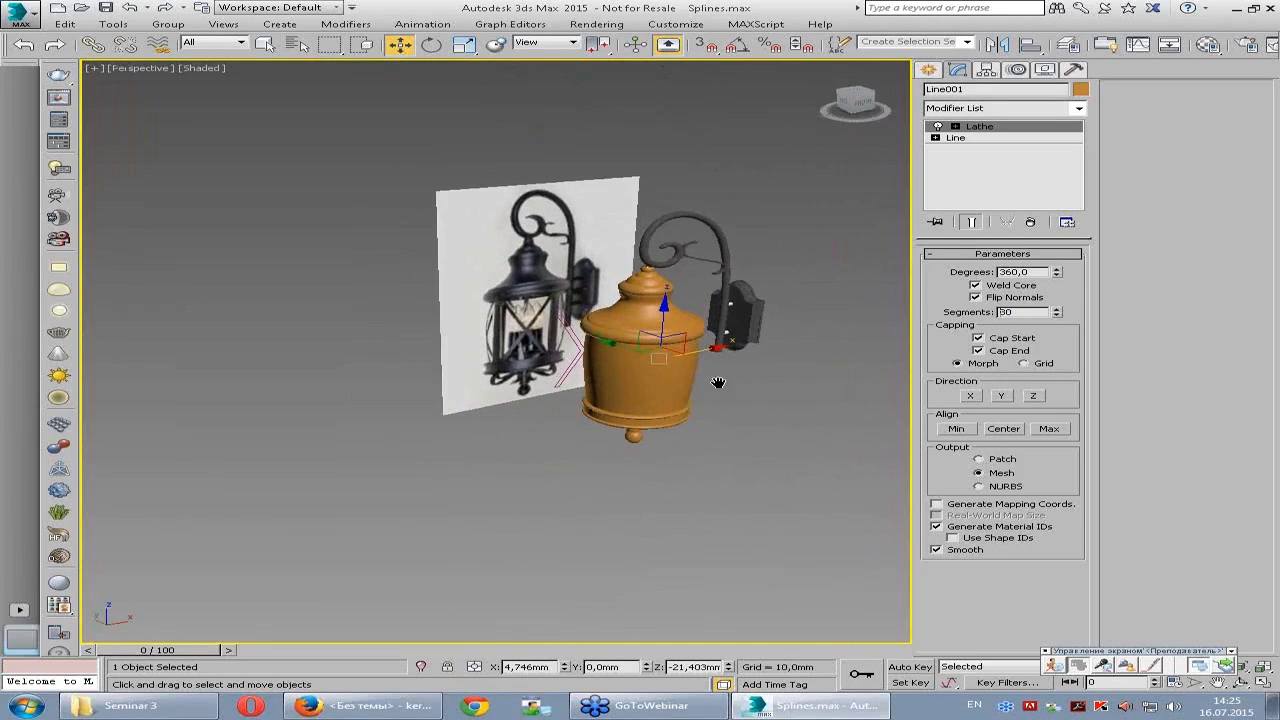
pyautogui.scroll(2, 690, 390)
pyautogui.scroll(2, 662, 386)
pyautogui.scroll(2, 582, 396)
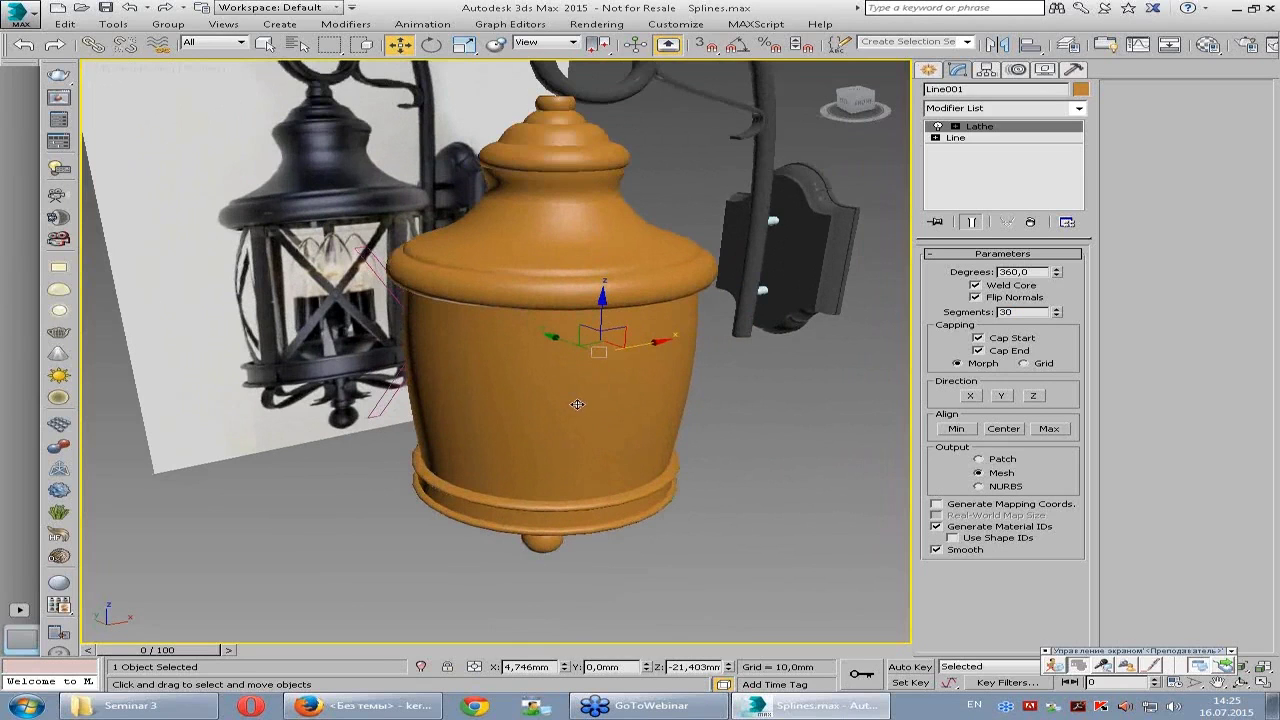
pyautogui.moveTo(576, 404)
pyautogui.keyDown('alt'); pyautogui.mouseDown(button='middle')
pyautogui.moveTo(596, 410)
pyautogui.moveTo(586, 369)
pyautogui.moveTo(560, 417)
pyautogui.moveTo(574, 352)
pyautogui.moveTo(601, 389)
pyautogui.moveTo(604, 434)
pyautogui.mouseUp(button='middle'); pyautogui.keyUp('alt')
pyautogui.hotkey('alt', 'x')
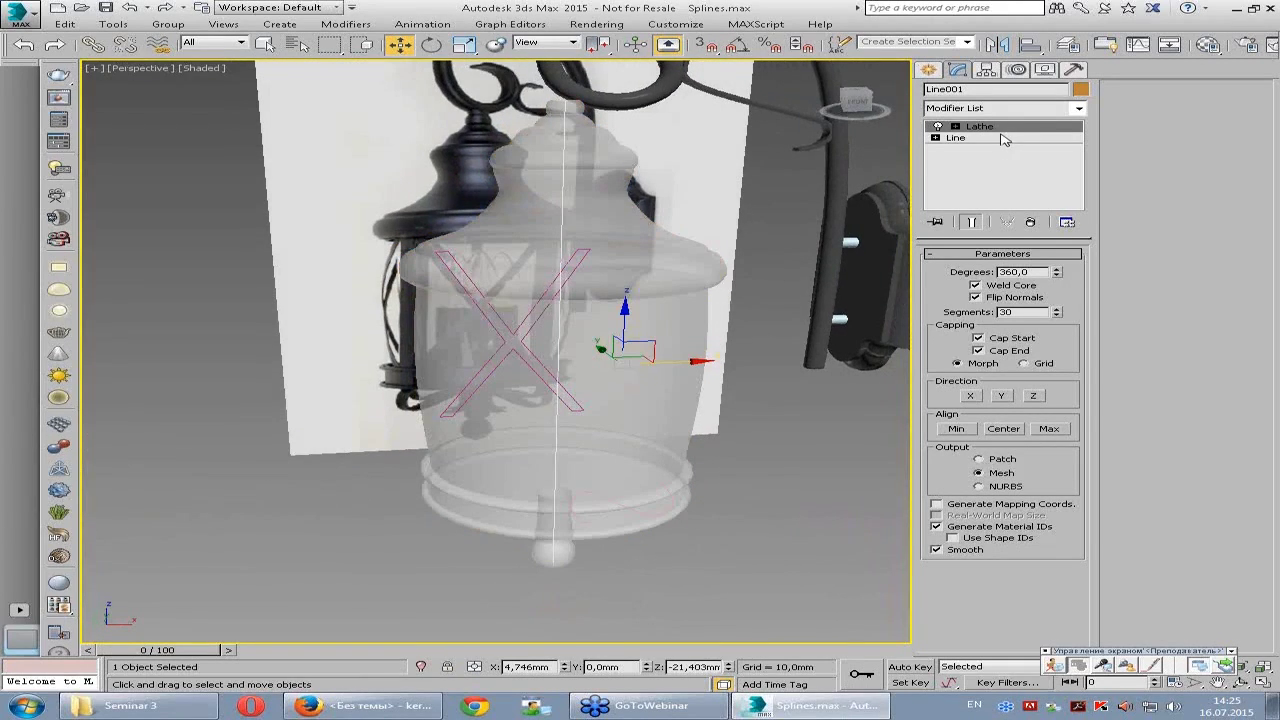
pyautogui.moveTo(753, 338)
pyautogui.keyDown('alt'); pyautogui.mouseDown(button='middle')
pyautogui.moveTo(700, 345)
pyautogui.moveTo(744, 360)
pyautogui.moveTo(754, 279)
pyautogui.moveTo(614, 371)
pyautogui.moveTo(645, 365)
pyautogui.mouseUp(button='middle'); pyautogui.keyUp('alt')
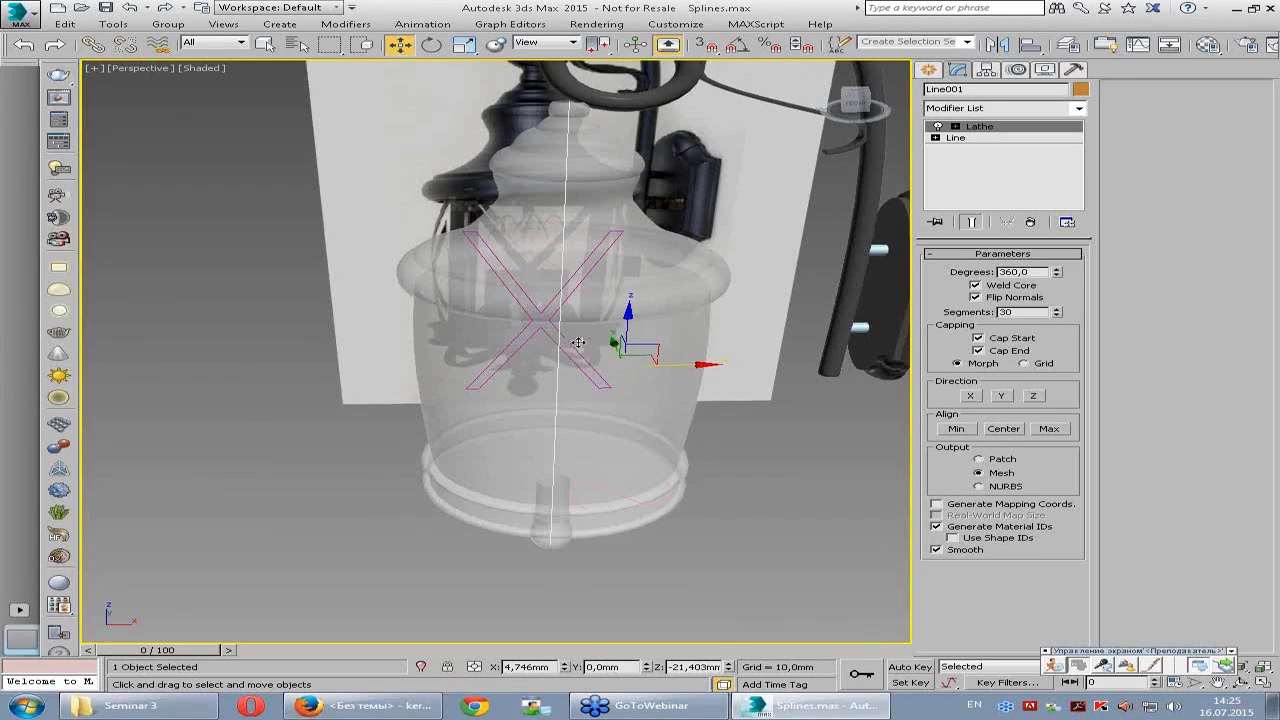
pyautogui.keyDown('alt'); pyautogui.moveTo(579, 355); pyautogui.dragTo(508, 363, button='middle'); pyautogui.keyUp('alt')
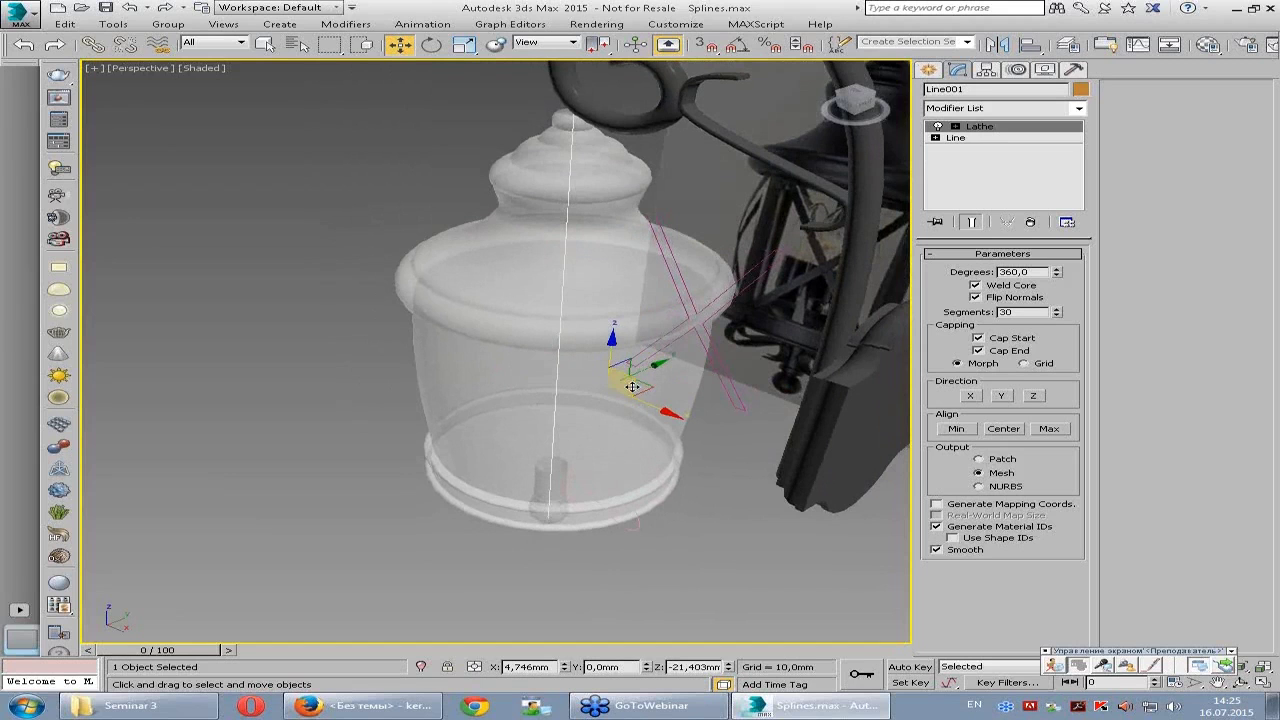
pyautogui.moveTo(639, 379)
pyautogui.keyDown('alt'); pyautogui.mouseDown(button='middle')
pyautogui.moveTo(677, 335)
pyautogui.moveTo(696, 380)
pyautogui.mouseUp(button='middle'); pyautogui.keyUp('alt')
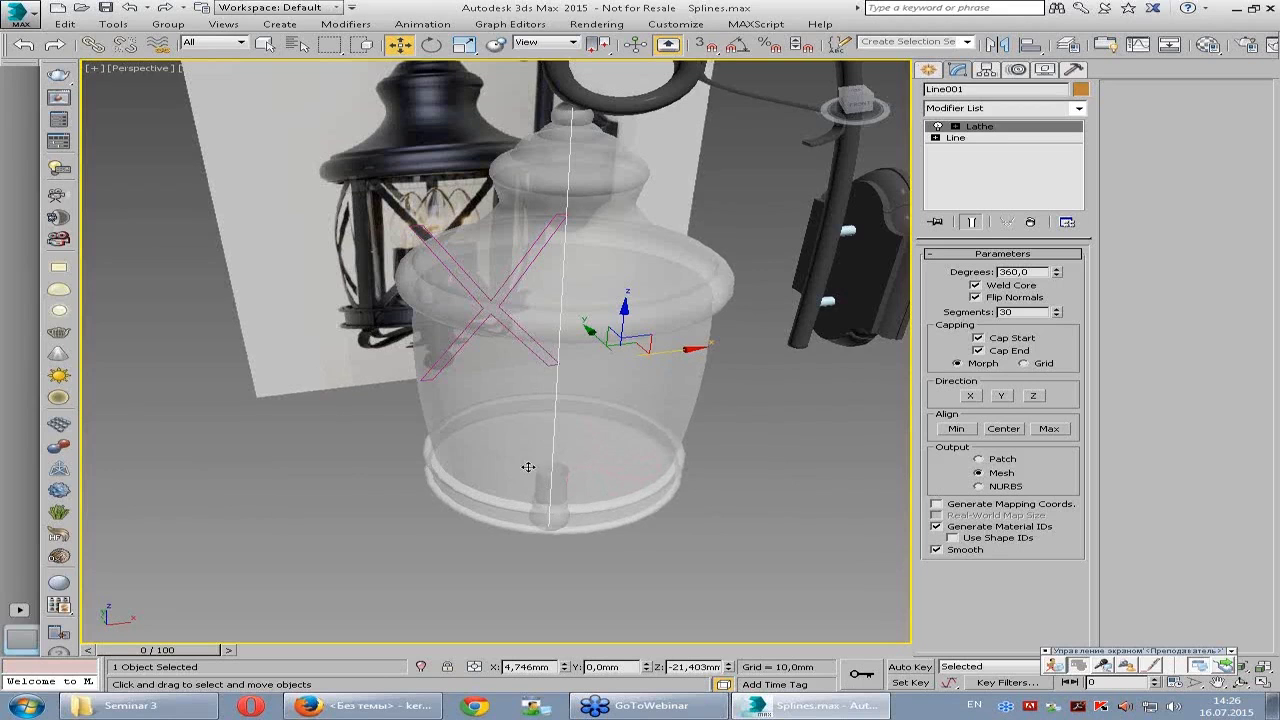
pyautogui.keyDown('alt'); pyautogui.moveTo(593, 370); pyautogui.dragTo(618, 371, button='middle'); pyautogui.keyUp('alt')
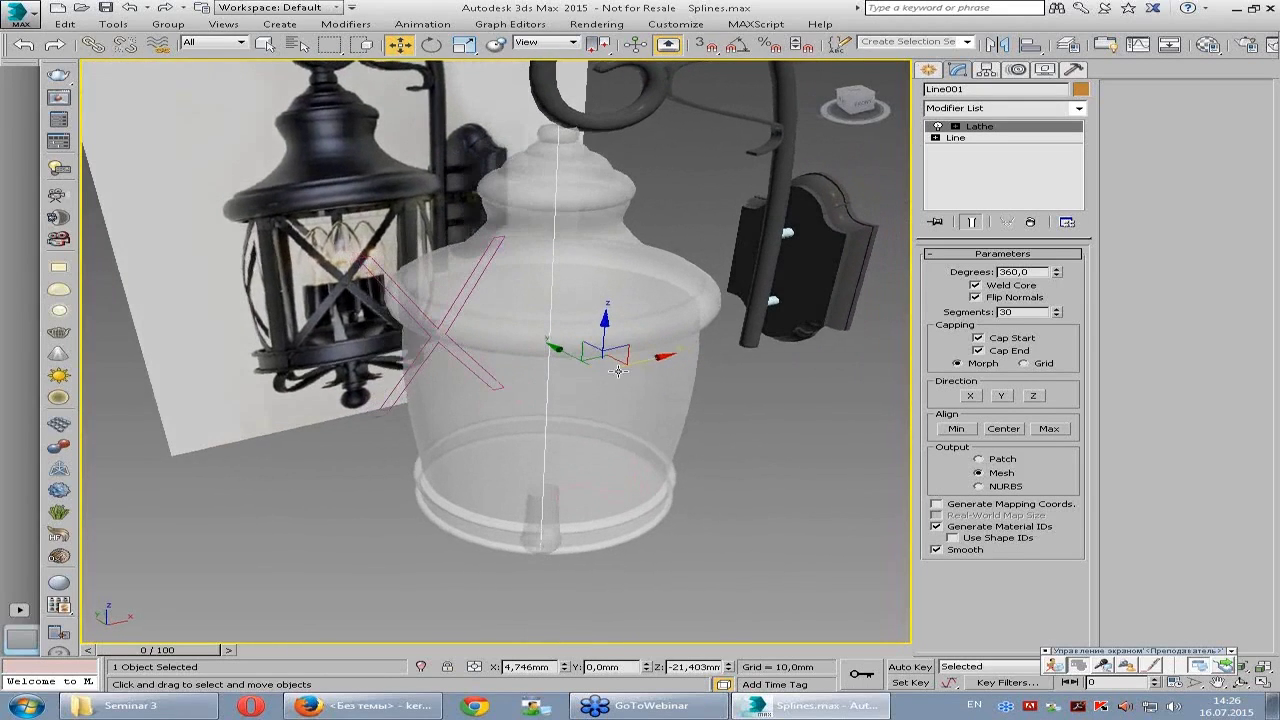
# - Center Line001's pivot on the object using Affect Pivot Only and Center to Object
pyautogui.click(986, 70)
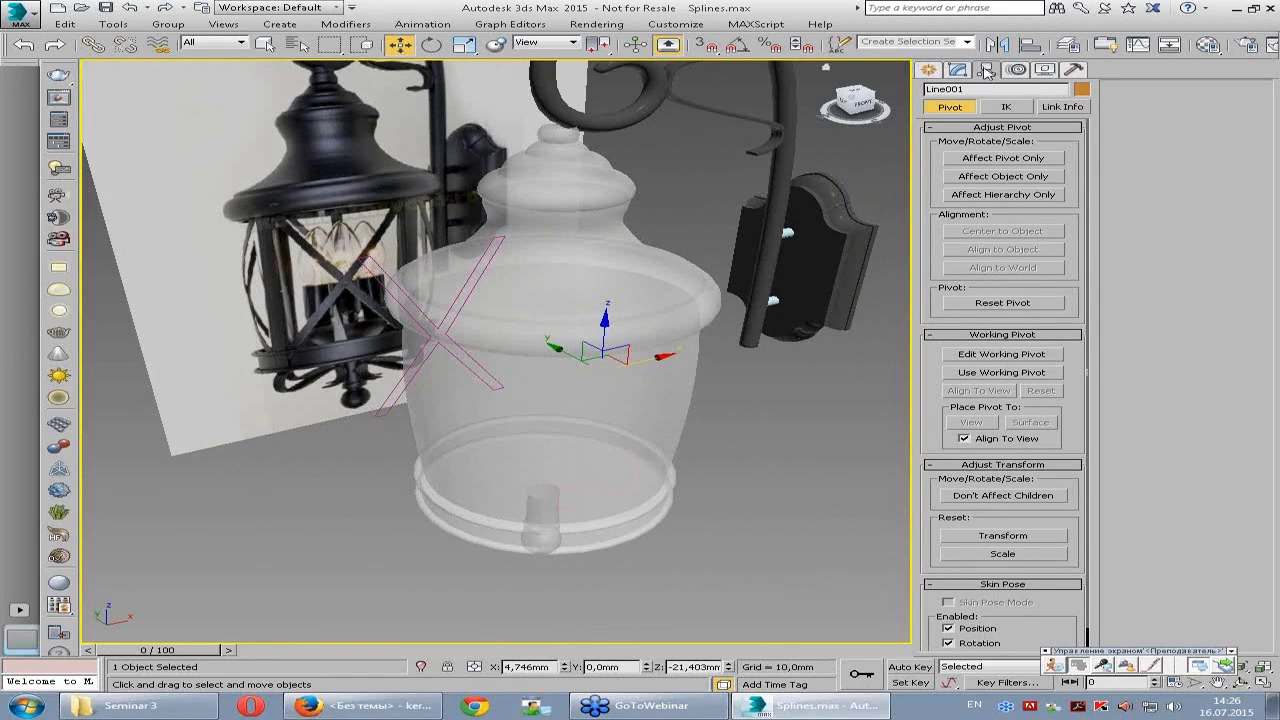
pyautogui.click(1003, 160)
pyautogui.click(1003, 232)
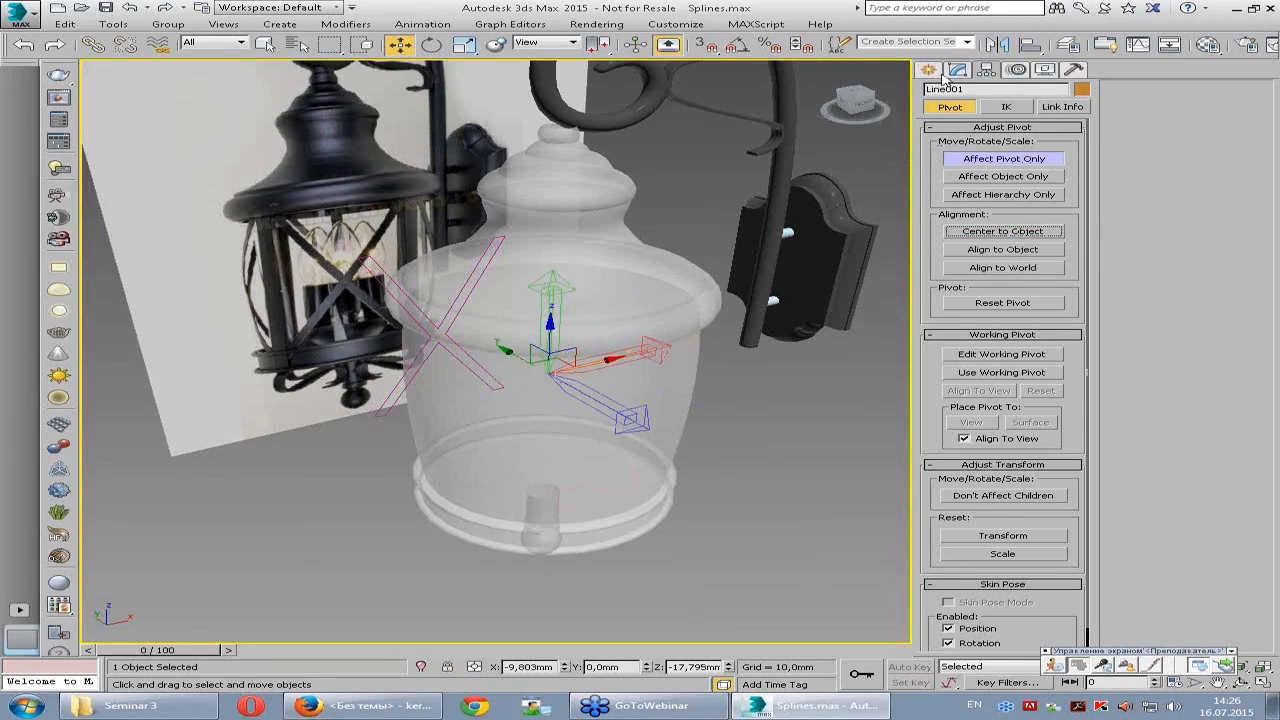
pyautogui.click(958, 70)
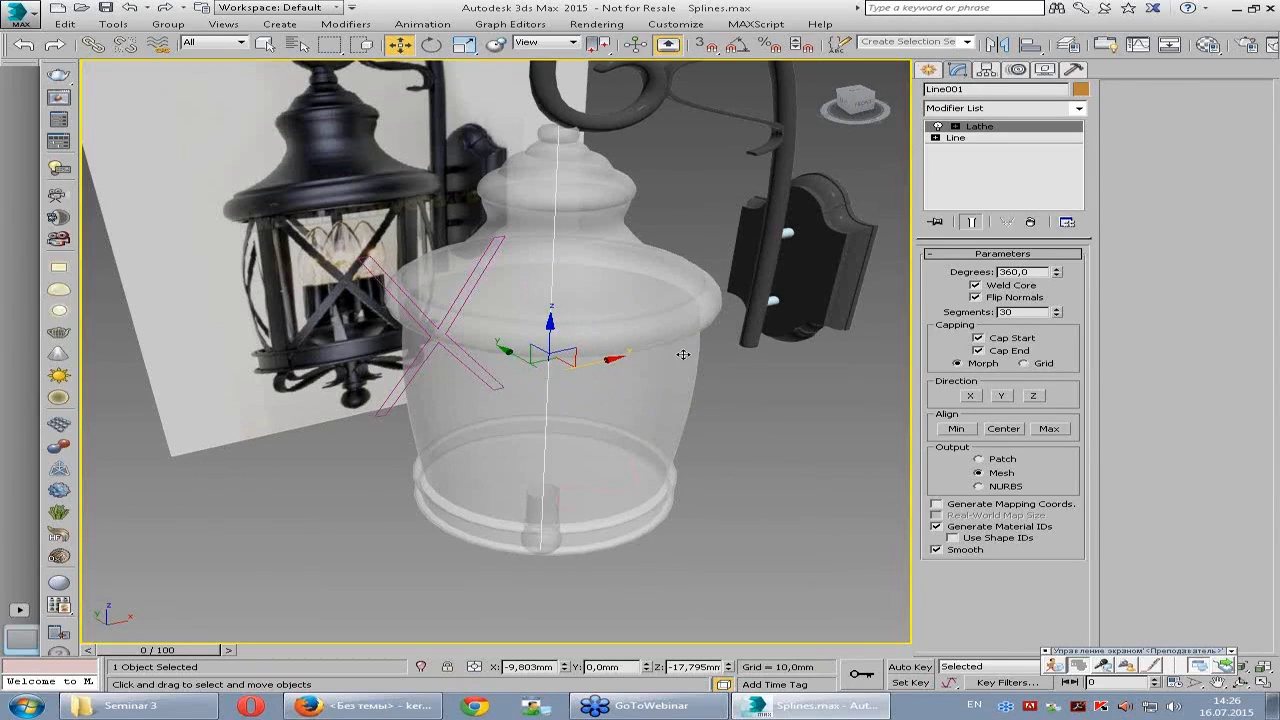
# - Turn on Edged Faces and review the lathed lamp body from several angles
pyautogui.keyDown('alt'); pyautogui.moveTo(681, 363); pyautogui.dragTo(703, 368, button='middle'); pyautogui.keyUp('alt')
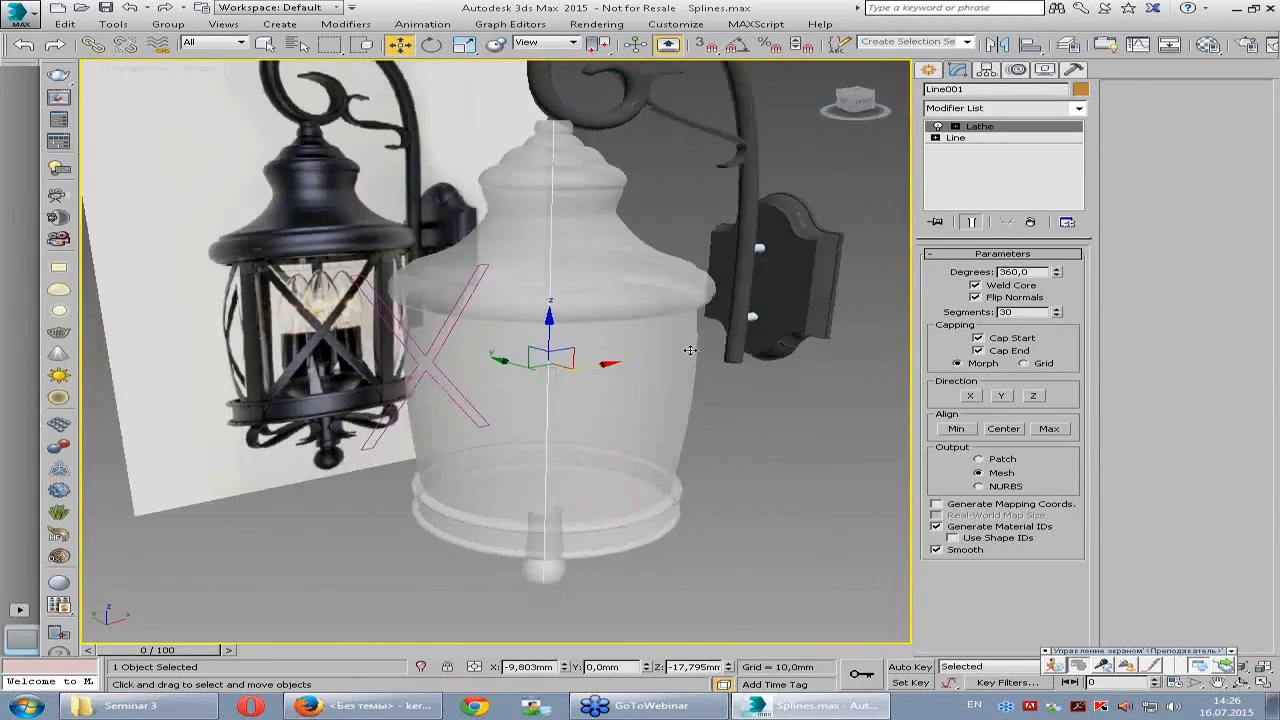
pyautogui.press('F4')
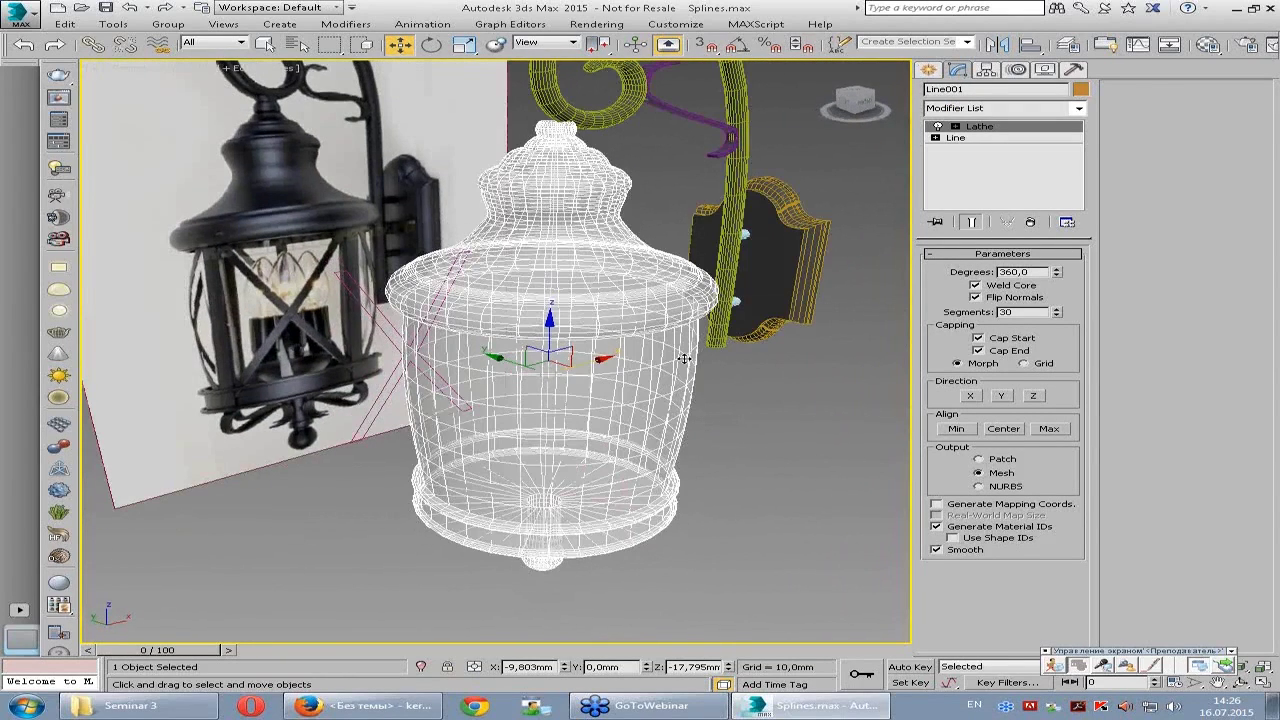
pyautogui.moveTo(684, 358)
pyautogui.keyDown('alt'); pyautogui.mouseDown(button='middle')
pyautogui.moveTo(587, 323)
pyautogui.moveTo(629, 344)
pyautogui.moveTo(478, 350)
pyautogui.mouseUp(button='middle'); pyautogui.keyUp('alt')
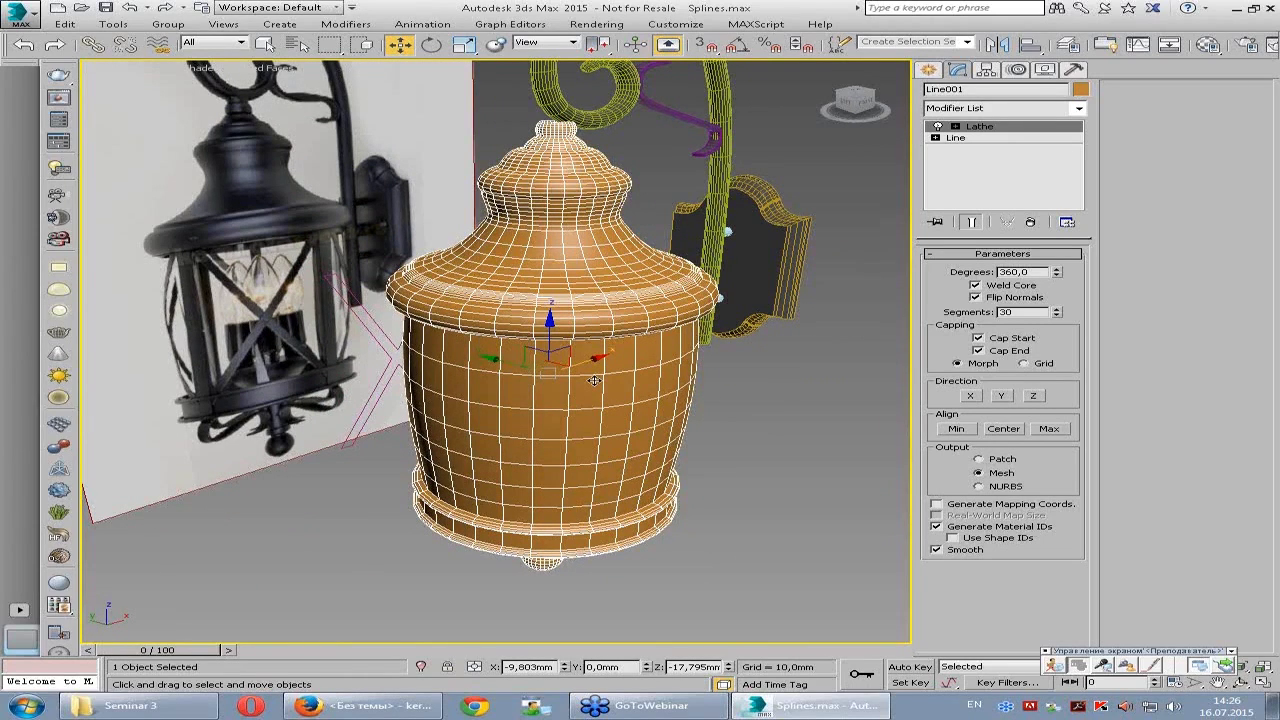
pyautogui.keyDown('alt'); pyautogui.moveTo(593, 381); pyautogui.dragTo(582, 325, button='middle'); pyautogui.keyUp('alt')
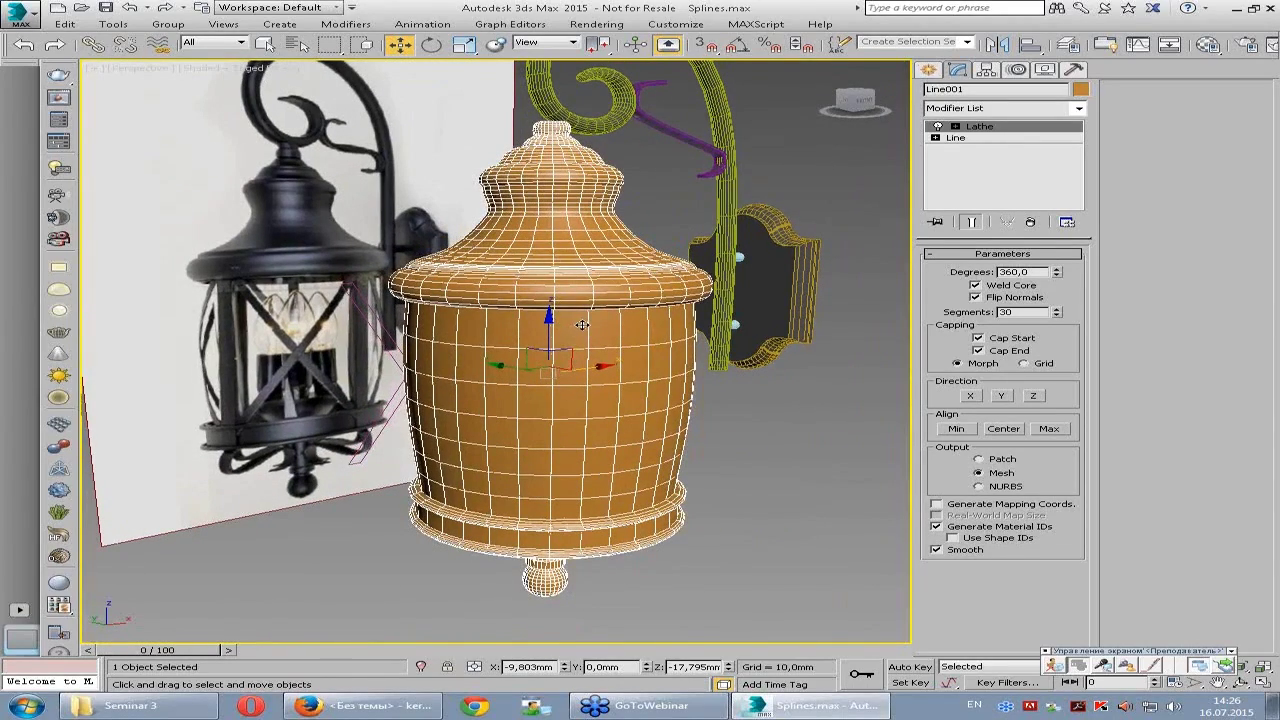
pyautogui.moveTo(716, 342)
pyautogui.keyDown('alt'); pyautogui.mouseDown(button='middle')
pyautogui.moveTo(697, 405)
pyautogui.moveTo(646, 347)
pyautogui.mouseUp(button='middle'); pyautogui.keyUp('alt')
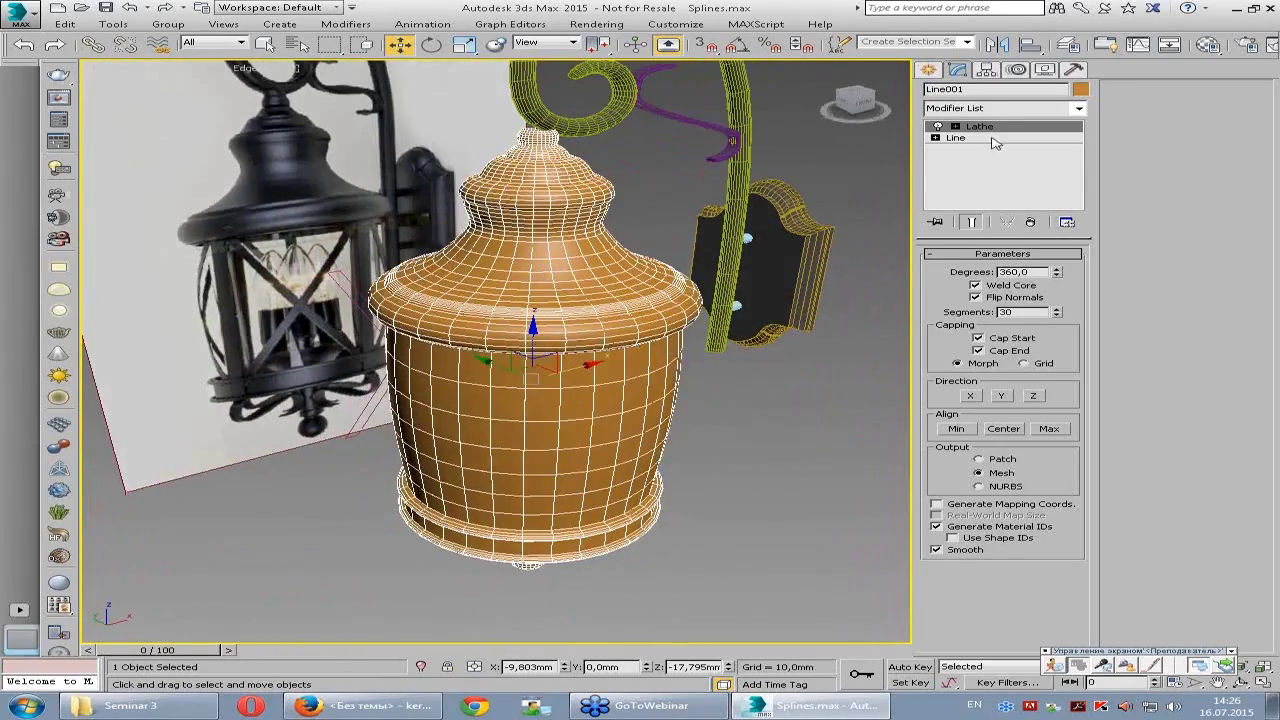
pyautogui.click(1008, 110)
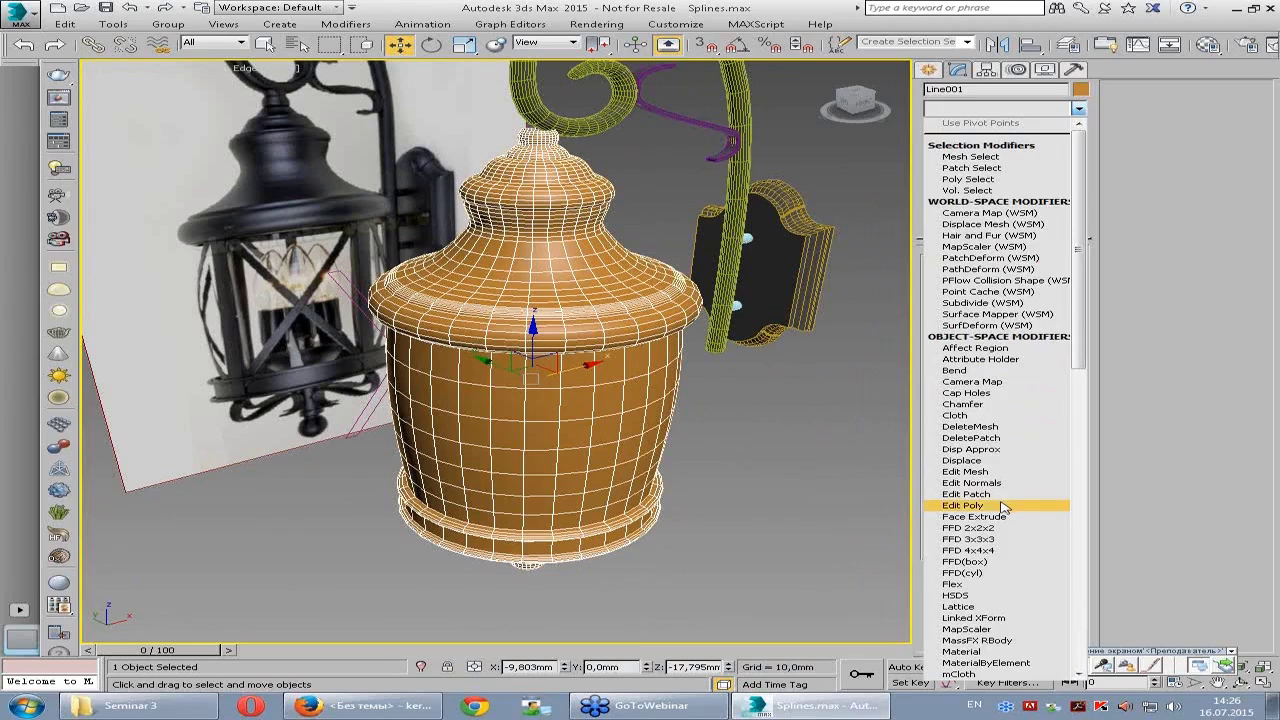
# - Add an Edit Poly modifier above the Lathe and switch to Border mode
pyautogui.click(1003, 506)
pyautogui.moveTo(694, 411)
pyautogui.keyDown('alt'); pyautogui.mouseDown(button='middle')
pyautogui.moveTo(682, 410)
pyautogui.moveTo(720, 405)
pyautogui.moveTo(700, 397)
pyautogui.moveTo(701, 428)
pyautogui.mouseUp(button='middle'); pyautogui.keyUp('alt')
pyautogui.click(1024, 362)
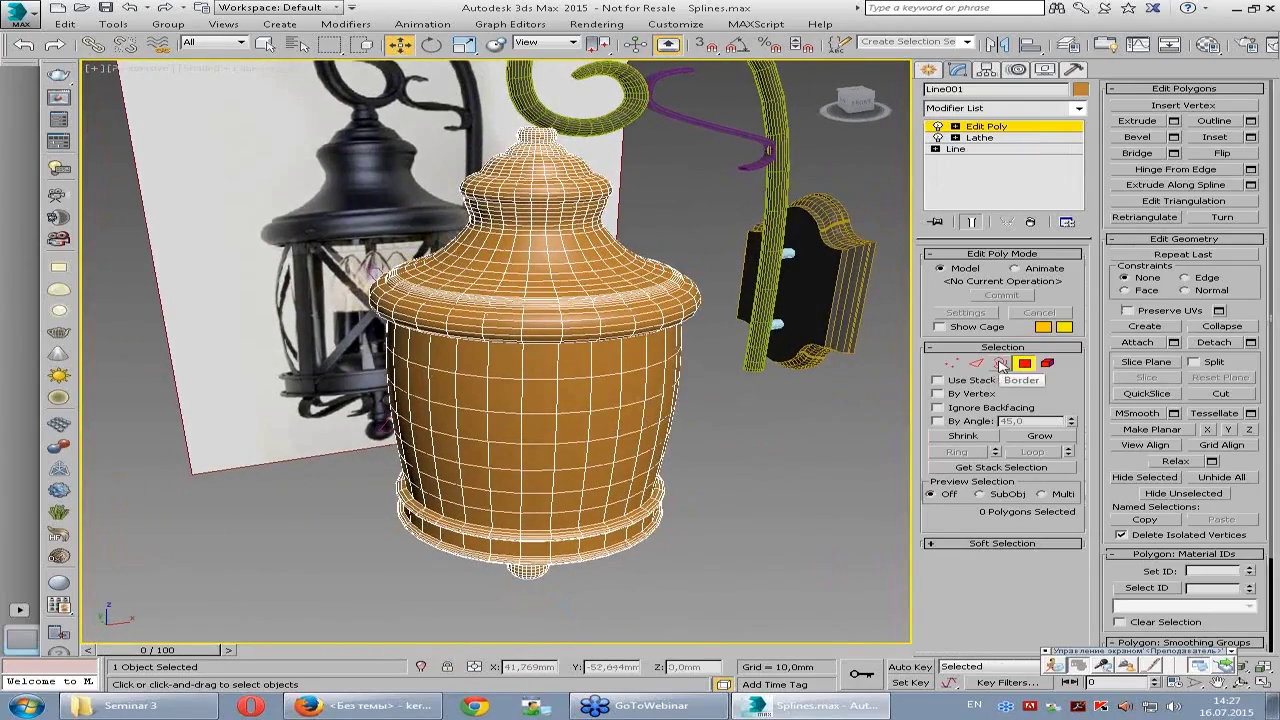
pyautogui.click(1000, 363)
pyautogui.moveTo(560, 140)
pyautogui.keyDown('alt'); pyautogui.mouseDown(button='middle')
pyautogui.moveTo(479, 290)
pyautogui.moveTo(520, 200)
pyautogui.moveTo(560, 170)
pyautogui.moveTo(593, 184)
pyautogui.moveTo(551, 295)
pyautogui.mouseUp(button='middle'); pyautogui.keyUp('alt')
pyautogui.scroll(2, 479, 290)
pyautogui.scroll(3, 479, 290)
pyautogui.scroll(2, 479, 290)
# - Select the top border of the lamp body and scale it down to 59%
pyautogui.click(551, 295)
pyautogui.scroll(-3, 590, 315)
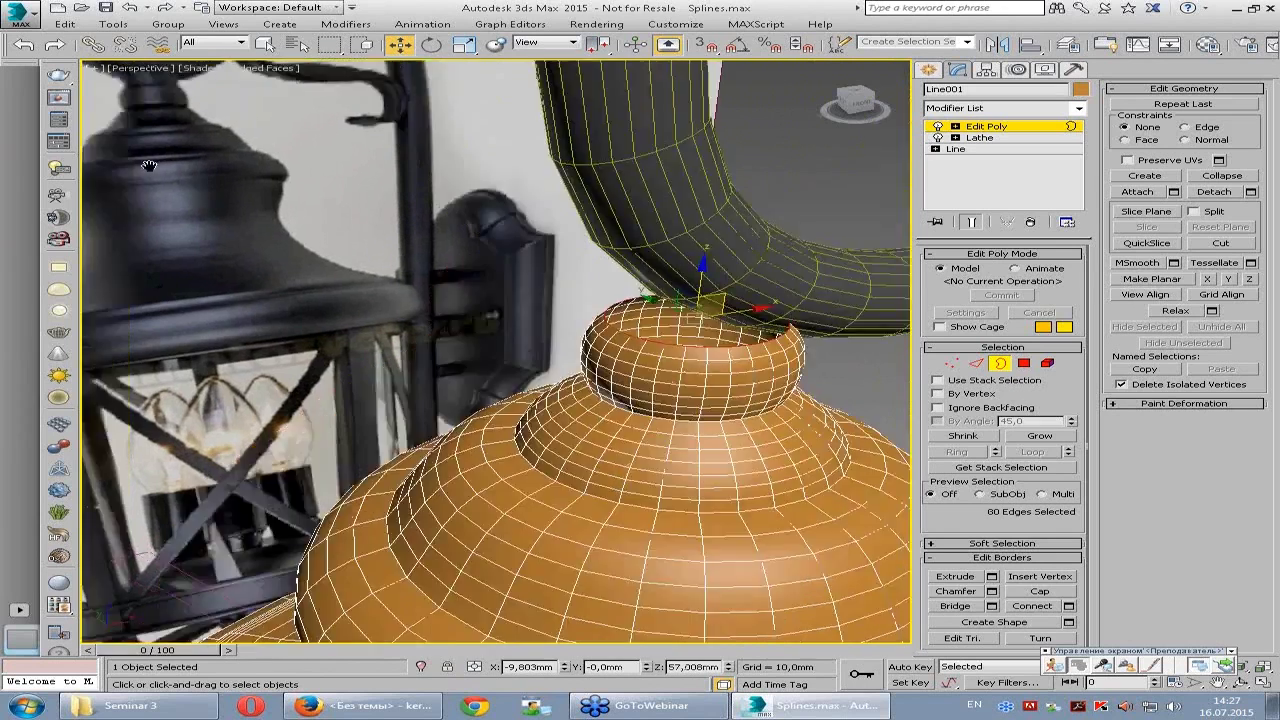
pyautogui.scroll(5, 371, 423)
pyautogui.scroll(-3, 590, 467)
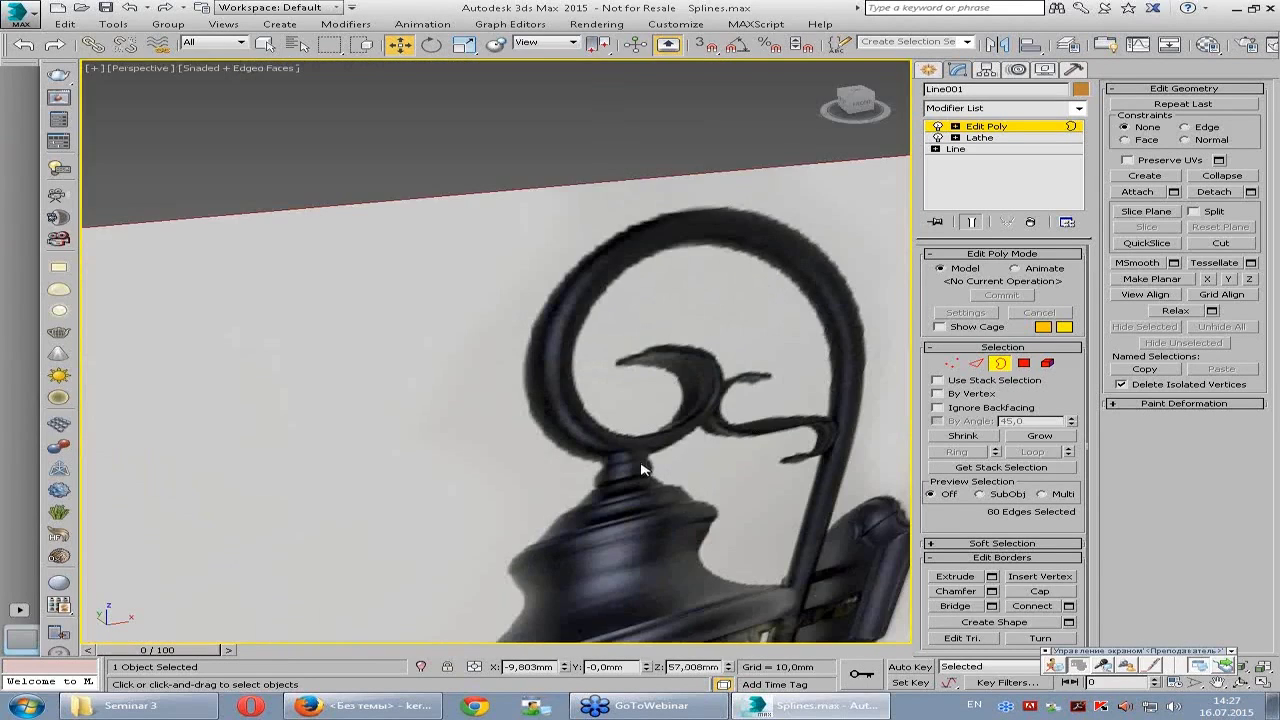
pyautogui.scroll(2, 507, 361)
pyautogui.scroll(-3, 588, 252)
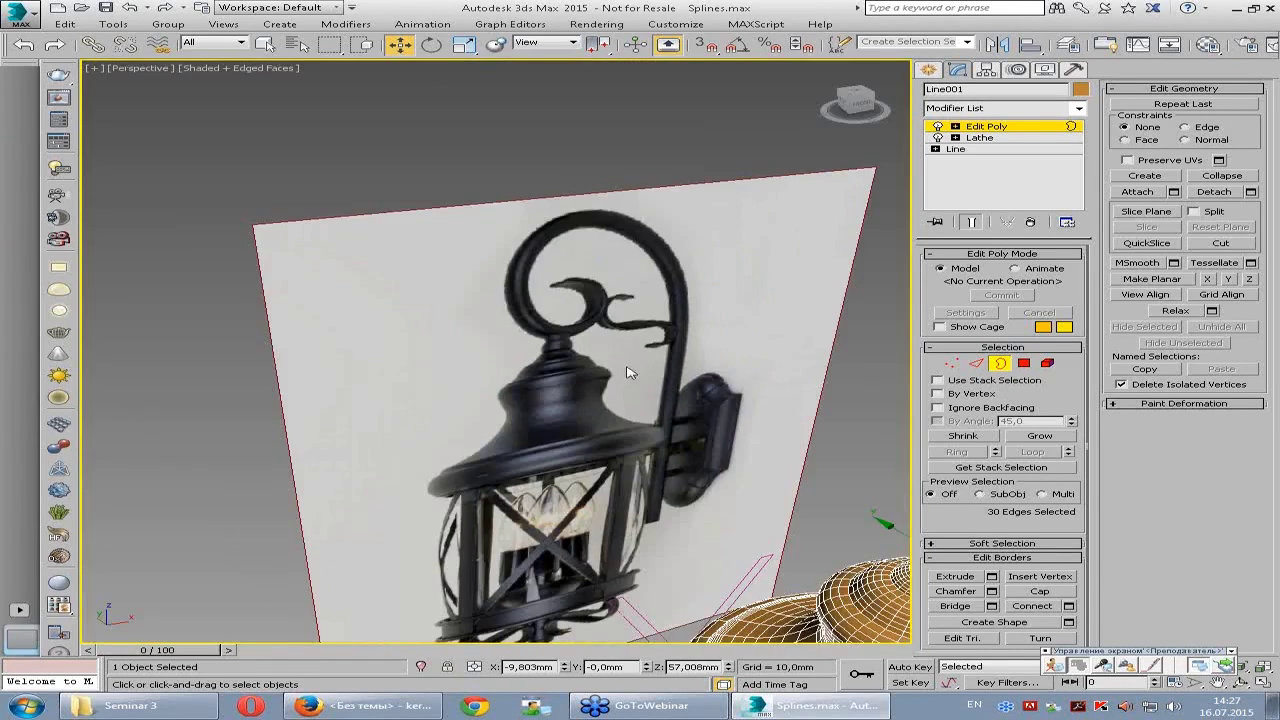
pyautogui.scroll(2, 630, 372)
pyautogui.scroll(2, 610, 330)
pyautogui.scroll(1, 595, 288)
pyautogui.scroll(2, 595, 290)
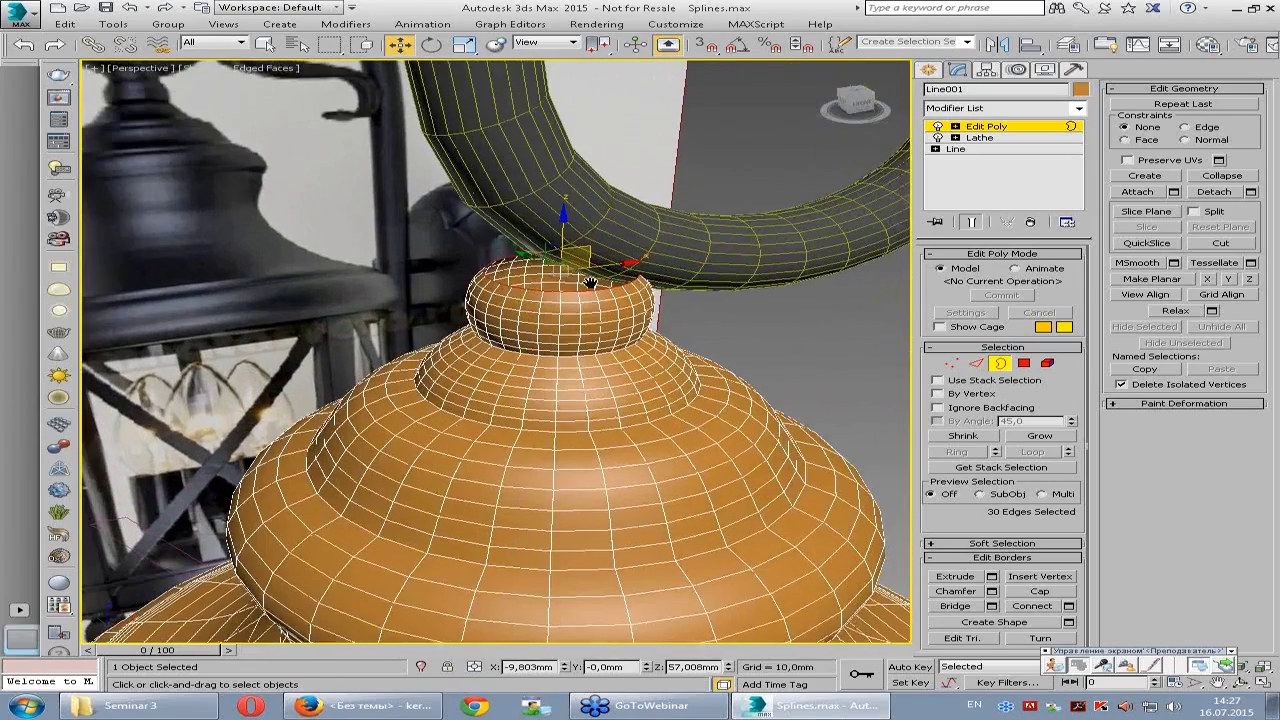
pyautogui.scroll(1, 580, 288)
pyautogui.press('r')
pyautogui.moveTo(566, 287)
pyautogui.mouseDown()
pyautogui.moveTo(623, 334)
pyautogui.moveTo(609, 334)
pyautogui.mouseUp()
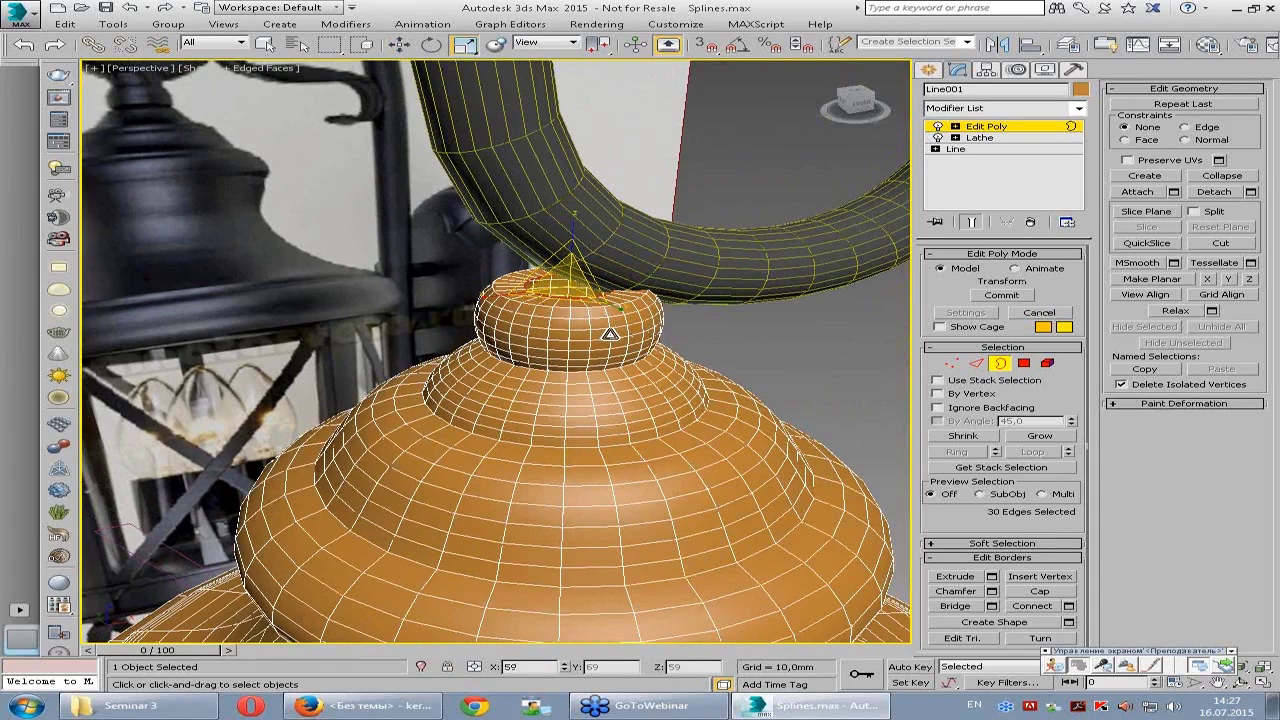
# - Move the shrunken top ring up along Z into a slim neck toward the bracket
pyautogui.press('w')
pyautogui.moveTo(572, 256); pyautogui.dragTo(576, 202)
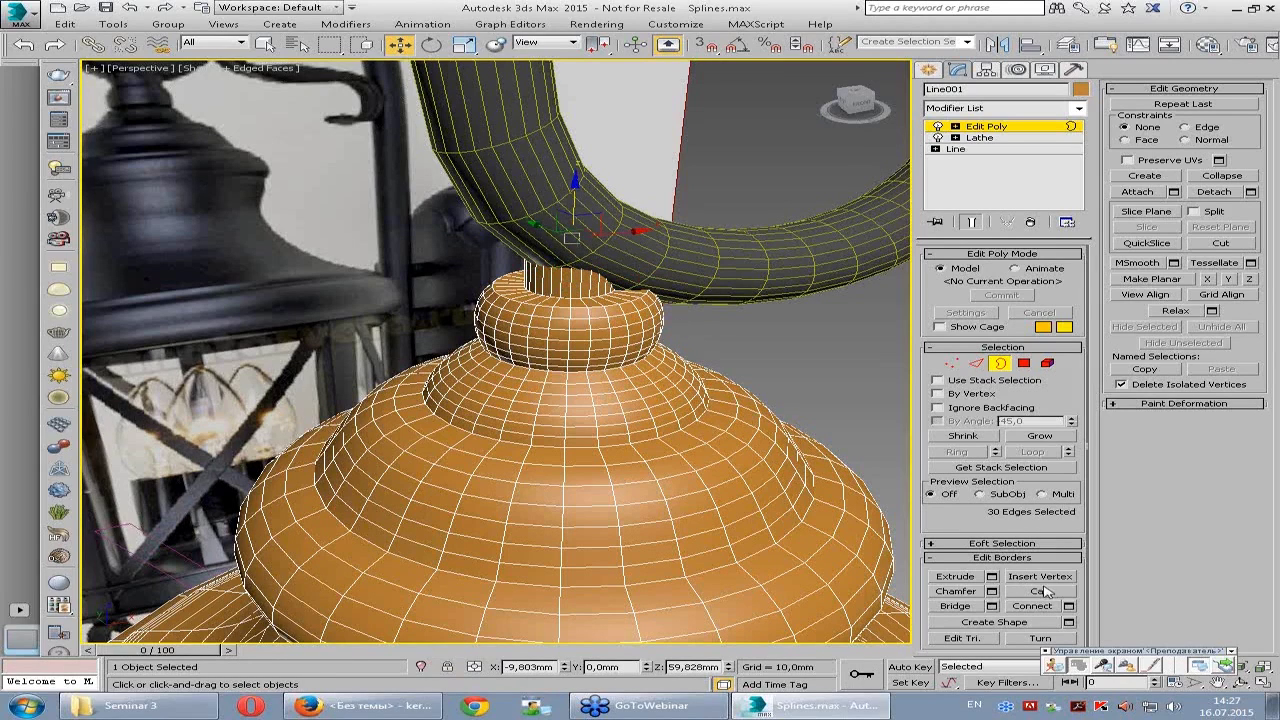
pyautogui.press('F3')
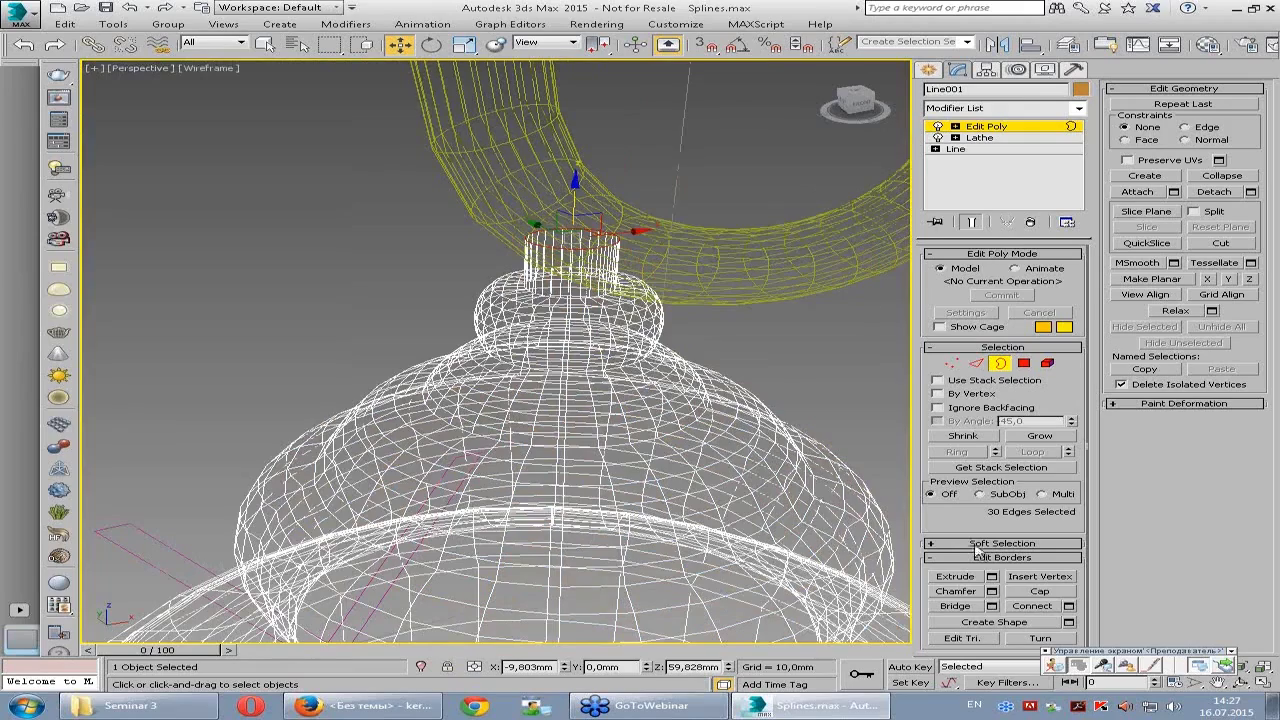
pyautogui.press('F3')
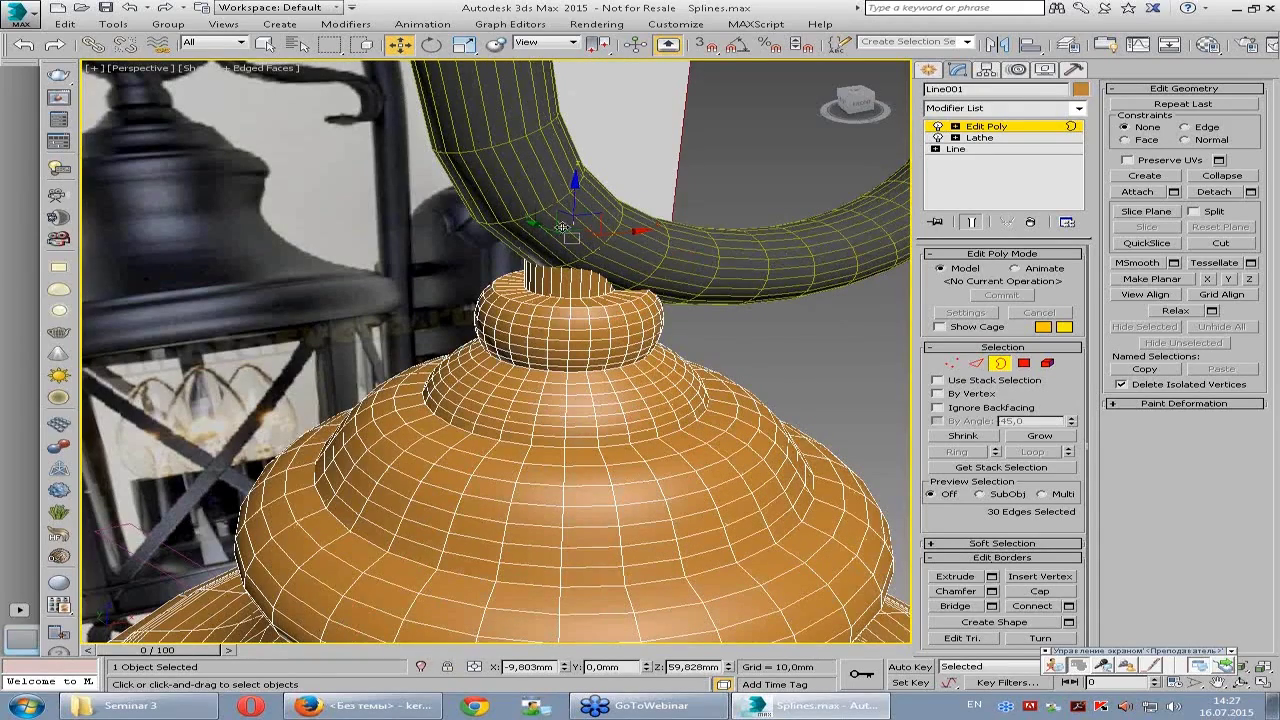
pyautogui.press('F3')
pyautogui.press('F3')
pyautogui.keyDown('alt'); pyautogui.moveTo(591, 409); pyautogui.dragTo(509, 257, button='middle'); pyautogui.keyUp('alt')
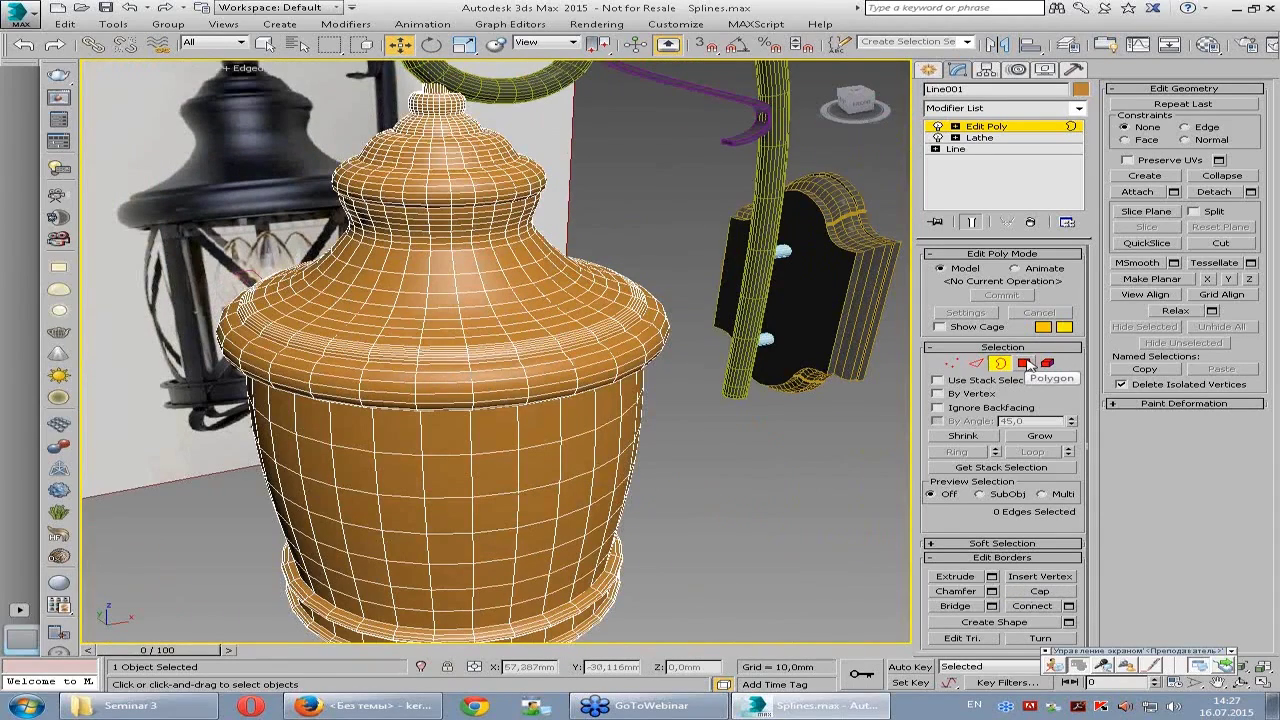
# - In Polygon mode, marquee-select the middle 210-polygon glass band in the maximized Front view
pyautogui.click(1025, 363)
pyautogui.scroll(-3, 706, 352)
pyautogui.hotkey('alt', 'w')
pyautogui.scroll(2, 657, 272)
pyautogui.hotkey('alt', 'w')
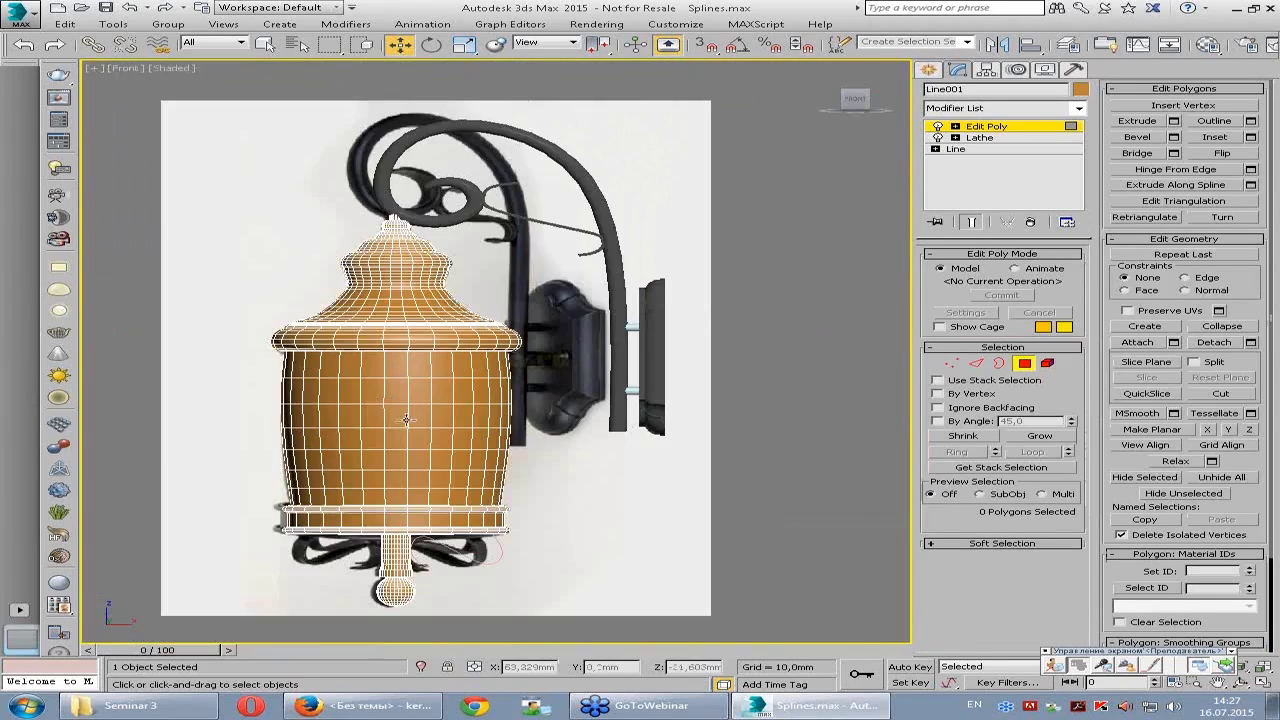
pyautogui.scroll(2, 407, 419)
pyautogui.scroll(1, 415, 420)
pyautogui.moveTo(230, 290); pyautogui.dragTo(668, 487)
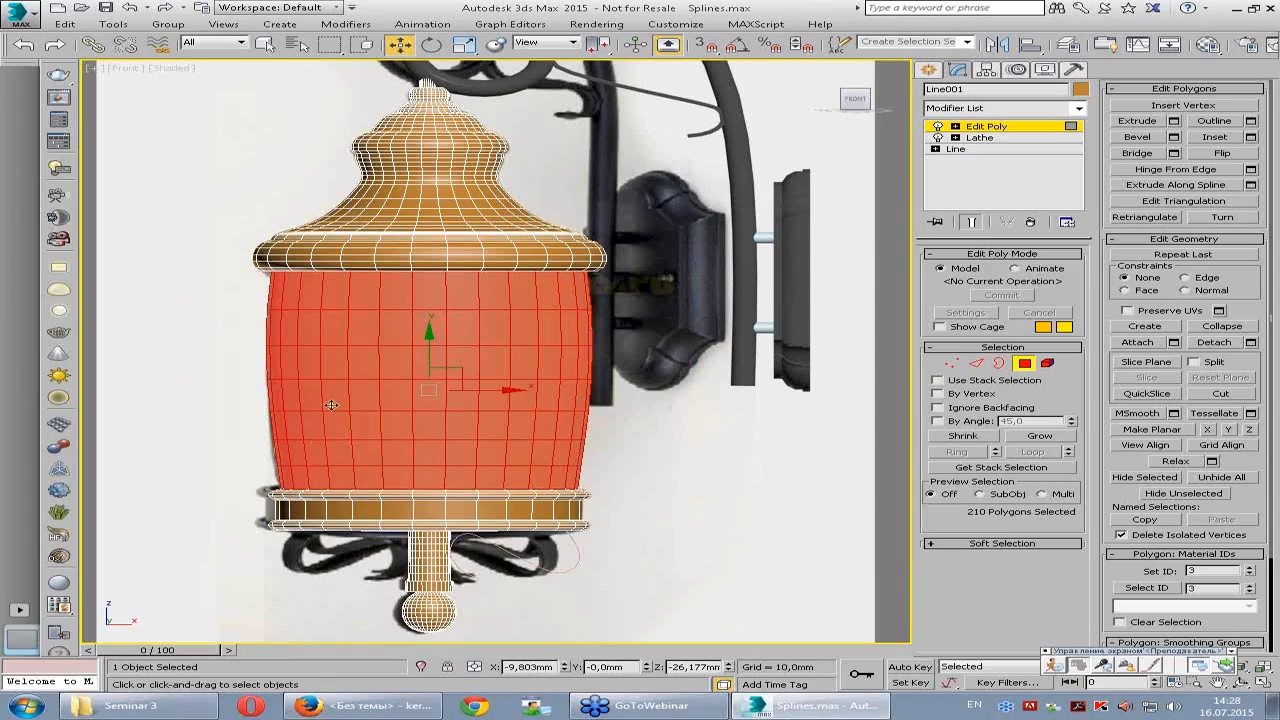
pyautogui.hotkey('alt', 'w')
pyautogui.hotkey('alt', 'w')
pyautogui.moveTo(700, 400)
pyautogui.keyDown('alt'); pyautogui.mouseDown(button='middle')
pyautogui.moveTo(751, 399)
pyautogui.moveTo(662, 374)
pyautogui.mouseUp(button='middle'); pyautogui.keyUp('alt')
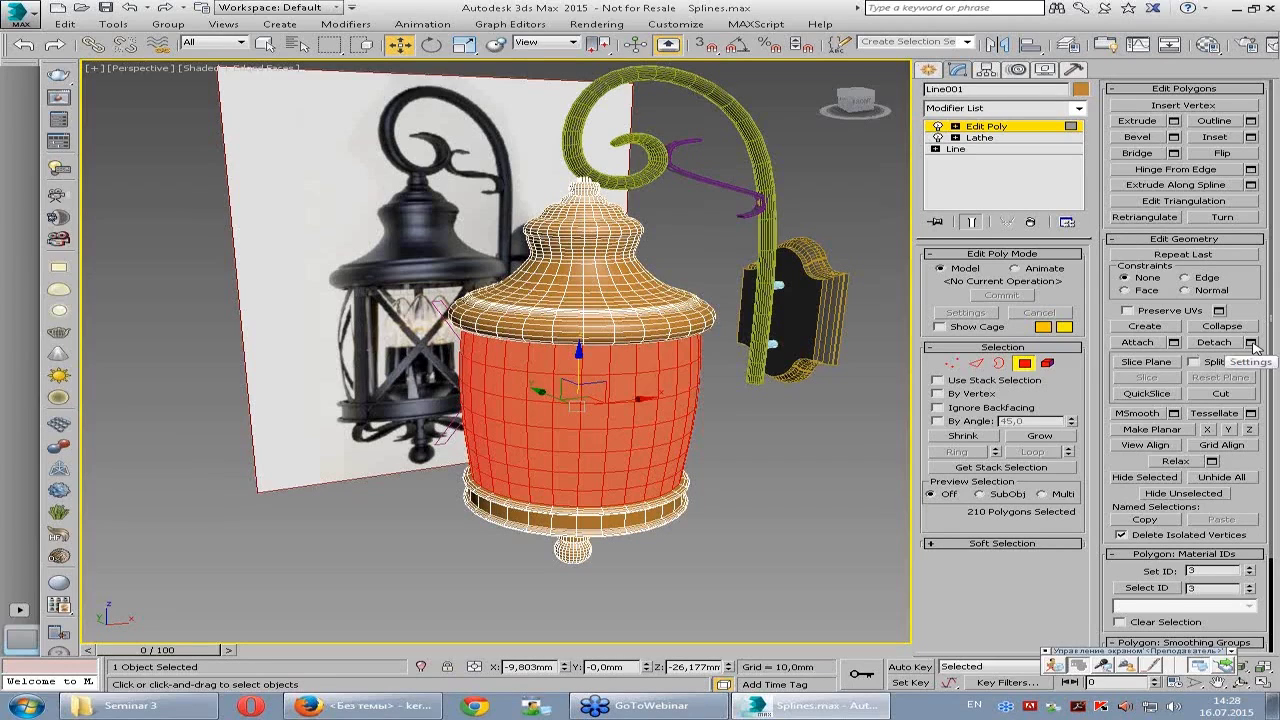
# - Detach the selected middle band as a new object named Glass
pyautogui.click(1251, 343)
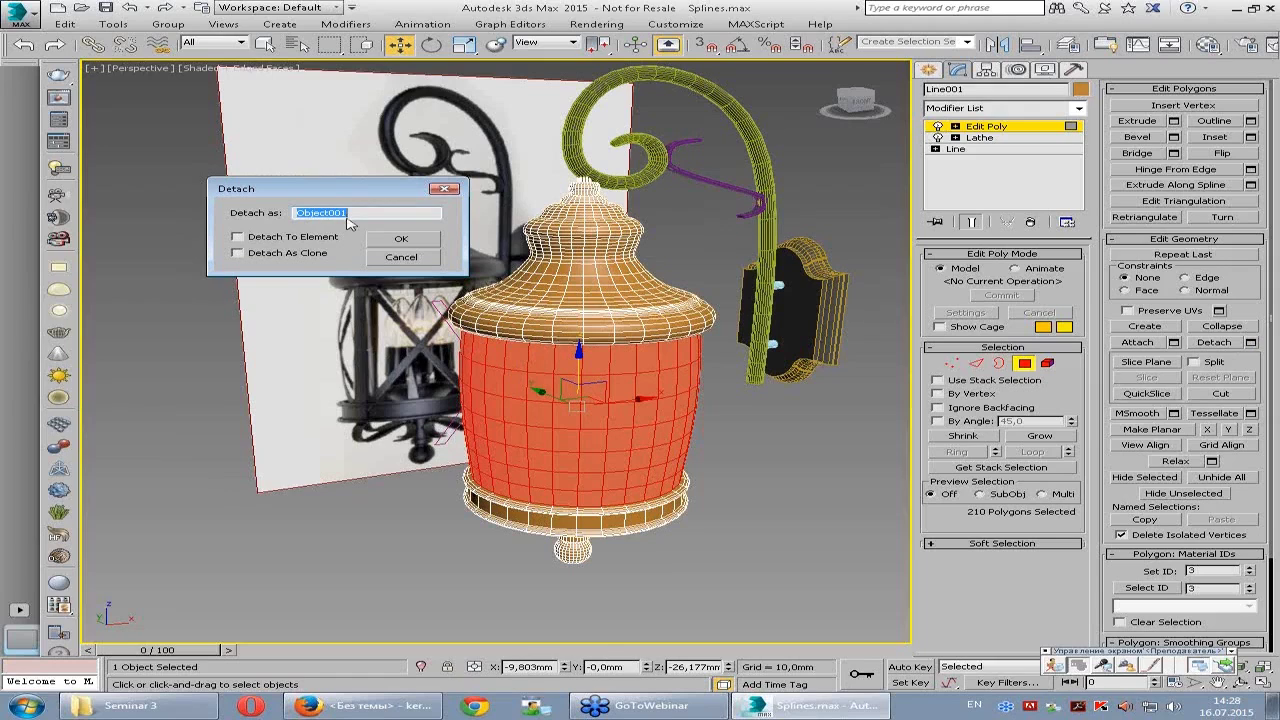
pyautogui.write('Glass:')
pyautogui.click(392, 242)
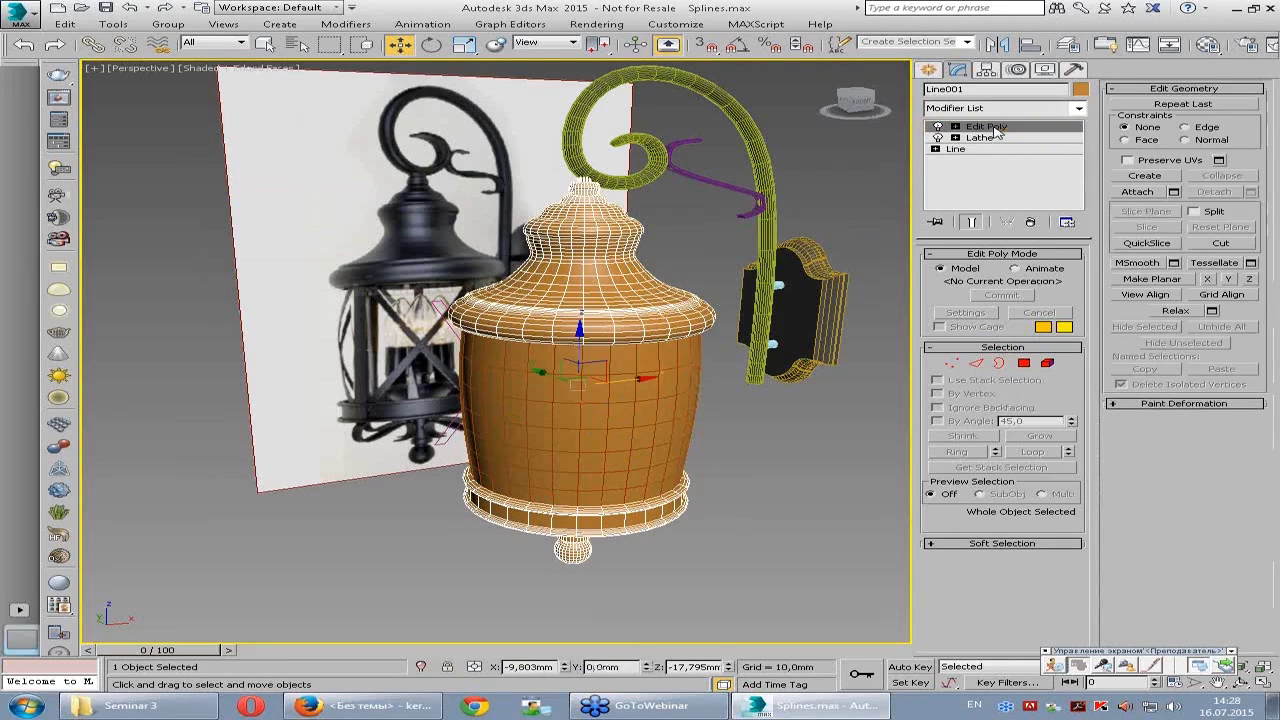
pyautogui.moveTo(600, 420)
pyautogui.keyDown('alt'); pyautogui.mouseDown(button='middle')
pyautogui.moveTo(577, 423)
pyautogui.moveTo(824, 182)
pyautogui.mouseUp(button='middle'); pyautogui.keyUp('alt')
# - Hide the Glass object and reselect Line001's remaining cap and base
pyautogui.click(577, 423)
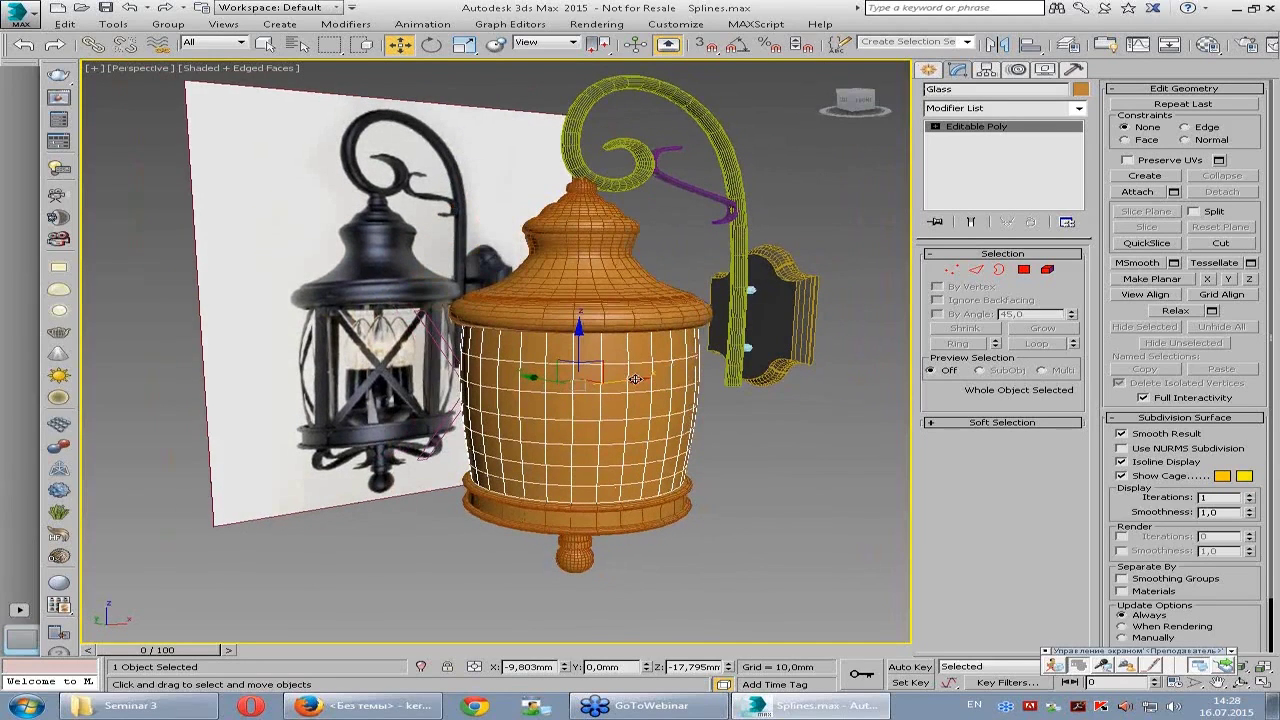
pyautogui.keyDown('alt'); pyautogui.moveTo(635, 379); pyautogui.dragTo(638, 386, button='middle'); pyautogui.keyUp('alt')
pyautogui.rightClick(597, 408)
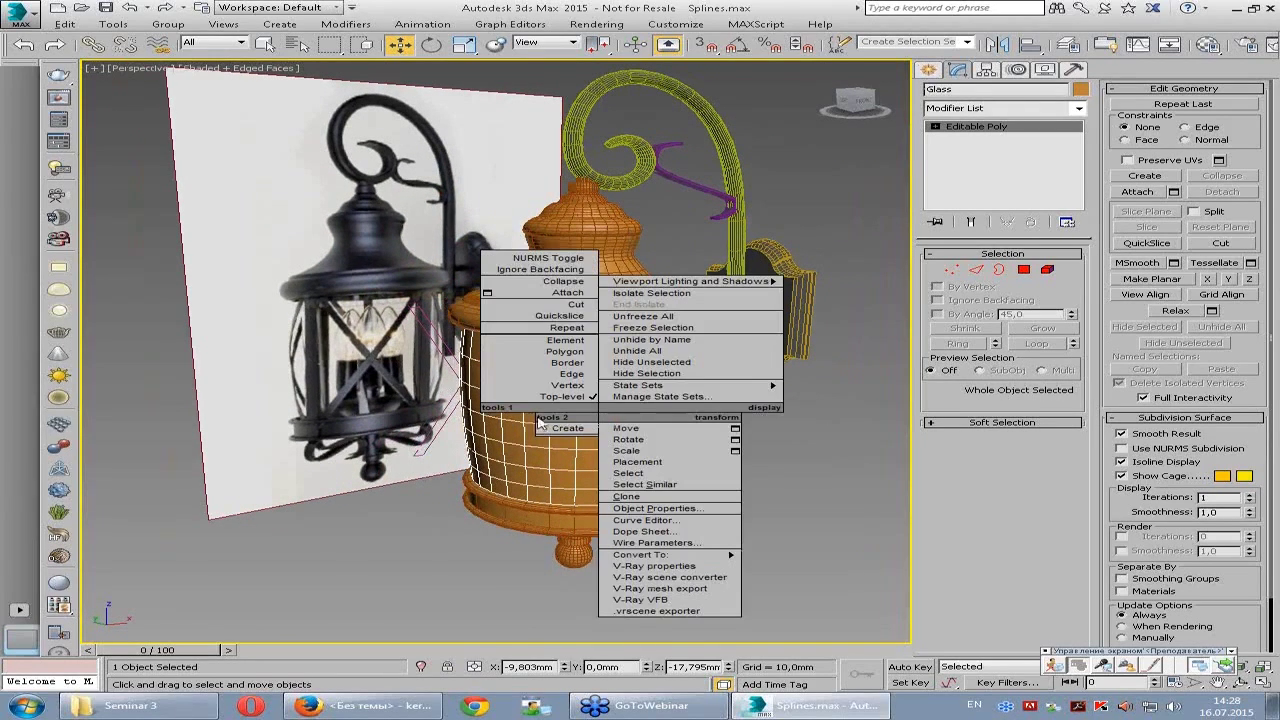
pyautogui.click(655, 382)
pyautogui.moveTo(608, 449)
pyautogui.keyDown('alt'); pyautogui.mouseDown(button='middle')
pyautogui.moveTo(610, 422)
pyautogui.moveTo(463, 434)
pyautogui.moveTo(608, 431)
pyautogui.moveTo(570, 315)
pyautogui.moveTo(567, 487)
pyautogui.mouseUp(button='middle'); pyautogui.keyUp('alt')
pyautogui.click(570, 315)
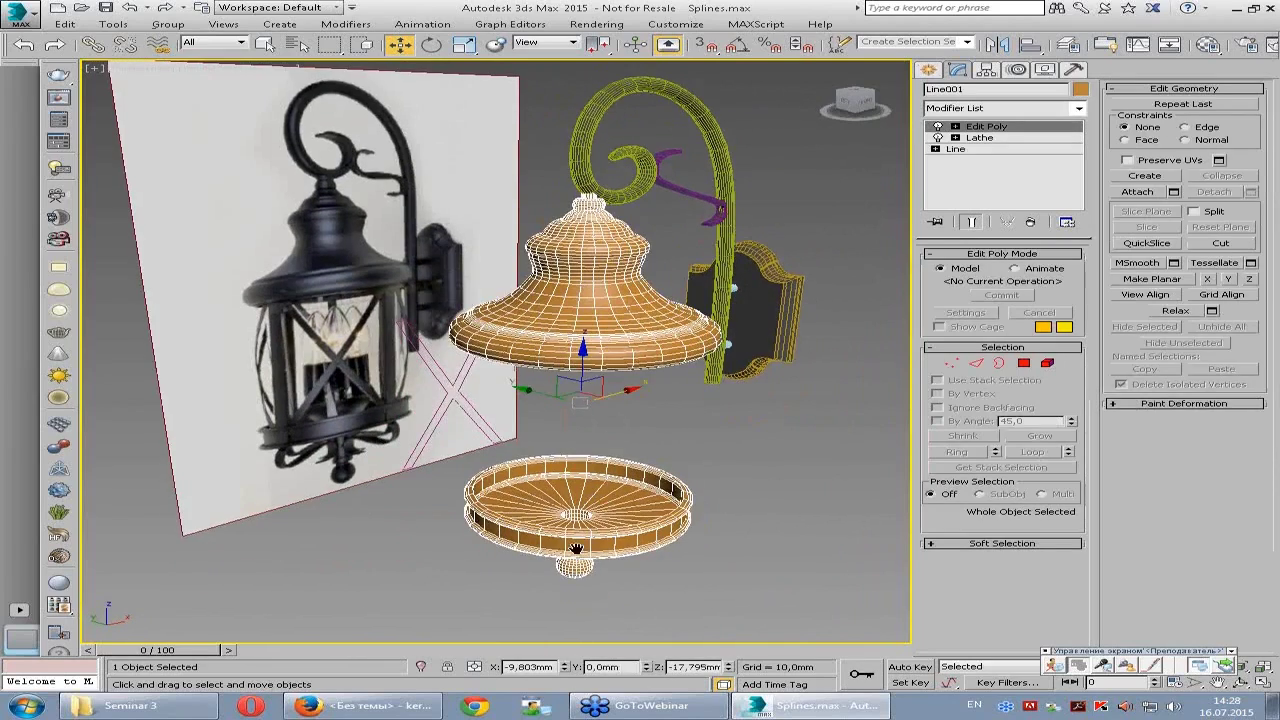
pyautogui.scroll(4, 360, 352)
# - Select the base tray's inner border loop and scale it inward to about 80%, then 97%
pyautogui.scroll(3, 360, 352)
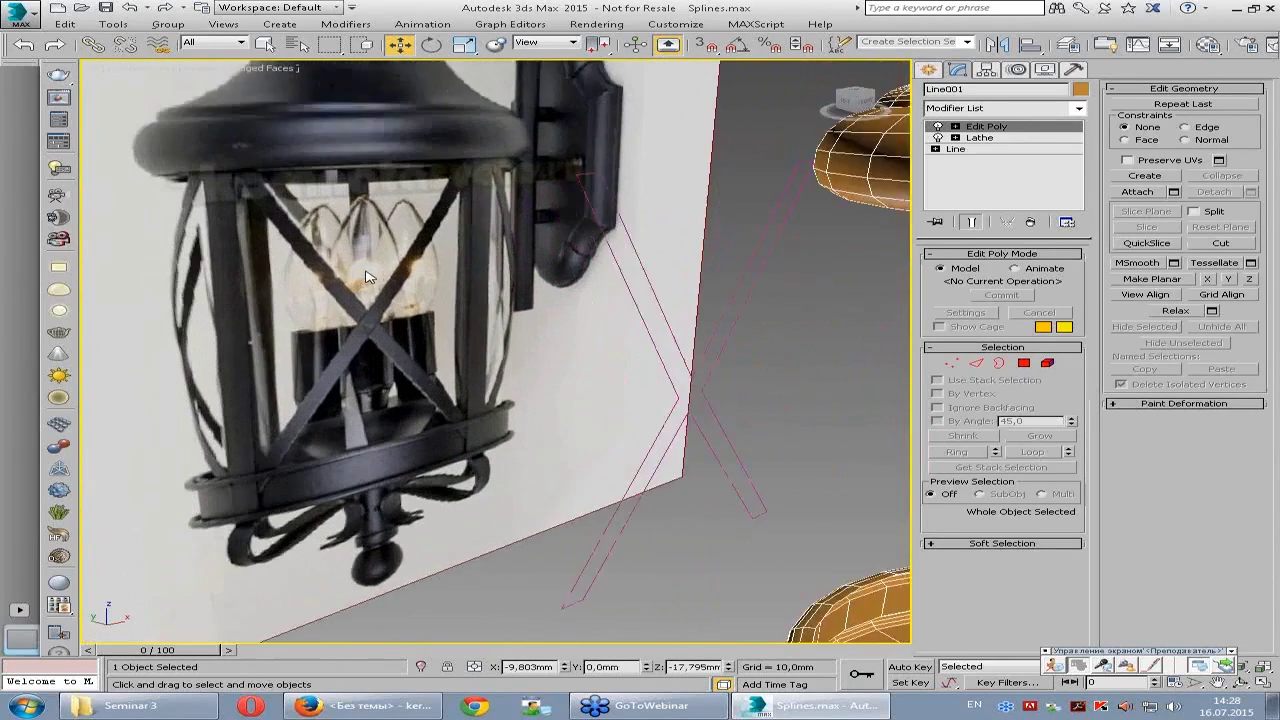
pyautogui.scroll(3, 365, 300)
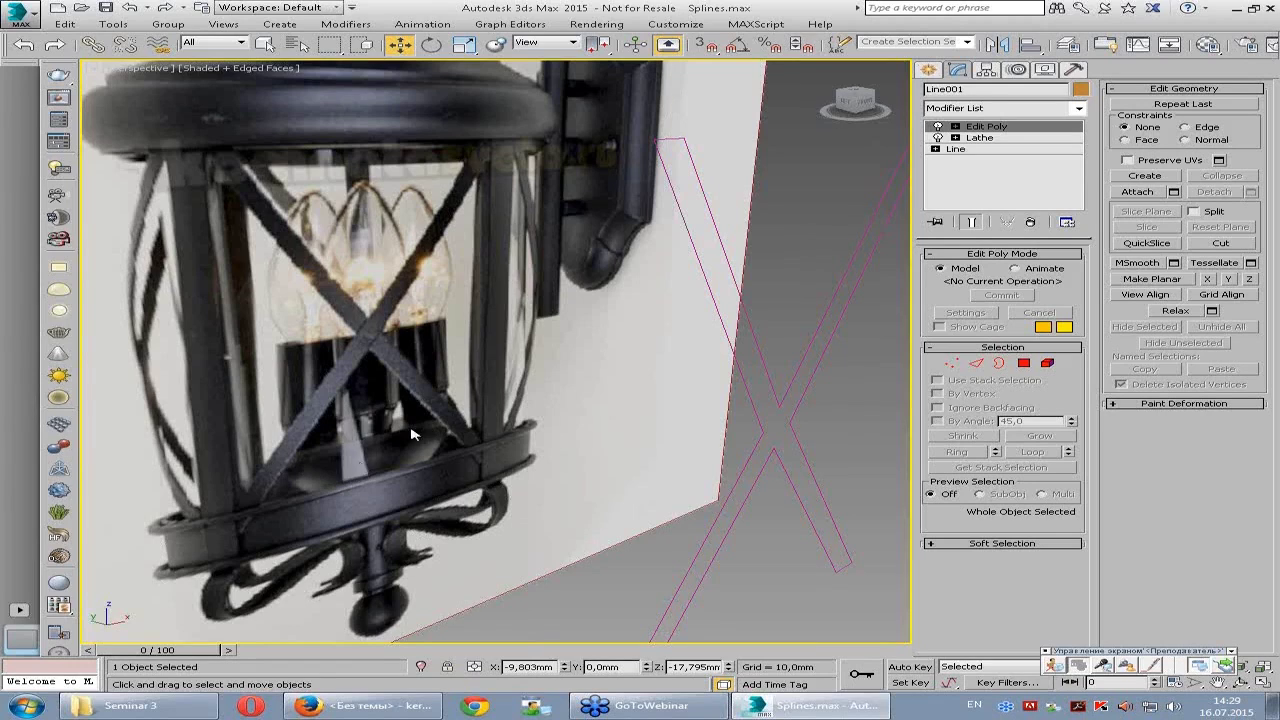
pyautogui.scroll(-5, 412, 433)
pyautogui.scroll(4, 640, 540)
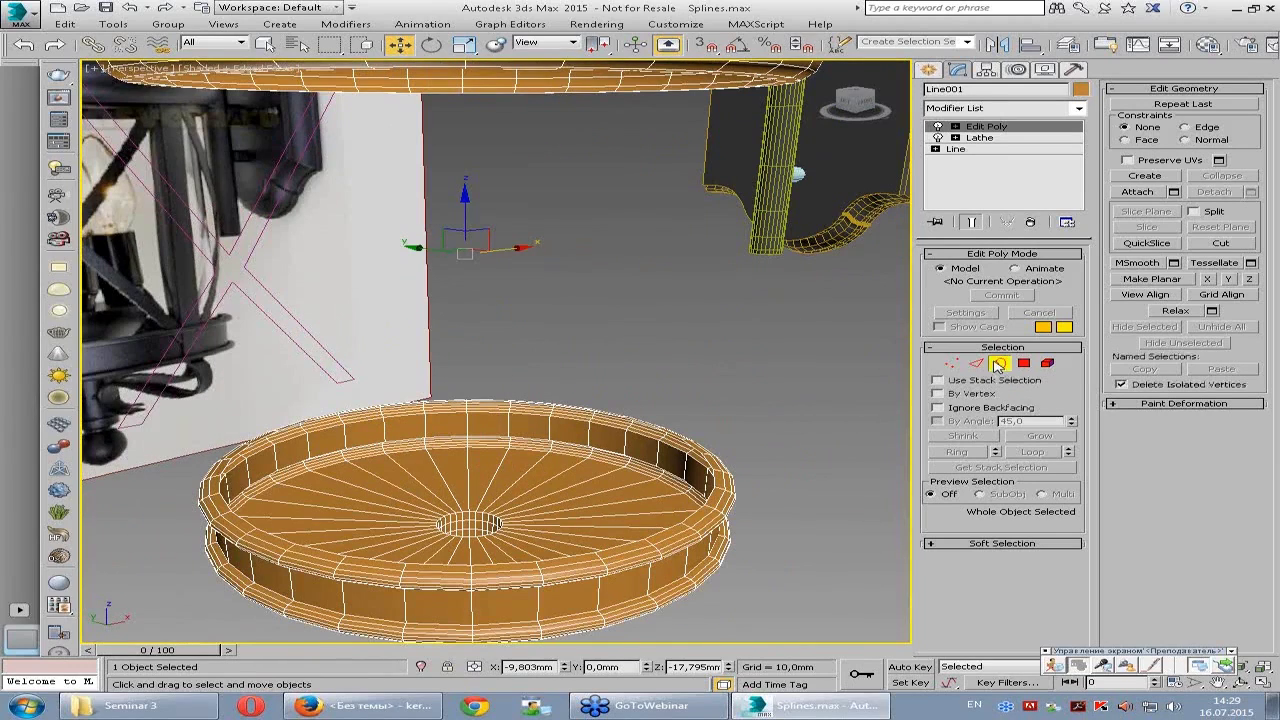
pyautogui.click(998, 364)
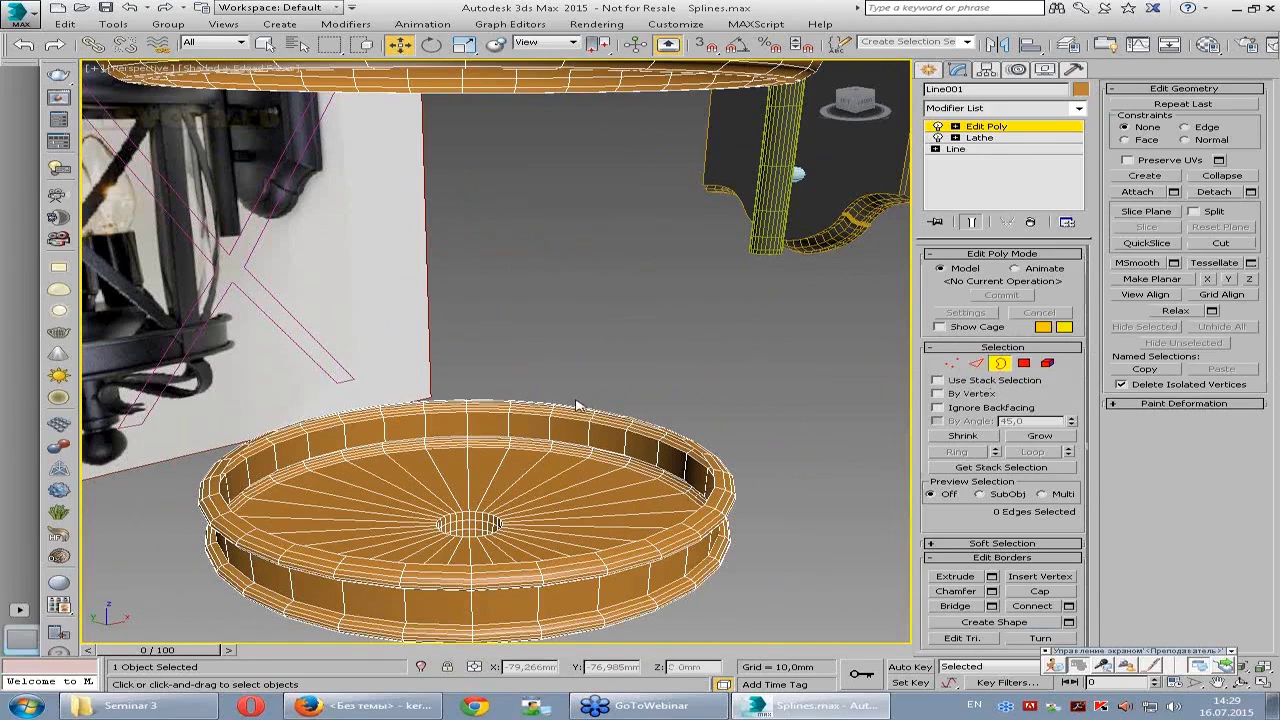
pyautogui.click(562, 477)
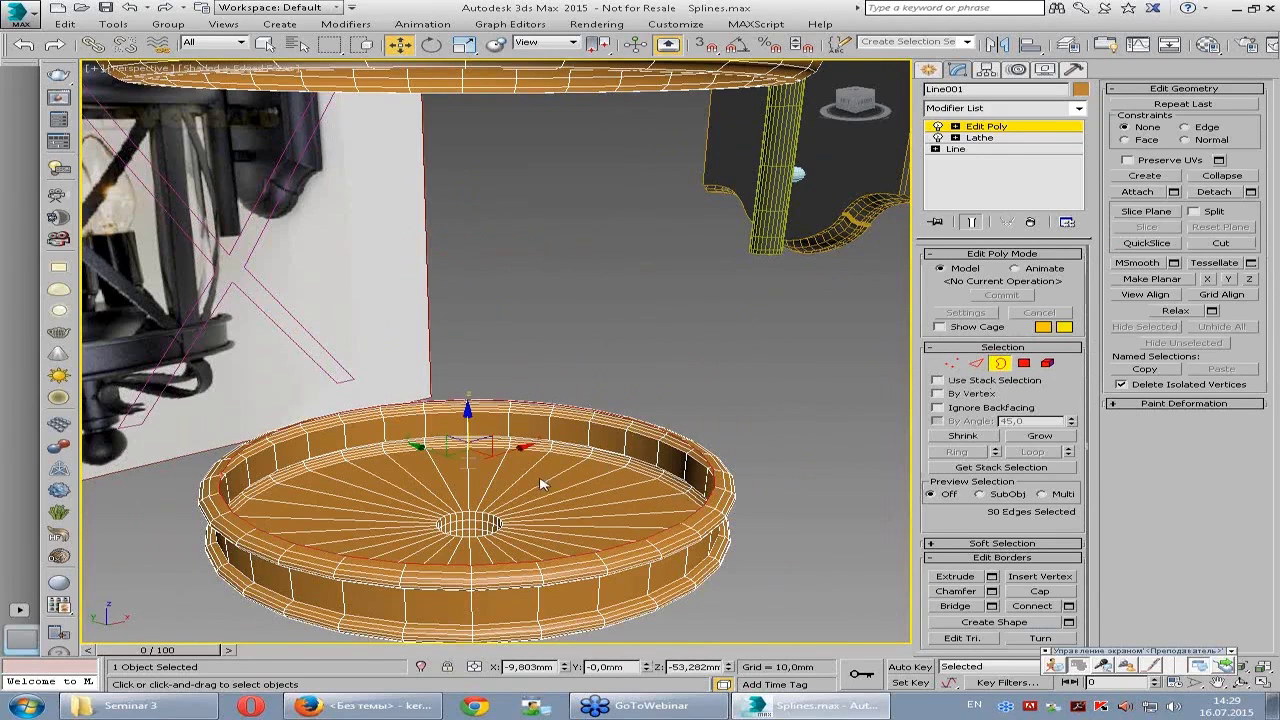
pyautogui.press('r')
pyautogui.moveTo(465, 456); pyautogui.dragTo(484, 510)
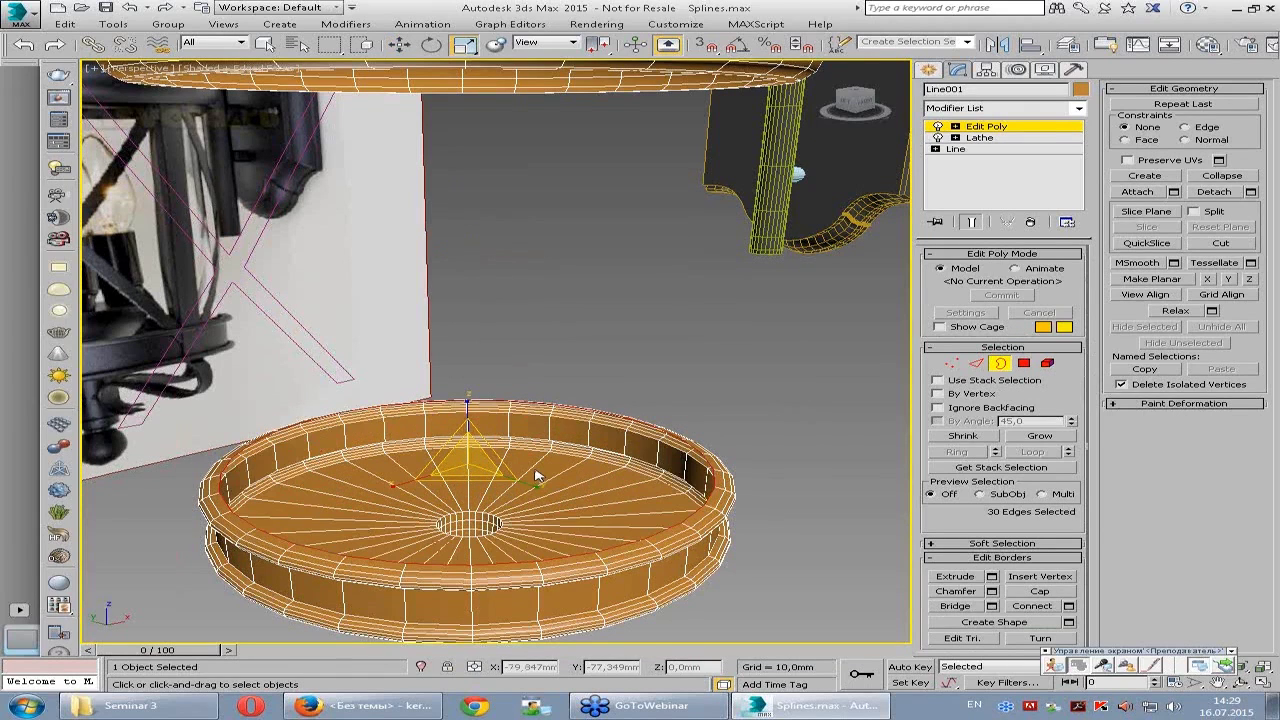
pyautogui.press('w')
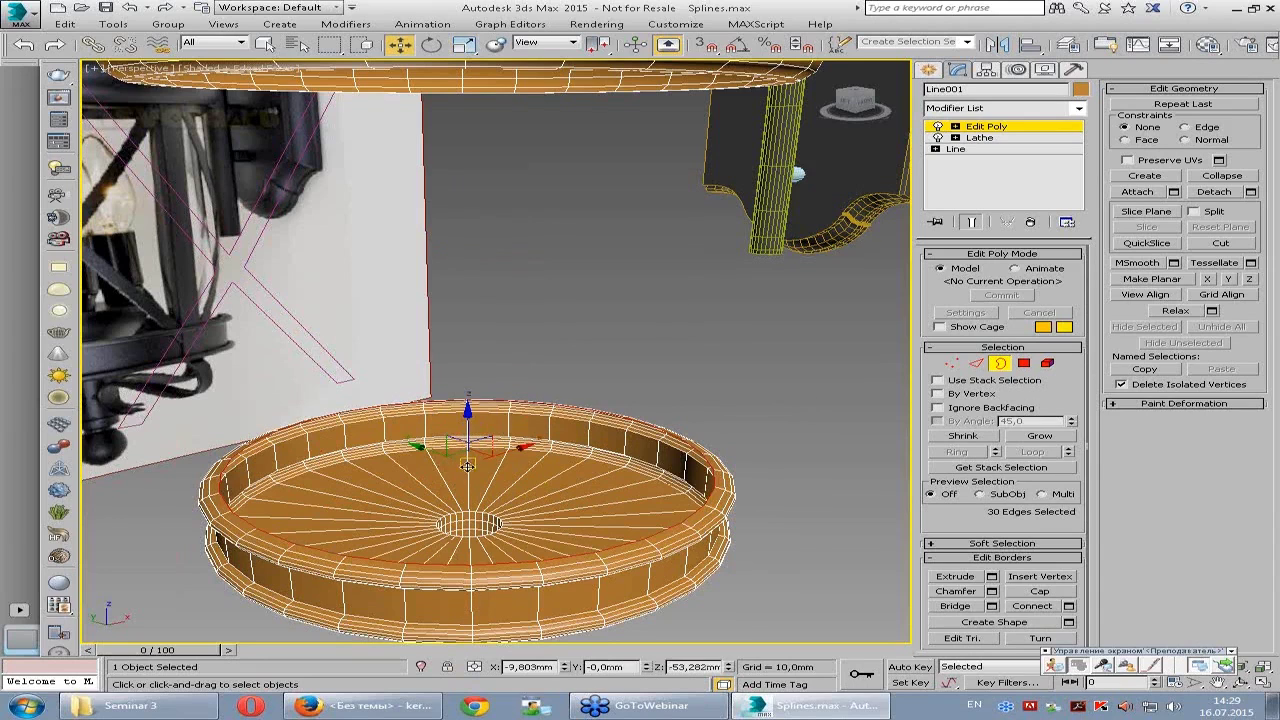
pyautogui.press('r')
pyautogui.moveTo(470, 464)
pyautogui.mouseDown()
pyautogui.moveTo(475, 452)
pyautogui.moveTo(484, 492)
pyautogui.moveTo(543, 531)
pyautogui.mouseUp()
pyautogui.press('w')
pyautogui.press('r')
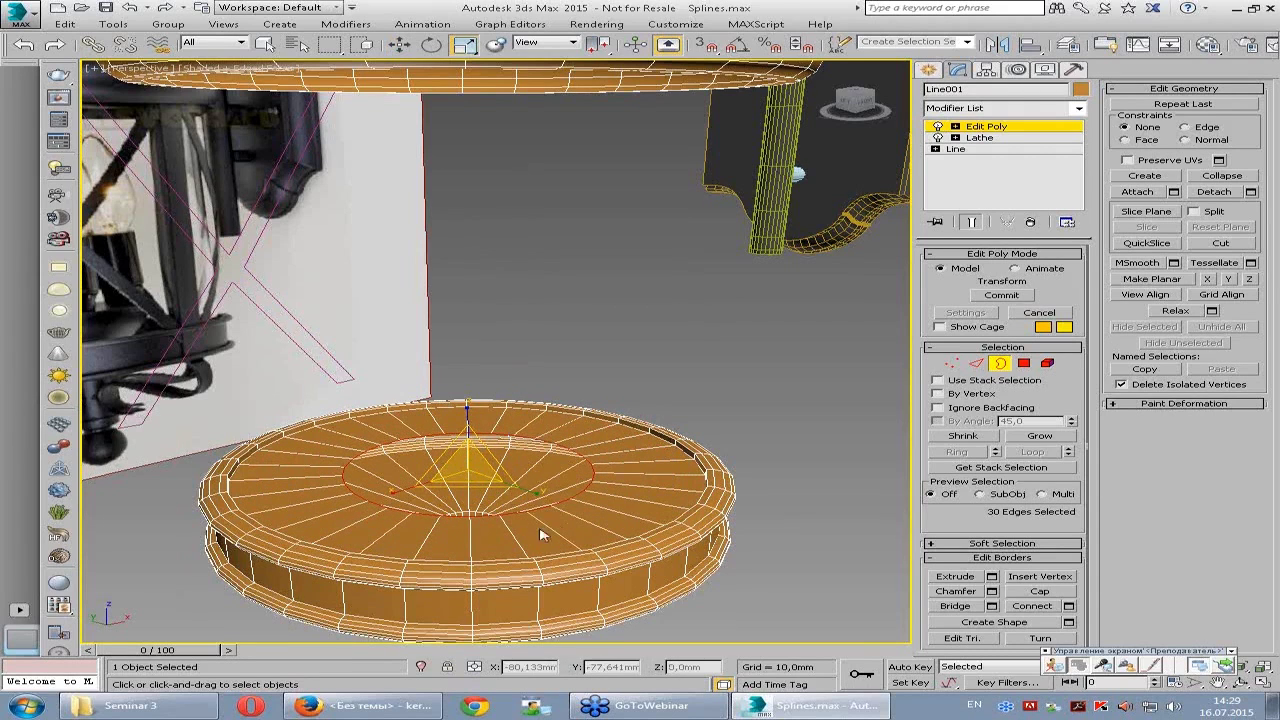
# - In the maximized Front view, Shift-drag the border upward to extrude a short collar
pyautogui.hotkey('alt', 'w')
pyautogui.hotkey('alt', 'w')
pyautogui.scroll(4, 434, 416)
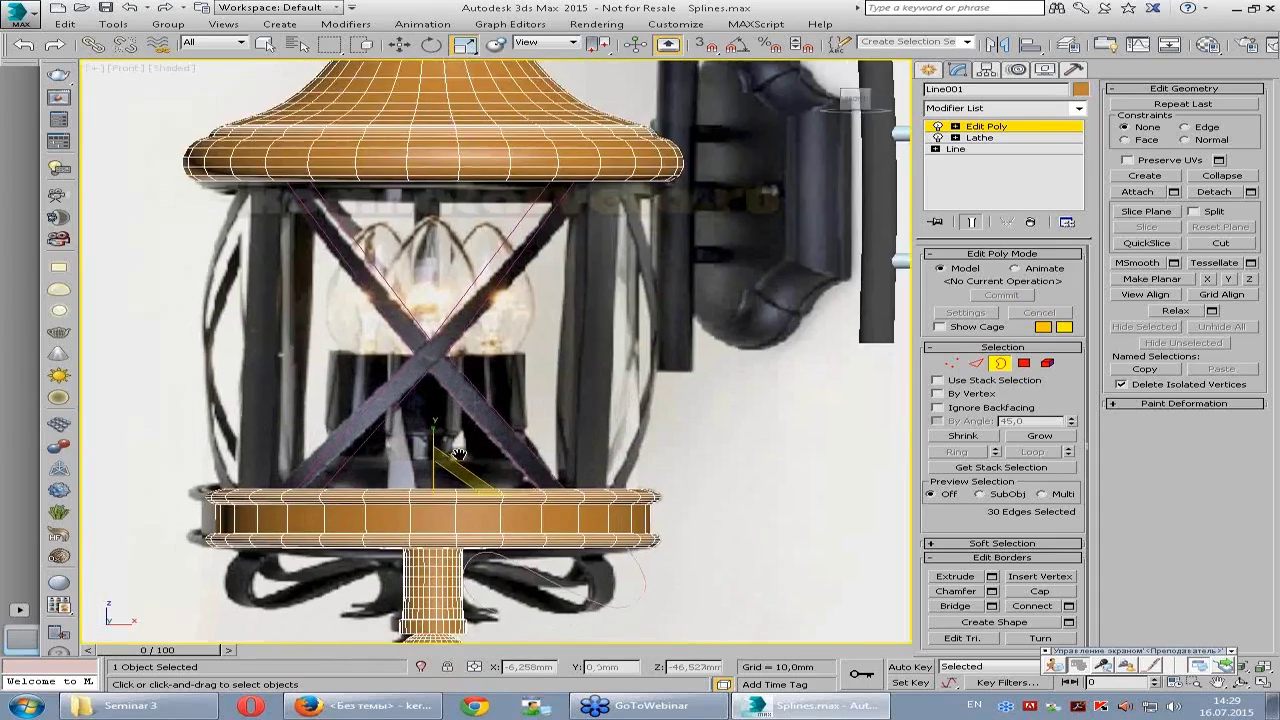
pyautogui.scroll(2, 500, 380)
pyautogui.scroll(-2, 491, 377)
pyautogui.scroll(-1, 491, 377)
pyautogui.scroll(1, 470, 386)
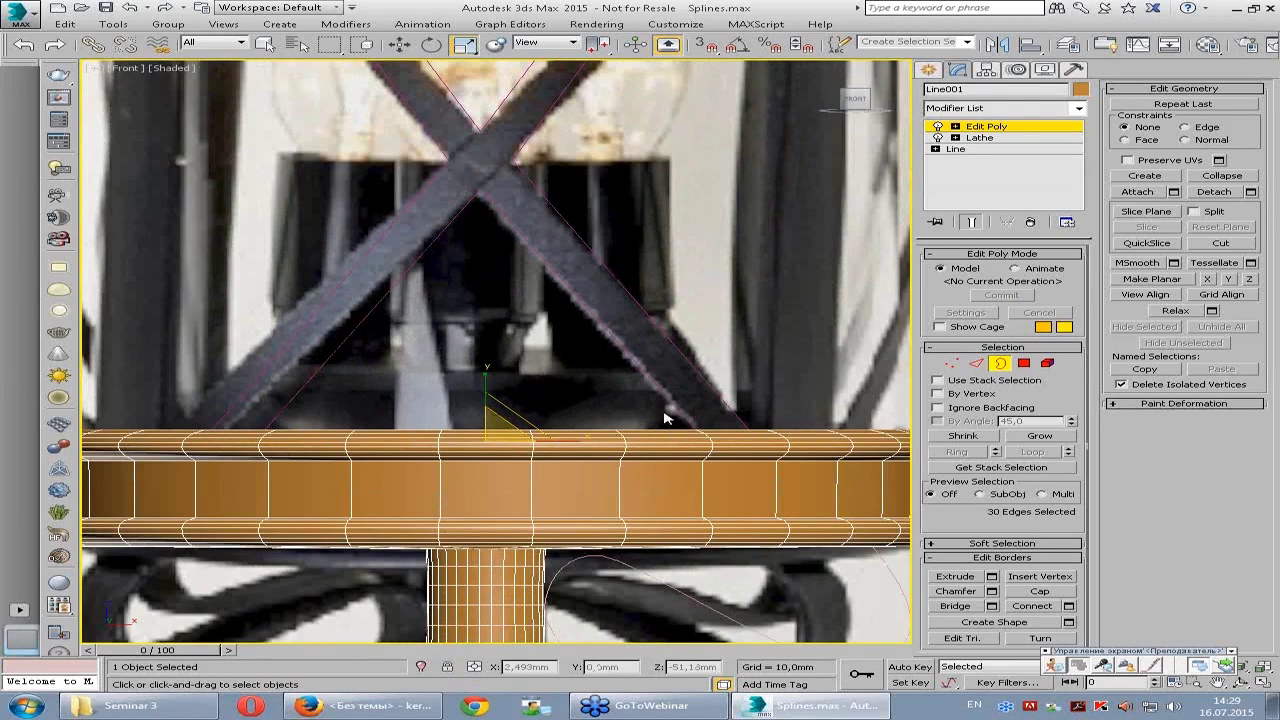
pyautogui.press('w')
pyautogui.moveTo(487, 396)
pyautogui.keyDown('shift'); pyautogui.mouseDown()
pyautogui.moveTo(515, 337)
pyautogui.moveTo(518, 347)
pyautogui.mouseUp(); pyautogui.keyUp('shift')
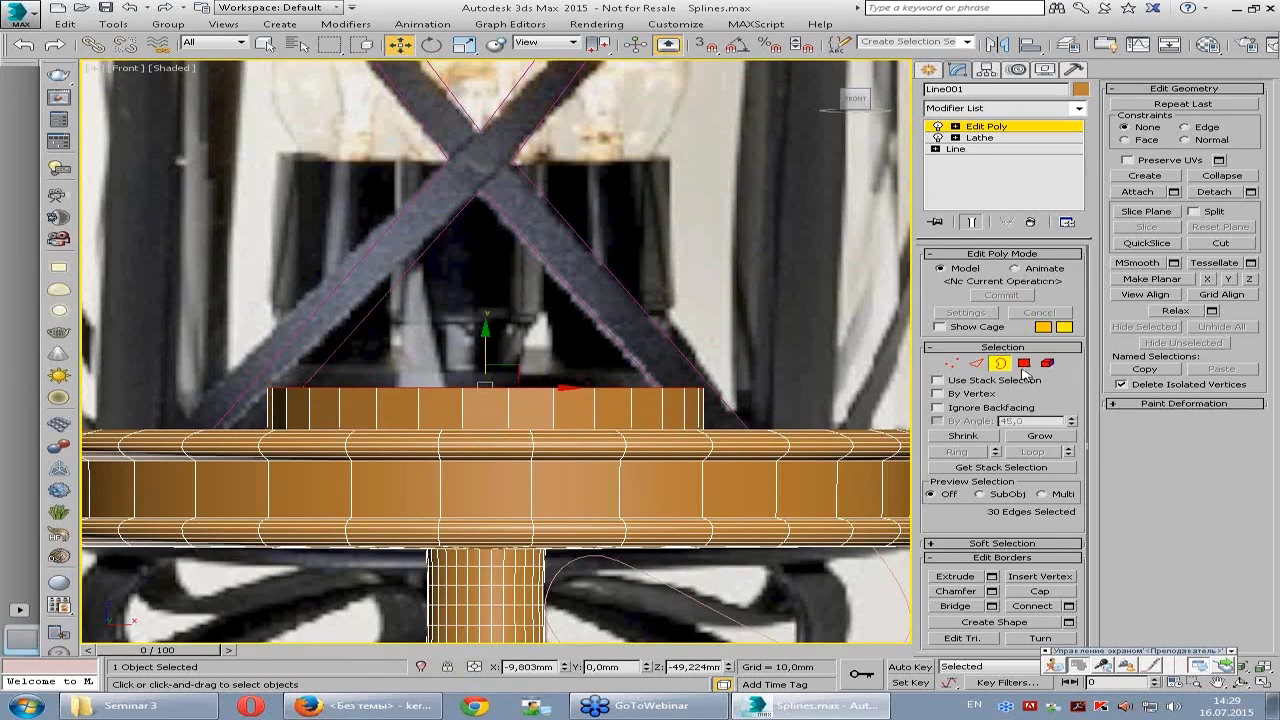
# - Select the new 30-polygon collar strip in Polygon mode
pyautogui.press('4')
pyautogui.click(600, 412)
pyautogui.keyDown('shift'); pyautogui.click(567, 409); pyautogui.keyUp('shift')
pyautogui.press('r')
pyautogui.hotkey('alt', 'w')
# - Scale the collar's strip polygons to 79% in X/Y in the top view
pyautogui.click(272, 228)
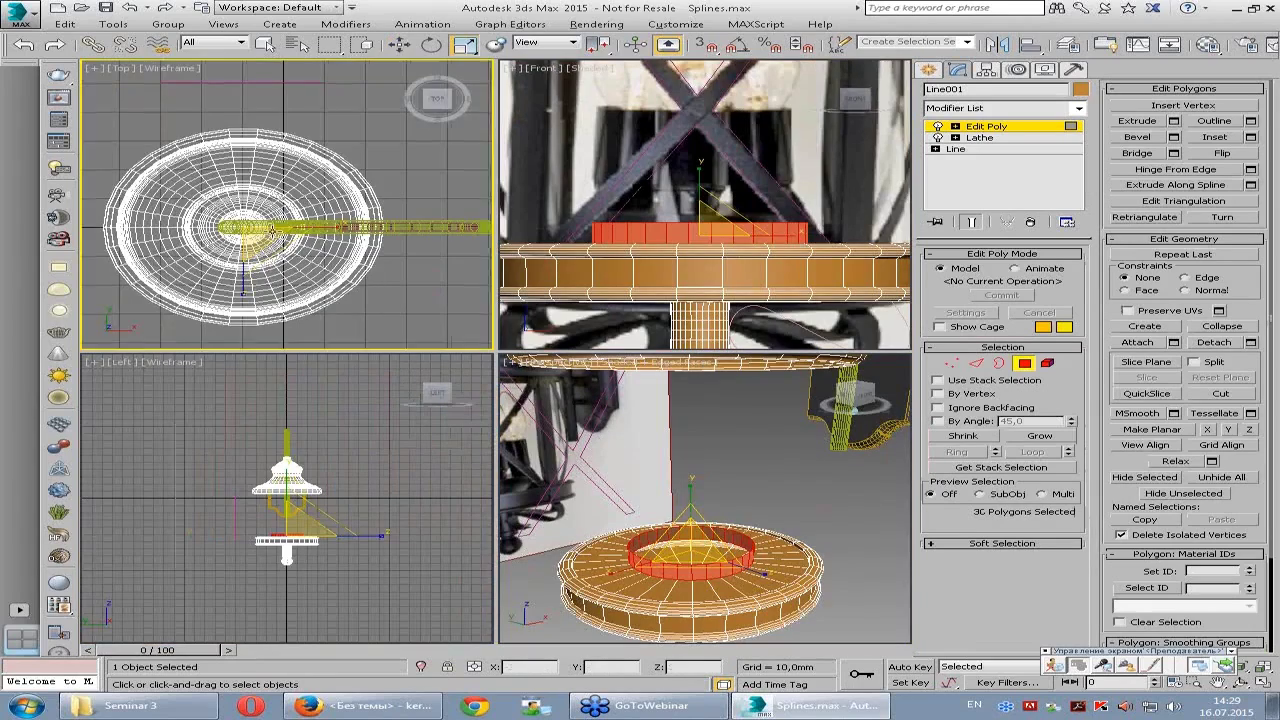
pyautogui.scroll(2, 272, 228)
pyautogui.scroll(2, 330, 230)
pyautogui.scroll(2, 700, 250)
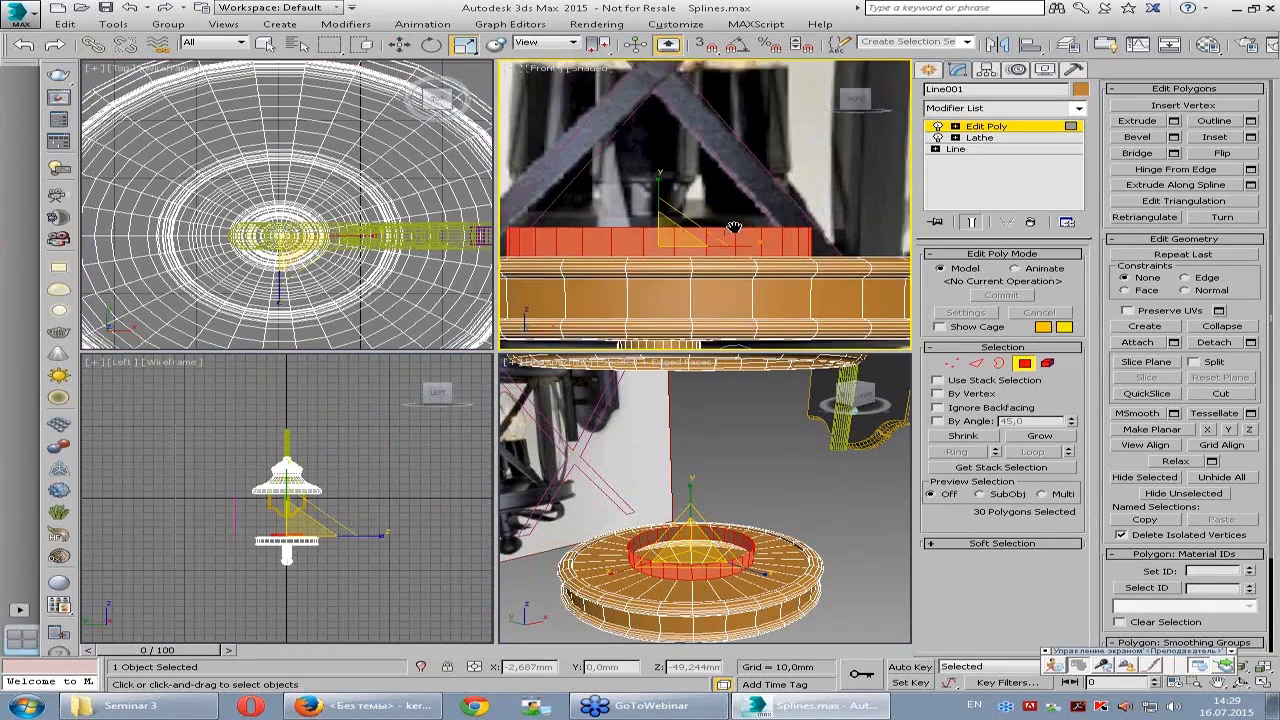
pyautogui.scroll(1, 700, 250)
pyautogui.moveTo(316, 222); pyautogui.dragTo(290, 227)
# - Clear the polygon selection, turn on see-through mode, and frame the front view on the collar
pyautogui.click(776, 250)
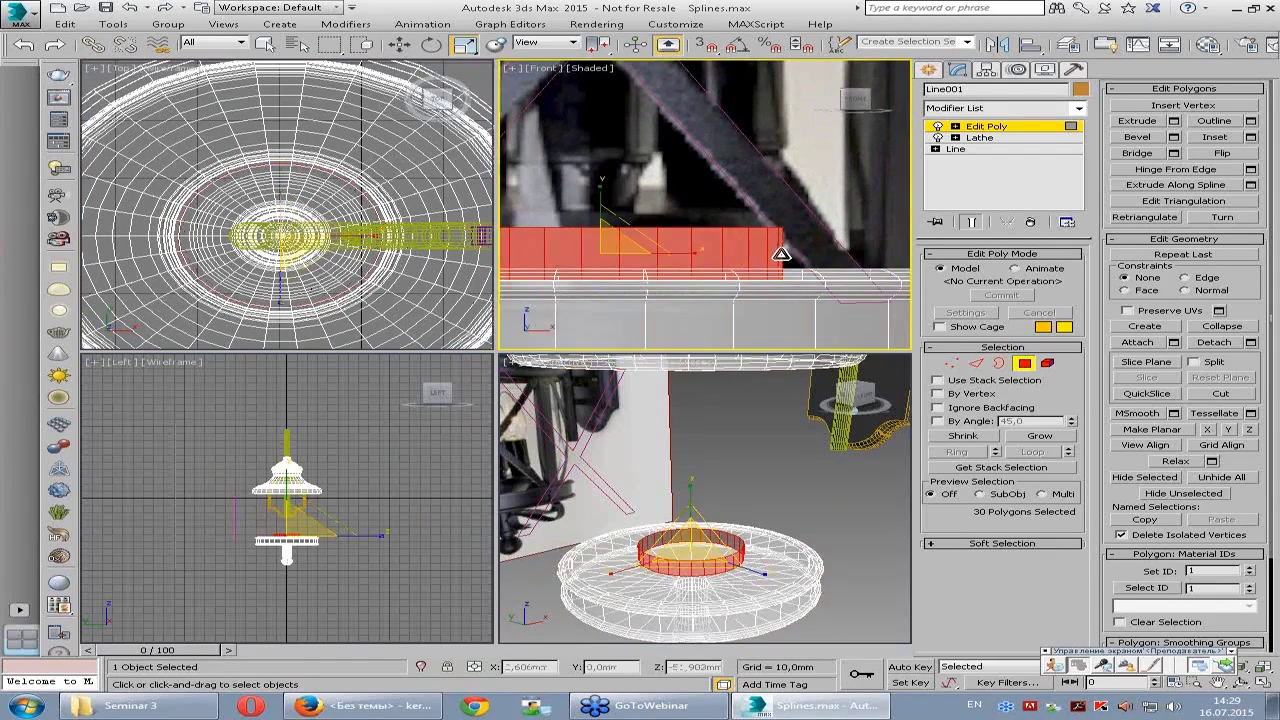
pyautogui.hotkey('alt', 'x')
pyautogui.click(788, 256)
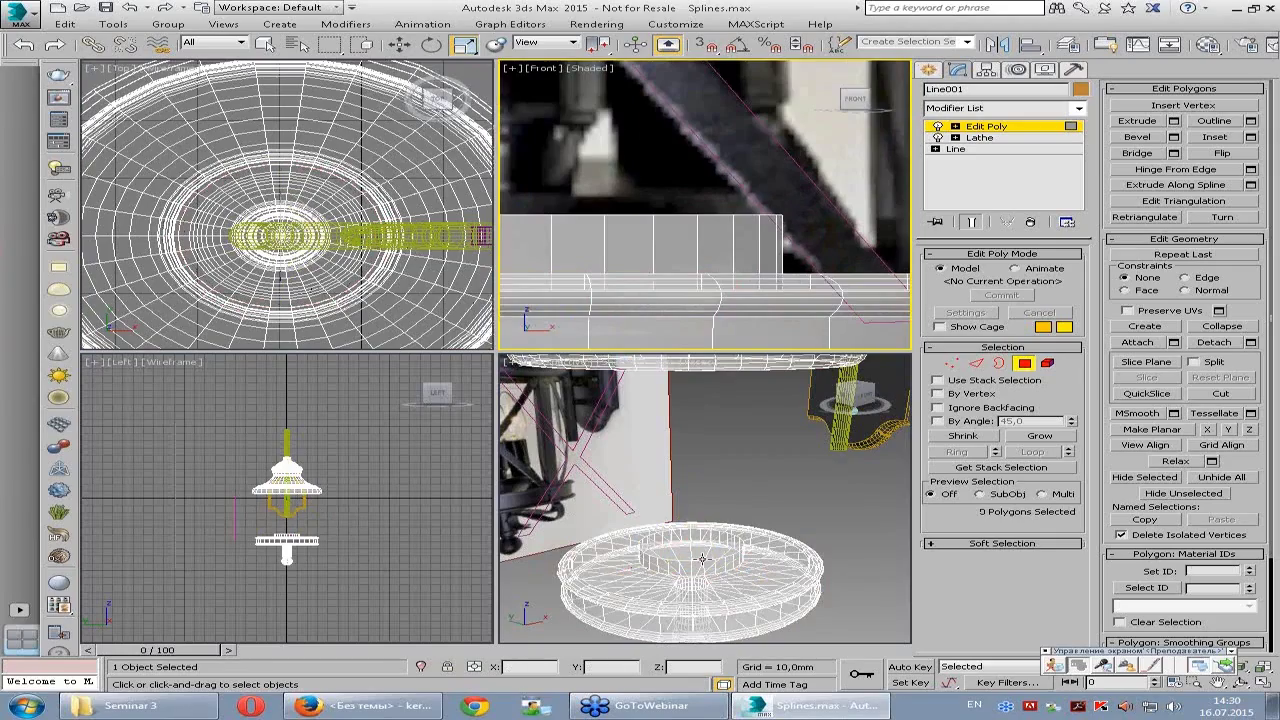
pyautogui.hotkey('alt', 'w')
pyautogui.press('F3')
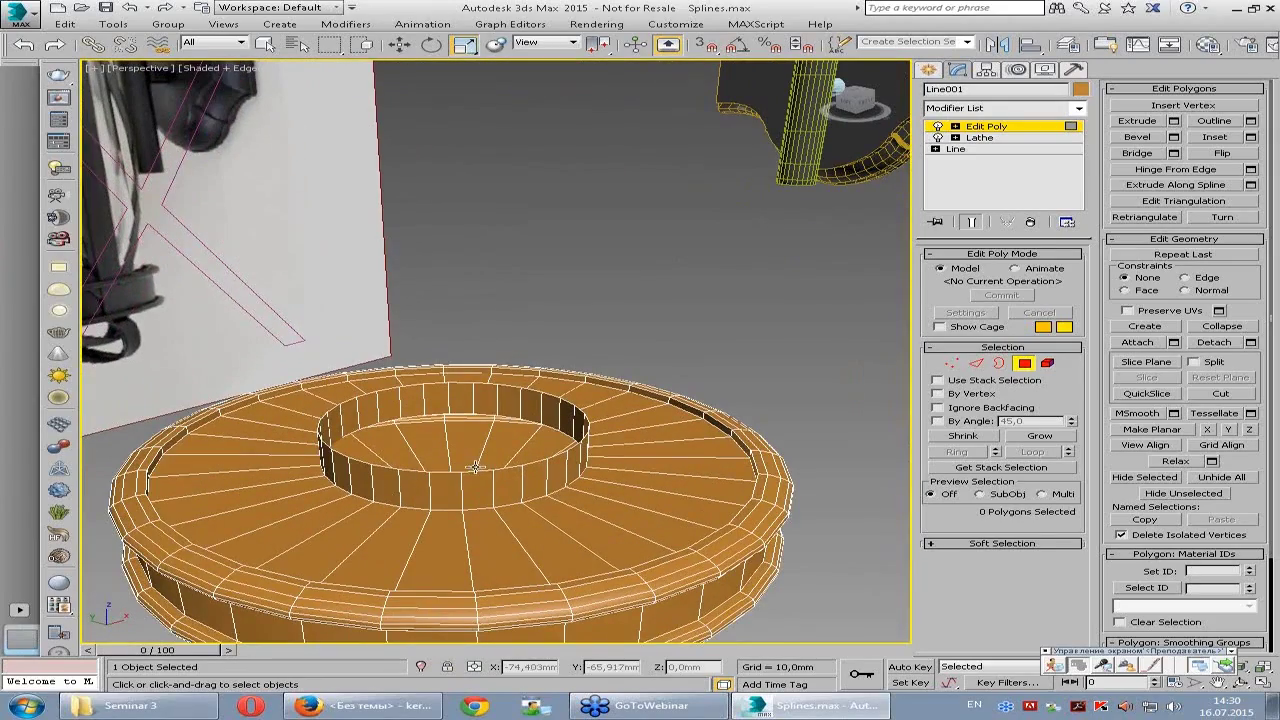
pyautogui.hotkey('shift', 'z')
pyautogui.hotkey('shift', 'z')
pyautogui.hotkey('shift', 'z')
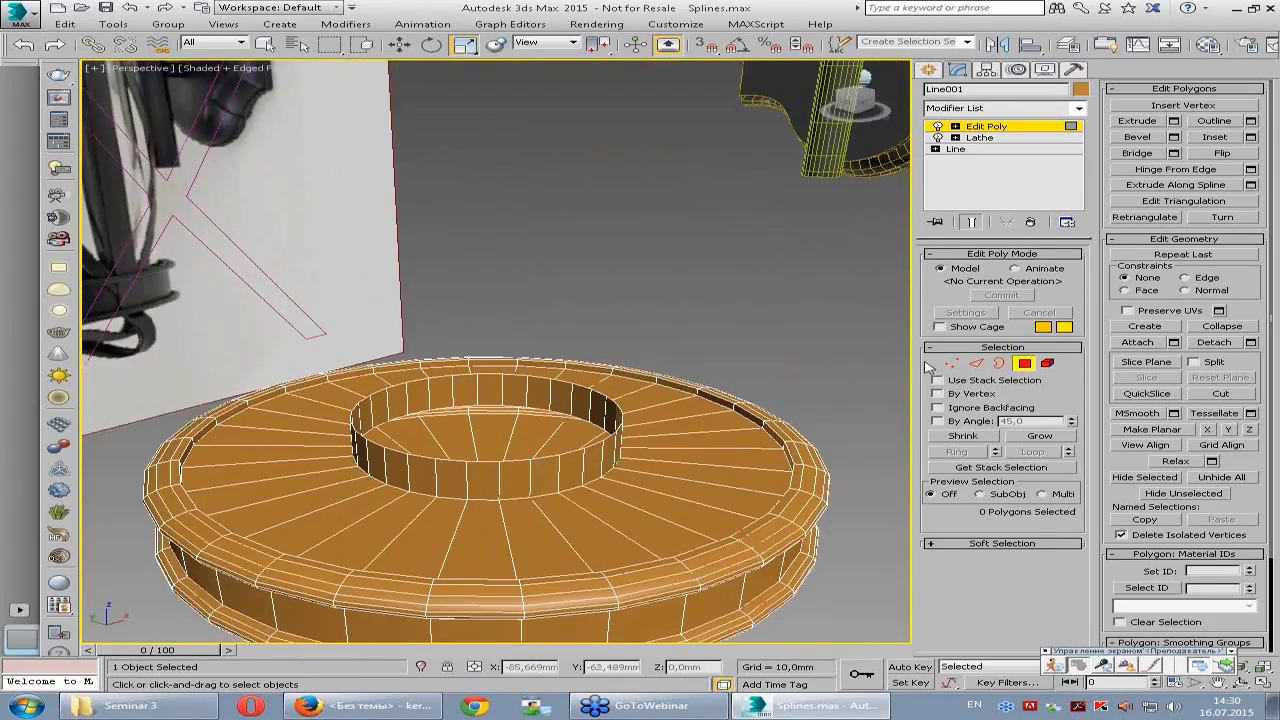
pyautogui.hotkey('alt', 'w')
pyautogui.moveTo(684, 206); pyautogui.dragTo(660, 191, button='middle')
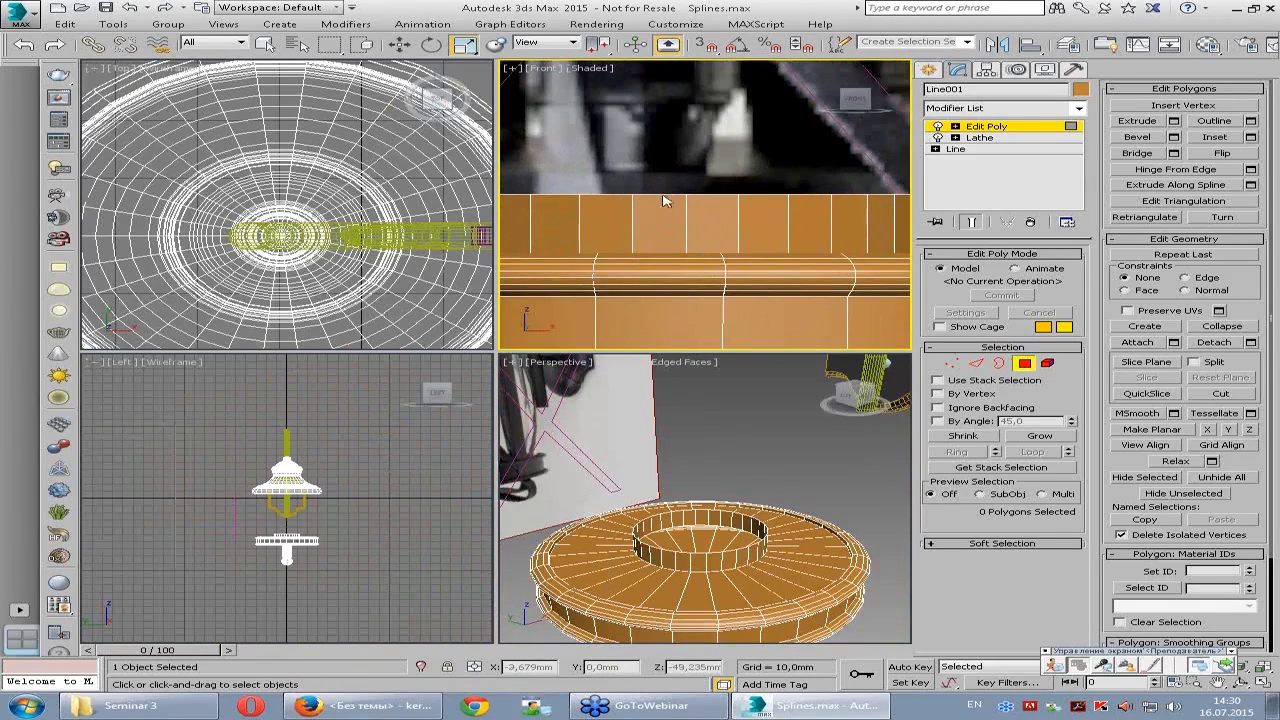
pyautogui.scroll(-2, 840, 197)
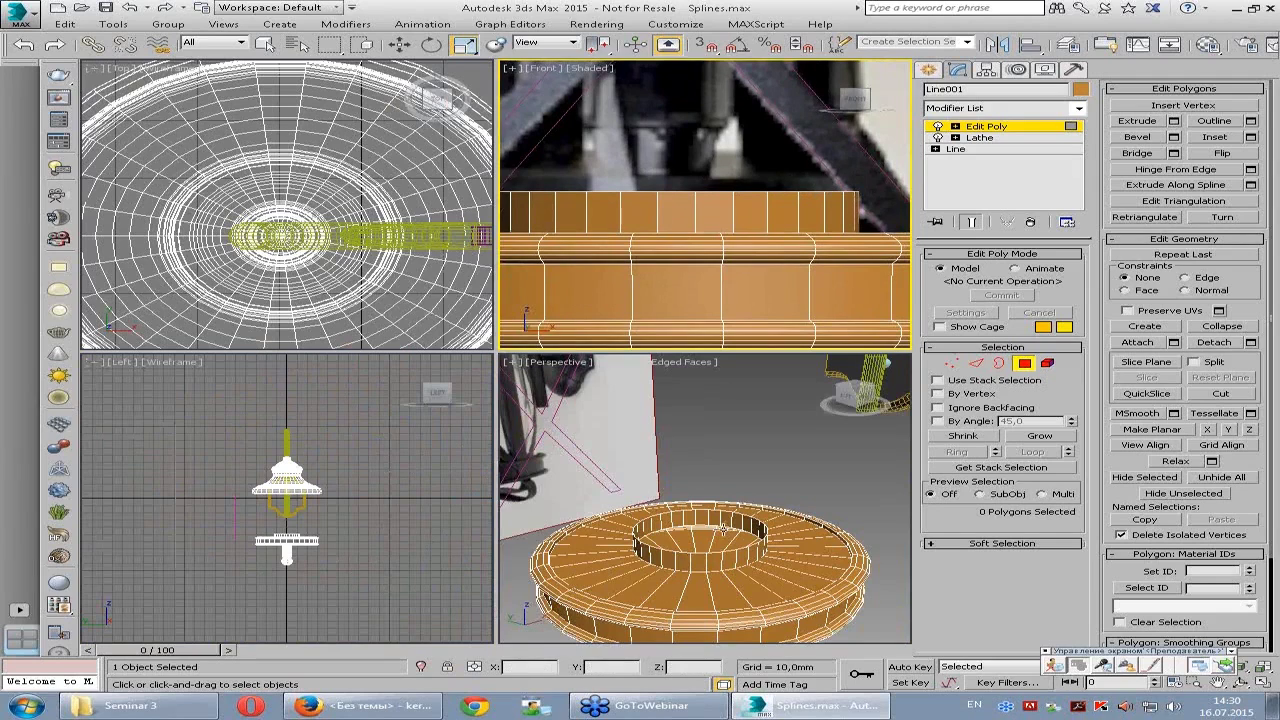
pyautogui.scroll(3, 700, 540)
pyautogui.hotkey('alt', 'w')
# - Select the collar's open top border and raise it slightly to match the reference
pyautogui.click(999, 363)
pyautogui.click(712, 405)
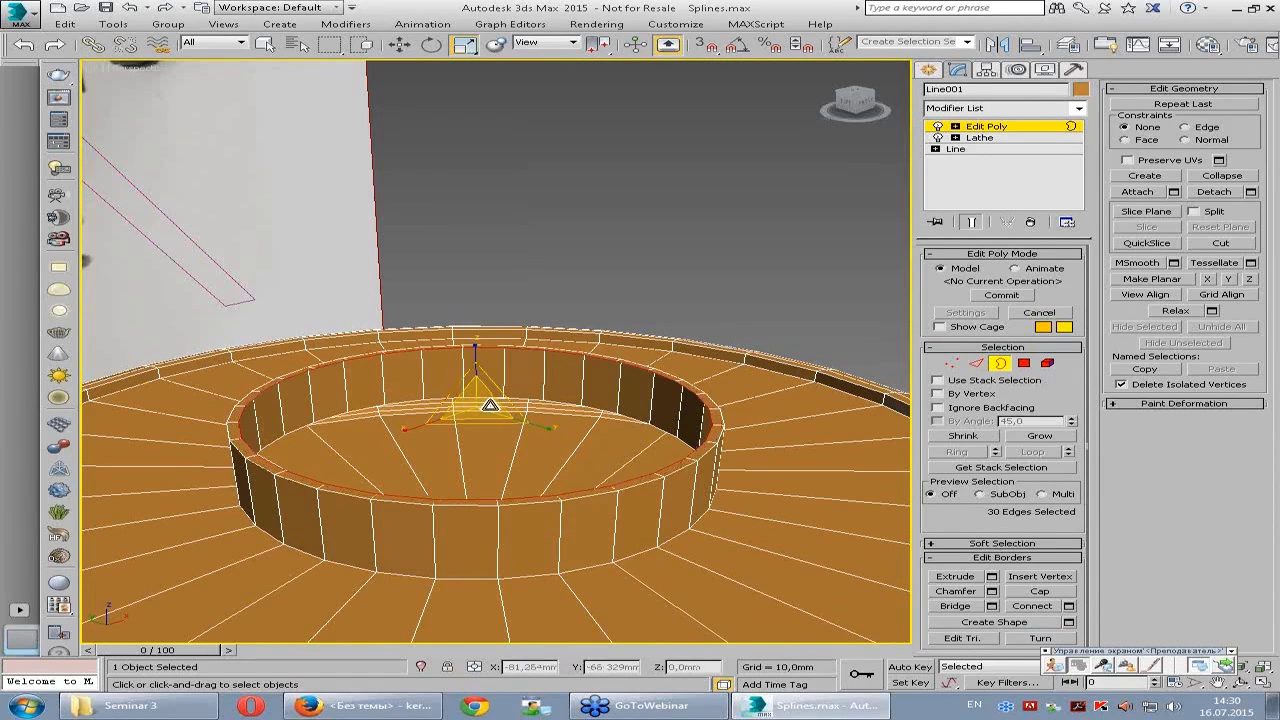
pyautogui.press('w')
pyautogui.moveTo(474, 362); pyautogui.dragTo(474, 349)
pyautogui.hotkey('alt', 'w')
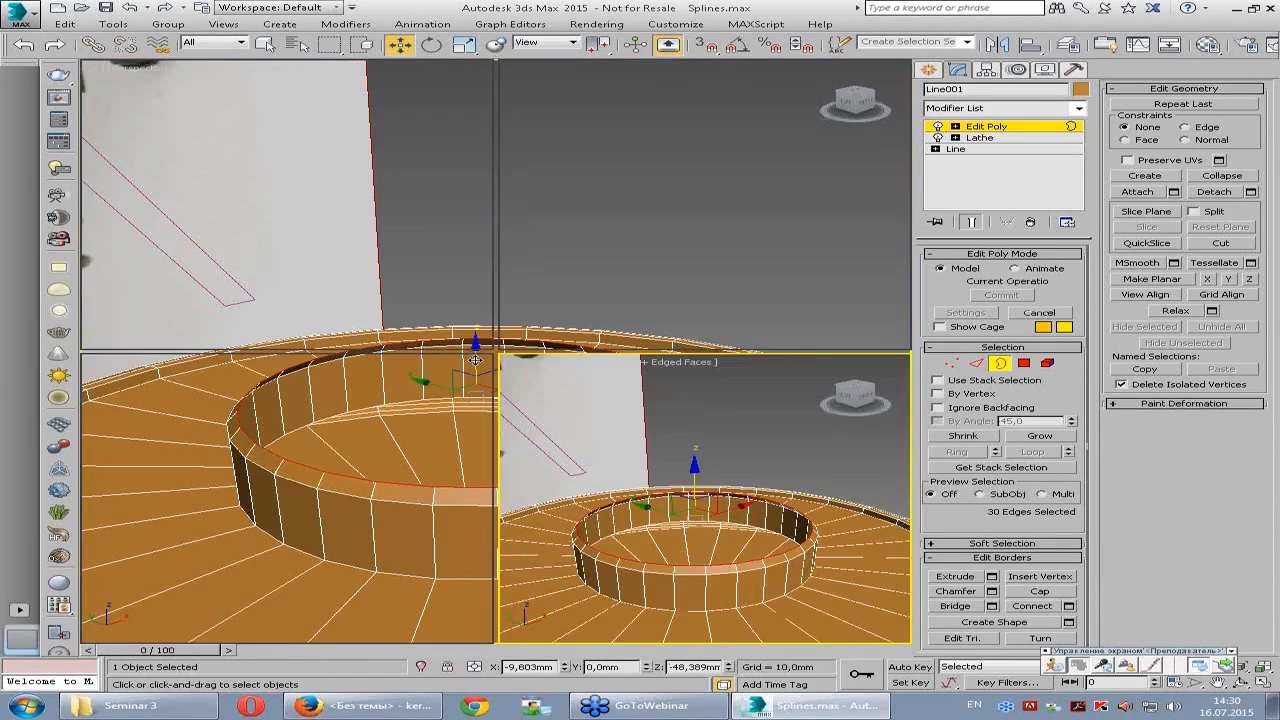
pyautogui.moveTo(660, 188); pyautogui.dragTo(600, 220, button='middle')
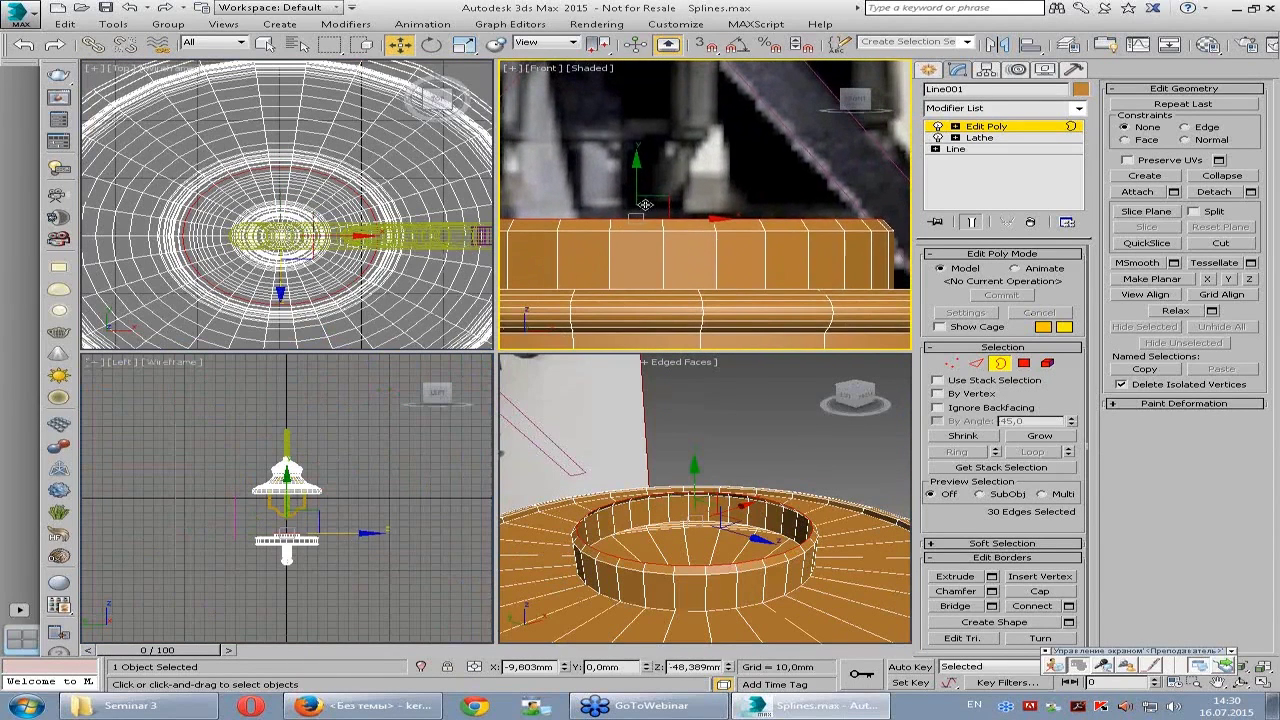
pyautogui.moveTo(637, 183); pyautogui.dragTo(647, 179)
pyautogui.click(1001, 295)
# - Cap the collar's top border with a flat face
pyautogui.hotkey('alt', 'w')
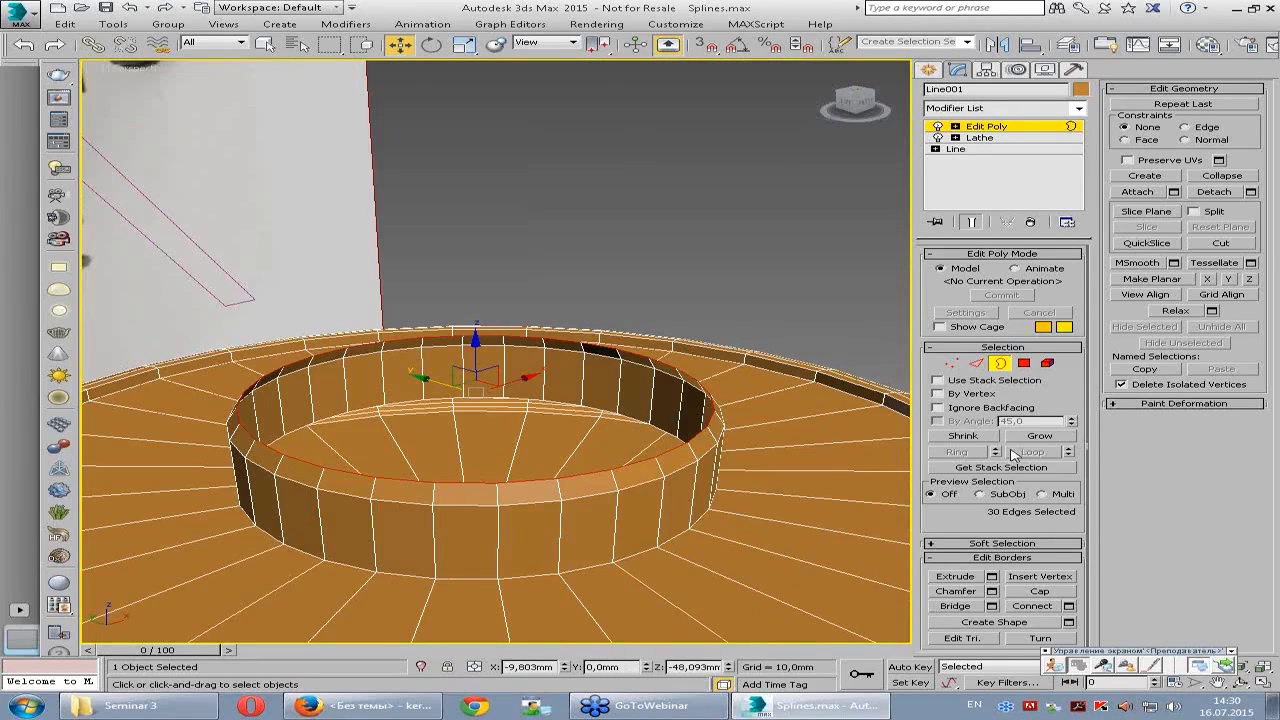
pyautogui.click(1040, 591)
pyautogui.moveTo(620, 445)
pyautogui.keyDown('alt'); pyautogui.mouseDown(button='middle')
pyautogui.moveTo(615, 420)
pyautogui.moveTo(586, 420)
pyautogui.mouseUp(button='middle'); pyautogui.keyUp('alt')
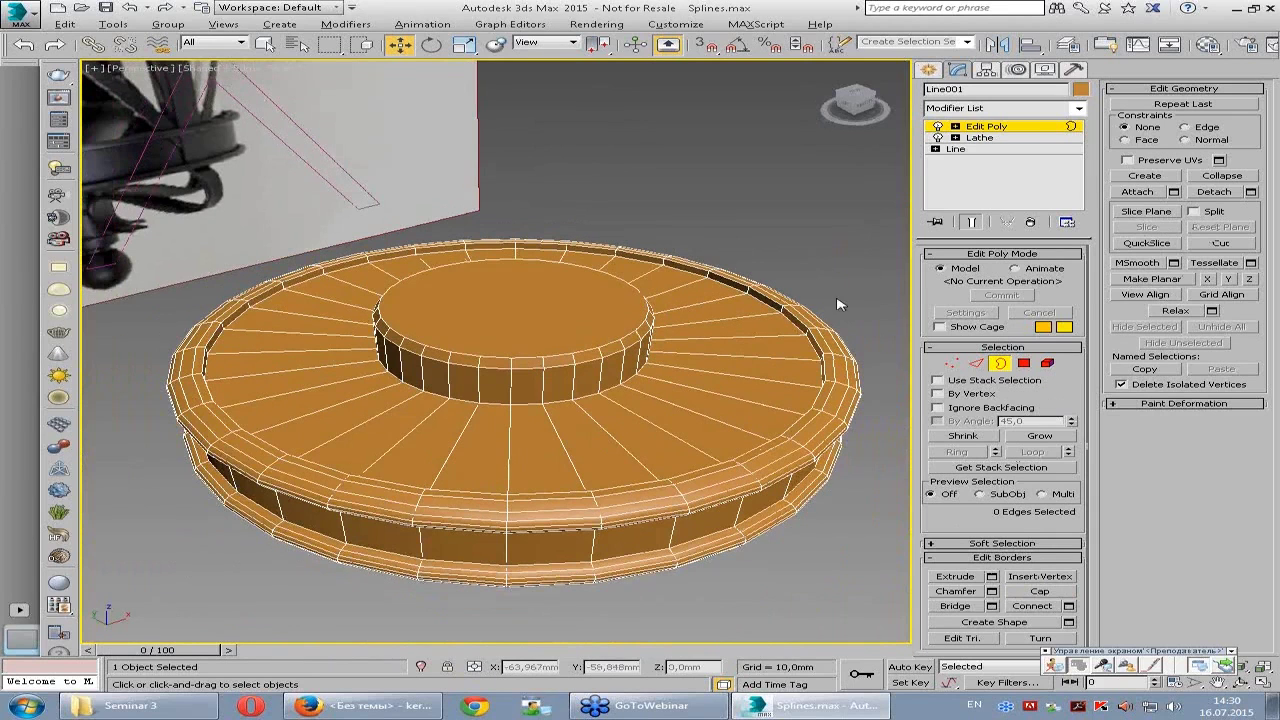
# - Hide edges and orbit lower to view the base and lamp
pyautogui.press('F4')
pyautogui.scroll(-2, 660, 340)
pyautogui.moveTo(651, 349)
pyautogui.keyDown('alt'); pyautogui.mouseDown(button='middle')
pyautogui.moveTo(563, 460)
pyautogui.moveTo(573, 362)
pyautogui.mouseUp(button='middle'); pyautogui.keyUp('alt')
pyautogui.scroll(2, 576, 400)
pyautogui.scroll(2, 546, 346)
pyautogui.scroll(2, 520, 329)
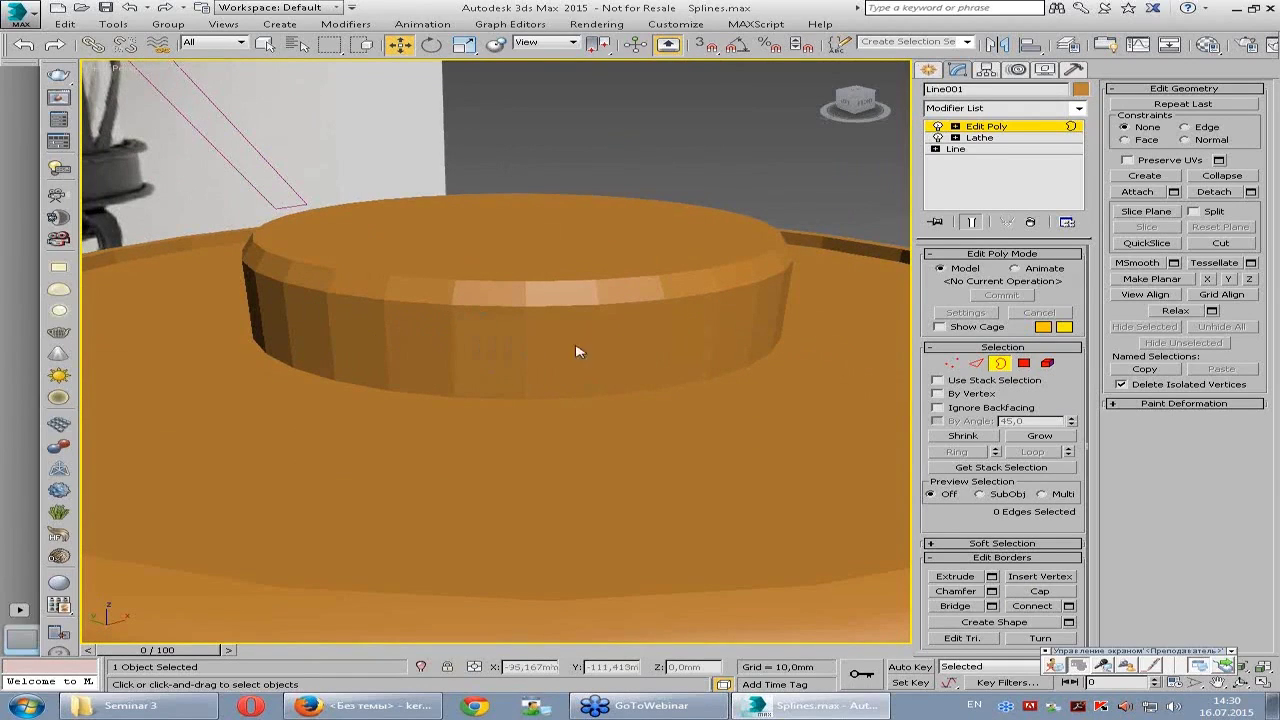
# - Assign smoothing group 1 to the central cylinder's ring of side faces
pyautogui.click(1024, 363)
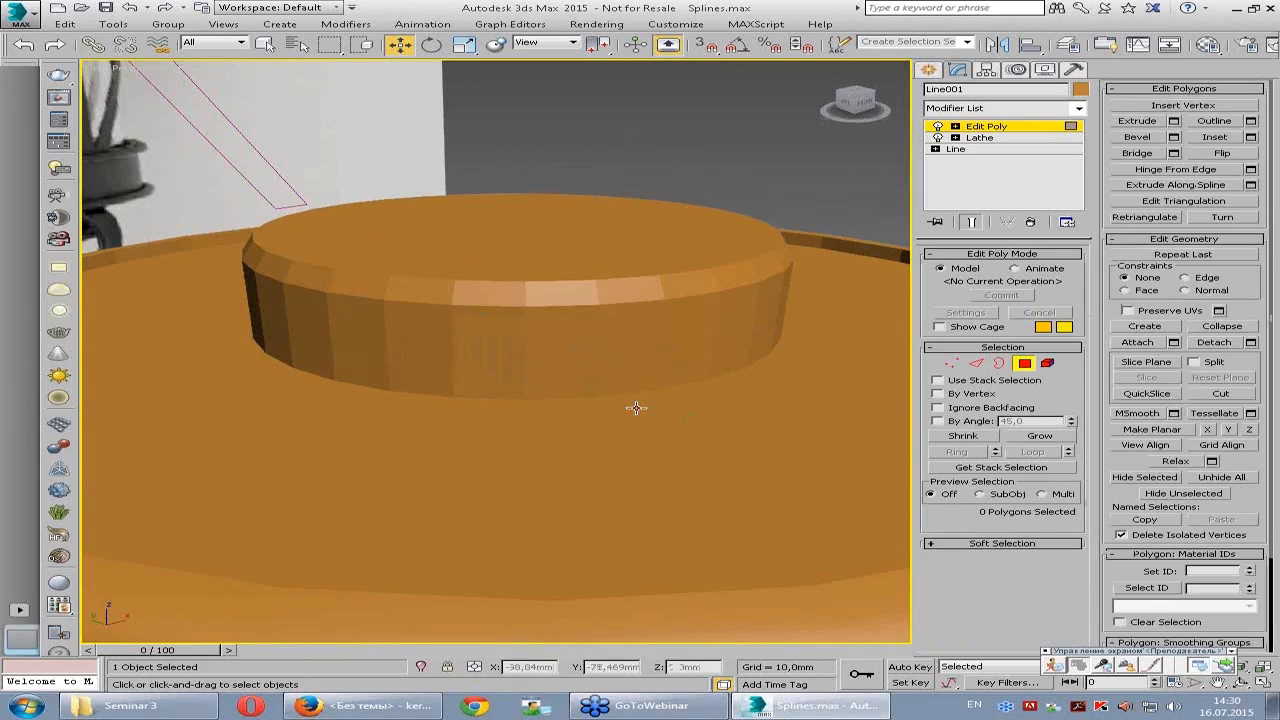
pyautogui.hotkey('ctrl', 'a')
pyautogui.click(553, 362)
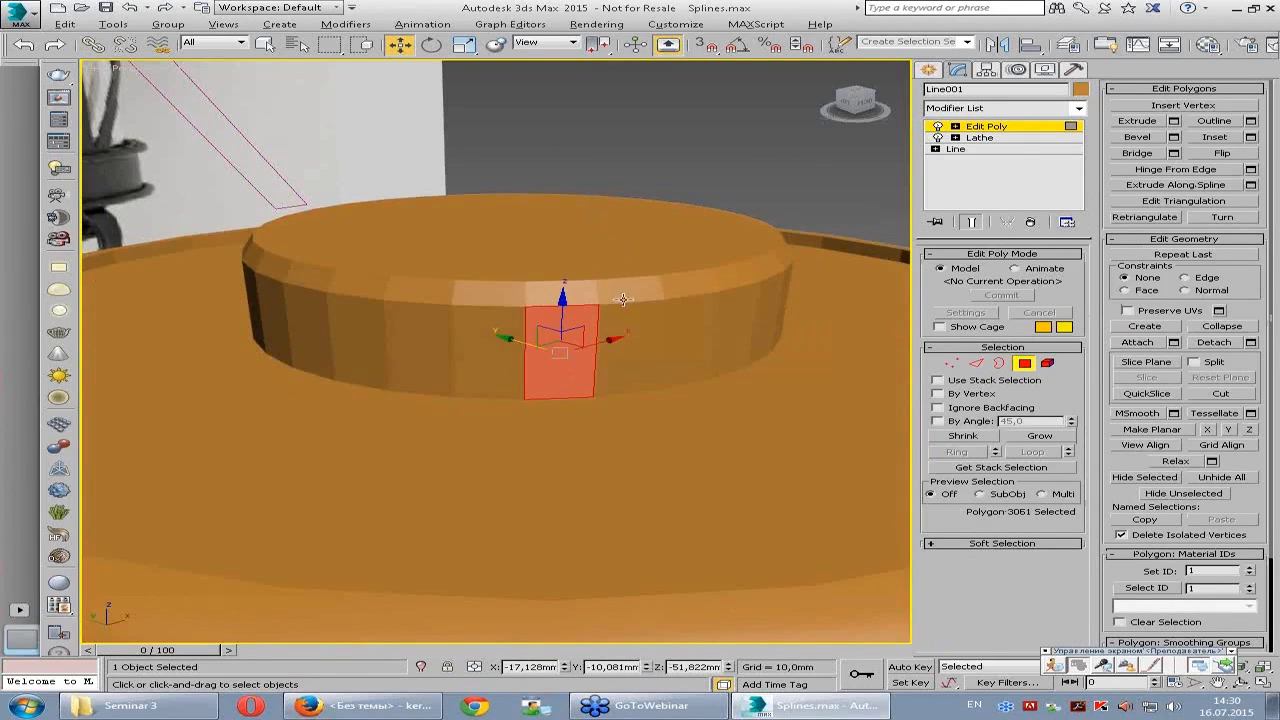
pyautogui.hotkey('alt', 'w')
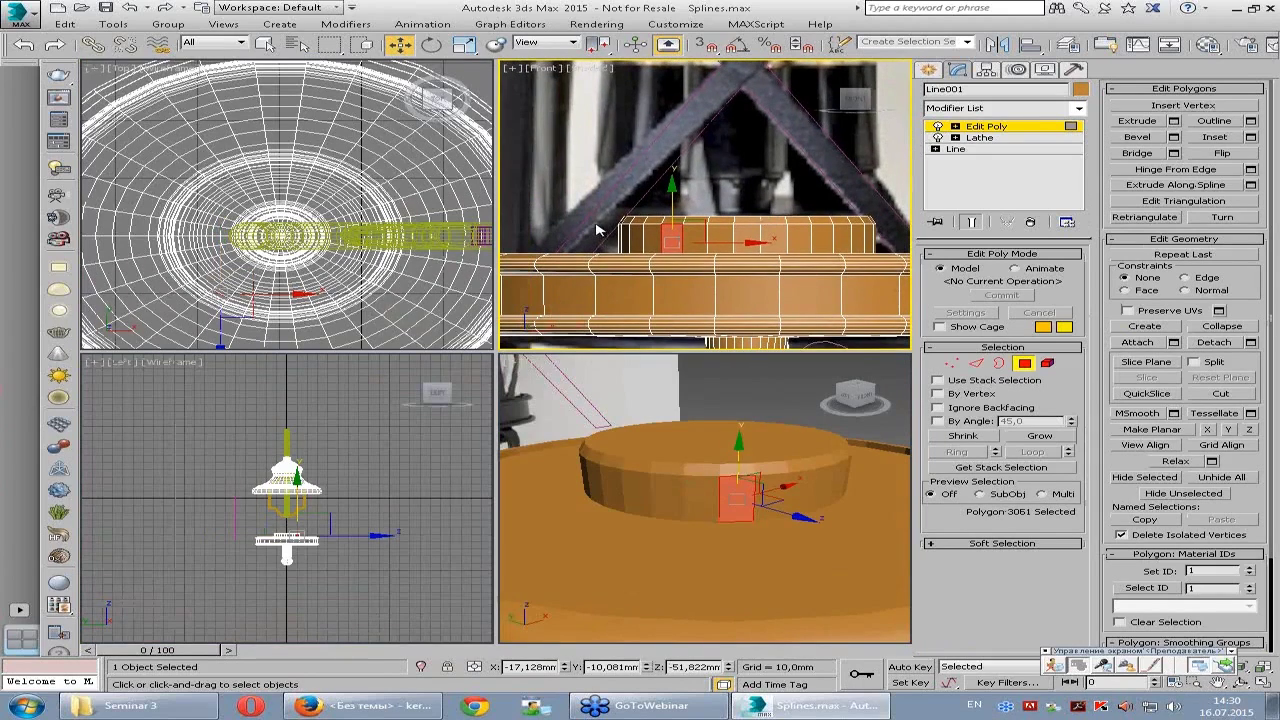
pyautogui.keyDown('shift'); pyautogui.click(845, 250); pyautogui.keyUp('shift')
pyautogui.moveTo(697, 415)
pyautogui.mouseDown(button='middle')
pyautogui.moveTo(605, 435)
pyautogui.moveTo(541, 215)
pyautogui.mouseUp(button='middle')
pyautogui.hotkey('alt', 'w')
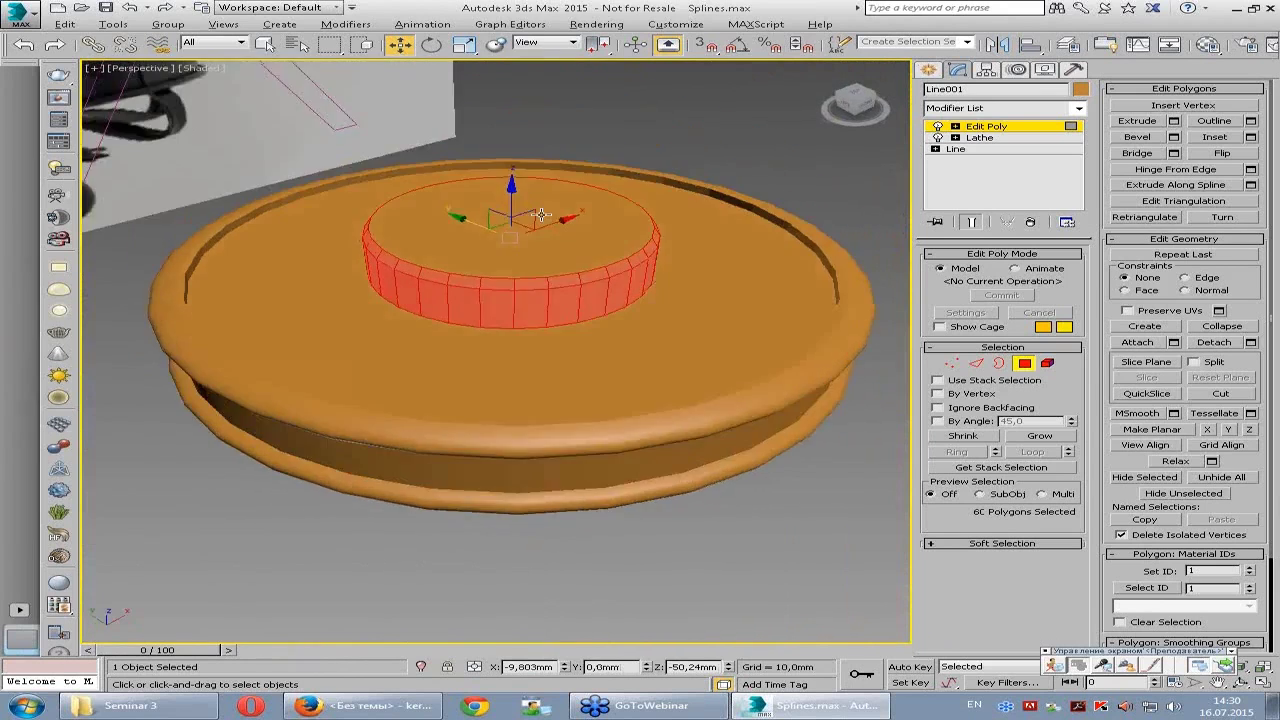
pyautogui.scroll(2, 541, 215)
pyautogui.scroll(-3, 1231, 261)
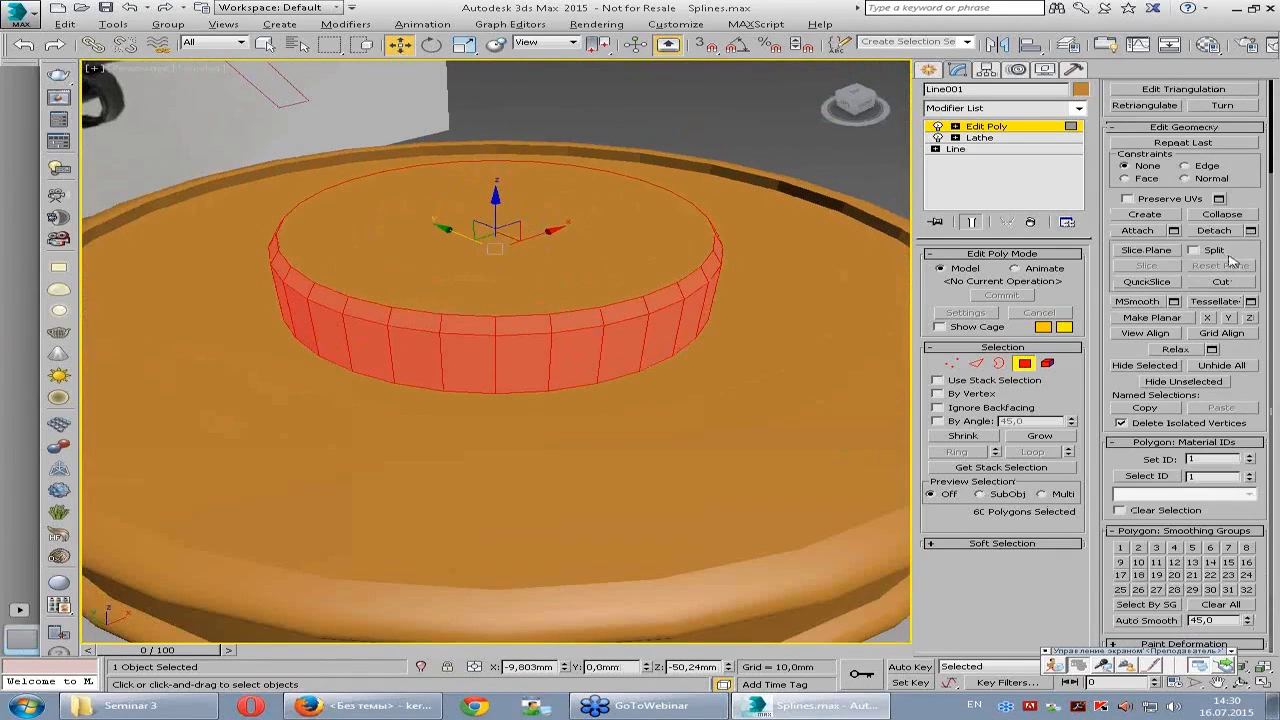
pyautogui.click(1121, 548)
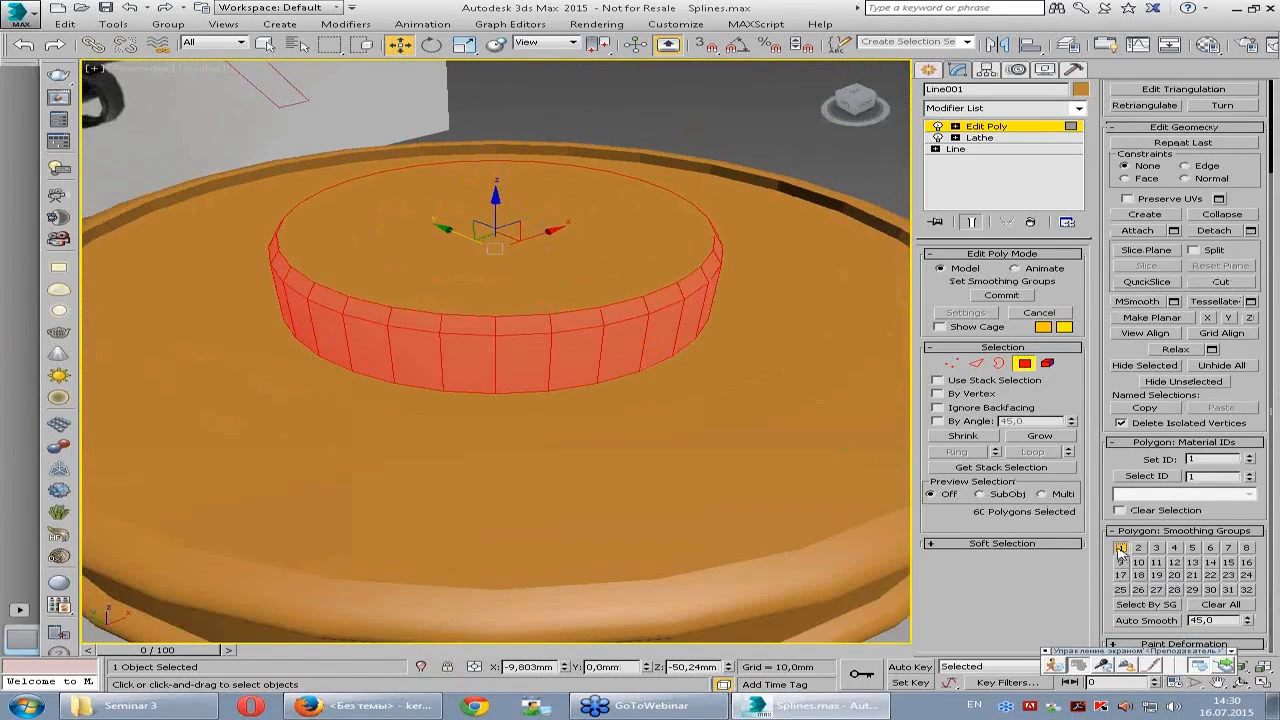
pyautogui.click(681, 146)
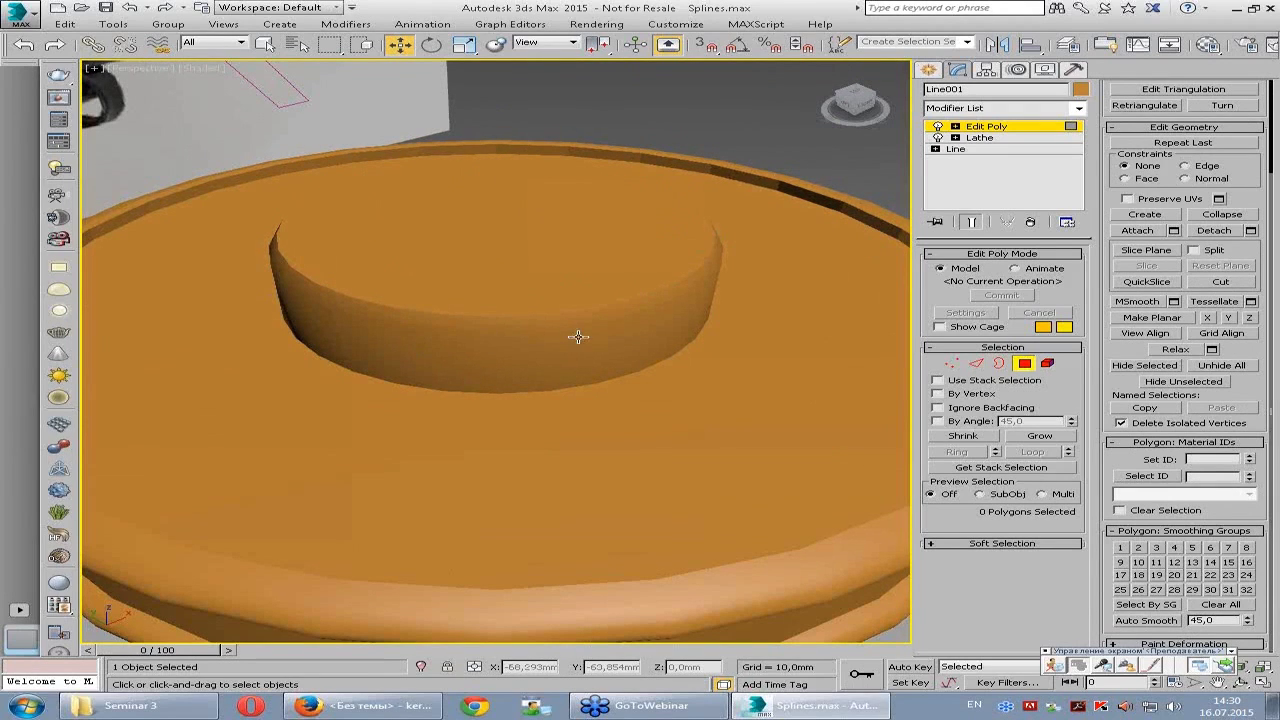
# - Put the disk's top rim faces into smoothing group 1, then deselect them
pyautogui.click(519, 321)
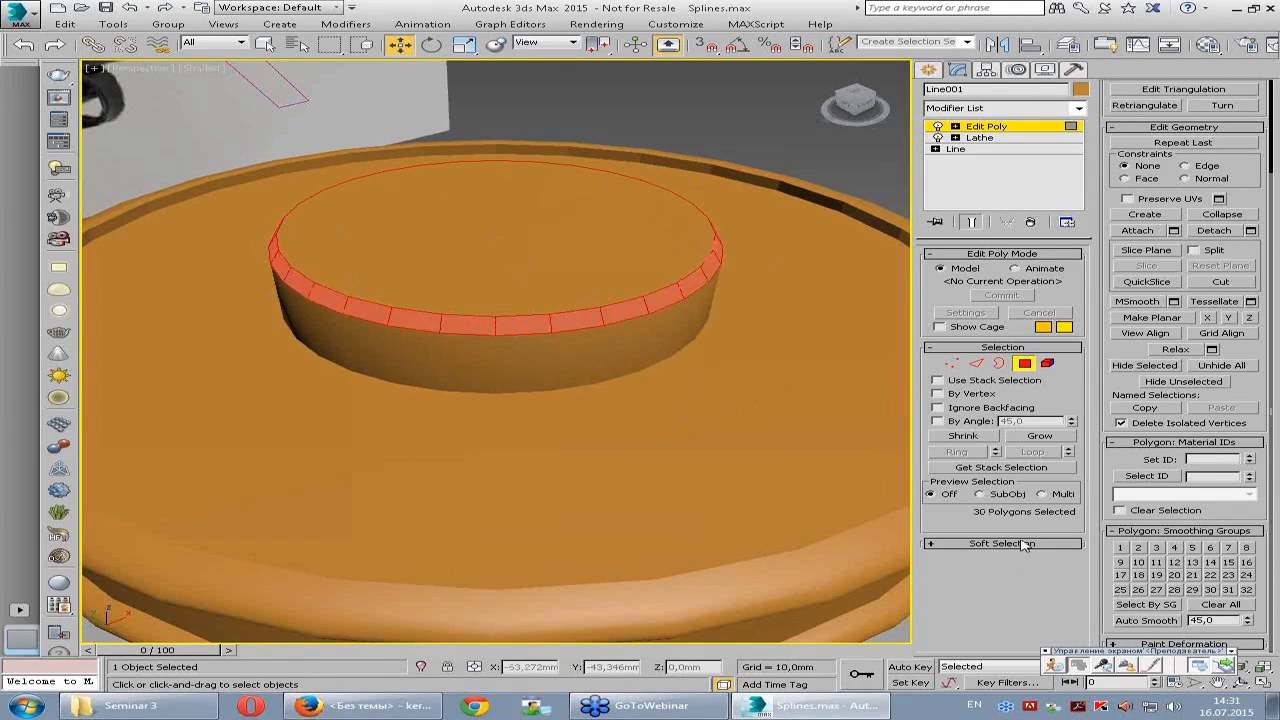
pyautogui.hotkey('ctrl', 'z')
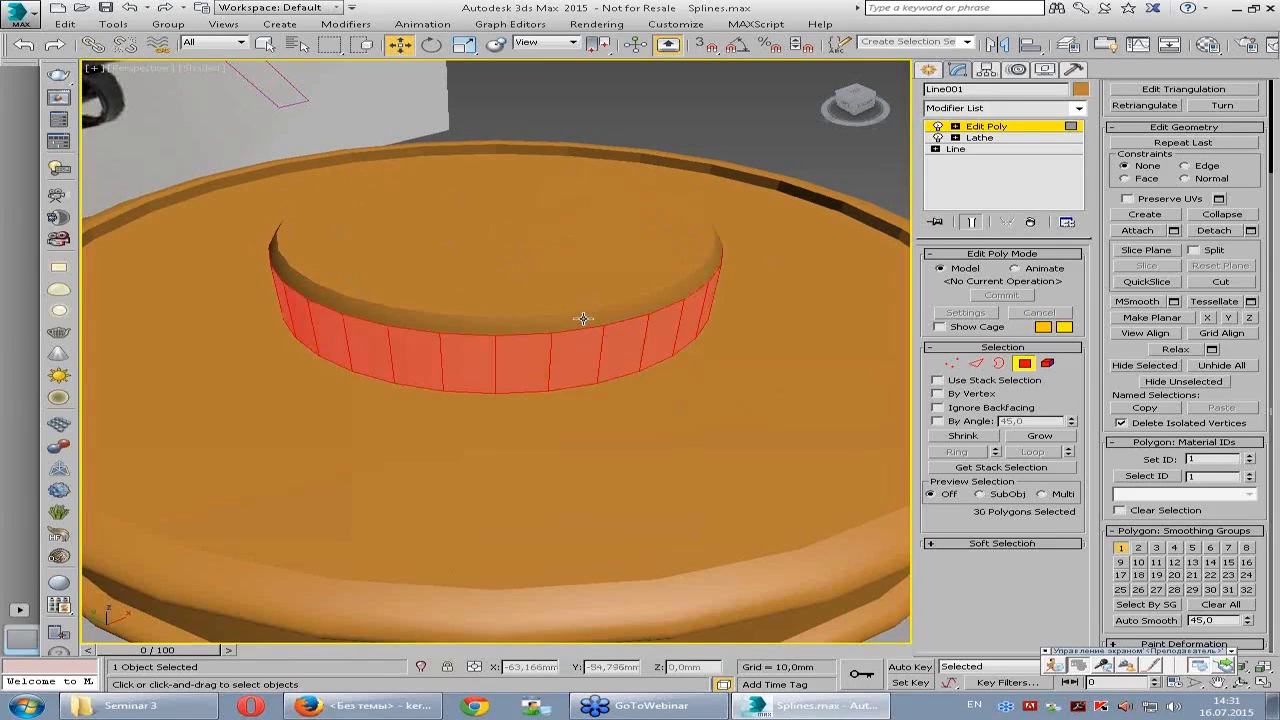
pyautogui.hotkey('ctrl', 'y')
pyautogui.click(1121, 548)
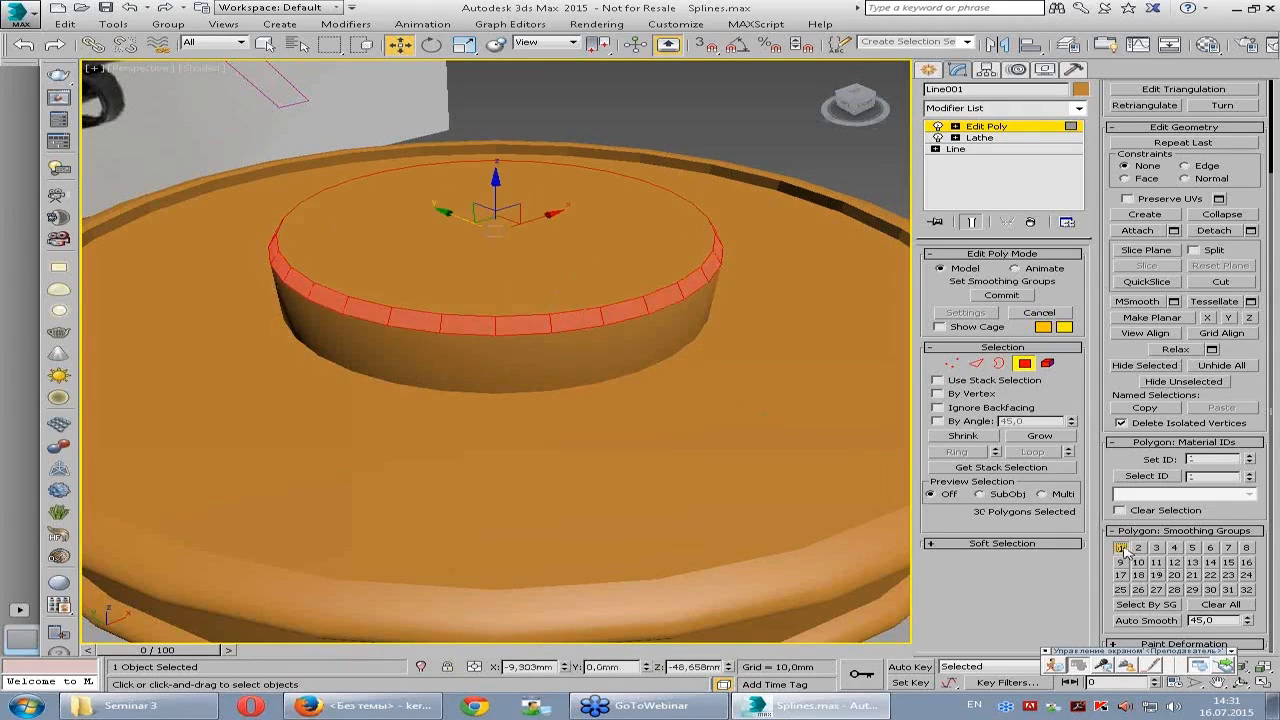
pyautogui.click(1123, 549)
pyautogui.click(746, 148)
# - Orbit around and under the raised disk to check its shading, then enter Border mode
pyautogui.moveTo(731, 194)
pyautogui.keyDown('alt'); pyautogui.mouseDown(button='middle')
pyautogui.moveTo(636, 328)
pyautogui.moveTo(485, 331)
pyautogui.mouseUp(button='middle'); pyautogui.keyUp('alt')
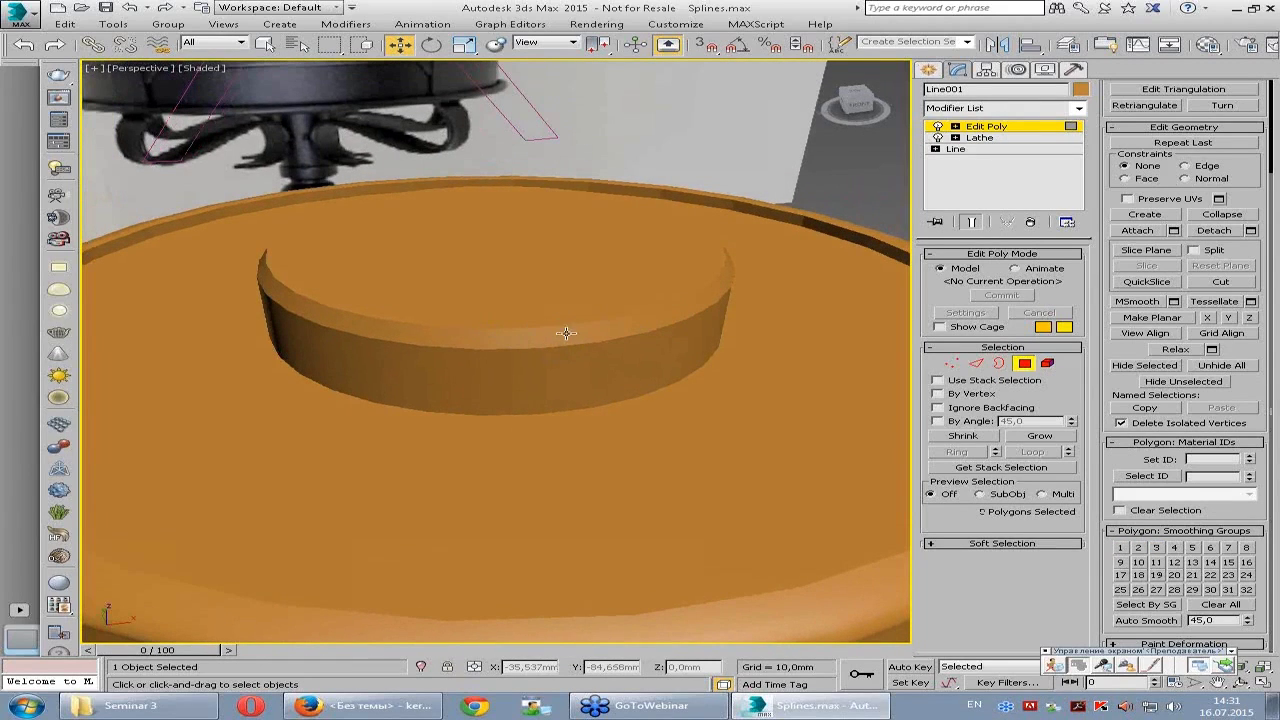
pyautogui.scroll(-2, 566, 333)
pyautogui.scroll(-3, 480, 320)
pyautogui.scroll(4, 382, 302)
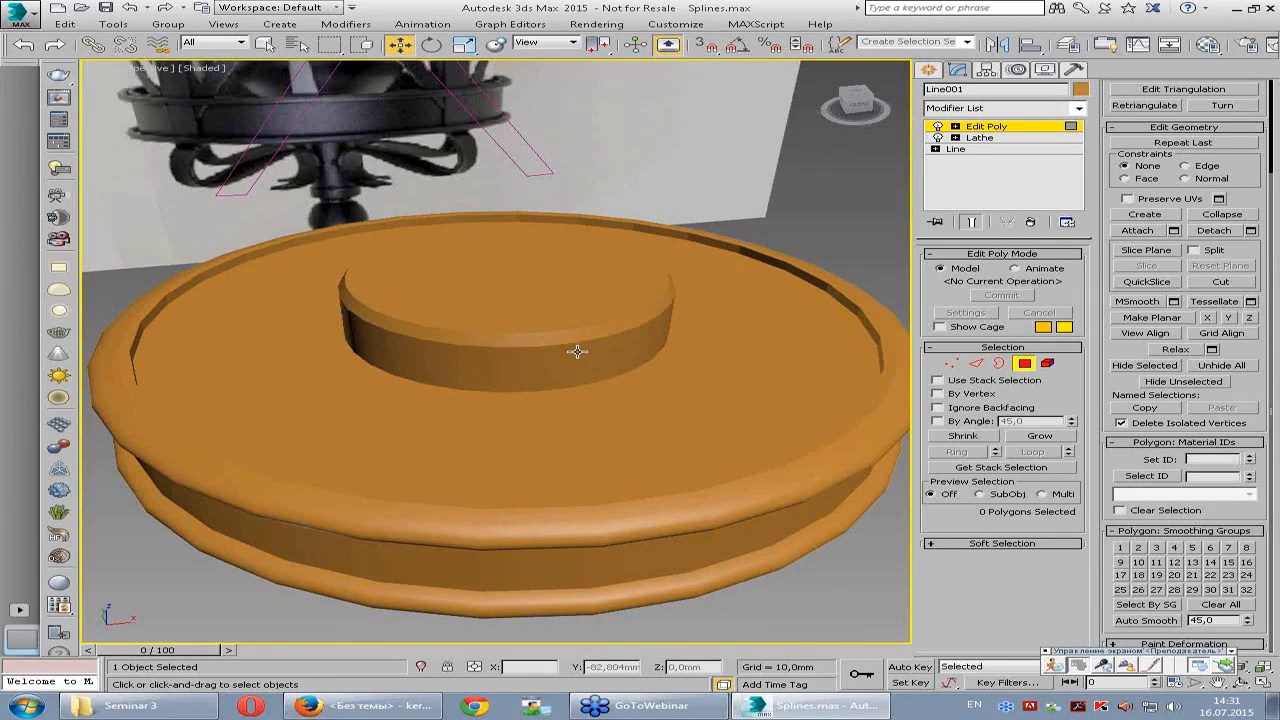
pyautogui.scroll(-2, 587, 301)
pyautogui.moveTo(580, 306)
pyautogui.keyDown('alt'); pyautogui.mouseDown(button='middle')
pyautogui.moveTo(609, 297)
pyautogui.moveTo(586, 308)
pyautogui.moveTo(651, 354)
pyautogui.moveTo(571, 309)
pyautogui.moveTo(617, 126)
pyautogui.moveTo(449, 297)
pyautogui.moveTo(435, 350)
pyautogui.mouseUp(button='middle'); pyautogui.keyUp('alt')
pyautogui.scroll(-2, 589, 292)
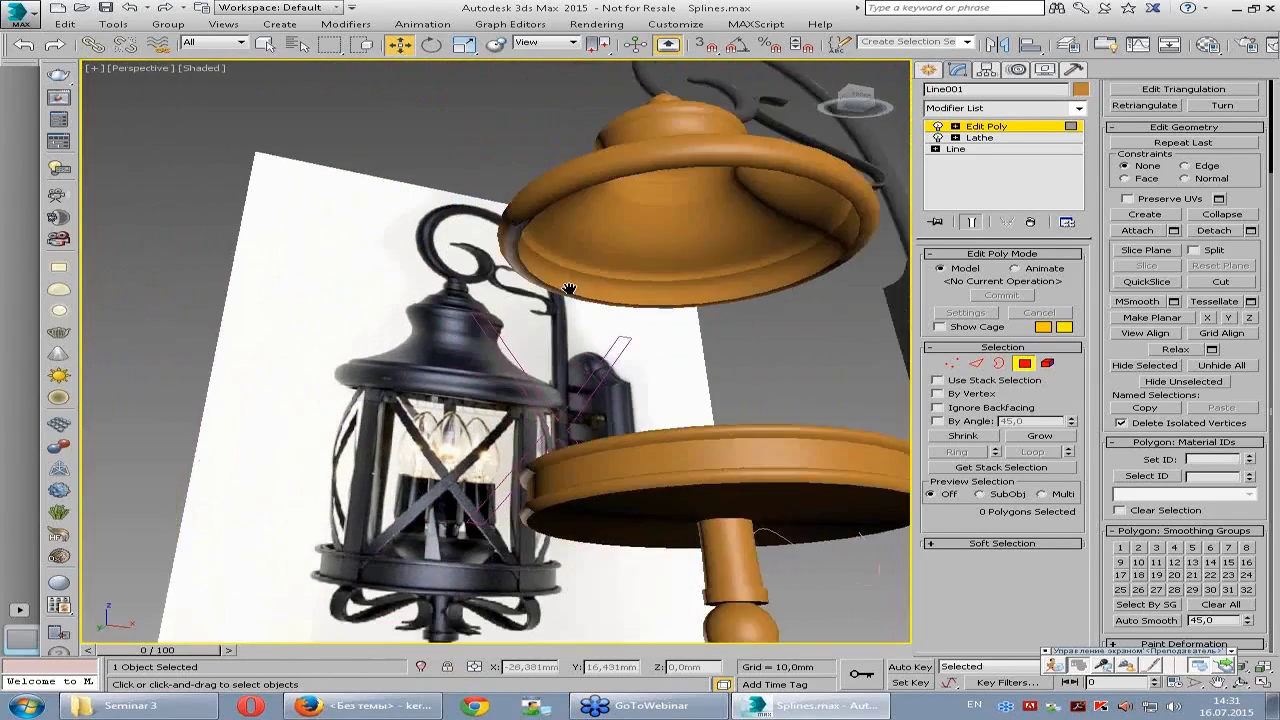
pyautogui.scroll(5, 425, 393)
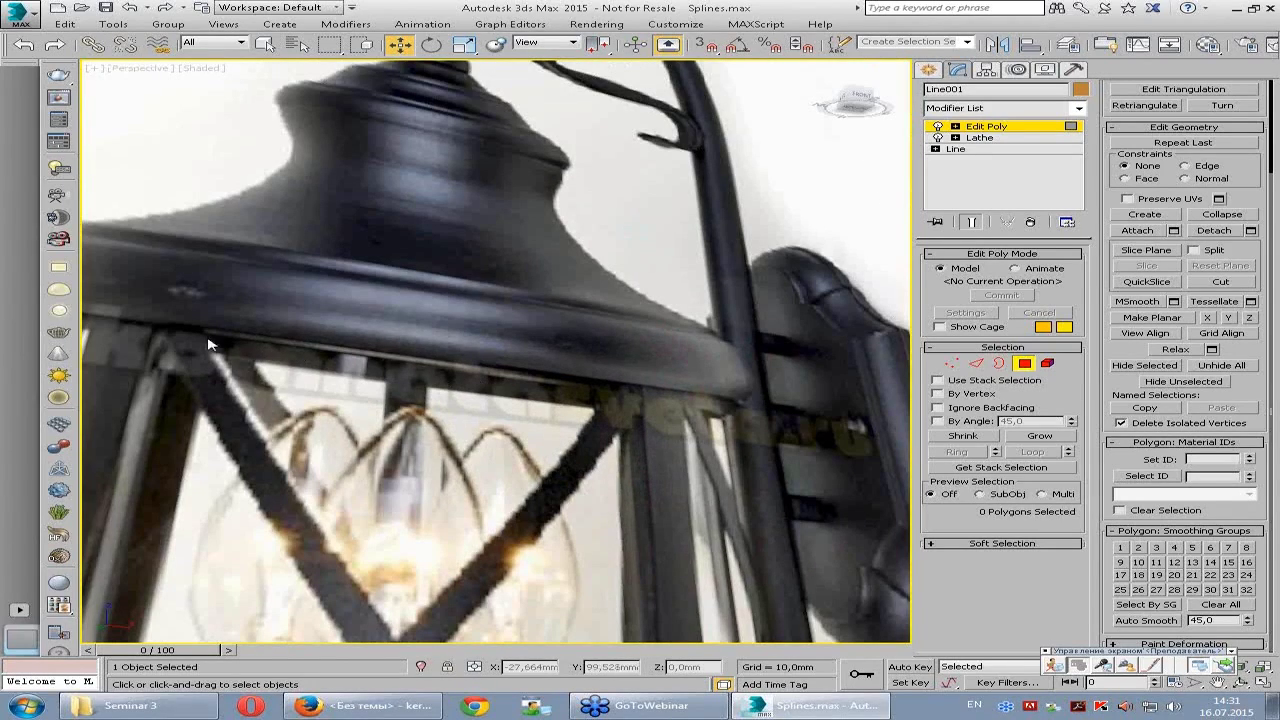
pyautogui.scroll(-5, 427, 372)
pyautogui.moveTo(427, 372)
pyautogui.keyDown('alt'); pyautogui.mouseDown(button='middle')
pyautogui.moveTo(672, 286)
pyautogui.moveTo(598, 284)
pyautogui.mouseUp(button='middle'); pyautogui.keyUp('alt')
pyautogui.scroll(4, 672, 286)
pyautogui.click(1000, 364)
# - Scale the cap's bottom border loop inward and close it with a Cap face
pyautogui.scroll(2, 598, 284)
pyautogui.press('r')
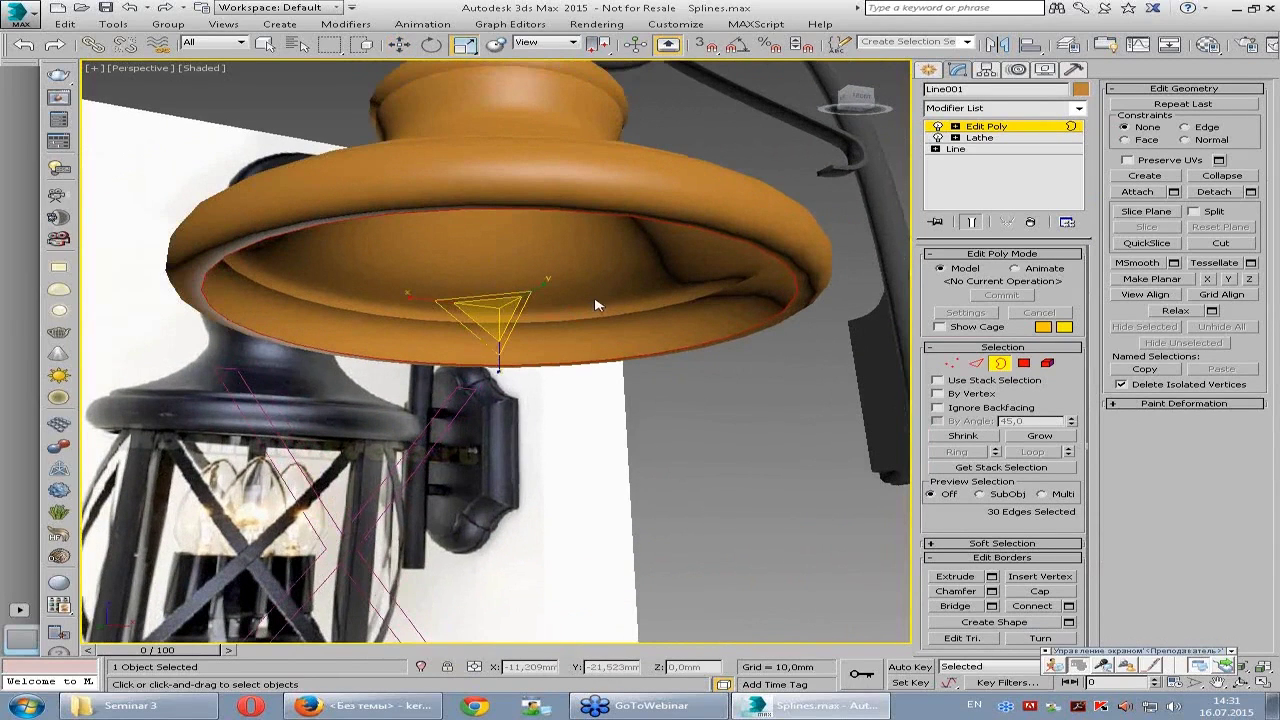
pyautogui.moveTo(502, 304); pyautogui.dragTo(506, 333)
pyautogui.press('F4')
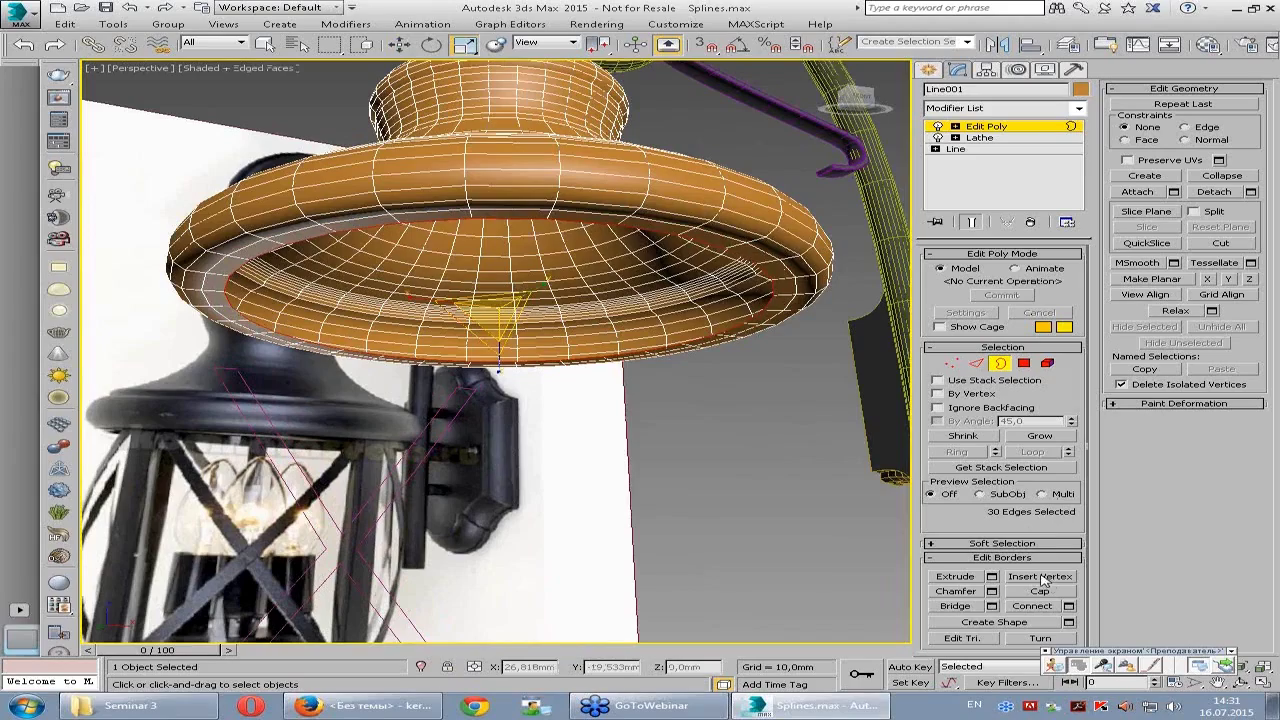
pyautogui.click(1048, 591)
pyautogui.scroll(-5, 688, 449)
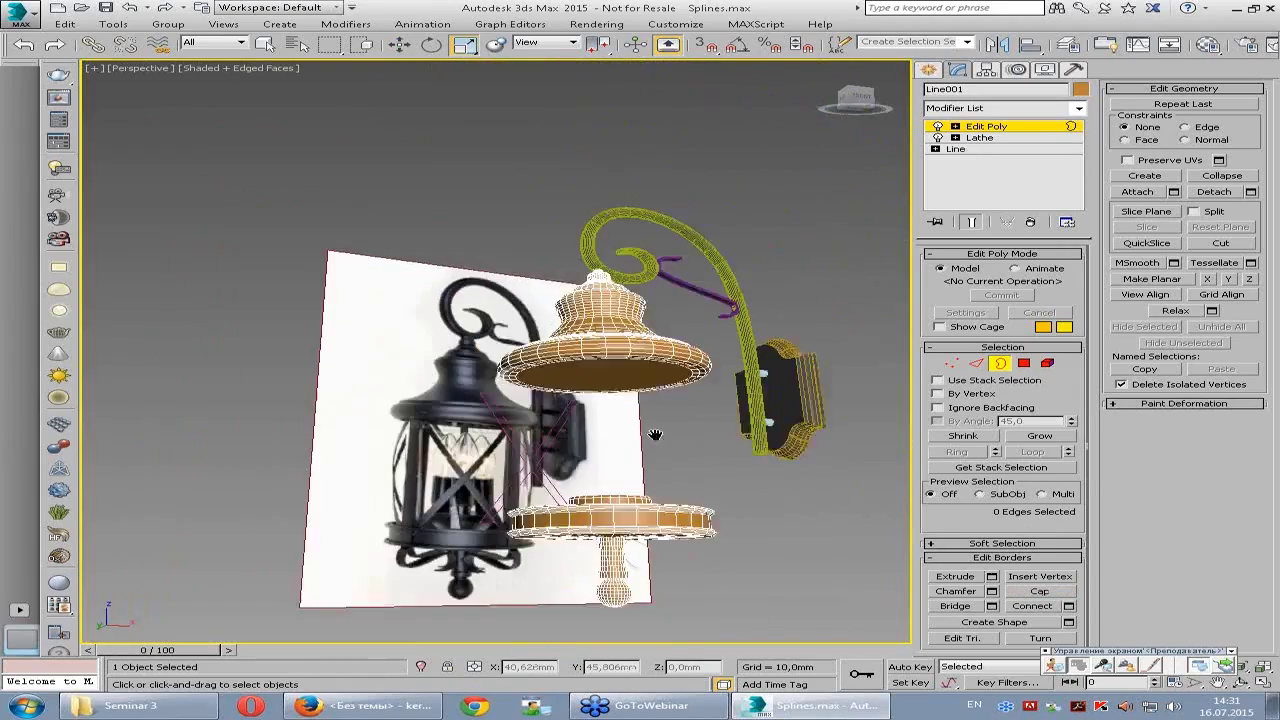
pyautogui.moveTo(655, 427)
pyautogui.keyDown('alt'); pyautogui.mouseDown(button='middle')
pyautogui.moveTo(522, 384)
pyautogui.moveTo(629, 394)
pyautogui.mouseUp(button='middle'); pyautogui.keyUp('alt')
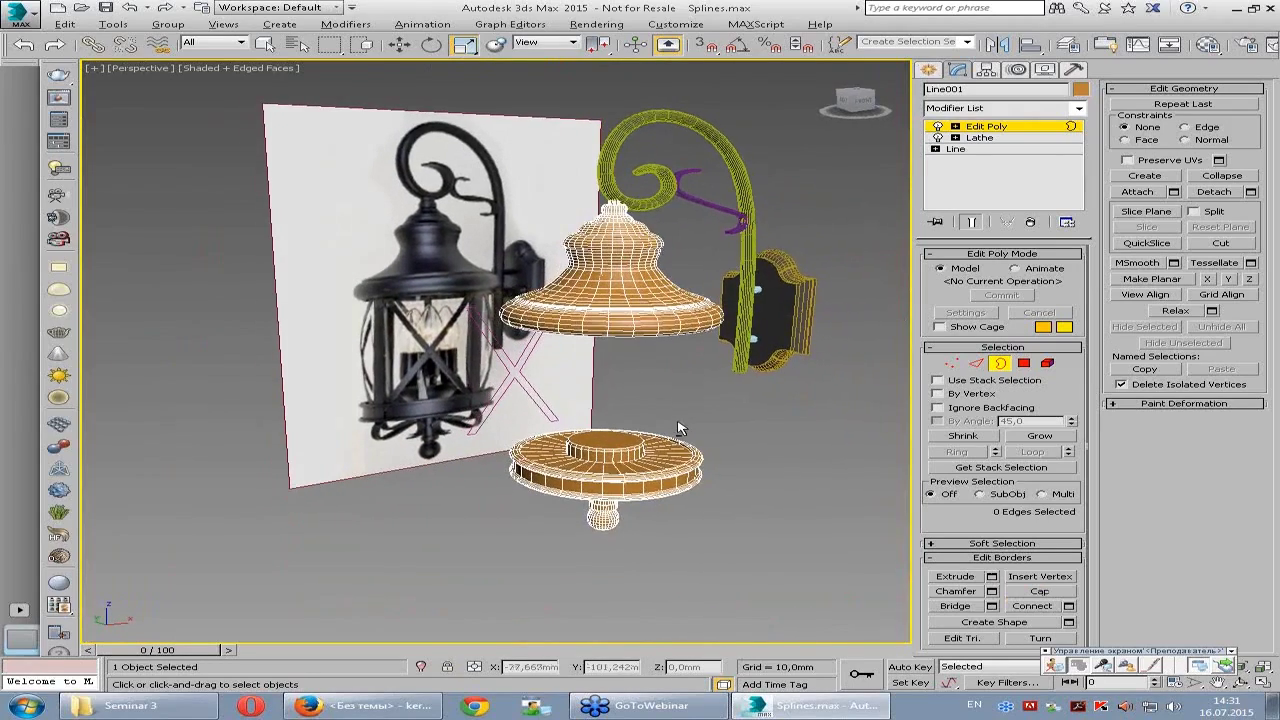
pyautogui.scroll(1, 629, 394)
pyautogui.scroll(1, 617, 422)
pyautogui.scroll(1, 566, 360)
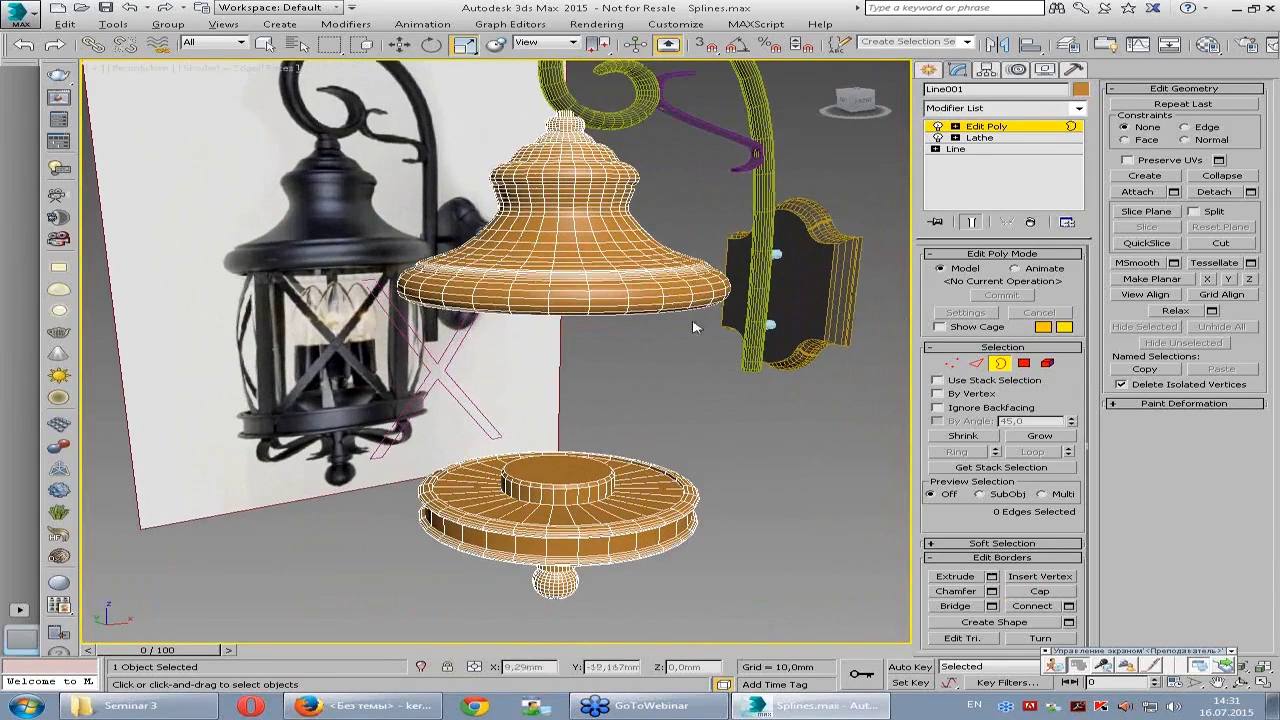
# - Return to the Edit Poly top level and pan, zoom, orbit to compare against the lantern photo
pyautogui.click(995, 128)
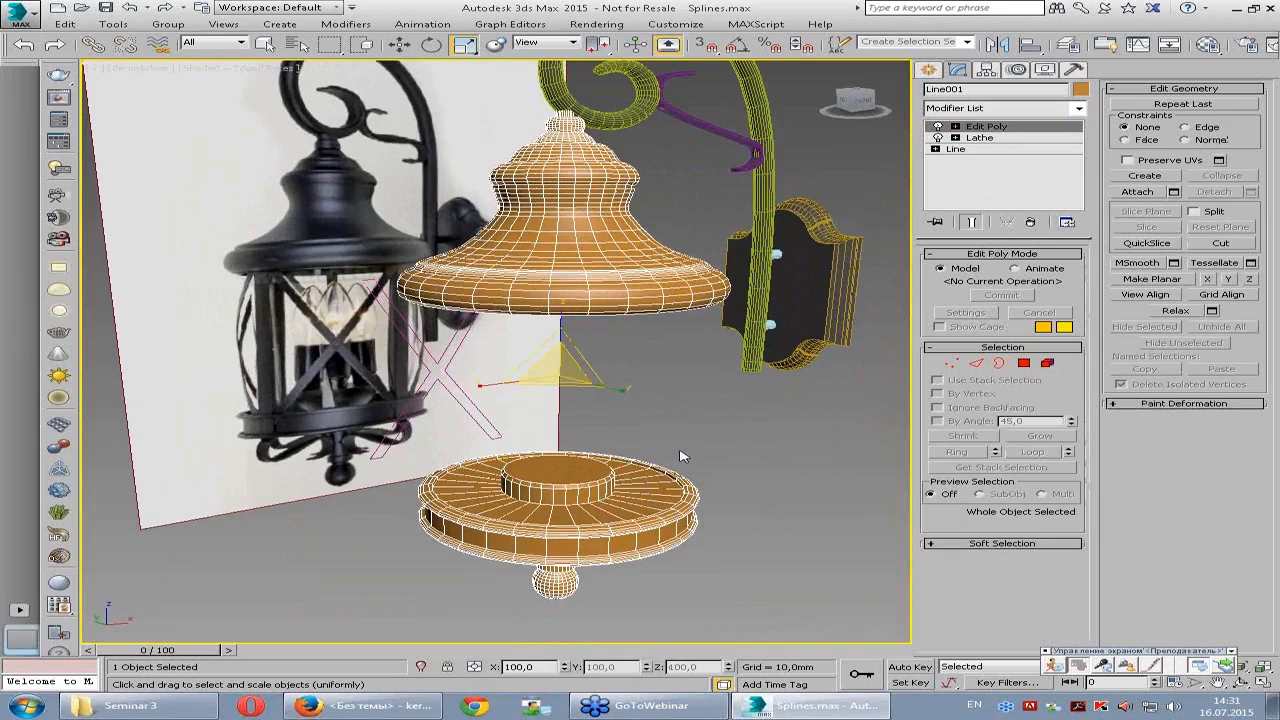
pyautogui.moveTo(561, 421); pyautogui.dragTo(601, 386, button='middle')
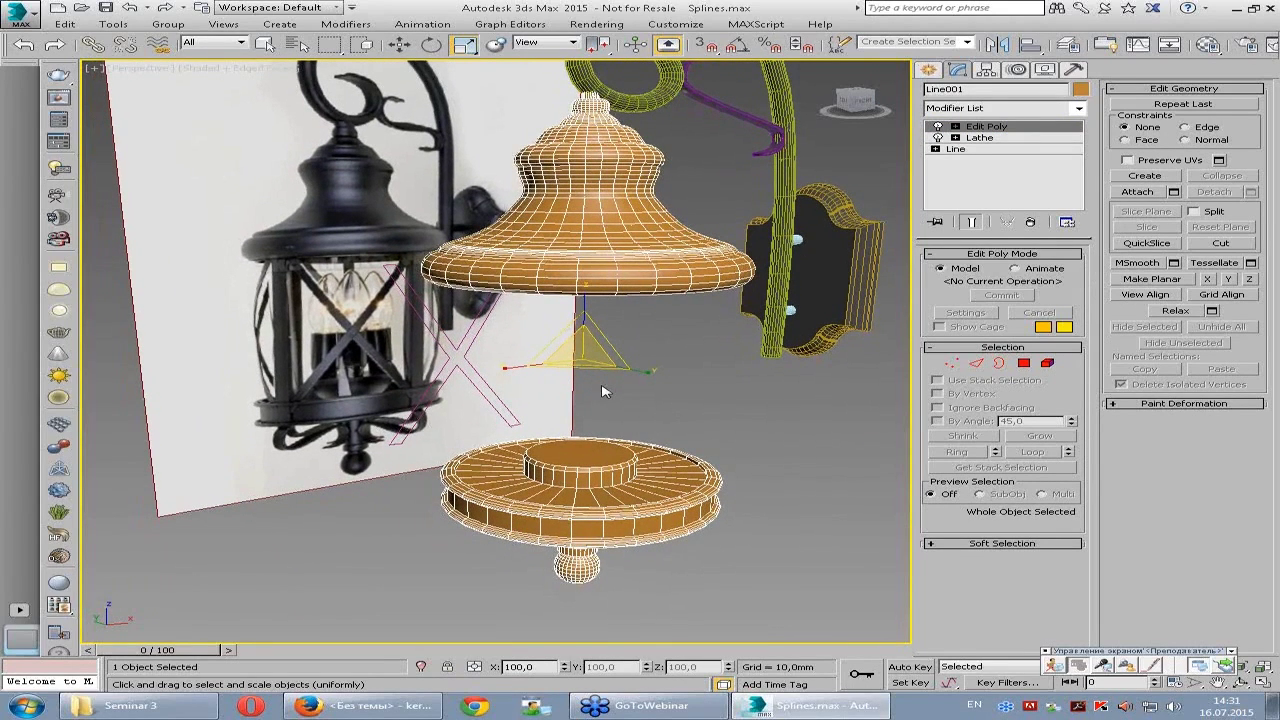
pyautogui.moveTo(324, 352); pyautogui.dragTo(438, 340, button='middle')
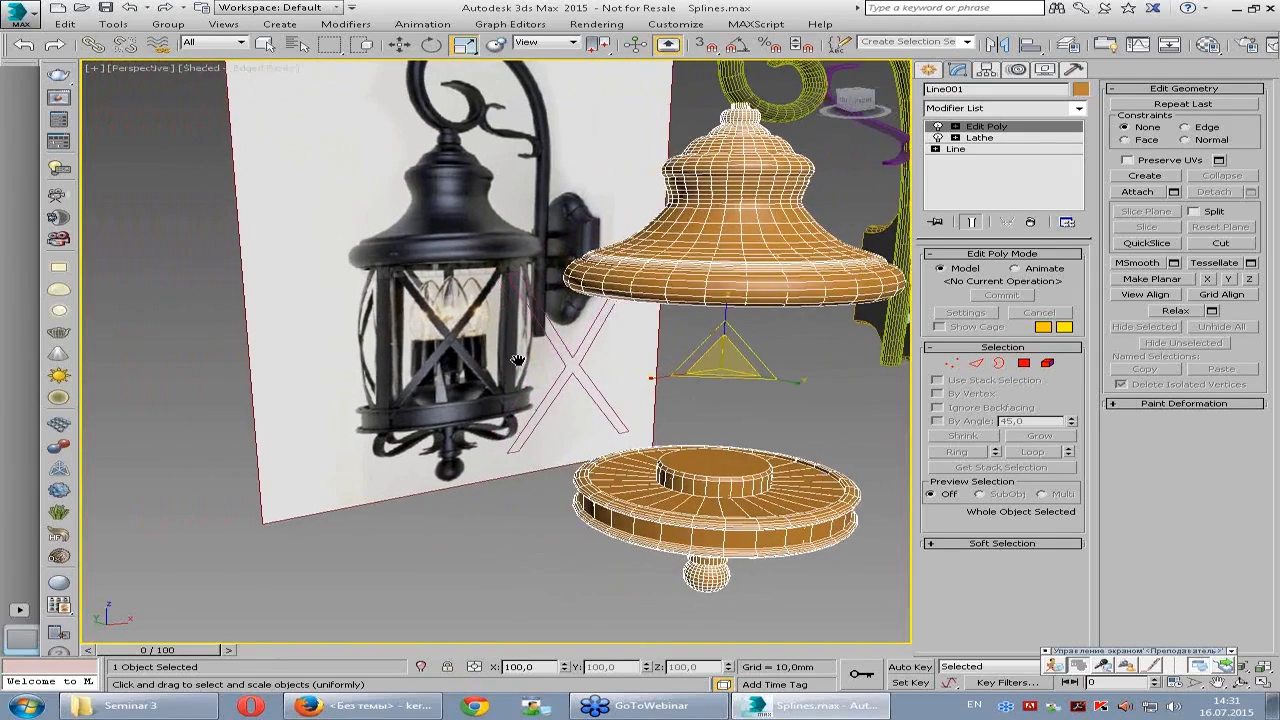
pyautogui.scroll(3, 453, 321)
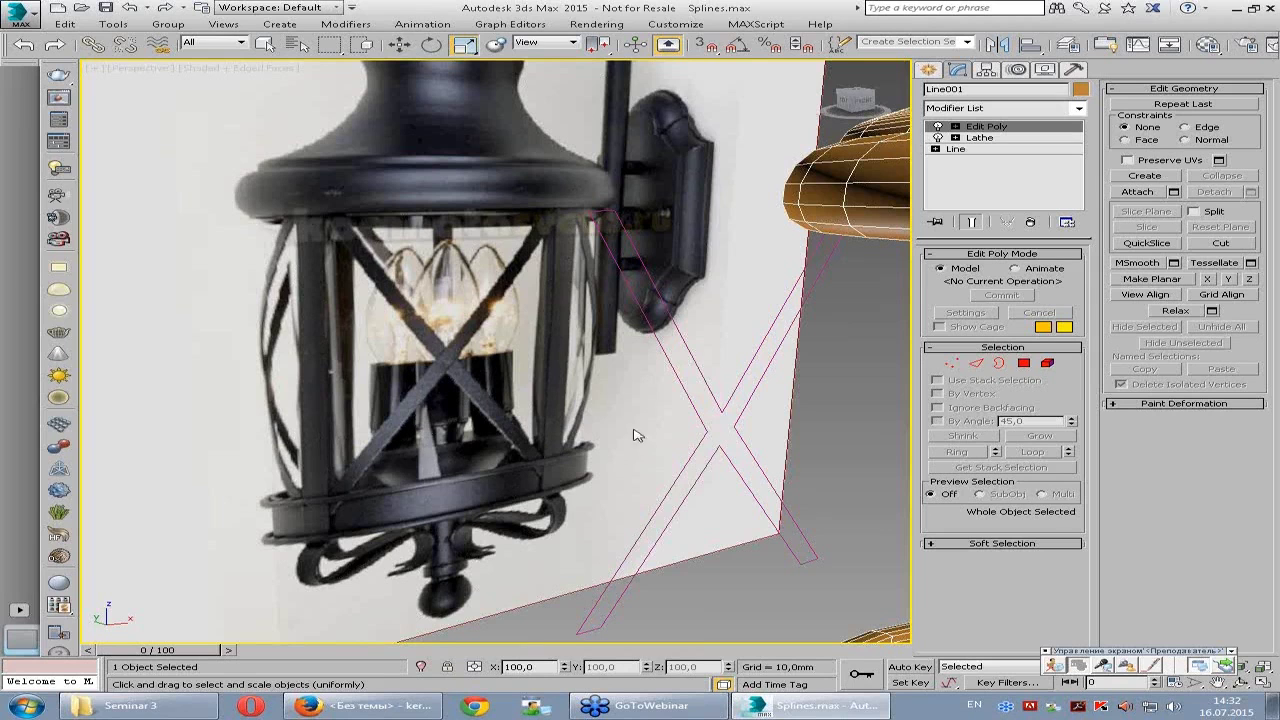
pyautogui.scroll(-2, 612, 398)
pyautogui.scroll(-2, 465, 368)
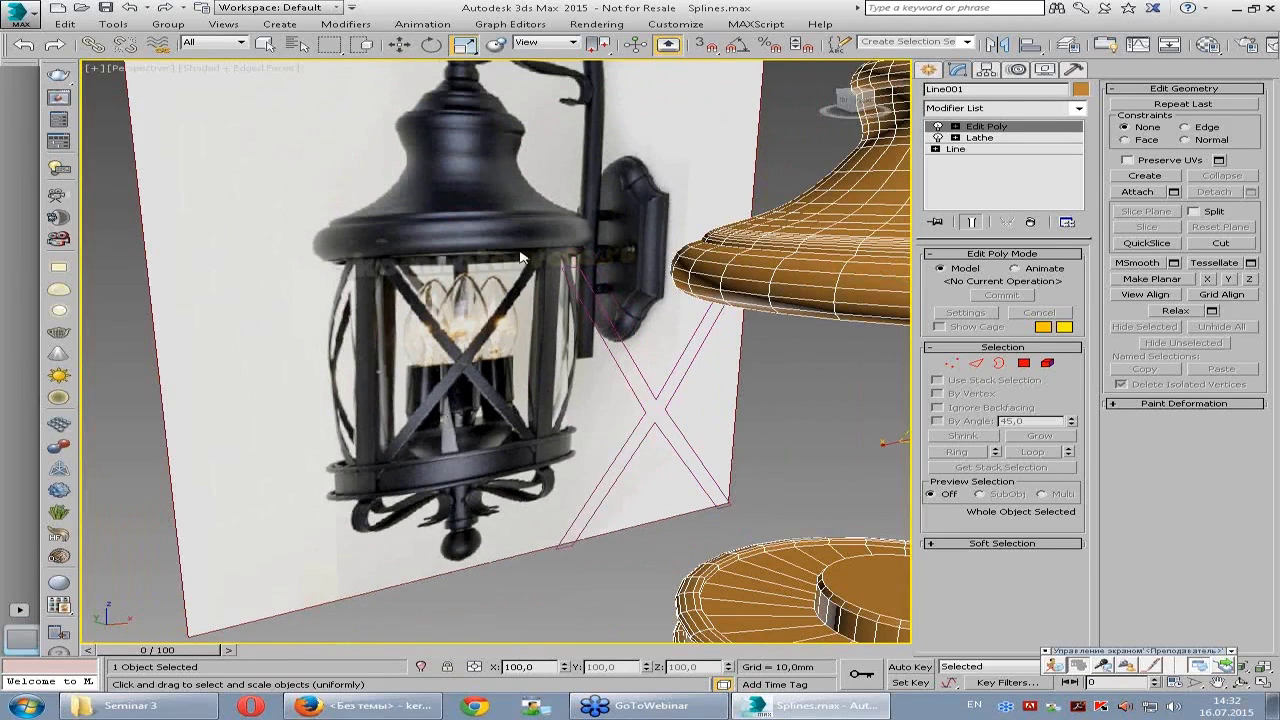
pyautogui.scroll(-1, 612, 398)
pyautogui.scroll(-1, 616, 399)
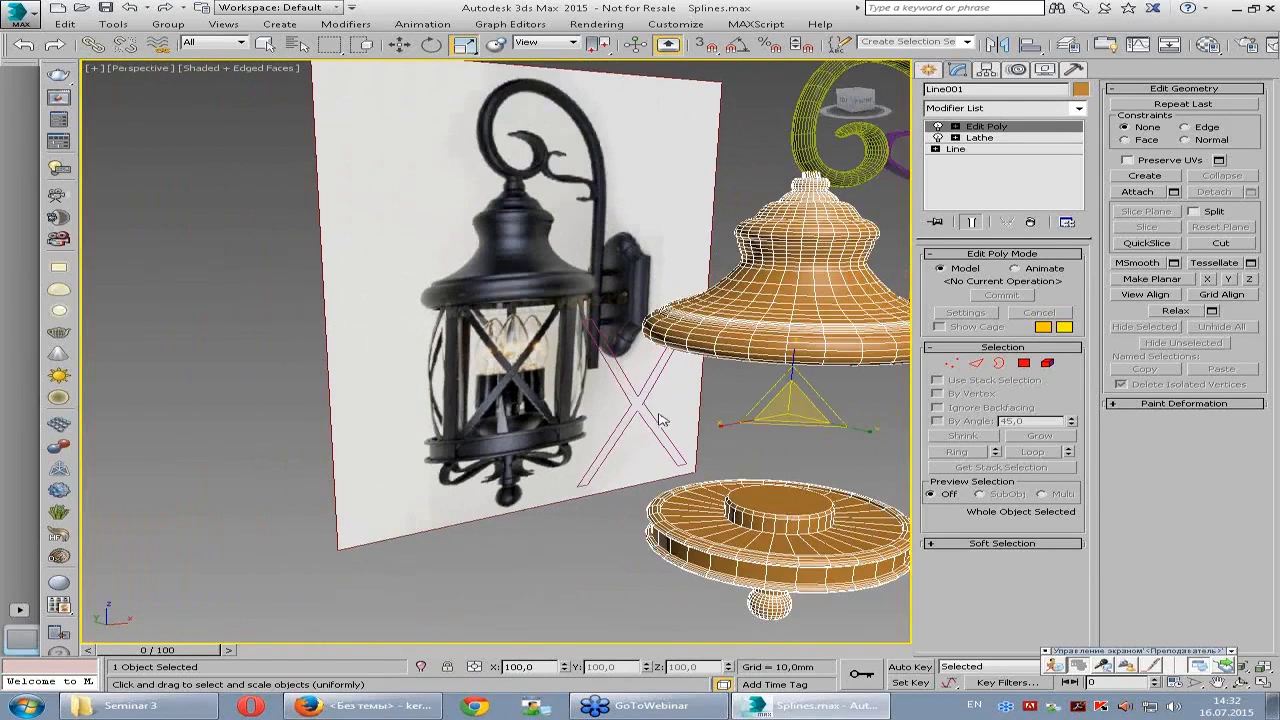
pyautogui.scroll(2, 660, 420)
pyautogui.scroll(1, 660, 420)
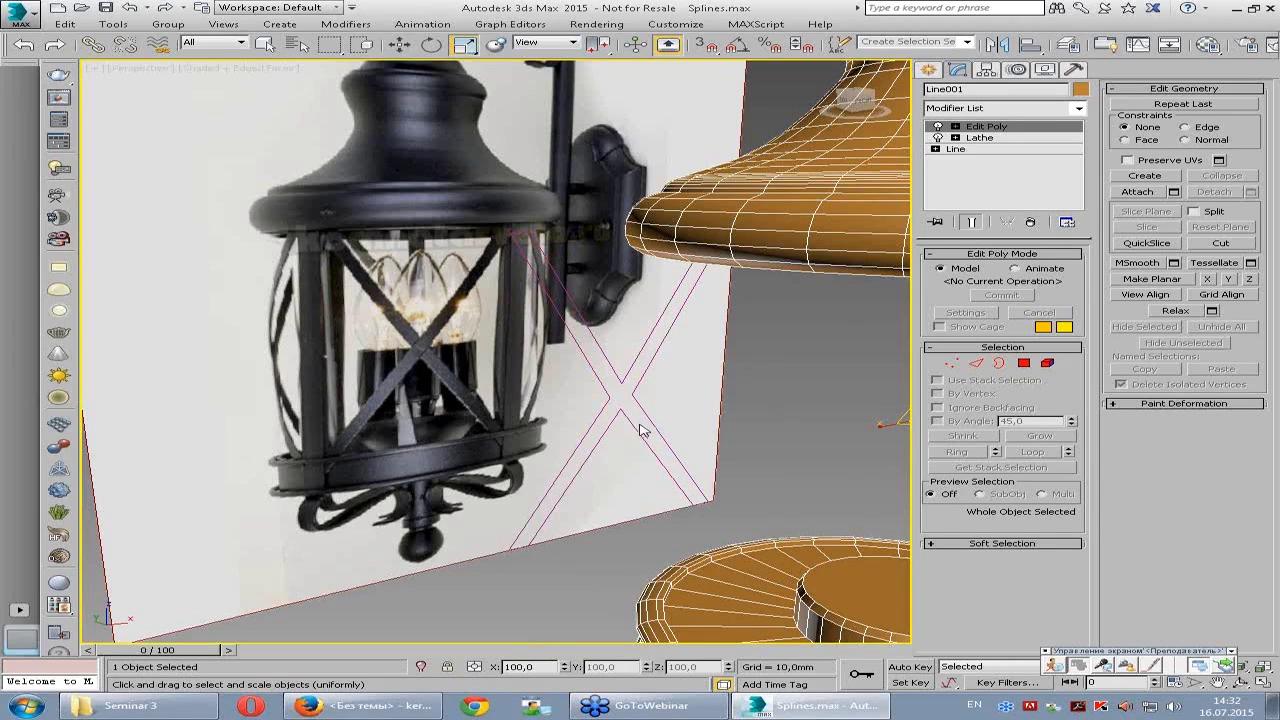
pyautogui.keyDown('alt'); pyautogui.moveTo(645, 413); pyautogui.dragTo(663, 414, button='middle'); pyautogui.keyUp('alt')
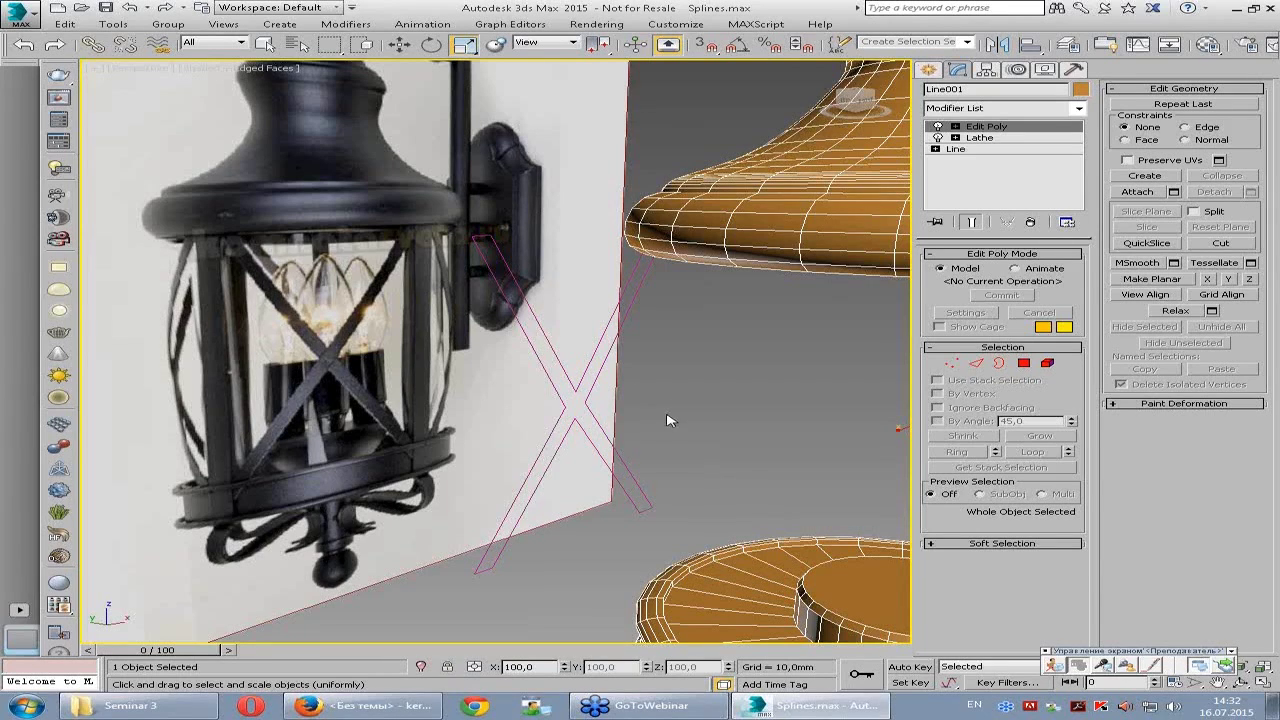
pyautogui.scroll(-3, 671, 357)
# - Unhide all objects, select the Glass body, and Shift-scale it to start a clone
pyautogui.rightClick(451, 498)
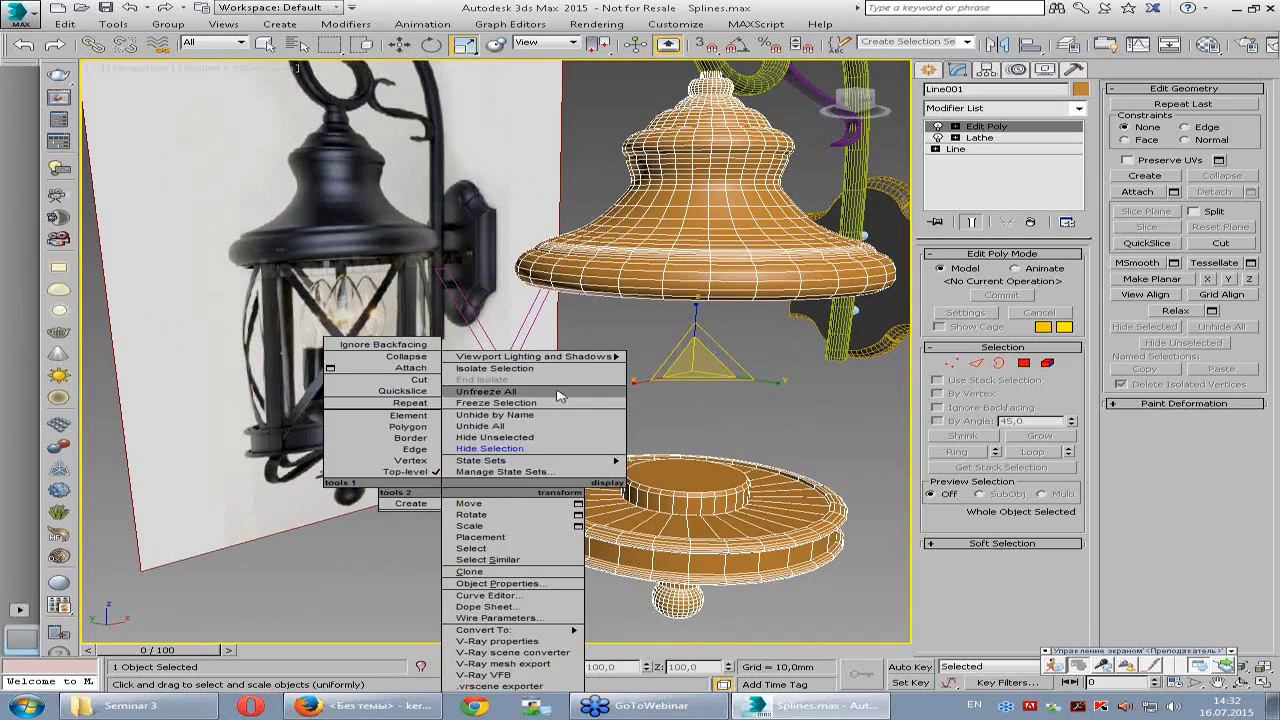
pyautogui.click(515, 425)
pyautogui.click(632, 470)
pyautogui.moveTo(623, 423)
pyautogui.keyDown('alt'); pyautogui.mouseDown(button='middle')
pyautogui.moveTo(763, 434)
pyautogui.moveTo(657, 429)
pyautogui.mouseUp(button='middle'); pyautogui.keyUp('alt')
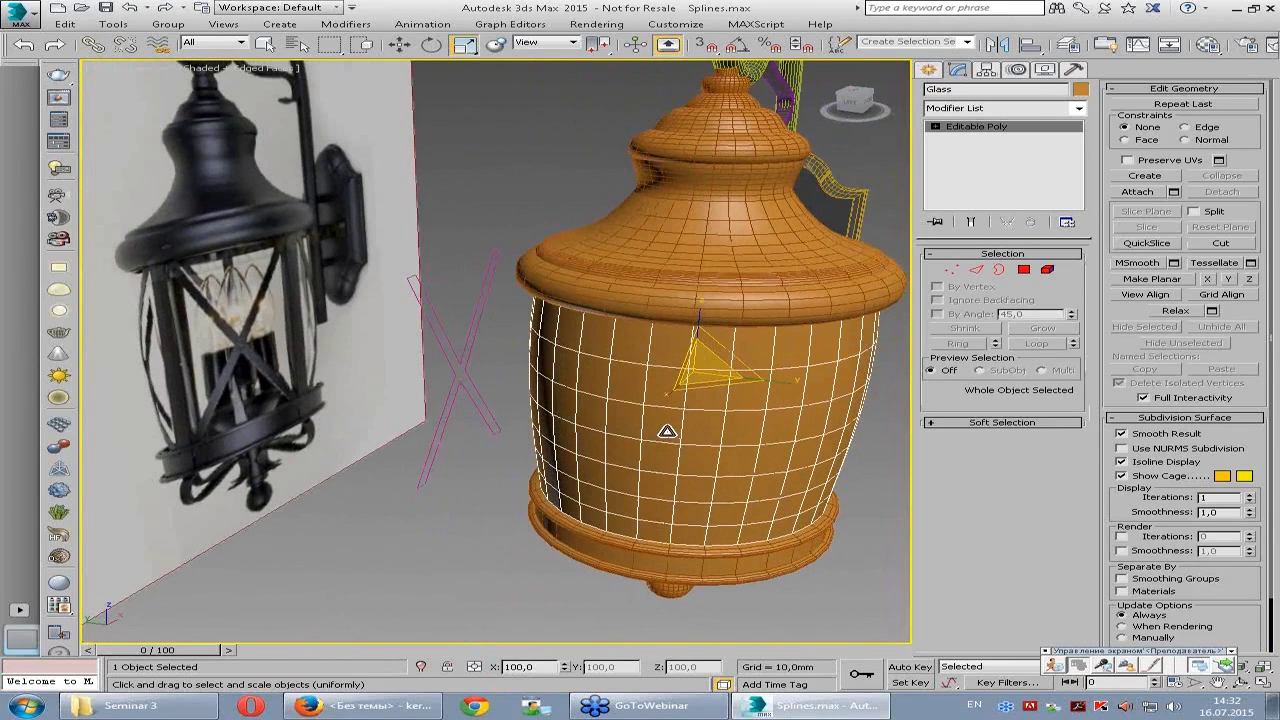
pyautogui.keyDown('alt'); pyautogui.moveTo(663, 423); pyautogui.dragTo(634, 437, button='middle'); pyautogui.keyUp('alt')
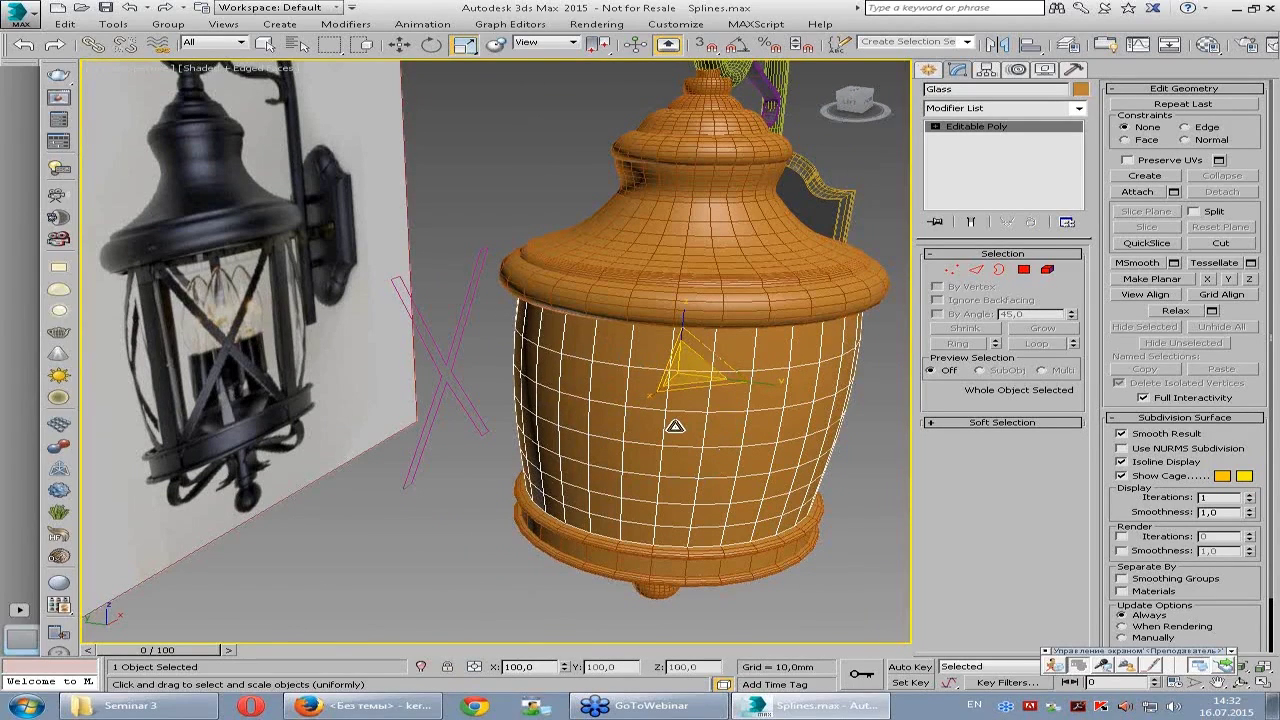
pyautogui.keyDown('shift'); pyautogui.moveTo(678, 431); pyautogui.dragTo(680, 438); pyautogui.keyUp('shift')
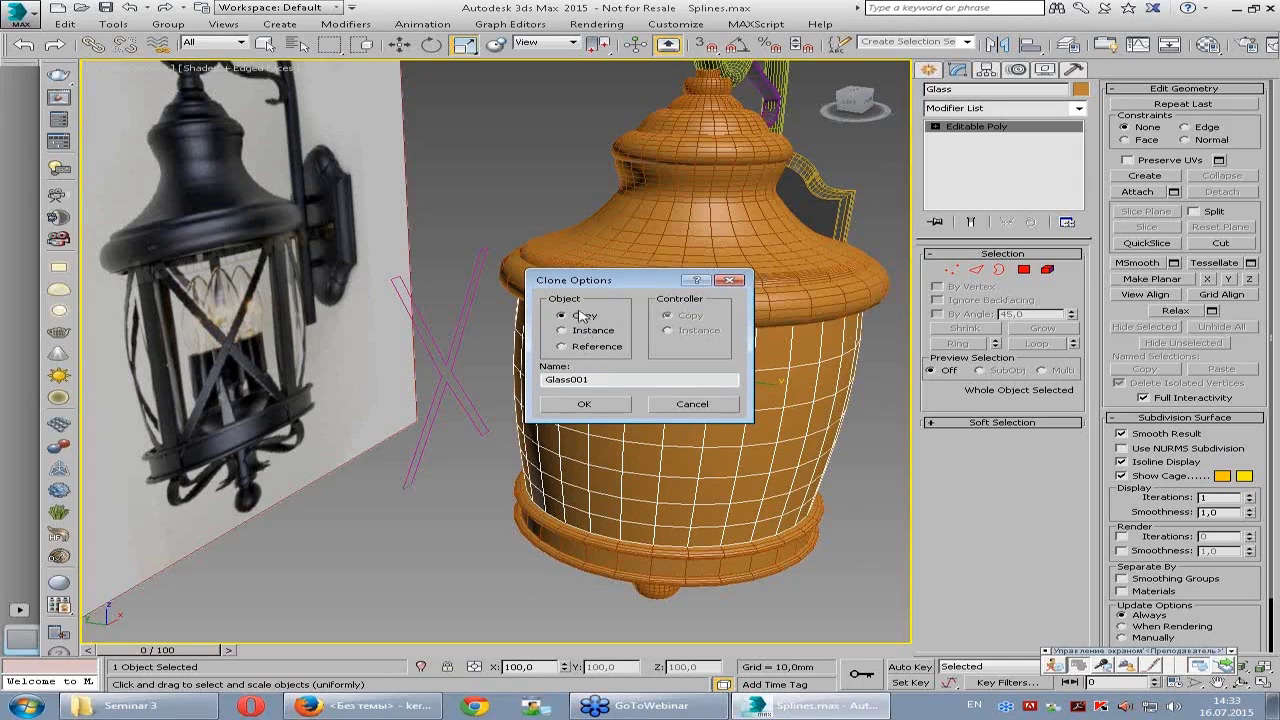
# - Create a Copy of Glass named Glass001 and hide it
pyautogui.moveTo(600, 380); pyautogui.dragTo(532, 392)
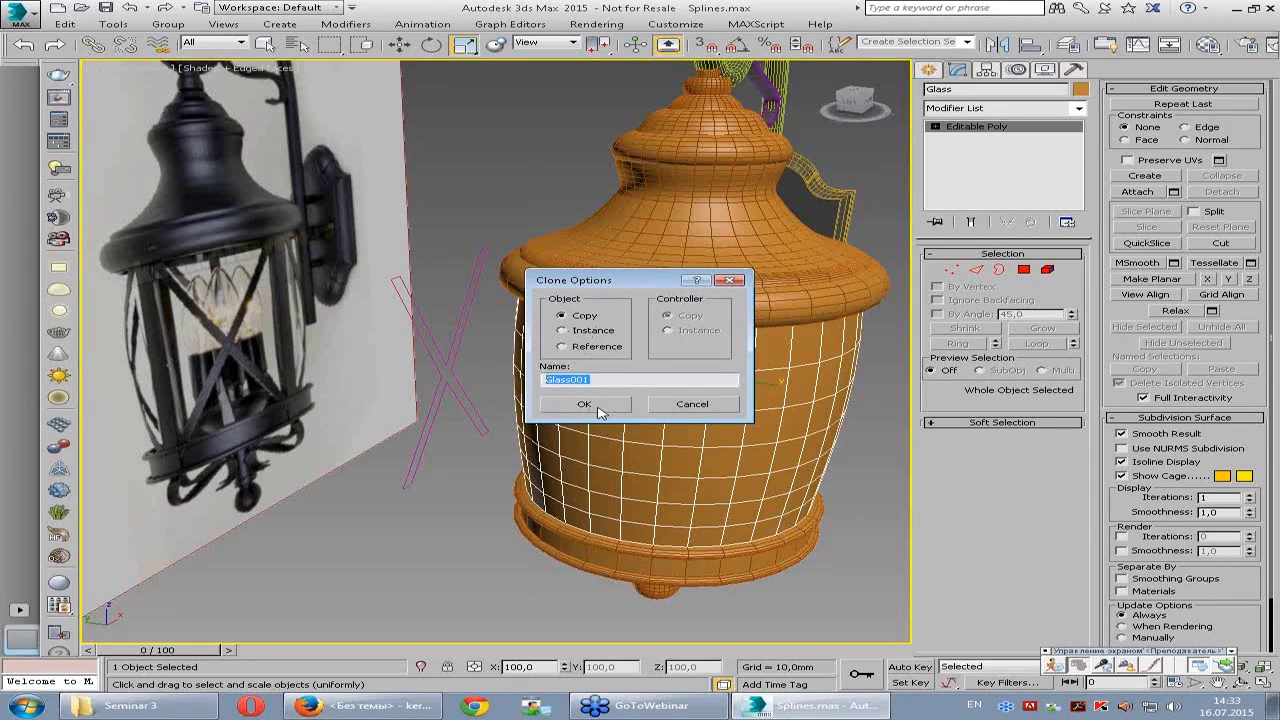
pyautogui.click(586, 405)
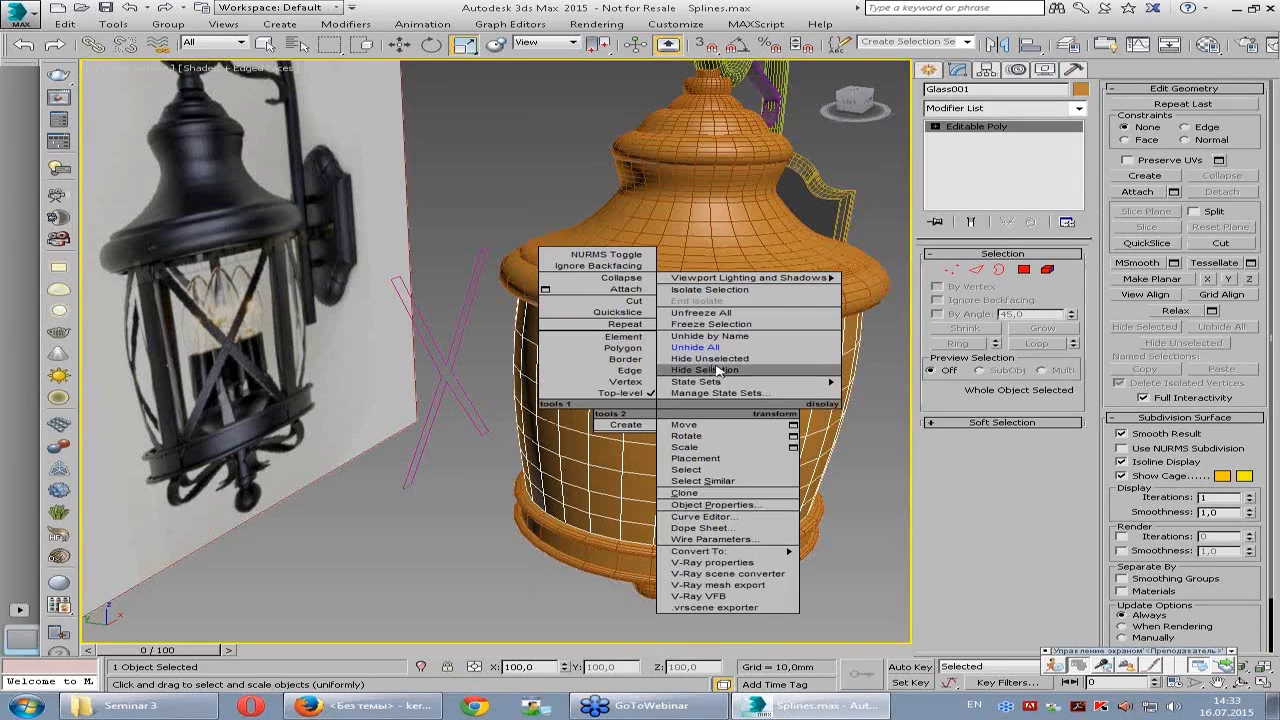
pyautogui.click(745, 372)
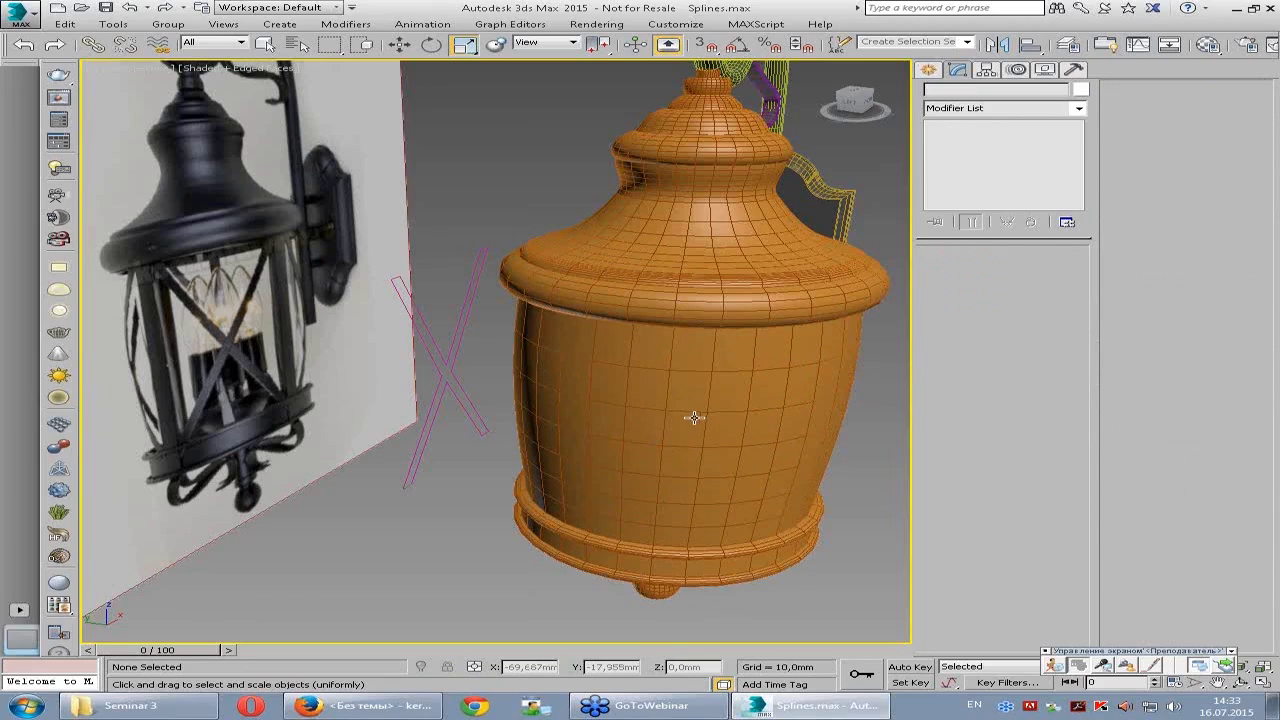
pyautogui.click(663, 393)
pyautogui.moveTo(626, 414)
pyautogui.keyDown('alt'); pyautogui.mouseDown(button='middle')
pyautogui.moveTo(598, 413)
pyautogui.moveTo(666, 420)
pyautogui.moveTo(647, 422)
pyautogui.mouseUp(button='middle'); pyautogui.keyUp('alt')
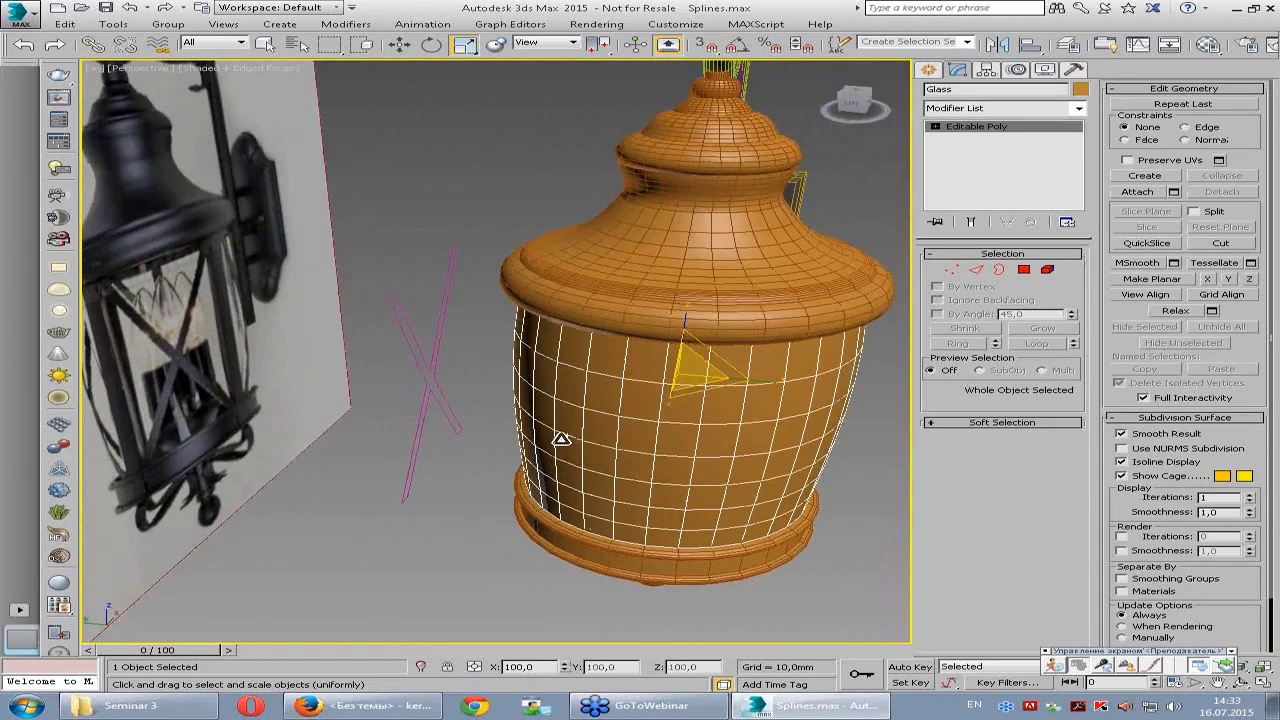
pyautogui.keyDown('alt'); pyautogui.moveTo(563, 437); pyautogui.dragTo(564, 445, button='middle'); pyautogui.keyUp('alt')
pyautogui.moveTo(750, 458); pyautogui.dragTo(600, 413, button='middle')
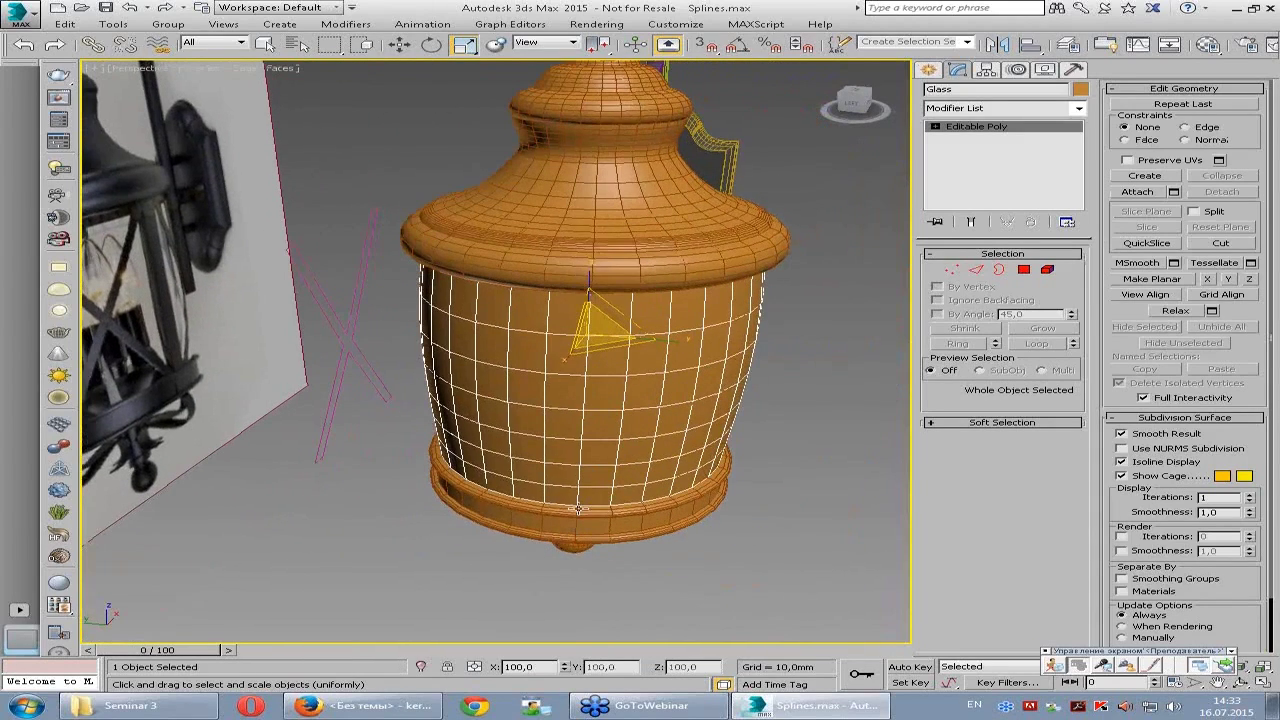
pyautogui.keyDown('alt'); pyautogui.moveTo(531, 363); pyautogui.dragTo(529, 380, button='middle'); pyautogui.keyUp('alt')
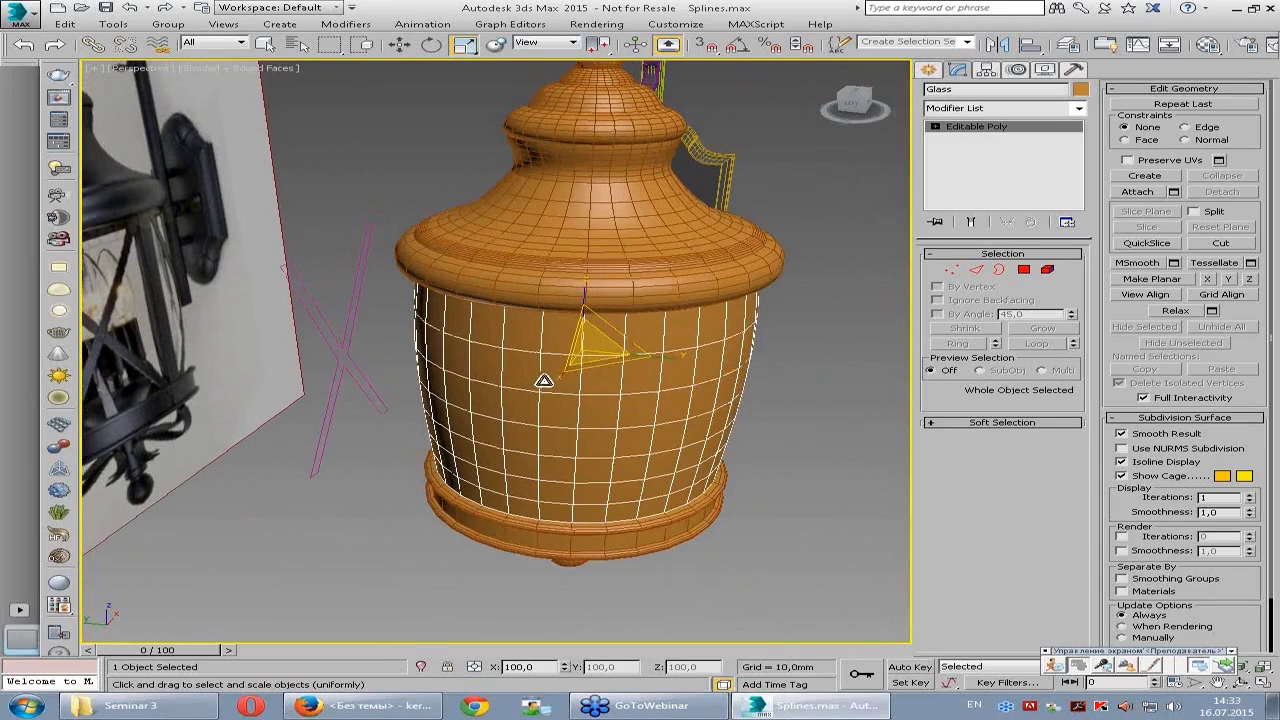
pyautogui.click(338, 356)
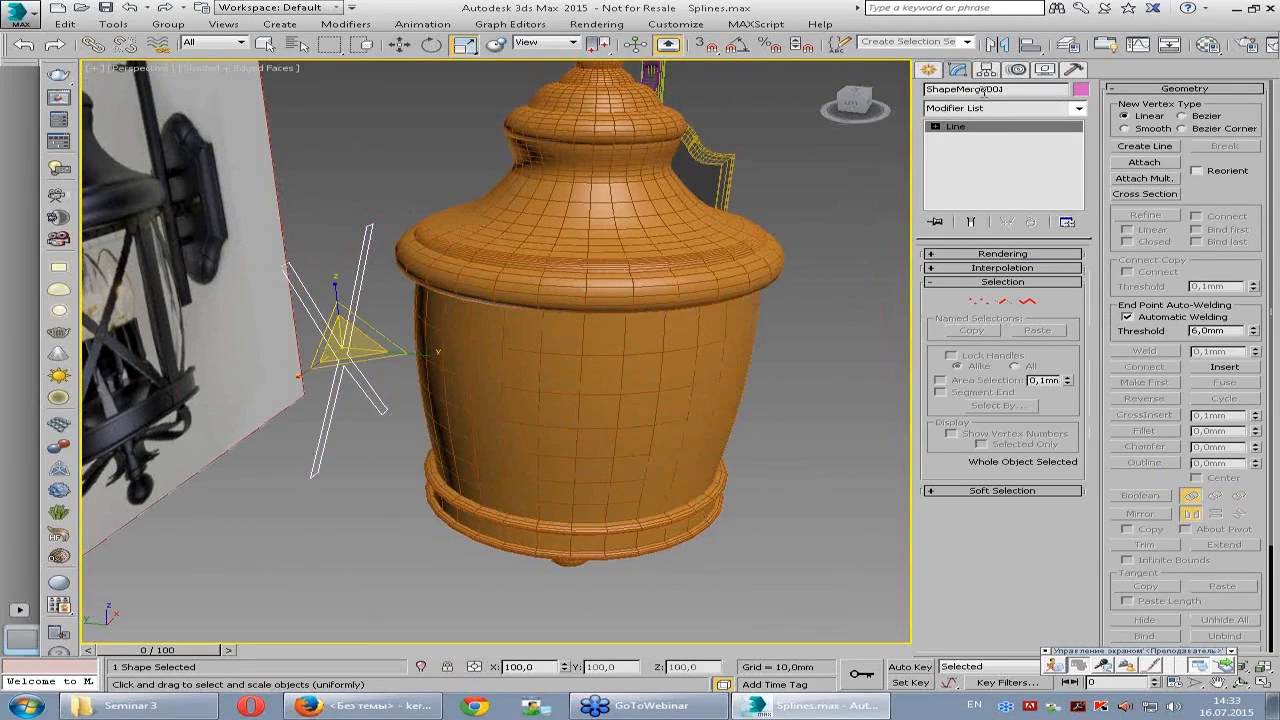
pyautogui.keyDown('alt'); pyautogui.moveTo(457, 391); pyautogui.dragTo(400, 410, button='middle'); pyautogui.keyUp('alt')
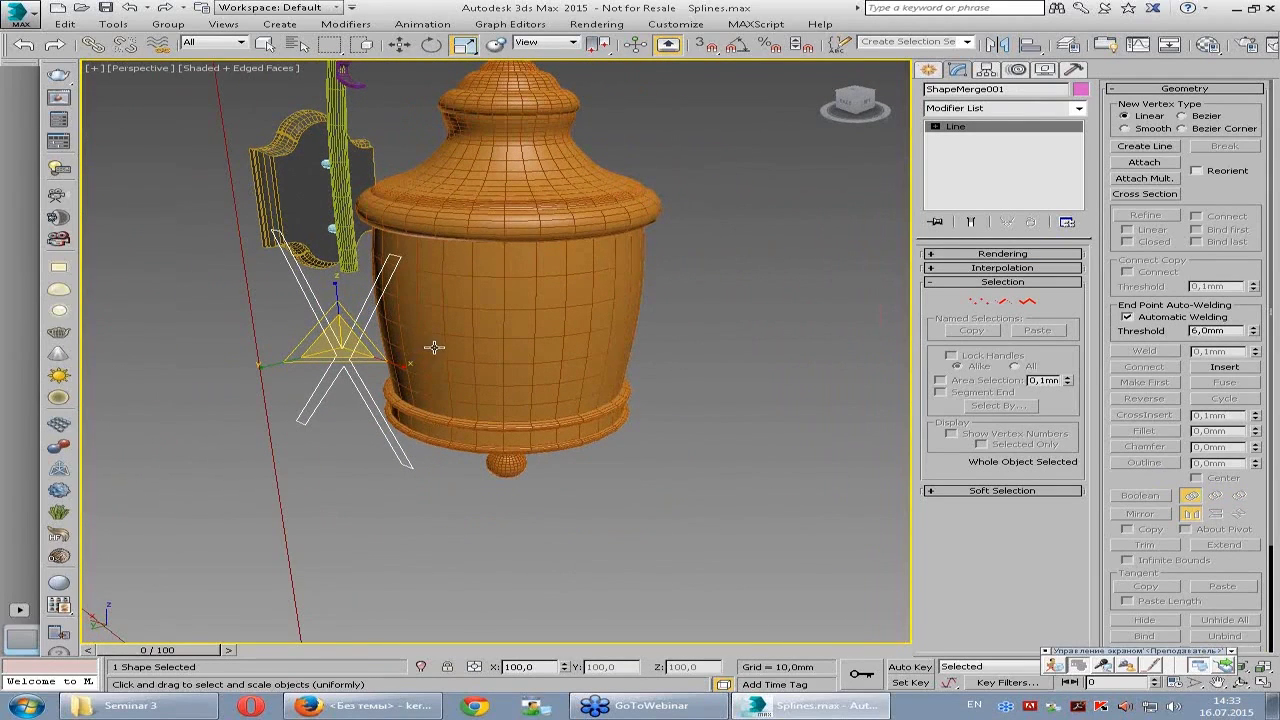
pyautogui.moveTo(624, 352)
pyautogui.keyDown('alt'); pyautogui.mouseDown(button='middle')
pyautogui.moveTo(543, 400)
pyautogui.moveTo(537, 349)
pyautogui.moveTo(540, 371)
pyautogui.moveTo(547, 360)
pyautogui.mouseUp(button='middle'); pyautogui.keyUp('alt')
pyautogui.click(533, 395)
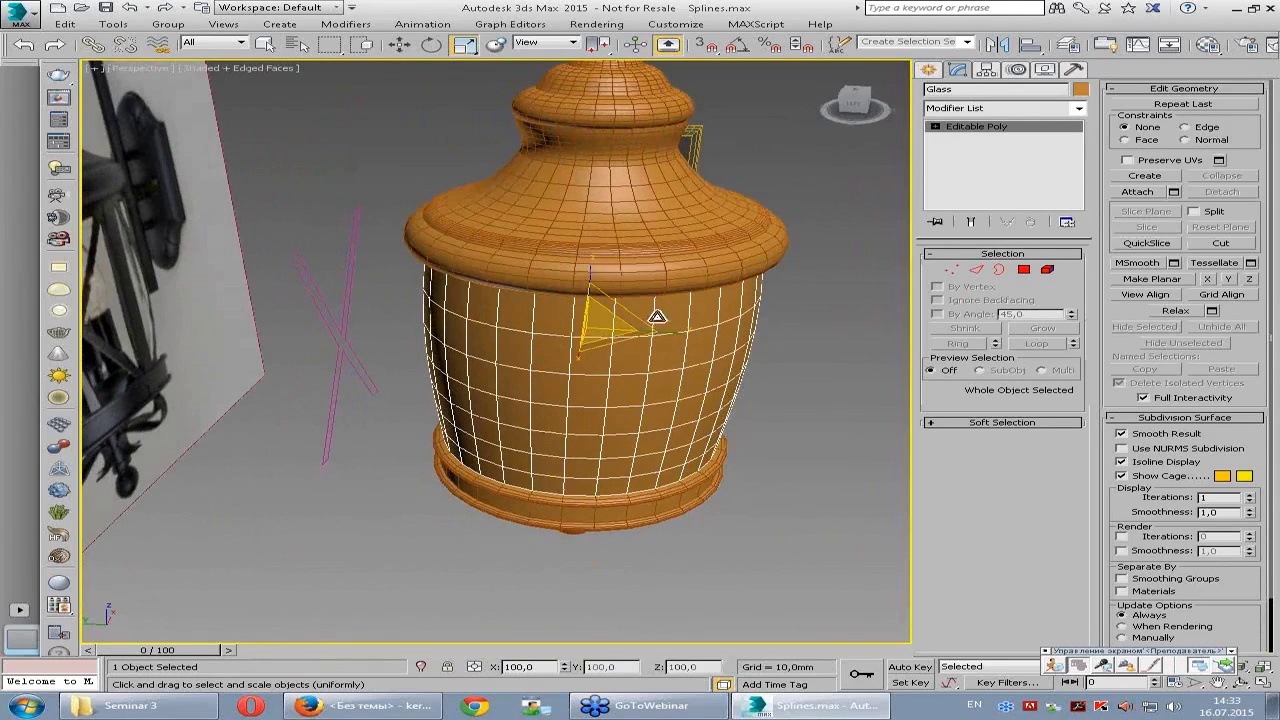
# - Create a ShapeMerge compound object on Glass from the Compound Objects category
pyautogui.click(929, 71)
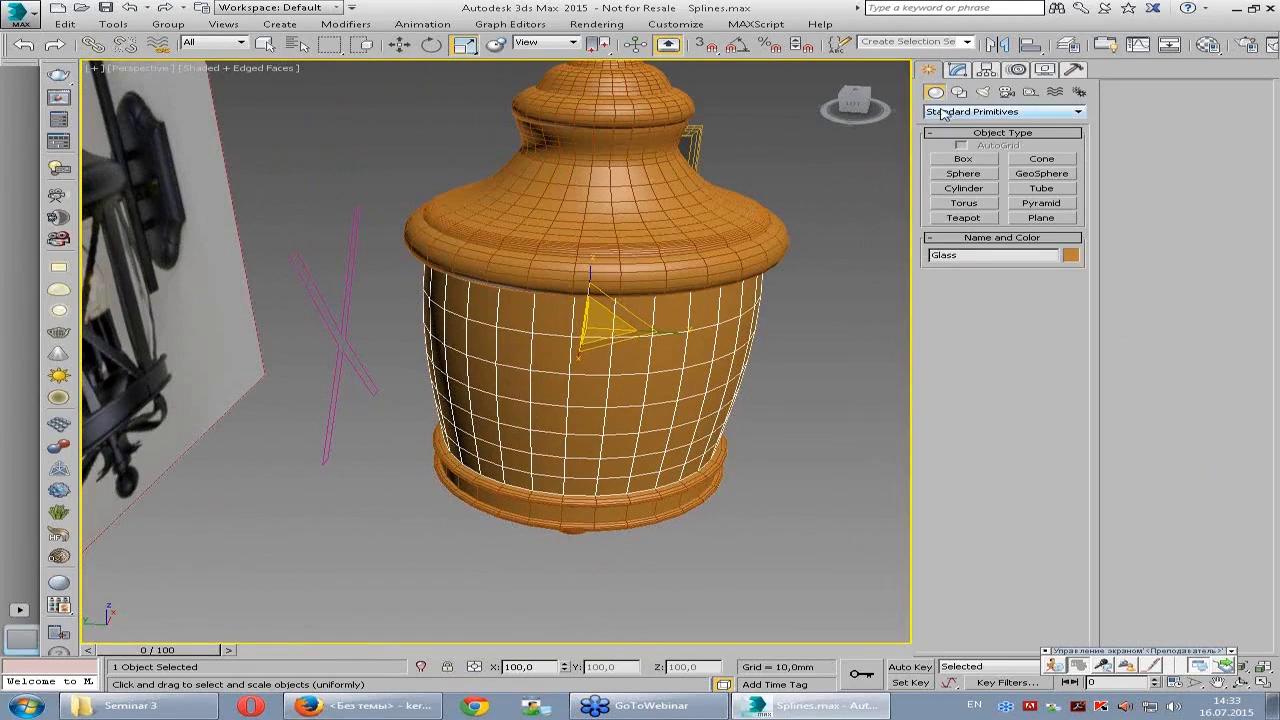
pyautogui.click(941, 113)
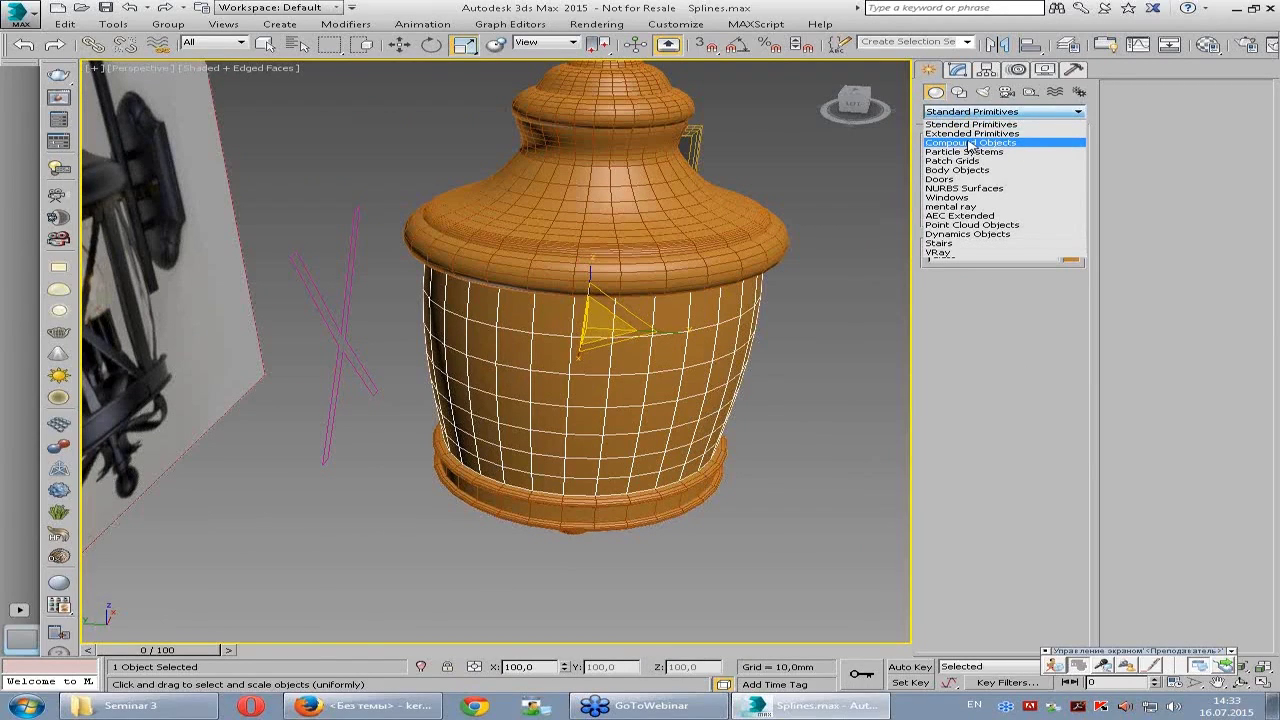
pyautogui.click(970, 143)
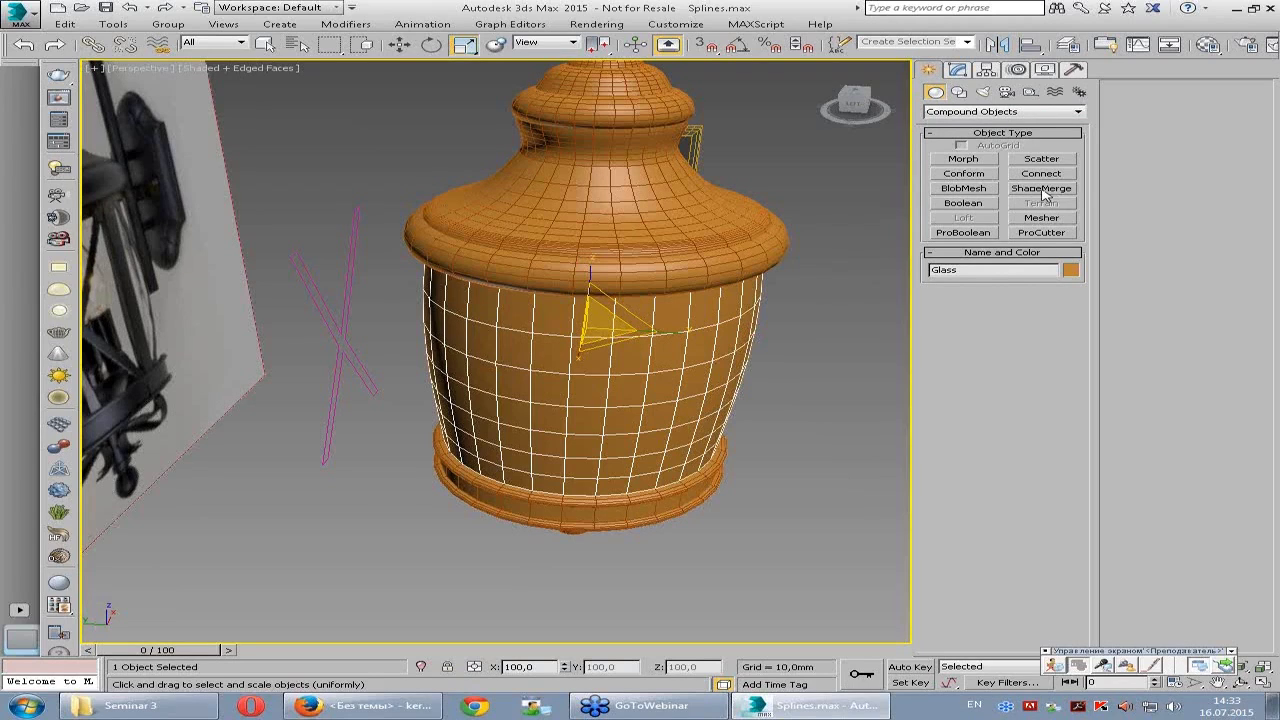
pyautogui.click(1043, 193)
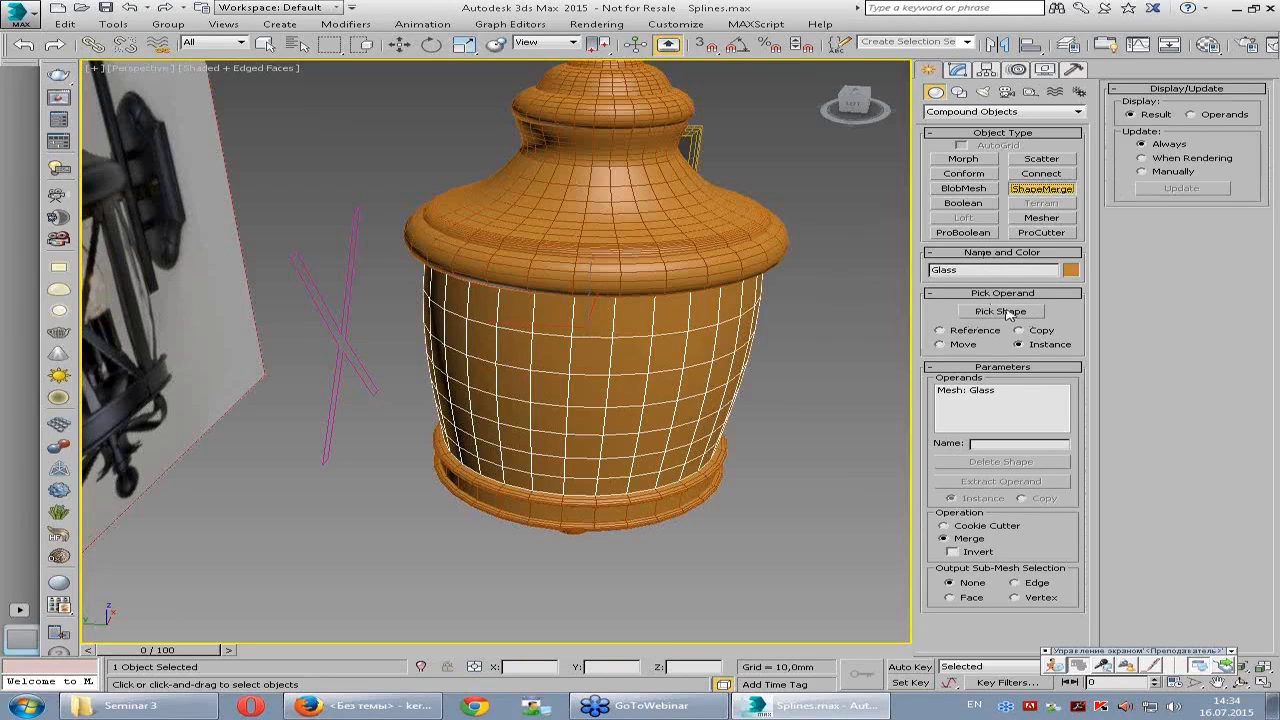
pyautogui.keyDown('alt'); pyautogui.moveTo(380, 363); pyautogui.dragTo(476, 350, button='middle'); pyautogui.keyUp('alt')
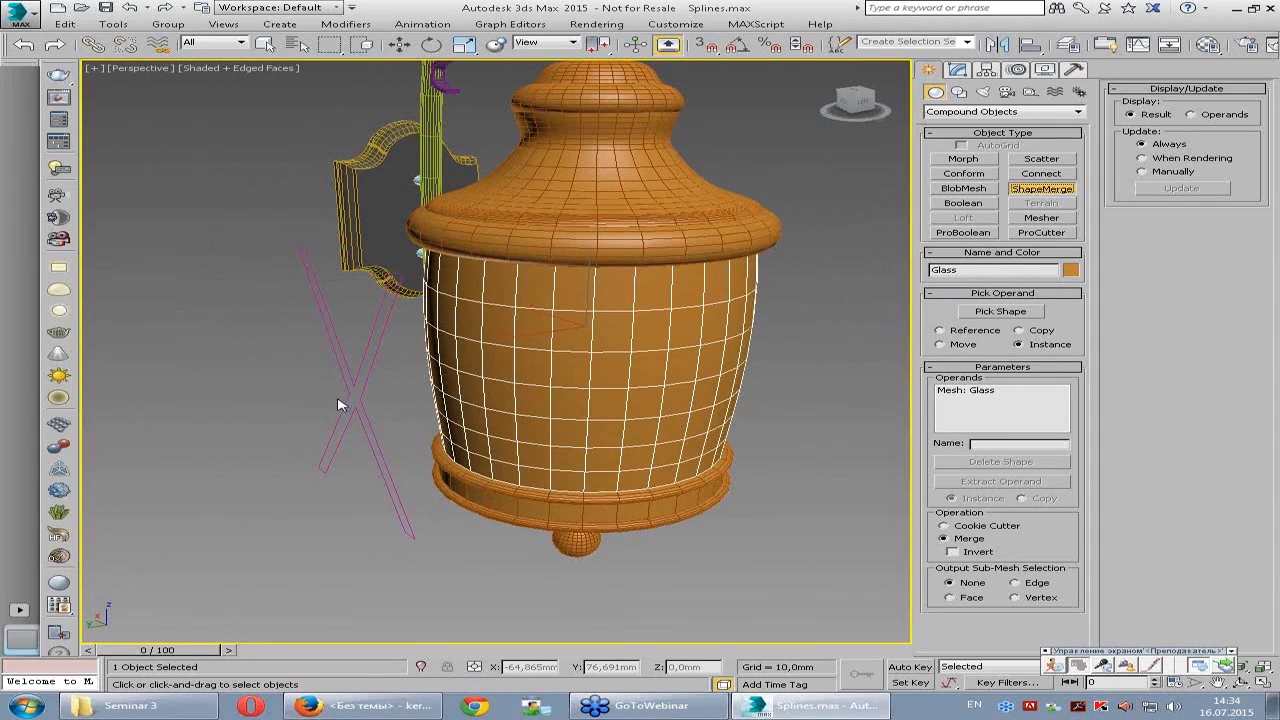
# - Pick the pink X spline as the ShapeMerge shape to project onto the Glass body
pyautogui.click(1001, 311)
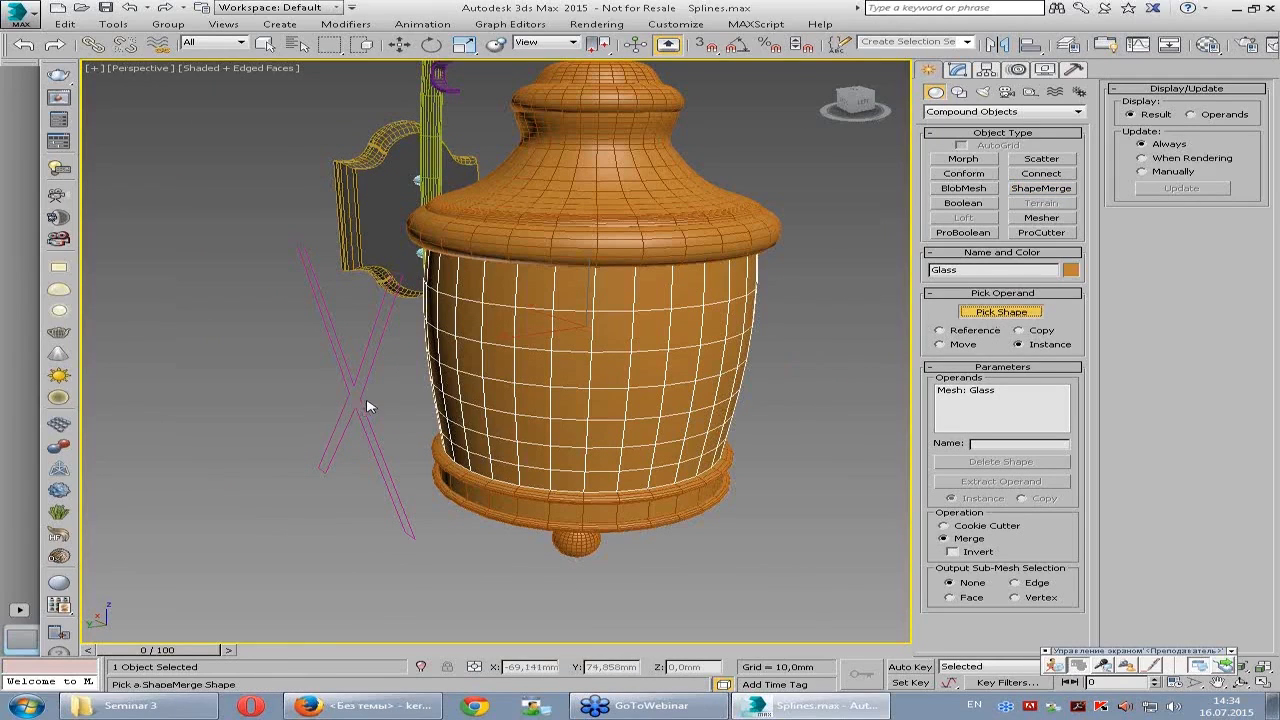
pyautogui.keyDown('alt'); pyautogui.moveTo(530, 389); pyautogui.dragTo(496, 395, button='middle'); pyautogui.keyUp('alt')
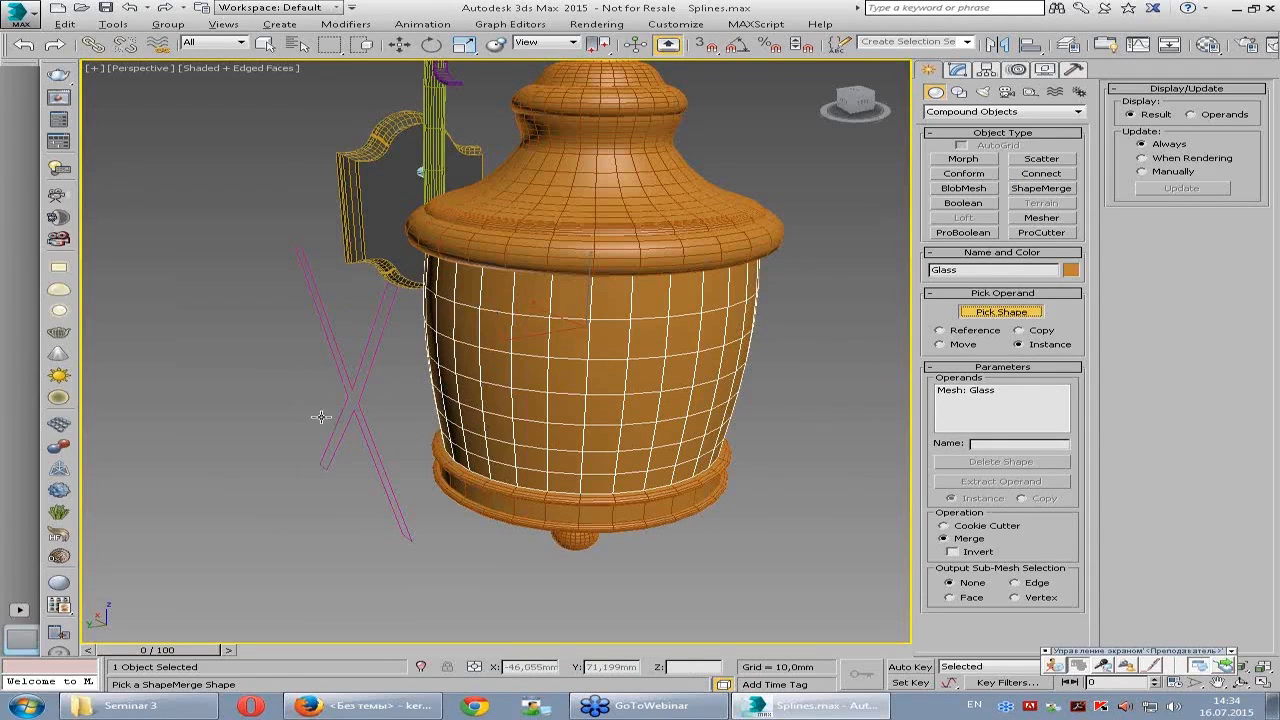
pyautogui.keyDown('alt'); pyautogui.moveTo(553, 370); pyautogui.dragTo(445, 325, button='middle'); pyautogui.keyUp('alt')
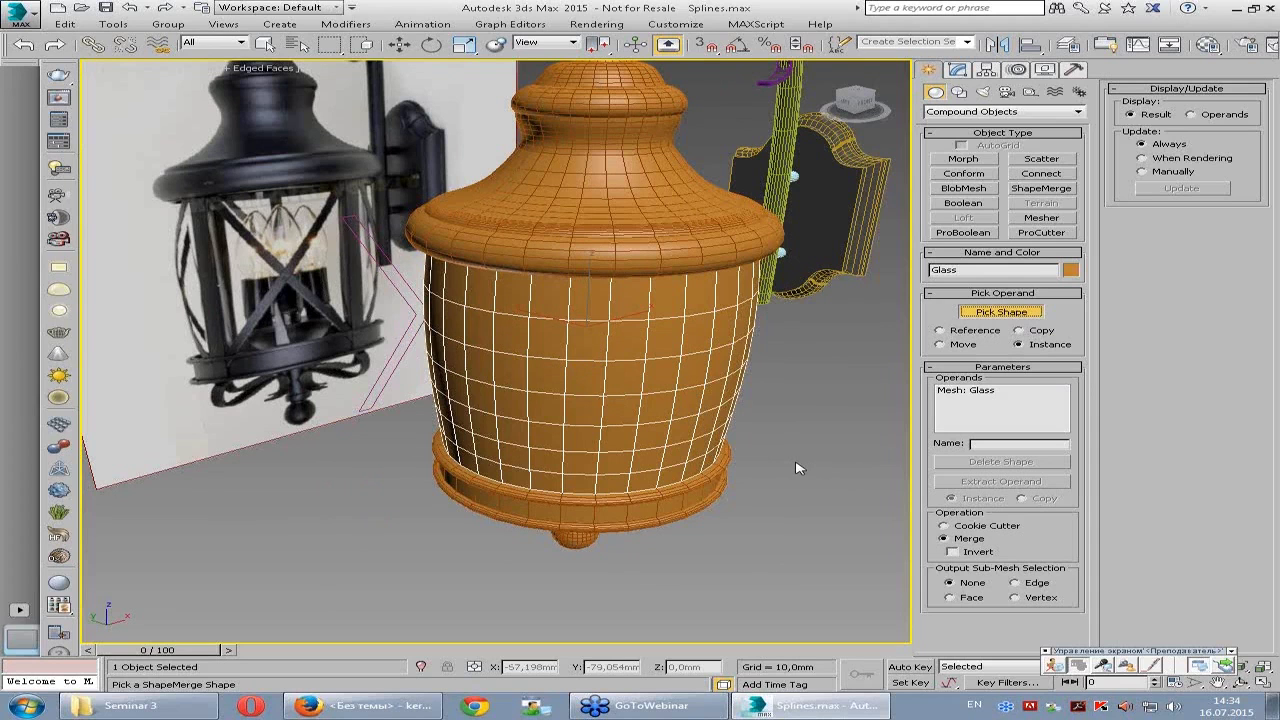
pyautogui.keyDown('alt'); pyautogui.moveTo(405, 393); pyautogui.dragTo(410, 418, button='middle'); pyautogui.keyUp('alt')
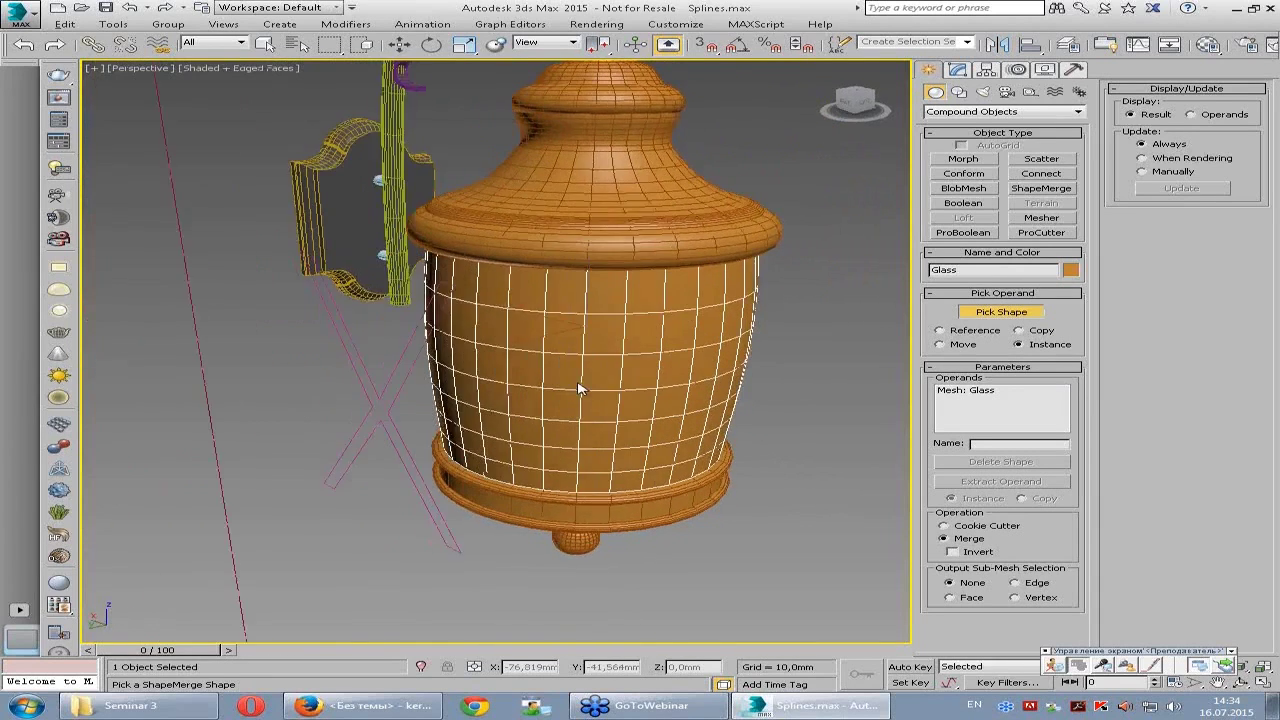
pyautogui.click(370, 416)
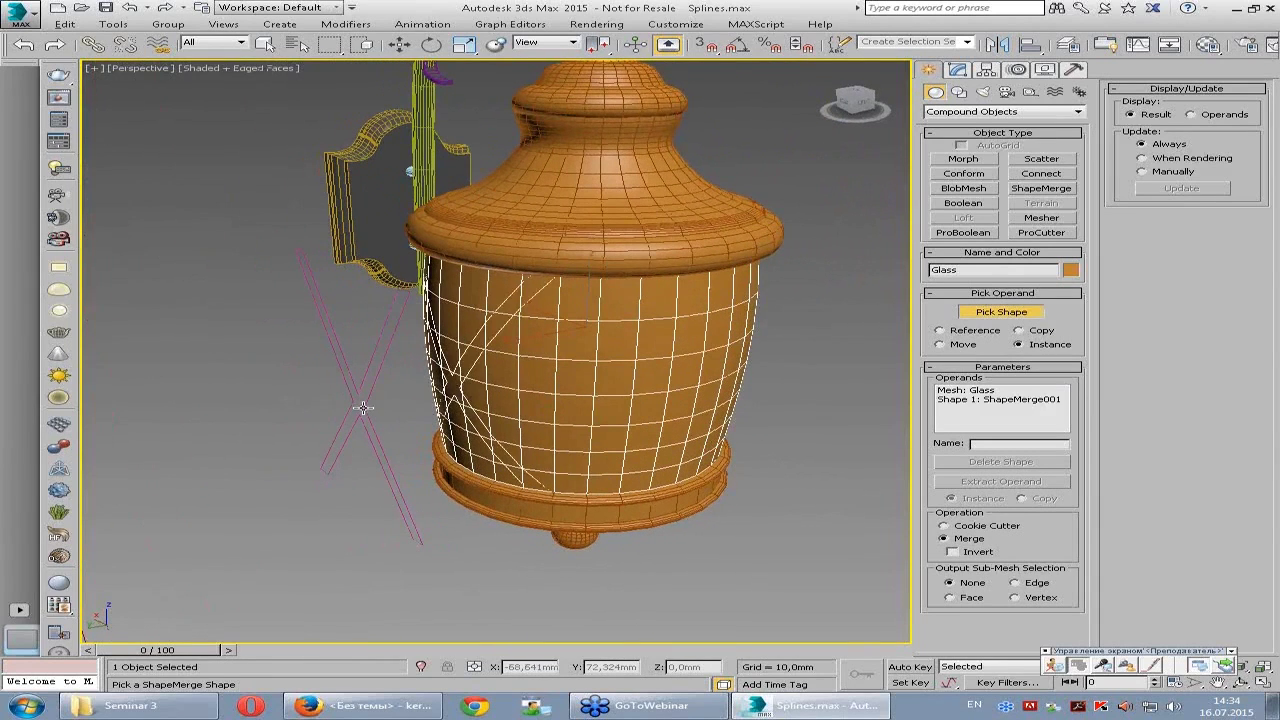
pyautogui.moveTo(590, 462)
pyautogui.keyDown('alt'); pyautogui.mouseDown(button='middle')
pyautogui.moveTo(697, 449)
pyautogui.moveTo(594, 456)
pyautogui.mouseUp(button='middle'); pyautogui.keyUp('alt')
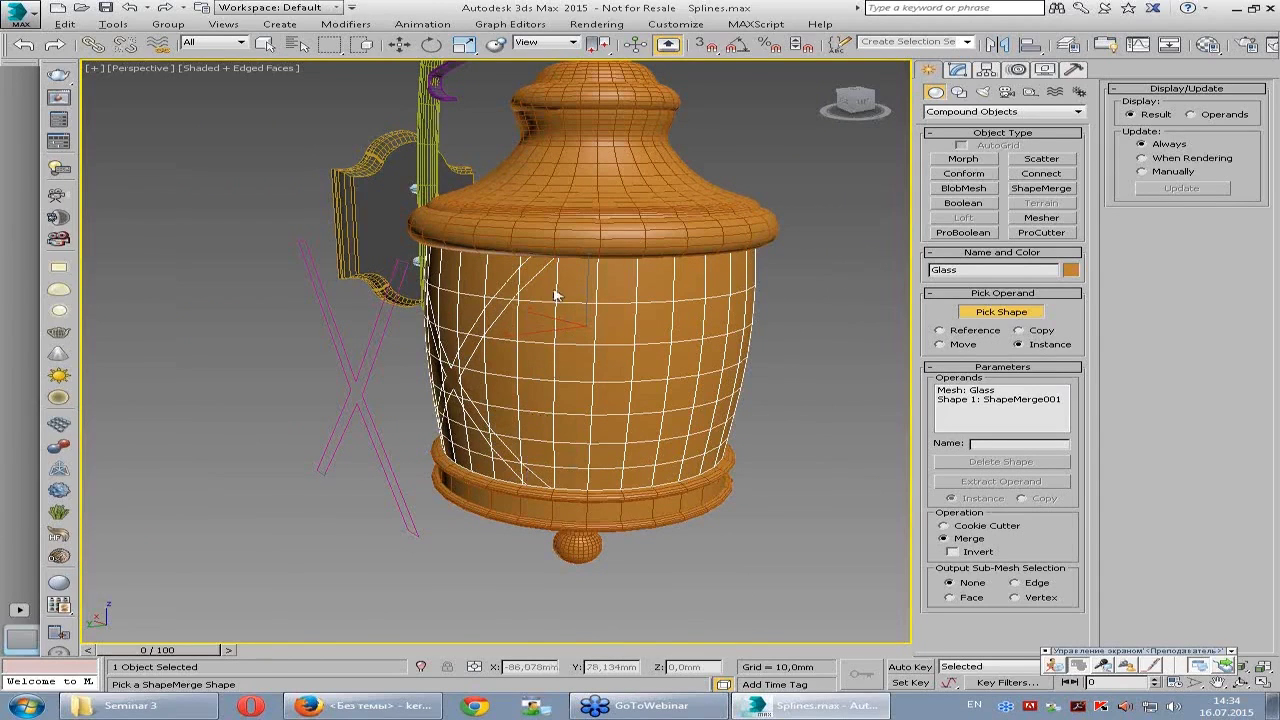
pyautogui.keyDown('alt'); pyautogui.moveTo(541, 380); pyautogui.dragTo(541, 383, button='middle'); pyautogui.keyUp('alt')
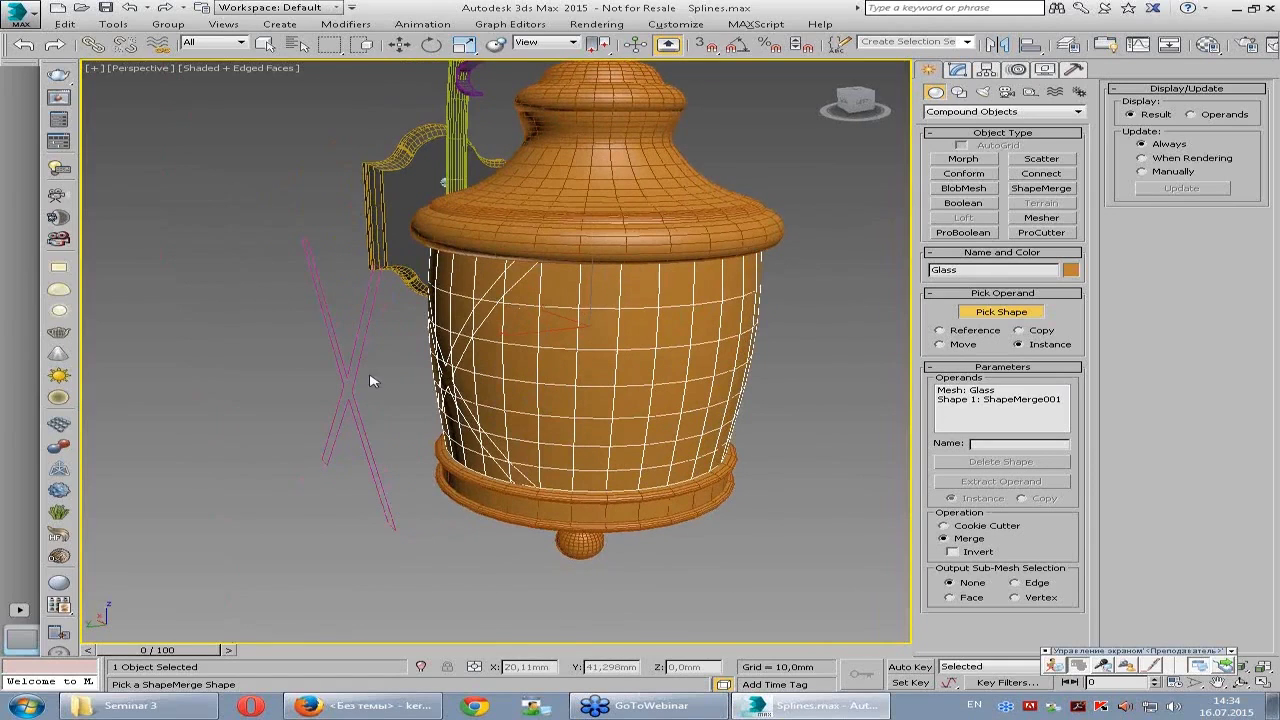
pyautogui.keyDown('alt'); pyautogui.moveTo(522, 309); pyautogui.dragTo(466, 311, button='middle'); pyautogui.keyUp('alt')
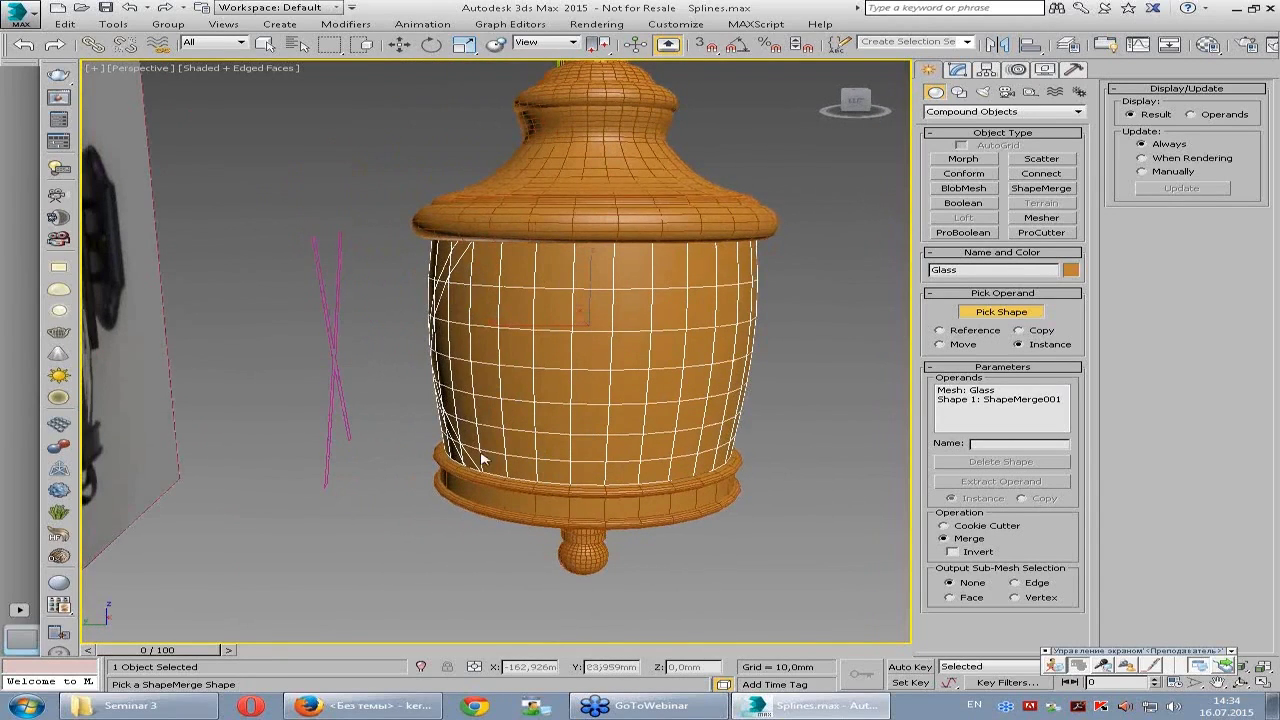
pyautogui.moveTo(484, 355)
pyautogui.keyDown('alt'); pyautogui.mouseDown(button='middle')
pyautogui.moveTo(586, 374)
pyautogui.moveTo(523, 366)
pyautogui.moveTo(489, 378)
pyautogui.mouseUp(button='middle'); pyautogui.keyUp('alt')
pyautogui.rightClick(404, 400)
# - Convert the merged Glass object to an Editable Poly
pyautogui.moveTo(371, 361)
pyautogui.keyDown('alt'); pyautogui.mouseDown(button='middle')
pyautogui.moveTo(480, 357)
pyautogui.moveTo(770, 247)
pyautogui.mouseUp(button='middle'); pyautogui.keyUp('alt')
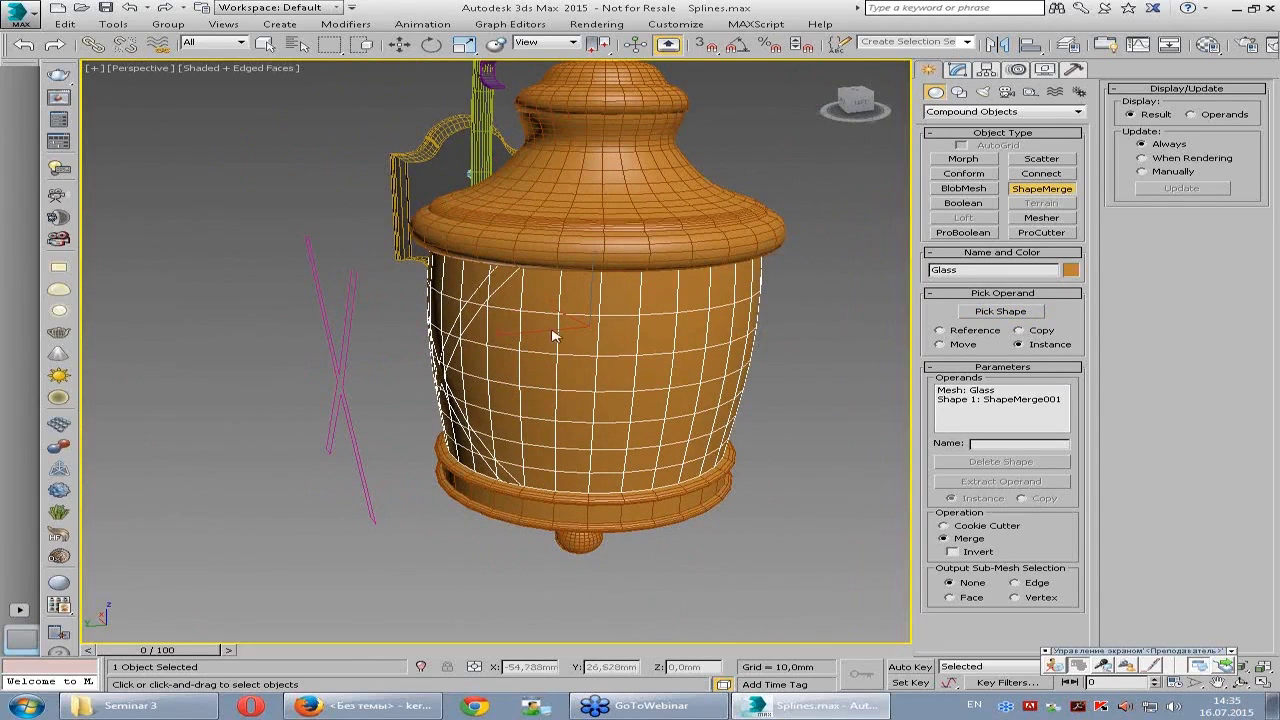
pyautogui.keyDown('alt'); pyautogui.moveTo(551, 334); pyautogui.dragTo(560, 320, button='middle'); pyautogui.keyUp('alt')
pyautogui.click(958, 71)
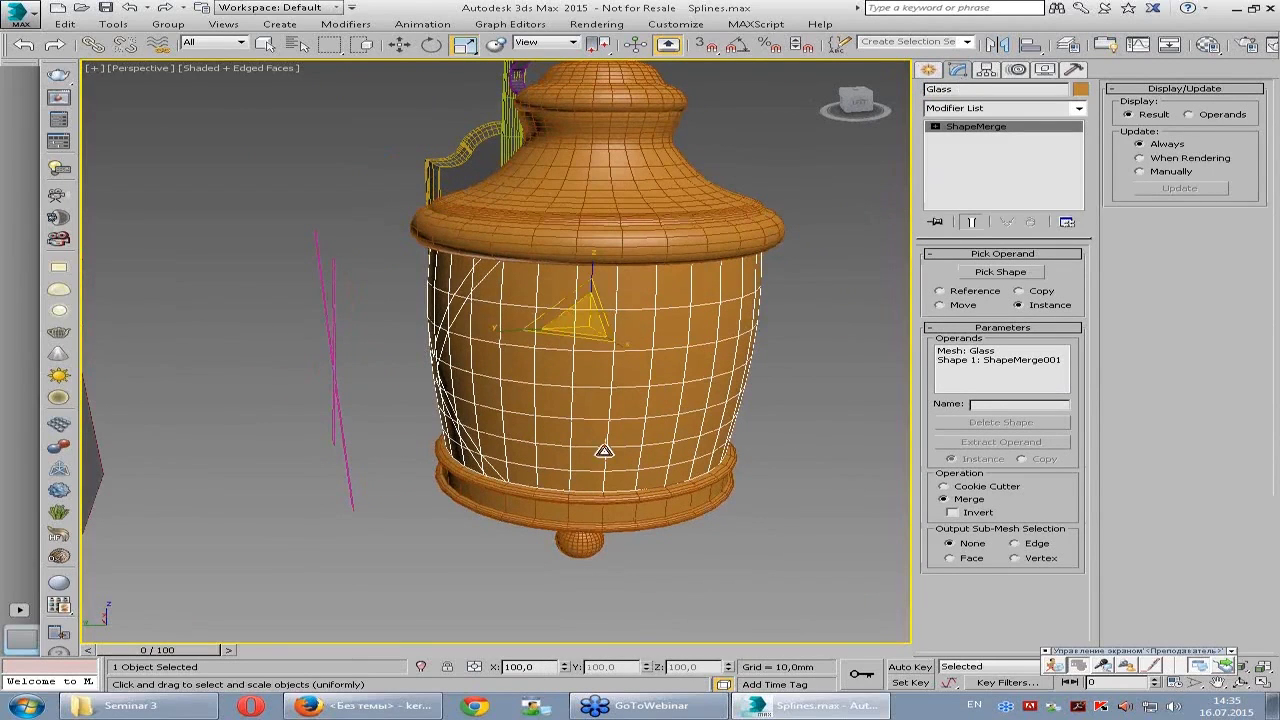
pyautogui.rightClick(532, 352)
pyautogui.click(740, 510)
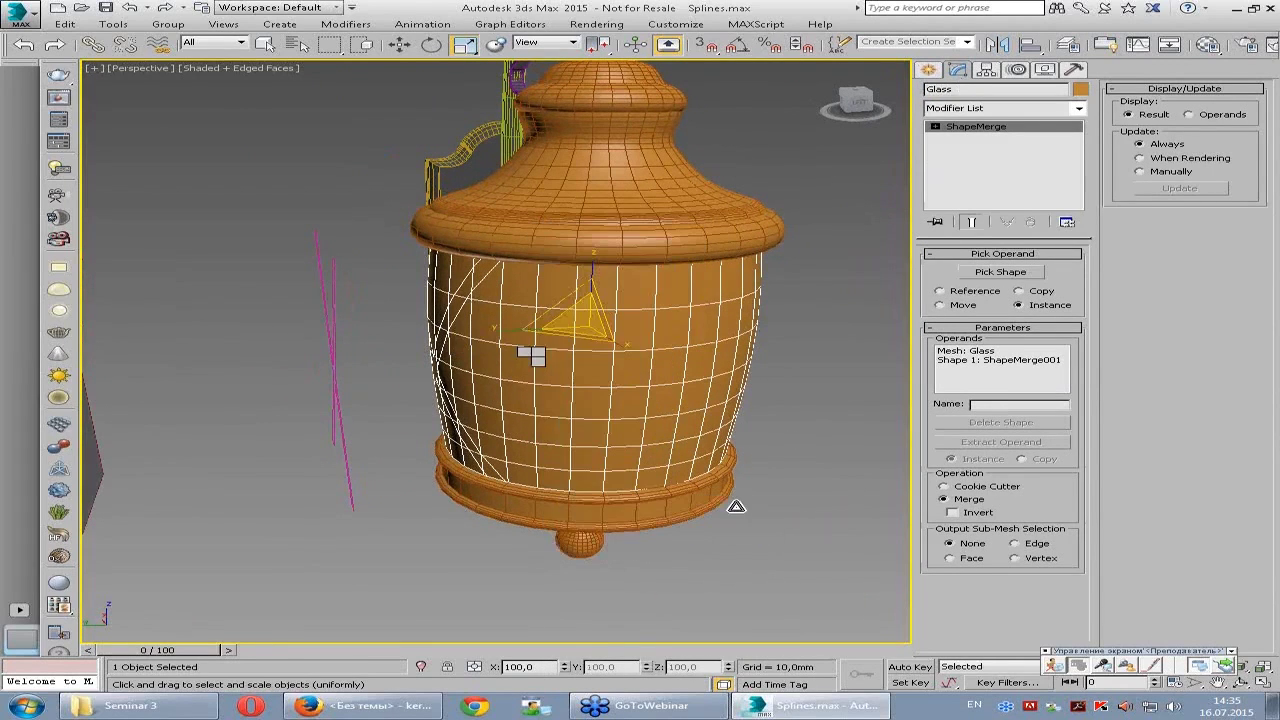
pyautogui.keyDown('alt'); pyautogui.moveTo(624, 385); pyautogui.dragTo(608, 383, button='middle'); pyautogui.keyUp('alt')
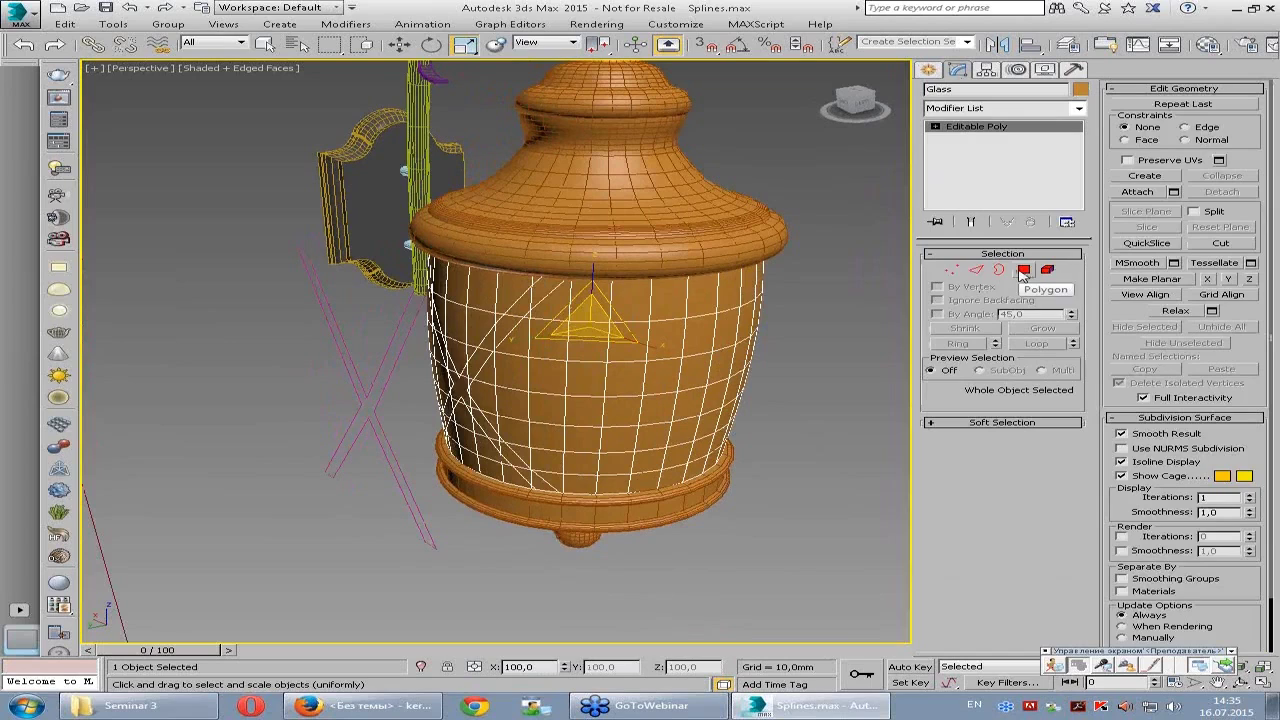
# - Select the X-strip polygons, invert the selection, and delete the remaining glass faces
pyautogui.click(1022, 270)
pyautogui.keyDown('alt'); pyautogui.moveTo(720, 500); pyautogui.dragTo(558, 510, button='middle'); pyautogui.keyUp('alt')
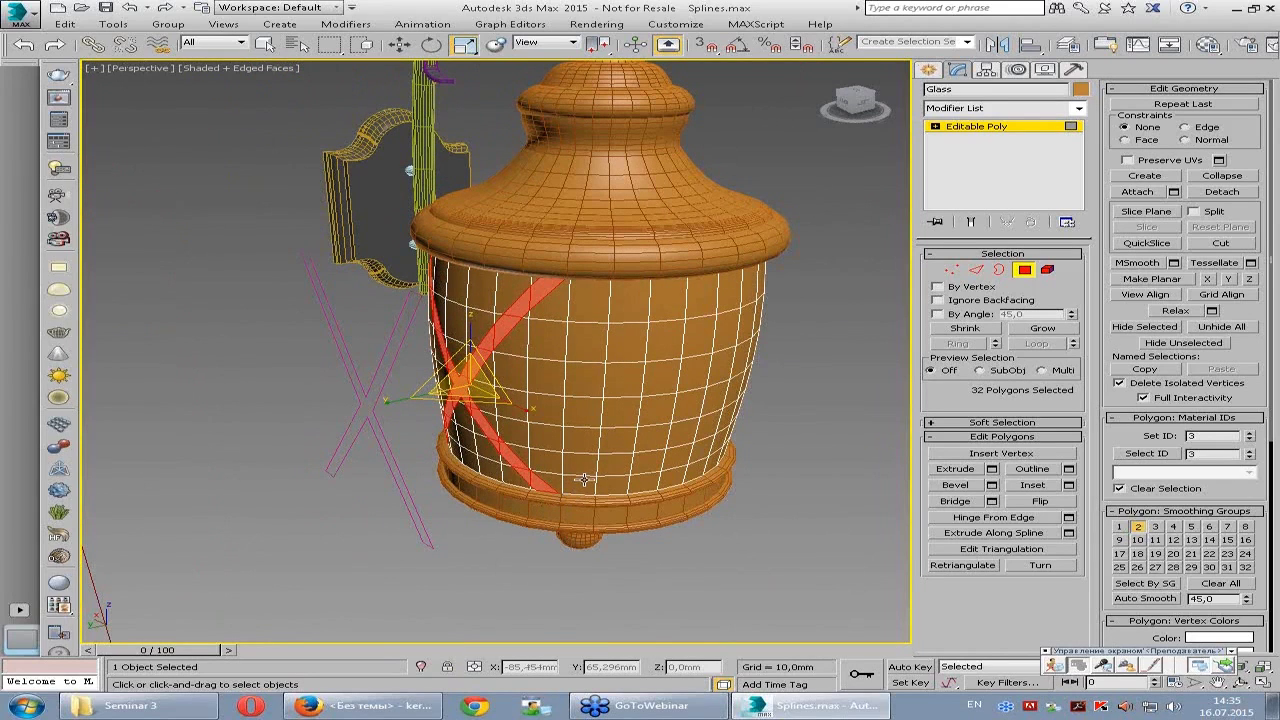
pyautogui.hotkey('ctrl', 'i')
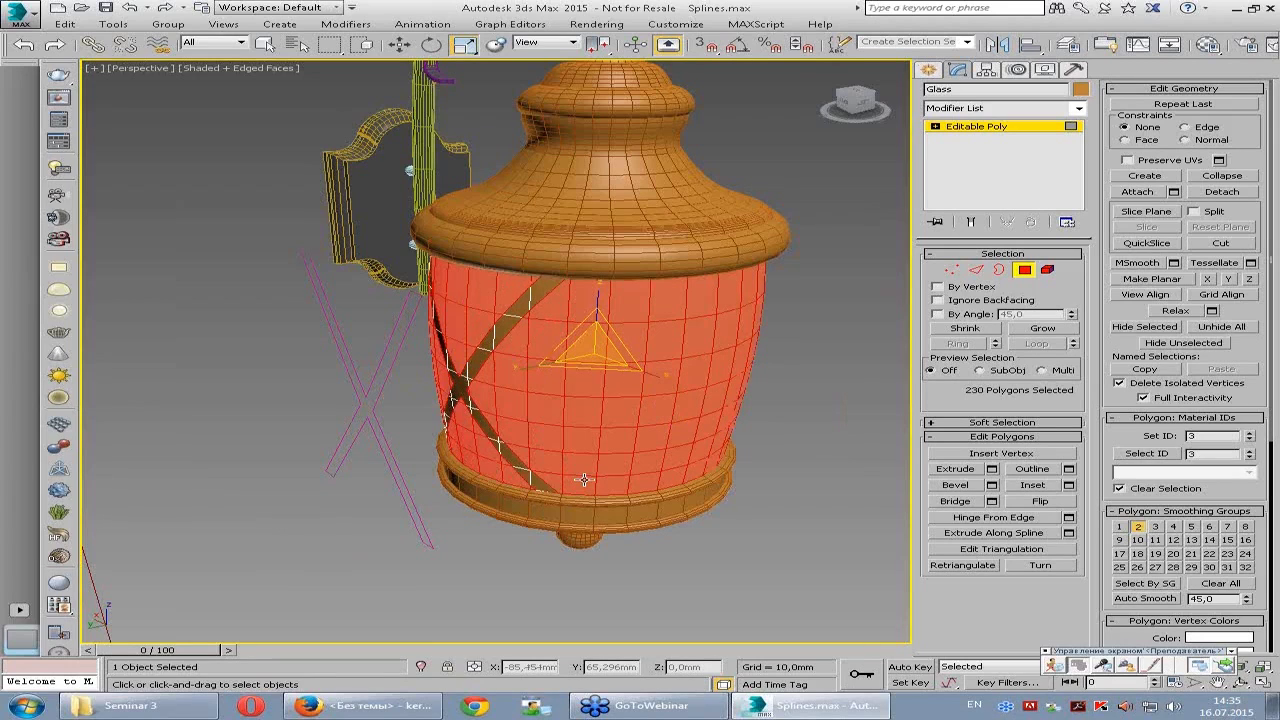
pyautogui.press('Delete')
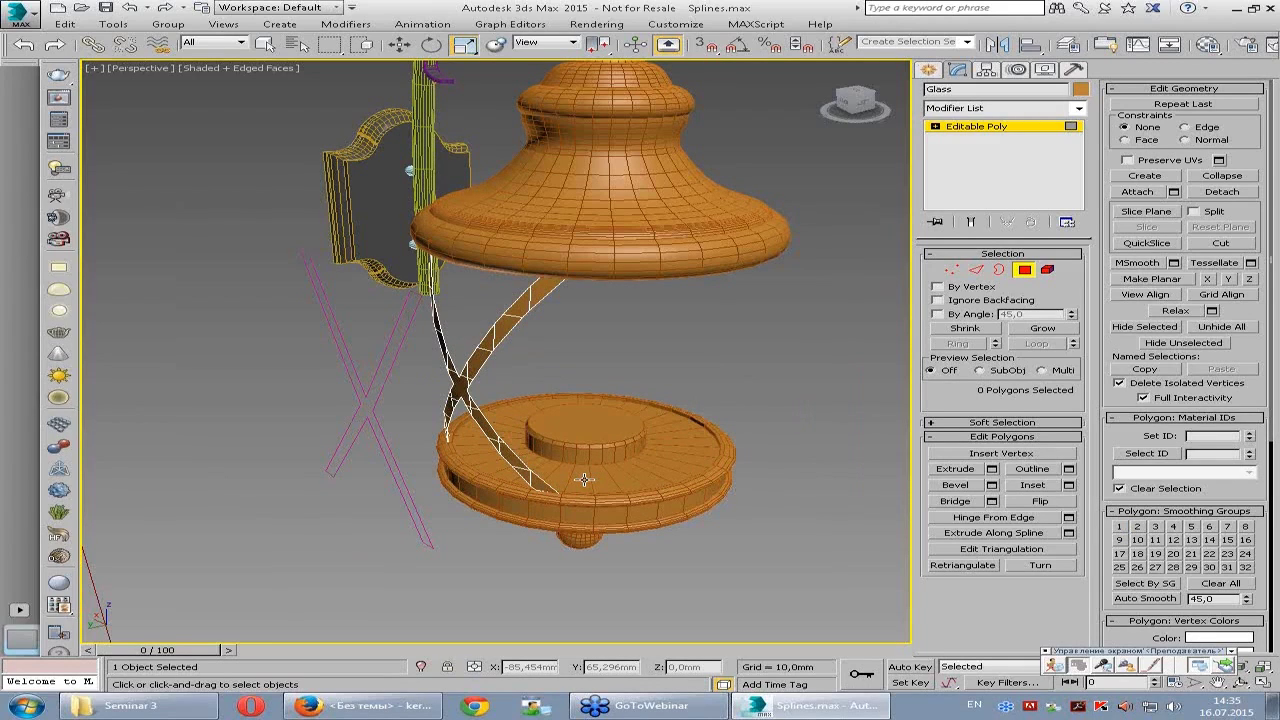
# - Return to the whole X-strip object and add a Shell modifier
pyautogui.click(970, 128)
pyautogui.click(992, 108)
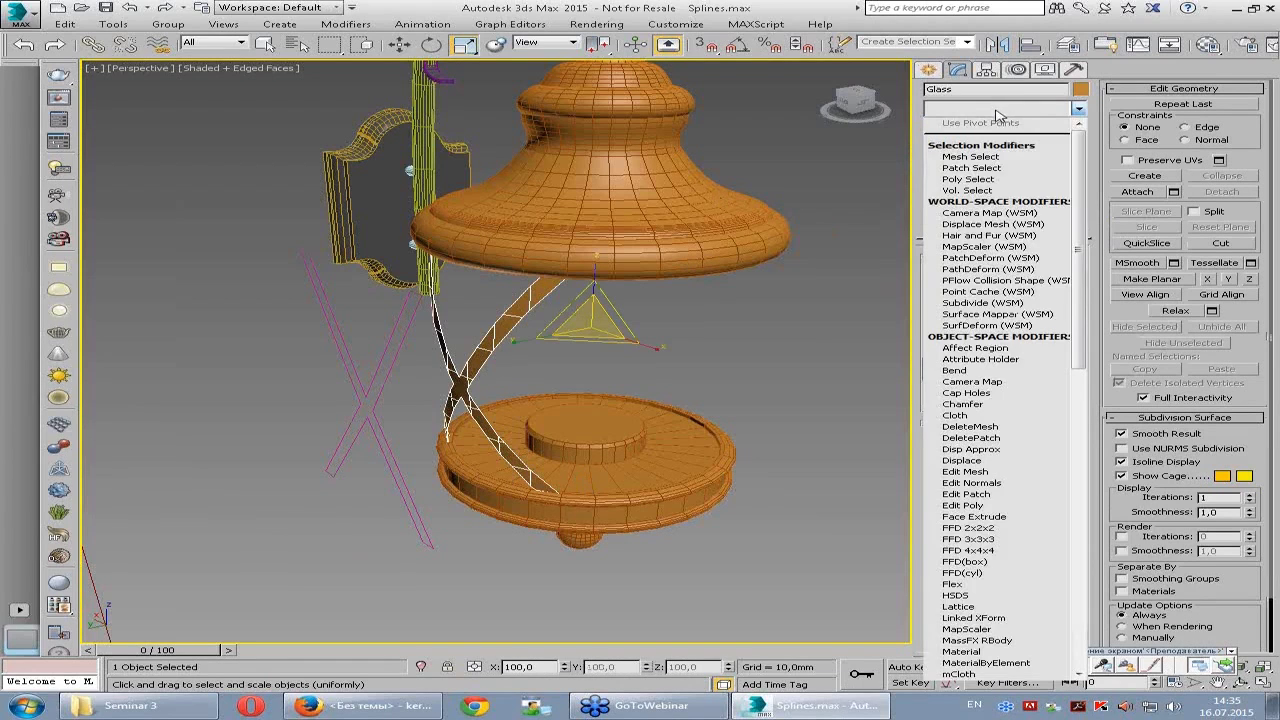
pyautogui.write('sh')
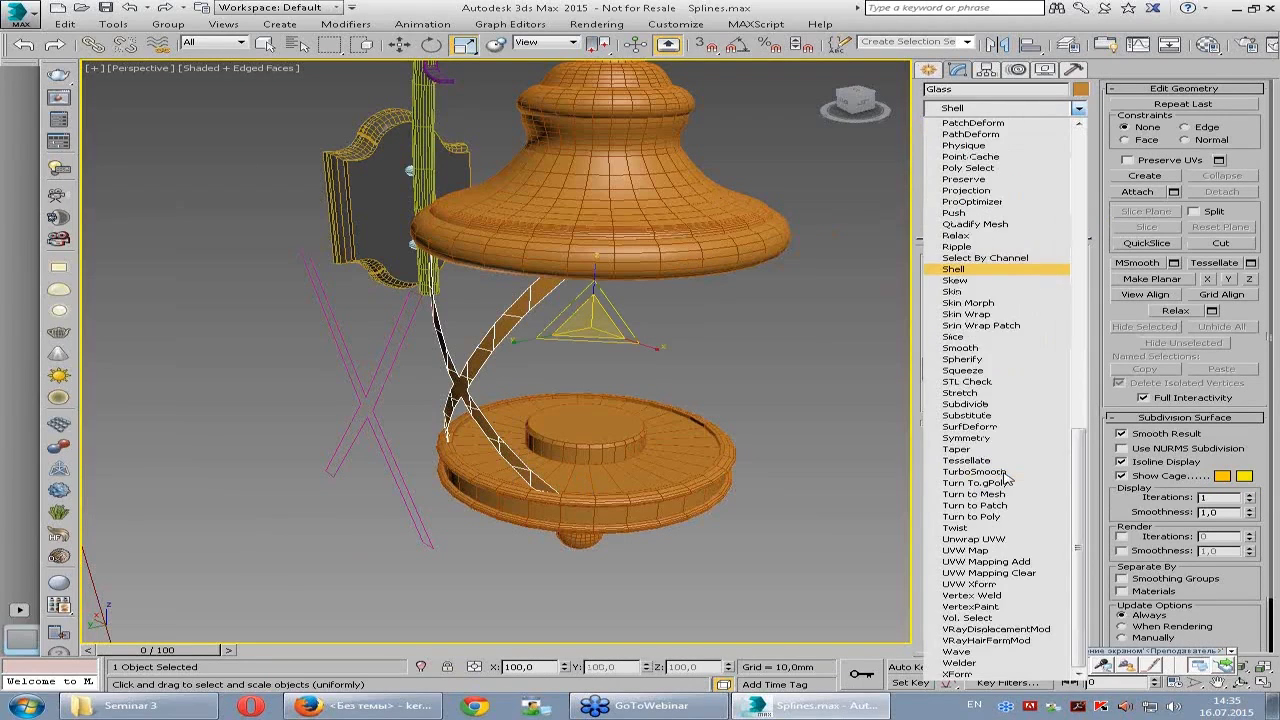
pyautogui.click(978, 272)
# - Orbit and zoom around the shelled X-strips and base to inspect them
pyautogui.keyDown('alt'); pyautogui.moveTo(528, 466); pyautogui.dragTo(475, 386, button='middle'); pyautogui.keyUp('alt')
pyautogui.scroll(3, 500, 368)
pyautogui.scroll(2, 500, 368)
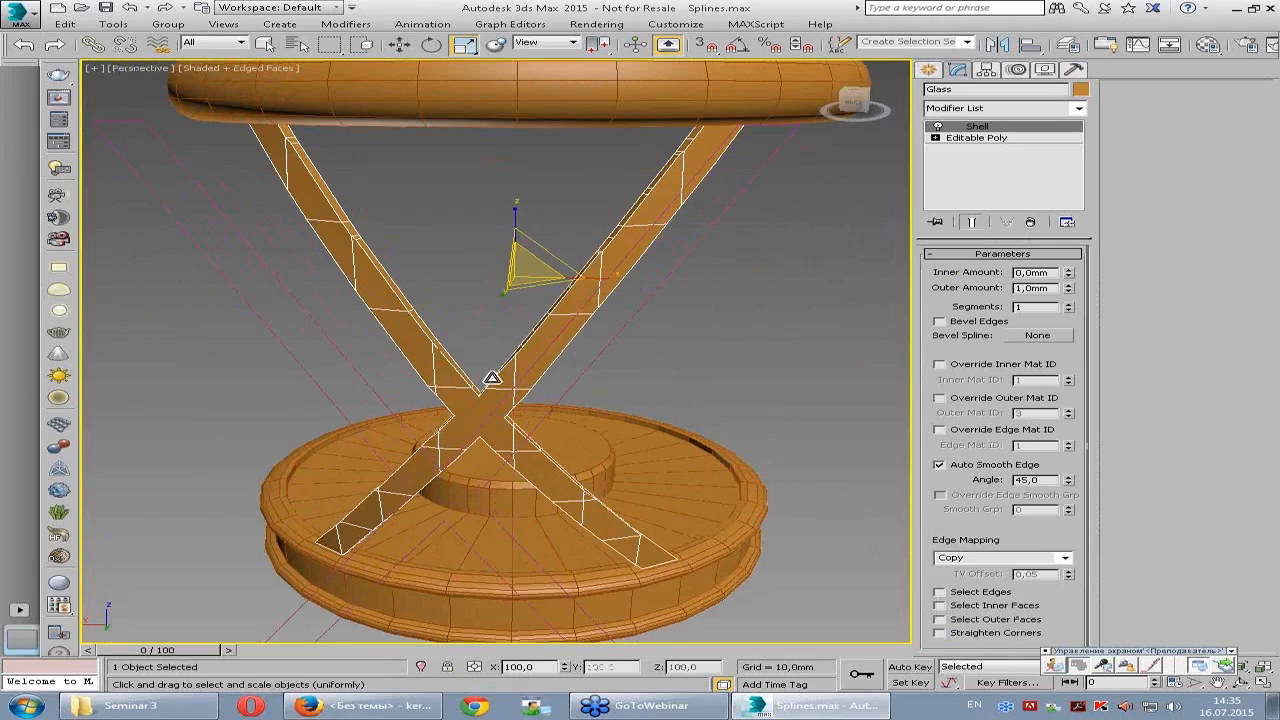
pyautogui.moveTo(463, 352)
pyautogui.keyDown('alt'); pyautogui.mouseDown(button='middle')
pyautogui.moveTo(461, 387)
pyautogui.moveTo(514, 357)
pyautogui.mouseUp(button='middle'); pyautogui.keyUp('alt')
pyautogui.keyDown('alt'); pyautogui.moveTo(569, 323); pyautogui.dragTo(608, 323, button='middle'); pyautogui.keyUp('alt')
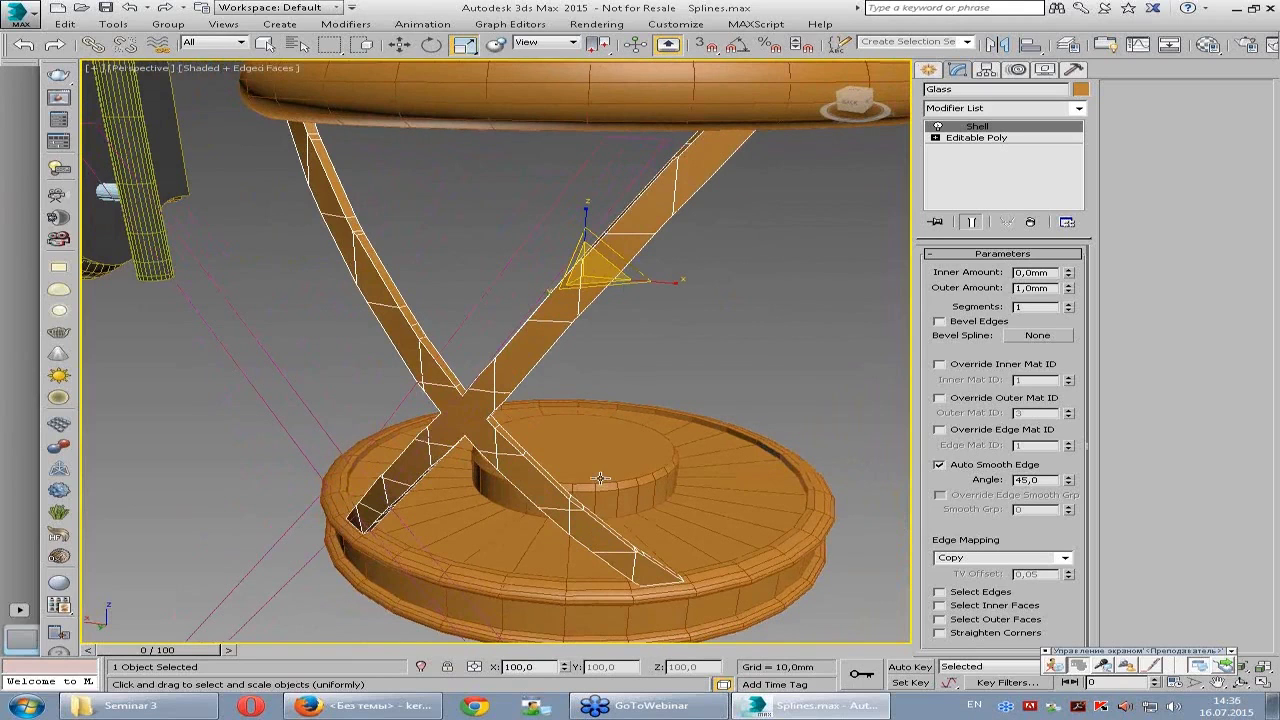
pyautogui.scroll(-2, 600, 479)
pyautogui.scroll(-1, 630, 423)
pyautogui.press('F4')
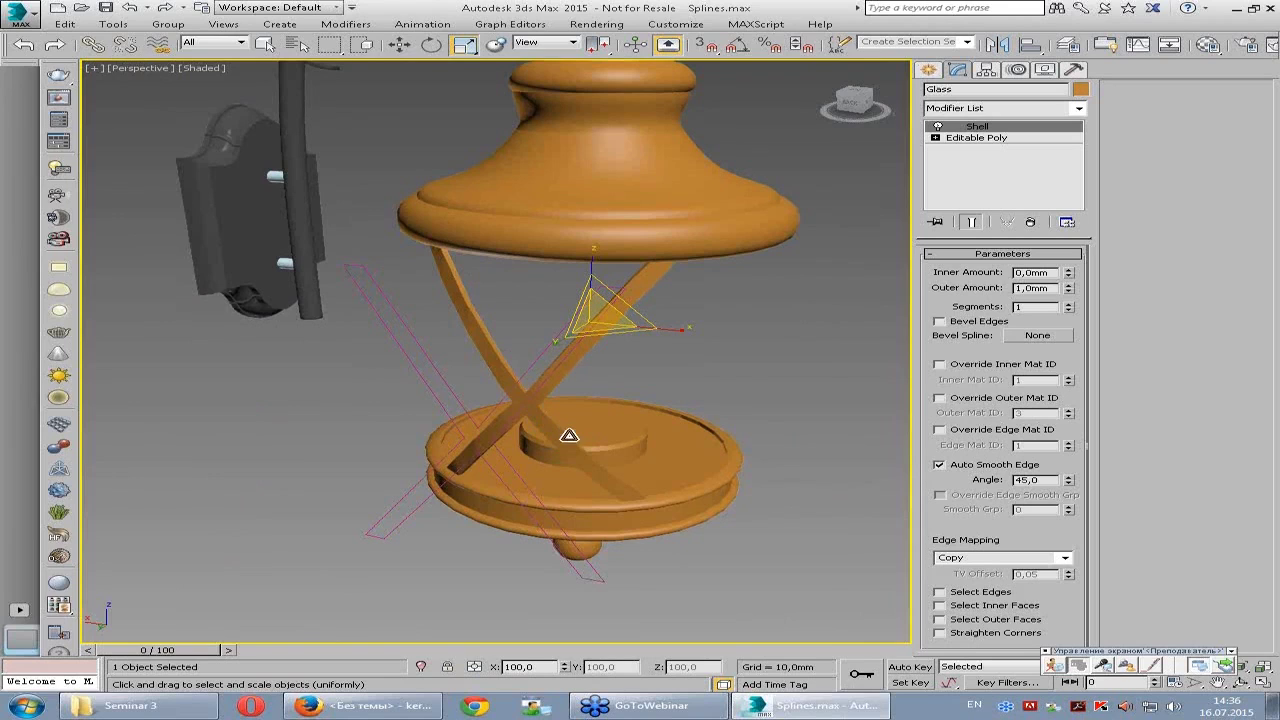
pyautogui.press('F4')
pyautogui.keyDown('alt'); pyautogui.moveTo(714, 425); pyautogui.dragTo(584, 400, button='middle'); pyautogui.keyUp('alt')
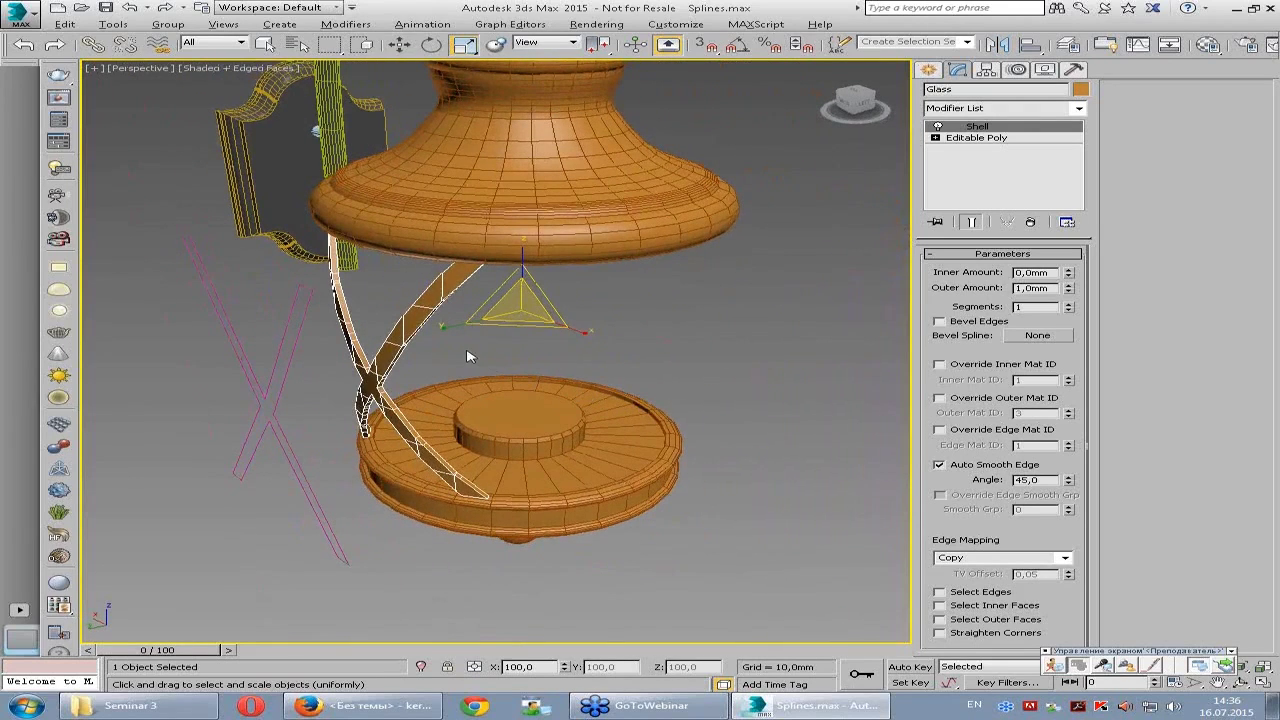
pyautogui.keyDown('alt'); pyautogui.moveTo(468, 357); pyautogui.dragTo(486, 360, button='middle'); pyautogui.keyUp('alt')
pyautogui.keyDown('alt'); pyautogui.moveTo(757, 397); pyautogui.dragTo(598, 422, button='middle'); pyautogui.keyUp('alt')
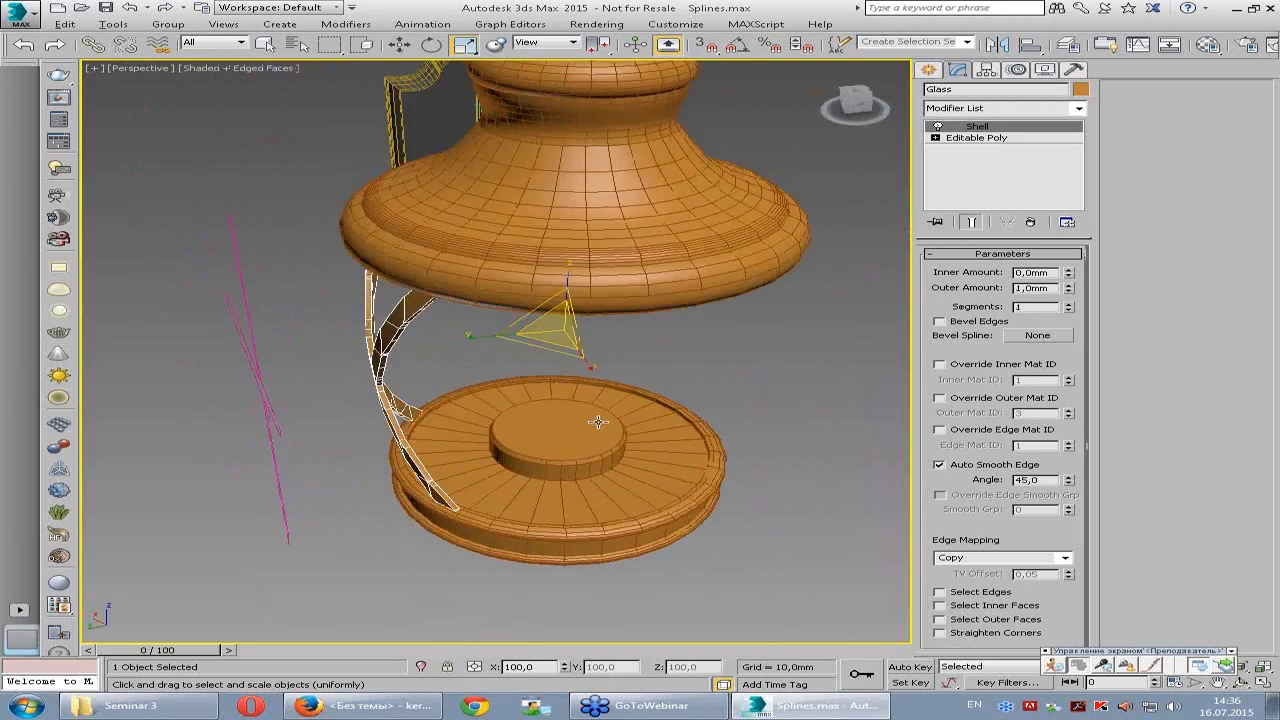
pyautogui.scroll(3, 598, 422)
# - Set the Shell Outer Amount to about 1,1mm, keeping Inner Amount at 0,0mm
pyautogui.moveTo(1068, 287); pyautogui.dragTo(1072, 288)
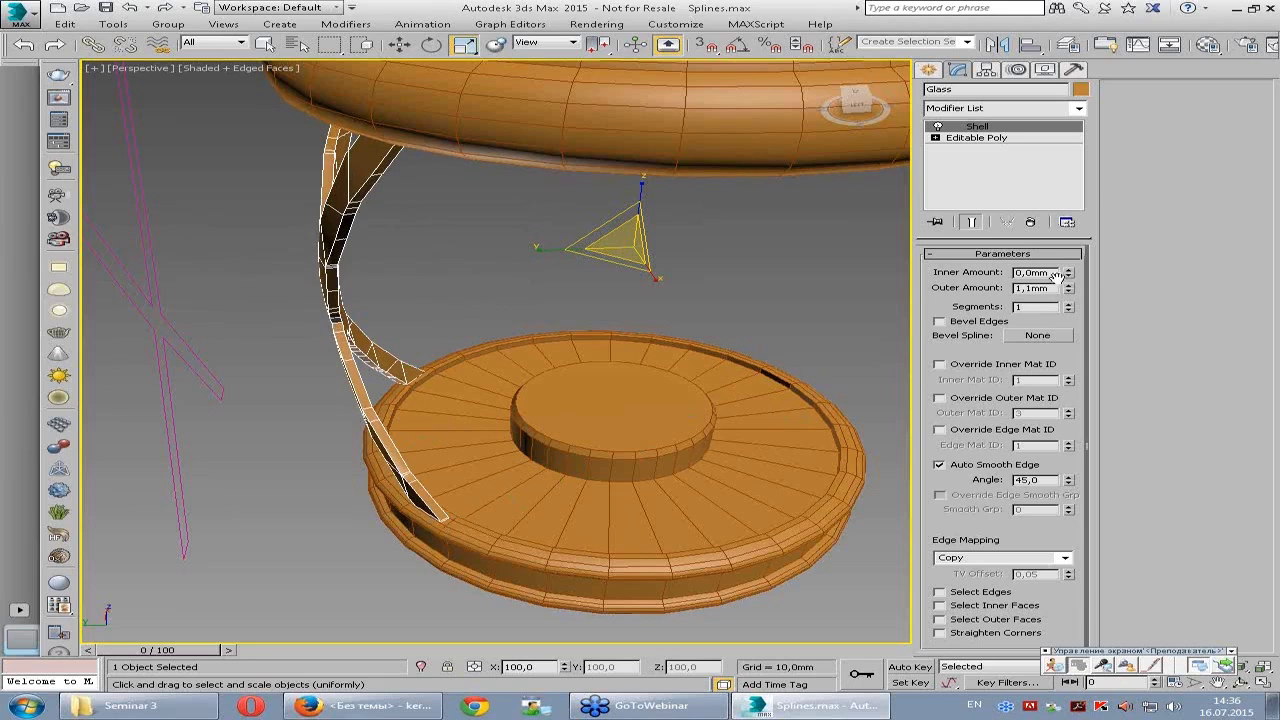
pyautogui.moveTo(1069, 276); pyautogui.dragTo(1070, 244)
pyautogui.rightClick(1078, 276)
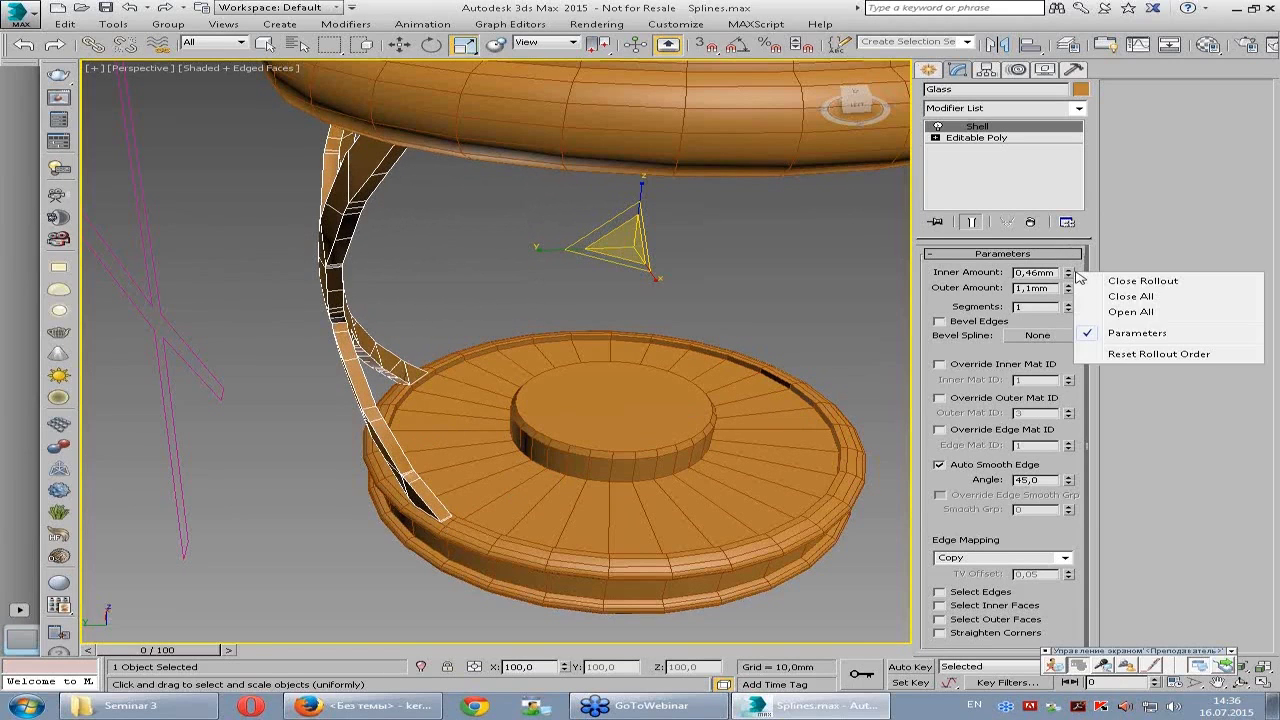
pyautogui.rightClick(1071, 276)
pyautogui.scroll(-3, 600, 400)
pyautogui.scroll(-3, 600, 400)
pyautogui.moveTo(600, 500)
pyautogui.mouseDown(button='middle')
pyautogui.moveTo(605, 401)
pyautogui.moveTo(528, 427)
pyautogui.mouseUp(button='middle')
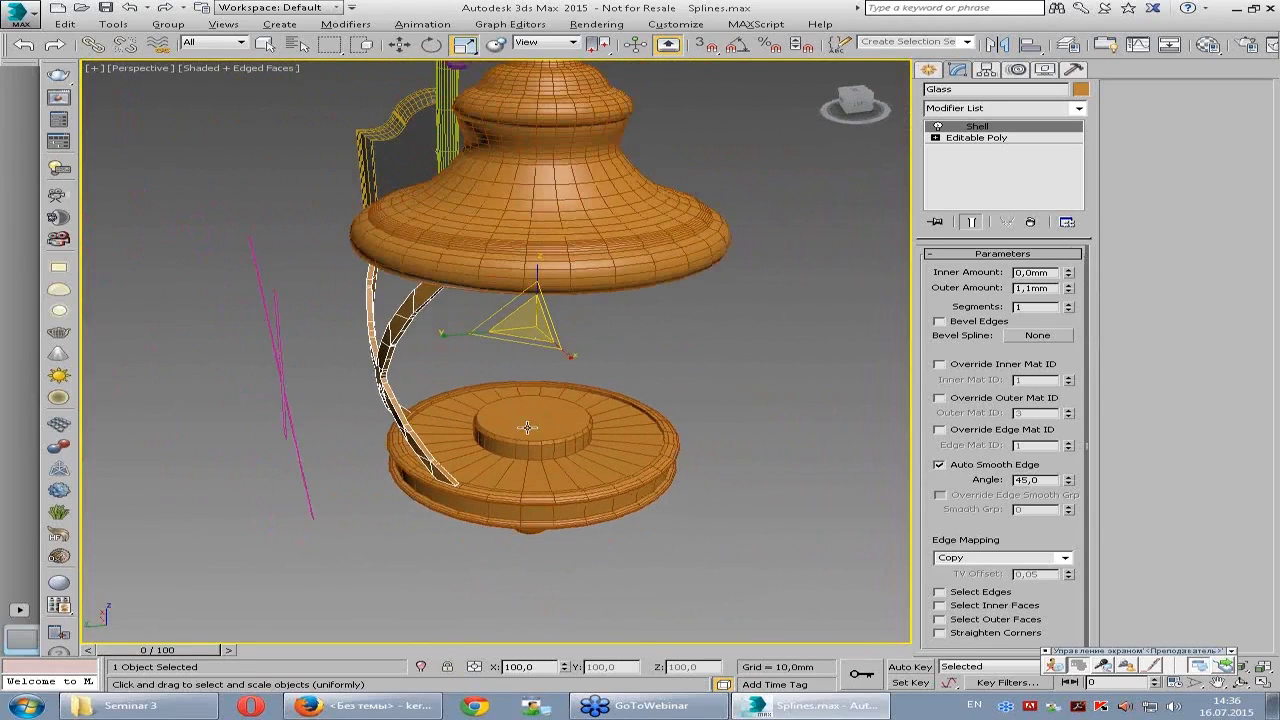
pyautogui.moveTo(520, 405)
pyautogui.keyDown('alt'); pyautogui.mouseDown(button='middle')
pyautogui.moveTo(540, 410)
pyautogui.moveTo(595, 377)
pyautogui.moveTo(537, 379)
pyautogui.mouseUp(button='middle'); pyautogui.keyUp('alt')
pyautogui.press('e')
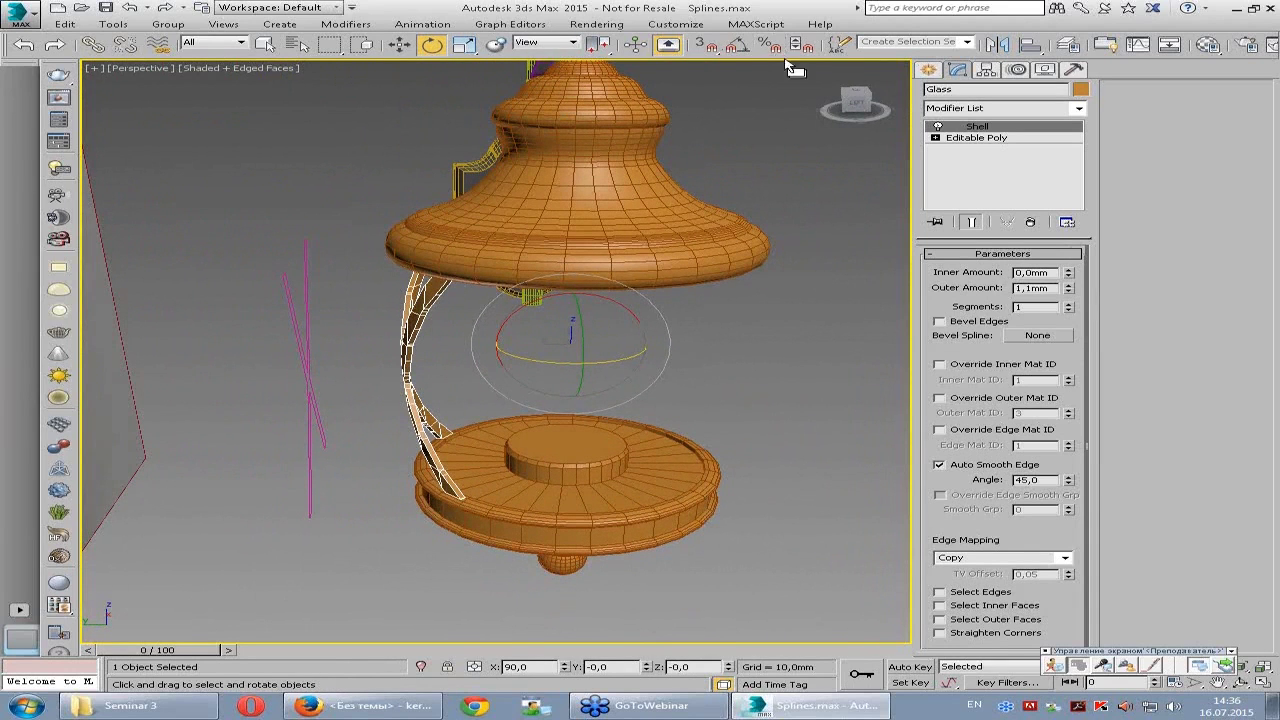
# - Set the Angle Snap to 90 degrees in the snap settings
pyautogui.rightClick(737, 44)
pyautogui.write('90,')
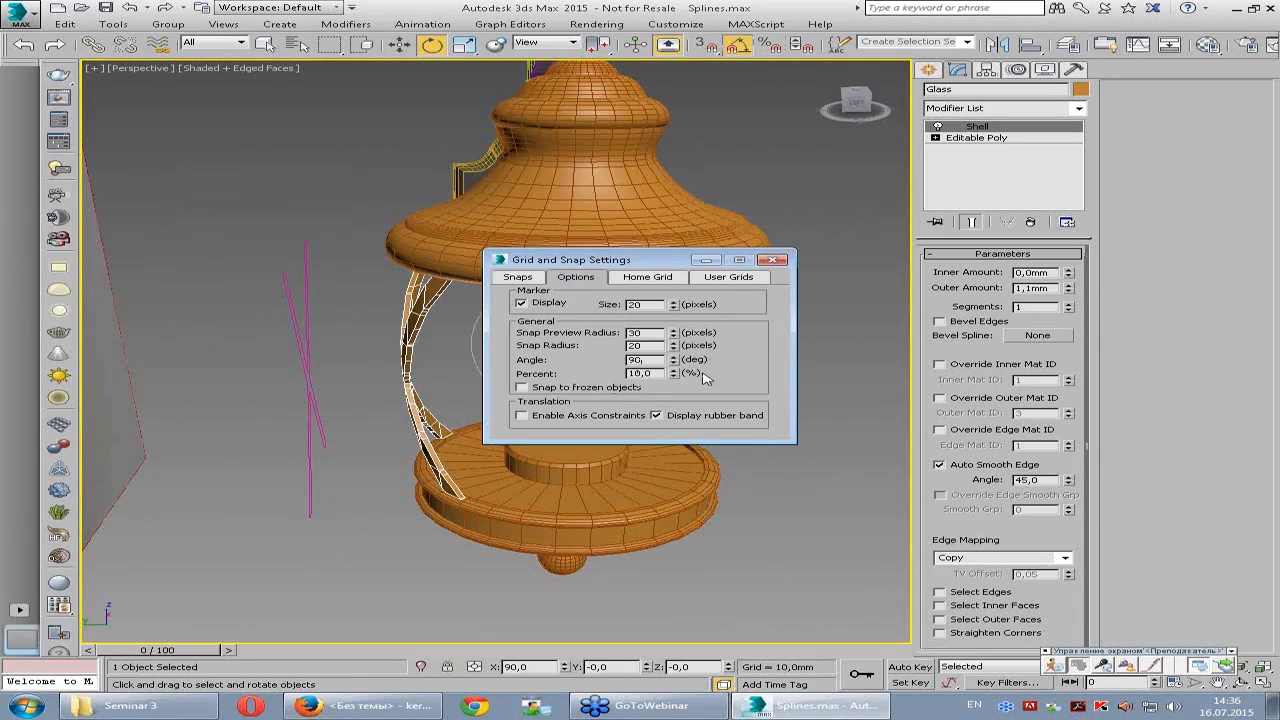
pyautogui.press('Return')
pyautogui.click(783, 260)
# - Shift-rotate the X-strip 90° to create three copies around the lantern
pyautogui.keyDown('shift'); pyautogui.moveTo(545, 368); pyautogui.dragTo(563, 362); pyautogui.keyUp('shift')
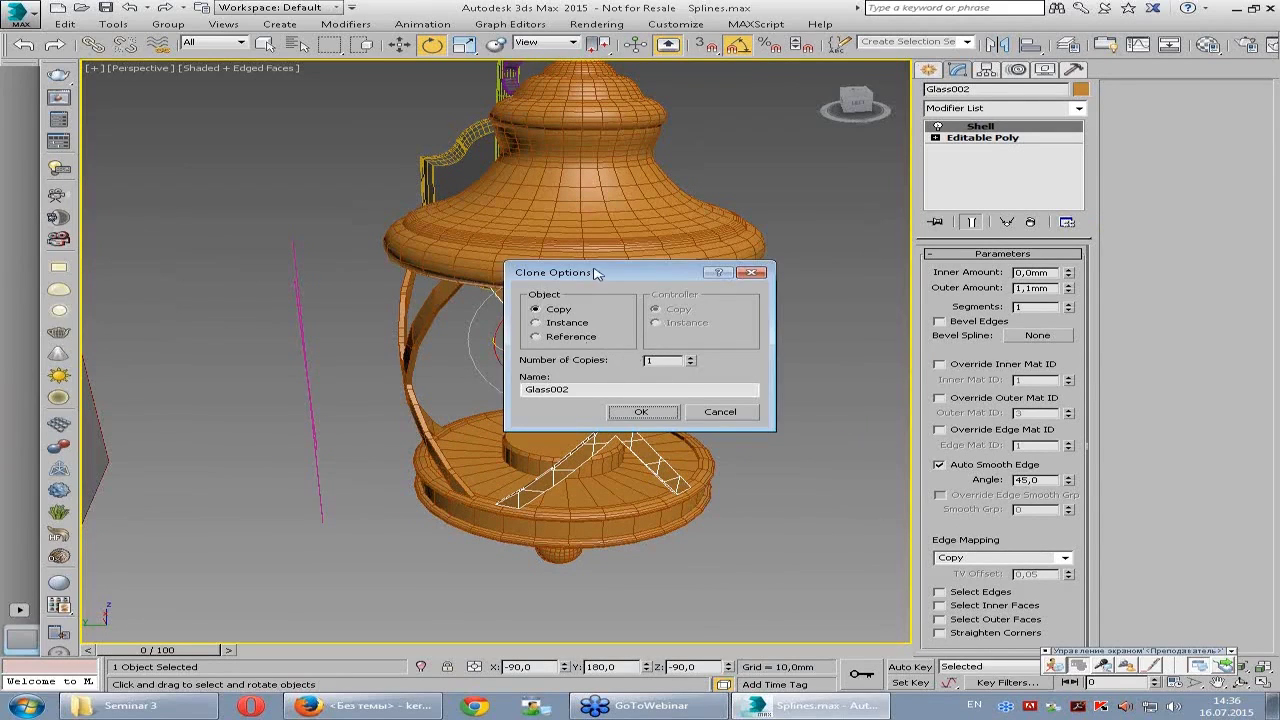
pyautogui.doubleClick(768, 367)
pyautogui.write('3')
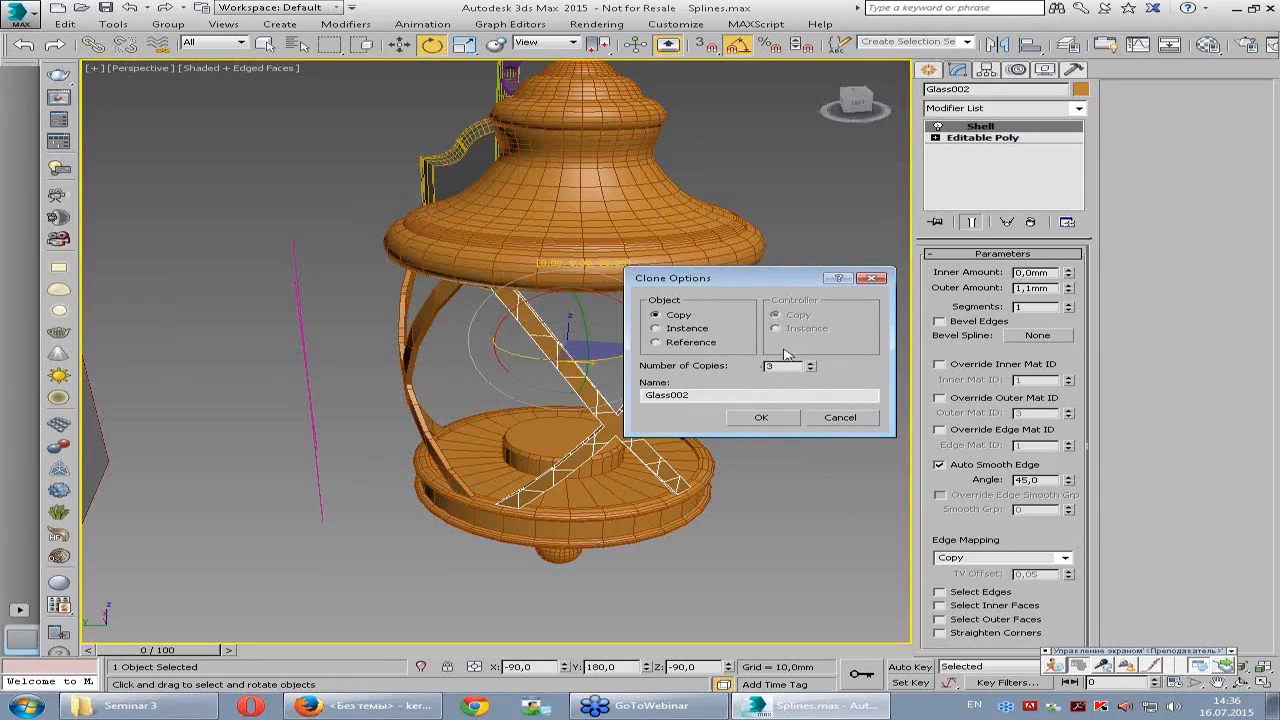
pyautogui.click(764, 419)
pyautogui.click(786, 457)
pyautogui.moveTo(786, 457)
pyautogui.keyDown('alt'); pyautogui.mouseDown(button='middle')
pyautogui.moveTo(525, 410)
pyautogui.moveTo(541, 446)
pyautogui.moveTo(554, 444)
pyautogui.moveTo(540, 450)
pyautogui.mouseUp(button='middle'); pyautogui.keyUp('alt')
pyautogui.press('F4')
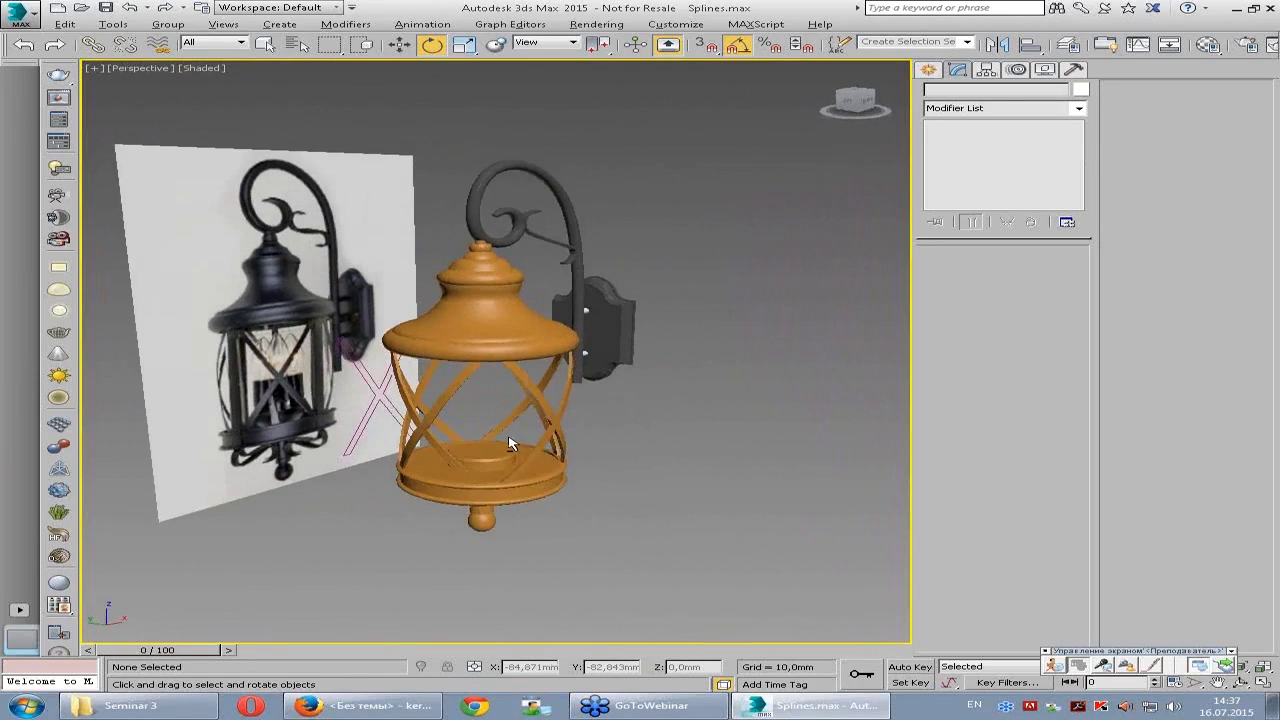
# - Unhide all hidden objects to bring the glass cylinder back
pyautogui.scroll(2, 510, 444)
pyautogui.rightClick(718, 451)
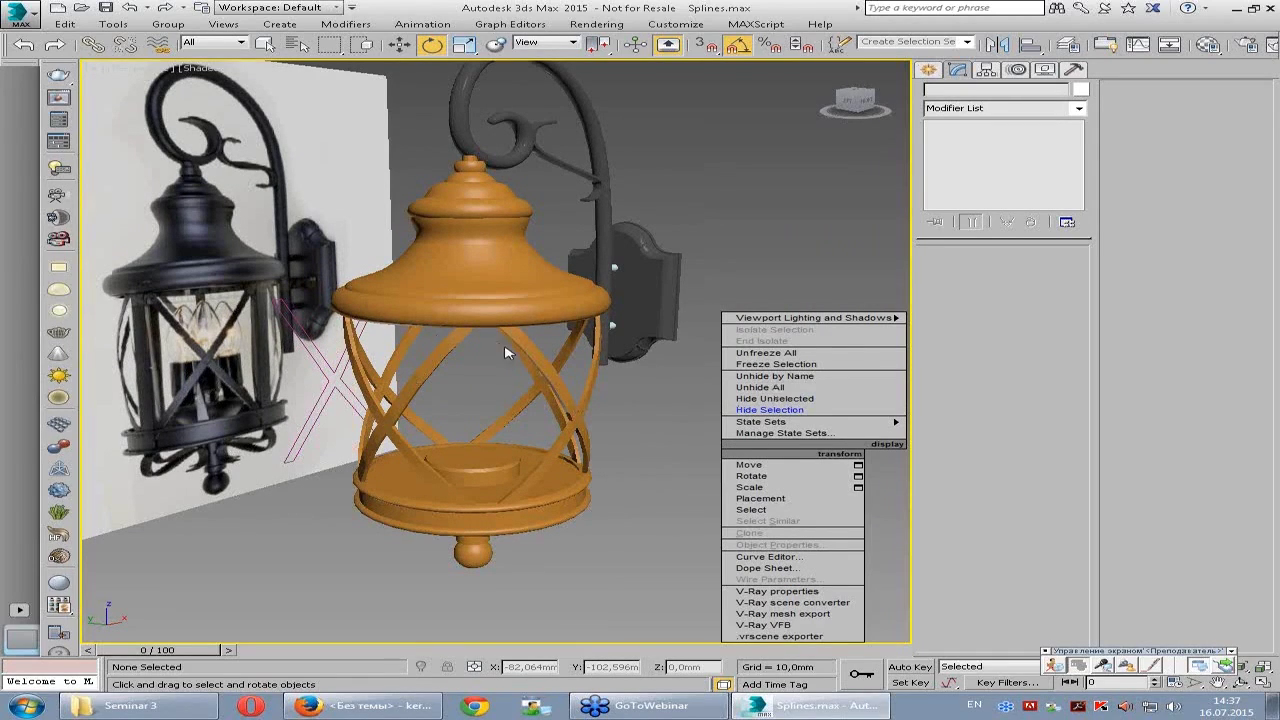
pyautogui.click(764, 391)
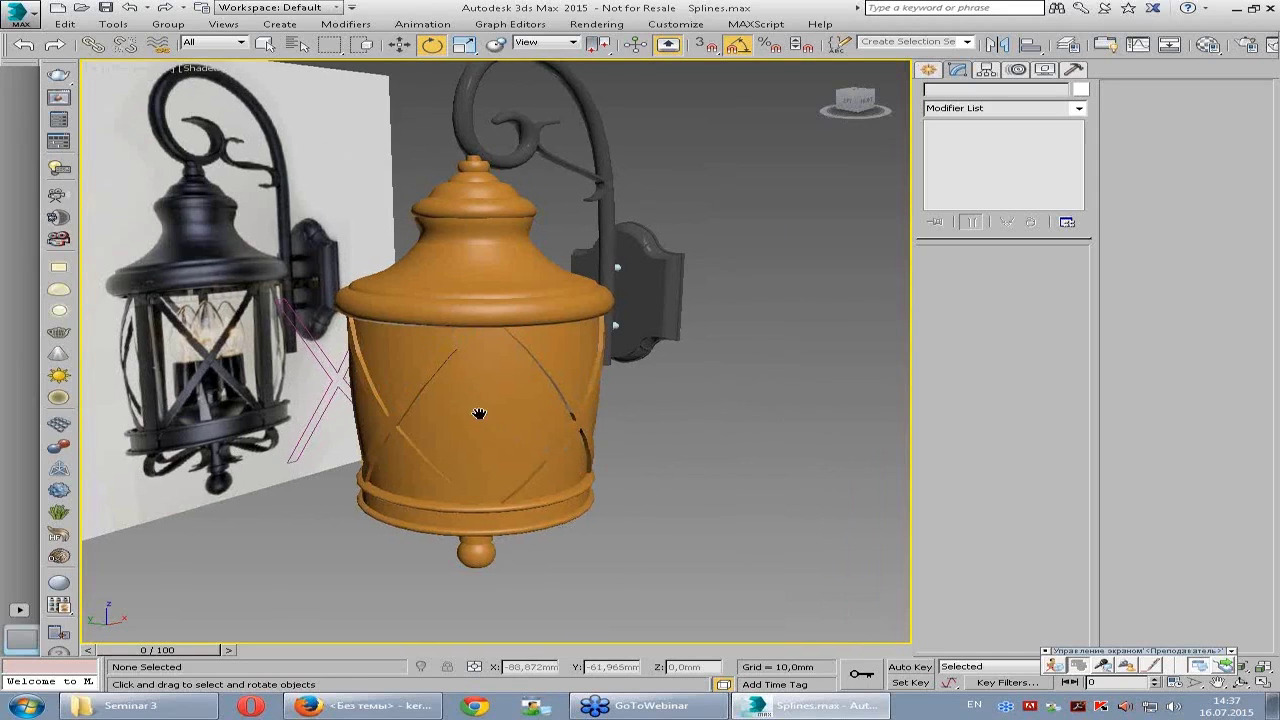
pyautogui.keyDown('alt'); pyautogui.moveTo(535, 441); pyautogui.dragTo(506, 423, button='middle'); pyautogui.keyUp('alt')
pyautogui.press('F4')
# - Select Glass001 and pick a vertical loop of seven polygons in Polygon mode
pyautogui.click(507, 408)
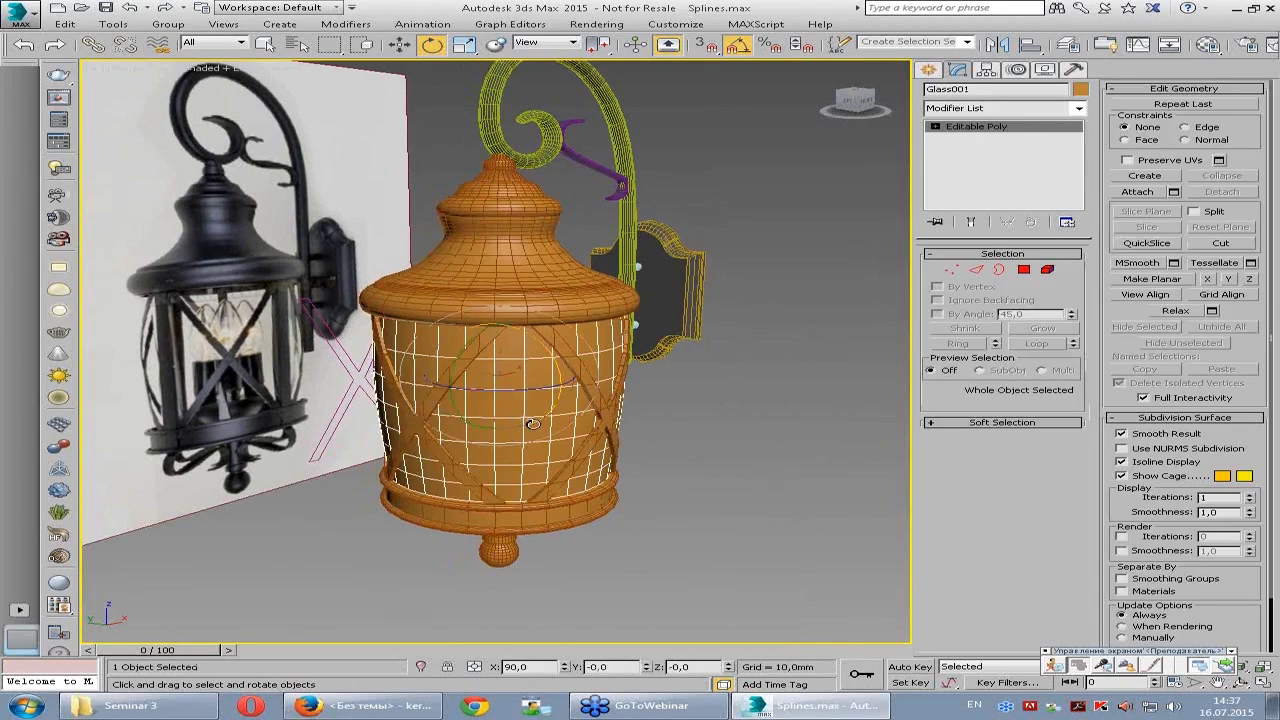
pyautogui.keyDown('alt'); pyautogui.moveTo(305, 397); pyautogui.dragTo(198, 425, button='middle'); pyautogui.keyUp('alt')
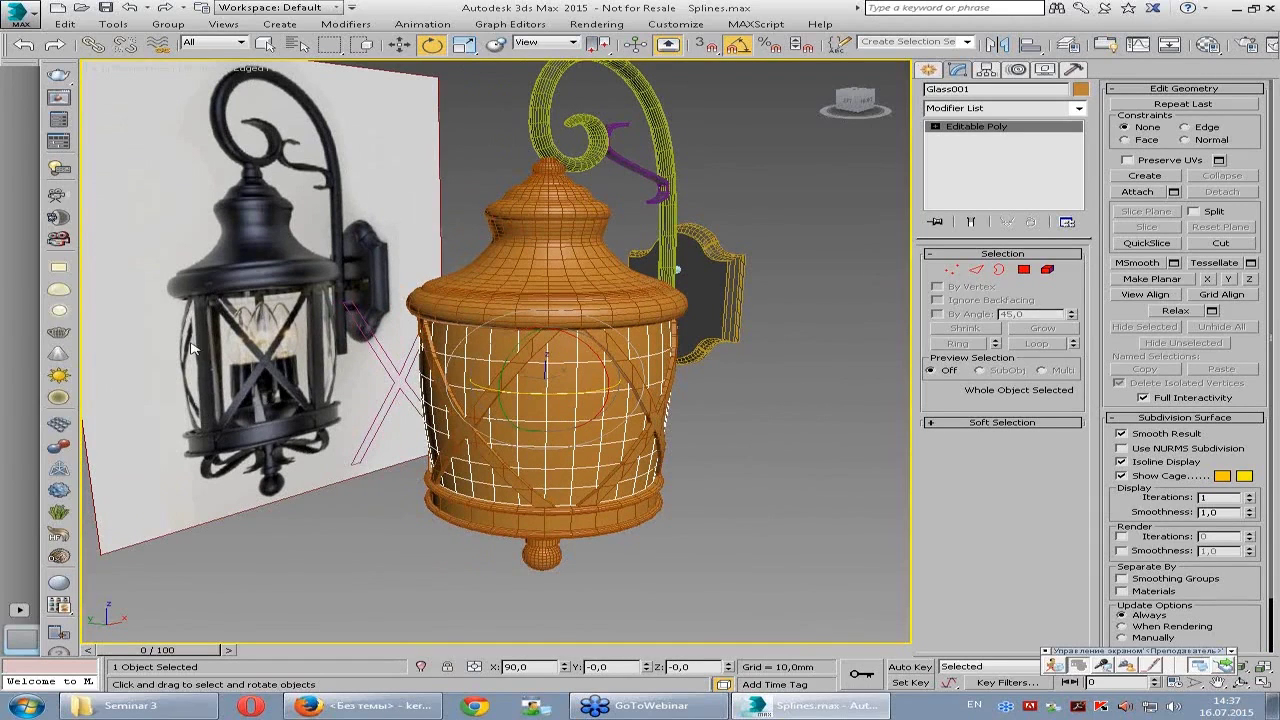
pyautogui.scroll(2, 296, 401)
pyautogui.scroll(3, 340, 400)
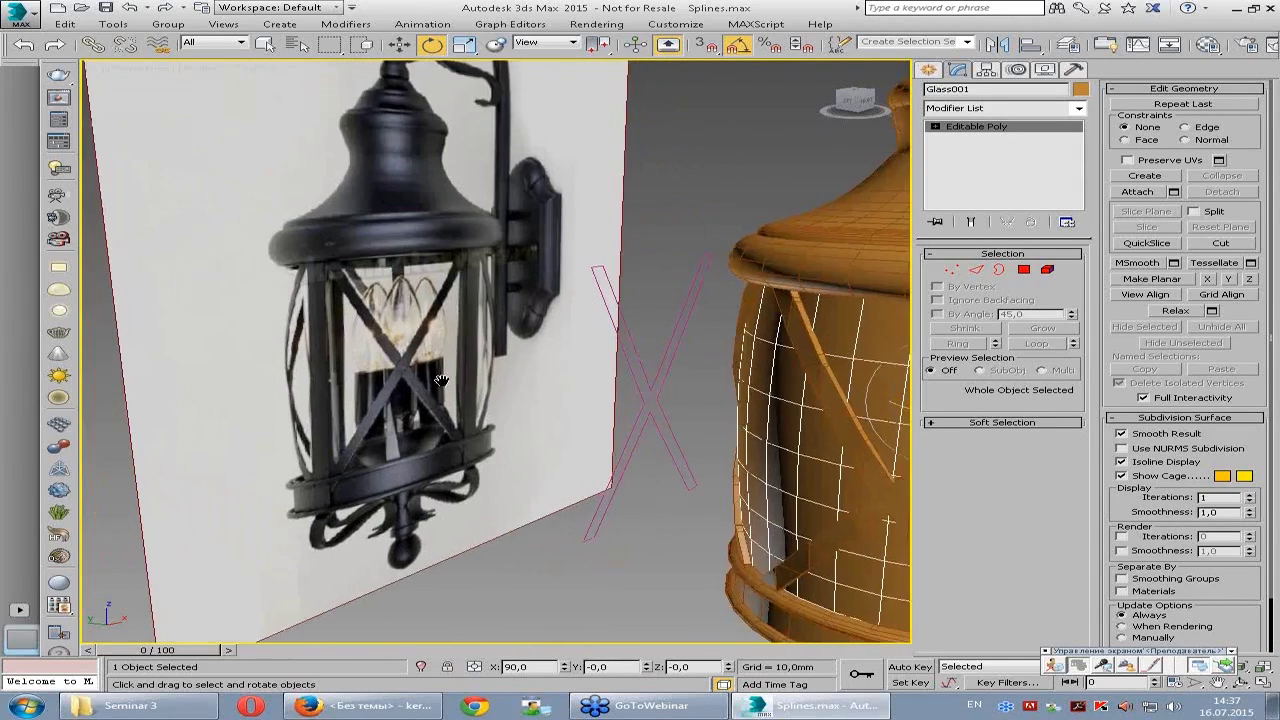
pyautogui.scroll(2, 399, 396)
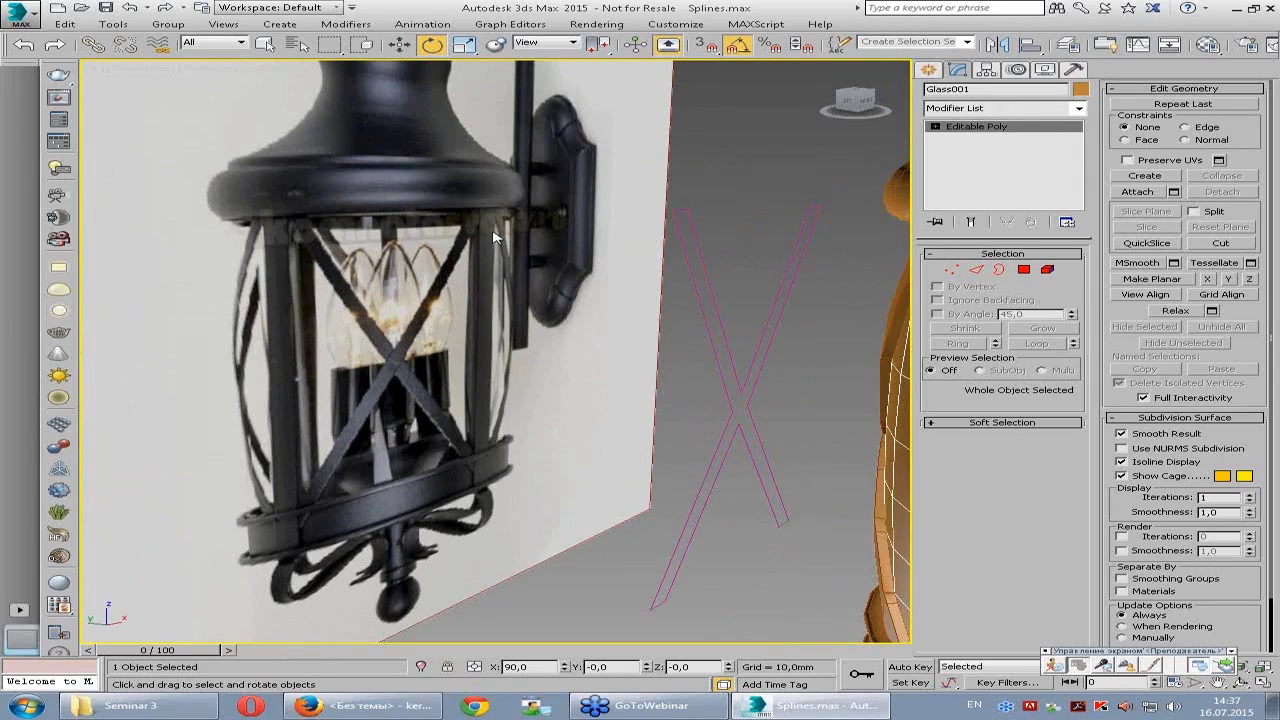
pyautogui.moveTo(471, 225)
pyautogui.mouseDown(button='middle')
pyautogui.moveTo(583, 418)
pyautogui.moveTo(627, 460)
pyautogui.moveTo(557, 497)
pyautogui.mouseUp(button='middle')
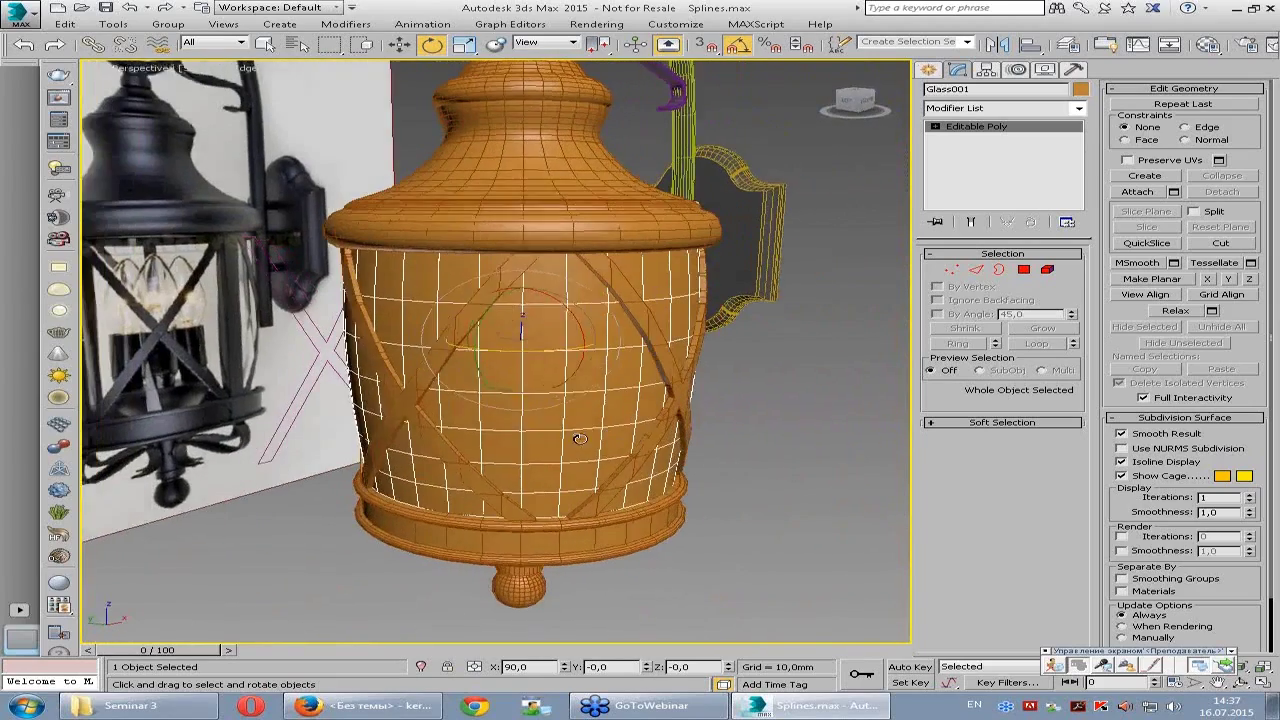
pyautogui.press('4')
pyautogui.click(557, 497)
pyautogui.keyDown('shift'); pyautogui.click(553, 461); pyautogui.keyUp('shift')
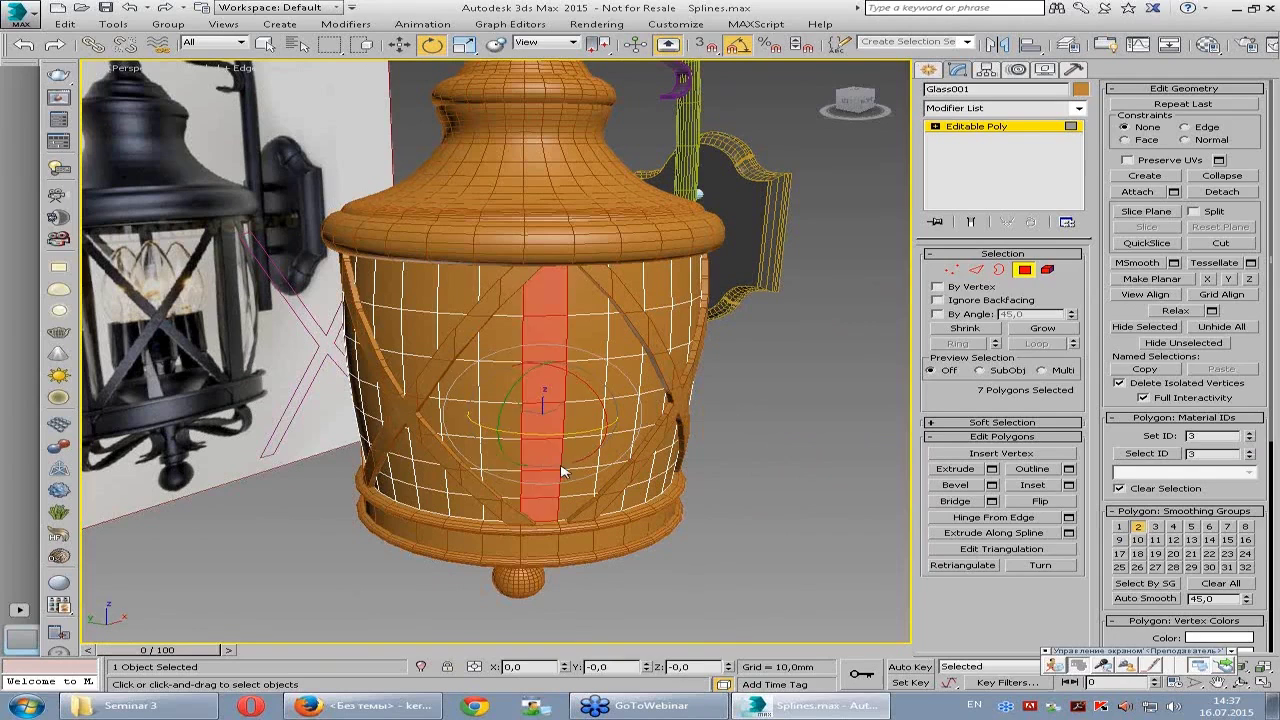
# - In Edge mode, select a vertical loop of seven edges on Glass001
pyautogui.click(976, 269)
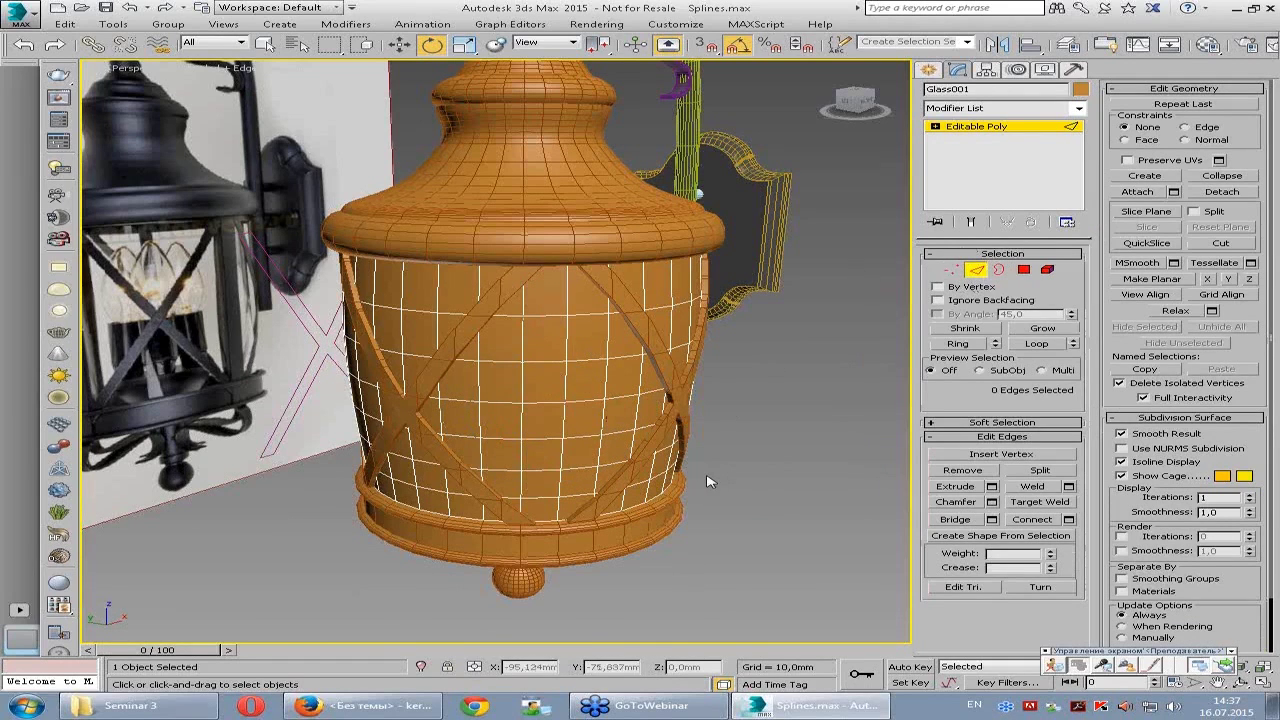
pyautogui.doubleClick(559, 486)
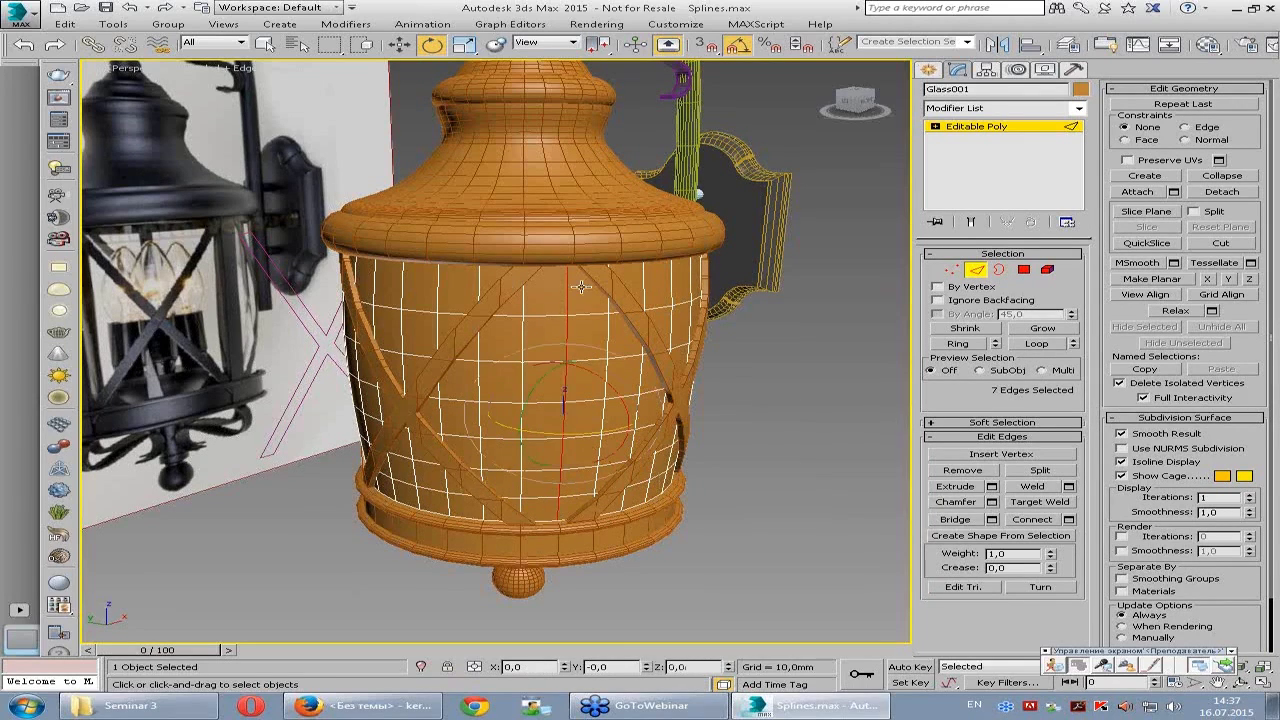
pyautogui.keyDown('alt'); pyautogui.moveTo(612, 443); pyautogui.dragTo(612, 451, button='middle'); pyautogui.keyUp('alt')
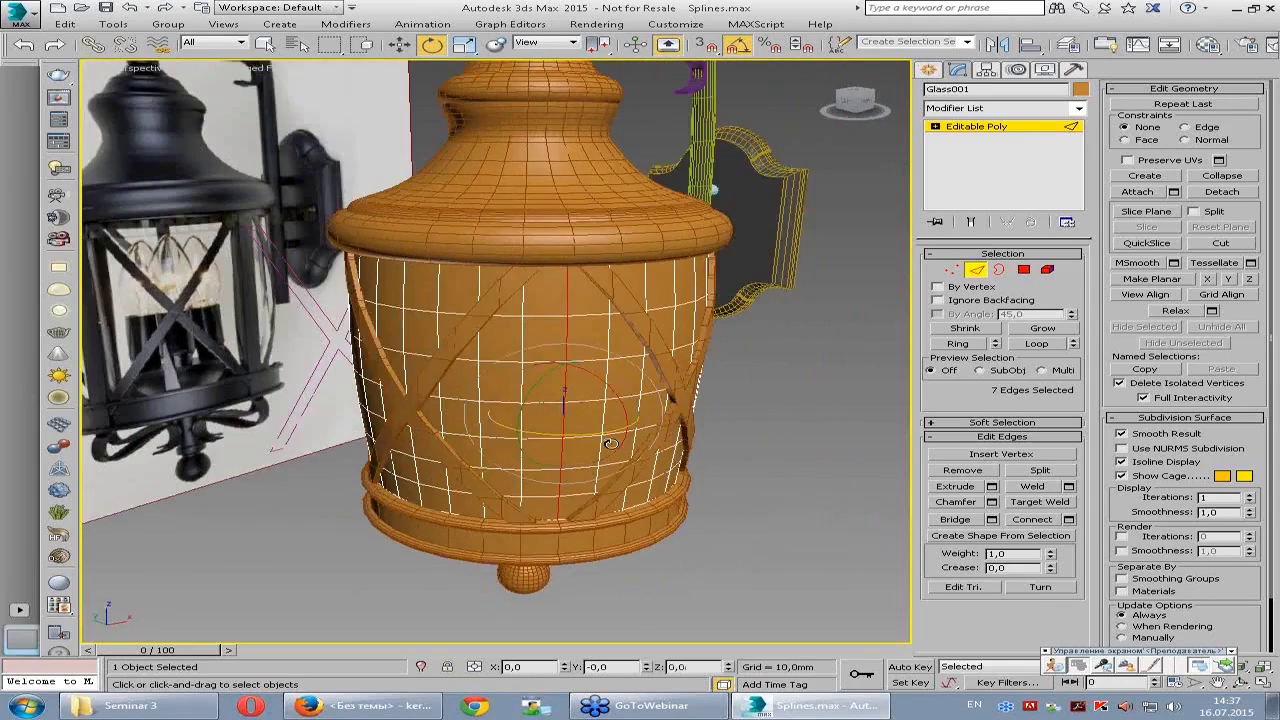
pyautogui.moveTo(603, 455); pyautogui.dragTo(586, 461)
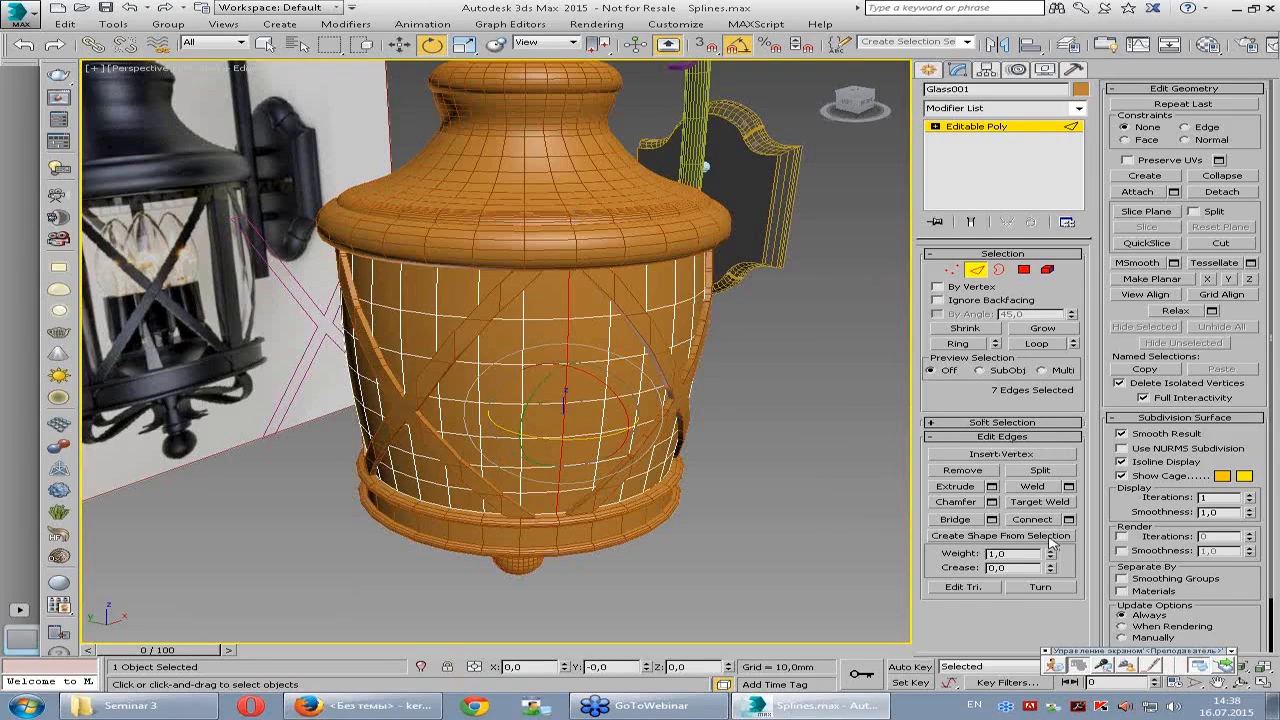
# - Create a linear shape named Shape001 from the selected edges
pyautogui.click(1017, 538)
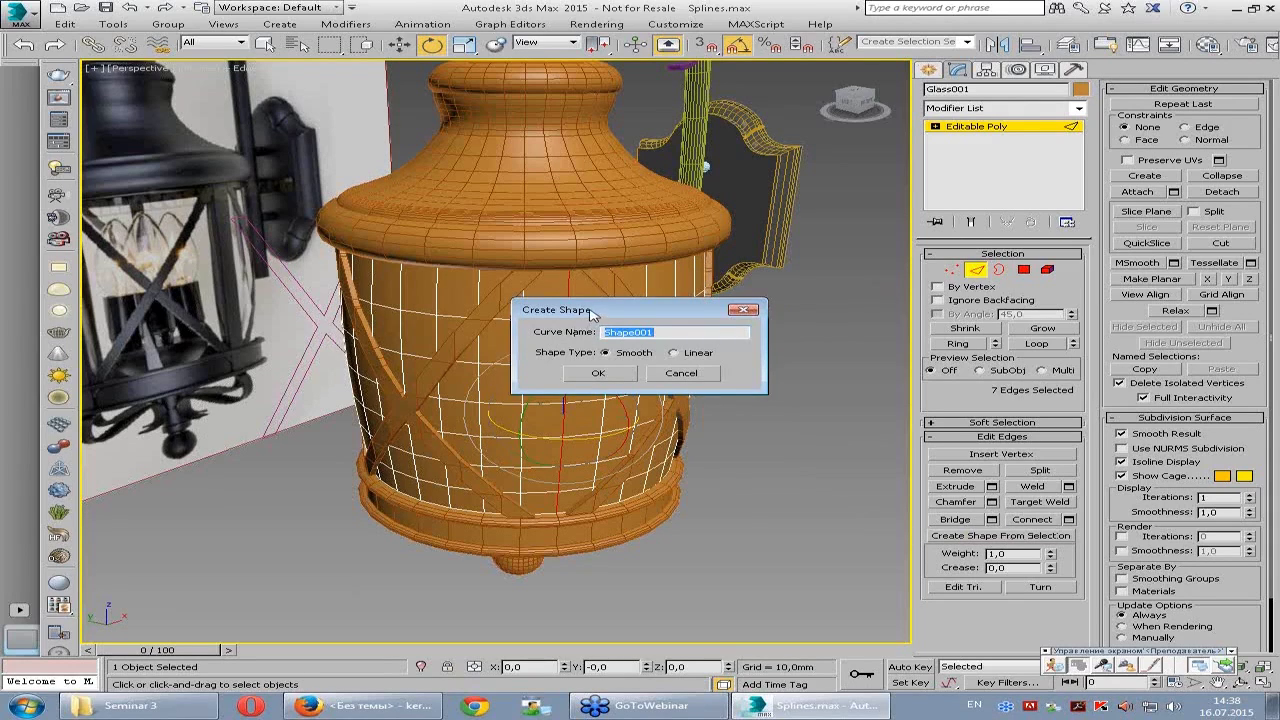
pyautogui.moveTo(590, 312); pyautogui.dragTo(390, 313)
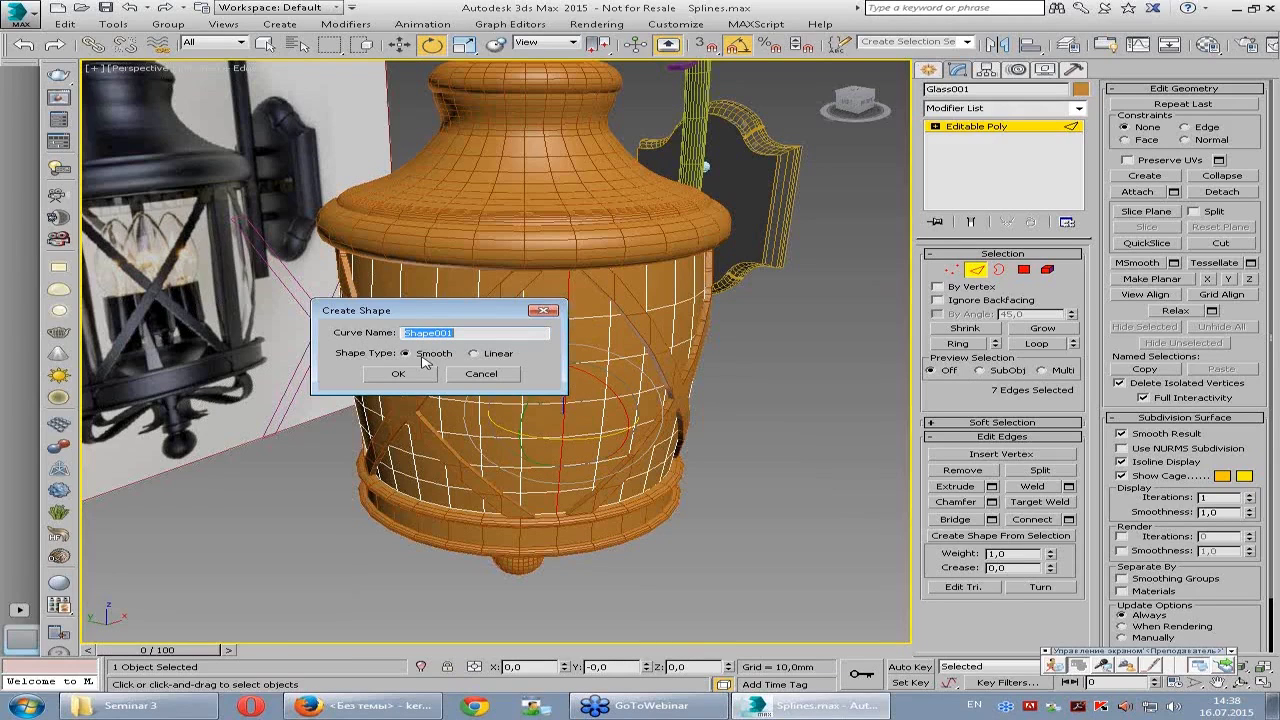
pyautogui.click(490, 358)
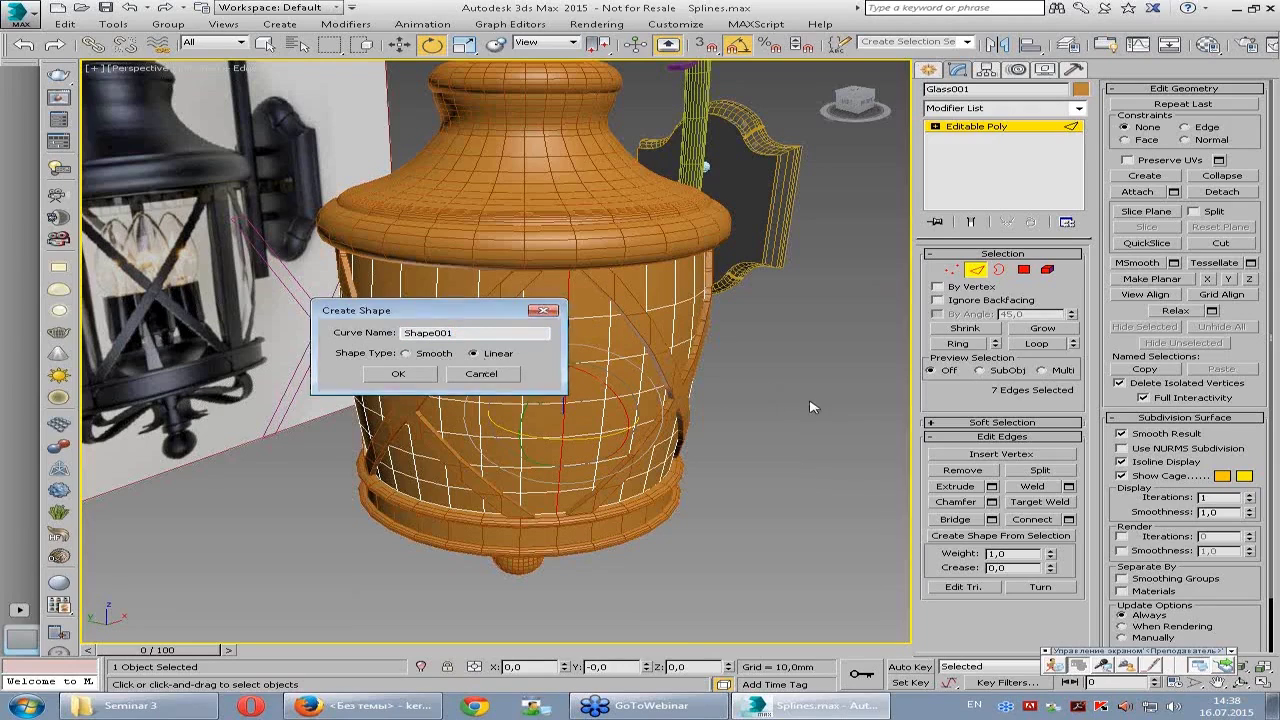
pyautogui.moveTo(480, 310); pyautogui.dragTo(338, 295)
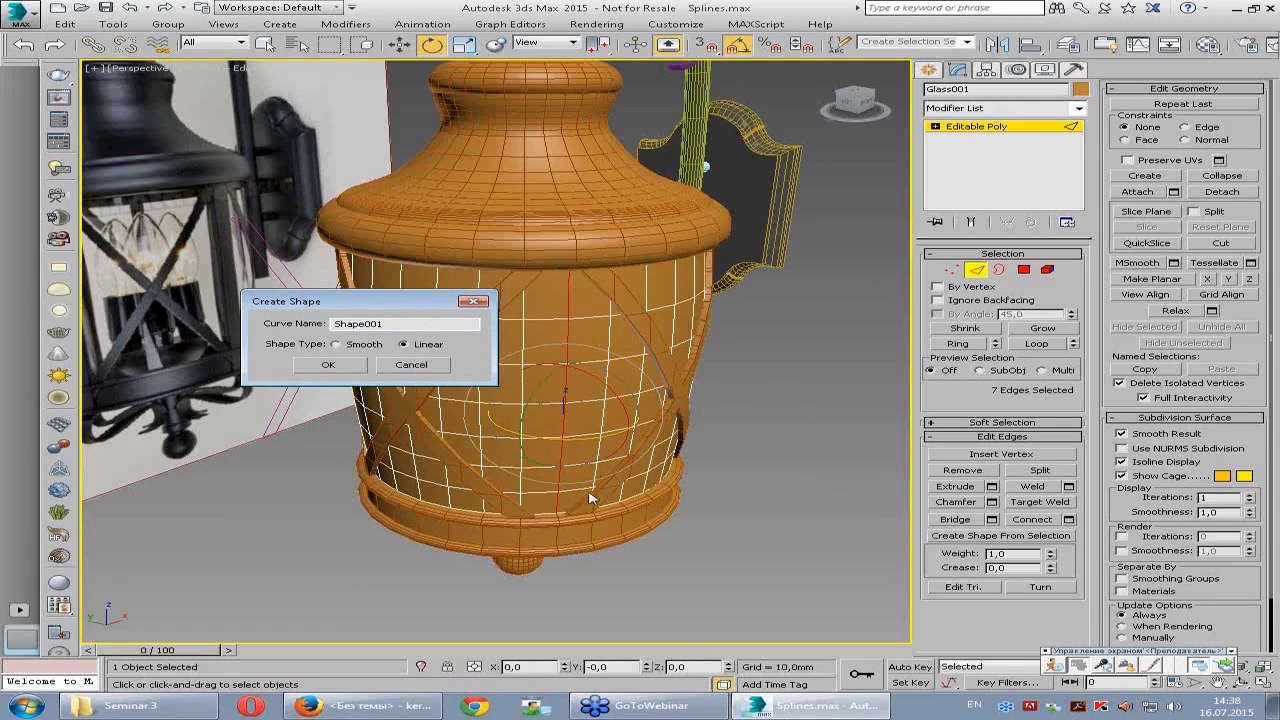
pyautogui.moveTo(335, 310); pyautogui.dragTo(478, 400)
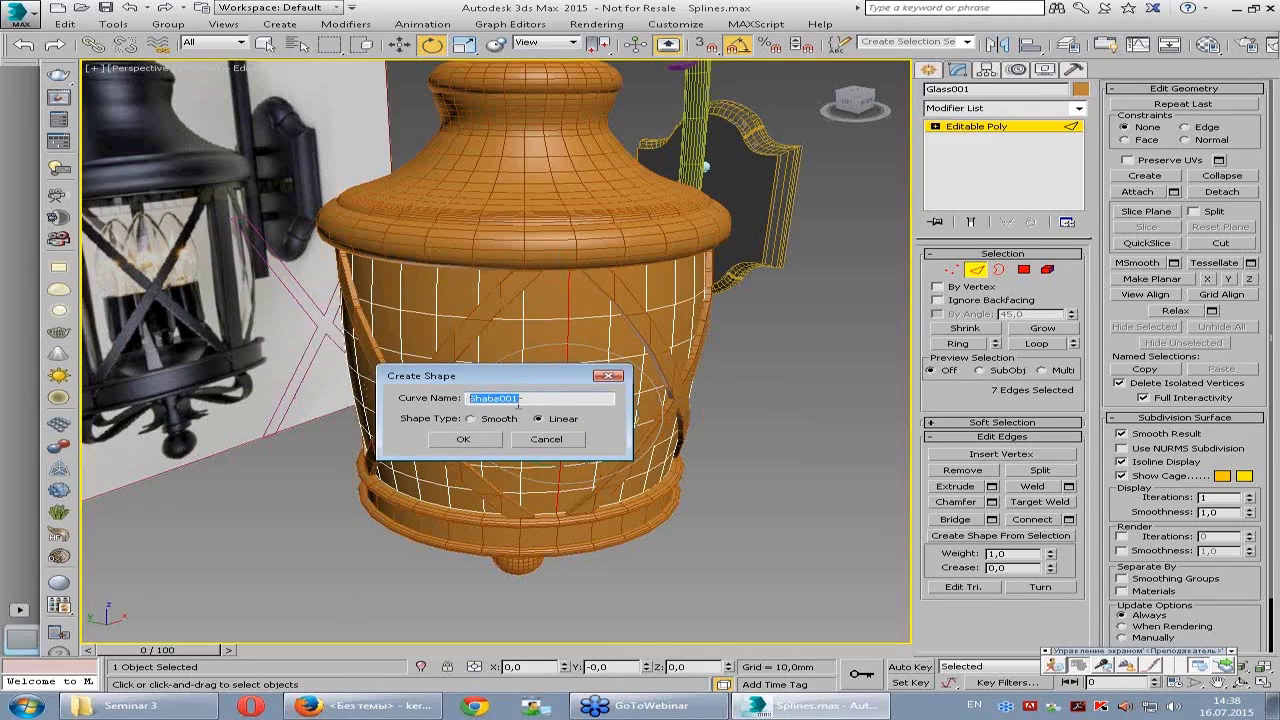
pyautogui.click(474, 440)
pyautogui.click(990, 126)
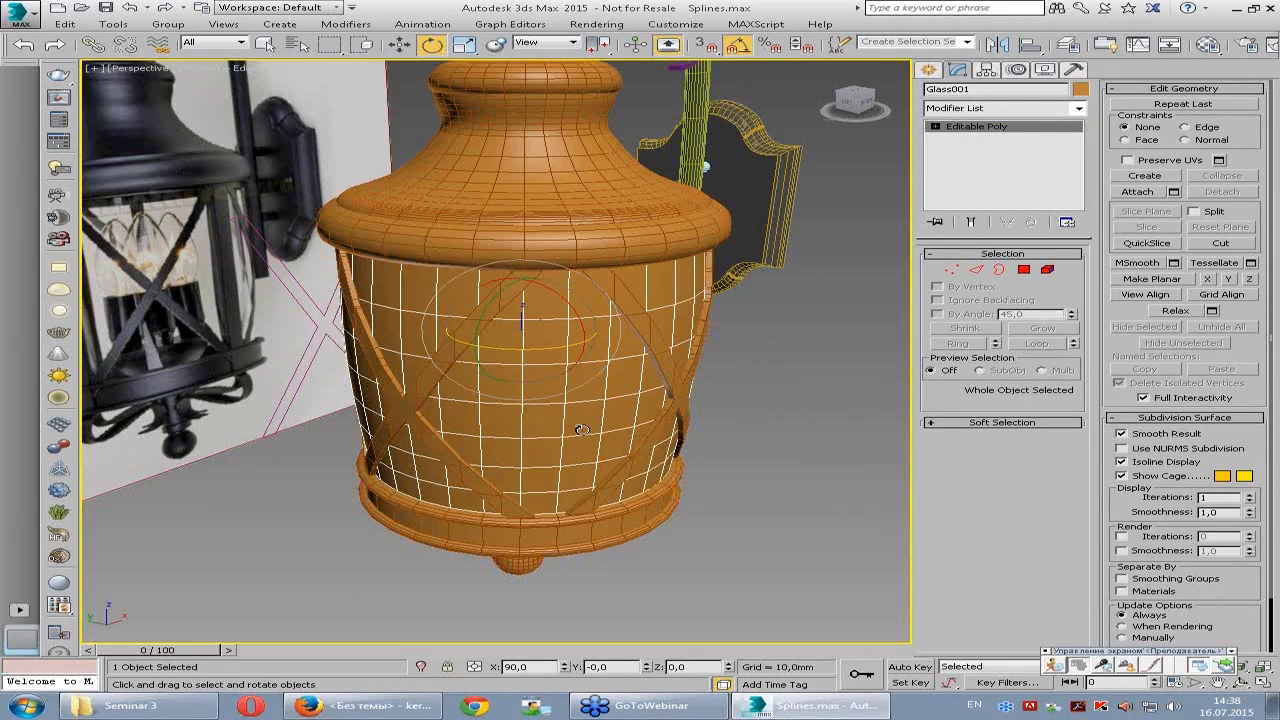
# - Select Shape001 by name and enable it as a renderable strip in the viewport
pyautogui.press('h')
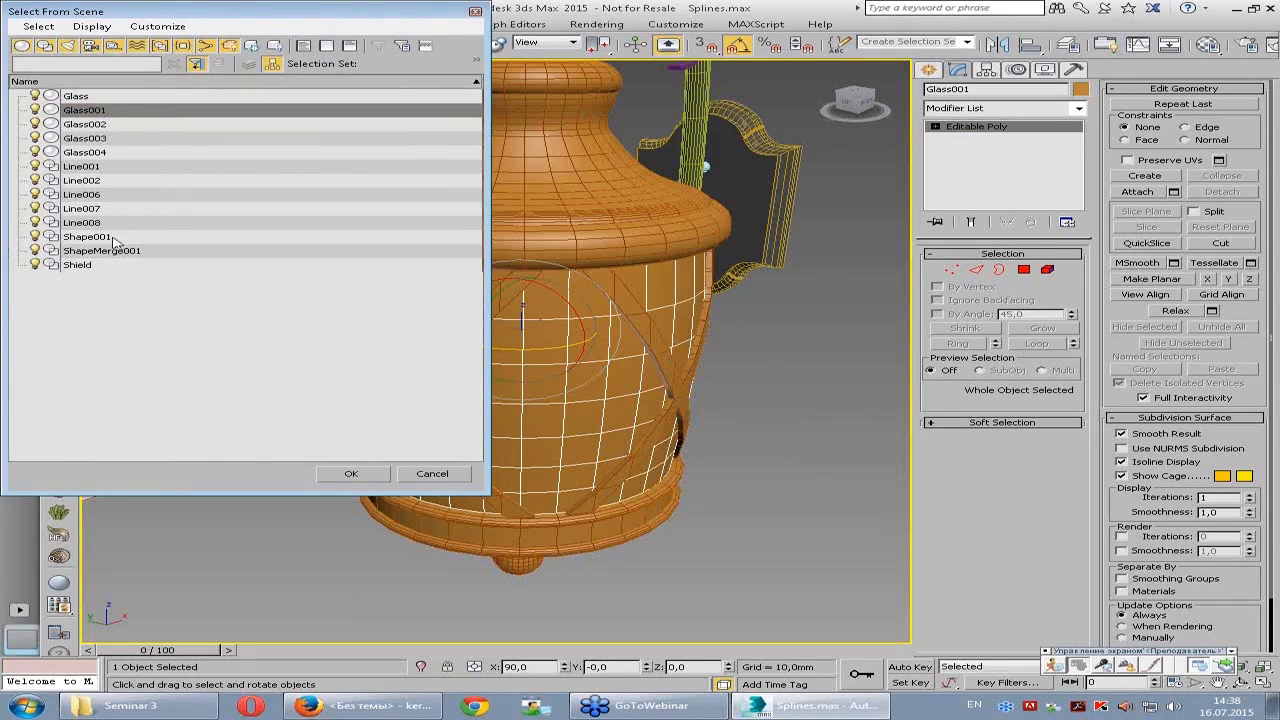
pyautogui.click(95, 240)
pyautogui.click(351, 474)
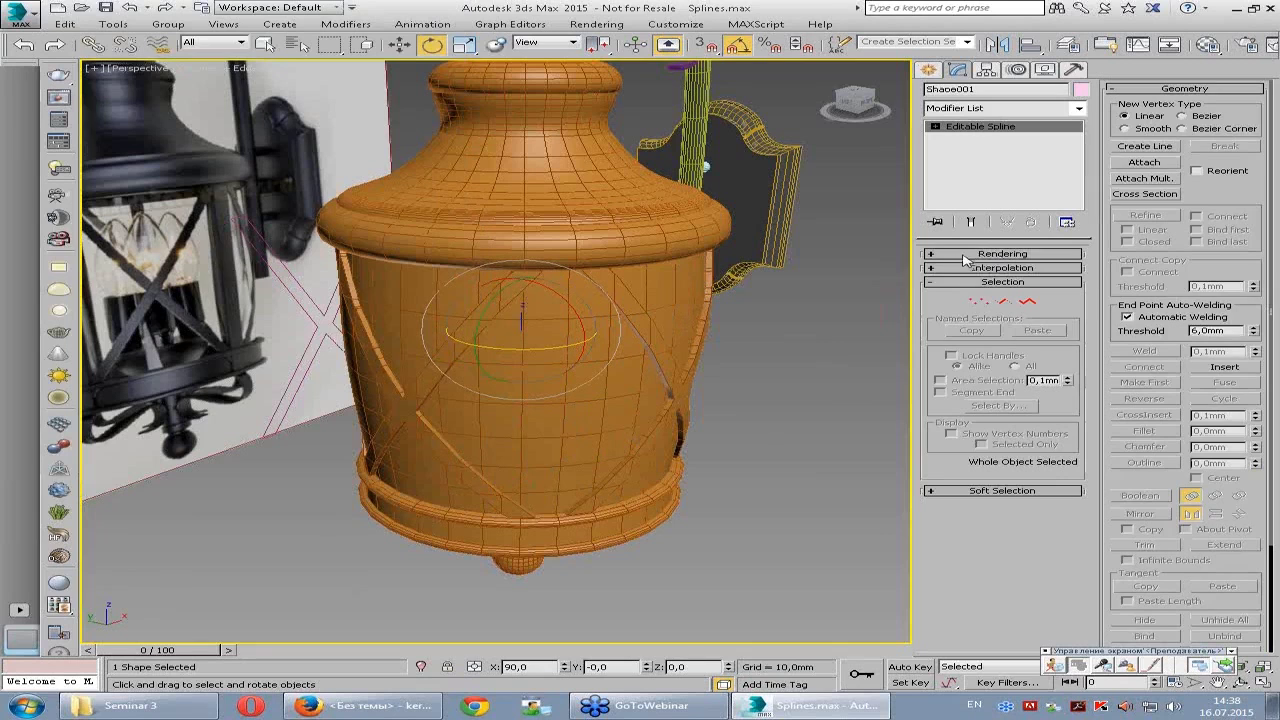
pyautogui.click(997, 254)
pyautogui.click(948, 268)
pyautogui.click(952, 279)
# - Rotate the pink bar's rectangular cross-section angle to about -43,96°
pyautogui.moveTo(556, 432)
pyautogui.keyDown('alt'); pyautogui.mouseDown(button='middle')
pyautogui.moveTo(617, 449)
pyautogui.moveTo(633, 424)
pyautogui.moveTo(635, 436)
pyautogui.moveTo(567, 447)
pyautogui.moveTo(555, 466)
pyautogui.moveTo(600, 510)
pyautogui.mouseUp(button='middle'); pyautogui.keyUp('alt')
pyautogui.click(617, 434)
pyautogui.click(525, 466)
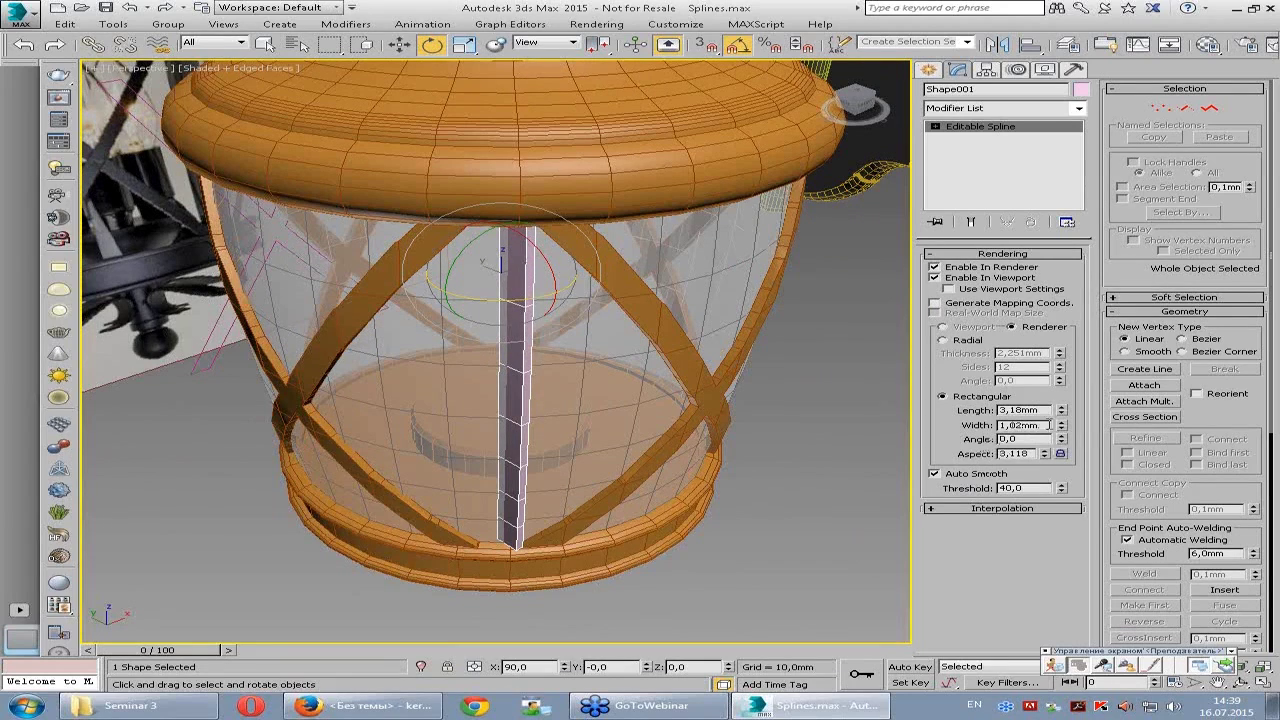
pyautogui.moveTo(1063, 438)
pyautogui.mouseDown()
pyautogui.moveTo(1166, 147)
pyautogui.moveTo(1134, 488)
pyautogui.mouseUp()
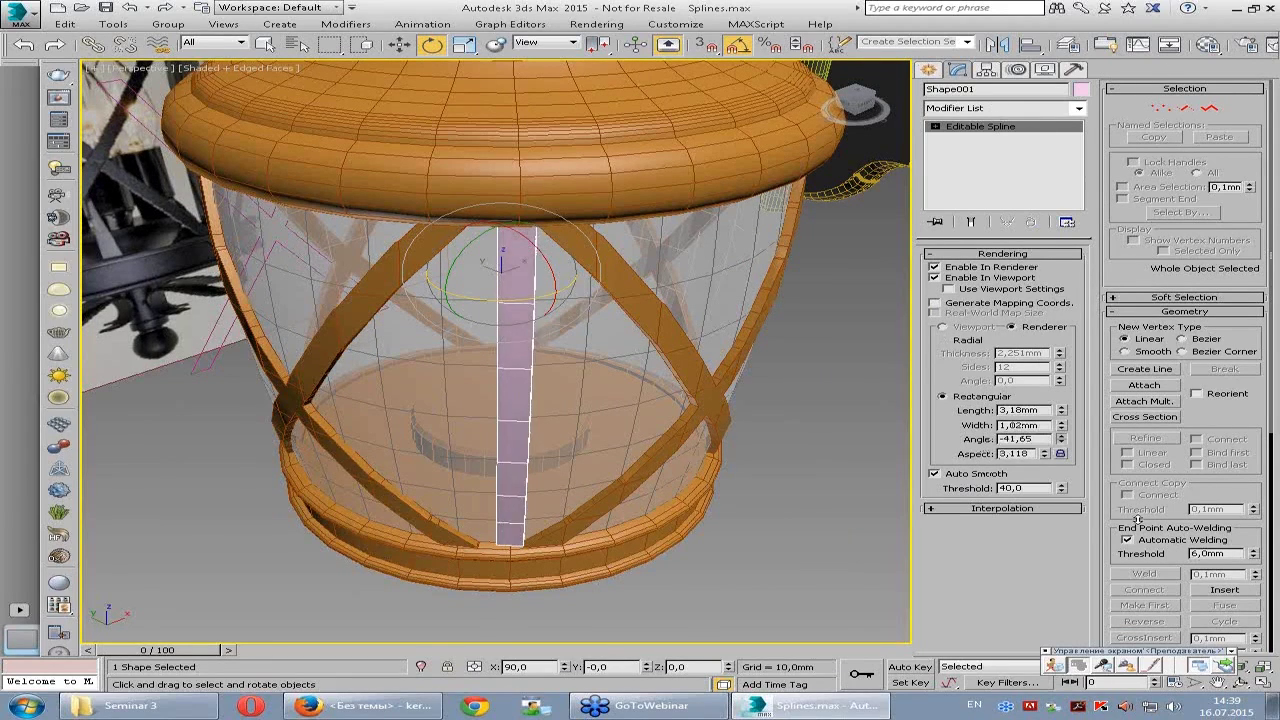
pyautogui.moveTo(593, 450)
pyautogui.keyDown('alt'); pyautogui.mouseDown(button='middle')
pyautogui.moveTo(637, 454)
pyautogui.moveTo(568, 454)
pyautogui.moveTo(628, 450)
pyautogui.mouseUp(button='middle'); pyautogui.keyUp('alt')
# - Centre the strip's pivot on the object and nudge the strip slightly left
pyautogui.press('w')
pyautogui.scroll(-2, 528, 308)
pyautogui.keyDown('alt'); pyautogui.moveTo(528, 308); pyautogui.dragTo(543, 214, button='middle'); pyautogui.keyUp('alt')
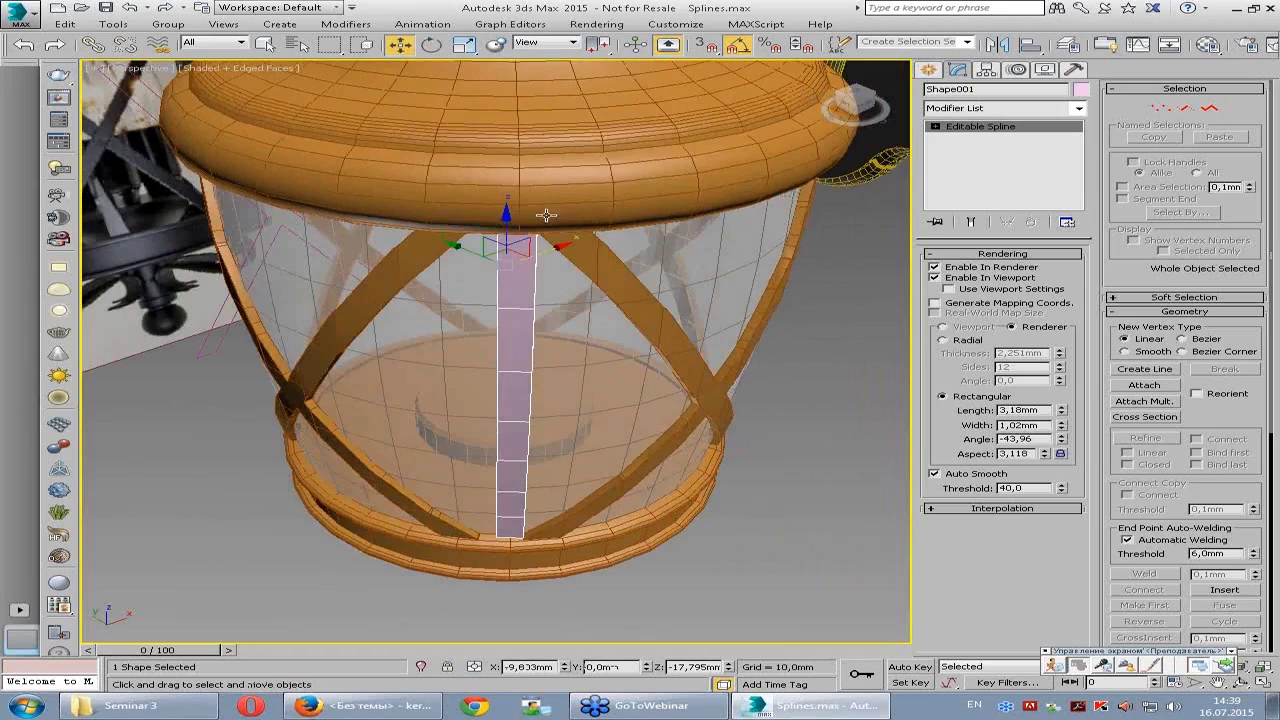
pyautogui.click(986, 69)
pyautogui.click(1004, 158)
pyautogui.click(1003, 231)
pyautogui.click(1004, 158)
pyautogui.keyDown('alt'); pyautogui.moveTo(540, 480); pyautogui.dragTo(535, 421, button='middle'); pyautogui.keyUp('alt')
pyautogui.scroll(2, 535, 421)
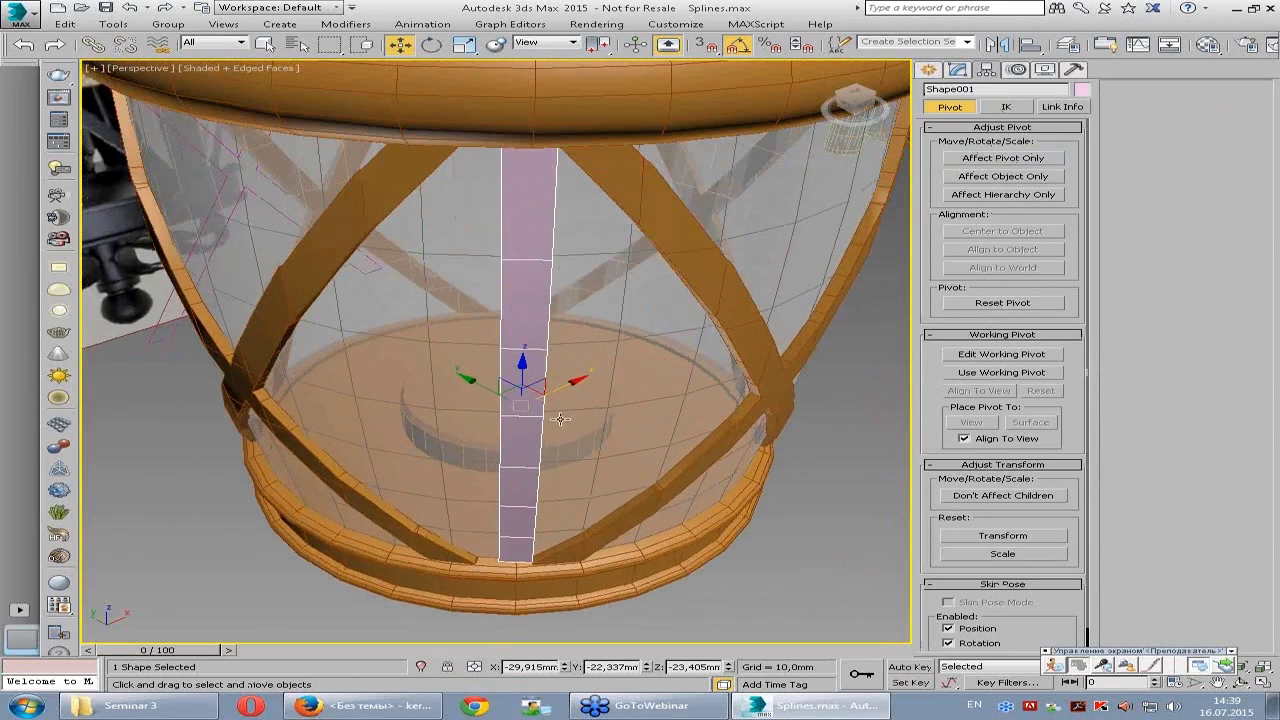
pyautogui.moveTo(533, 390); pyautogui.dragTo(519, 388)
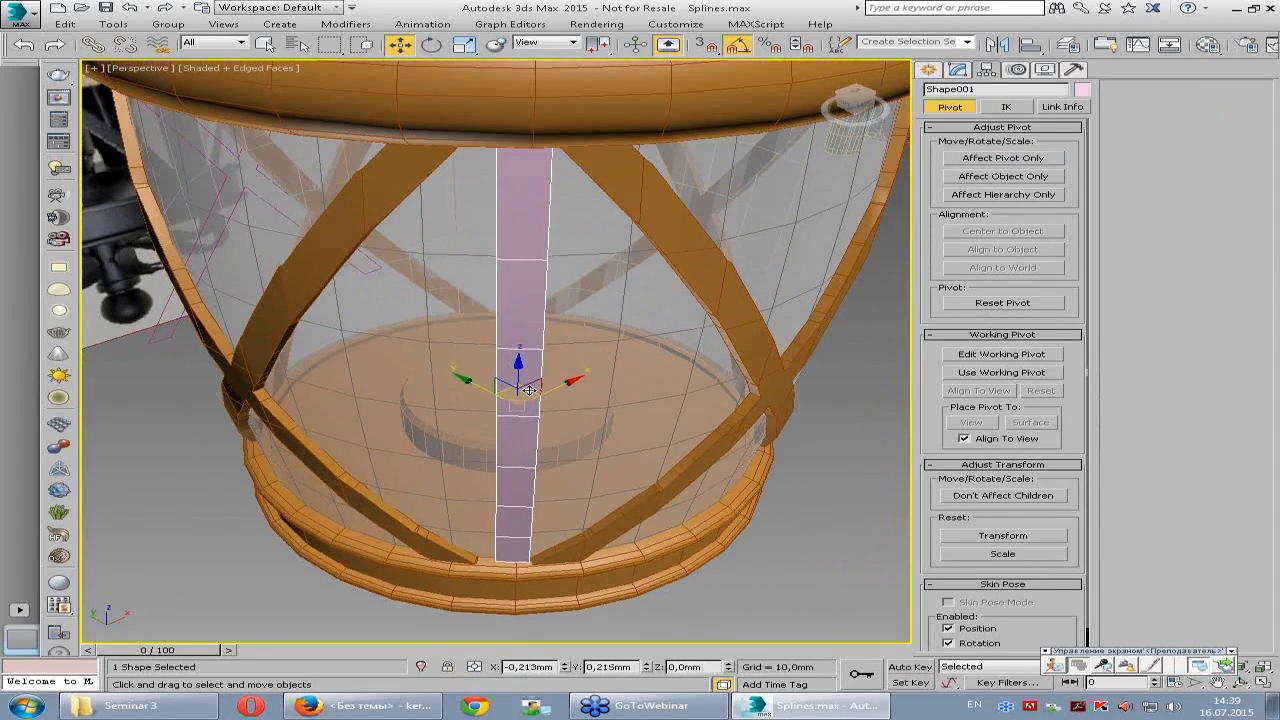
# - Reselect the pink strip and widen its rectangular Length to 5,056mm
pyautogui.keyDown('alt'); pyautogui.moveTo(520, 389); pyautogui.dragTo(653, 431, button='middle'); pyautogui.keyUp('alt')
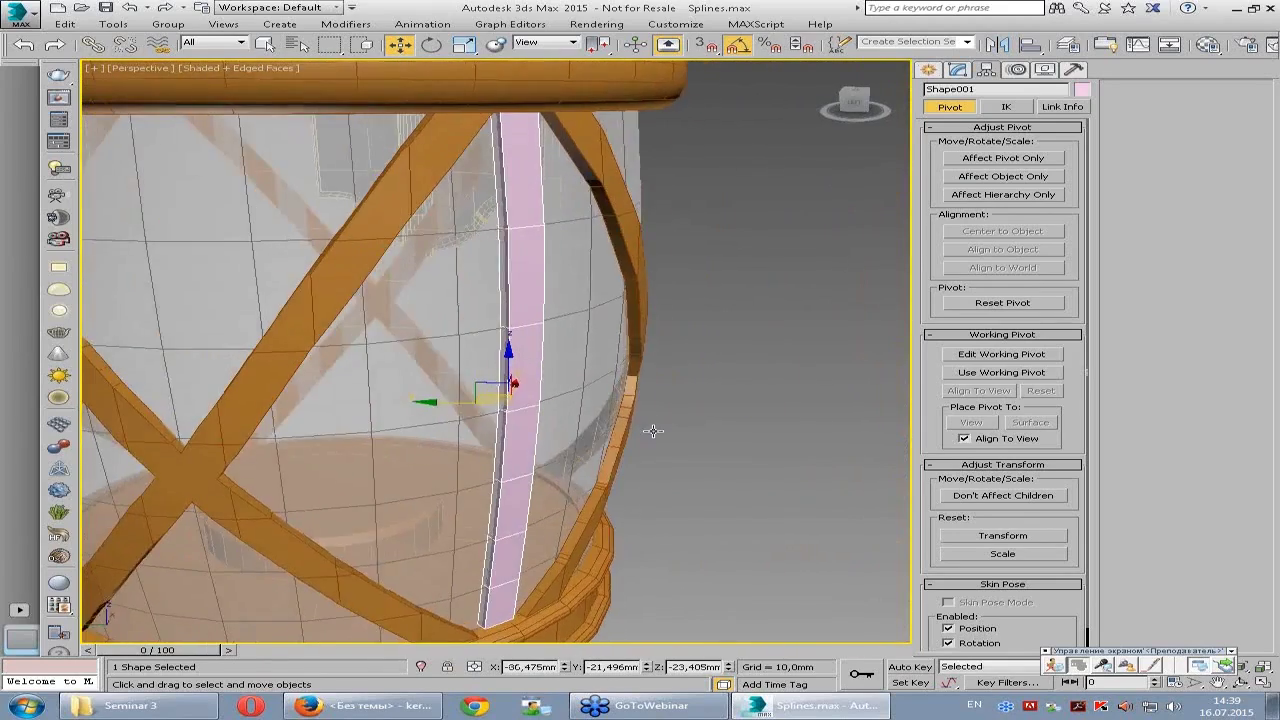
pyautogui.click(645, 431)
pyautogui.moveTo(645, 431)
pyautogui.keyDown('alt'); pyautogui.mouseDown(button='middle')
pyautogui.moveTo(591, 482)
pyautogui.moveTo(545, 400)
pyautogui.moveTo(543, 350)
pyautogui.mouseUp(button='middle'); pyautogui.keyUp('alt')
pyautogui.click(563, 441)
pyautogui.click(957, 69)
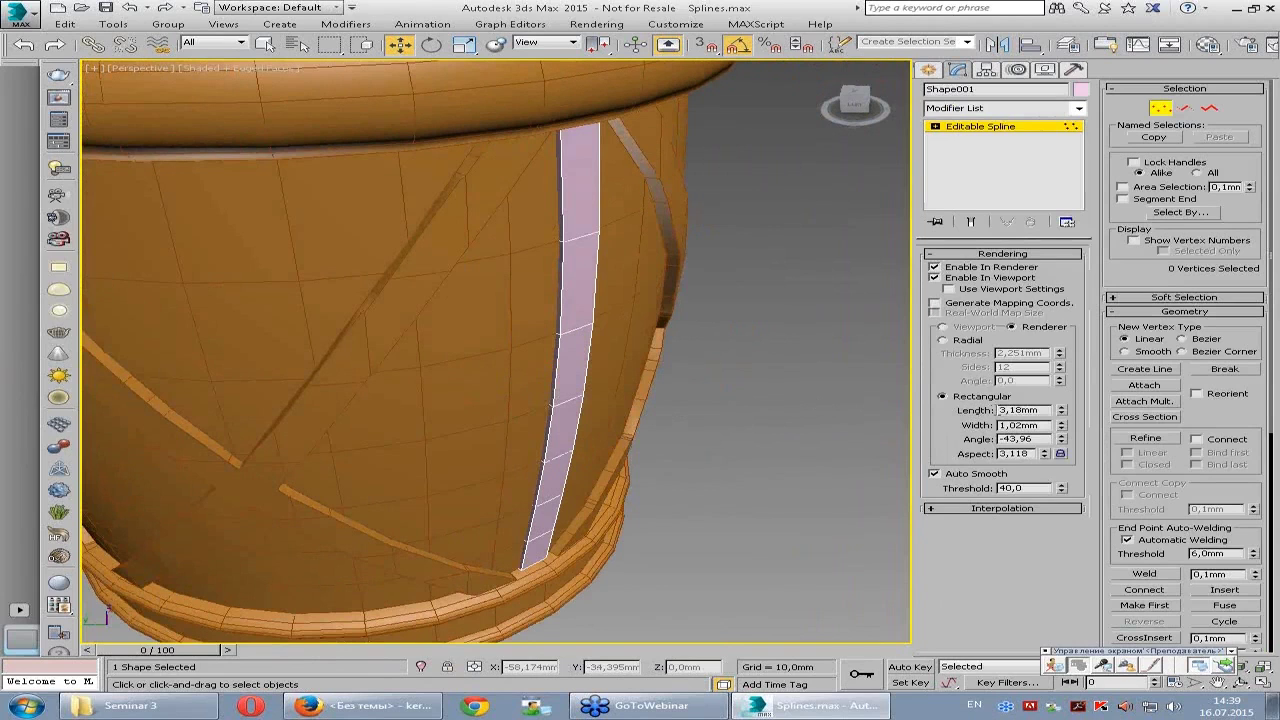
pyautogui.moveTo(1063, 415); pyautogui.dragTo(1057, 367)
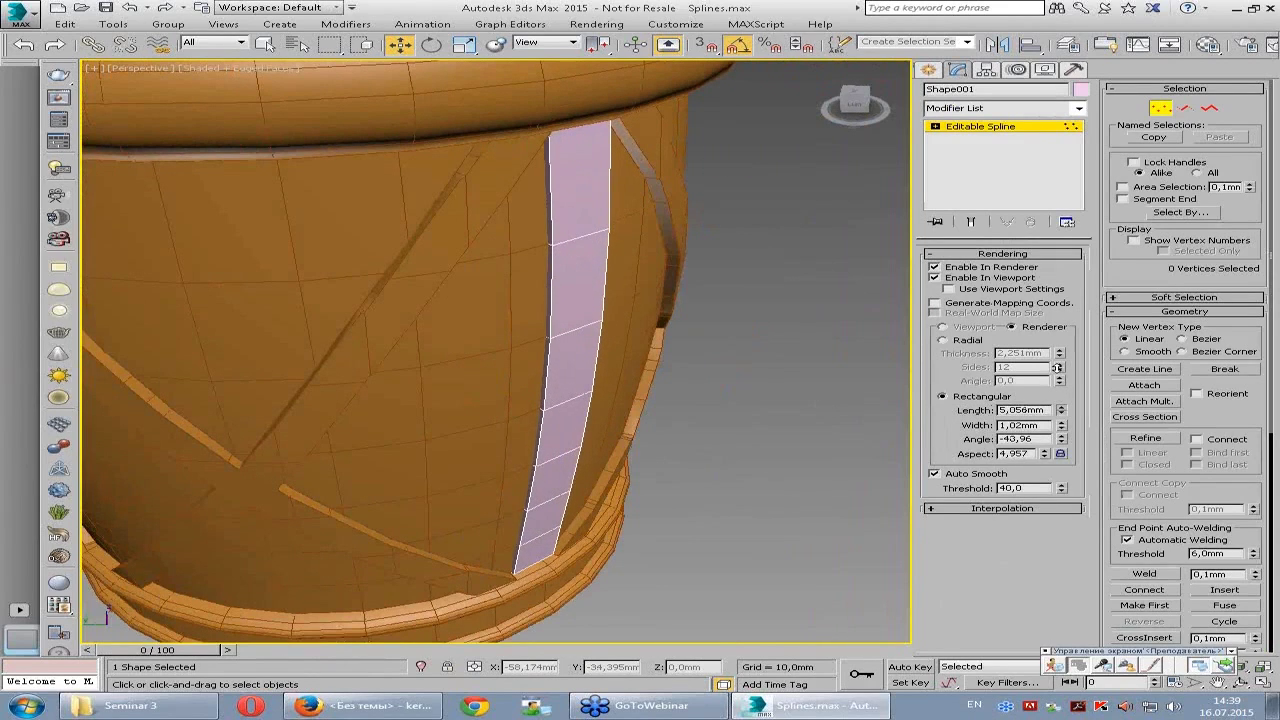
# - Leave sub-object editing and orbit around the glass to inspect the widened strip
pyautogui.moveTo(612, 377)
pyautogui.keyDown('alt'); pyautogui.mouseDown(button='middle')
pyautogui.moveTo(500, 351)
pyautogui.moveTo(551, 349)
pyautogui.moveTo(562, 363)
pyautogui.moveTo(680, 266)
pyautogui.mouseUp(button='middle'); pyautogui.keyUp('alt')
pyautogui.scroll(-2, 562, 363)
pyautogui.scroll(-2, 560, 360)
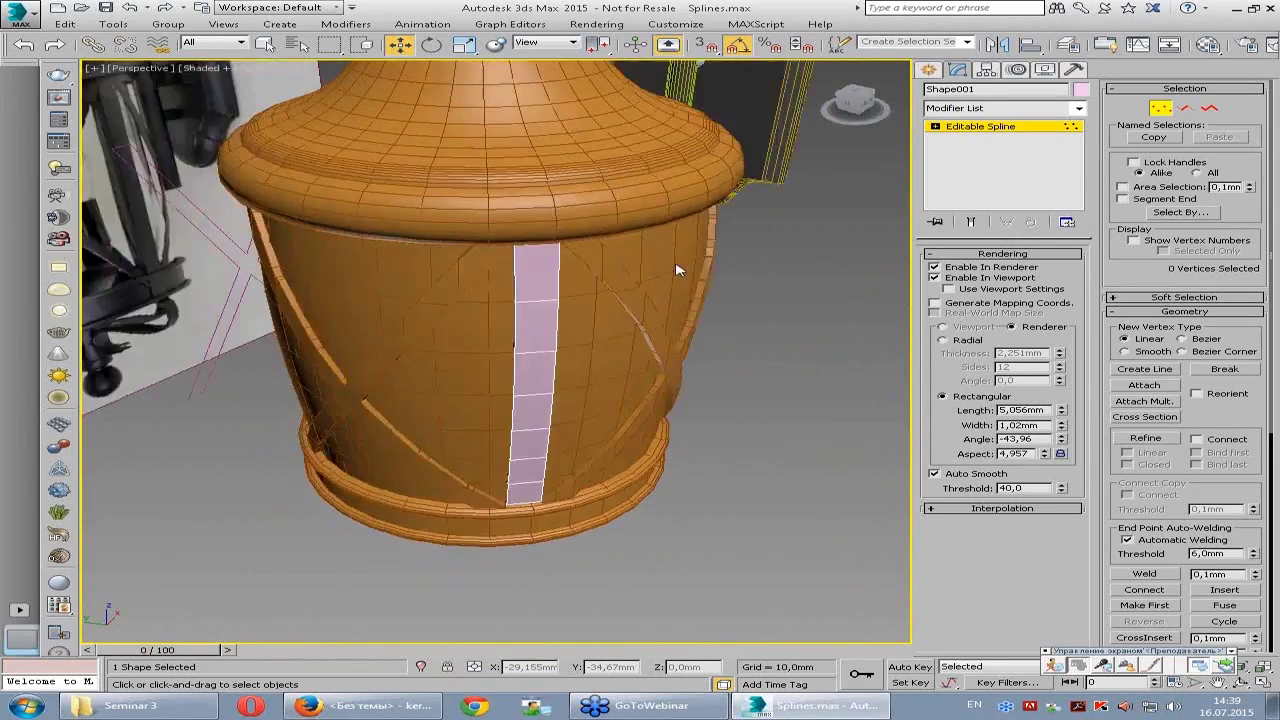
pyautogui.click(1037, 135)
pyautogui.moveTo(560, 370)
pyautogui.keyDown('alt'); pyautogui.mouseDown(button='middle')
pyautogui.moveTo(677, 380)
pyautogui.moveTo(591, 389)
pyautogui.mouseUp(button='middle'); pyautogui.keyUp('alt')
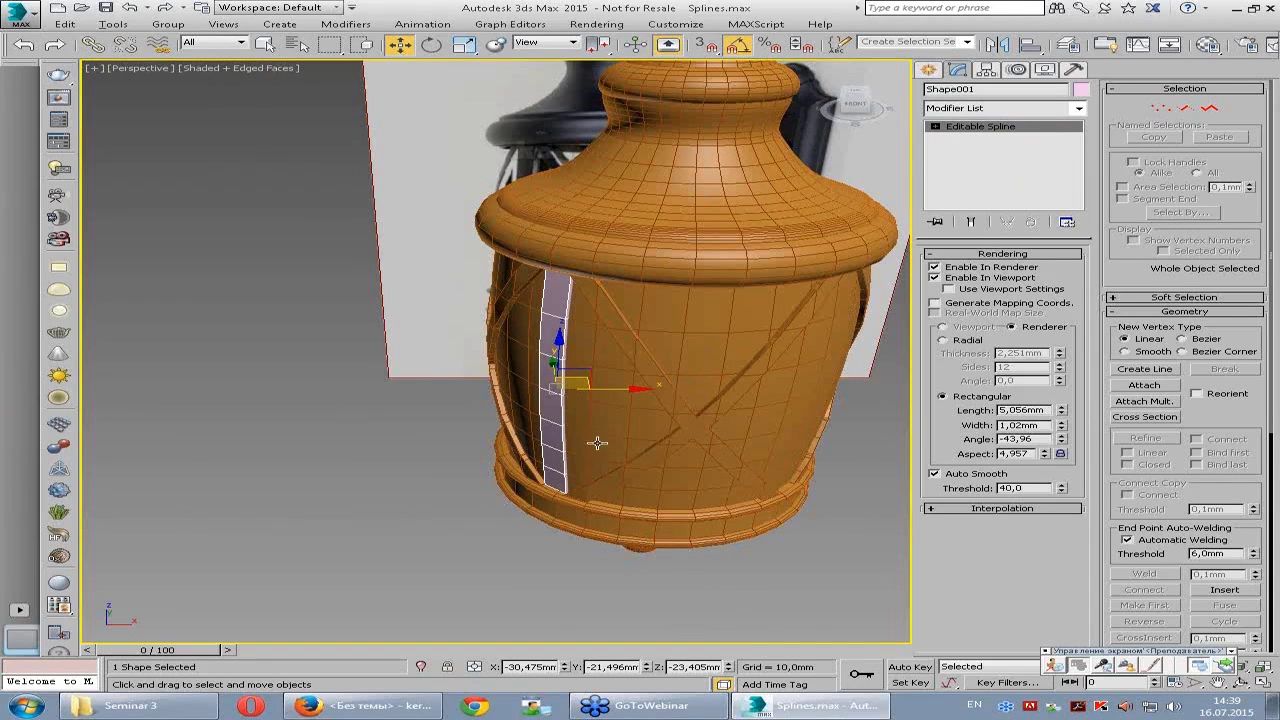
pyautogui.moveTo(597, 406)
pyautogui.keyDown('alt'); pyautogui.mouseDown(button='middle')
pyautogui.moveTo(572, 409)
pyautogui.moveTo(623, 391)
pyautogui.moveTo(513, 384)
pyautogui.mouseUp(button='middle'); pyautogui.keyUp('alt')
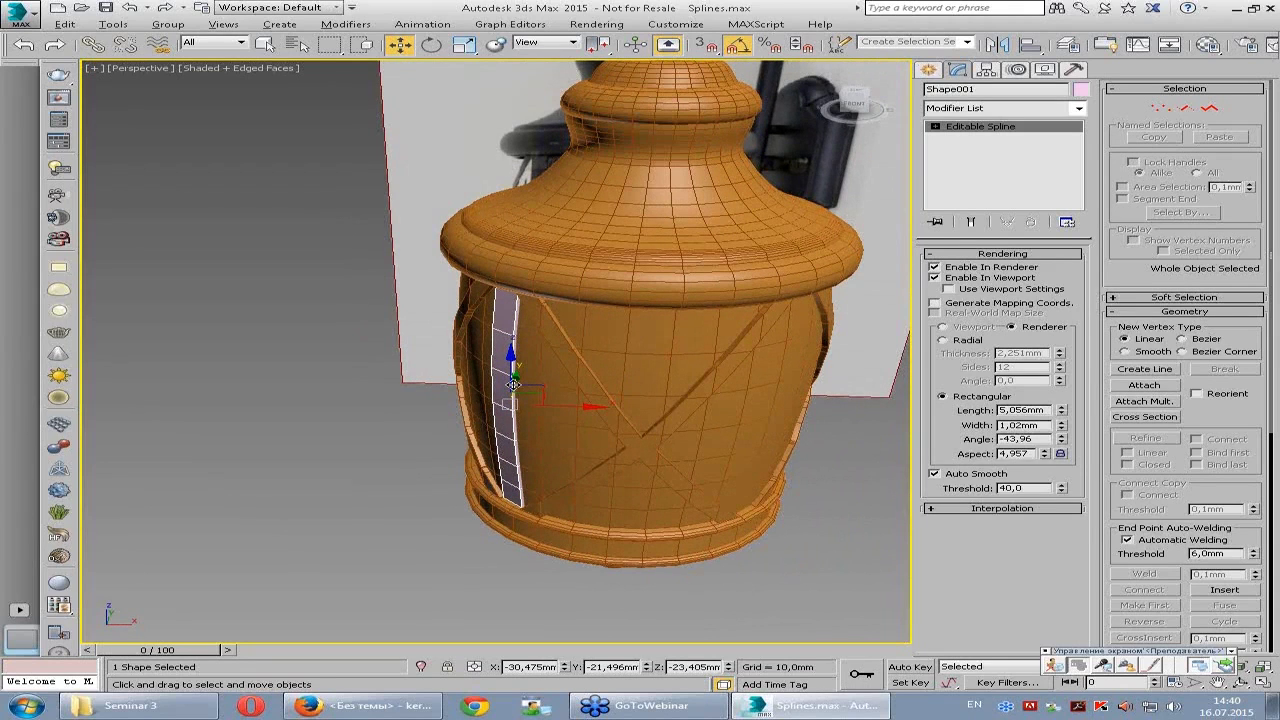
pyautogui.click(980, 253)
pyautogui.click(431, 44)
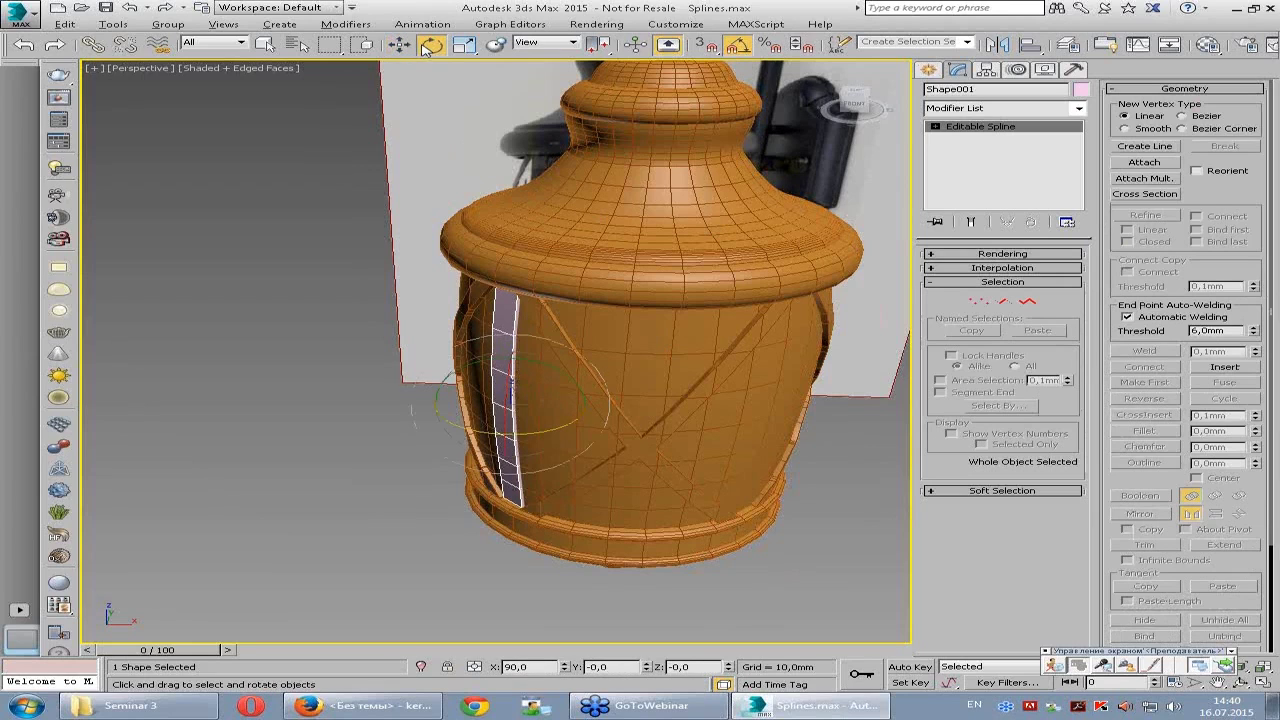
# - Pick Line001 as the reference coordinate system and rotate around its centre
pyautogui.click(540, 49)
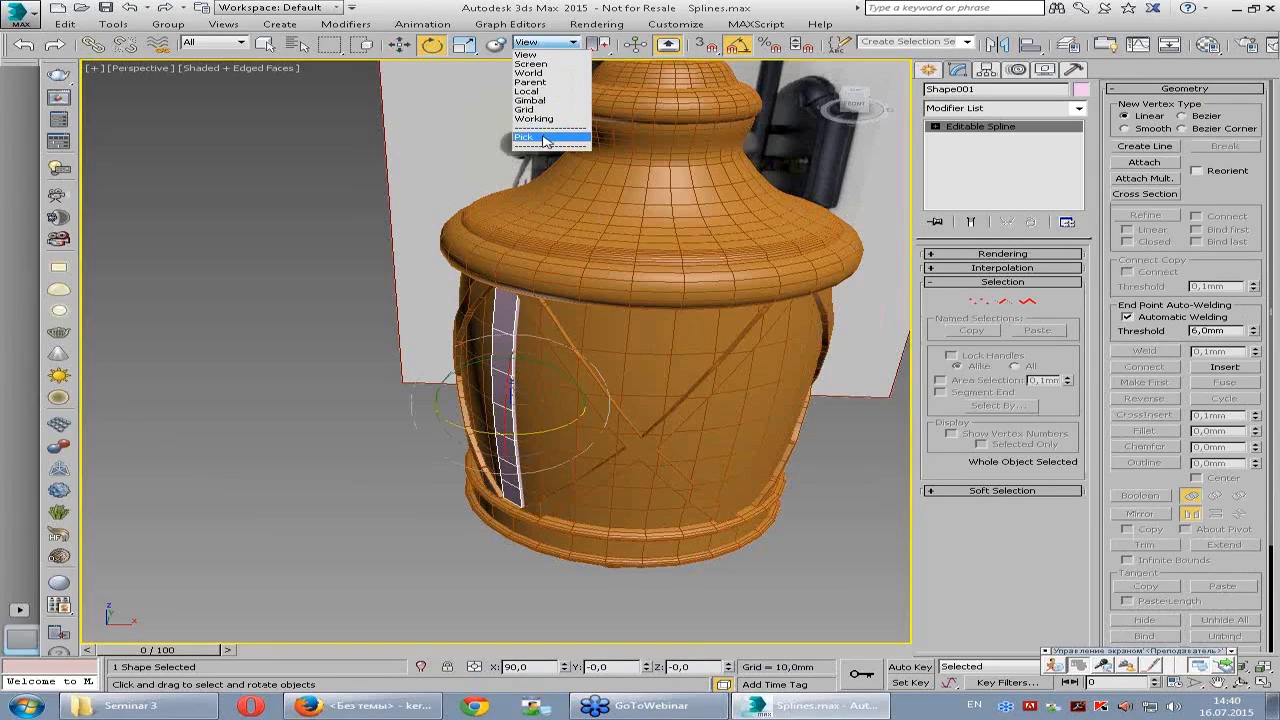
pyautogui.click(545, 137)
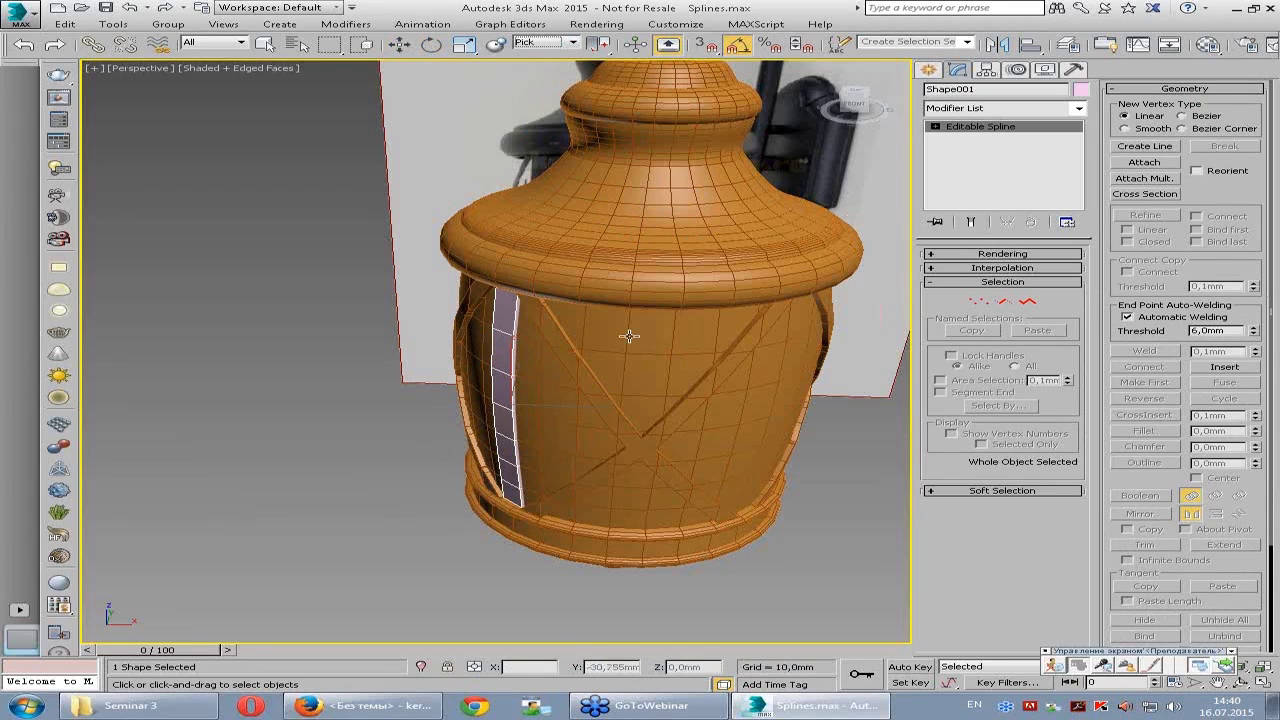
pyautogui.click(646, 218)
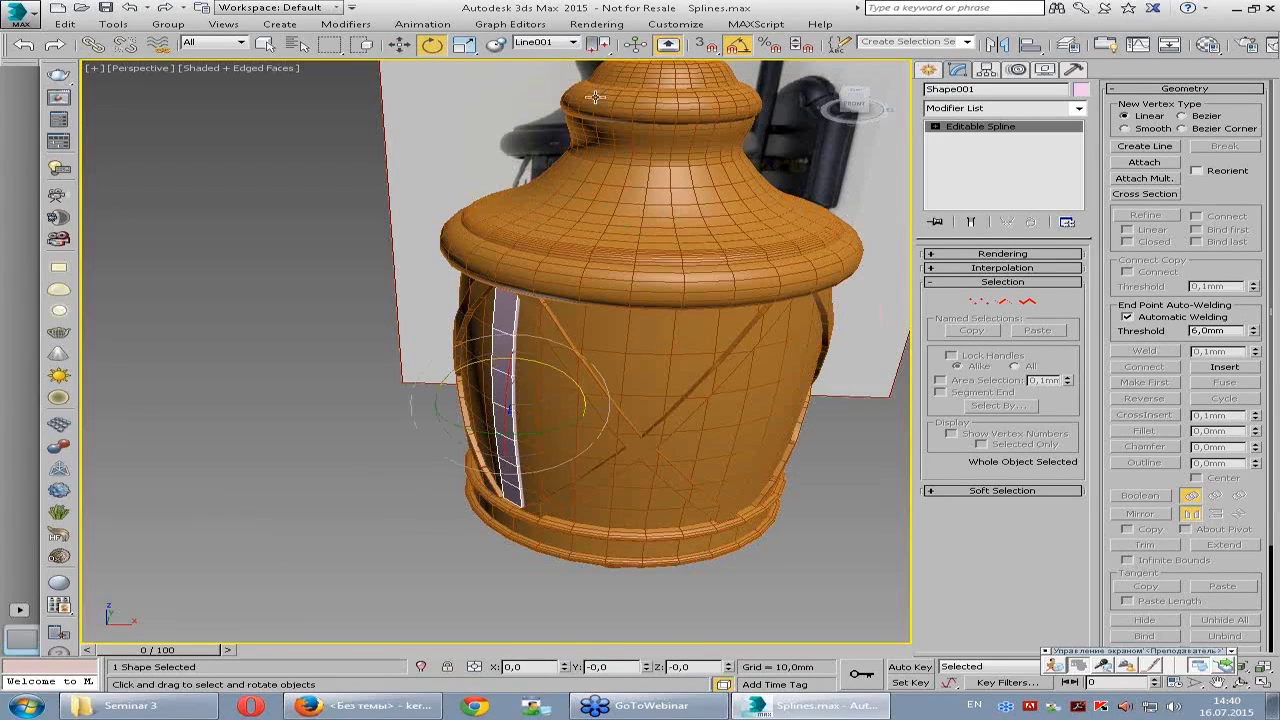
pyautogui.click(599, 44)
pyautogui.moveTo(603, 64); pyautogui.dragTo(607, 118)
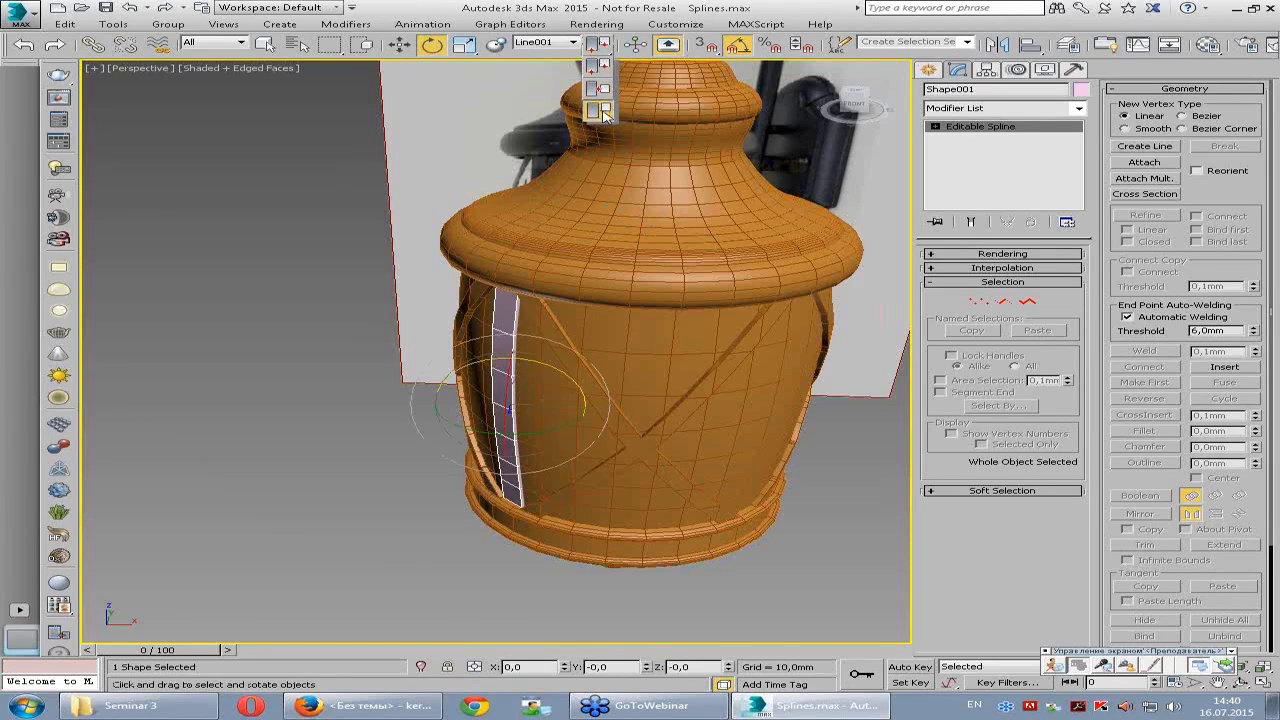
# - With angle snap on, Shift-rotate the pink strip 90° to make three copies
pyautogui.keyDown('alt'); pyautogui.moveTo(600, 350); pyautogui.dragTo(567, 316, button='middle'); pyautogui.keyUp('alt')
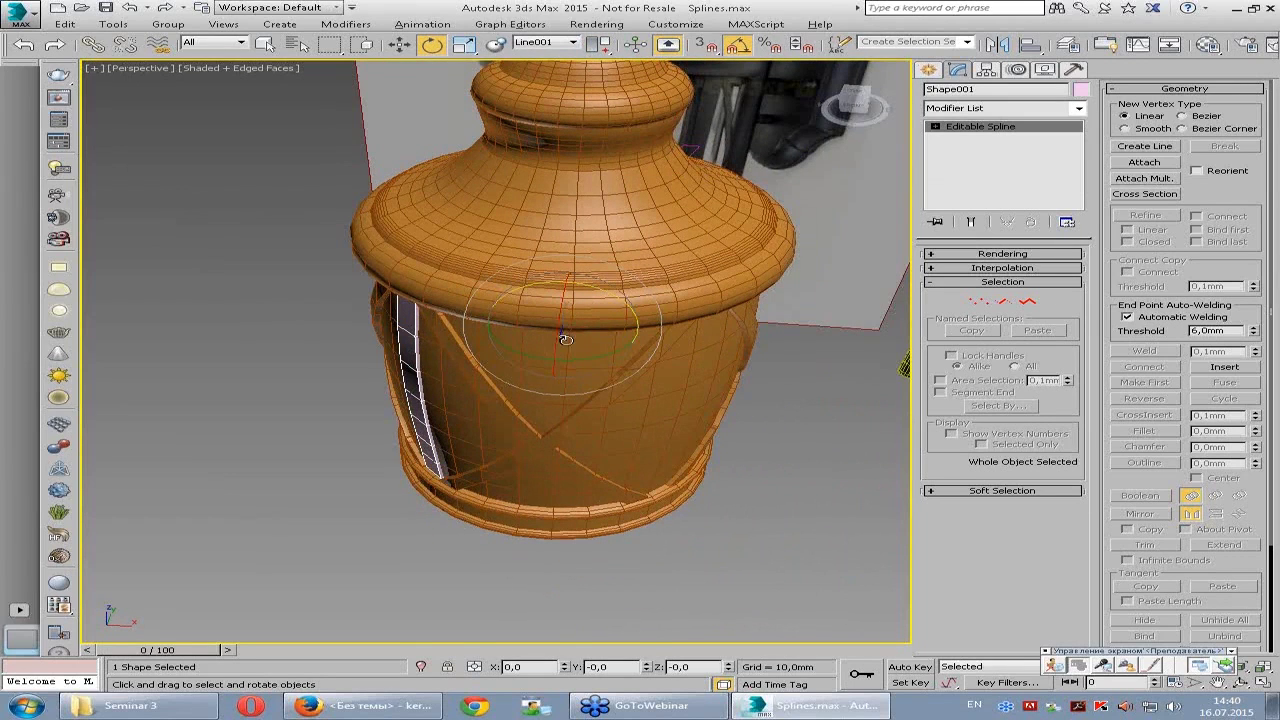
pyautogui.click(738, 45)
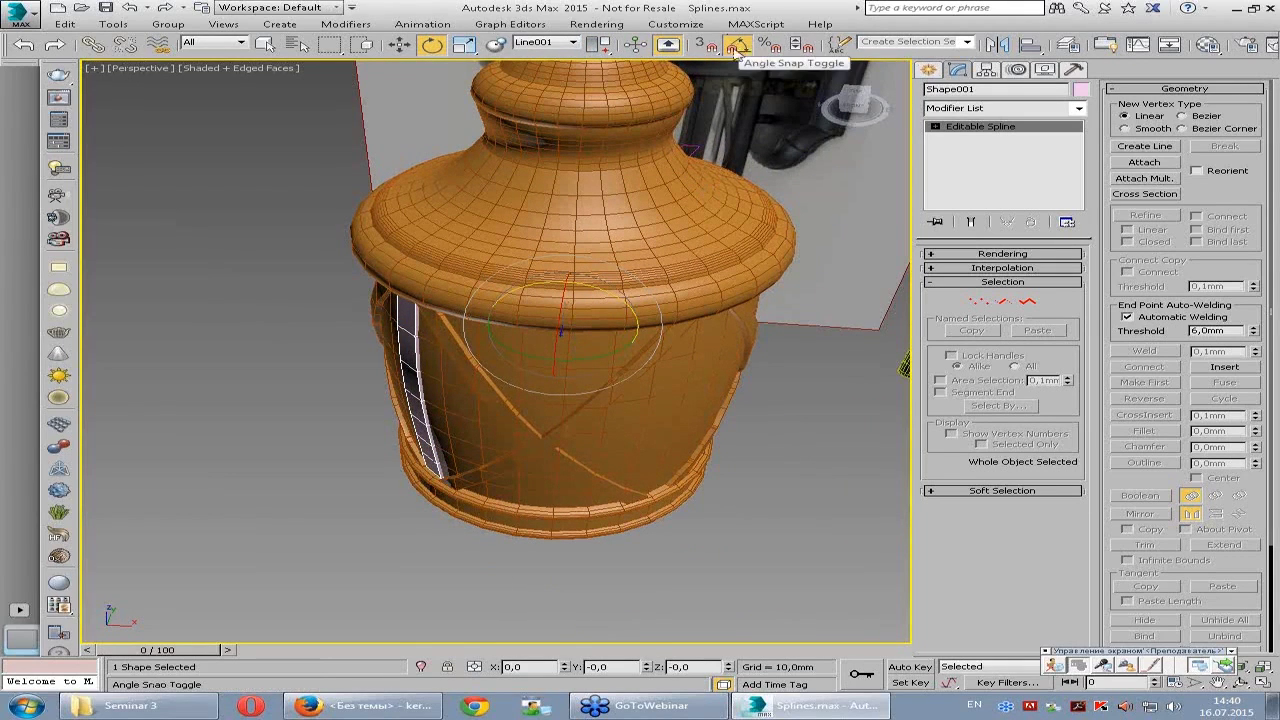
pyautogui.keyDown('alt'); pyautogui.moveTo(563, 400); pyautogui.dragTo(533, 355, button='middle'); pyautogui.keyUp('alt')
pyautogui.keyDown('shift'); pyautogui.moveTo(533, 355); pyautogui.dragTo(549, 359); pyautogui.keyUp('shift')
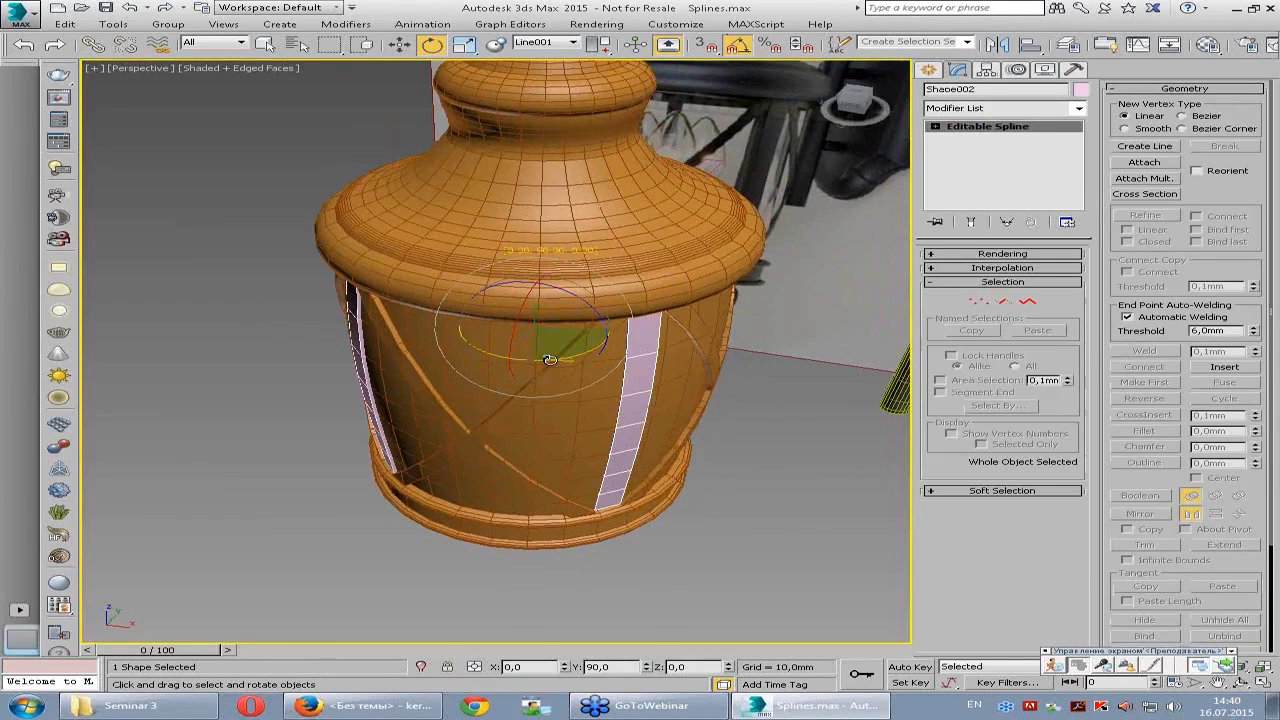
pyautogui.keyDown('shift'); pyautogui.moveTo(549, 359); pyautogui.dragTo(549, 359); pyautogui.keyUp('shift')
pyautogui.moveTo(657, 358); pyautogui.dragTo(645, 366)
pyautogui.write('3')
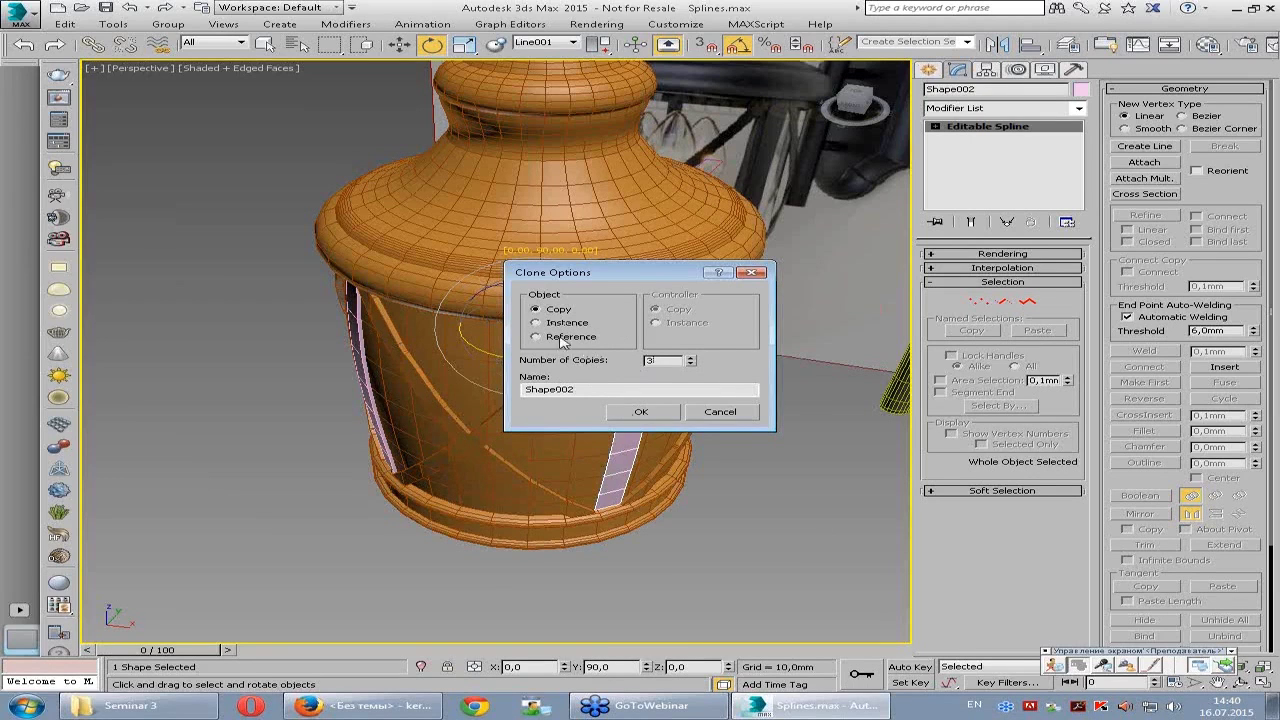
pyautogui.click(641, 418)
pyautogui.moveTo(557, 394)
pyautogui.keyDown('alt'); pyautogui.mouseDown(button='middle')
pyautogui.moveTo(597, 370)
pyautogui.moveTo(714, 386)
pyautogui.moveTo(566, 366)
pyautogui.moveTo(699, 357)
pyautogui.moveTo(494, 344)
pyautogui.moveTo(587, 361)
pyautogui.moveTo(450, 312)
pyautogui.moveTo(505, 358)
pyautogui.mouseUp(button='middle'); pyautogui.keyUp('alt')
pyautogui.click(545, 418)
pyautogui.hotkey('ctrl', 'd')
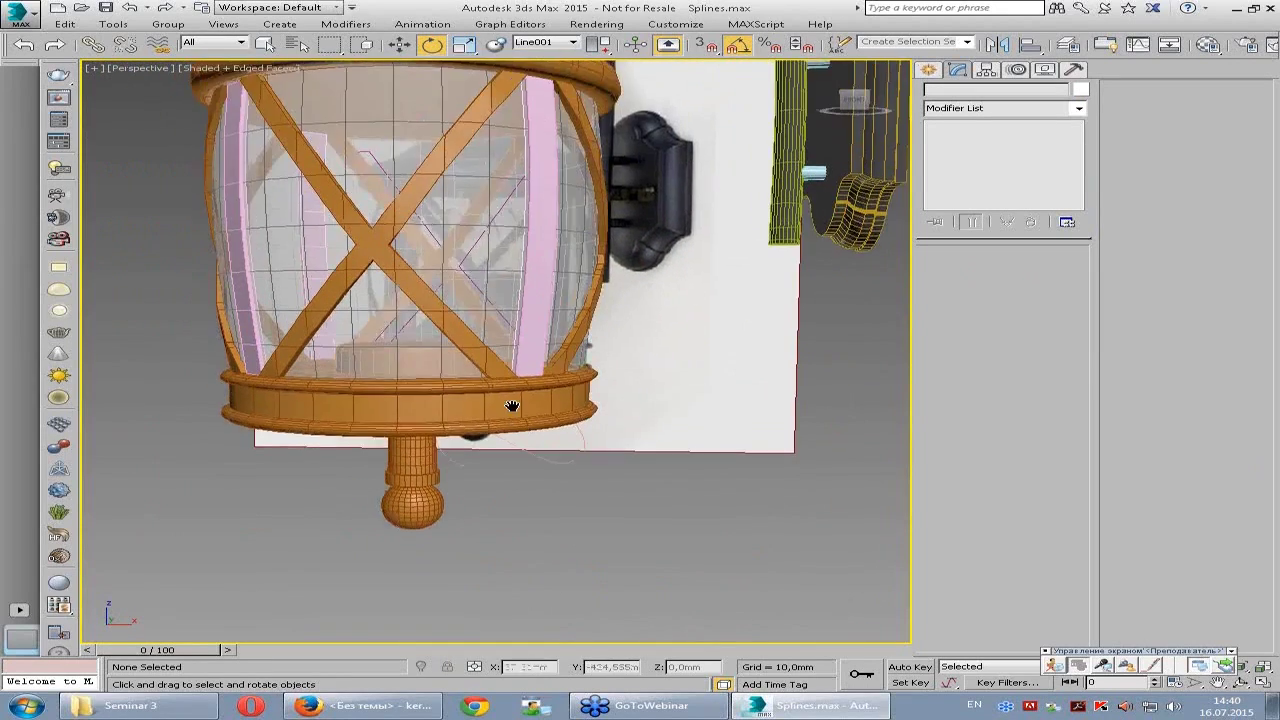
# - Render Line002 in the viewport as a flat rectangular ribbon, 4,00mm by 0,68mm
pyautogui.click(506, 357)
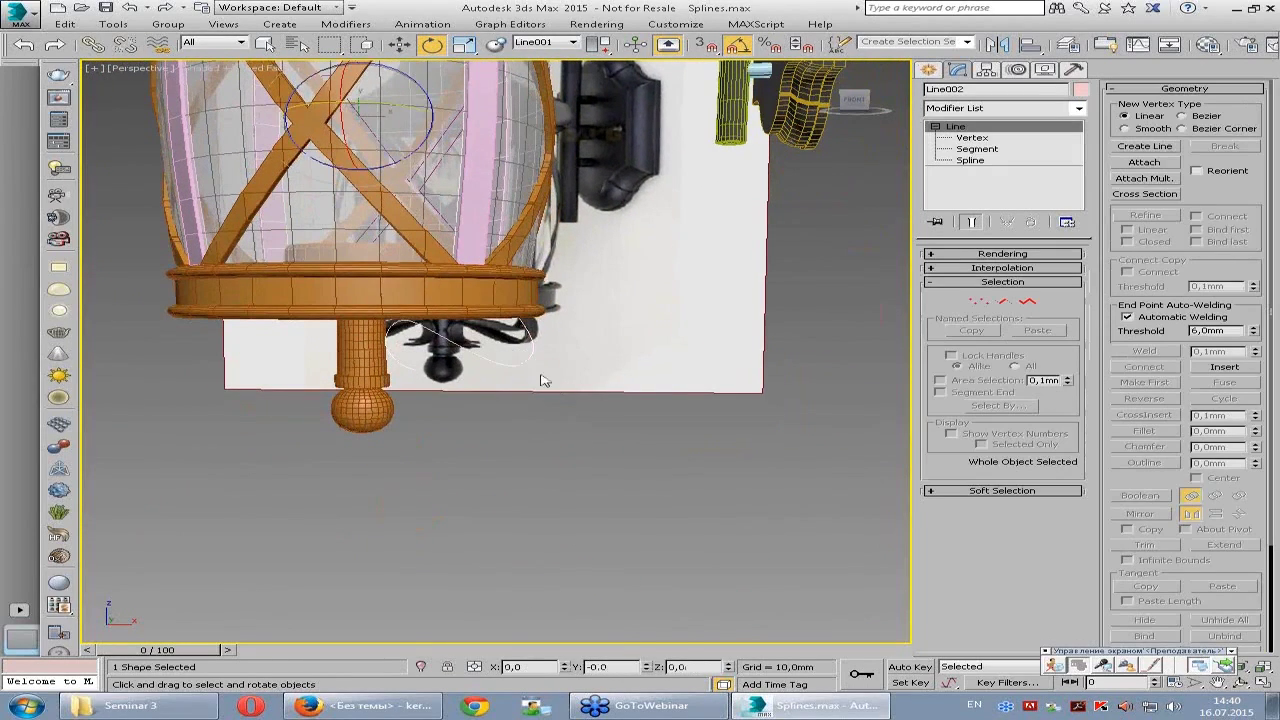
pyautogui.scroll(3, 575, 293)
pyautogui.moveTo(575, 293)
pyautogui.keyDown('alt'); pyautogui.mouseDown(button='middle')
pyautogui.moveTo(425, 372)
pyautogui.moveTo(395, 373)
pyautogui.mouseUp(button='middle'); pyautogui.keyUp('alt')
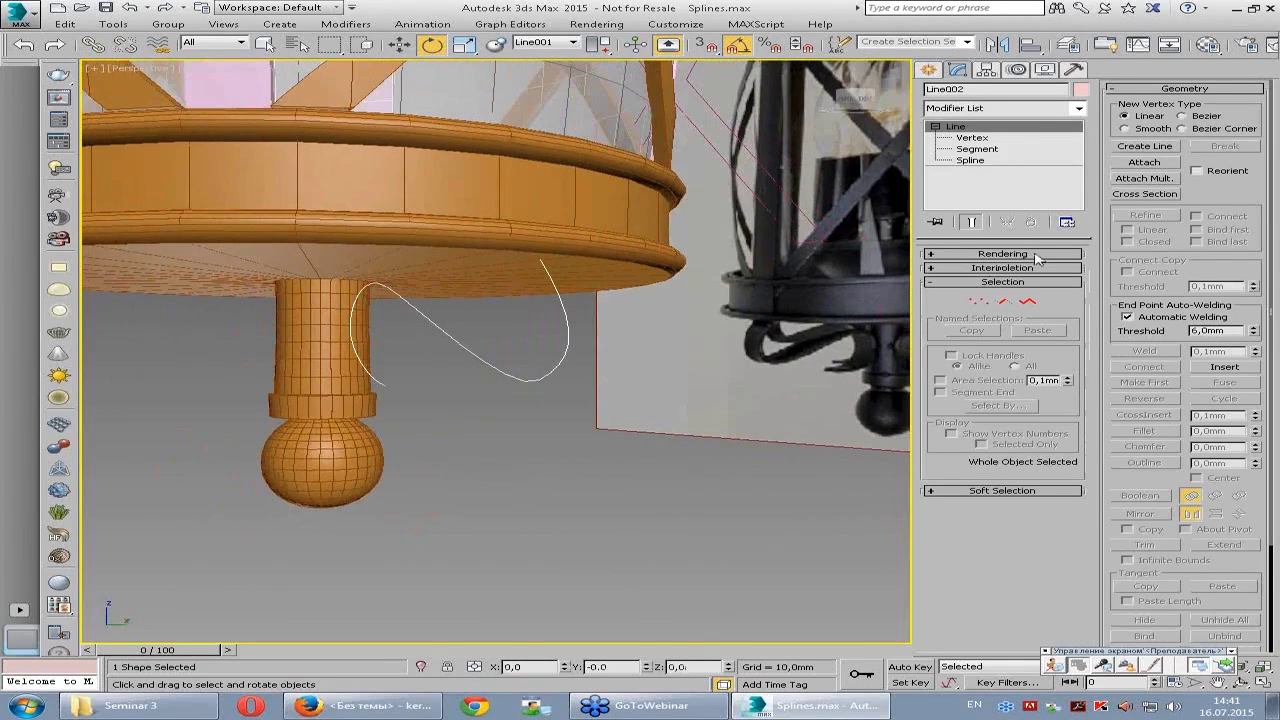
pyautogui.click(995, 255)
pyautogui.click(946, 277)
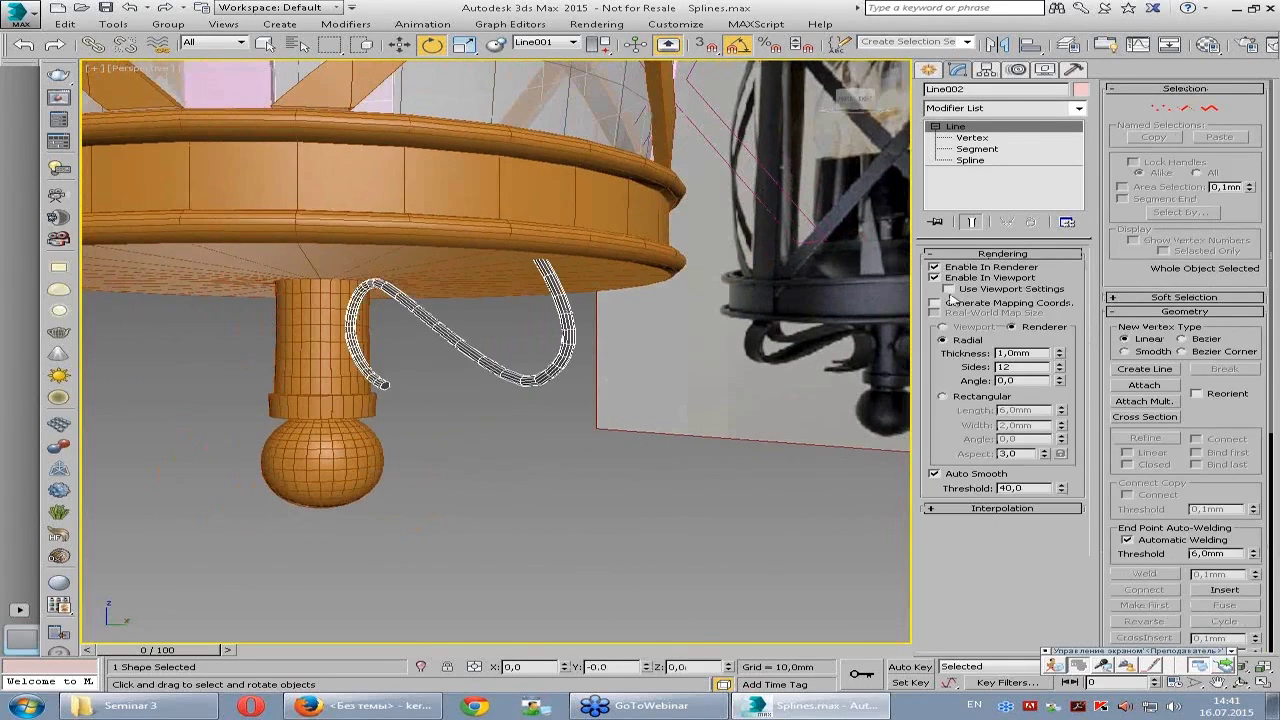
pyautogui.click(943, 396)
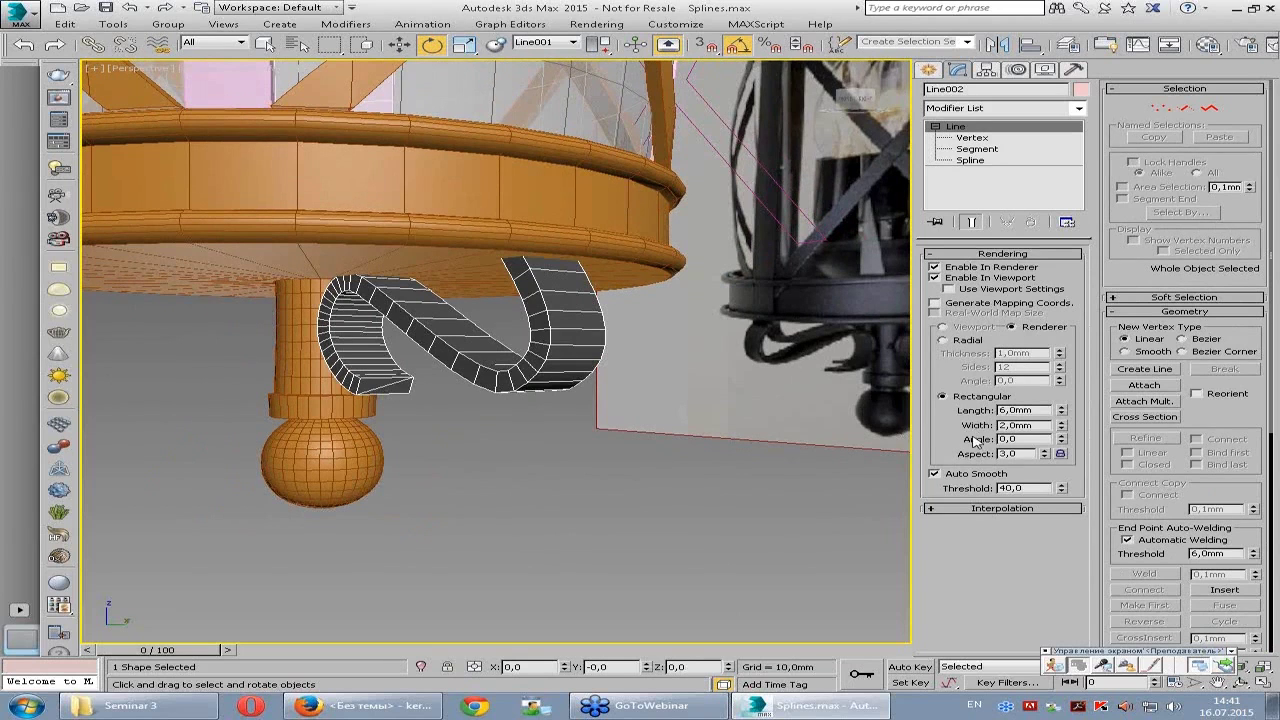
pyautogui.moveTo(1061, 410)
pyautogui.mouseDown()
pyautogui.moveTo(1083, 435)
pyautogui.moveTo(1080, 462)
pyautogui.mouseUp()
# - Add an Edit Poly modifier and select the band's long edges in the Left view
pyautogui.click(986, 110)
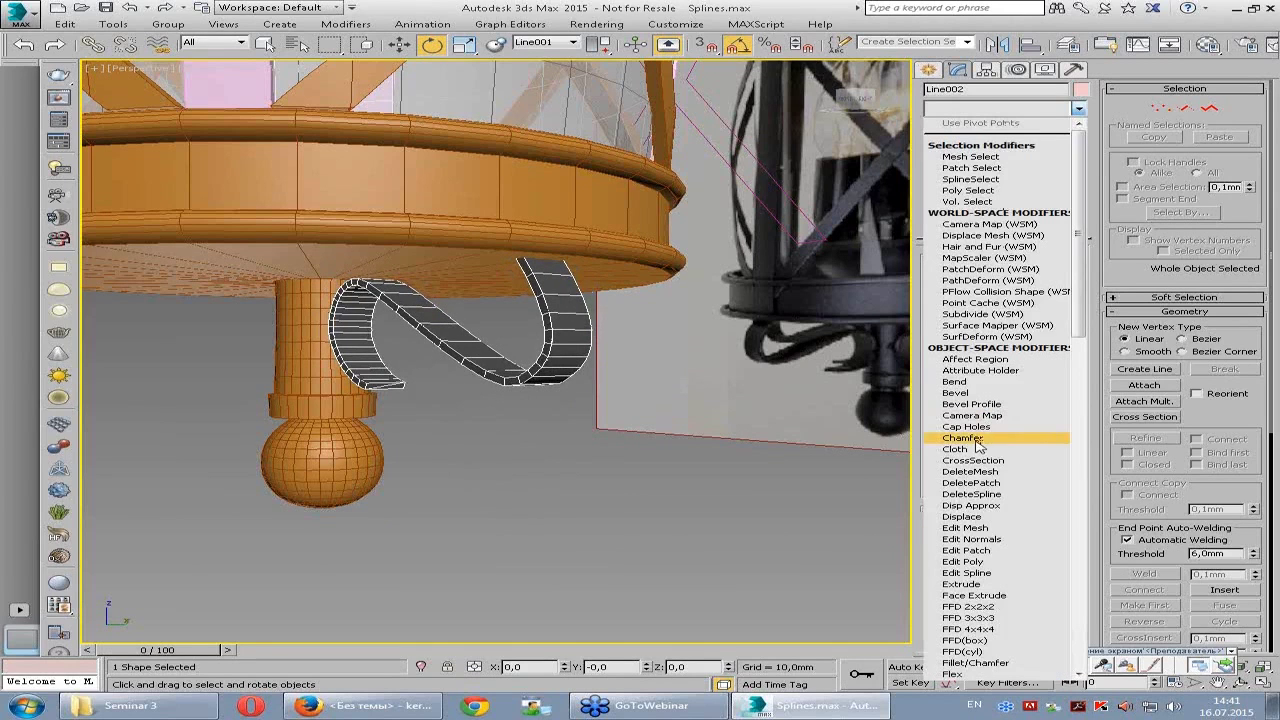
pyautogui.click(1012, 567)
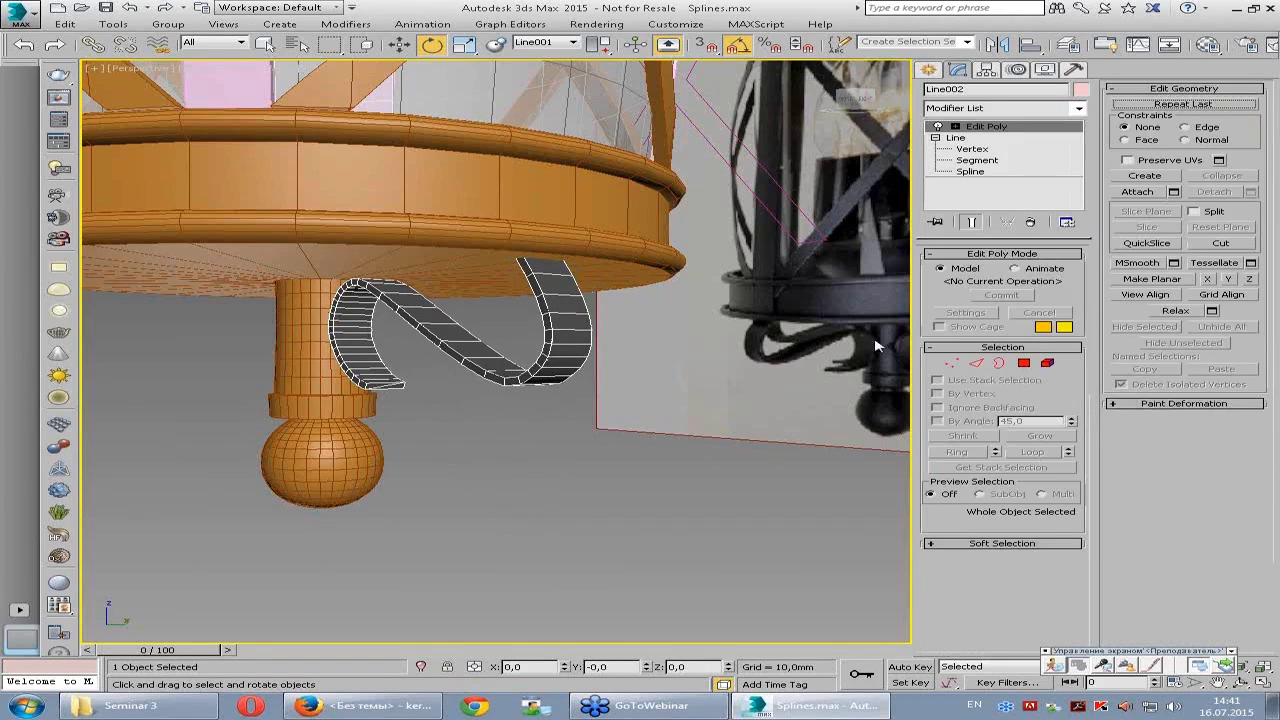
pyautogui.click(976, 363)
pyautogui.hotkey('alt', 'w')
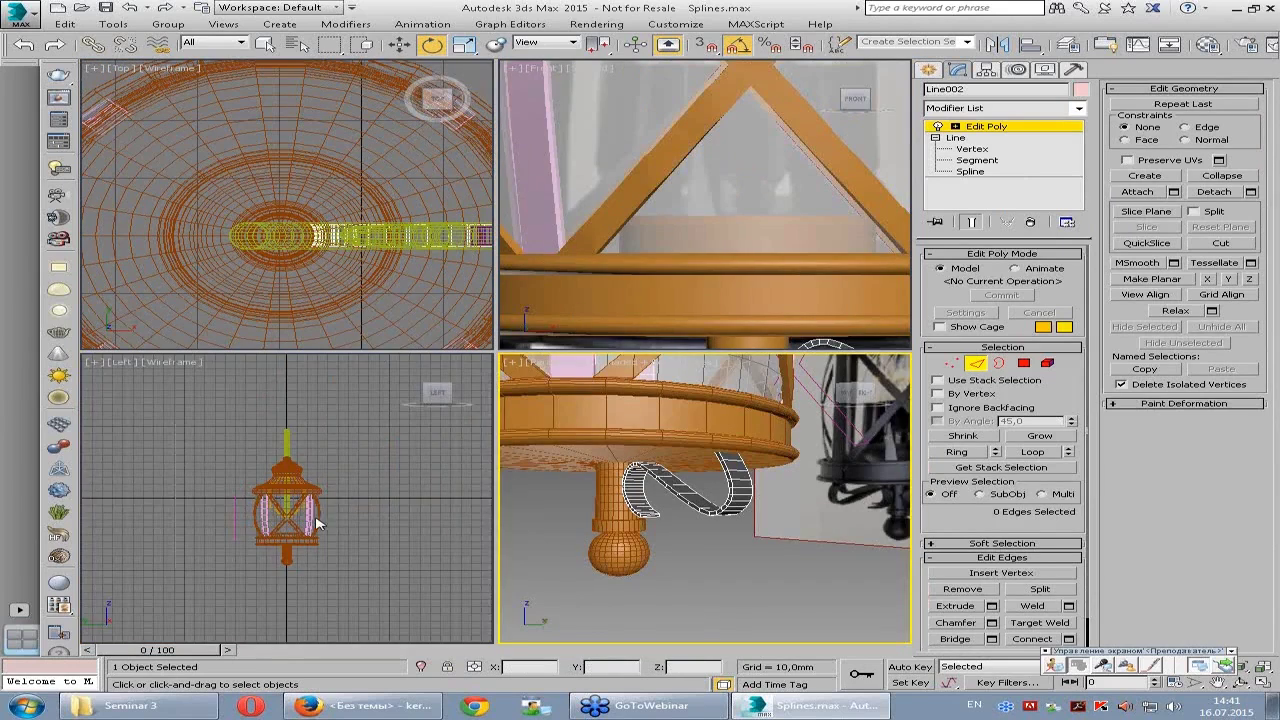
pyautogui.click(283, 557)
pyautogui.scroll(5, 283, 557)
pyautogui.scroll(3, 338, 430)
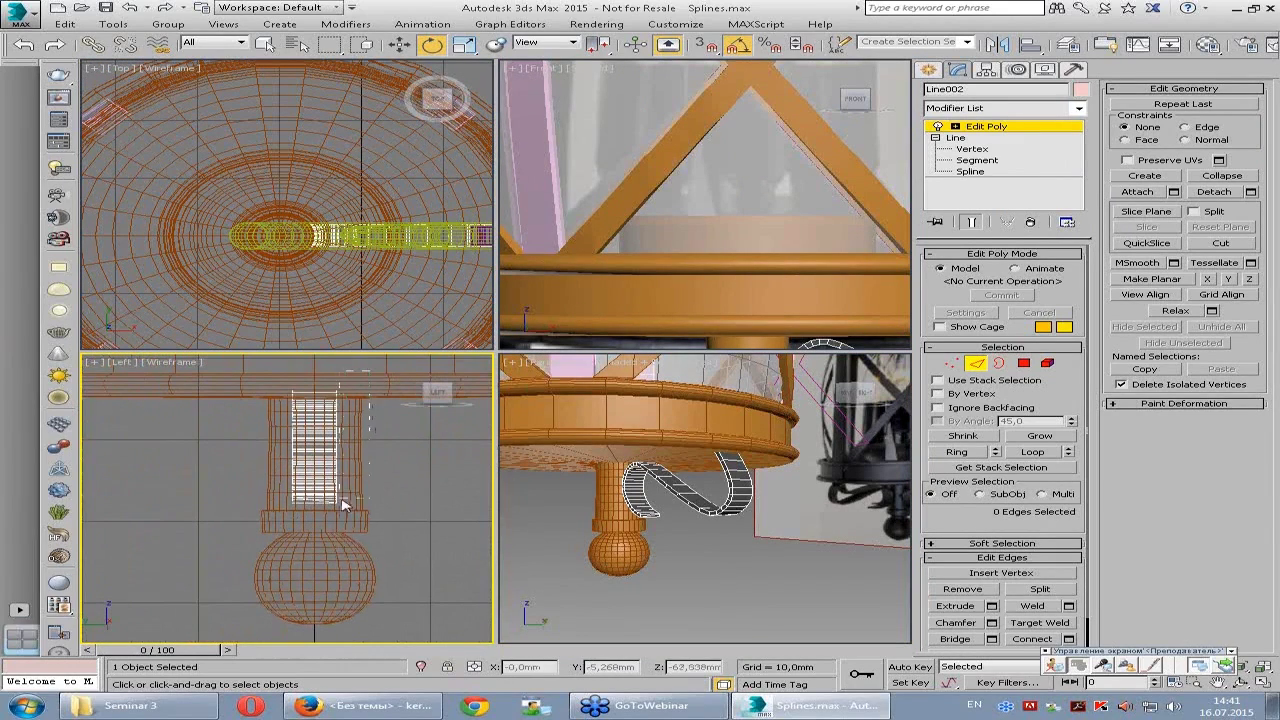
pyautogui.moveTo(335, 534)
pyautogui.mouseDown()
pyautogui.moveTo(254, 401)
pyautogui.moveTo(315, 383)
pyautogui.mouseUp()
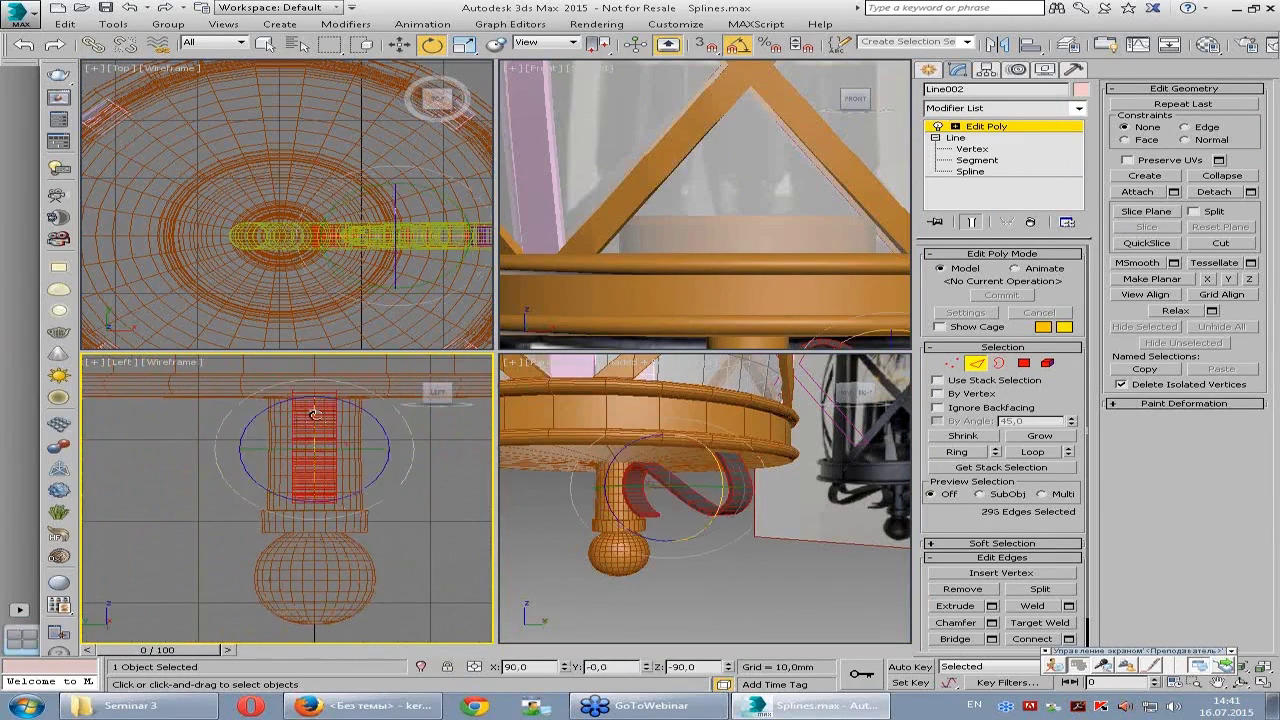
pyautogui.keyDown('alt'); pyautogui.moveTo(318, 556); pyautogui.dragTo(240, 395); pyautogui.keyUp('alt')
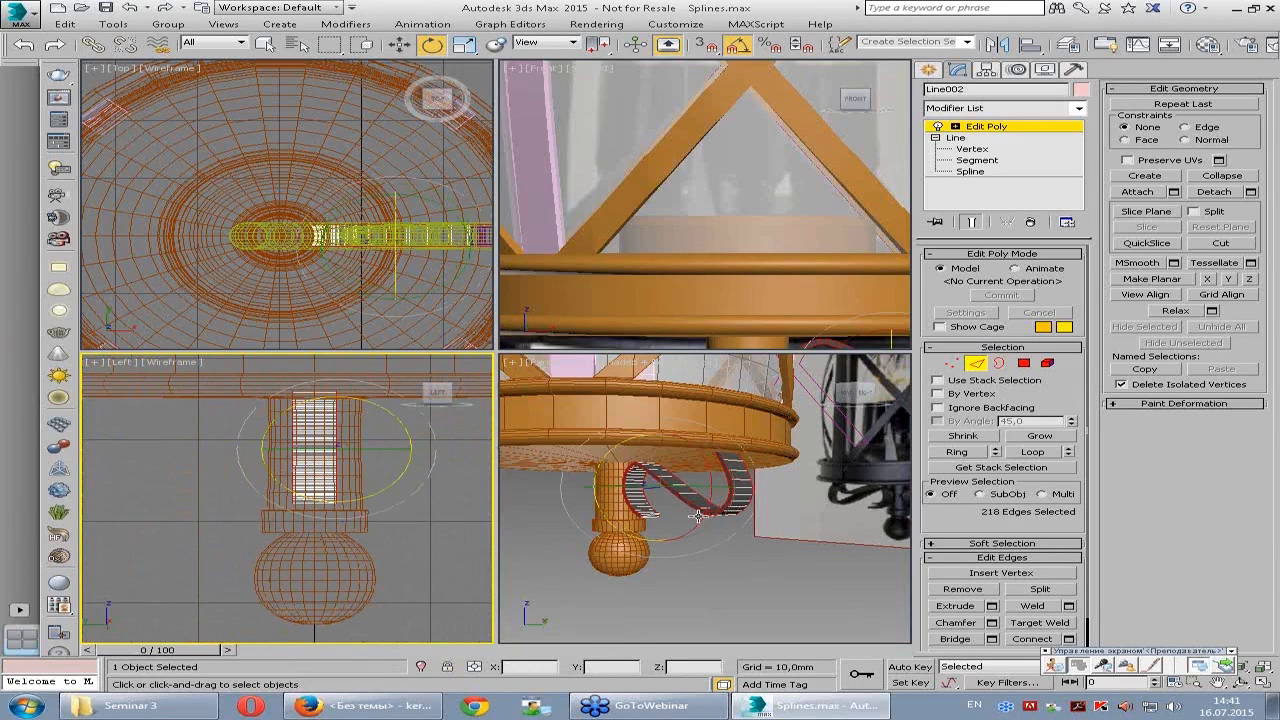
pyautogui.hotkey('alt', 'w')
pyautogui.scroll(3, 410, 383)
pyautogui.scroll(2, 410, 383)
pyautogui.scroll(3, 410, 383)
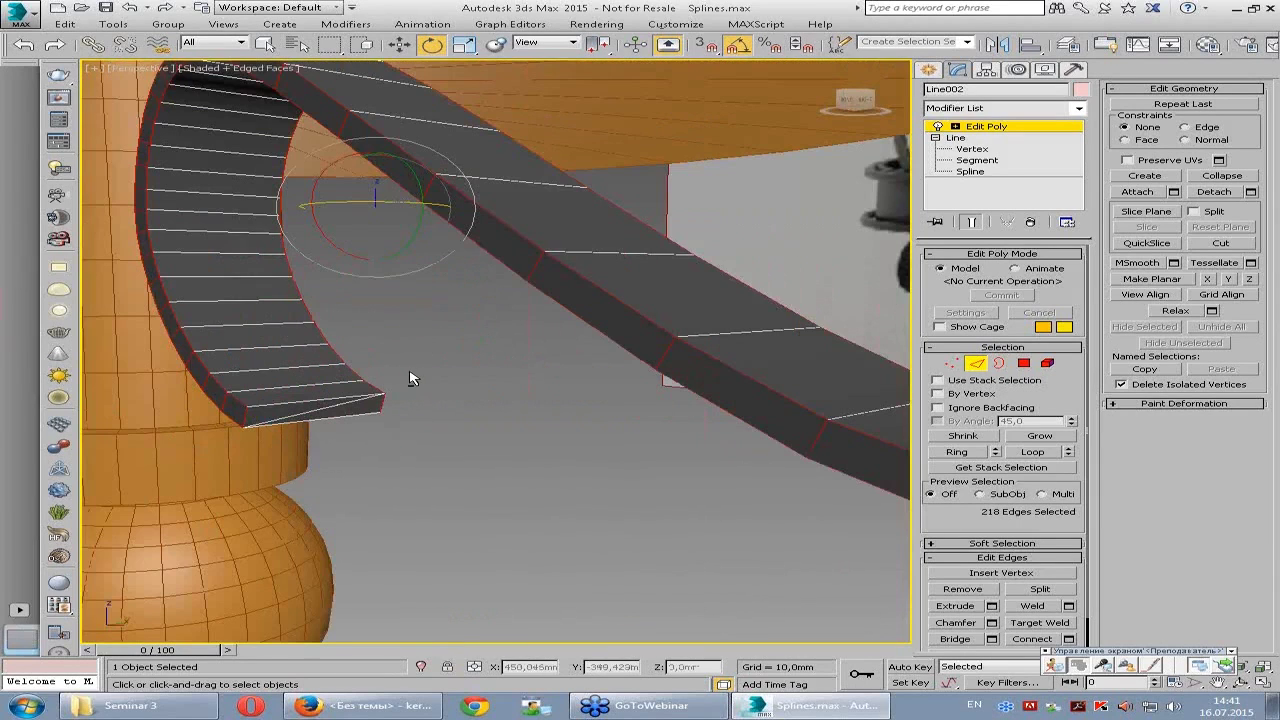
# - Chamfer the selected long edges by 0,14mm with 2 segments
pyautogui.click(991, 620)
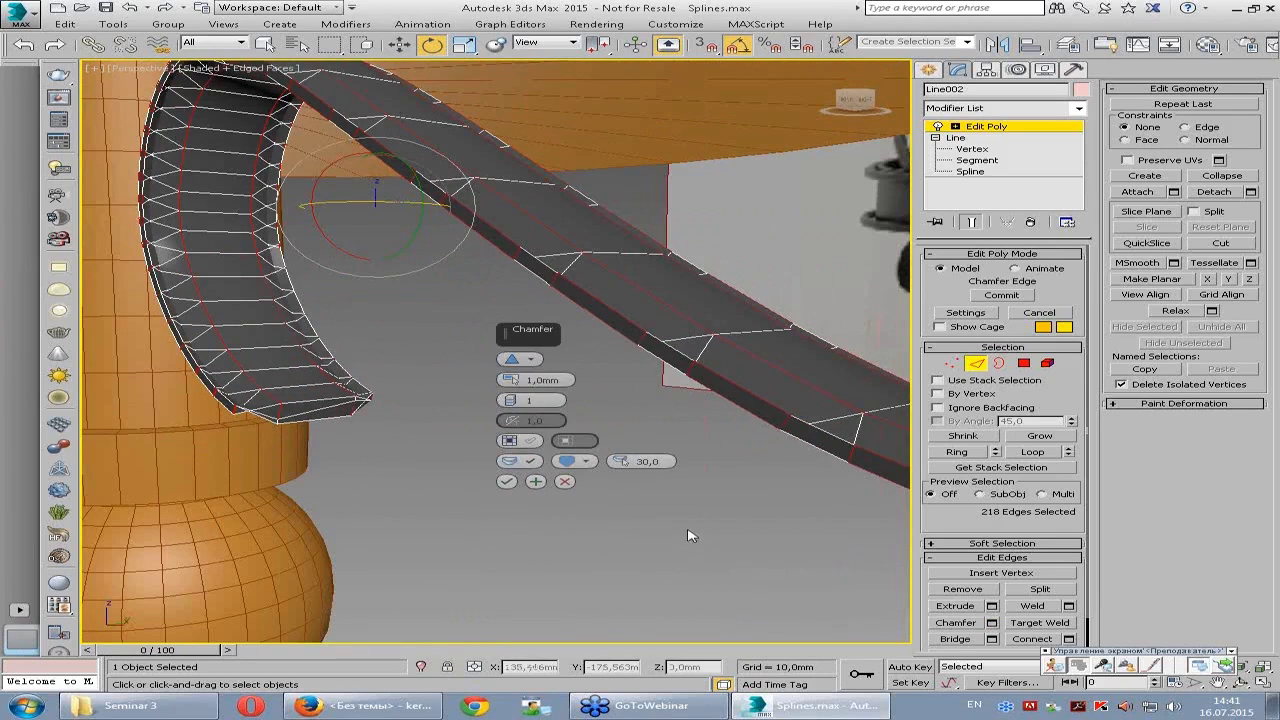
pyautogui.rightClick(510, 381)
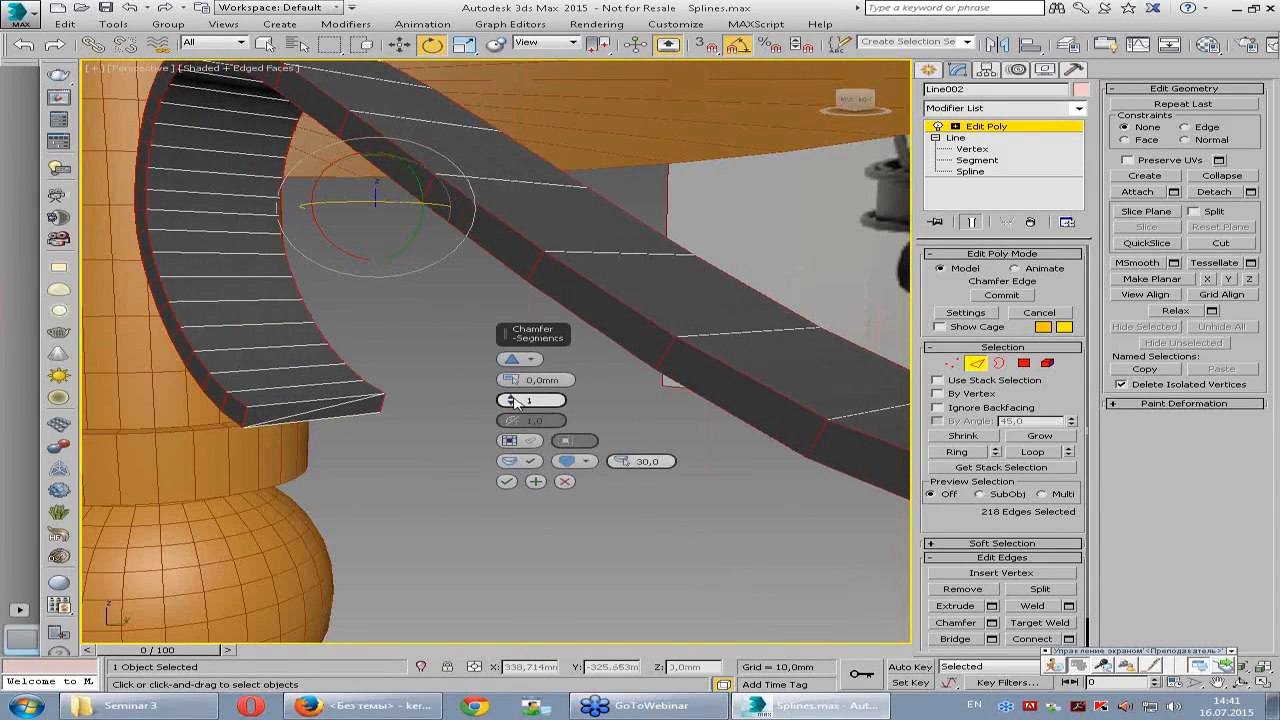
pyautogui.moveTo(530, 400)
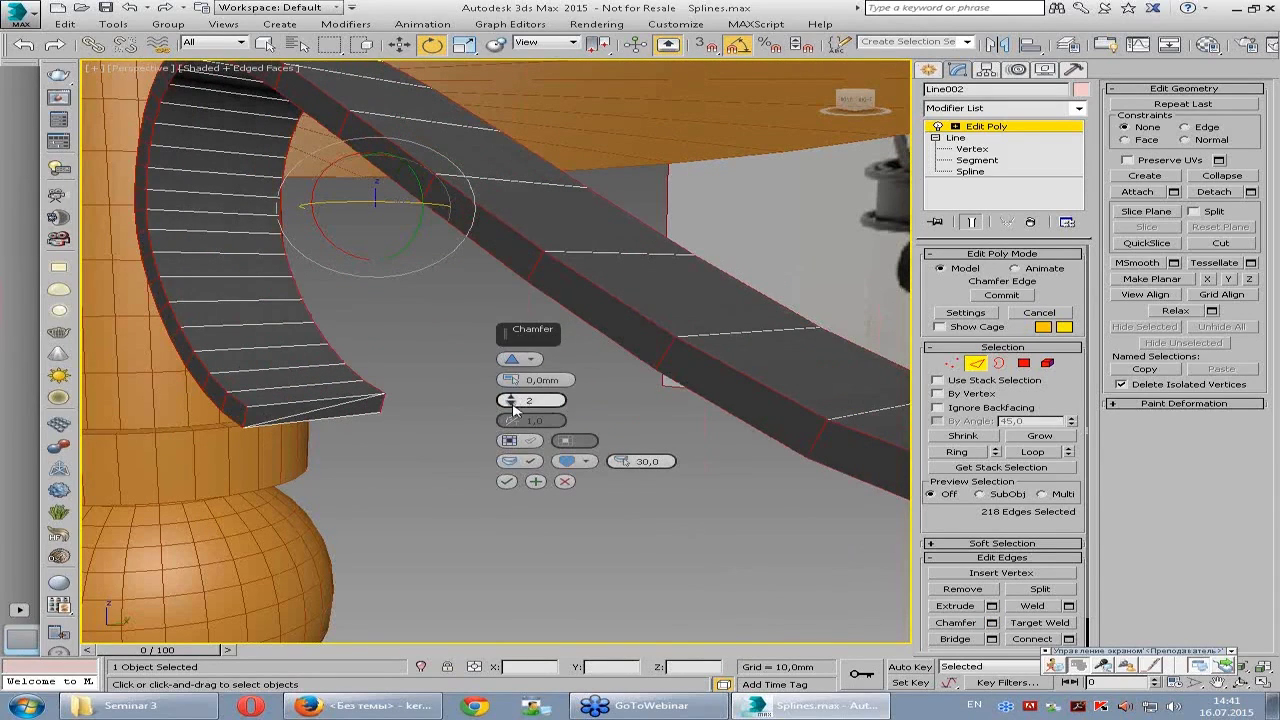
pyautogui.rightClick(511, 400)
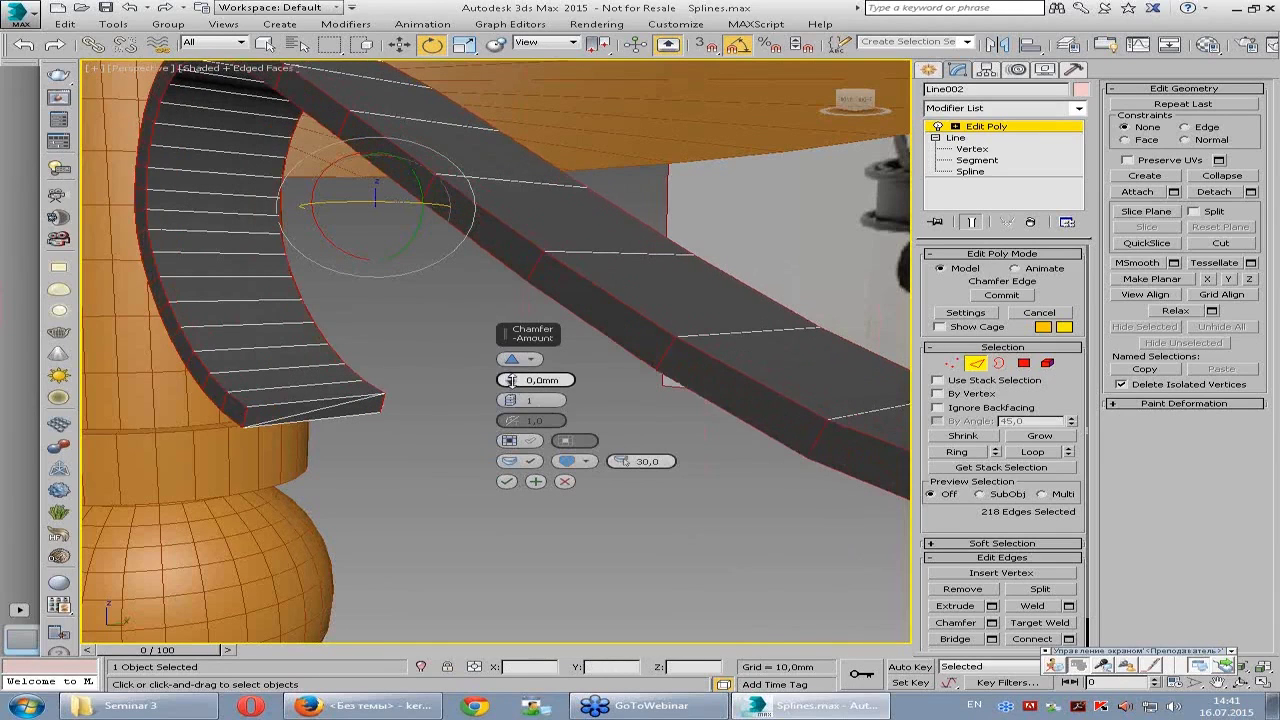
pyautogui.moveTo(511, 380); pyautogui.dragTo(514, 388)
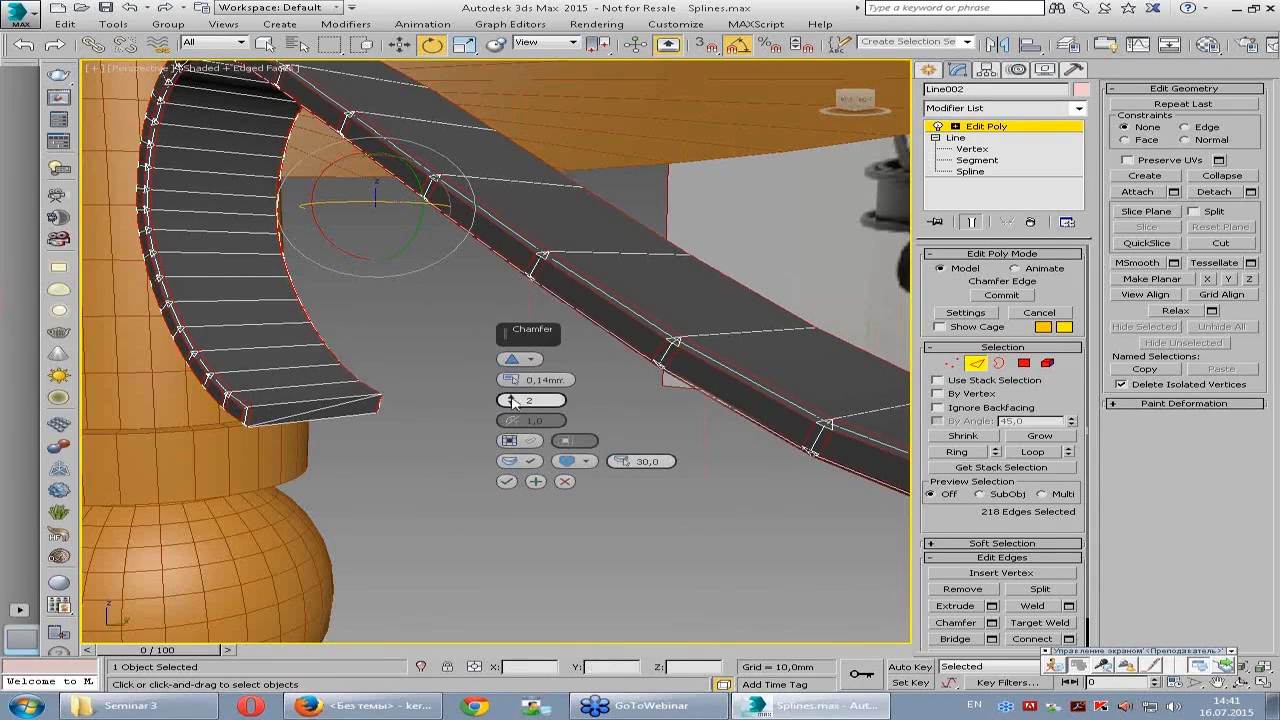
pyautogui.click(506, 481)
pyautogui.click(997, 126)
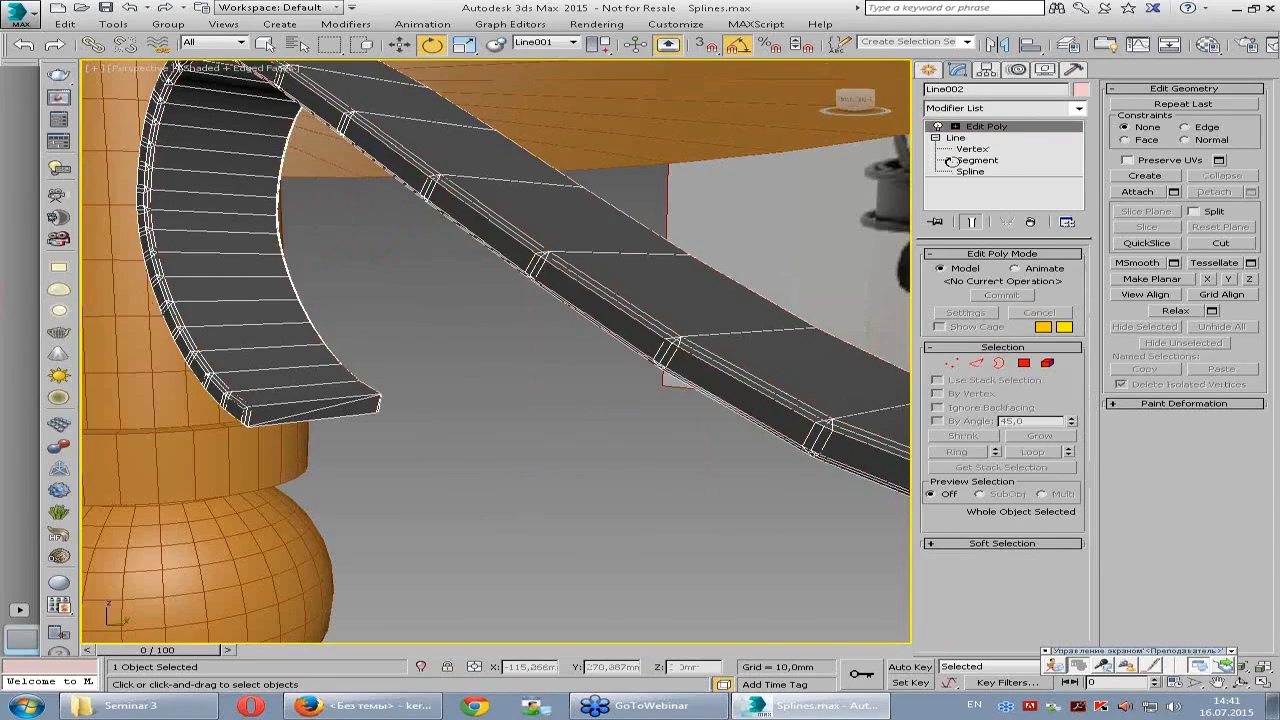
pyautogui.scroll(-6, 475, 280)
pyautogui.scroll(4, 476, 280)
pyautogui.scroll(-2, 476, 280)
pyautogui.scroll(-1, 434, 288)
pyautogui.scroll(1, 434, 288)
# - Shift-rotate the curled leg by -90° to create 3 rotated copies
pyautogui.keyDown('alt'); pyautogui.moveTo(458, 387); pyautogui.dragTo(533, 176, button='middle'); pyautogui.keyUp('alt')
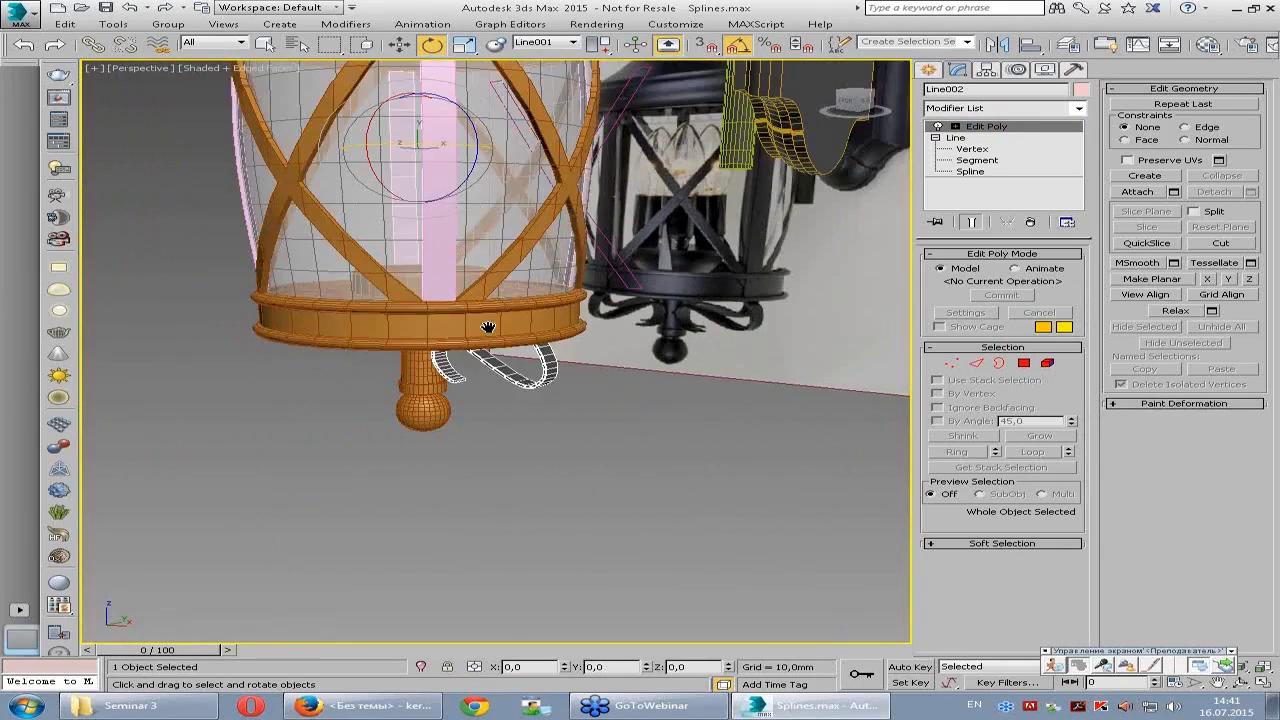
pyautogui.keyDown('alt'); pyautogui.moveTo(411, 232); pyautogui.dragTo(420, 229, button='middle'); pyautogui.keyUp('alt')
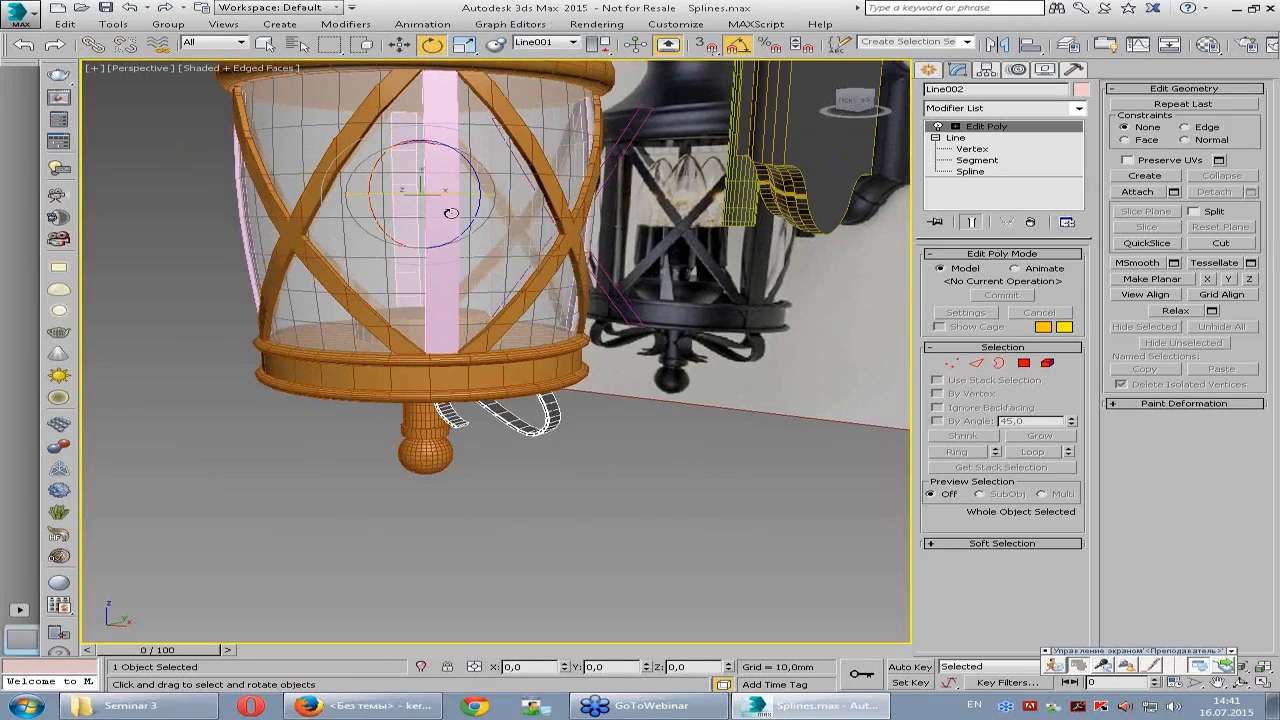
pyautogui.keyDown('shift'); pyautogui.moveTo(422, 189); pyautogui.dragTo(424, 250); pyautogui.keyUp('shift')
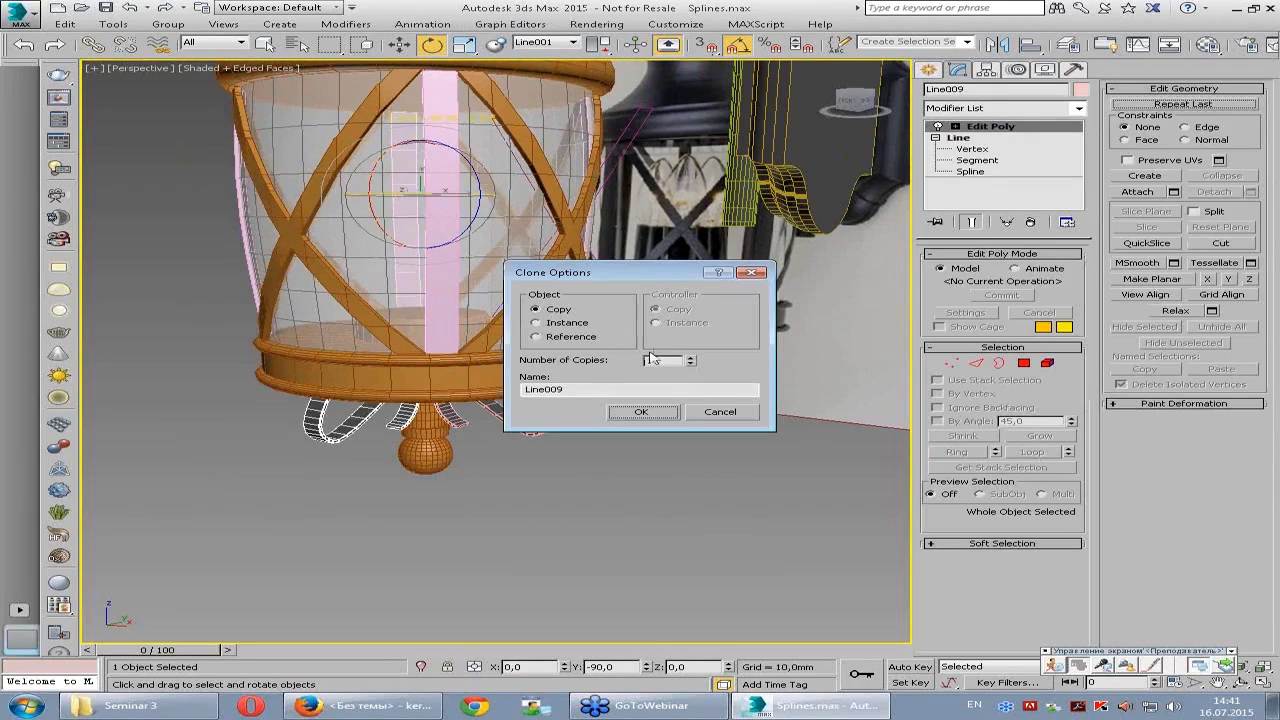
pyautogui.doubleClick(650, 361)
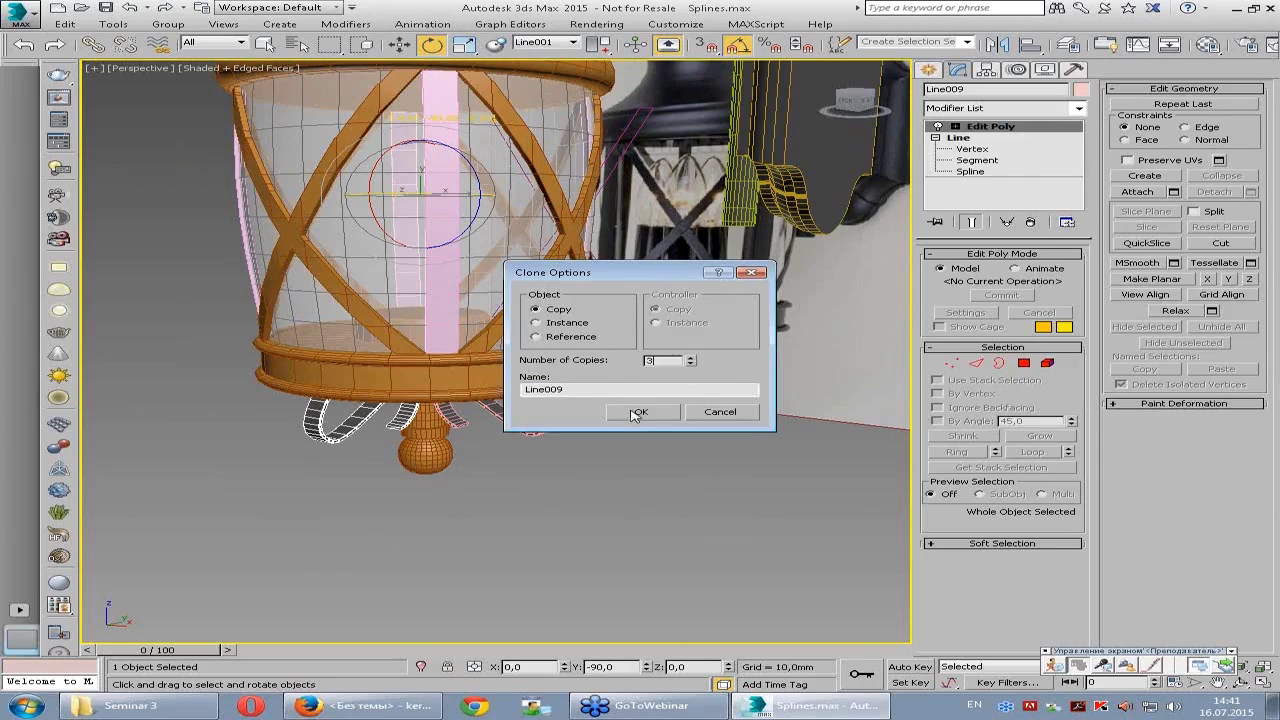
pyautogui.click(638, 411)
# - Deselect the legs and inspect the four feet in plain shaded display
pyautogui.click(594, 434)
pyautogui.scroll(2, 427, 368)
pyautogui.keyDown('alt'); pyautogui.moveTo(427, 368); pyautogui.dragTo(480, 330, button='middle'); pyautogui.keyUp('alt')
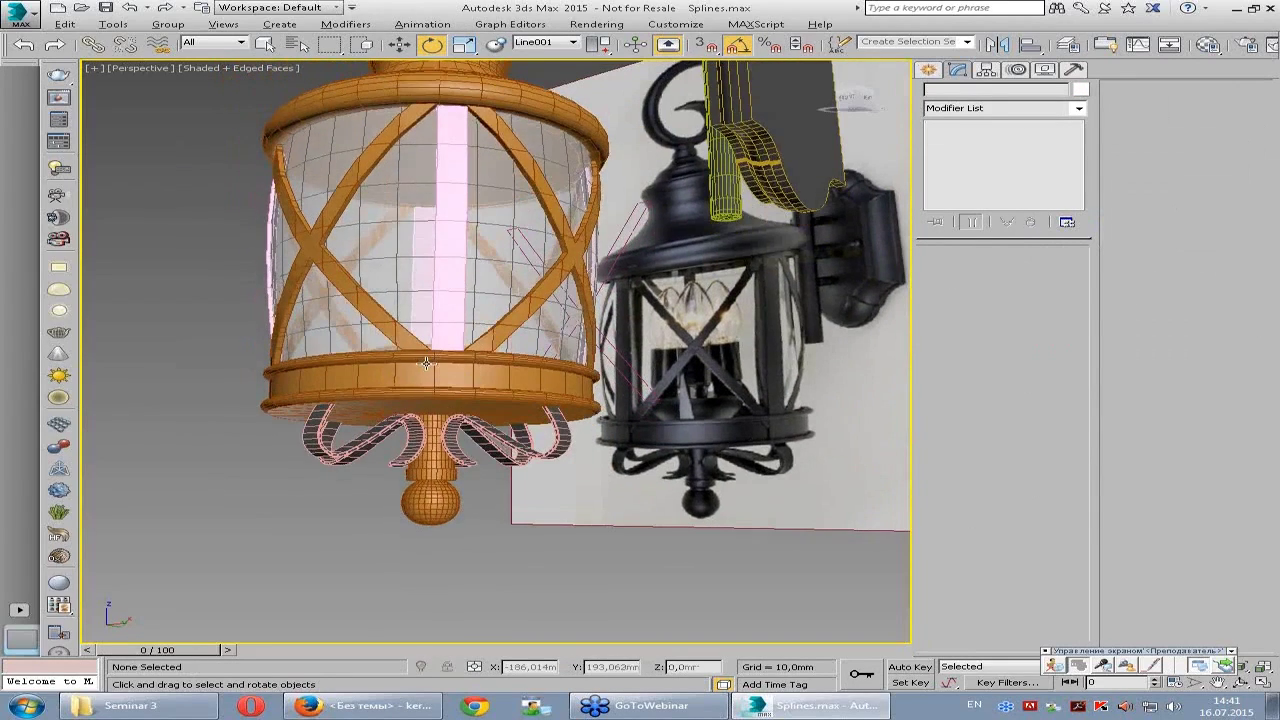
pyautogui.press('F4')
pyautogui.scroll(3, 533, 286)
pyautogui.scroll(-2, 533, 286)
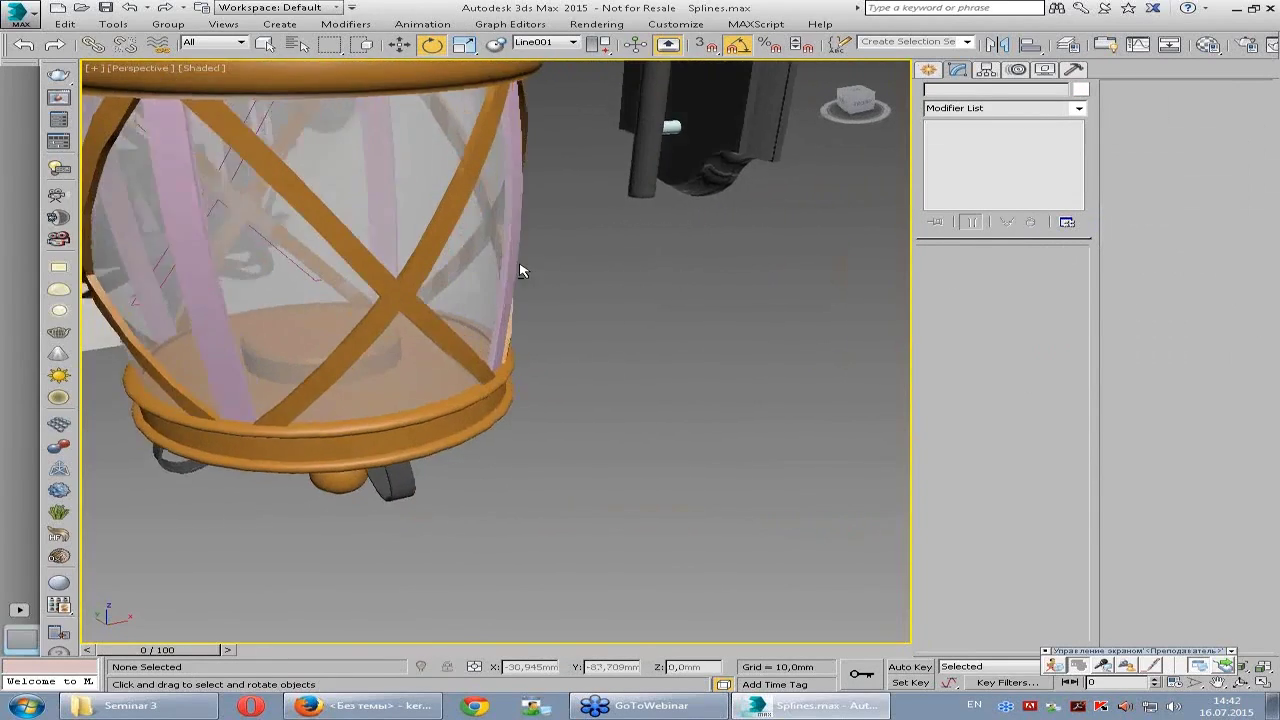
pyautogui.scroll(-3, 520, 266)
pyautogui.scroll(-2, 515, 258)
pyautogui.keyDown('alt'); pyautogui.moveTo(511, 252); pyautogui.dragTo(405, 311, button='middle'); pyautogui.keyUp('alt')
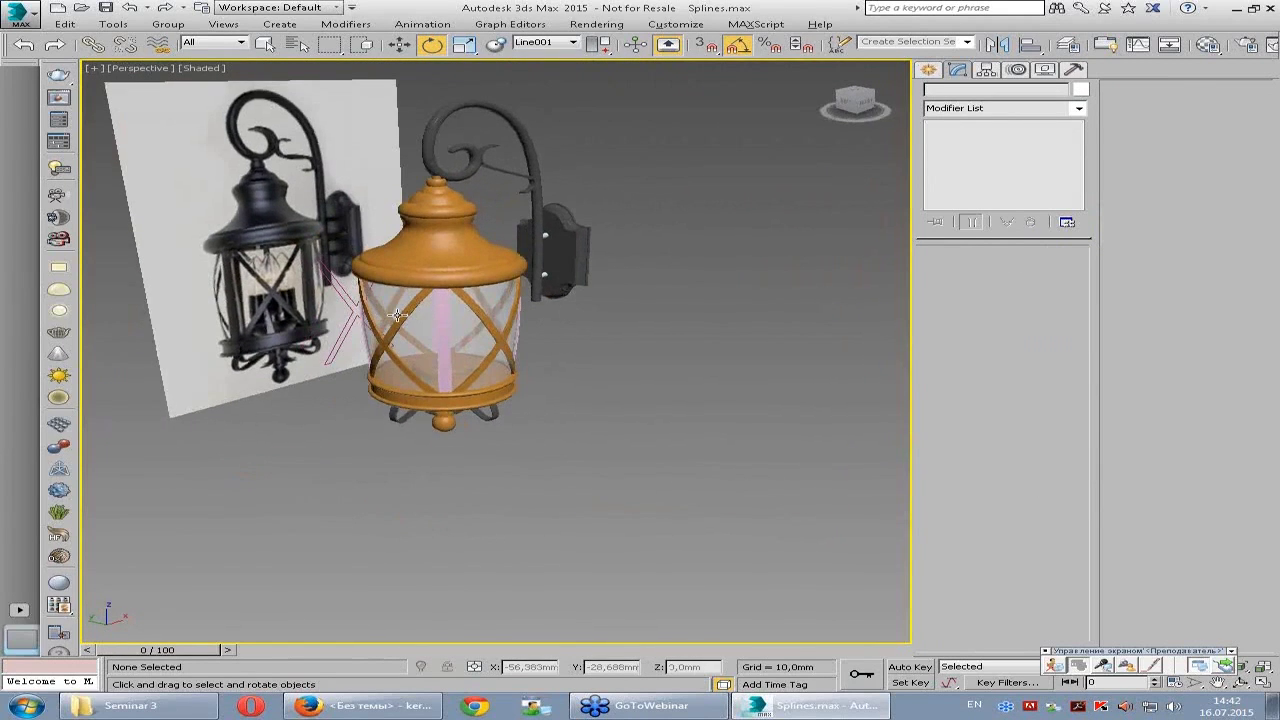
pyautogui.scroll(2, 408, 308)
pyautogui.scroll(2, 419, 304)
pyautogui.scroll(-1, 419, 304)
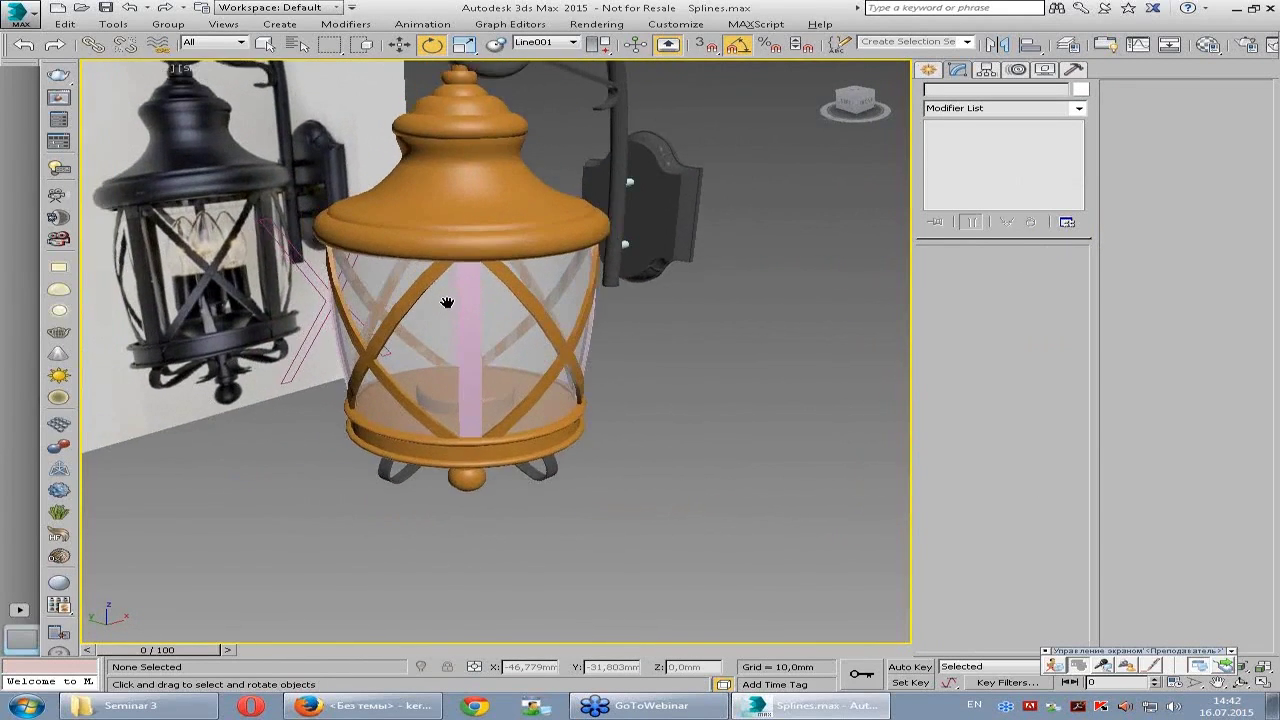
pyautogui.moveTo(449, 297)
pyautogui.keyDown('alt'); pyautogui.mouseDown(button='middle')
pyautogui.moveTo(509, 206)
pyautogui.moveTo(478, 247)
pyautogui.mouseUp(button='middle'); pyautogui.keyUp('alt')
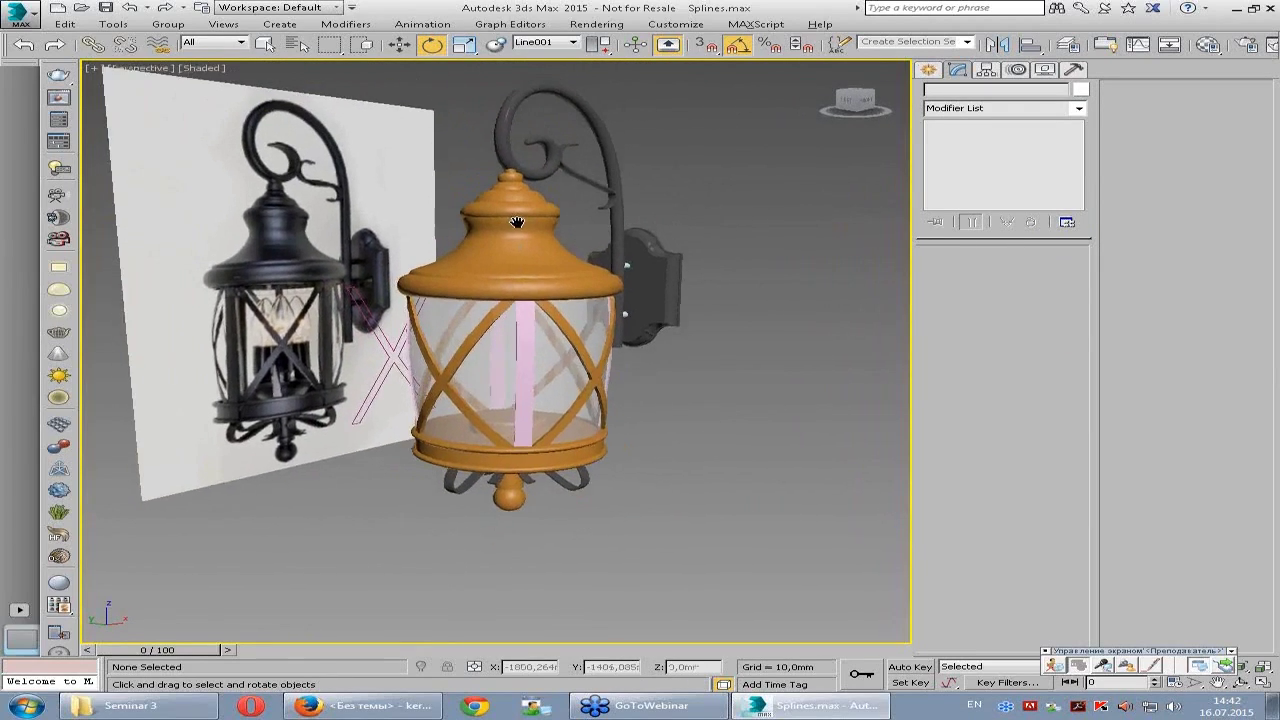
pyautogui.scroll(1, 478, 247)
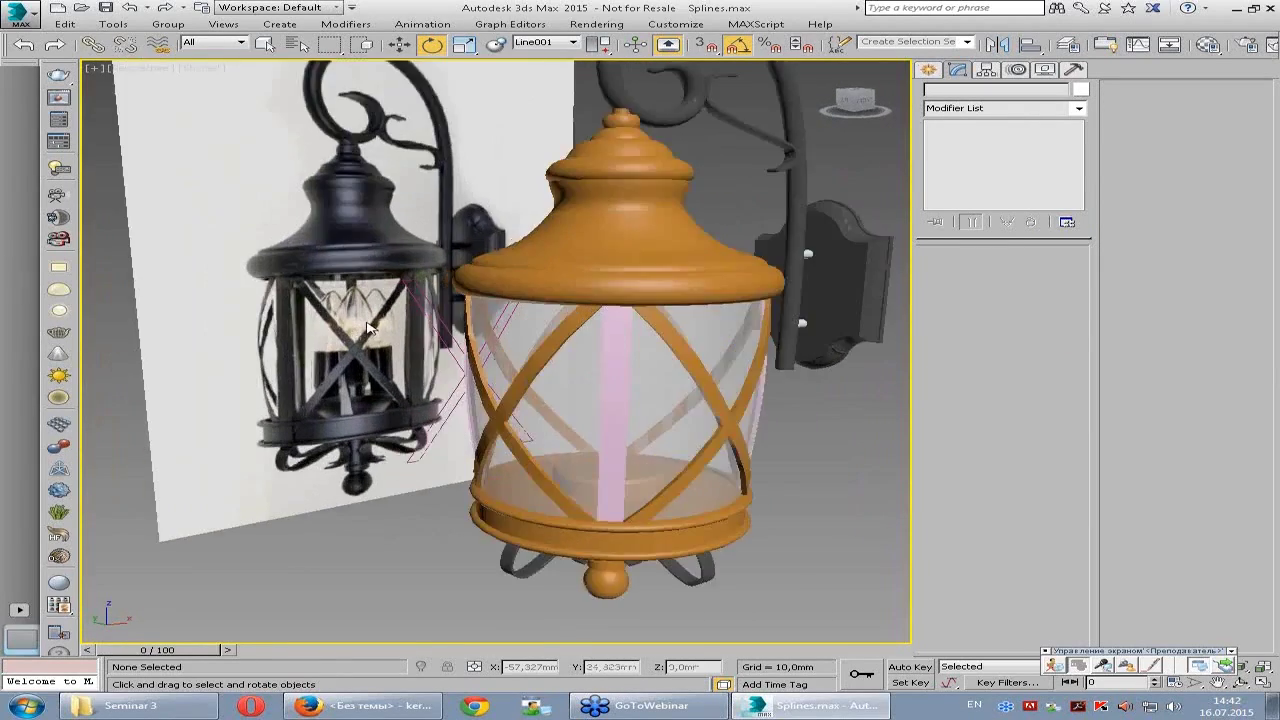
pyautogui.scroll(3, 354, 357)
pyautogui.scroll(-2, 354, 357)
pyautogui.scroll(2, 365, 360)
pyautogui.scroll(1, 365, 360)
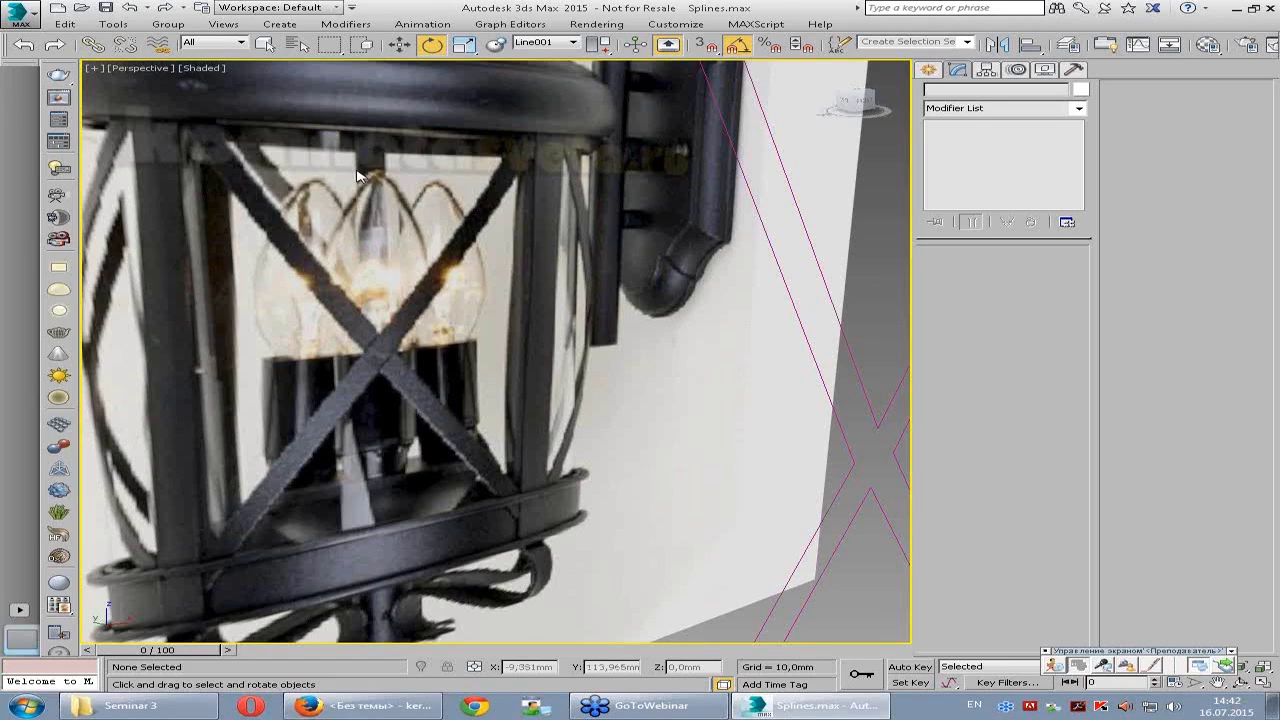
pyautogui.scroll(-5, 360, 175)
pyautogui.scroll(-3, 654, 187)
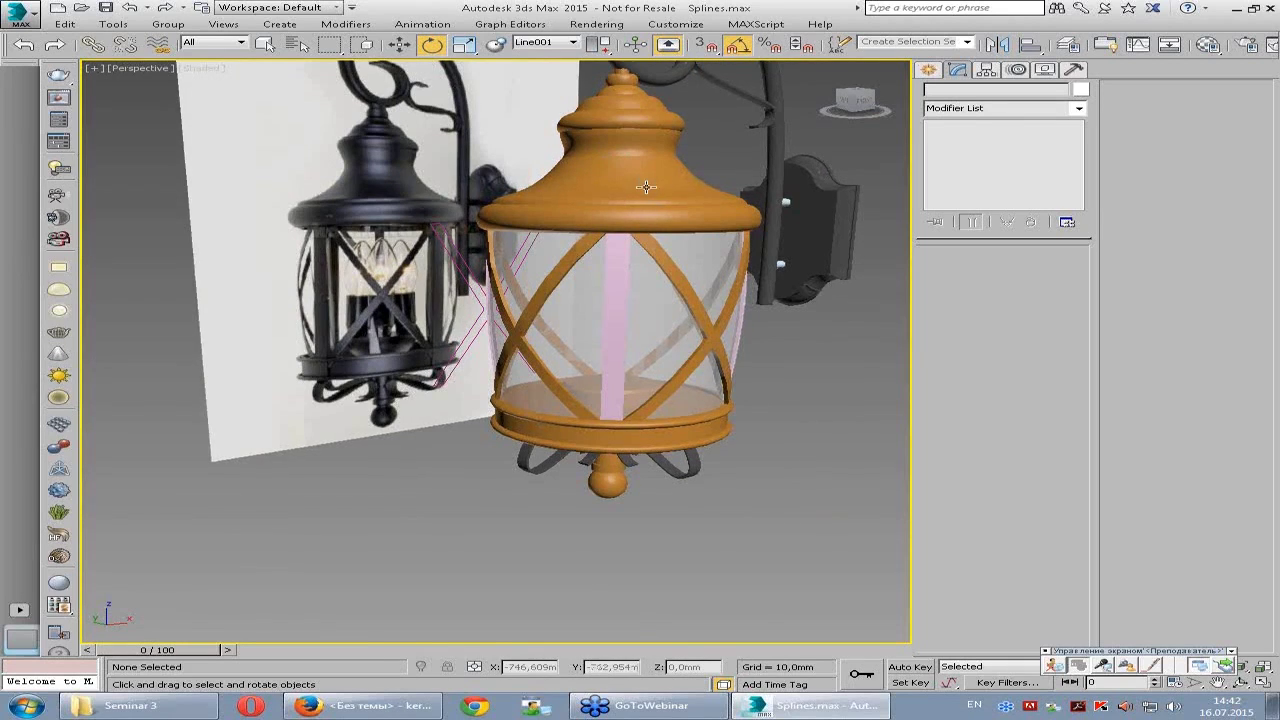
pyautogui.scroll(-2, 647, 187)
pyautogui.scroll(-2, 647, 187)
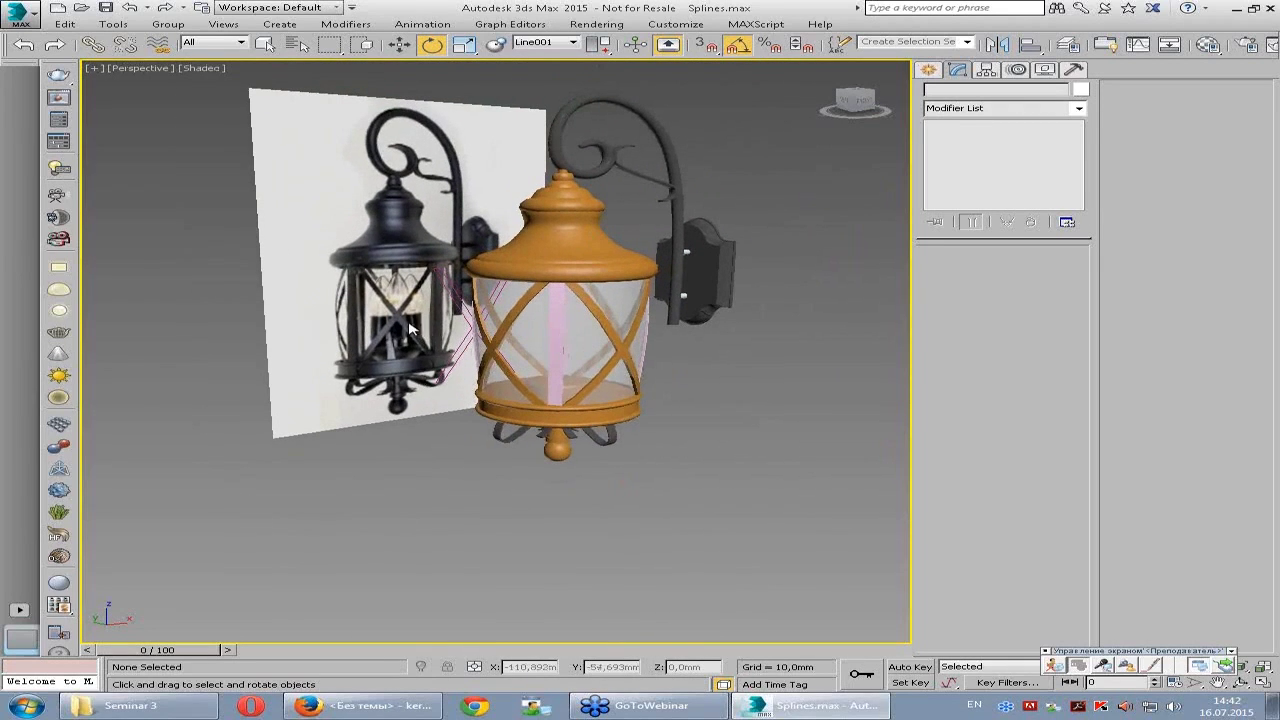
pyautogui.moveTo(414, 328); pyautogui.dragTo(596, 365)
pyautogui.rightClick(593, 347)
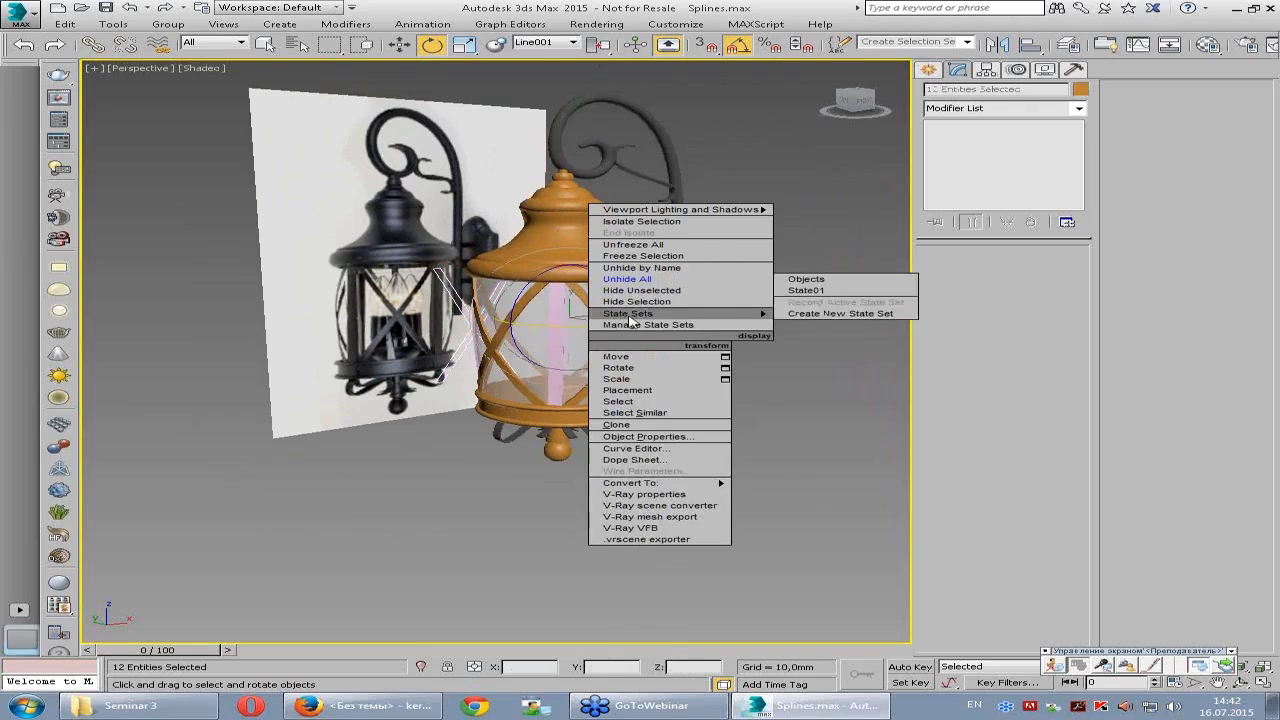
# - Hide the glass and strips, then frame the lantern in the front view
pyautogui.click(632, 301)
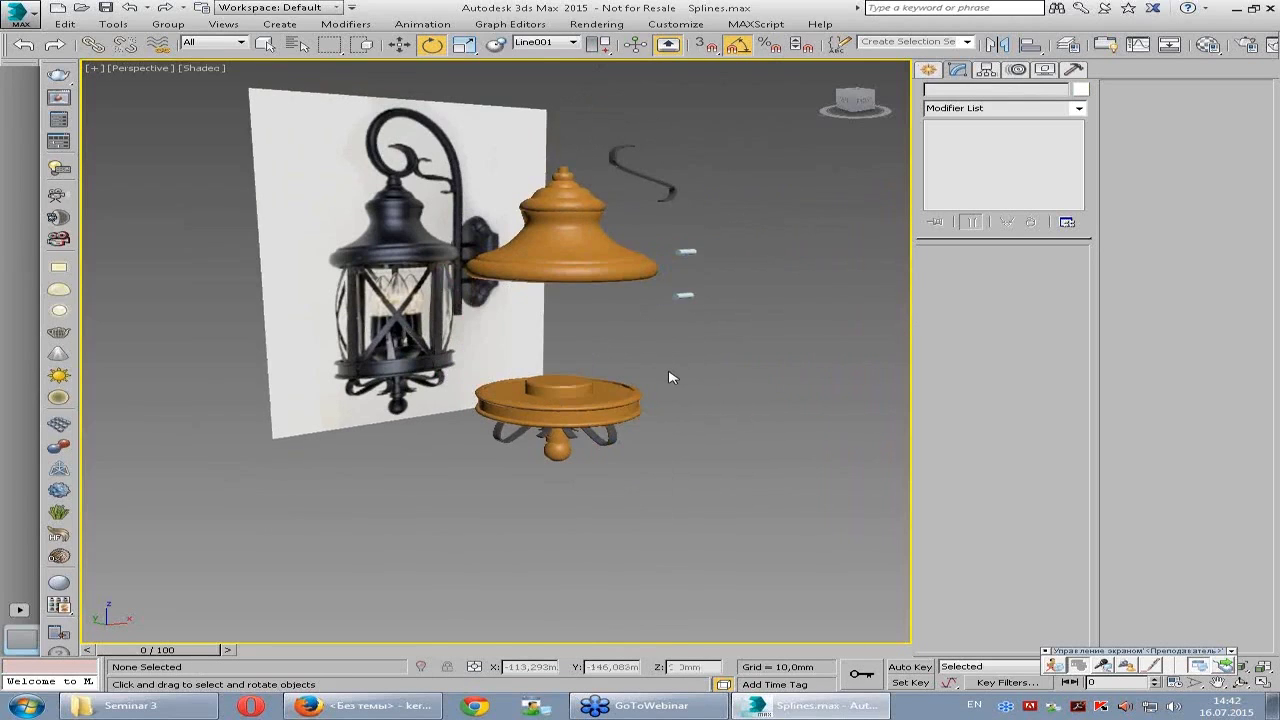
pyautogui.hotkey('alt', 'w')
pyautogui.hotkey('alt', 'w')
pyautogui.scroll(-3, 578, 350)
pyautogui.scroll(2, 578, 350)
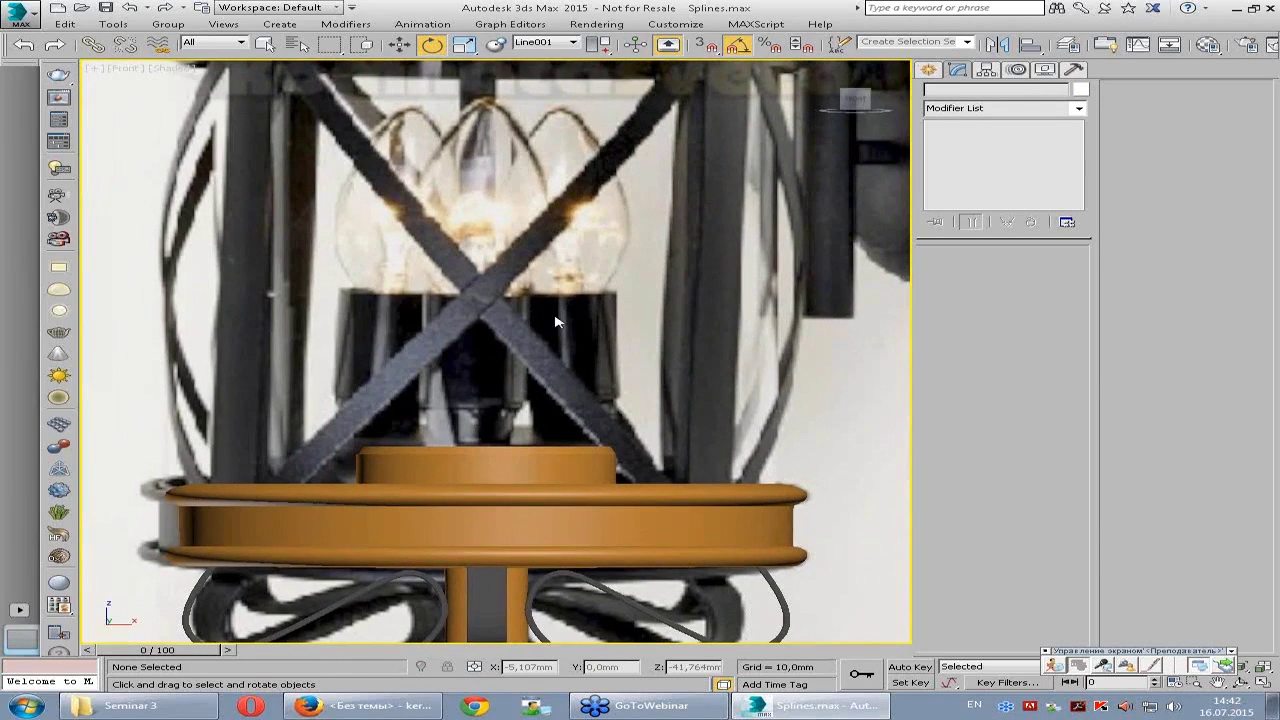
pyautogui.scroll(-3, 578, 350)
pyautogui.moveTo(578, 350); pyautogui.dragTo(570, 396, button='middle')
# - Choose the Line shape tool and discard an unwanted first line at the base holder
pyautogui.click(930, 70)
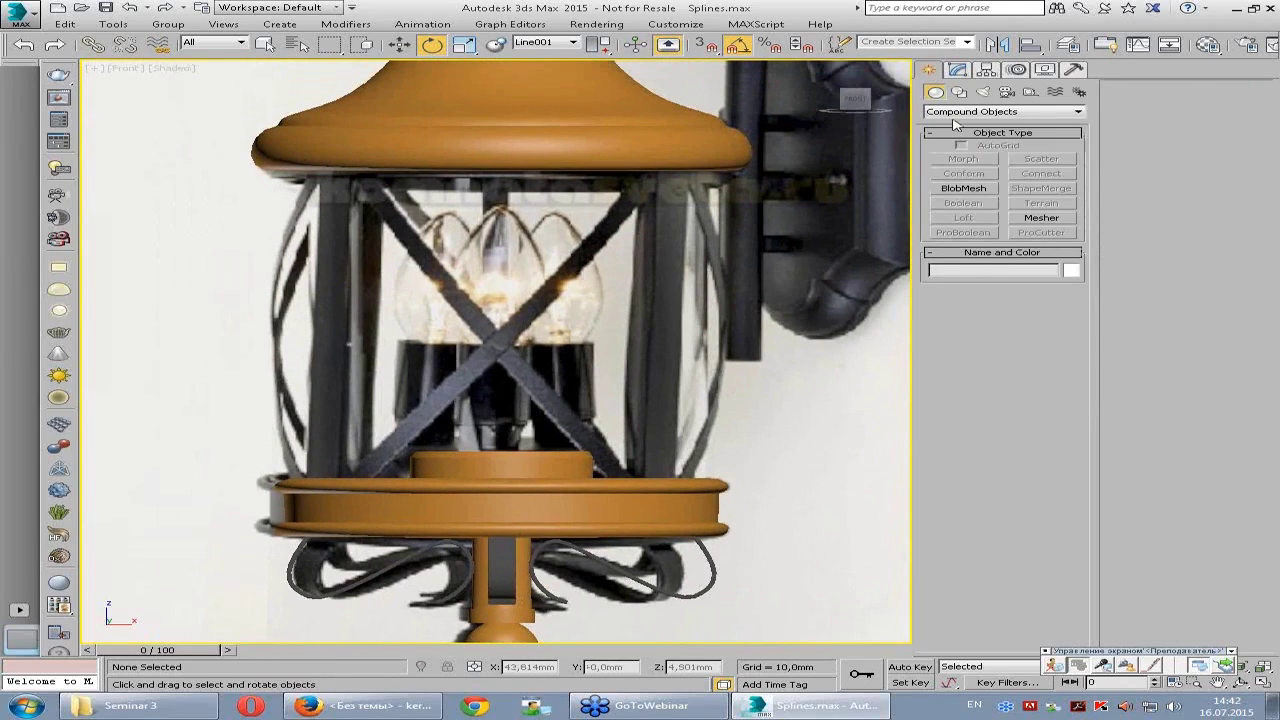
pyautogui.click(958, 93)
pyautogui.click(964, 171)
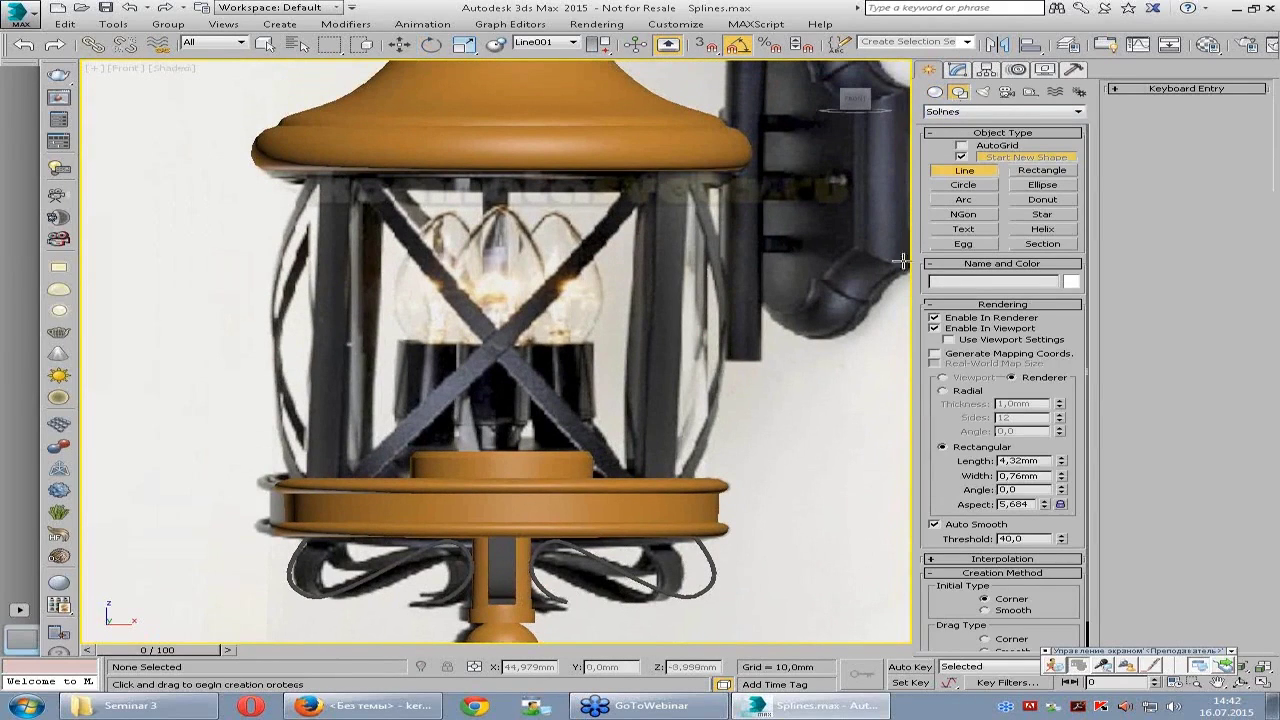
pyautogui.scroll(1, 586, 437)
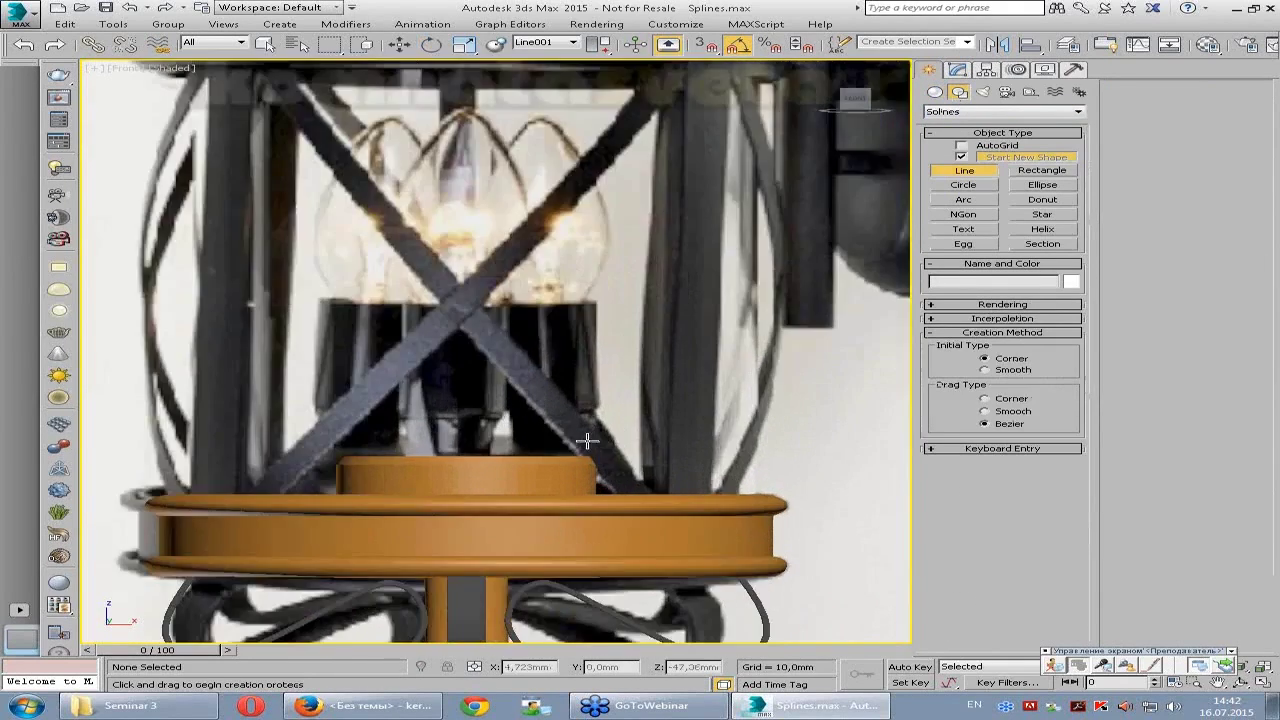
pyautogui.scroll(2, 540, 390)
pyautogui.scroll(2, 570, 430)
pyautogui.moveTo(570, 430); pyautogui.dragTo(530, 604, button='middle')
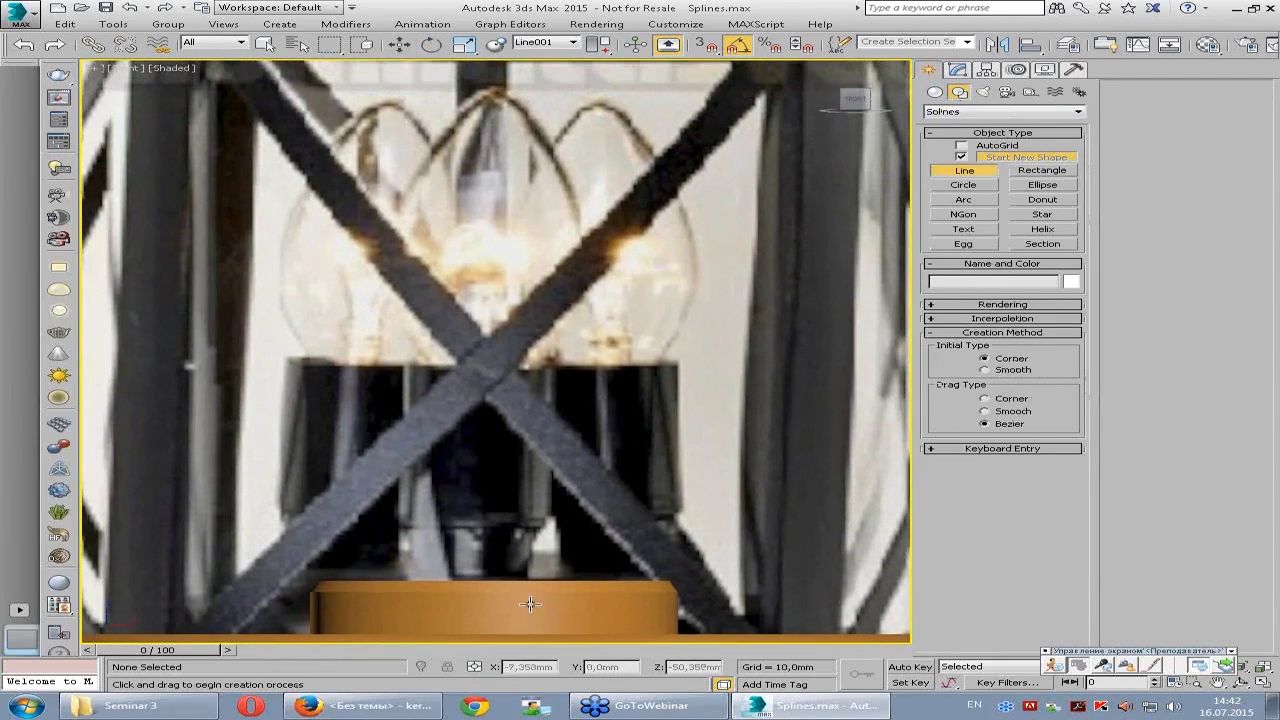
pyautogui.click(523, 579)
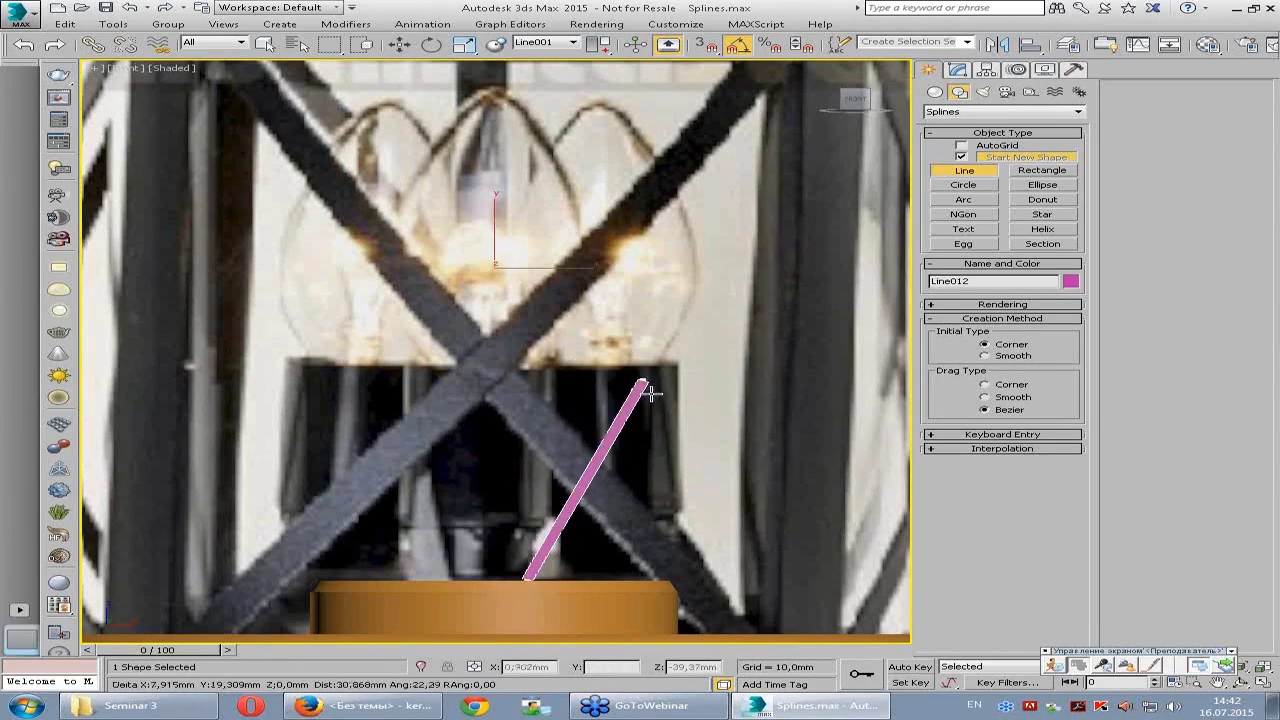
pyautogui.rightClick(516, 450)
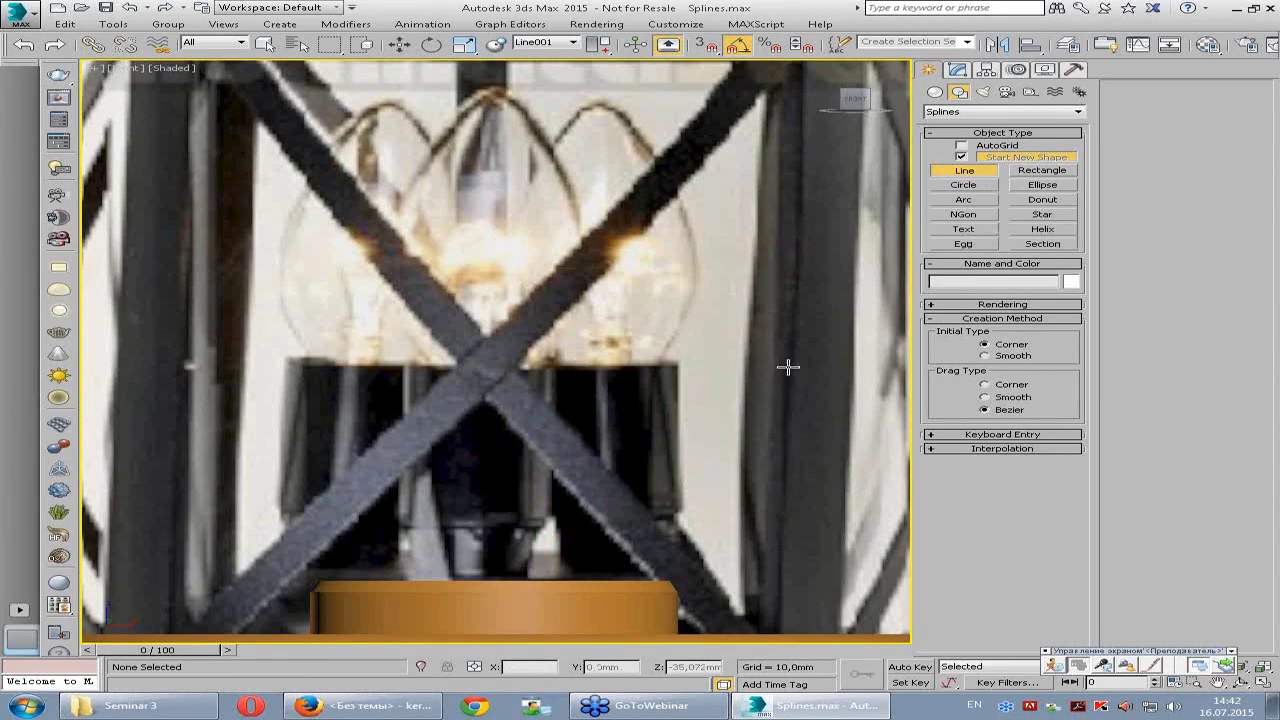
pyautogui.click(974, 306)
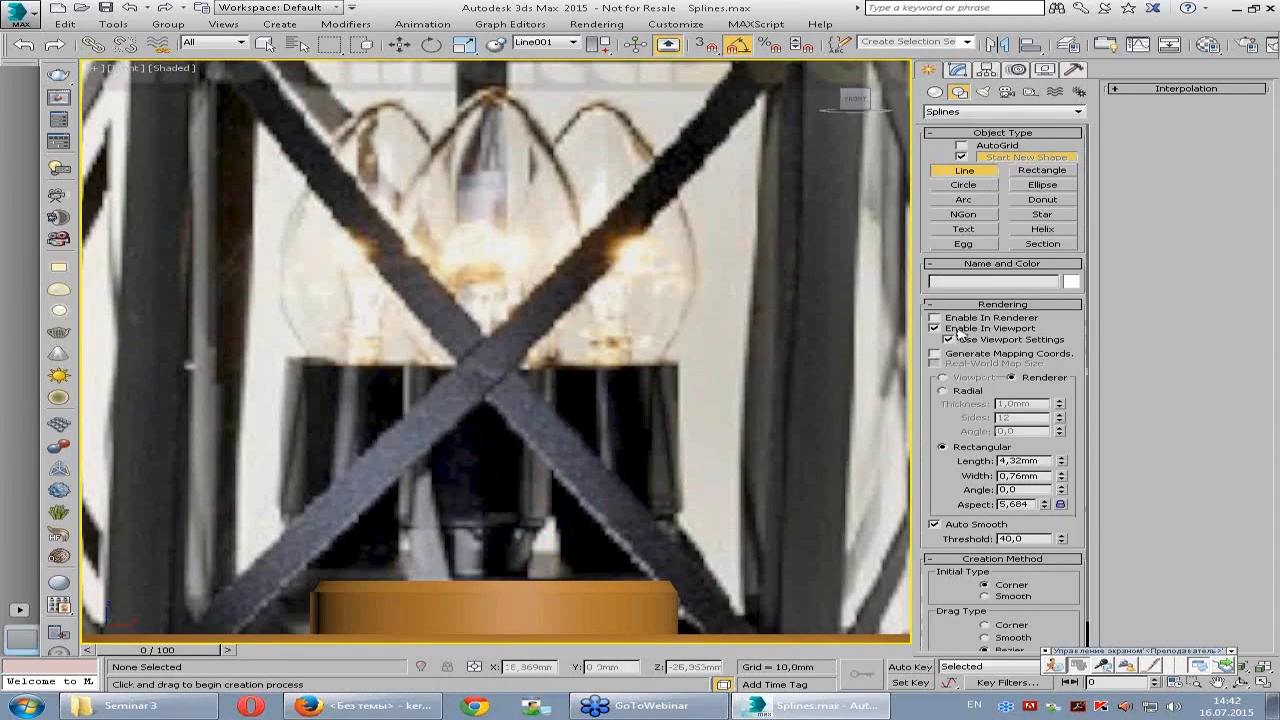
pyautogui.click(972, 306)
# - Trace the bulb half-profile from the base holder top up to the bulb tip
pyautogui.click(522, 576)
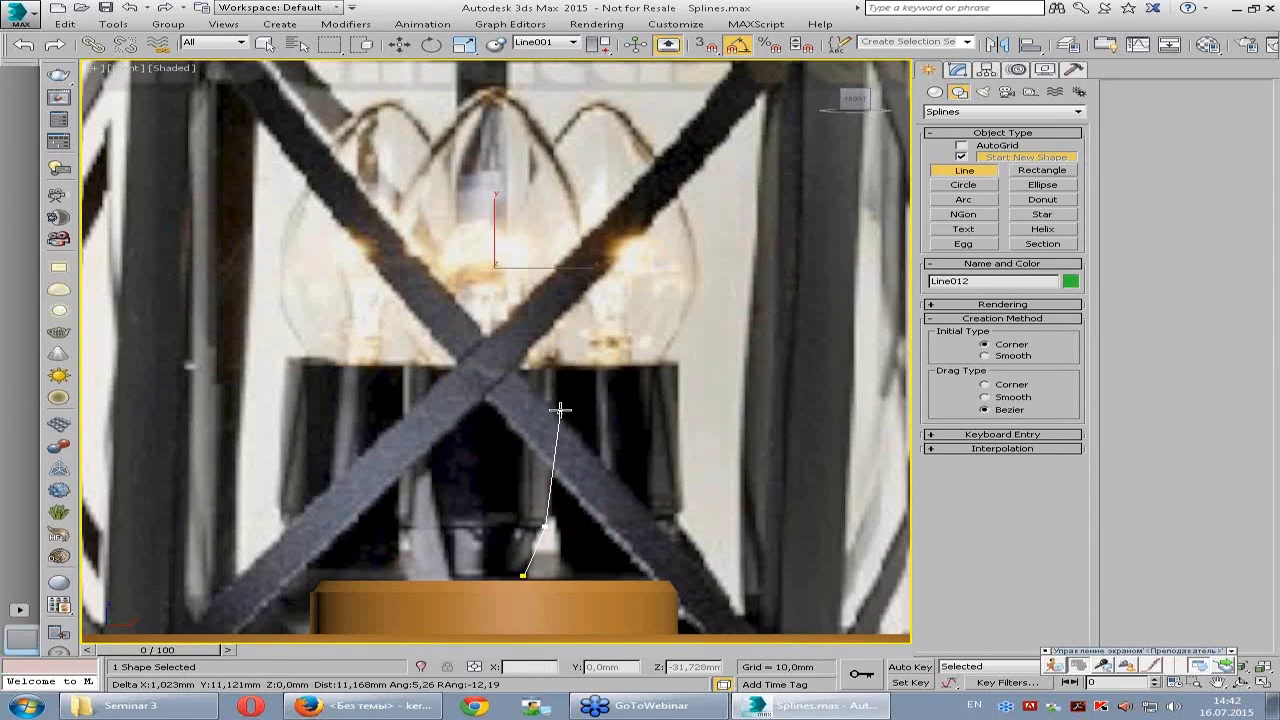
pyautogui.click(546, 519)
pyautogui.click(552, 371)
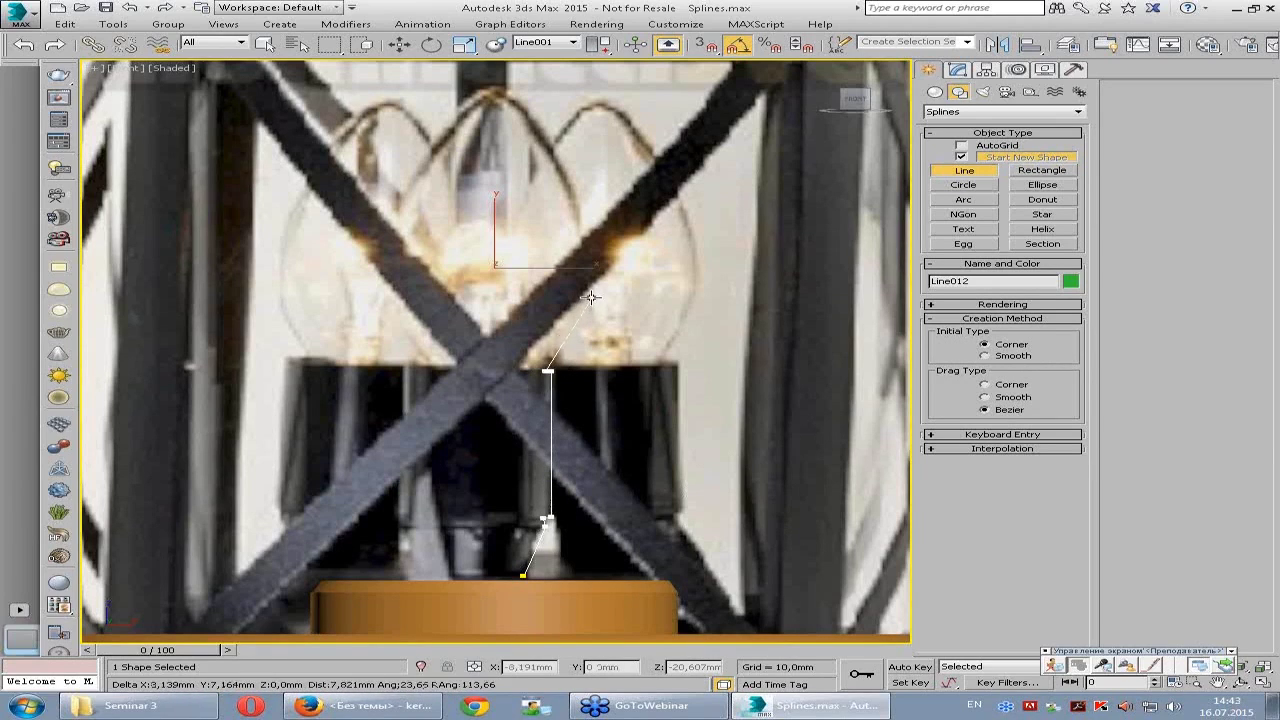
pyautogui.moveTo(592, 283)
pyautogui.mouseDown()
pyautogui.moveTo(581, 321)
pyautogui.moveTo(587, 250)
pyautogui.mouseUp()
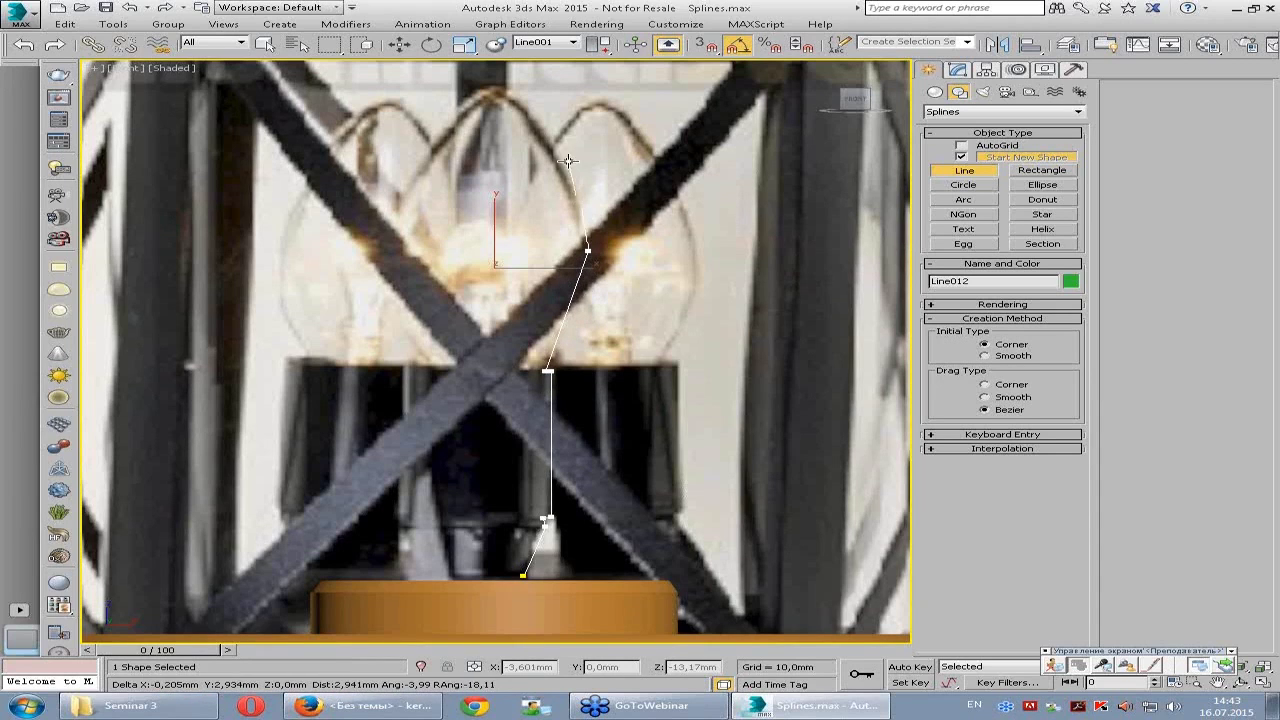
pyautogui.click(553, 146)
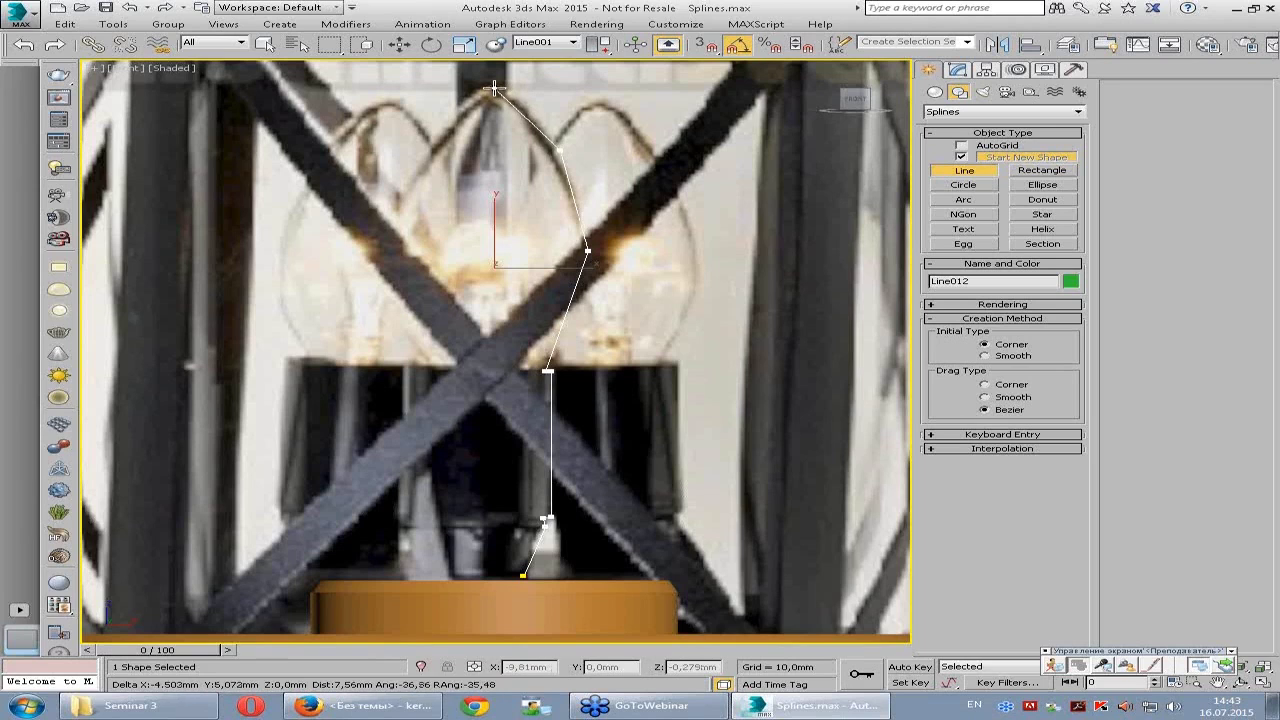
pyautogui.click(497, 88)
pyautogui.rightClick(505, 105)
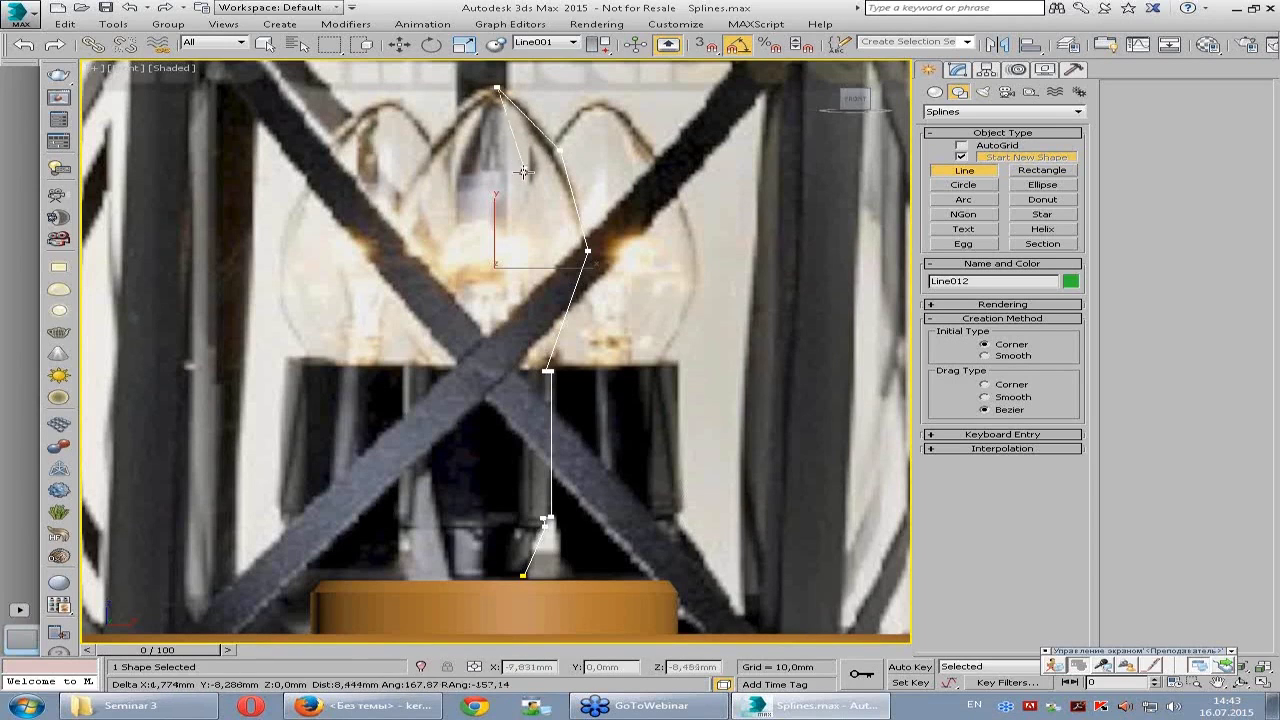
# - Set the bulb profile's vertices to Smooth so the outline curves
pyautogui.rightClick(502, 181)
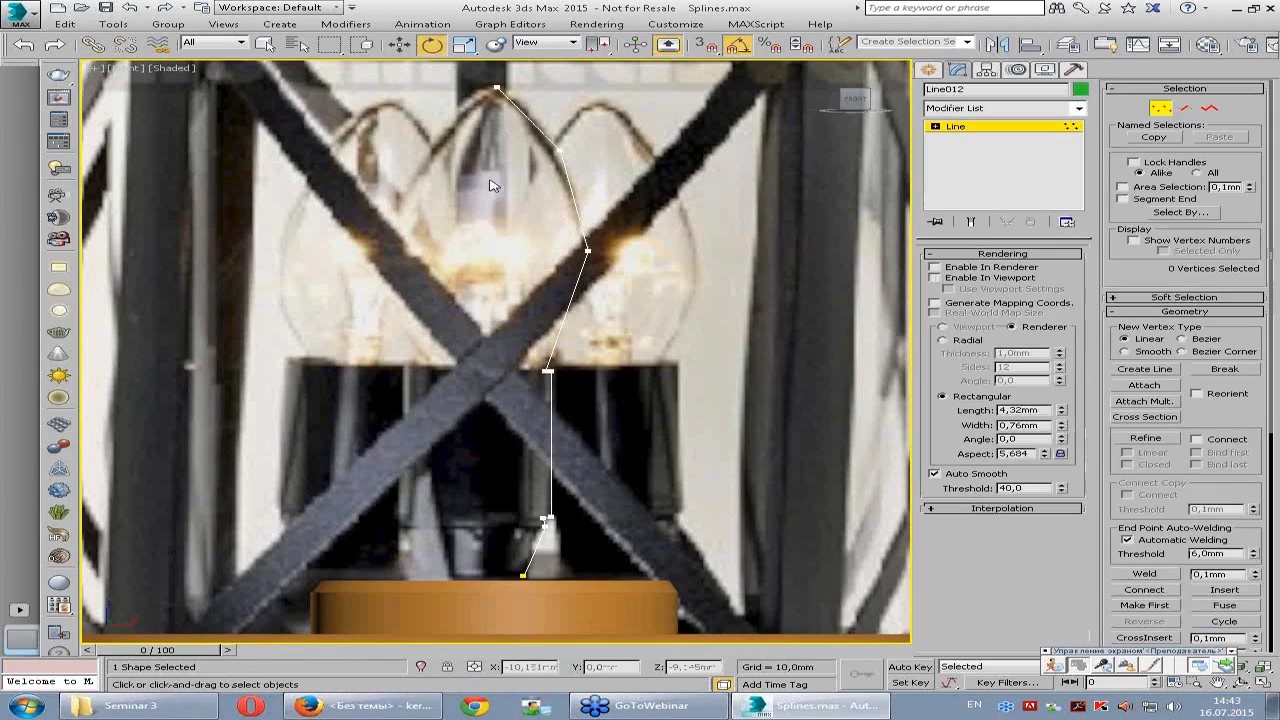
pyautogui.scroll(-2, 590, 233)
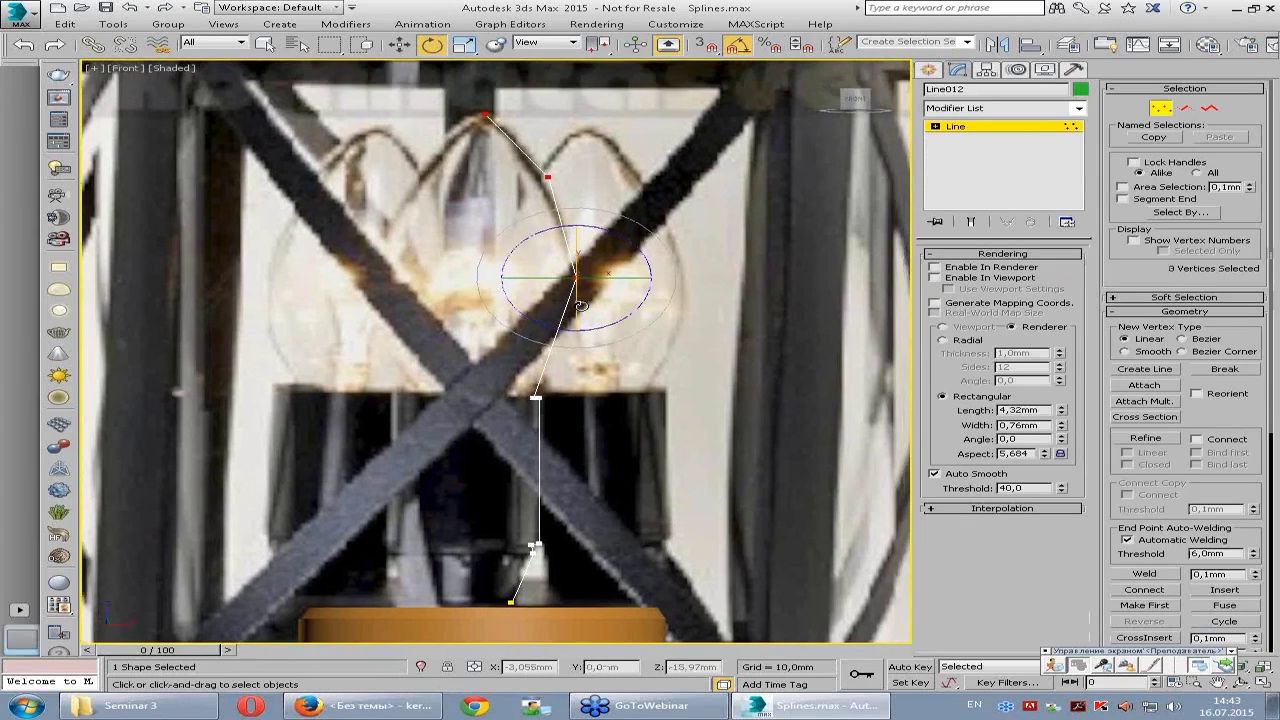
pyautogui.scroll(2, 560, 270)
pyautogui.scroll(-2, 523, 300)
pyautogui.scroll(2, 525, 303)
pyautogui.rightClick(525, 303)
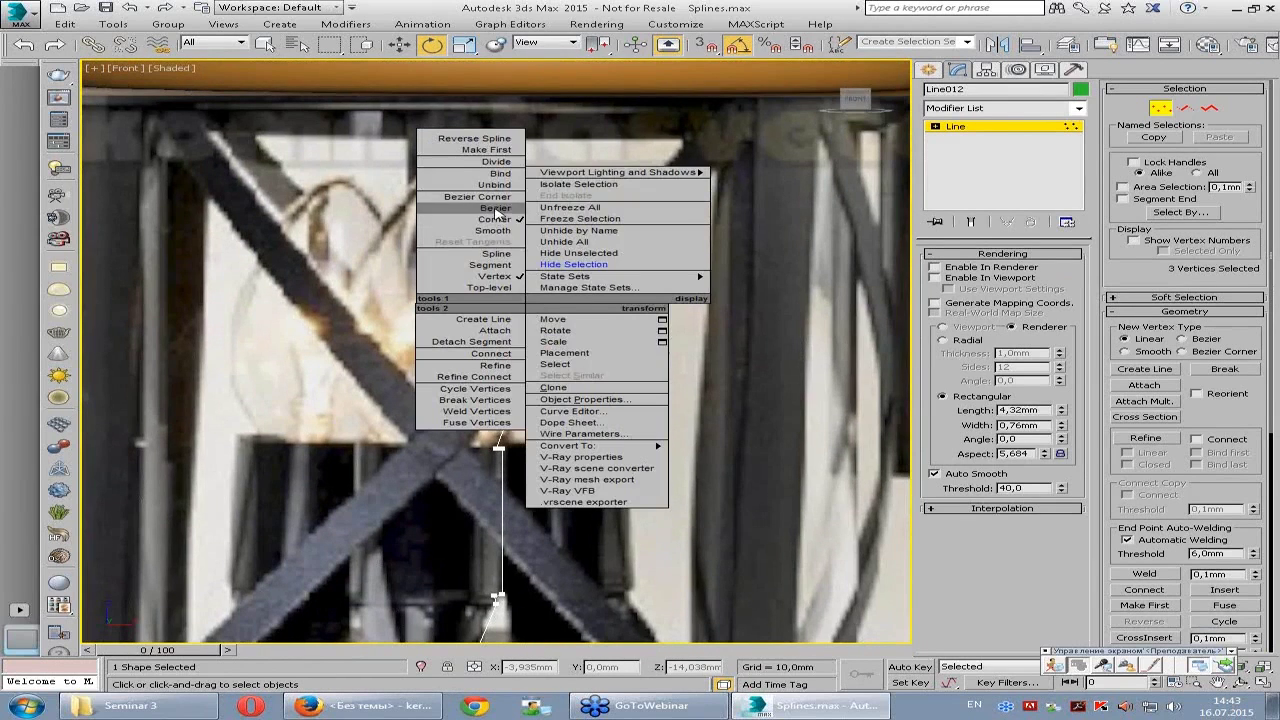
pyautogui.click(482, 206)
pyautogui.rightClick(534, 347)
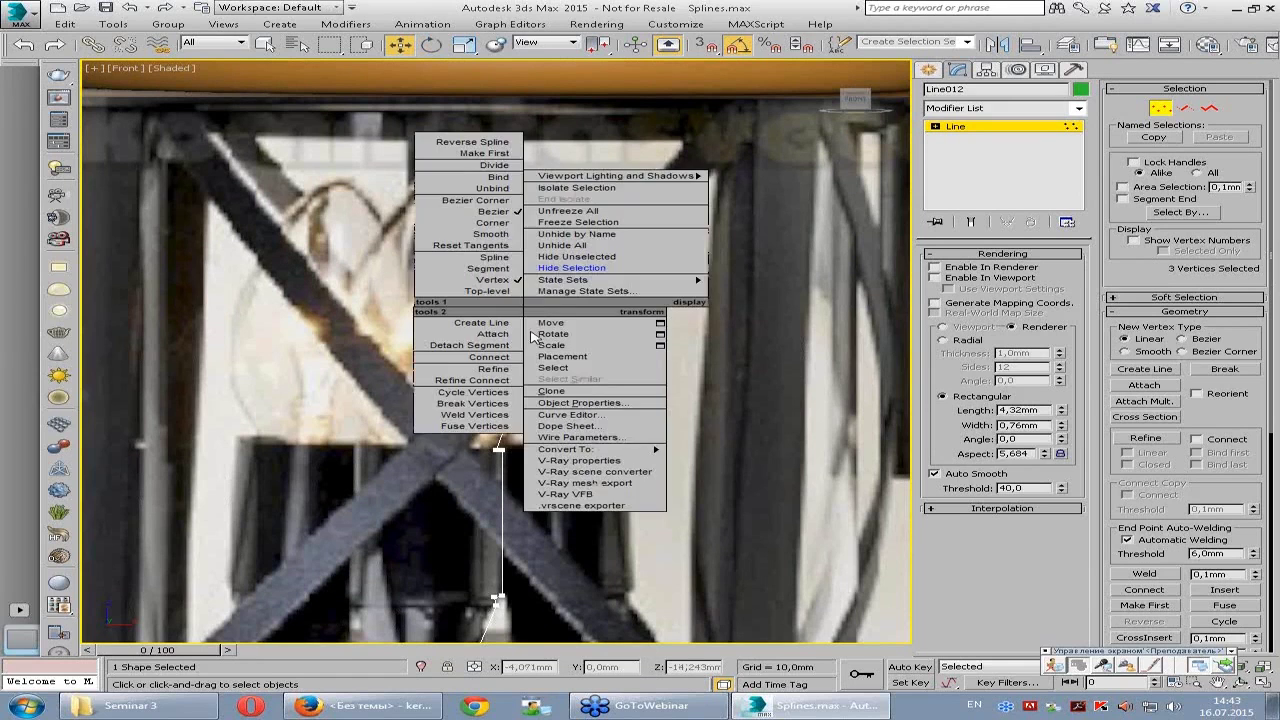
pyautogui.click(470, 246)
# - Select the profile's top and bottom vertices with Move, then exit vertex editing
pyautogui.press('w')
pyautogui.scroll(2, 535, 282)
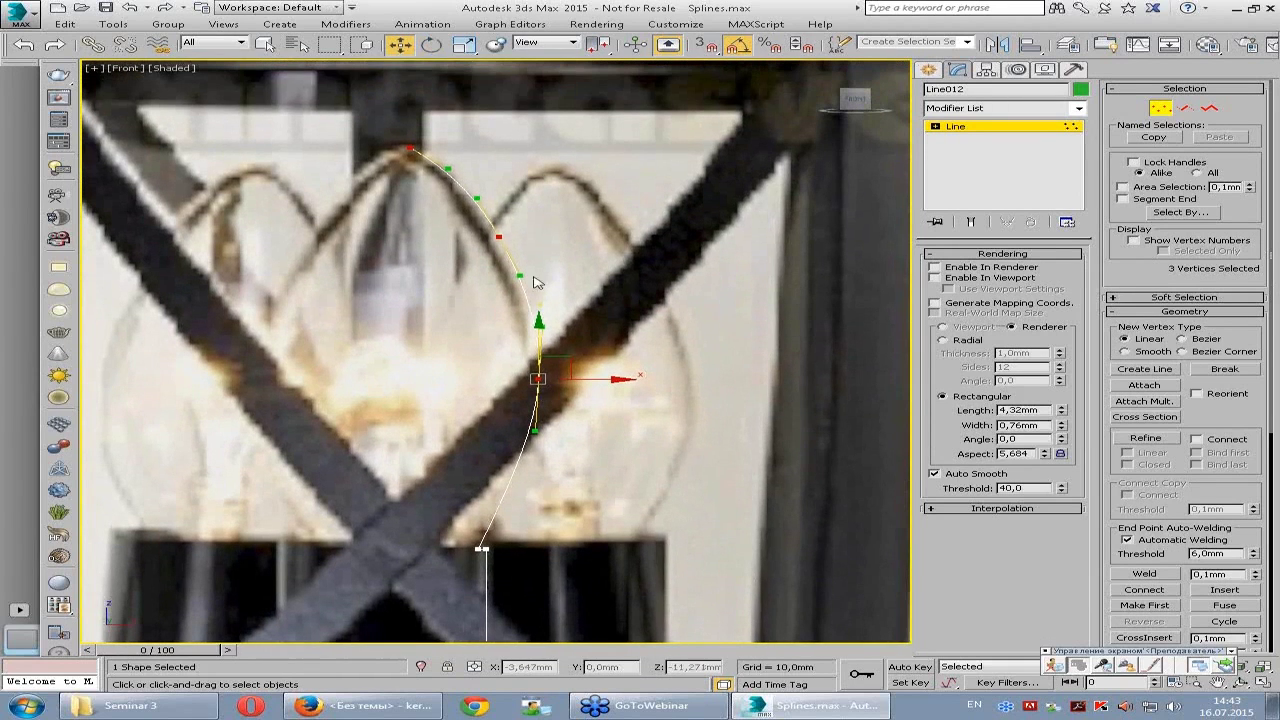
pyautogui.click(418, 152)
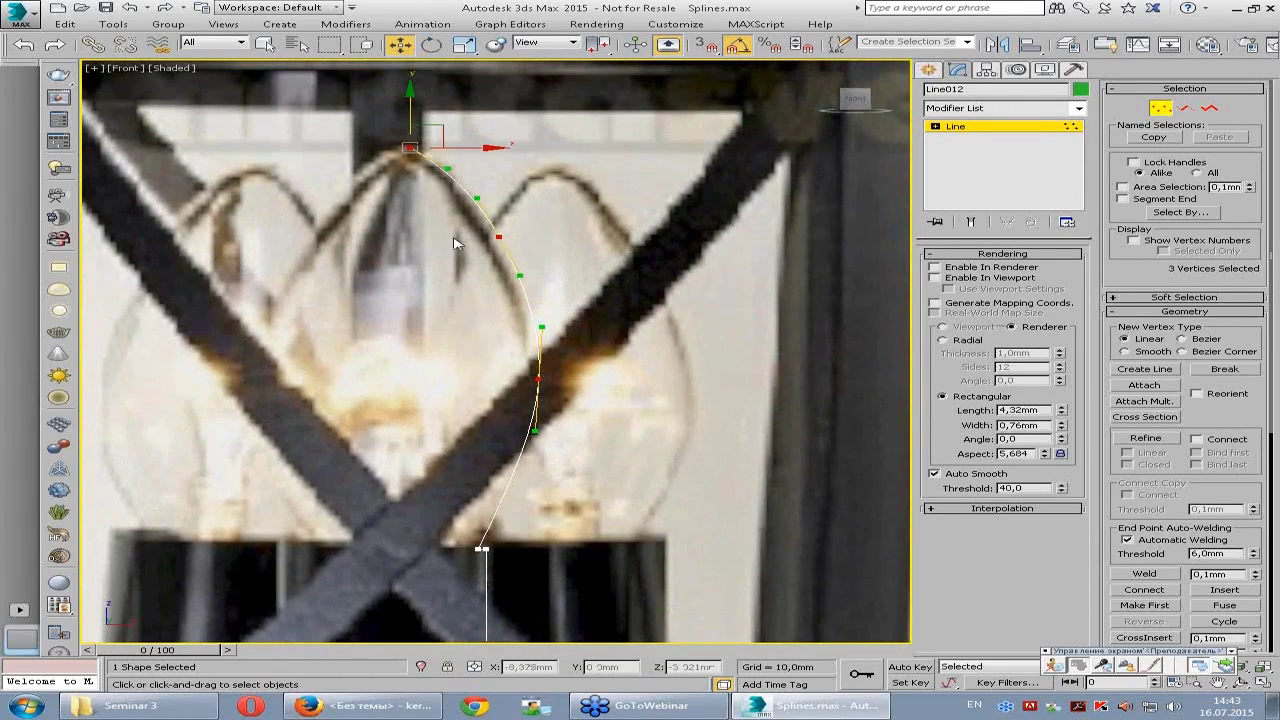
pyautogui.scroll(-2, 537, 426)
pyautogui.moveTo(537, 426); pyautogui.dragTo(505, 385, button='middle')
pyautogui.moveTo(532, 464); pyautogui.dragTo(570, 456, button='middle')
pyautogui.click(487, 560)
pyautogui.scroll(3, 530, 545)
pyautogui.scroll(2, 538, 555)
pyautogui.scroll(-2, 538, 555)
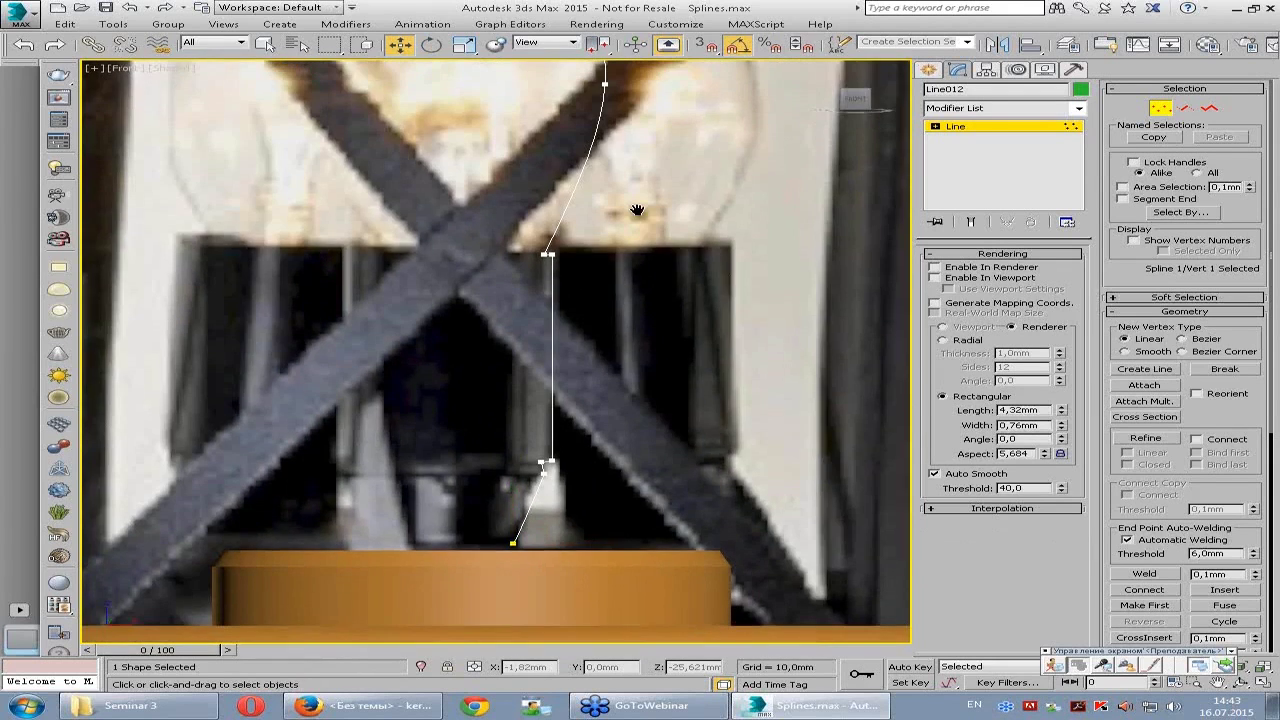
pyautogui.scroll(-2, 538, 555)
pyautogui.press('1')
pyautogui.scroll(1, 643, 268)
# - Apply a Lathe modifier to Line012 and align it to Min
pyautogui.scroll(1, 643, 268)
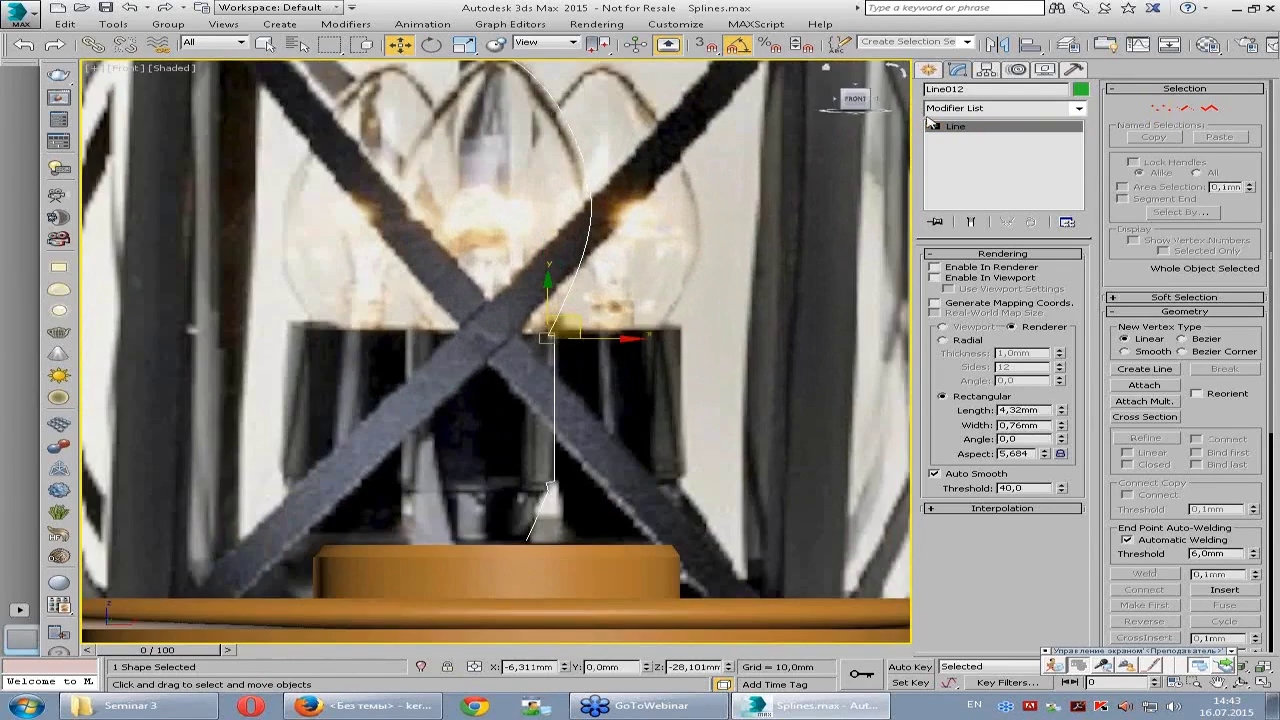
pyautogui.click(1000, 108)
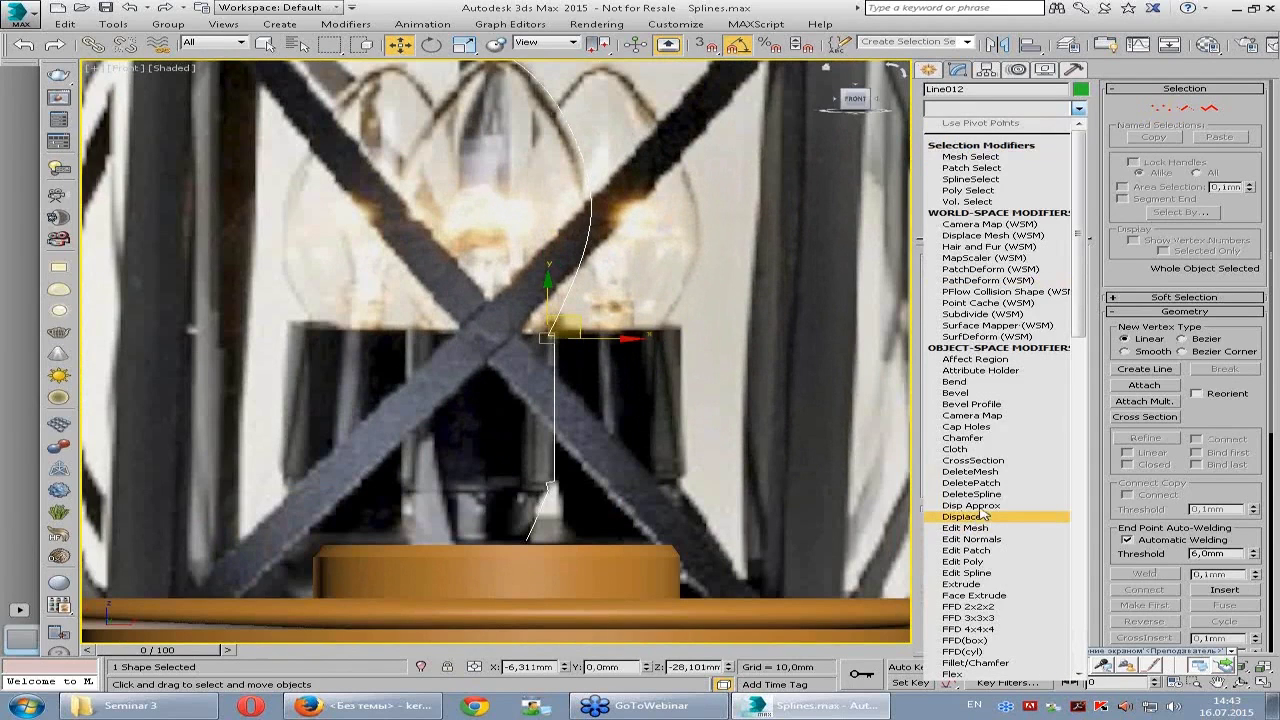
pyautogui.press('l')
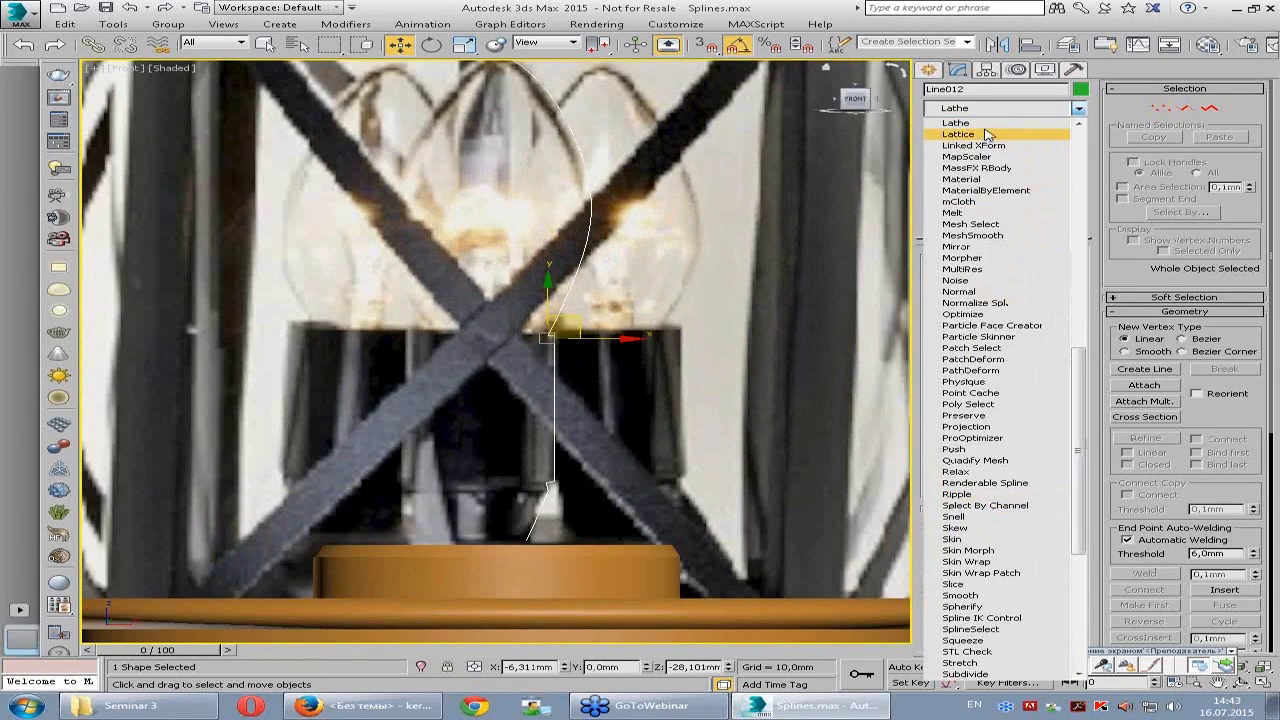
pyautogui.press('Return')
pyautogui.click(955, 428)
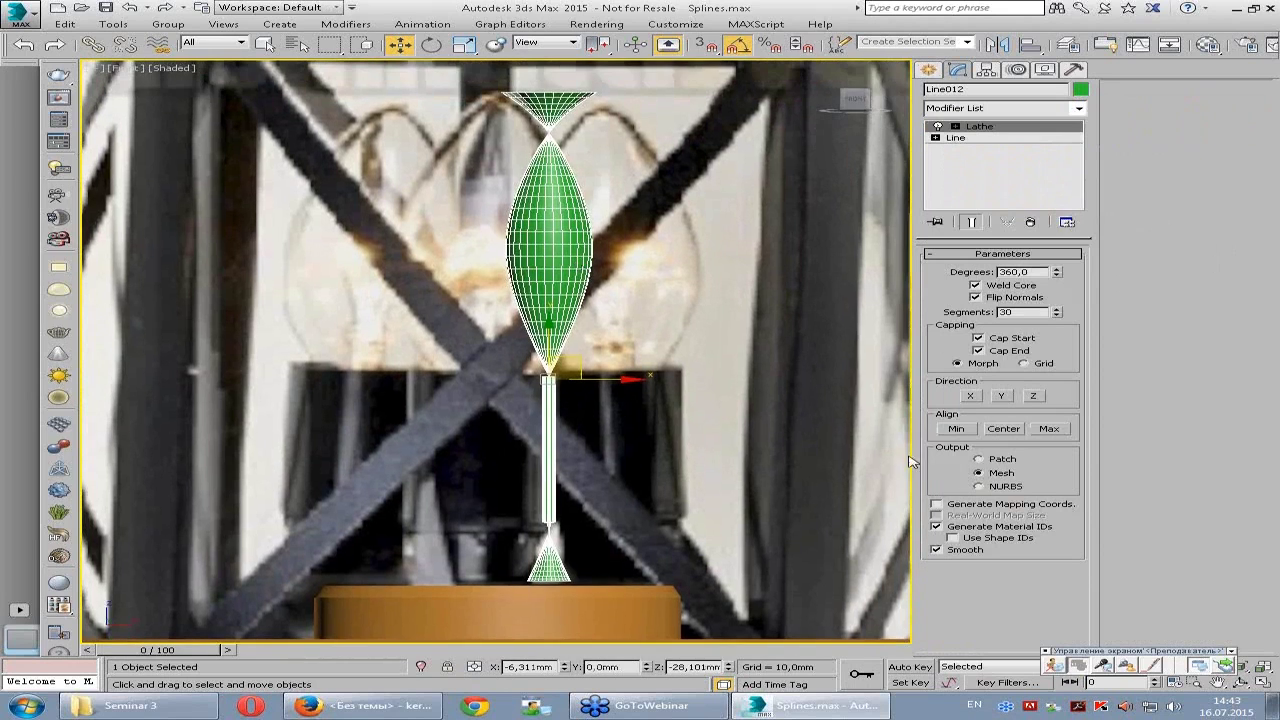
pyautogui.click(954, 429)
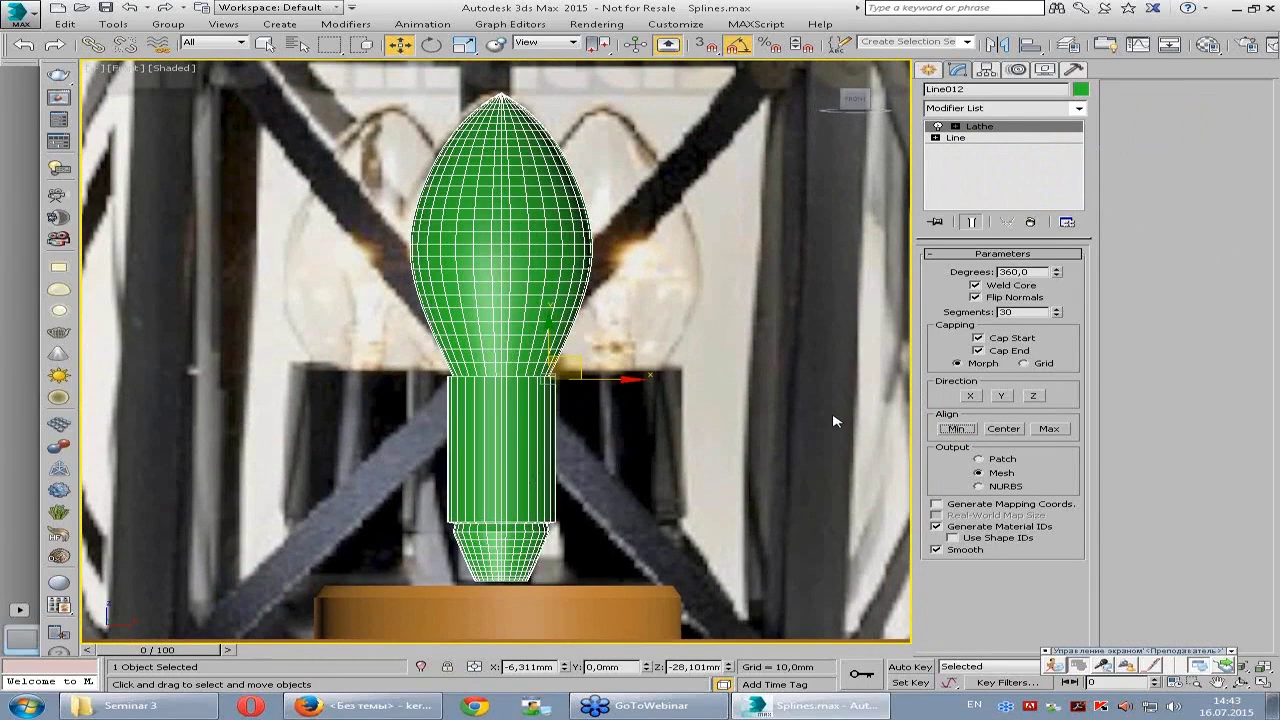
# - Nudge the lathe axis slightly, then return to the Line level in the stack
pyautogui.click(982, 127)
pyautogui.moveTo(573, 347); pyautogui.dragTo(572, 338)
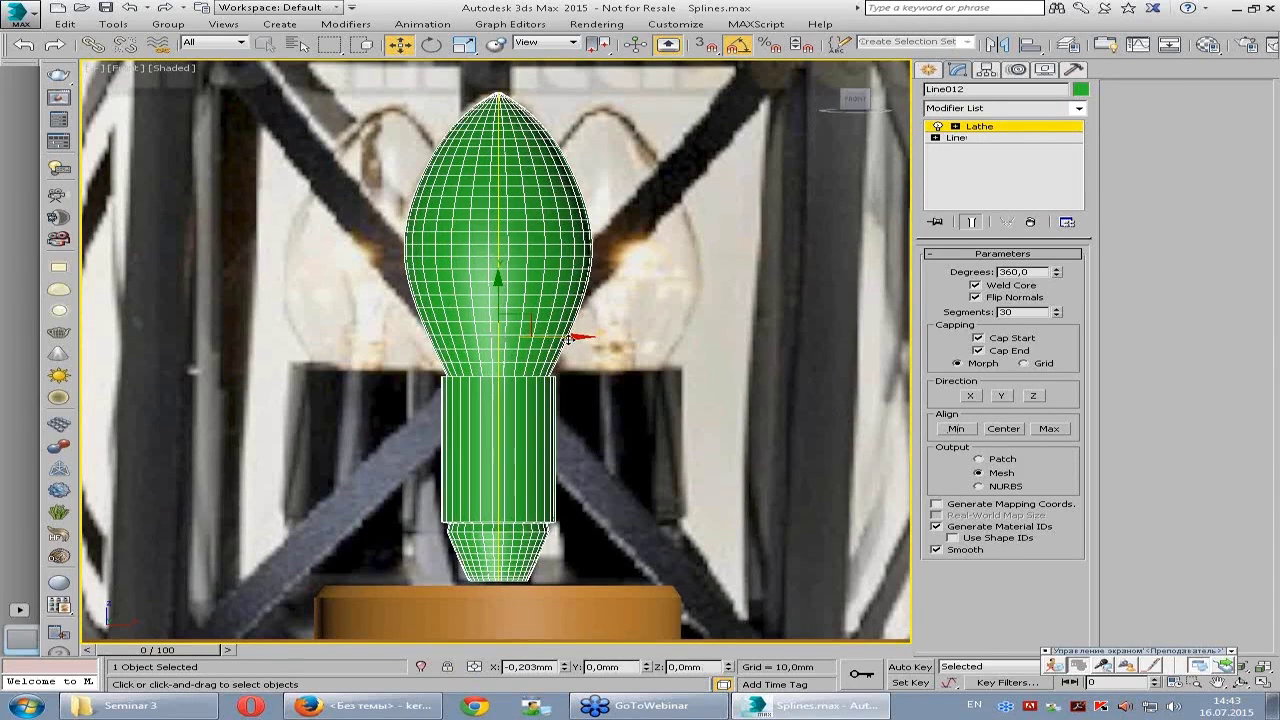
pyautogui.click(977, 128)
pyautogui.click(960, 138)
pyautogui.click(935, 137)
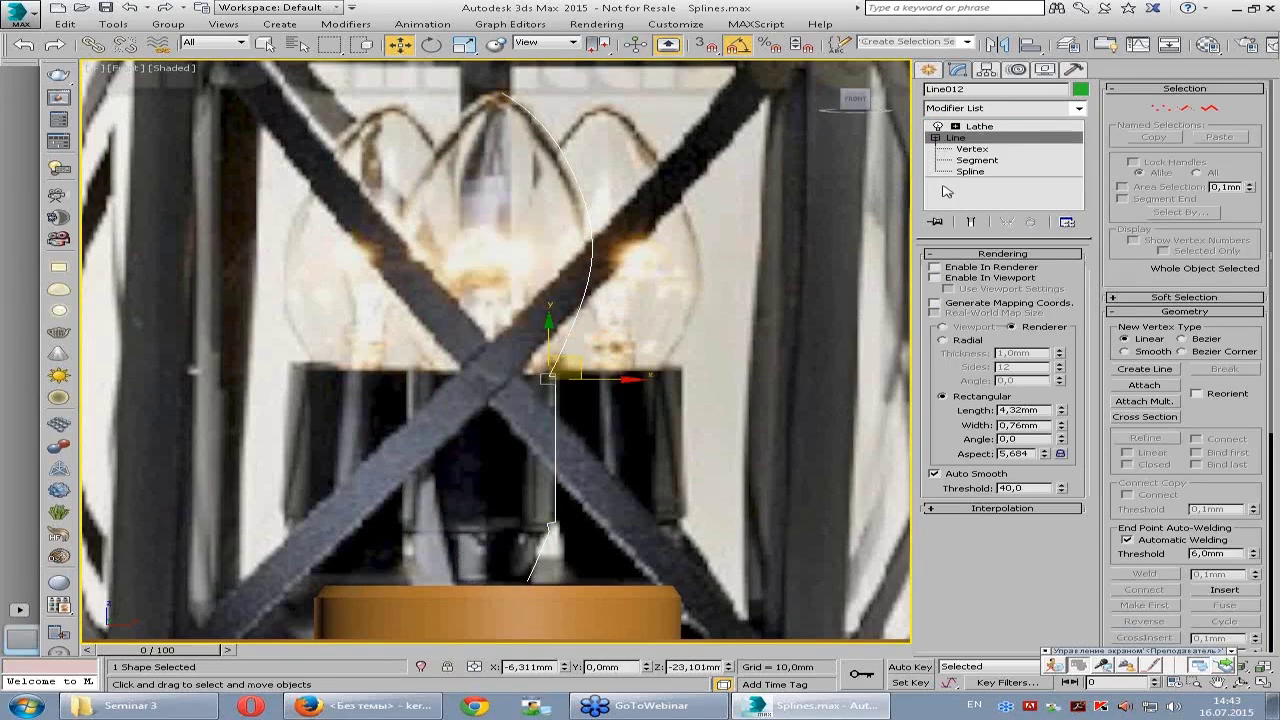
# - Enter Vertex level with Show End Result on and select the top and base-holder vertices
pyautogui.click(990, 255)
pyautogui.click(979, 301)
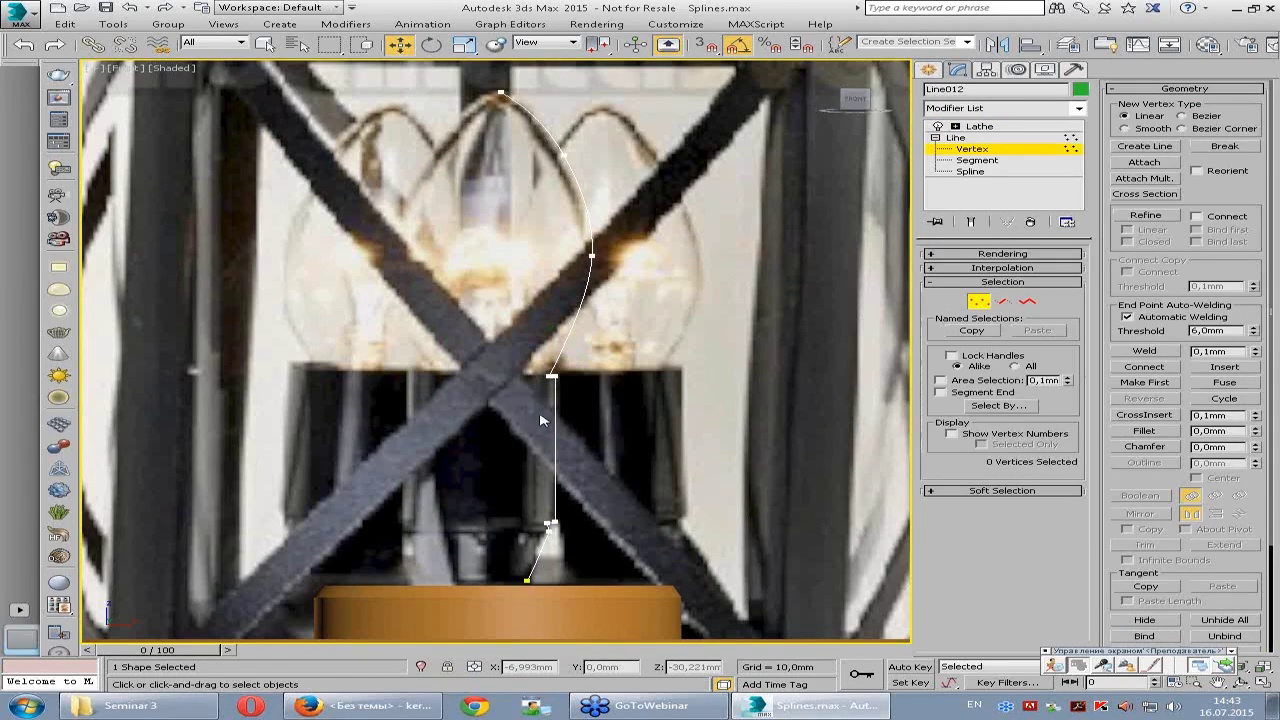
pyautogui.click(970, 221)
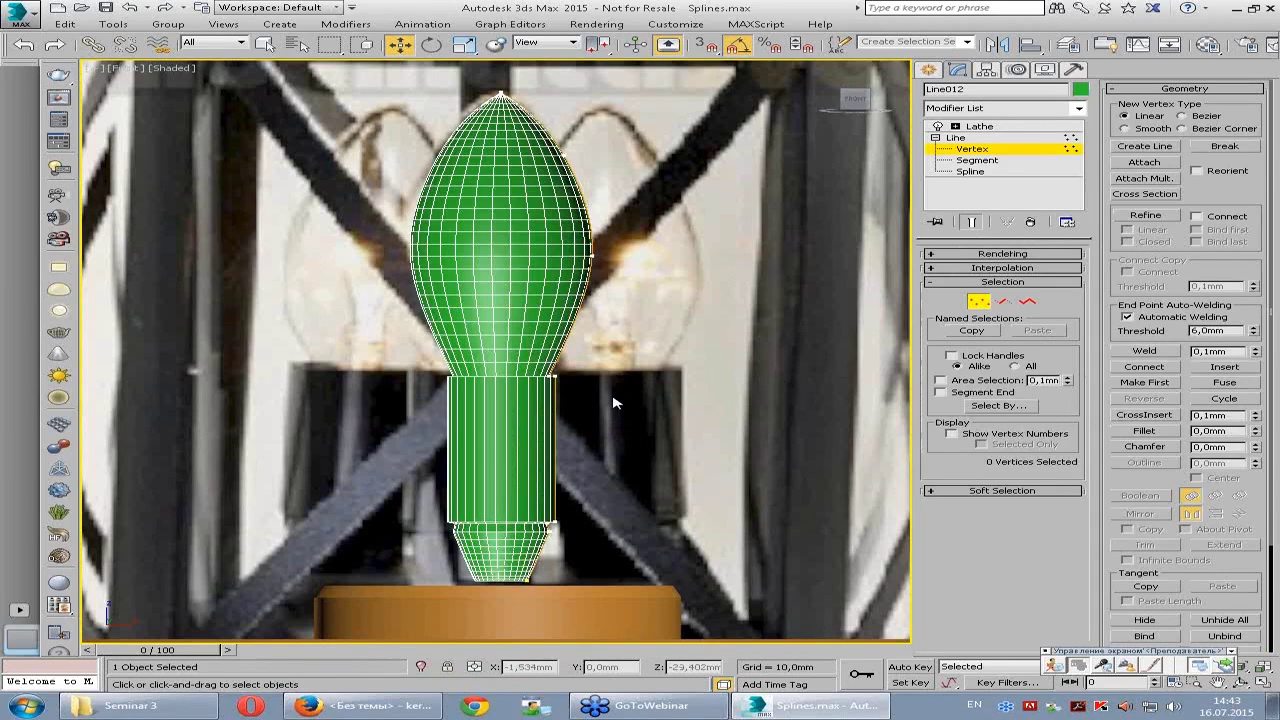
pyautogui.click(499, 96)
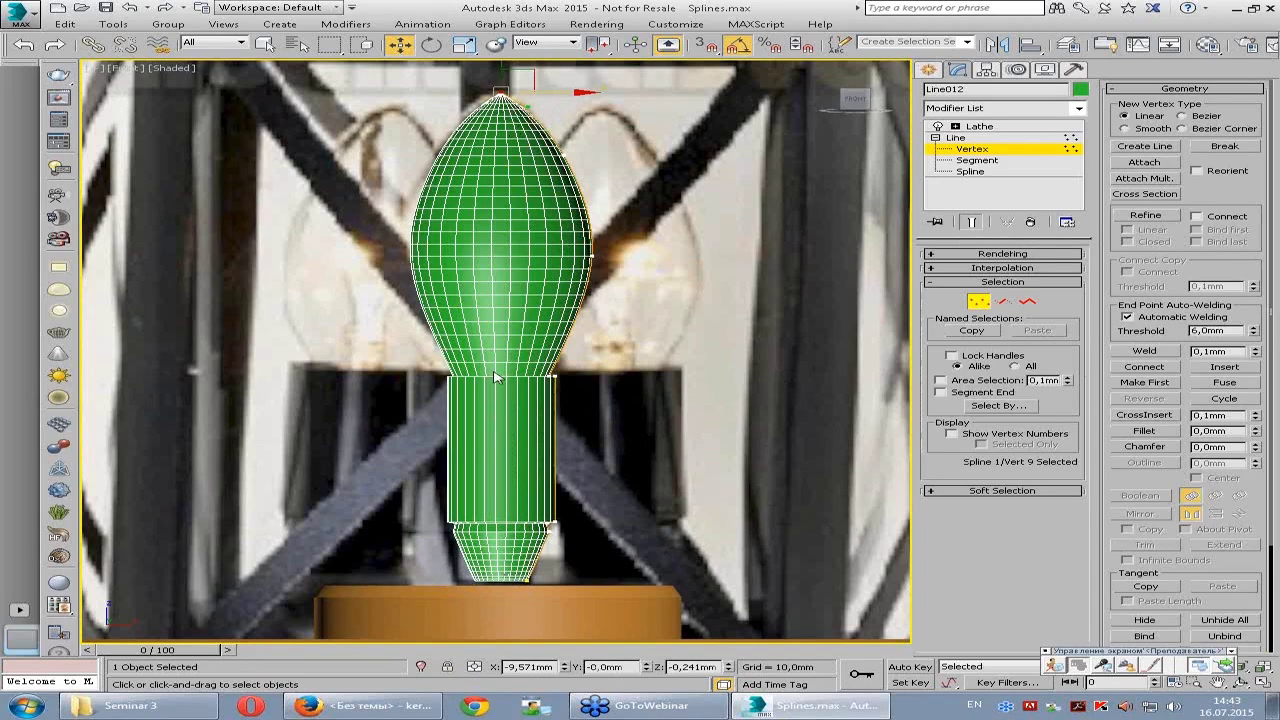
pyautogui.moveTo(540, 365)
pyautogui.mouseDown()
pyautogui.moveTo(558, 537)
pyautogui.moveTo(633, 524)
pyautogui.mouseUp()
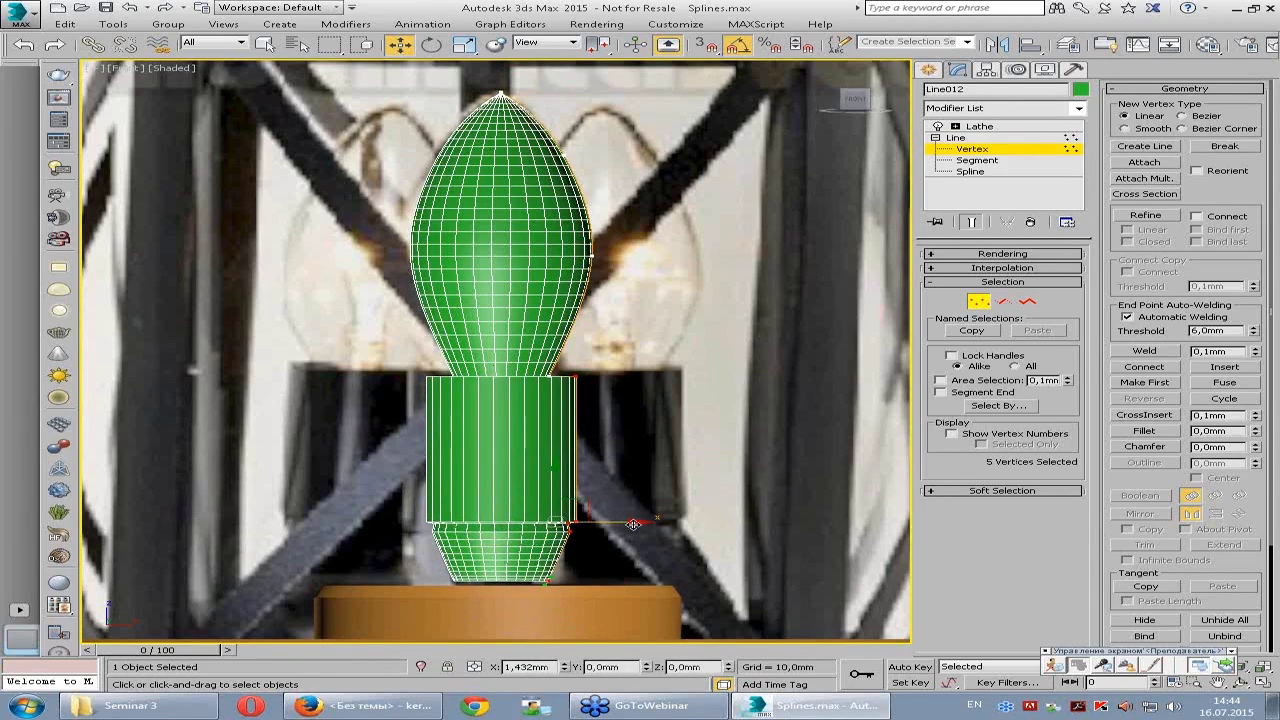
# - Move the side, upper and tip vertices to round out the bulb, then return to Lathe
pyautogui.click(592, 254)
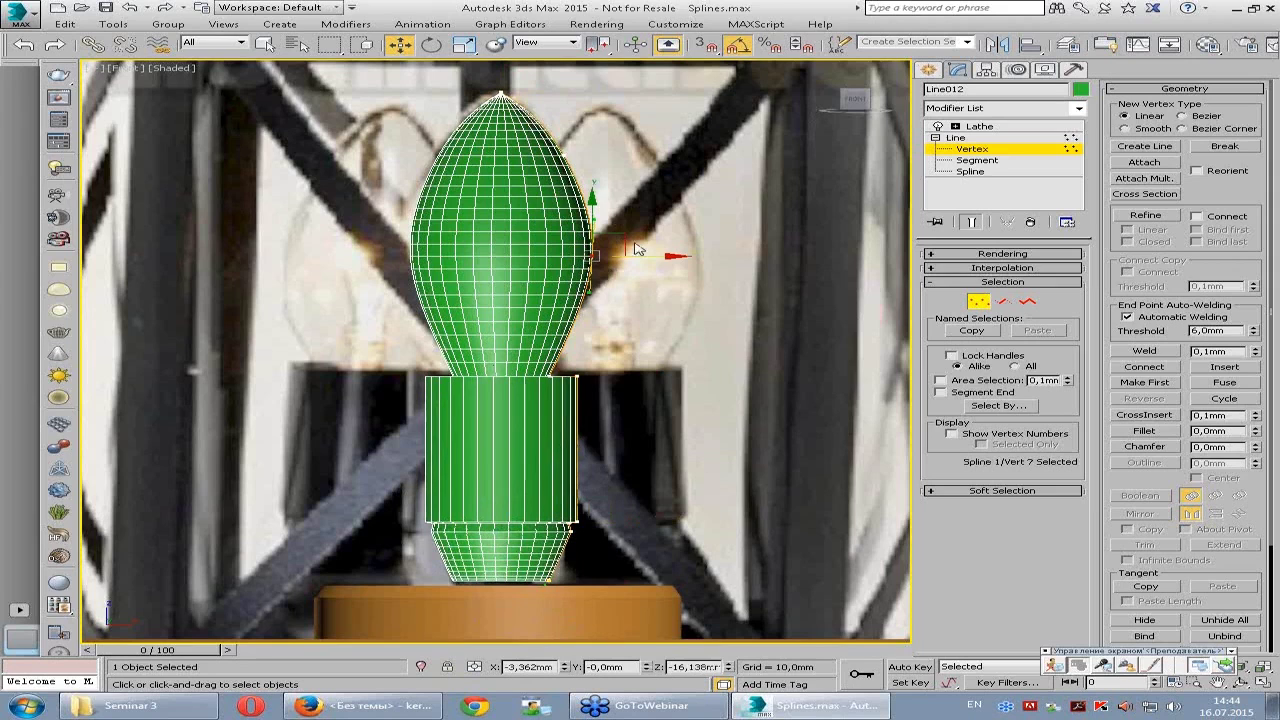
pyautogui.moveTo(660, 234); pyautogui.dragTo(670, 238, button='middle')
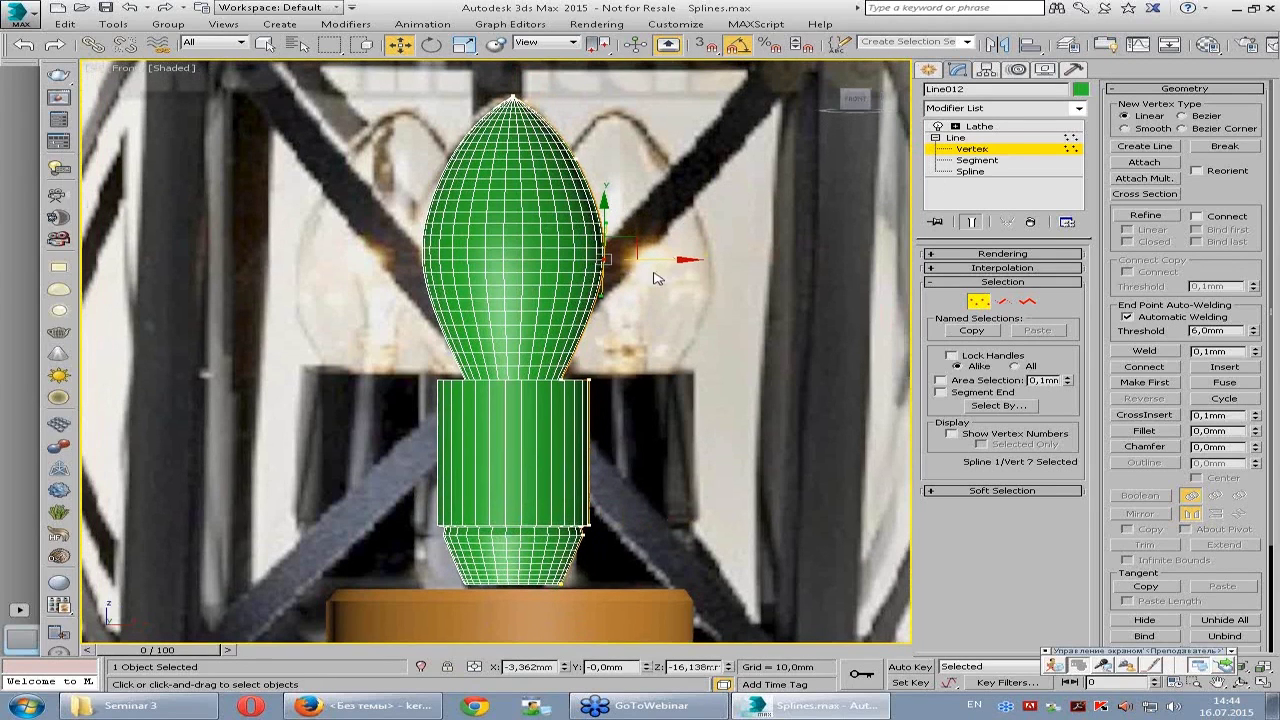
pyautogui.moveTo(673, 260); pyautogui.dragTo(683, 260)
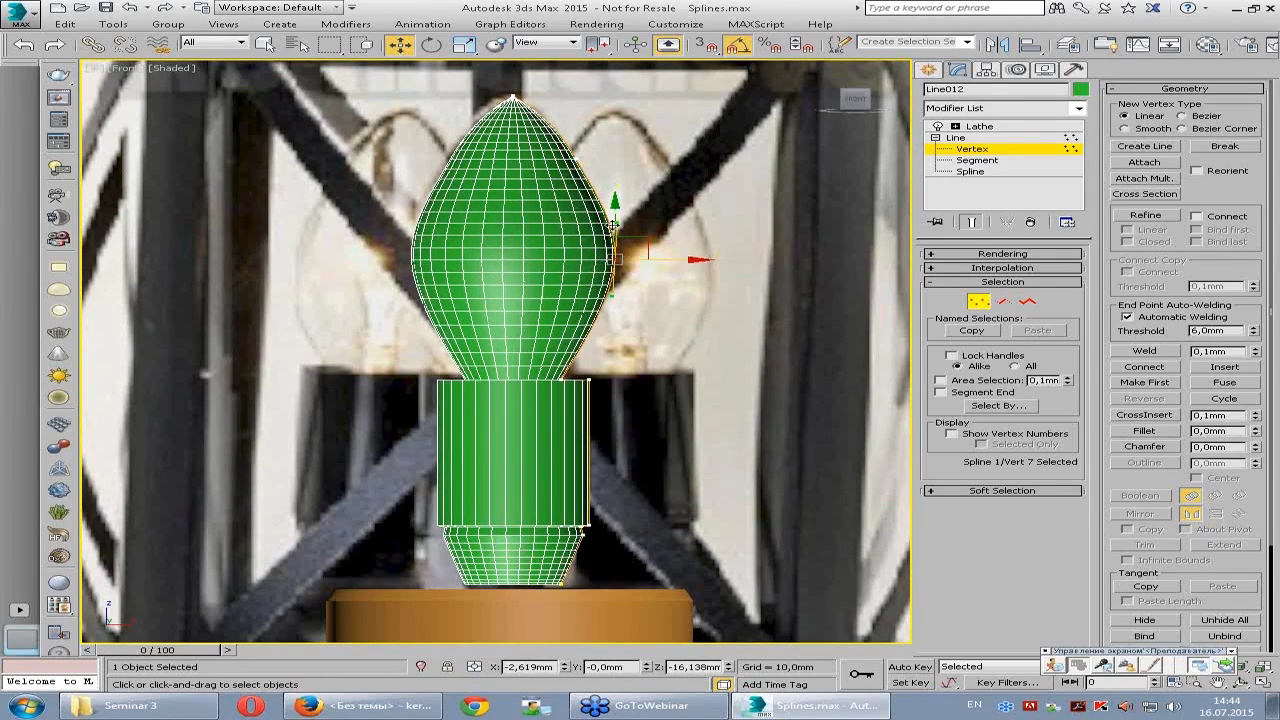
pyautogui.click(622, 150)
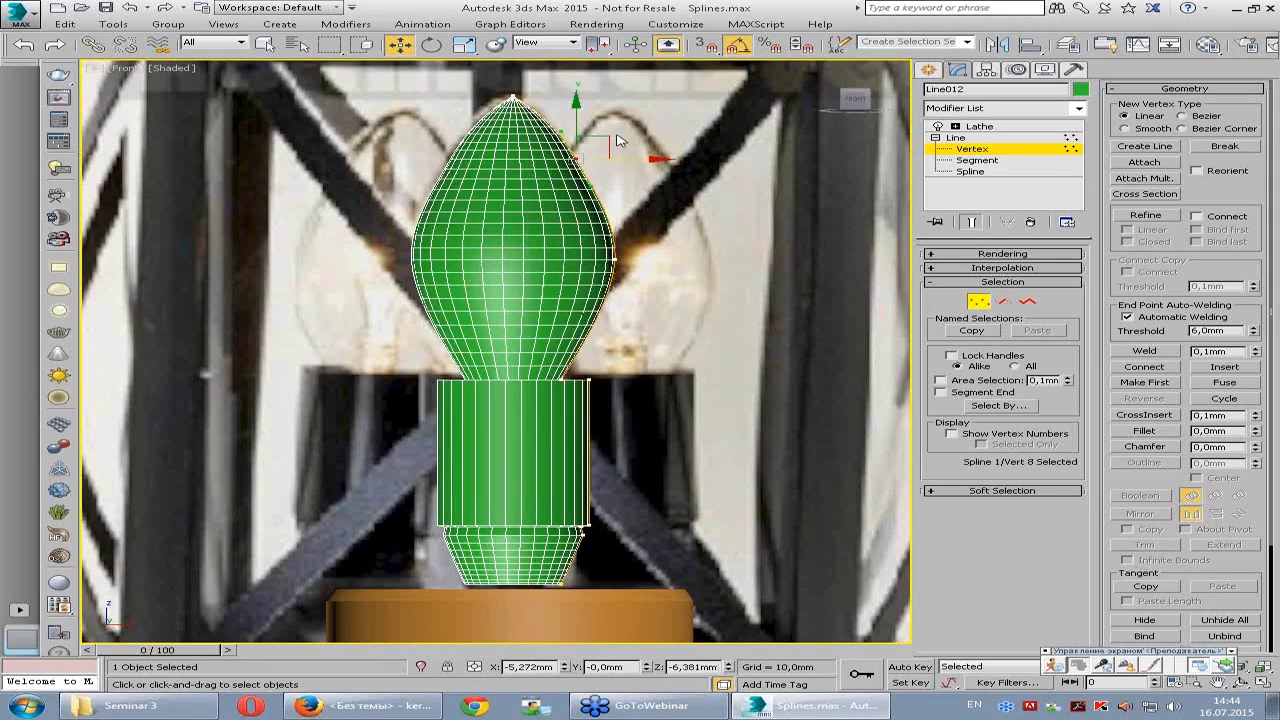
pyautogui.click(576, 145)
pyautogui.moveTo(576, 145); pyautogui.dragTo(600, 150)
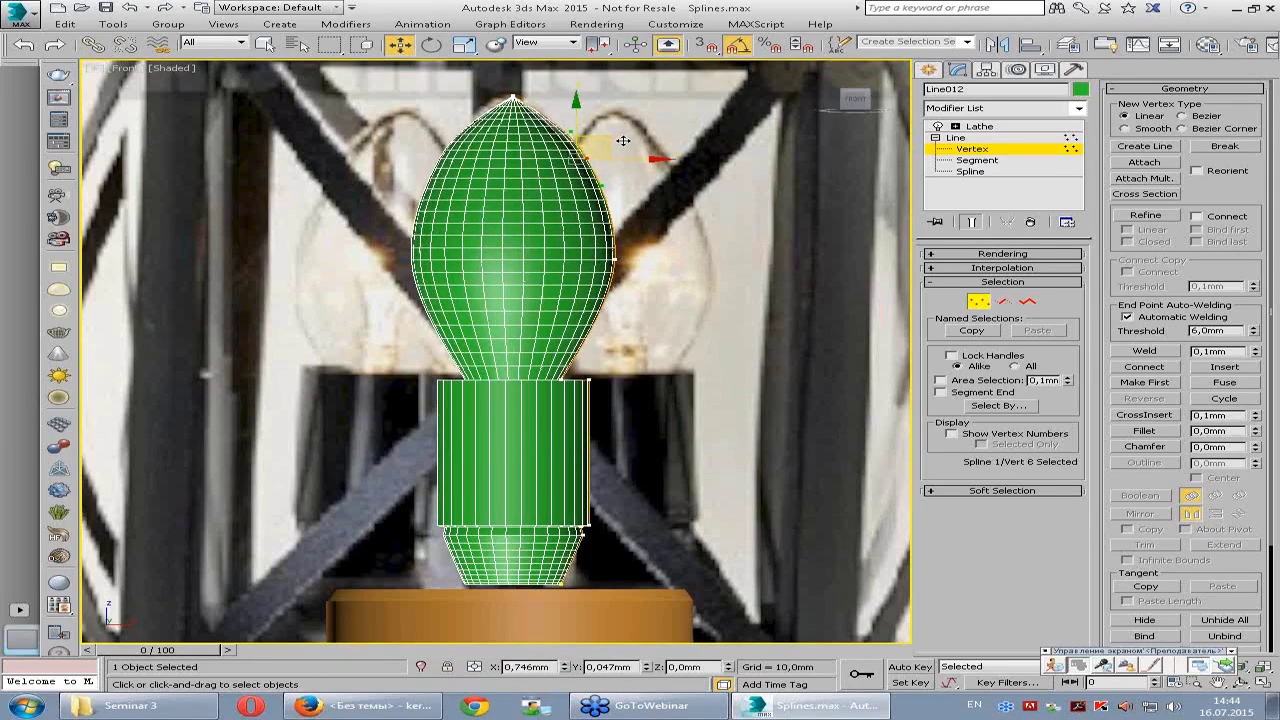
pyautogui.scroll(2, 510, 150)
pyautogui.moveTo(545, 150); pyautogui.dragTo(545, 215, button='middle')
pyautogui.moveTo(548, 230); pyautogui.dragTo(544, 207)
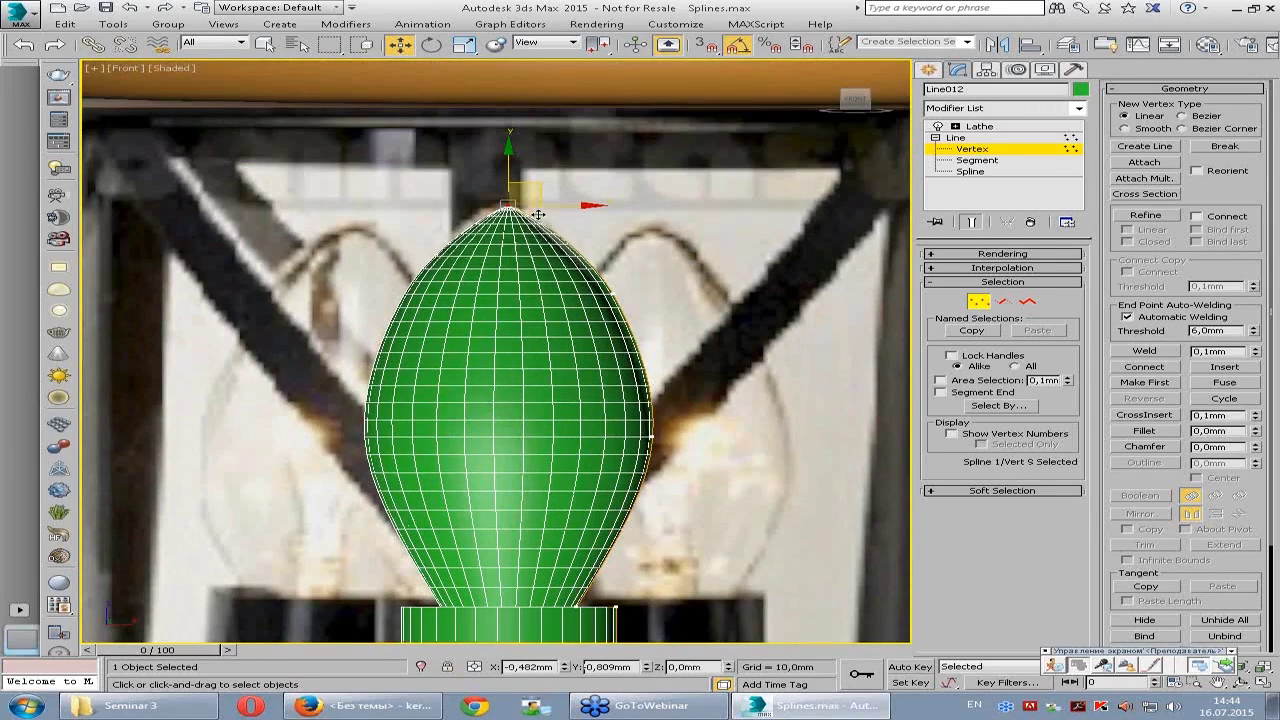
pyautogui.scroll(-3, 530, 300)
pyautogui.scroll(3, 530, 300)
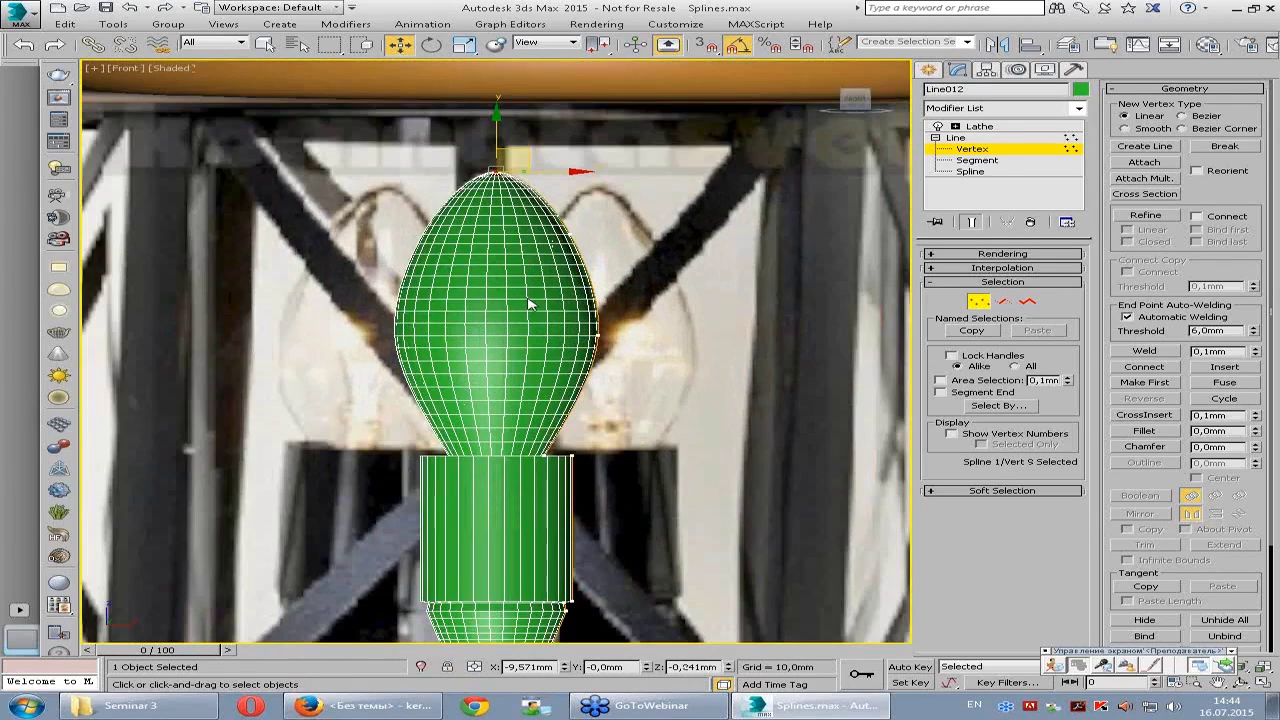
pyautogui.click(1030, 128)
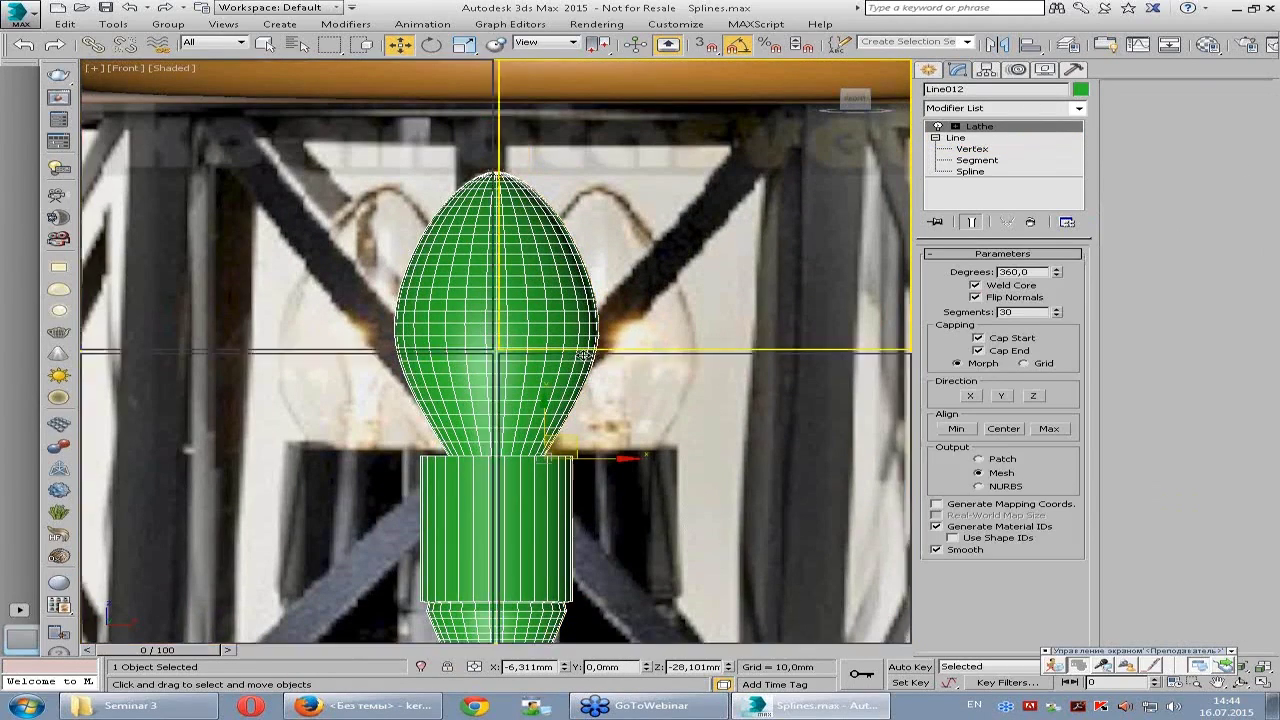
# - Uncheck Flip Normals on the Lathe to fix the bulb's inside-out shading
pyautogui.hotkey('alt', 'w')
pyautogui.hotkey('alt', 'w')
pyautogui.scroll(2, 613, 351)
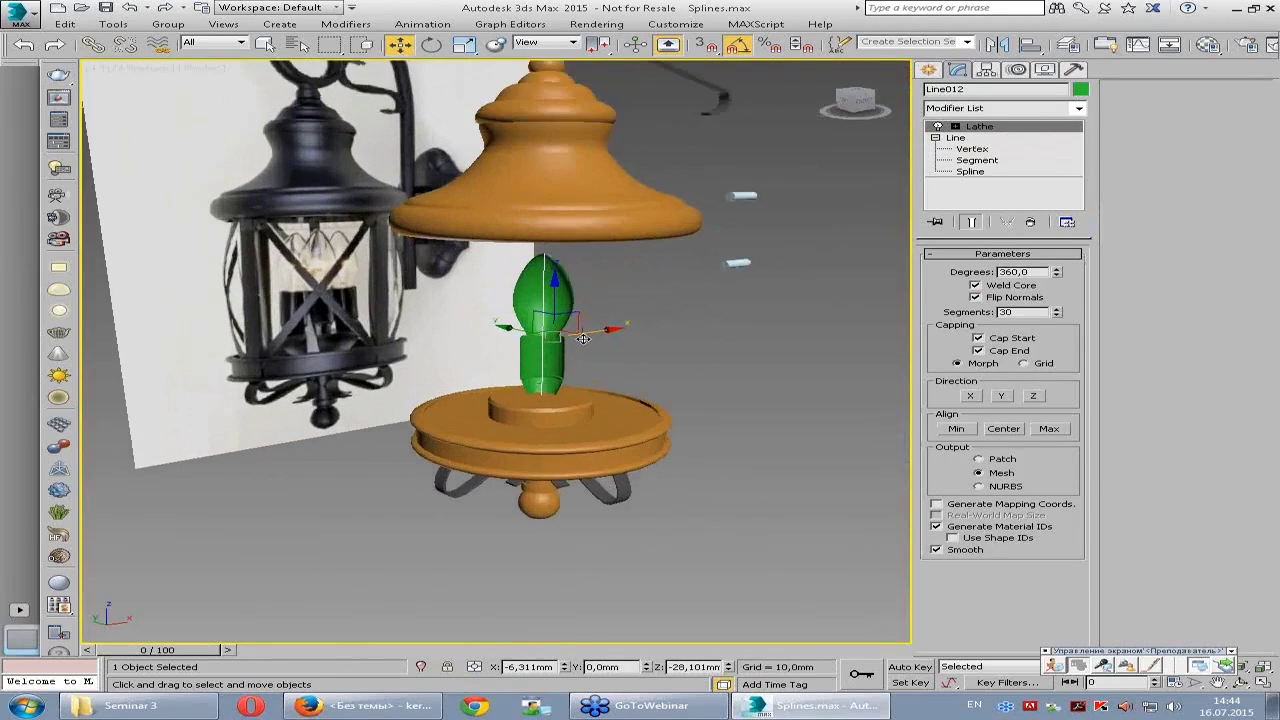
pyautogui.scroll(2, 613, 351)
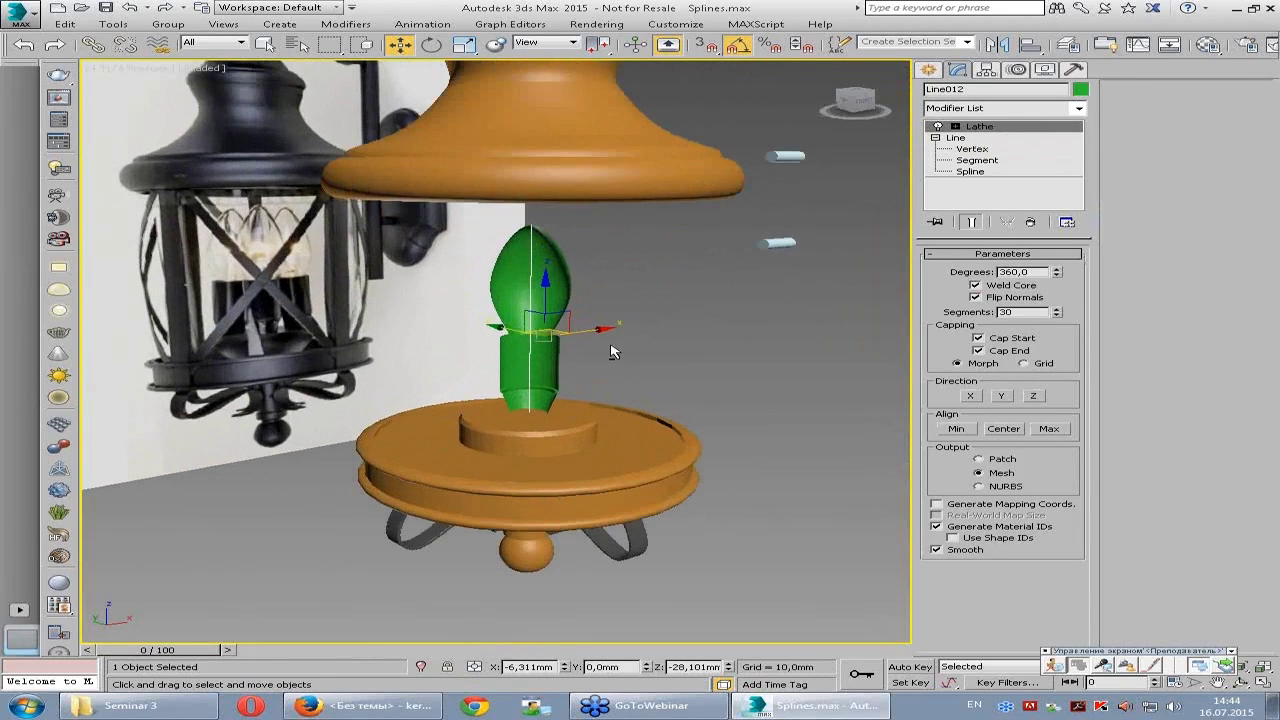
pyautogui.click(997, 299)
pyautogui.keyDown('alt'); pyautogui.moveTo(594, 367); pyautogui.dragTo(560, 327, button='middle'); pyautogui.keyUp('alt')
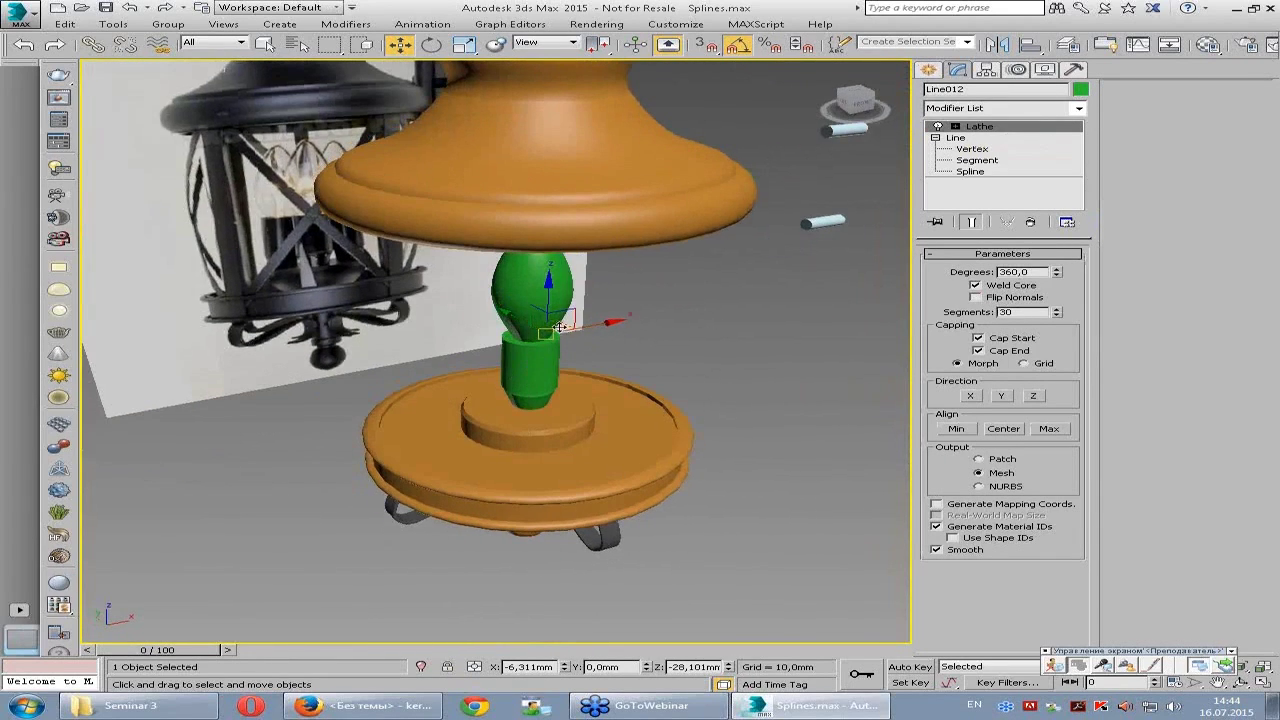
pyautogui.scroll(2, 580, 328)
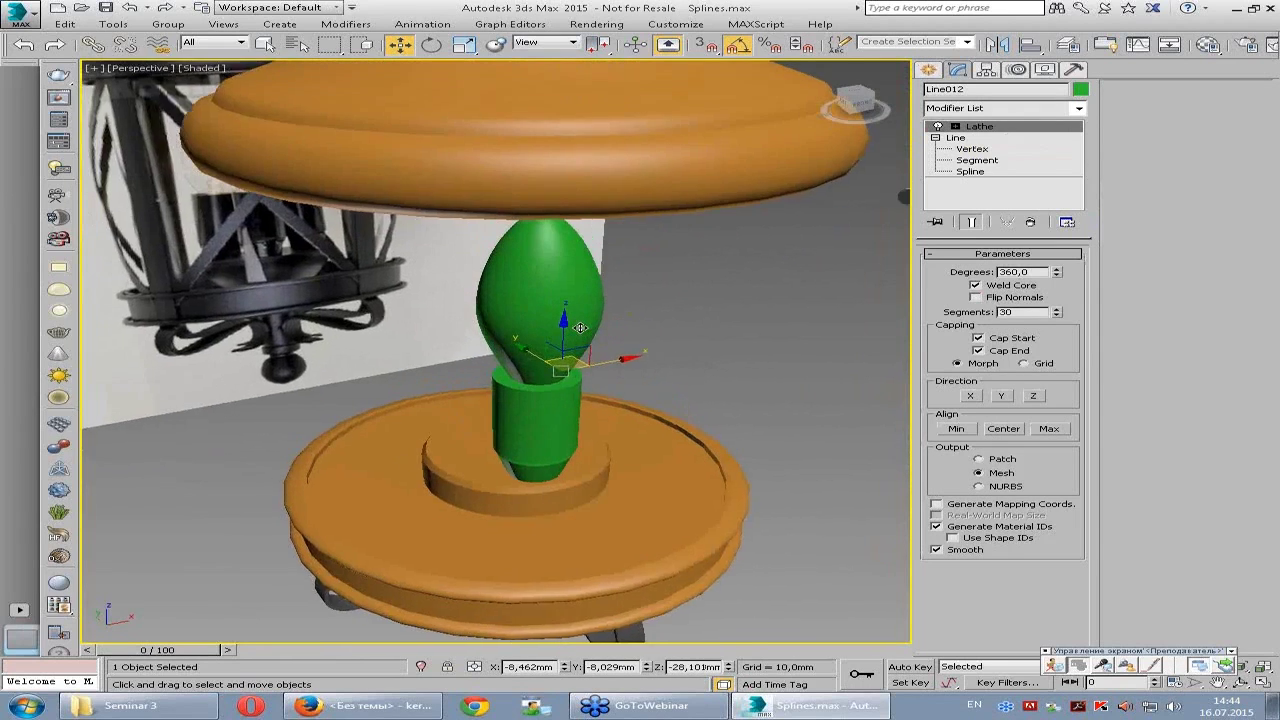
pyautogui.keyDown('alt'); pyautogui.moveTo(580, 328); pyautogui.dragTo(507, 191, button='middle'); pyautogui.keyUp('alt')
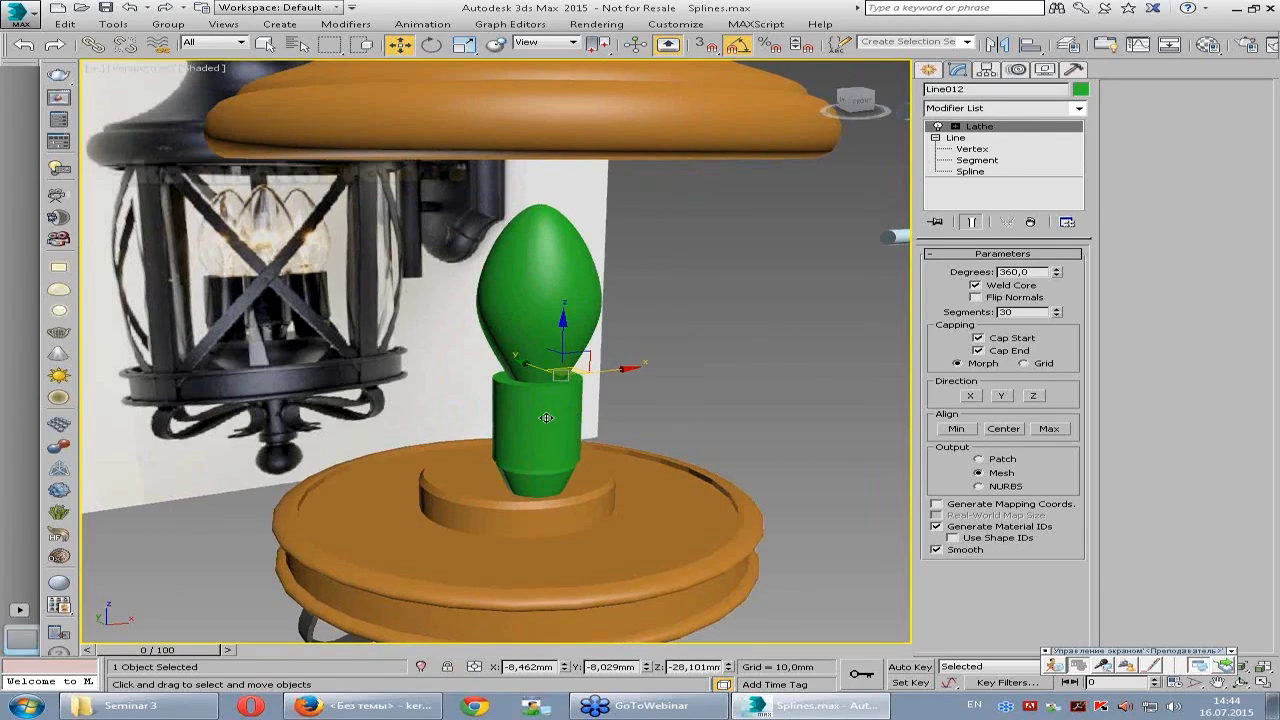
pyautogui.scroll(-4, 546, 418)
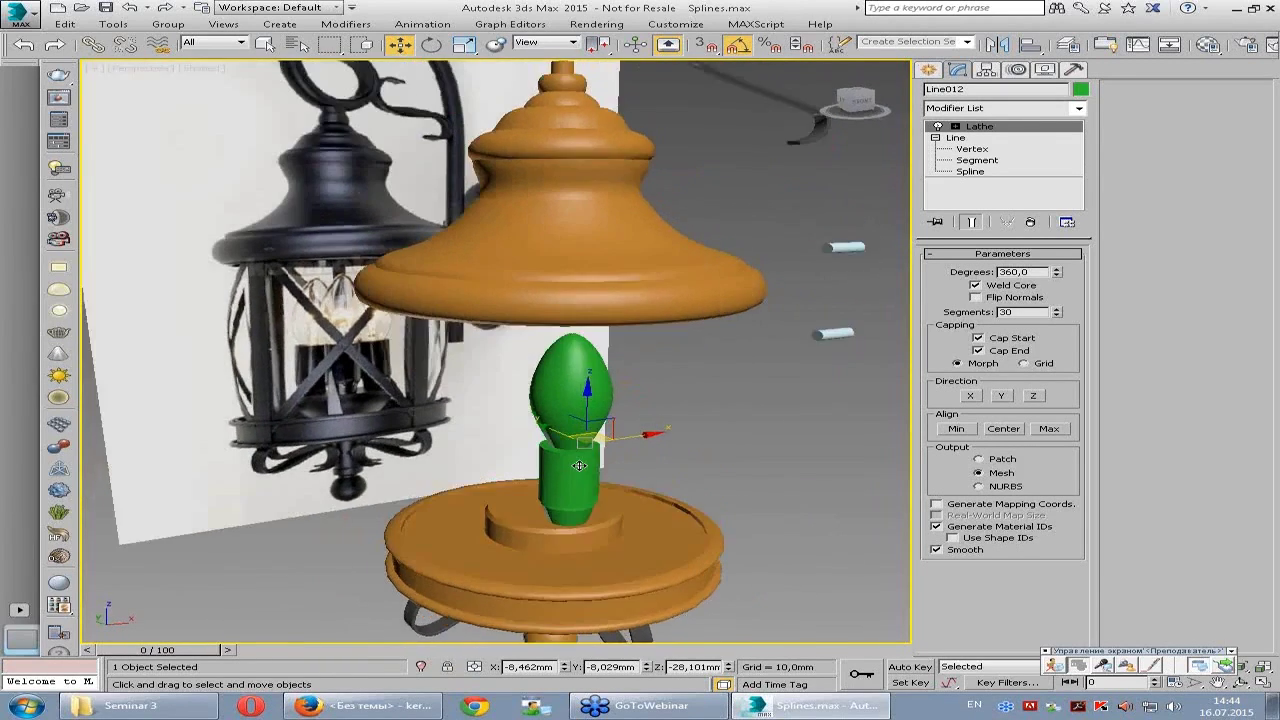
pyautogui.scroll(-2, 579, 466)
# - Unhide all the lantern parts and orbit around the complete lantern
pyautogui.rightClick(672, 472)
pyautogui.click(745, 413)
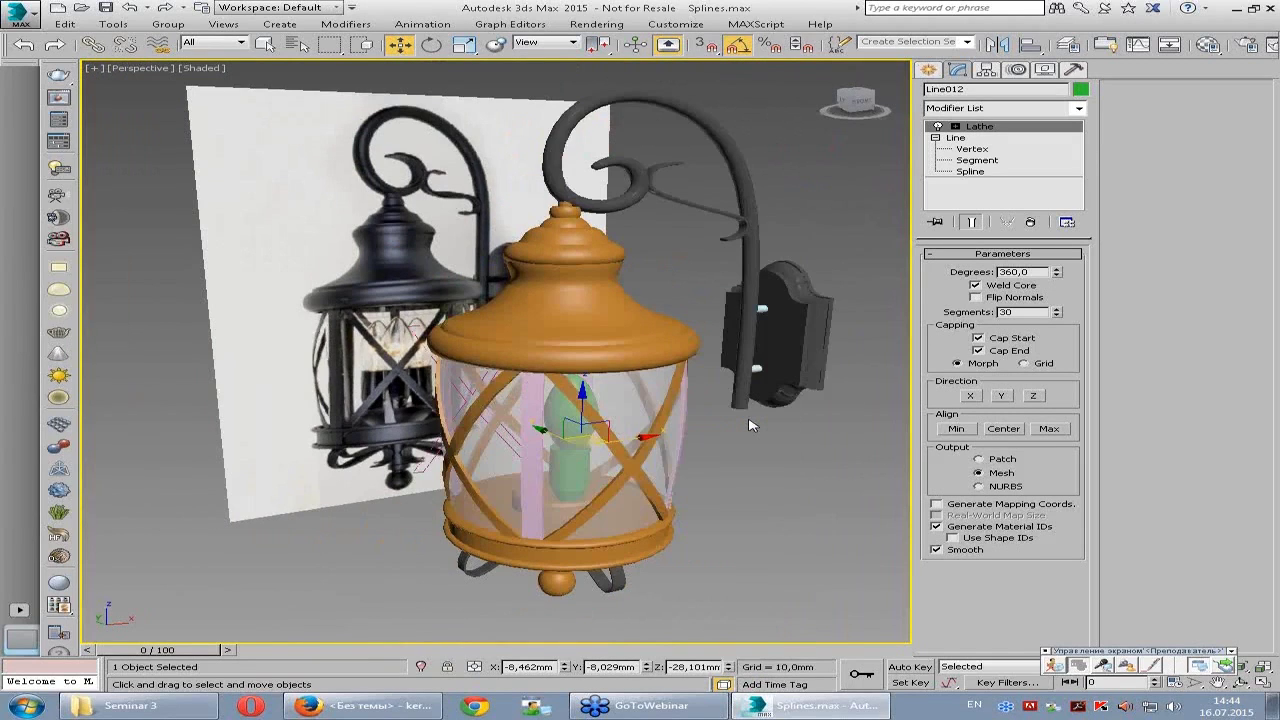
pyautogui.keyDown('alt'); pyautogui.moveTo(748, 424); pyautogui.dragTo(539, 437, button='middle'); pyautogui.keyUp('alt')
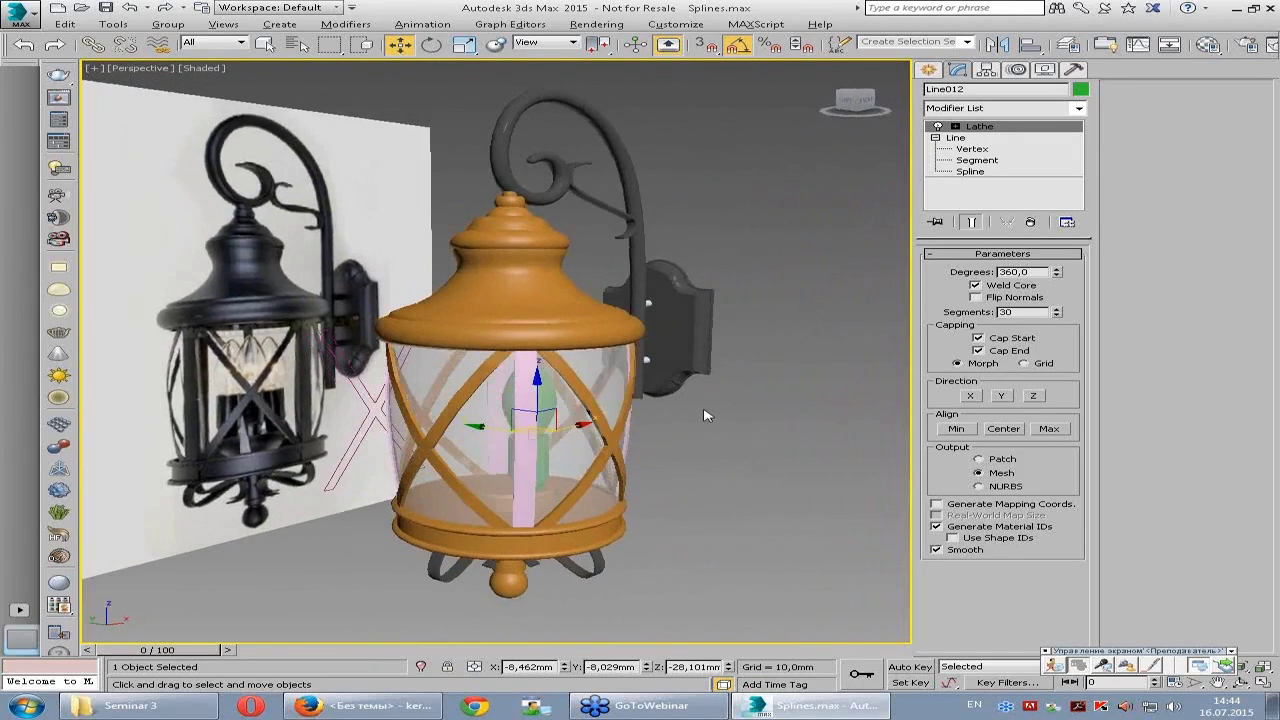
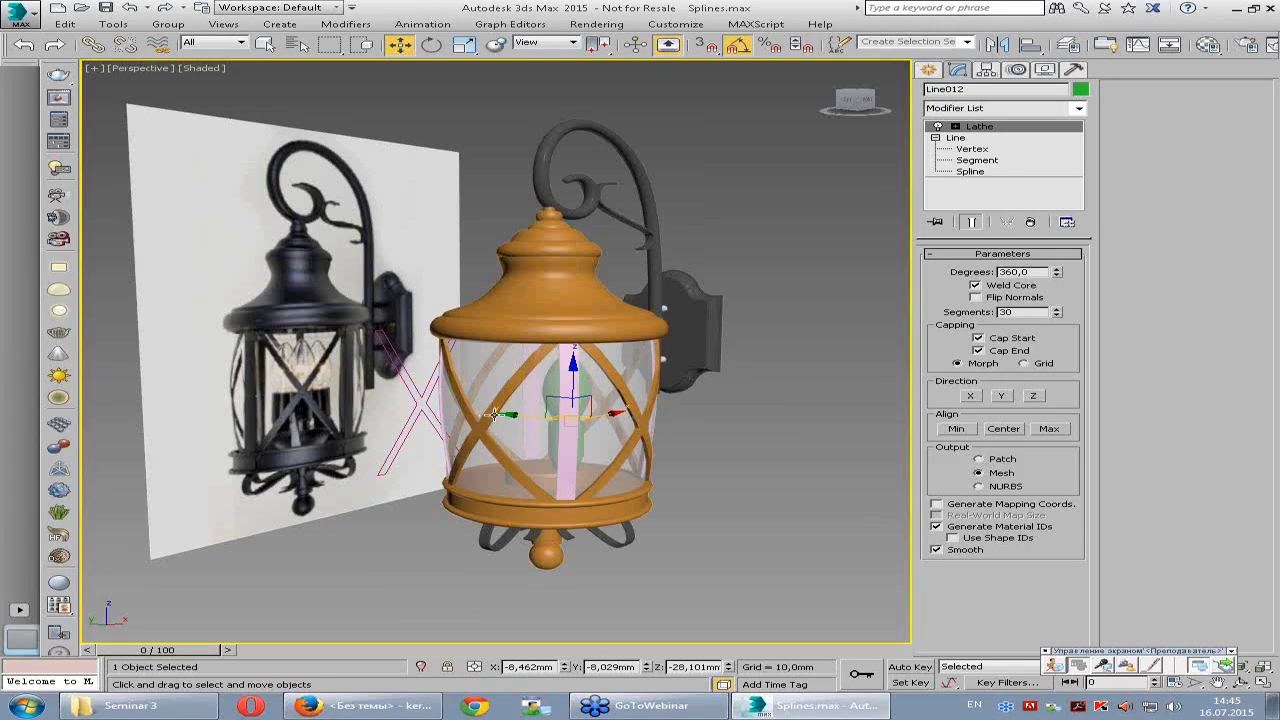
# - Orbit around the lantern scene, briefly selecting Glass001 and then deselecting it
pyautogui.moveTo(540, 437)
pyautogui.keyDown('alt'); pyautogui.mouseDown(button='middle')
pyautogui.moveTo(466, 358)
pyautogui.moveTo(531, 329)
pyautogui.moveTo(631, 370)
pyautogui.mouseUp(button='middle'); pyautogui.keyUp('alt')
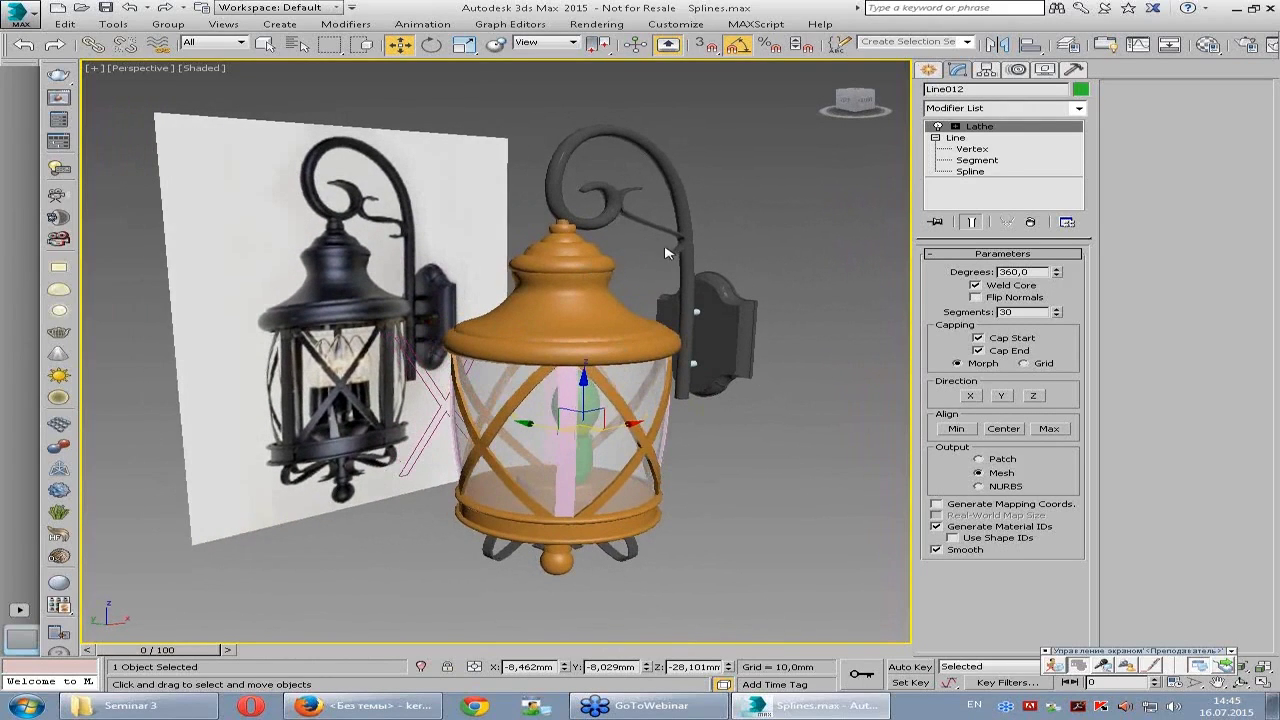
pyautogui.keyDown('alt'); pyautogui.moveTo(677, 340); pyautogui.dragTo(676, 330, button='middle'); pyautogui.keyUp('alt')
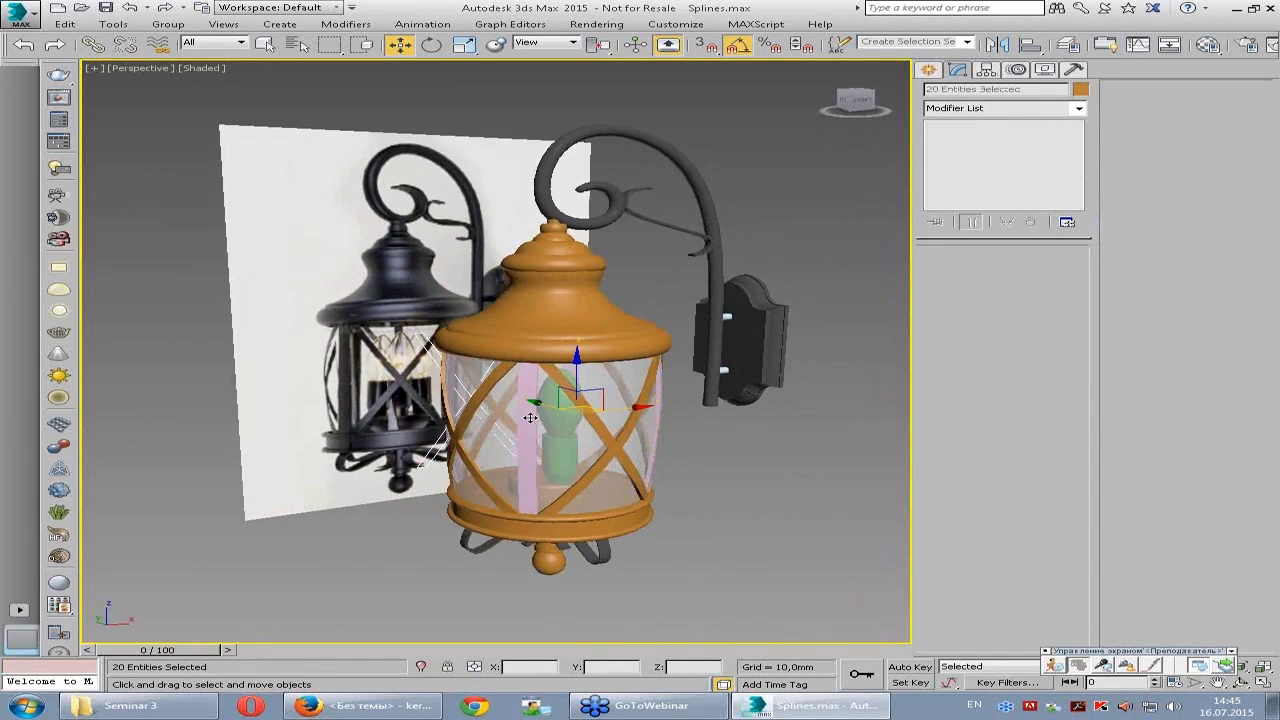
pyautogui.click(616, 382)
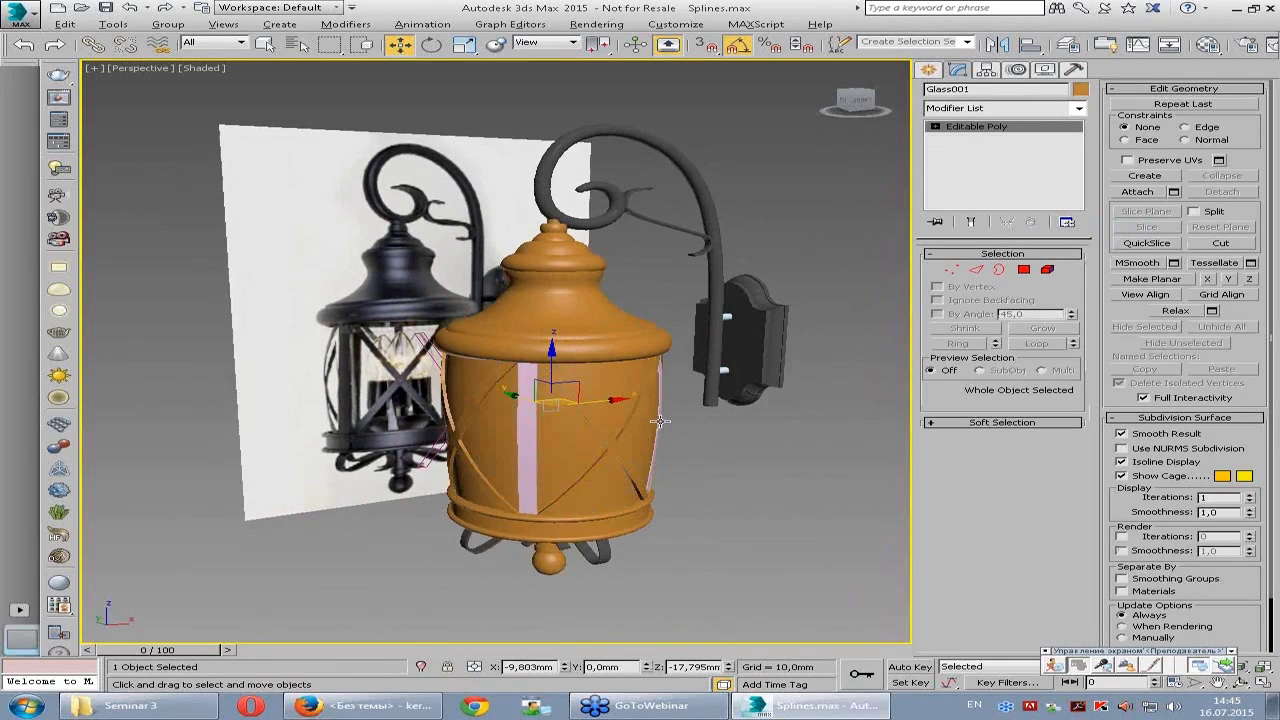
pyautogui.click(716, 472)
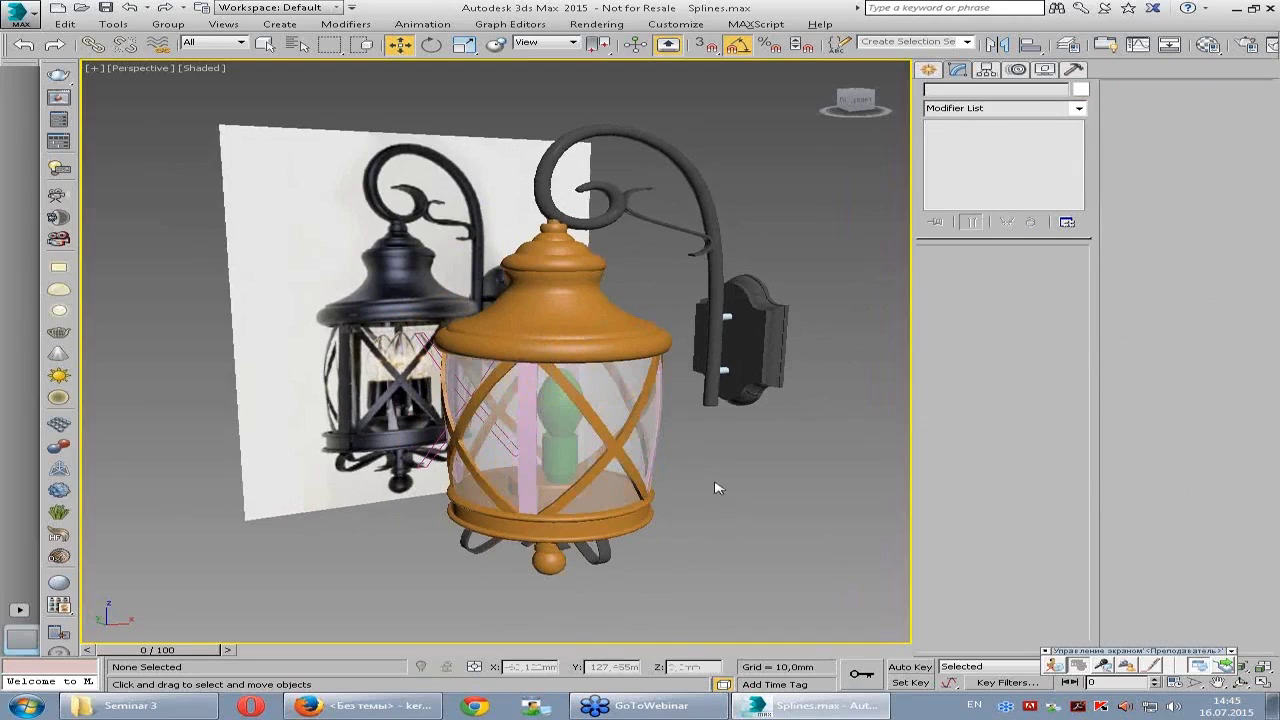
# - Start Netop full-screen sharing with the class and switch to the four-viewport layout
pyautogui.click(1054, 666)
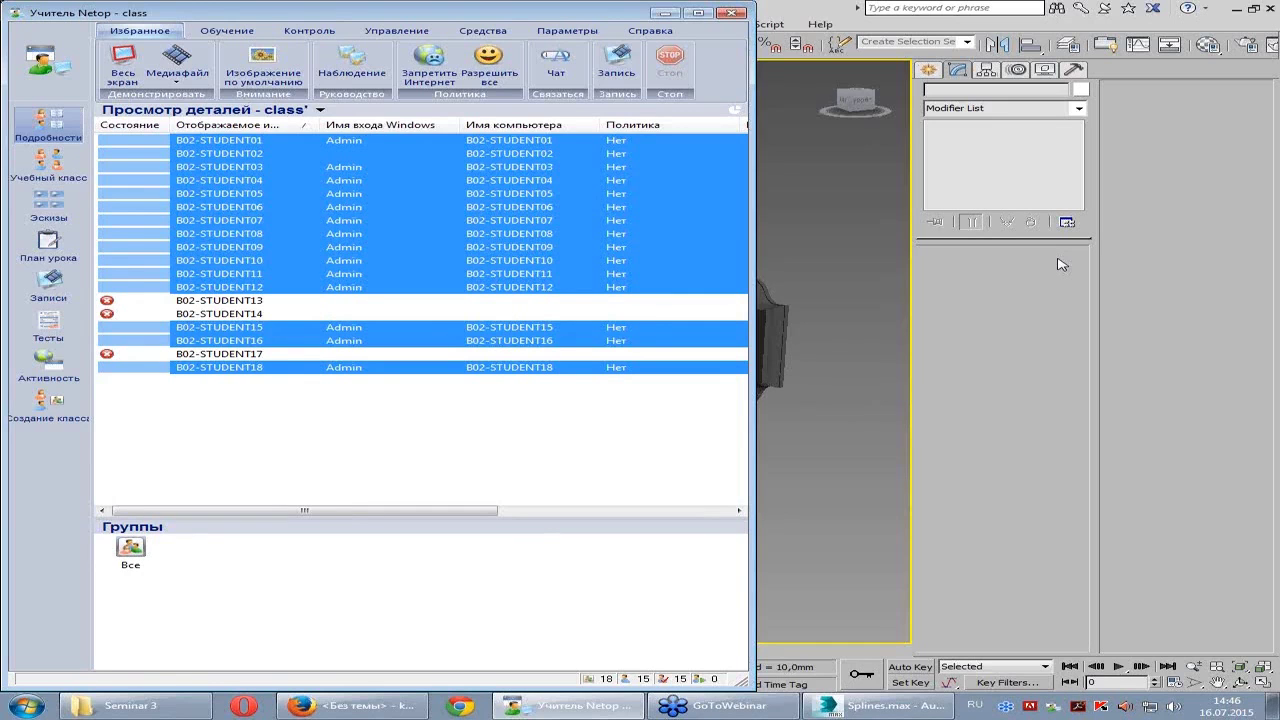
pyautogui.click(662, 12)
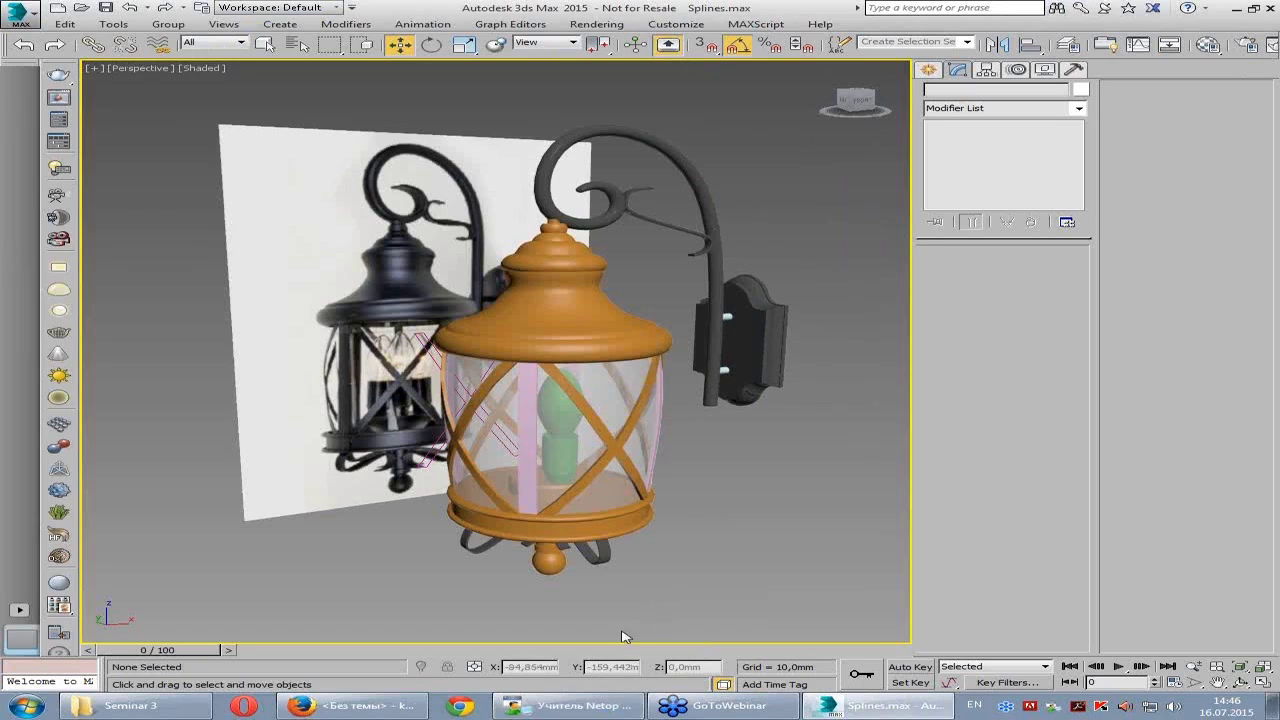
pyautogui.click(565, 705)
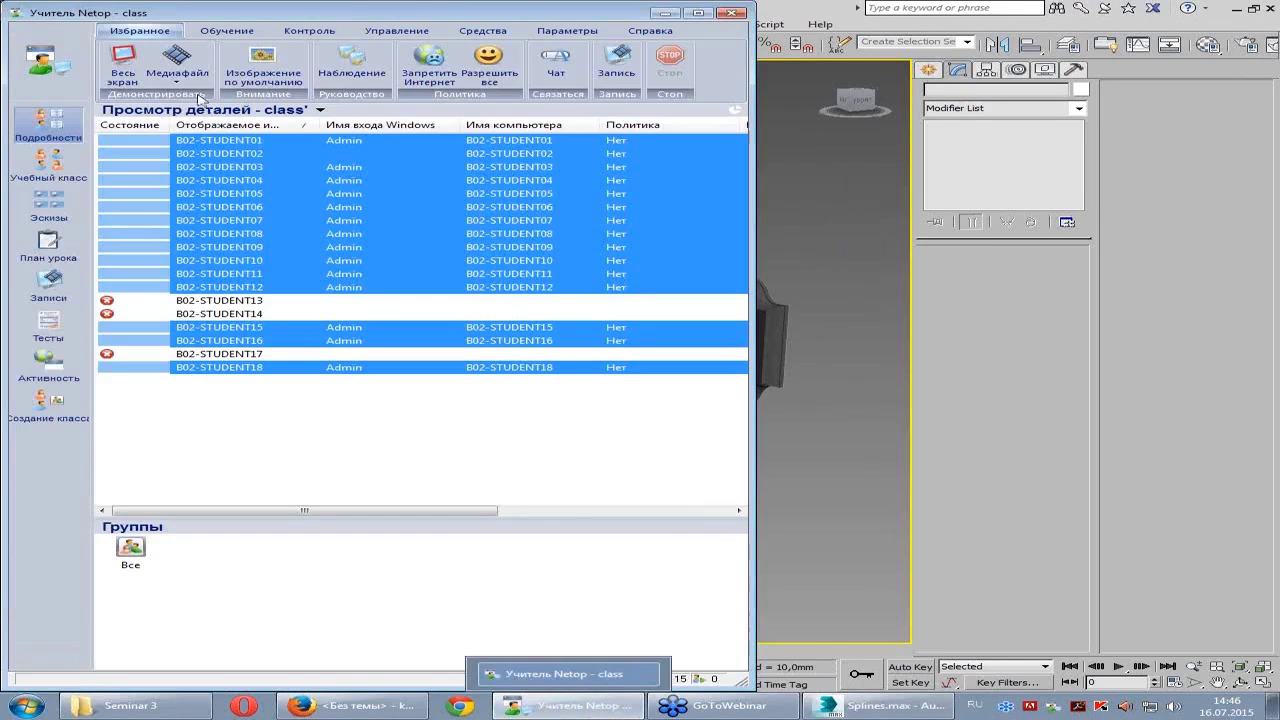
pyautogui.click(127, 63)
pyautogui.hotkey('alt', 'w')
# - Maximize the Front view, box-select all lantern parts and hide them
pyautogui.click(706, 243)
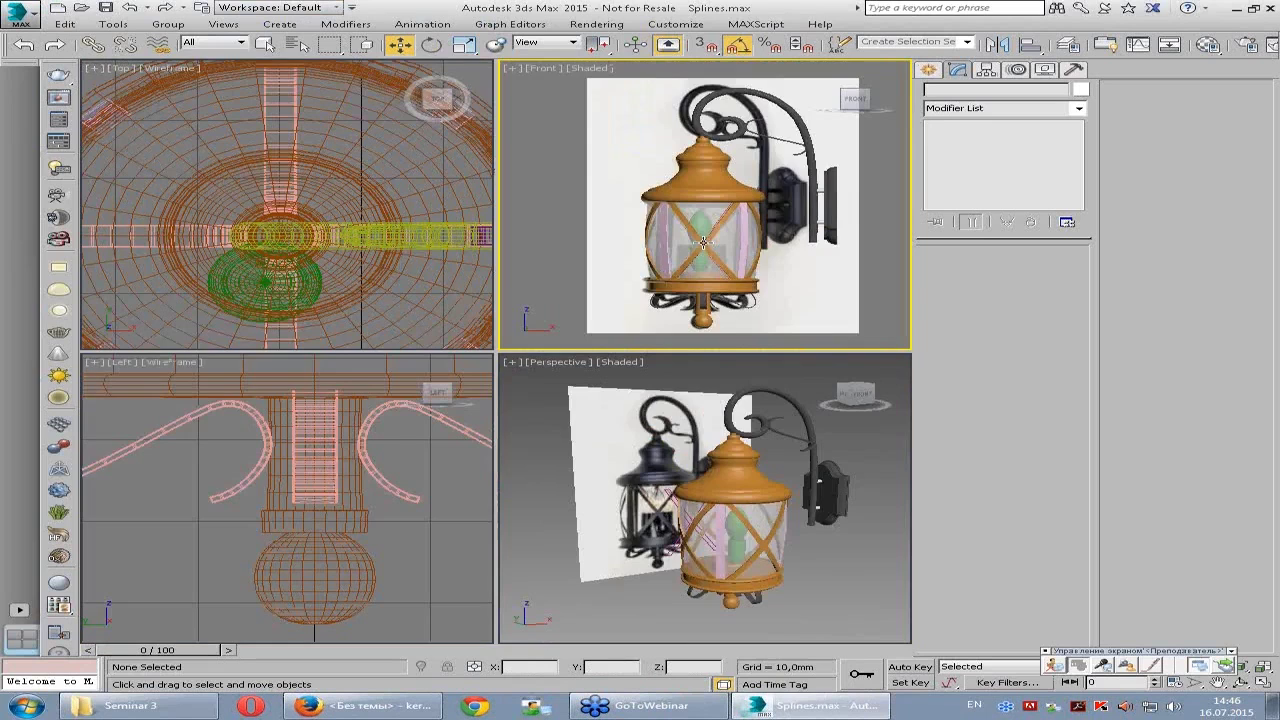
pyautogui.hotkey('alt', 'w')
pyautogui.scroll(2, 600, 334)
pyautogui.scroll(-2, 600, 334)
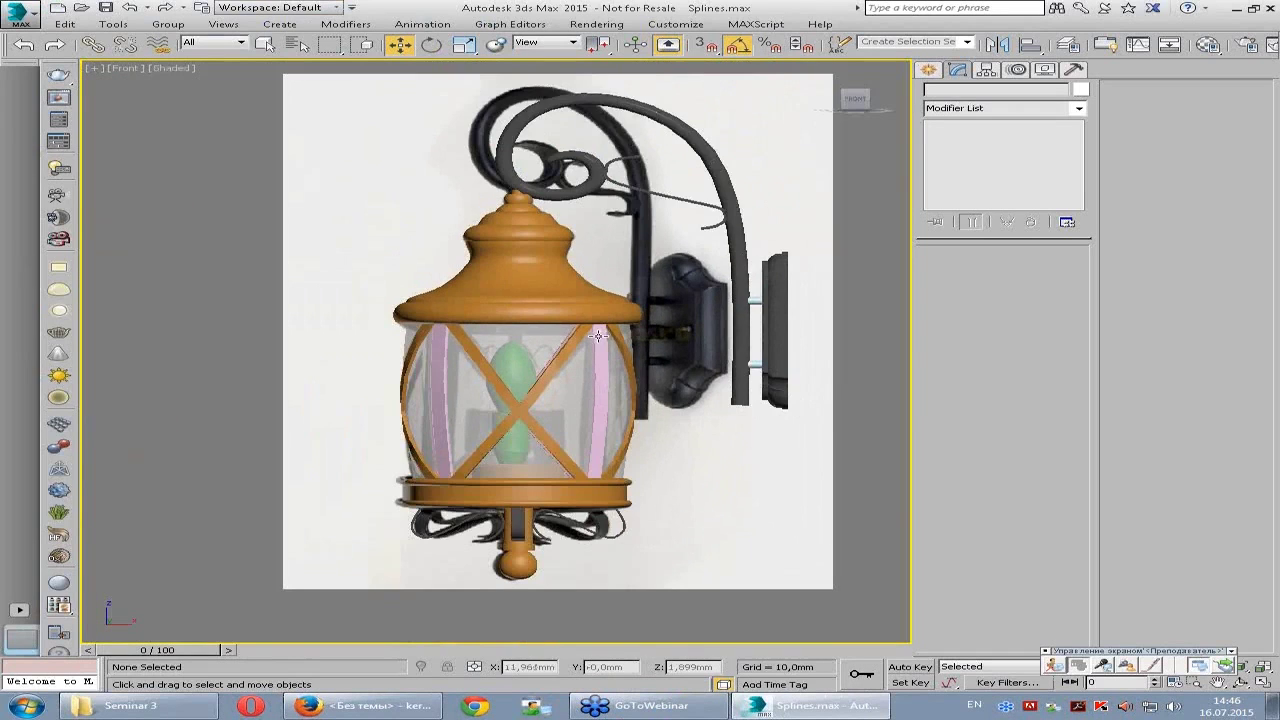
pyautogui.moveTo(369, 107); pyautogui.dragTo(700, 390)
pyautogui.rightClick(645, 360)
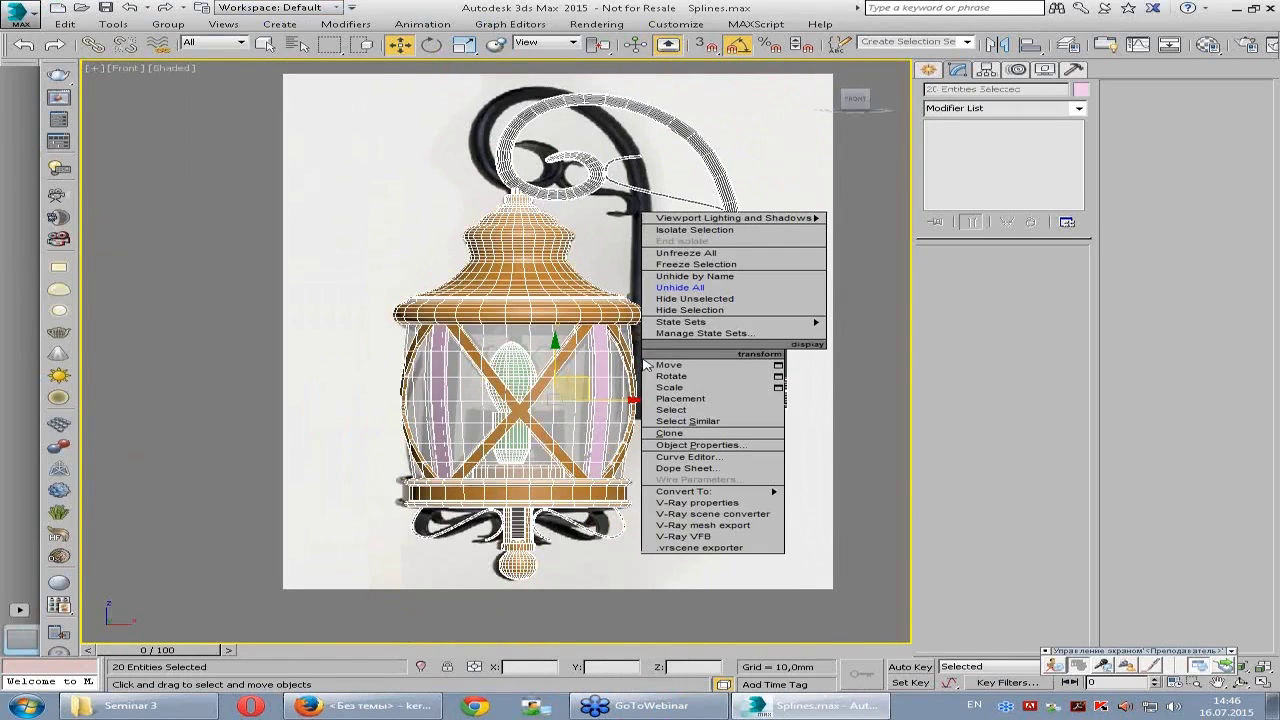
pyautogui.click(689, 310)
# - Zoom in to check the reference photo, then unhide all the lantern parts
pyautogui.scroll(2, 548, 385)
pyautogui.scroll(1, 548, 385)
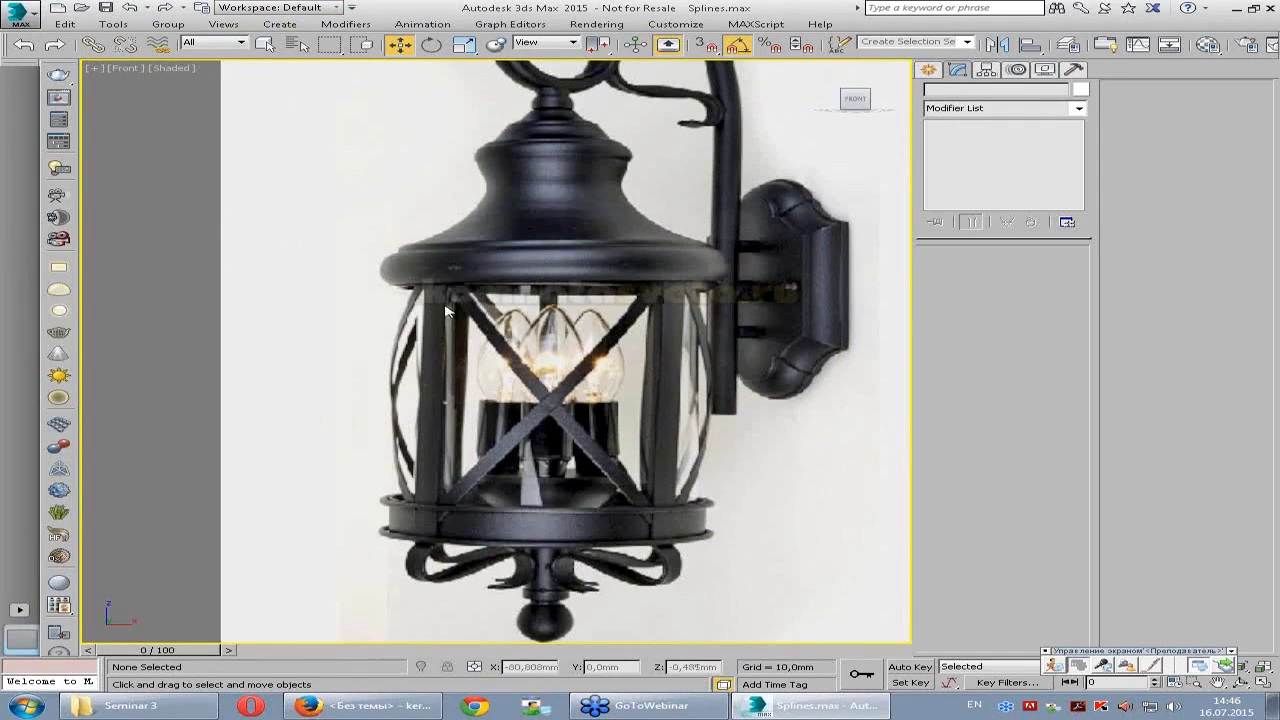
pyautogui.scroll(2, 600, 320)
pyautogui.scroll(1, 640, 315)
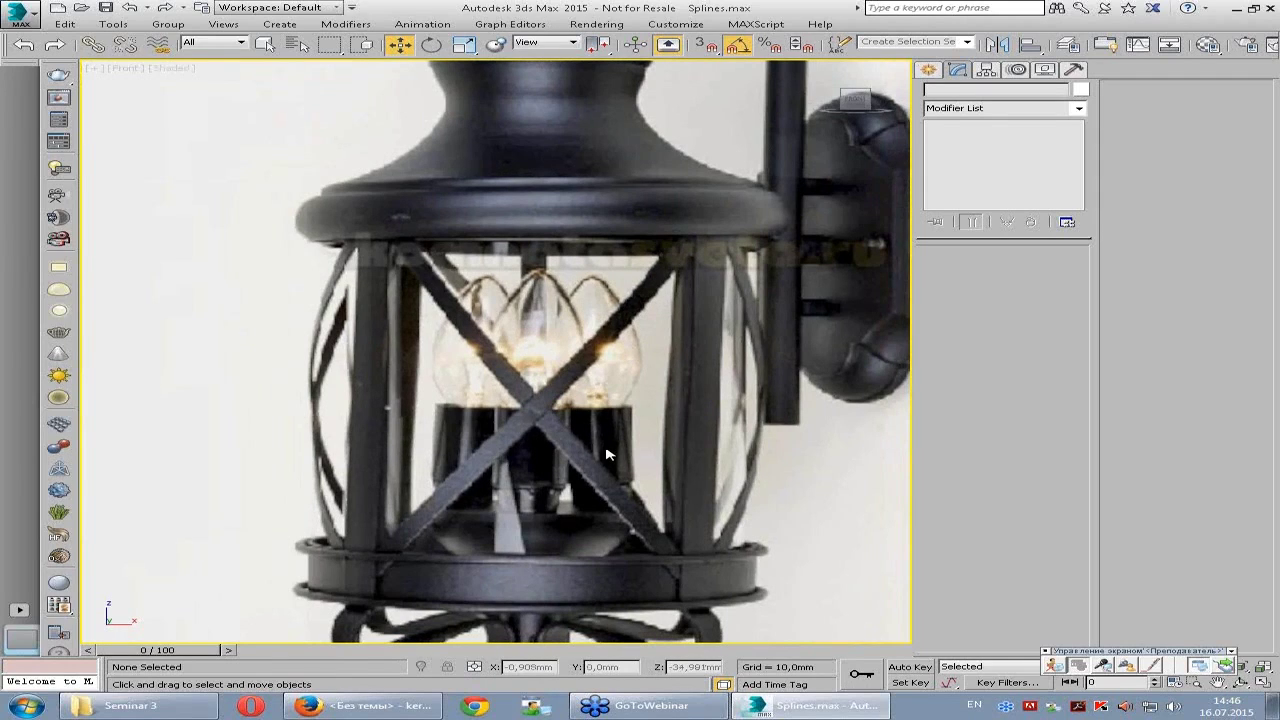
pyautogui.press('h')
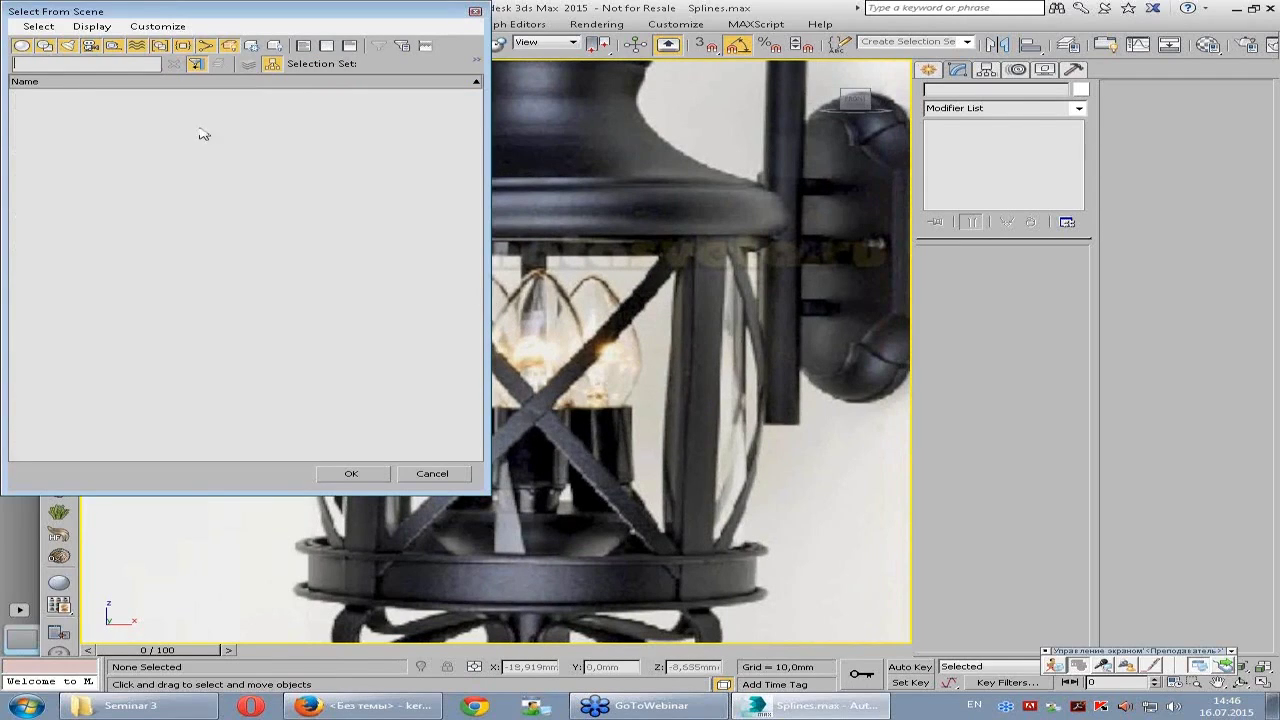
pyautogui.rightClick(506, 390)
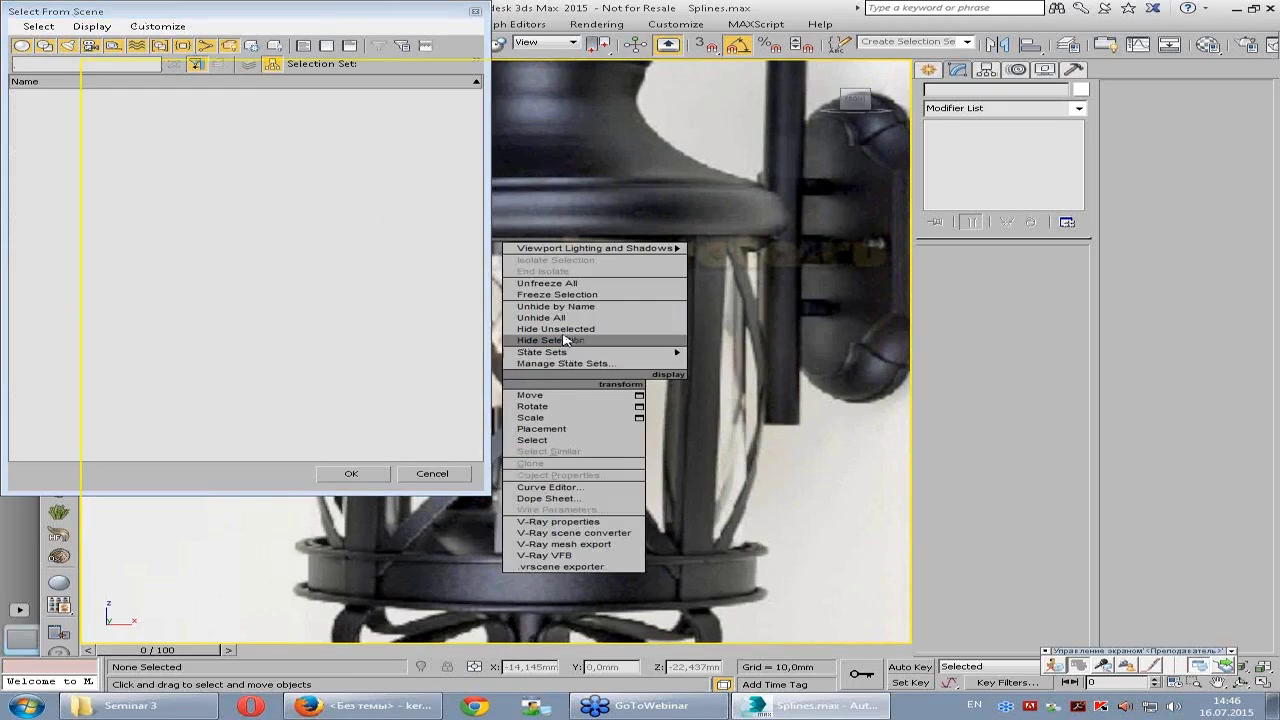
pyautogui.click(576, 320)
# - Back in four viewports, box-select the lantern again and hide it
pyautogui.hotkey('alt', 'w')
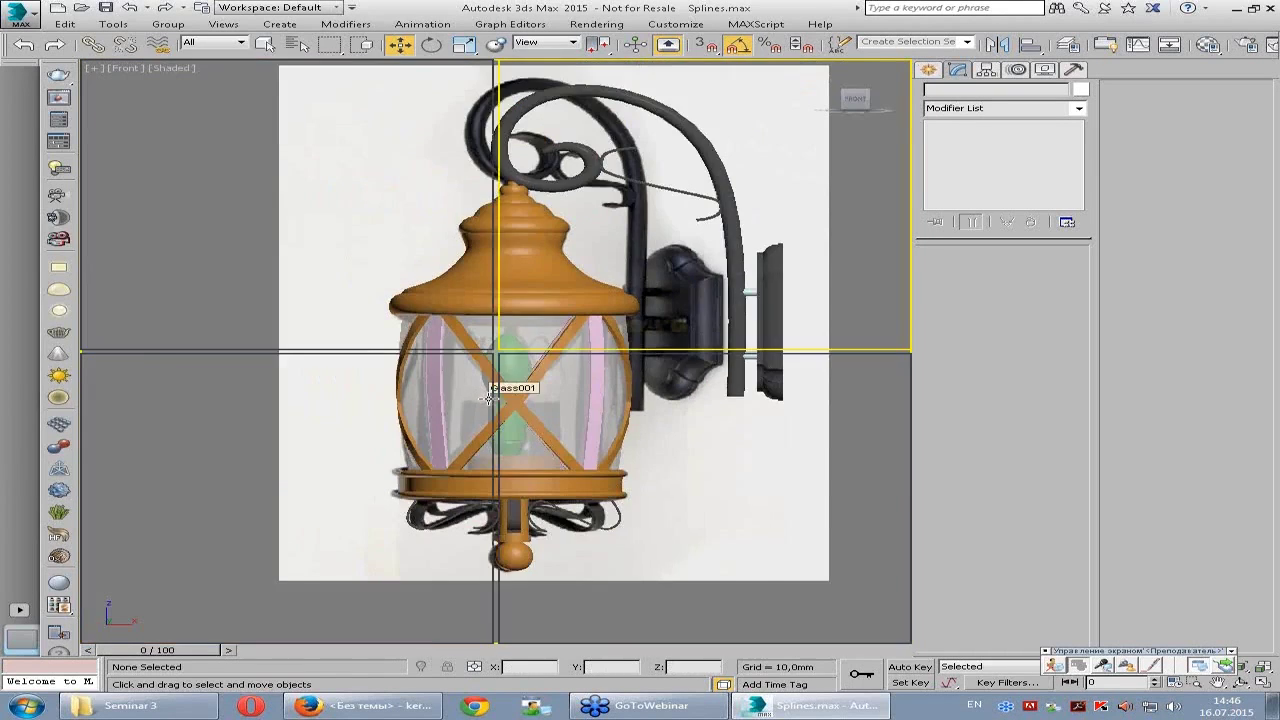
pyautogui.scroll(-5, 333, 275)
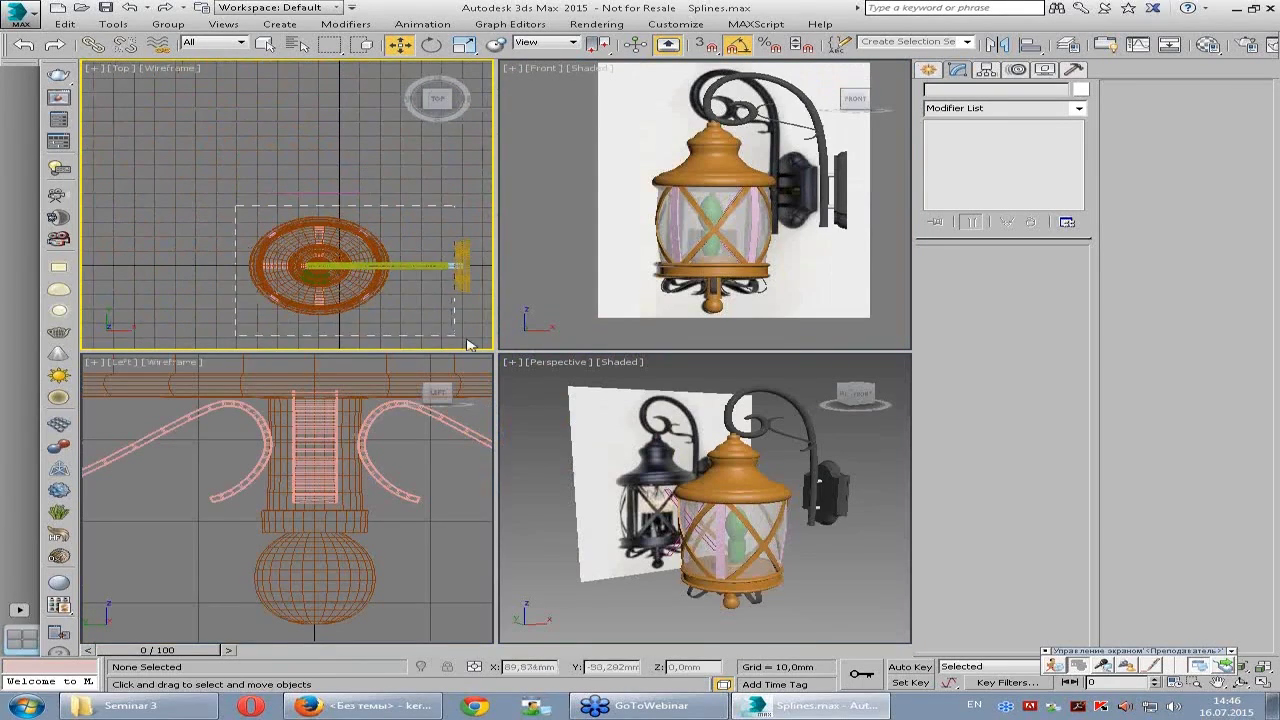
pyautogui.moveTo(237, 219); pyautogui.dragTo(490, 344)
pyautogui.rightClick(428, 278)
pyautogui.click(460, 248)
# - Maximize the Front view, select the X-shaped ShapeMerge001 spline and zoom in on it
pyautogui.scroll(3, 700, 200)
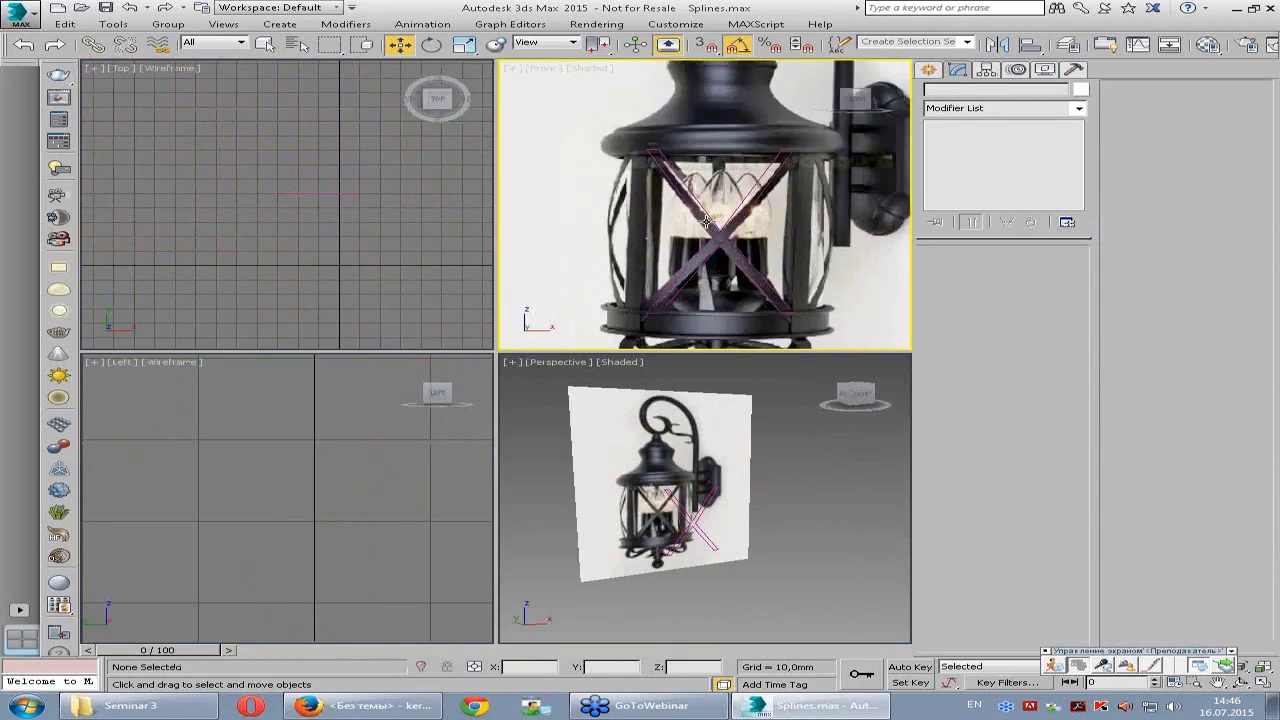
pyautogui.hotkey('alt', 'w')
pyautogui.scroll(1, 588, 403)
pyautogui.click(588, 403)
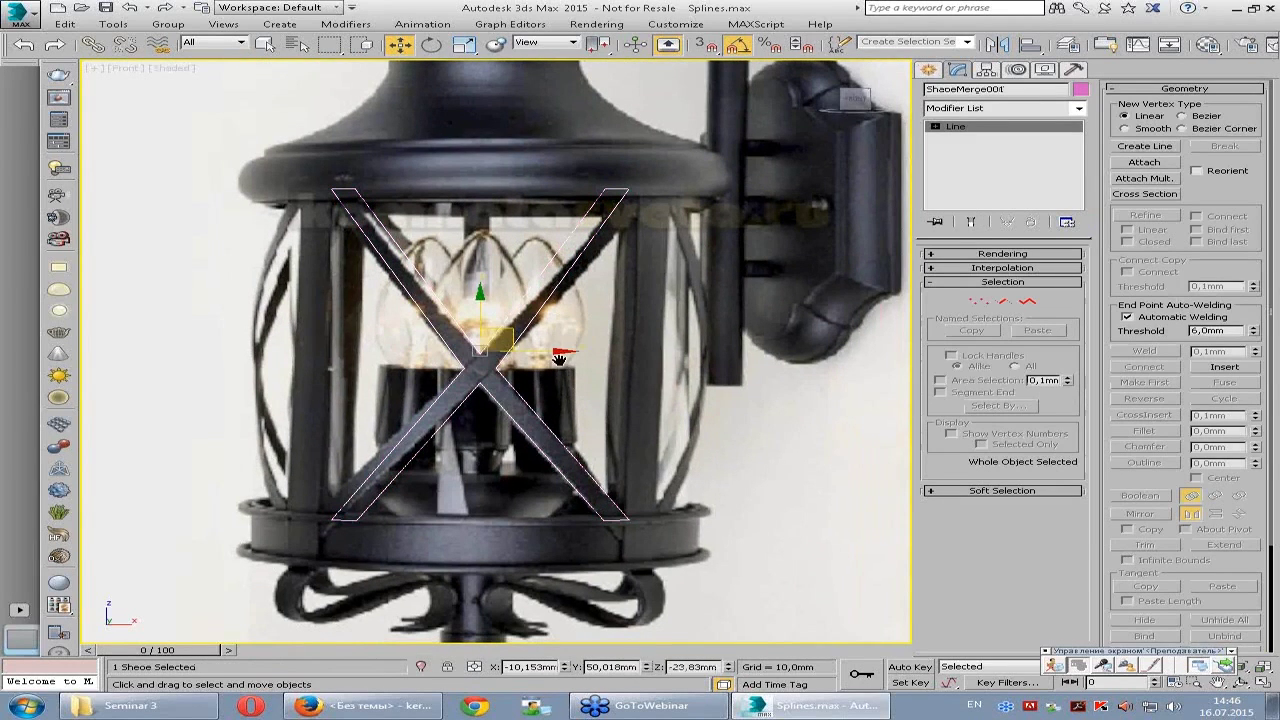
pyautogui.scroll(1, 560, 365)
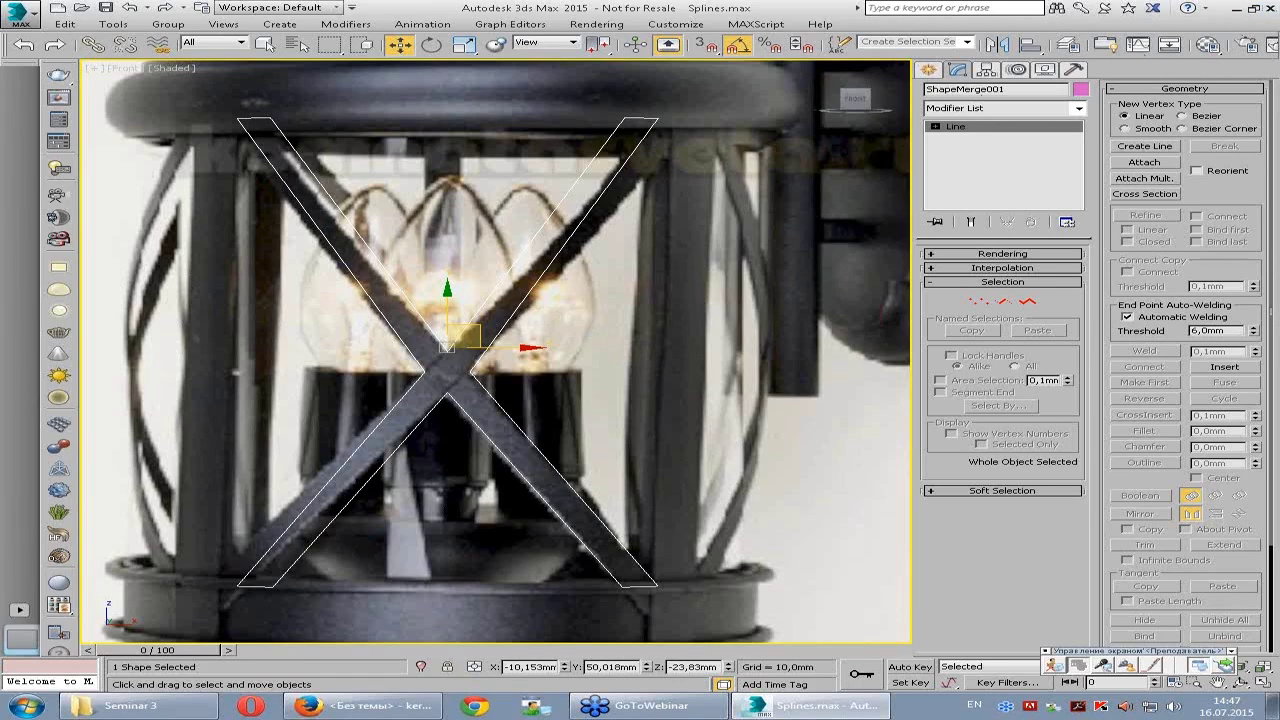
pyautogui.hotkey('alt', 'shift')
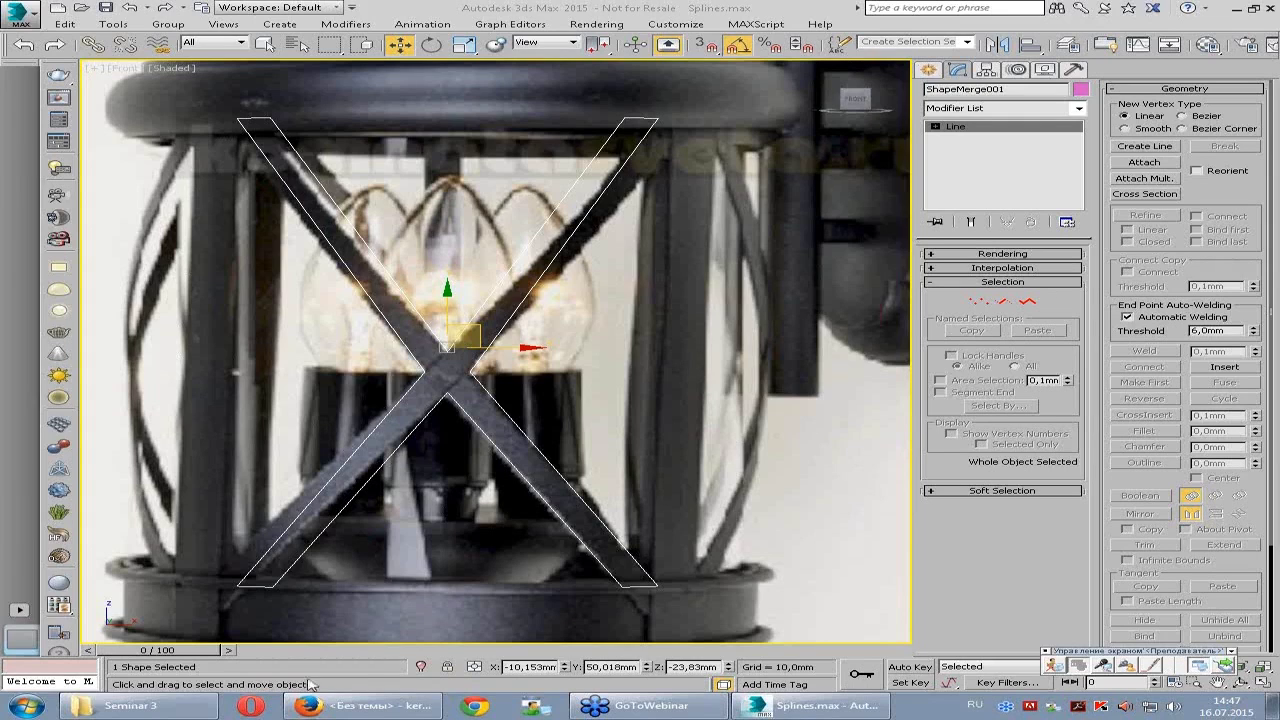
pyautogui.hotkey('alt', 'shift')
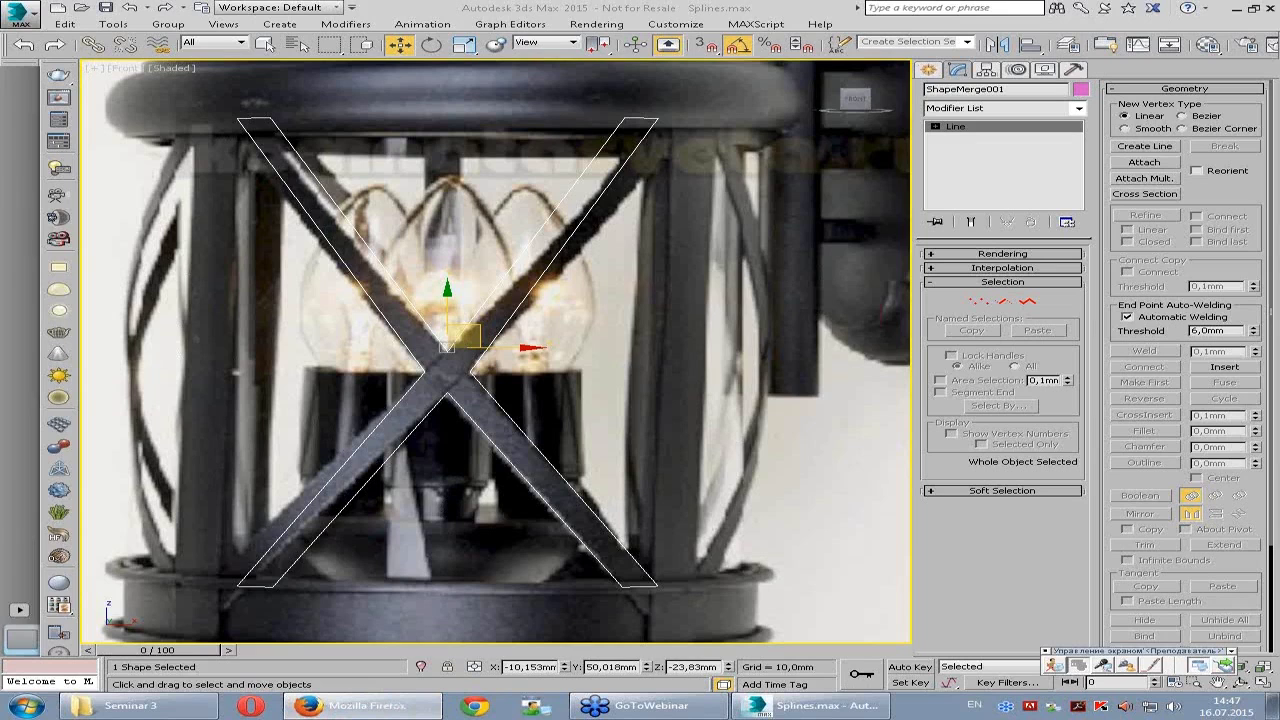
# - Maximize Firefox and open specialist.ru's free seminars page via the footer link
pyautogui.click(360, 705)
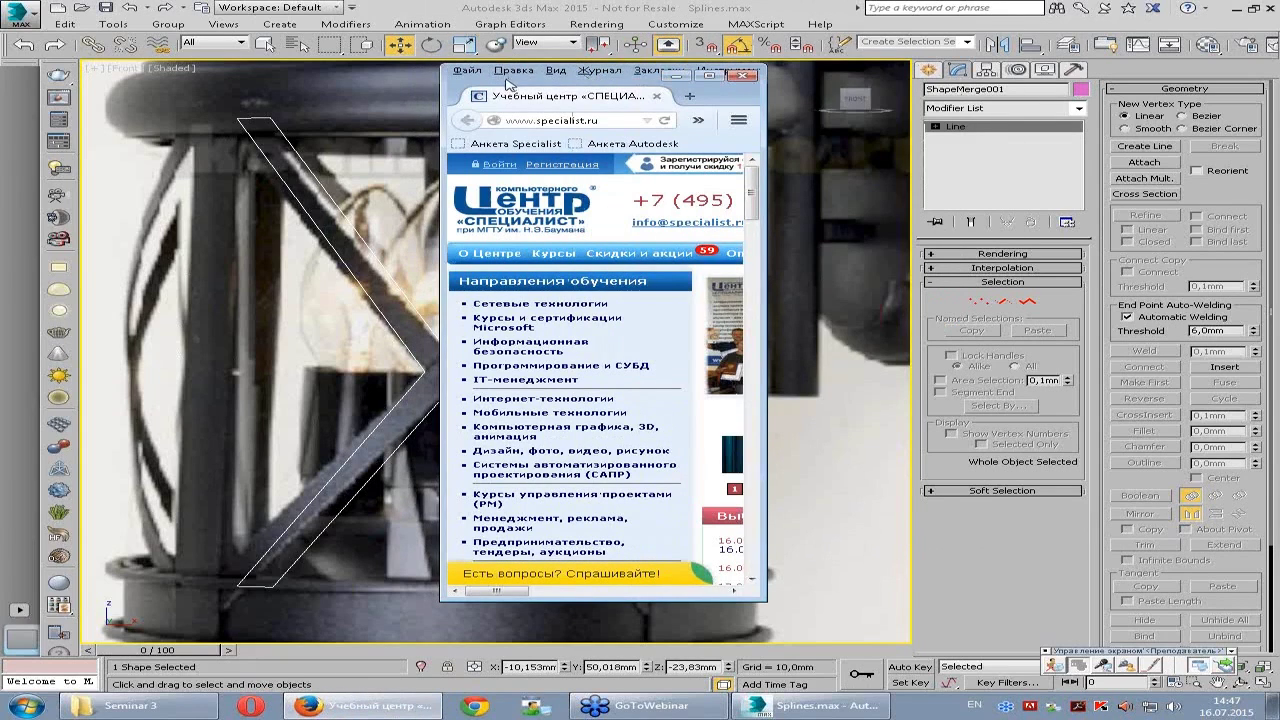
pyautogui.doubleClick(512, 82)
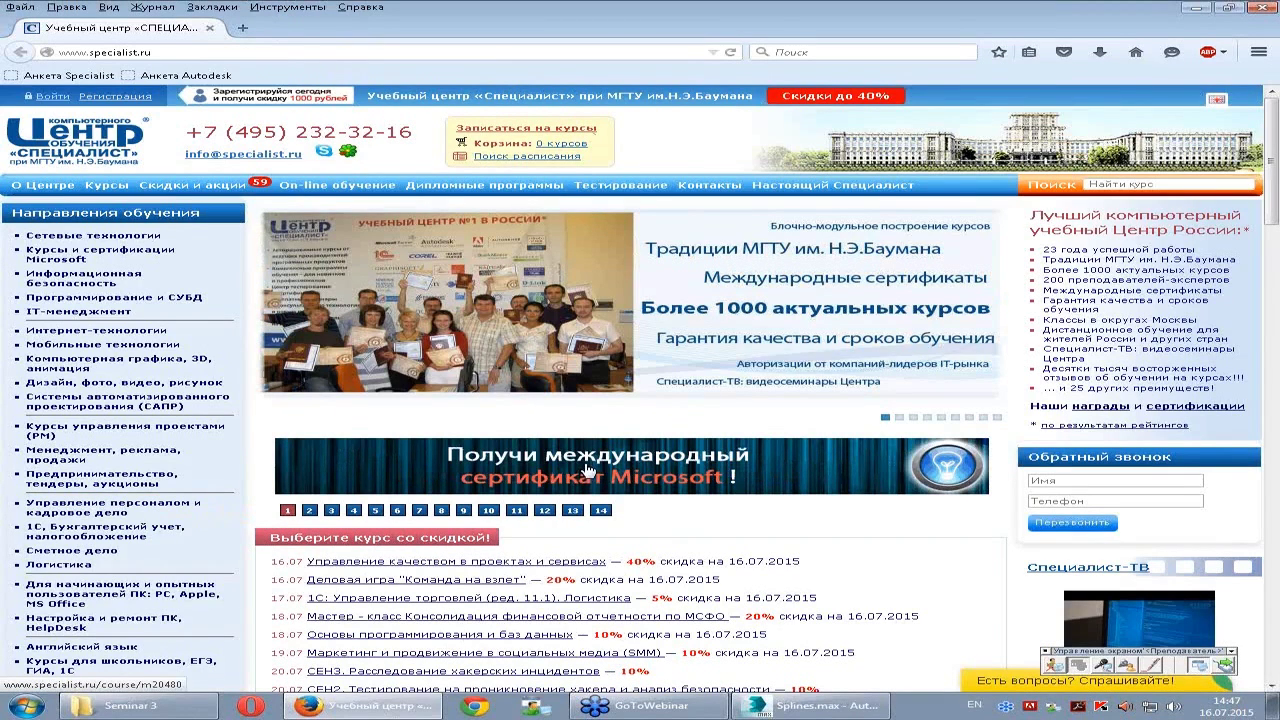
pyautogui.scroll(-5, 588, 470)
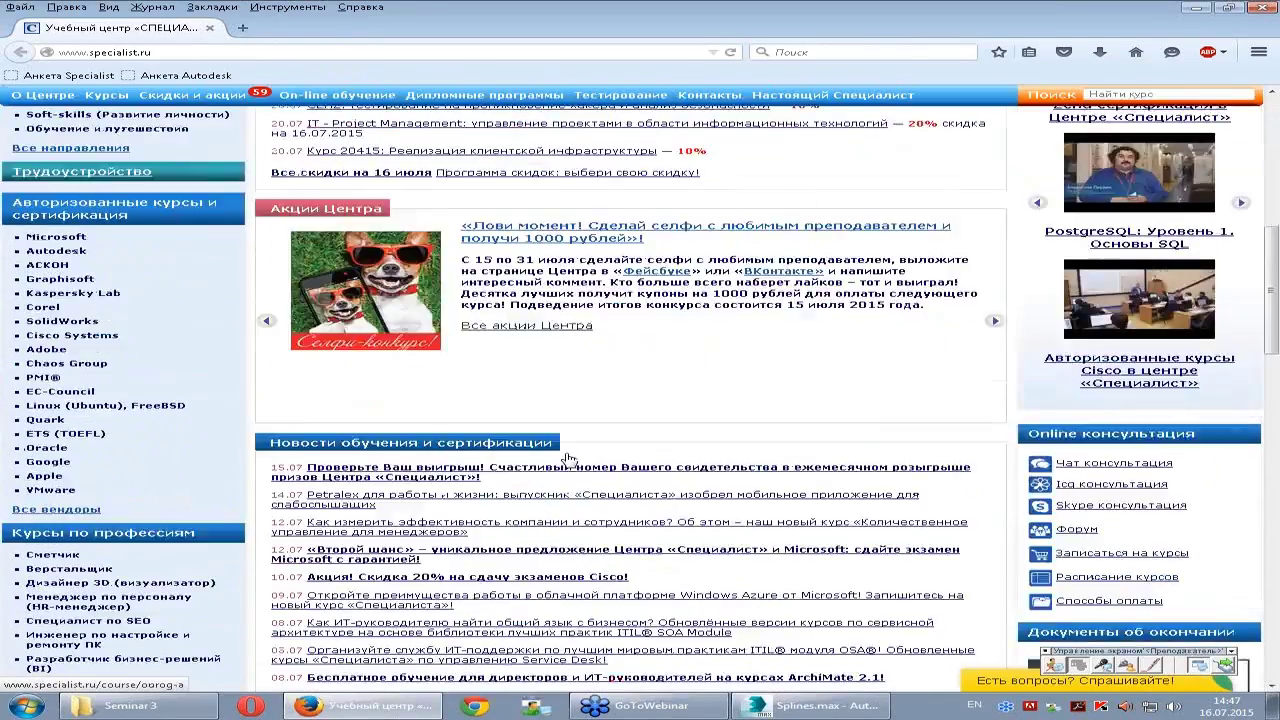
pyautogui.scroll(-5, 580, 465)
pyautogui.scroll(-5, 570, 458)
pyautogui.scroll(-5, 568, 457)
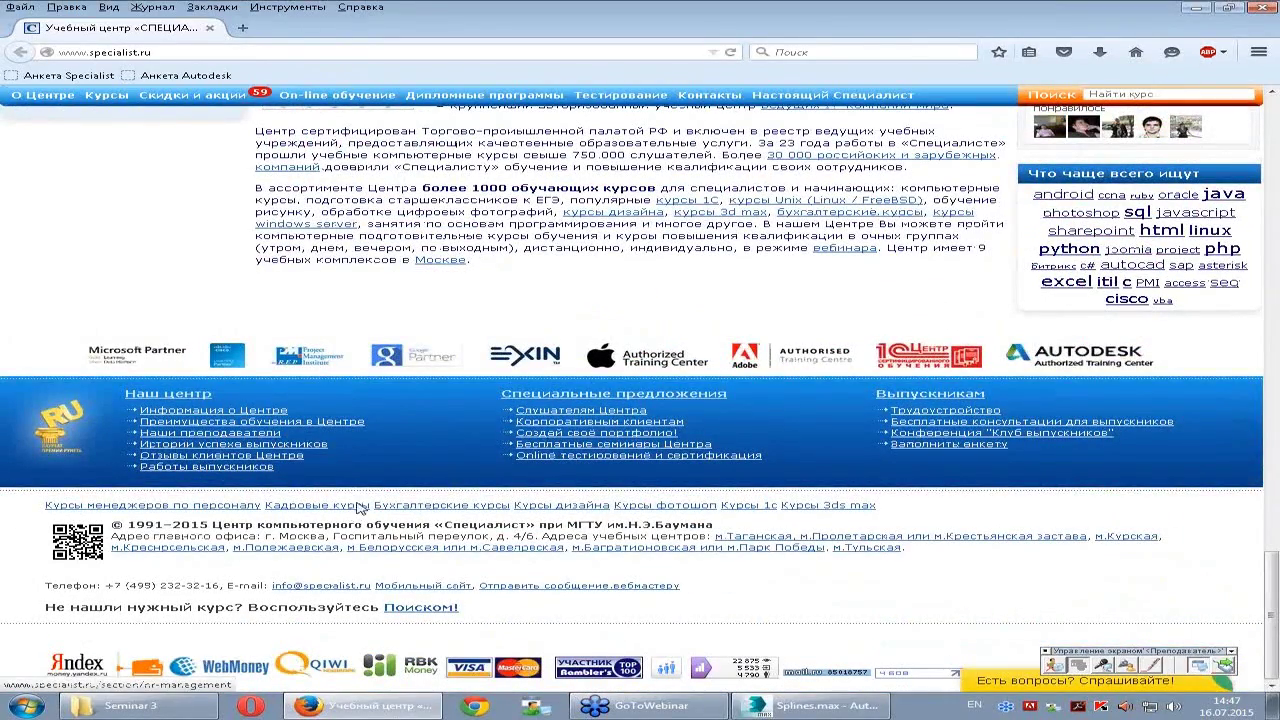
pyautogui.scroll(5, 360, 513)
pyautogui.scroll(1, 380, 513)
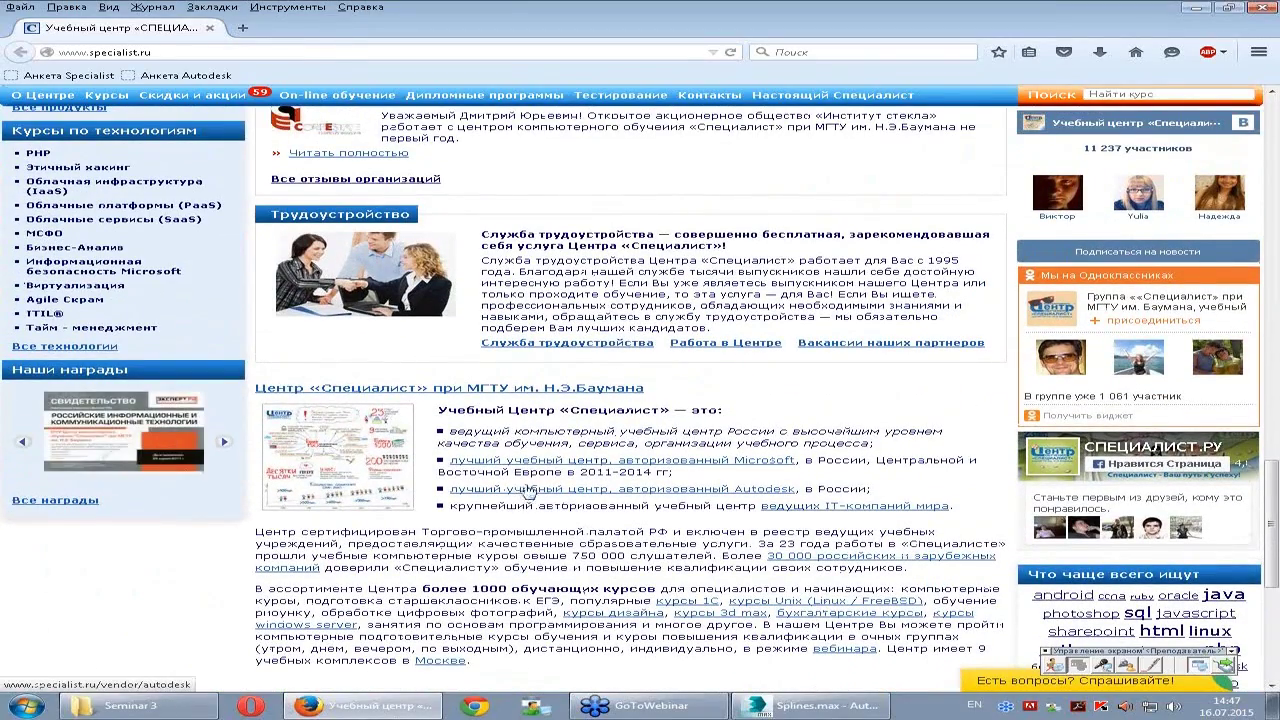
pyautogui.scroll(-3, 395, 516)
pyautogui.scroll(-1, 408, 518)
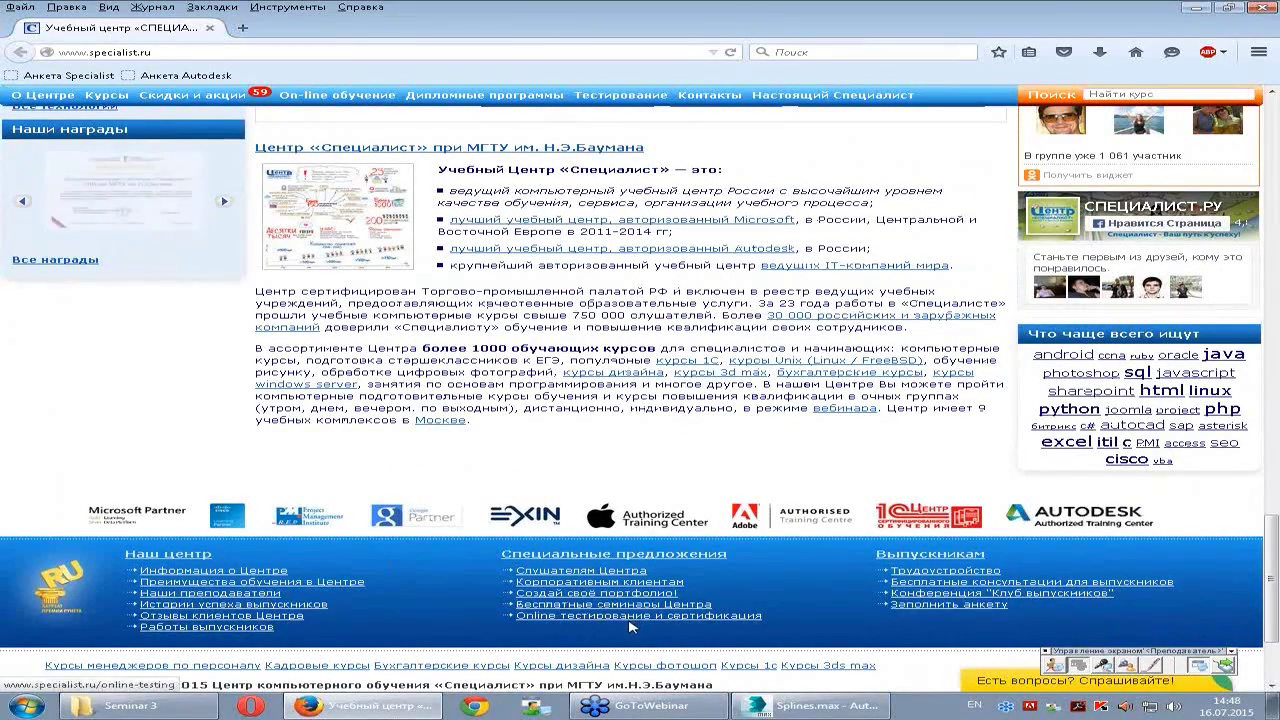
pyautogui.click(578, 610)
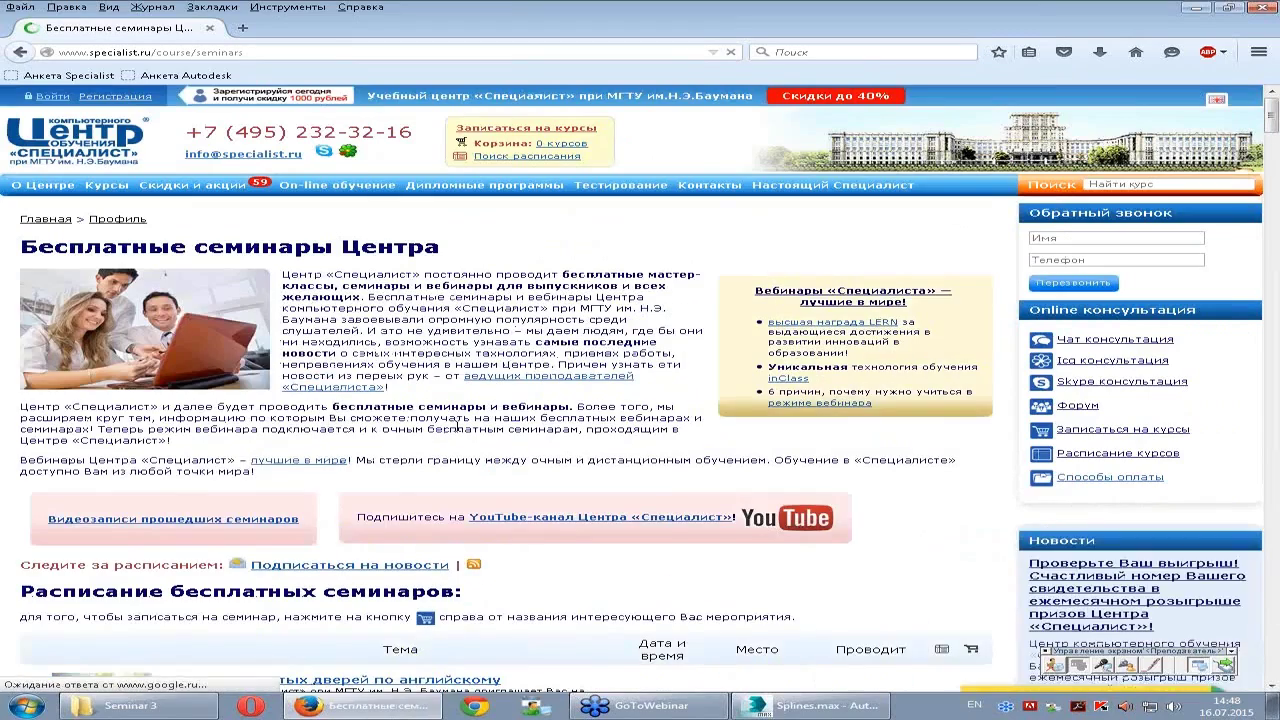
# - Scroll to the seminar schedule listing 'Актуальное моделирование часть 2' on 23.07.2015, then bring up Netop
pyautogui.scroll(-2, 410, 349)
pyautogui.scroll(-2, 410, 349)
pyautogui.scroll(-2, 430, 400)
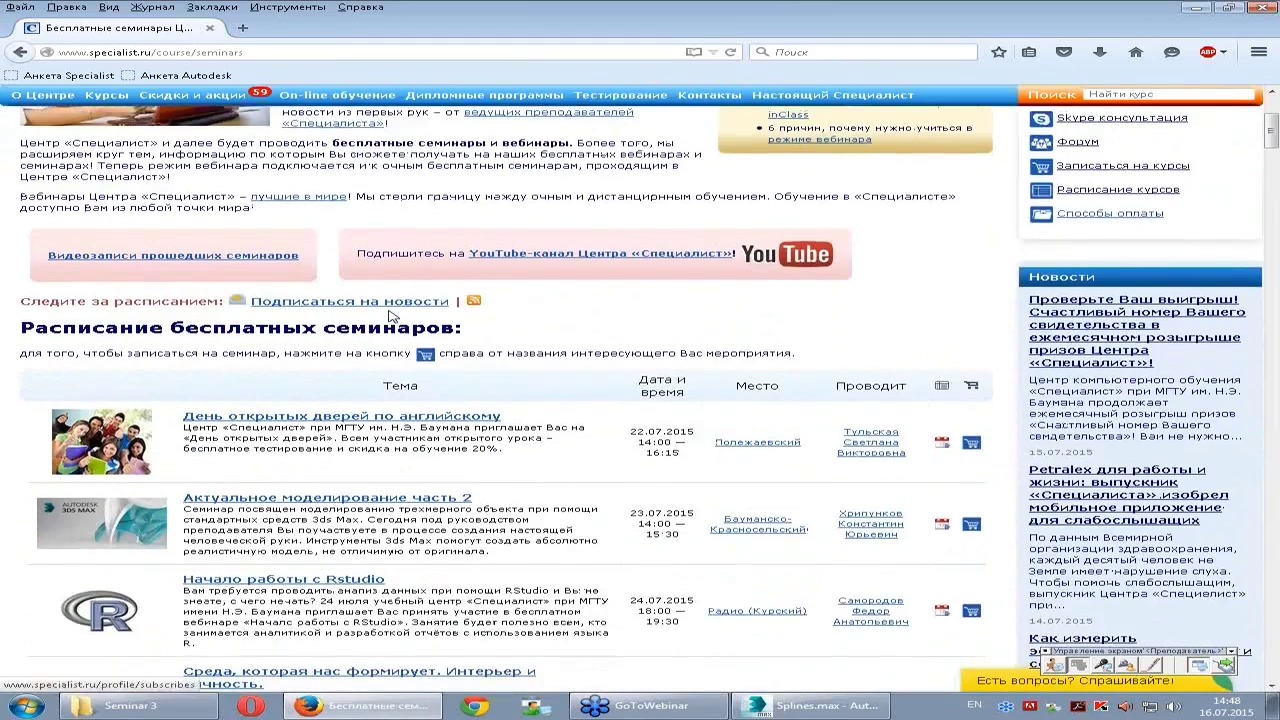
pyautogui.scroll(-2, 472, 488)
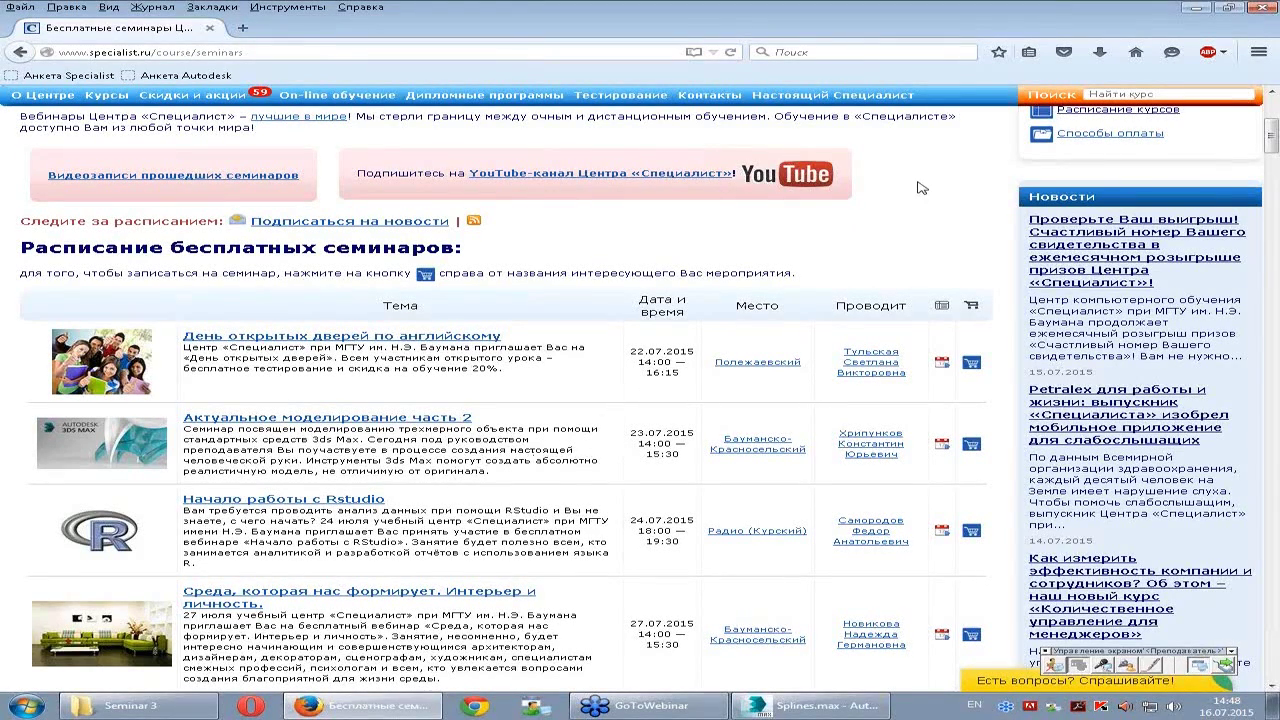
pyautogui.click(1055, 666)
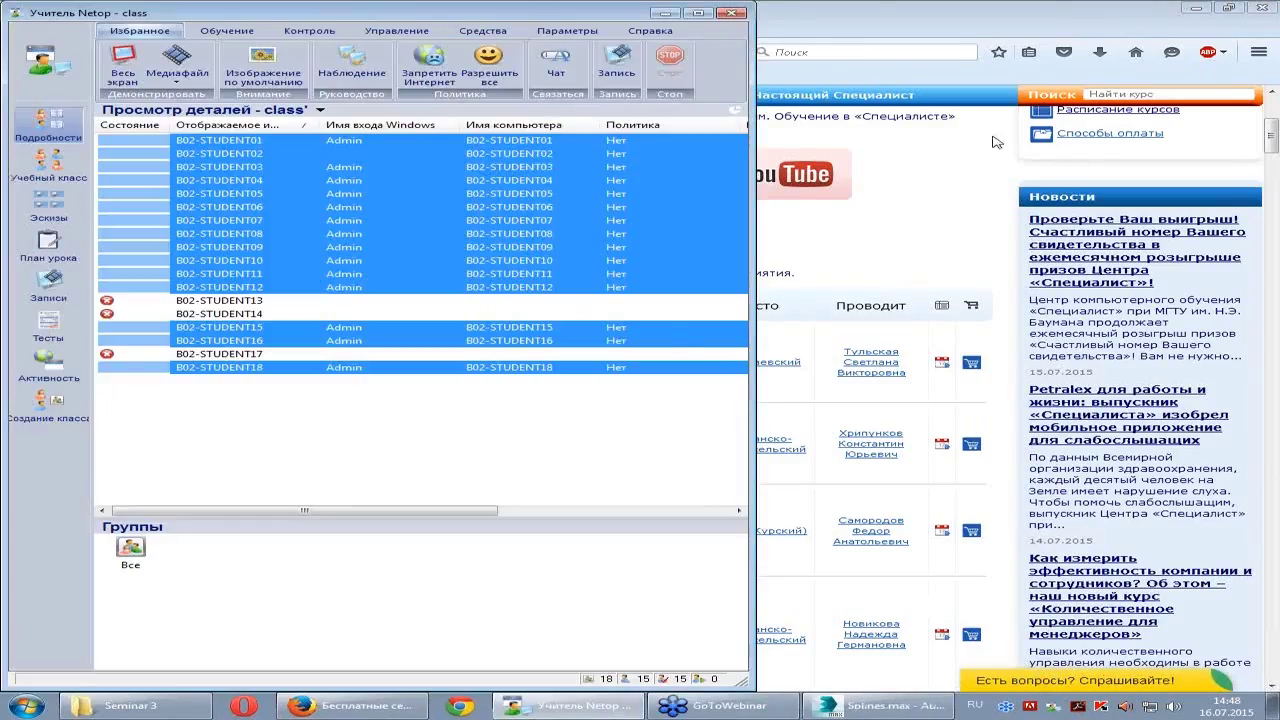